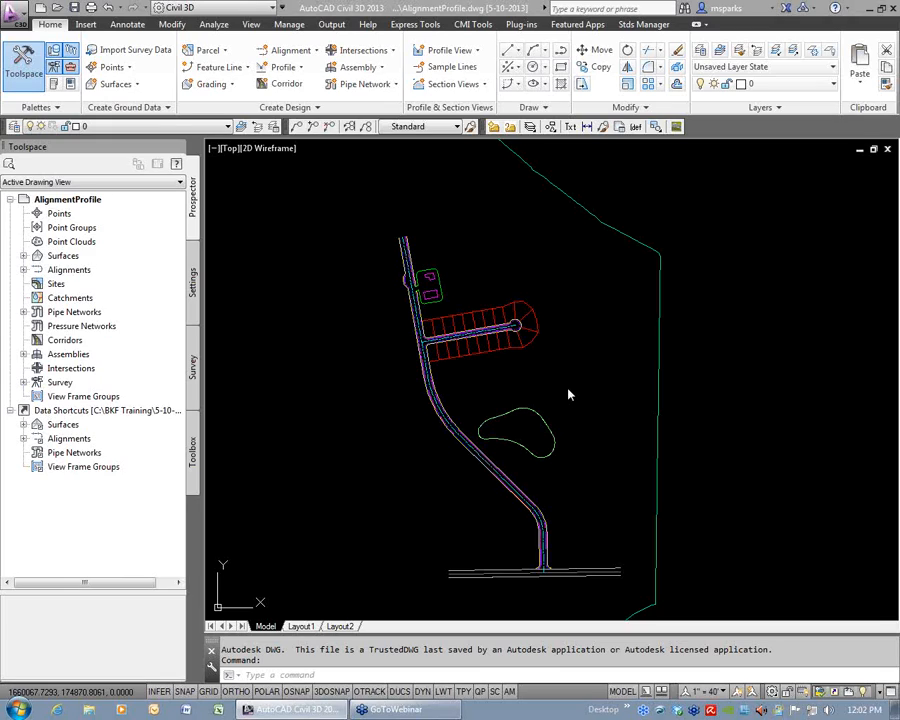
Examine the externally referenced street layout, from the lots and cul-de-sac down to the southern cross street.
{"action": "left_click", "coordinate": [518, 318]}
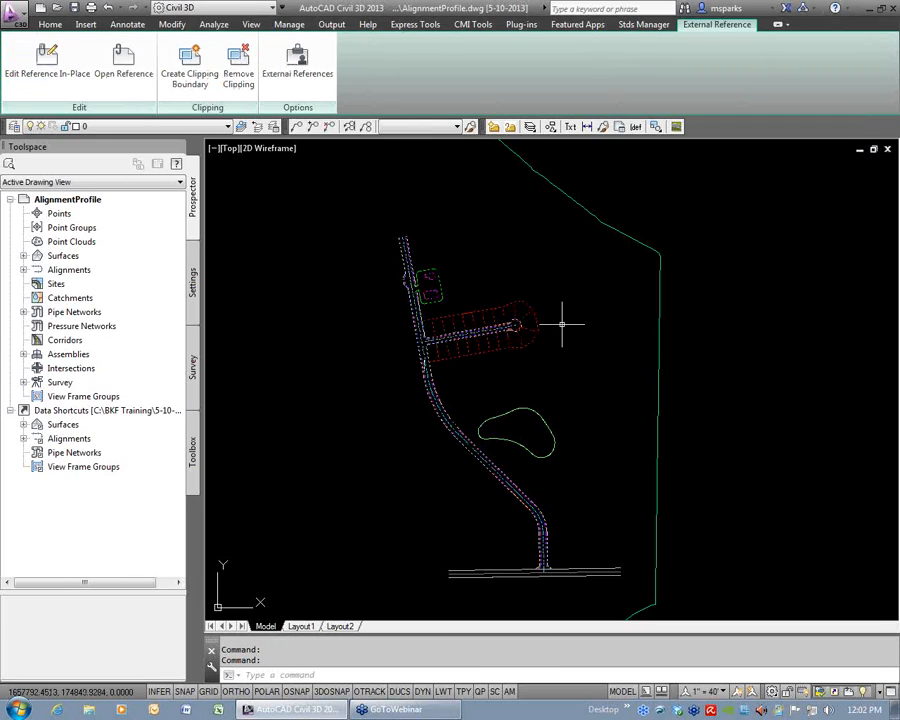
{"action": "key", "text": "Escape"}
{"action": "key", "text": "Escape"}
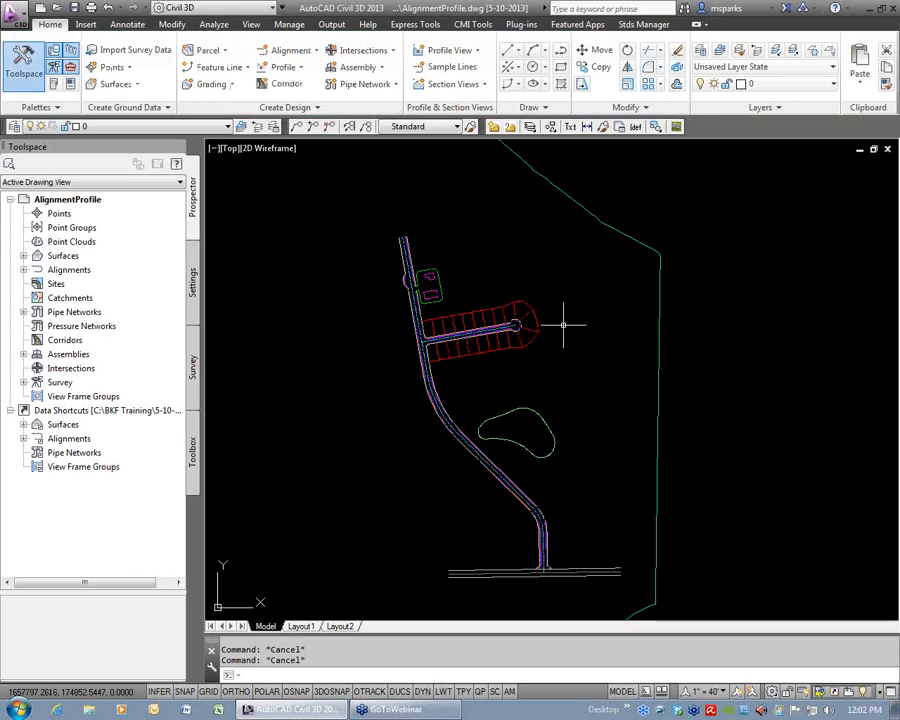
{"action": "scroll", "coordinate": [512, 272], "scroll_direction": "down", "scroll_amount": 3}
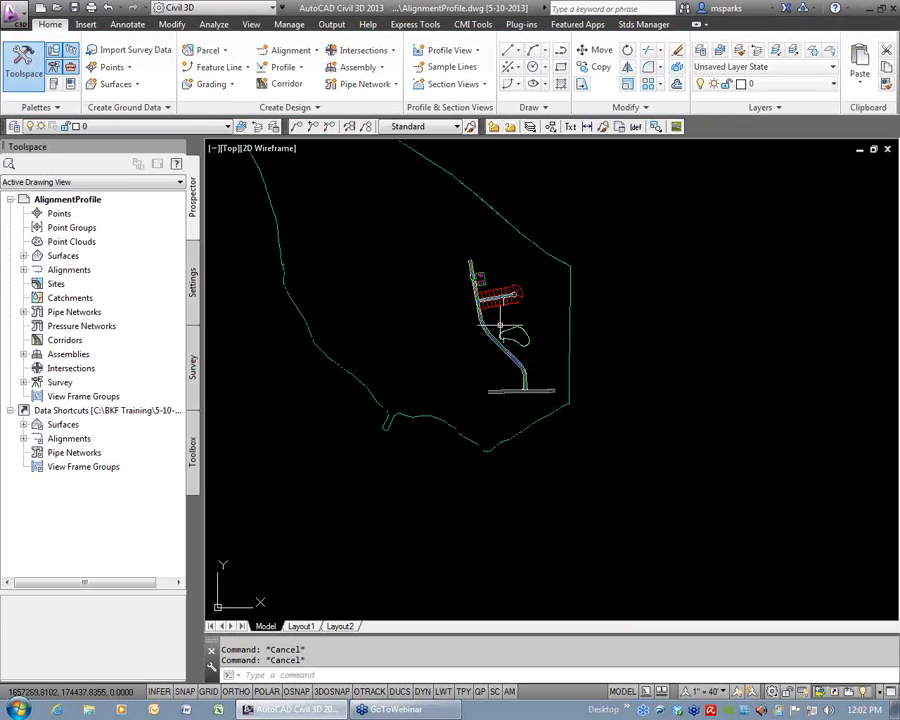
{"action": "scroll", "coordinate": [458, 321], "scroll_direction": "up", "scroll_amount": 3}
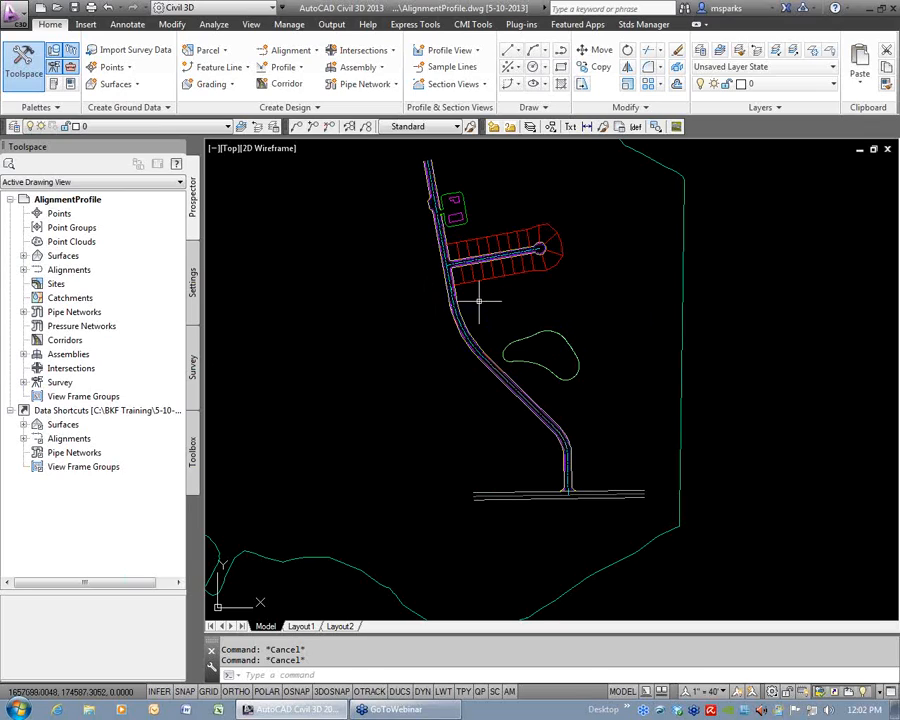
{"action": "middle_click_drag", "start_coordinate": [562, 422], "coordinate": [532, 403]}
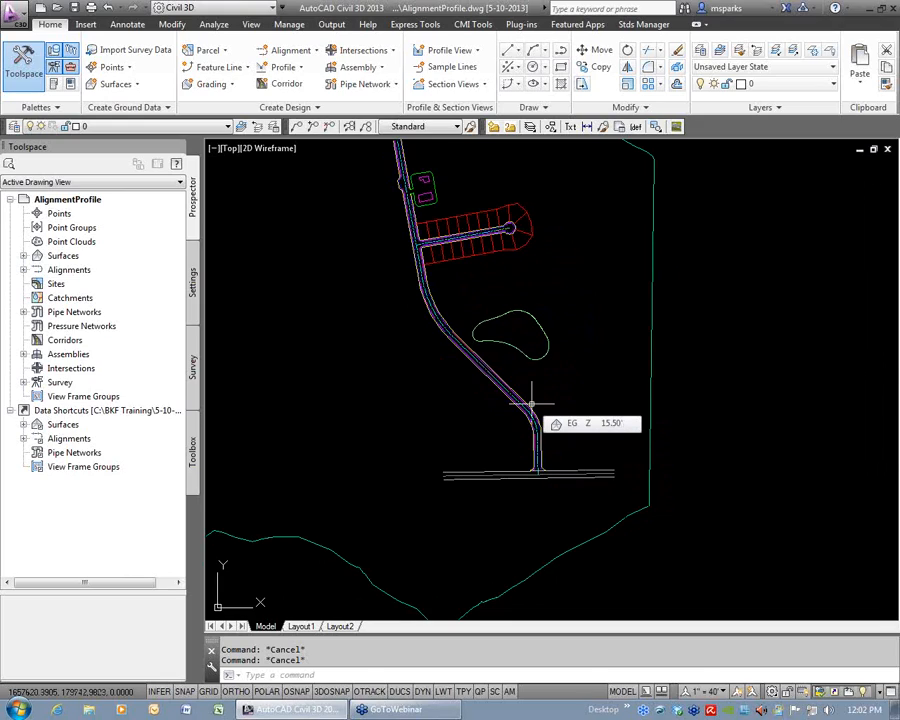
{"action": "middle_click_drag", "start_coordinate": [503, 297], "coordinate": [506, 366]}
{"action": "mouse_move", "coordinate": [506, 366]}
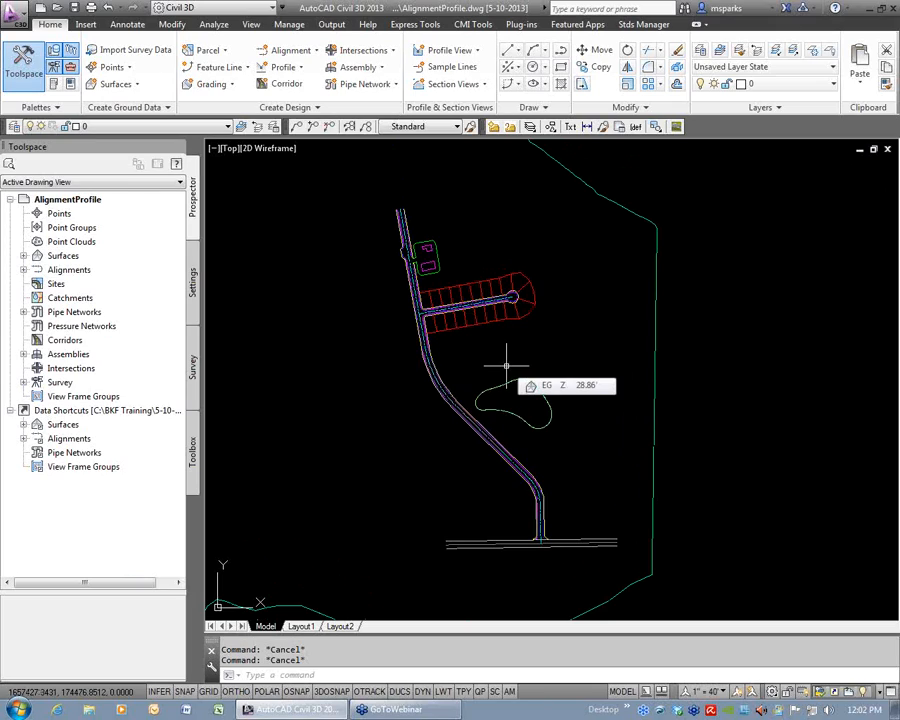
{"action": "left_click", "coordinate": [291, 52]}
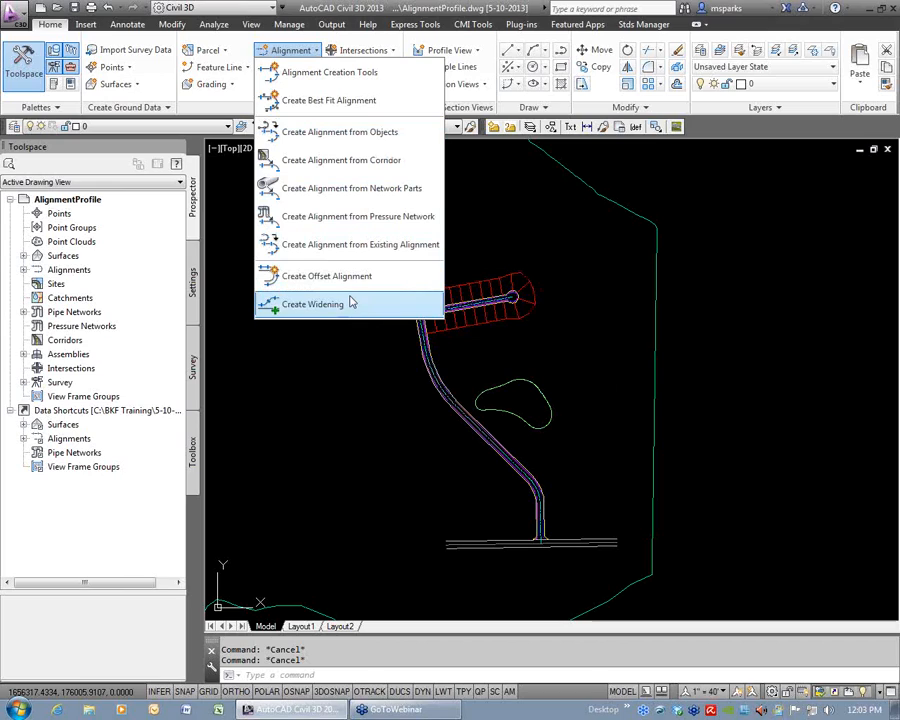
{"action": "left_click", "coordinate": [472, 330]}
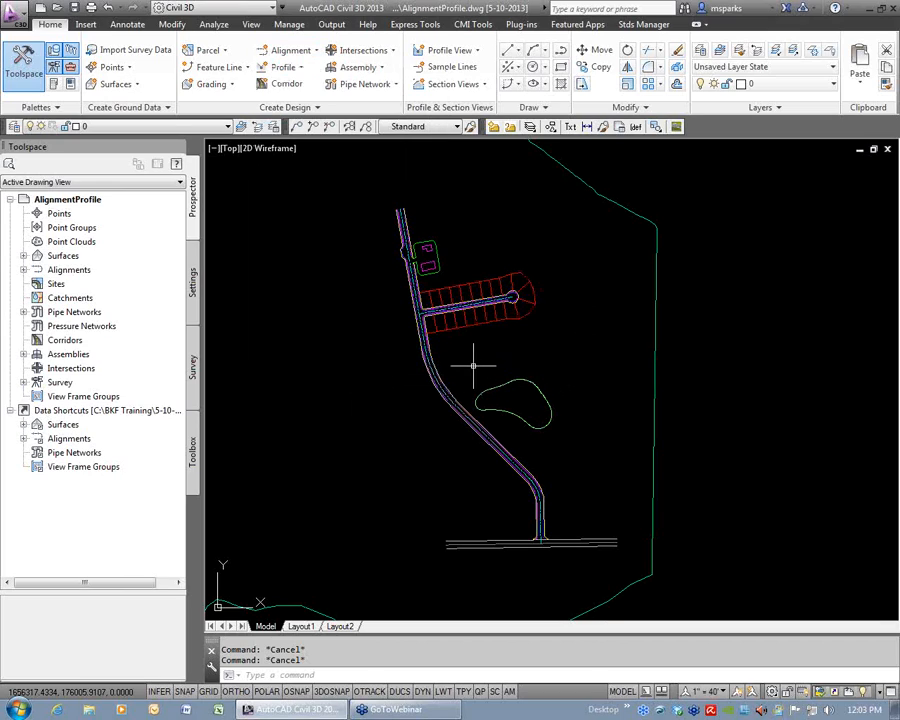
{"action": "left_click", "coordinate": [473, 425]}
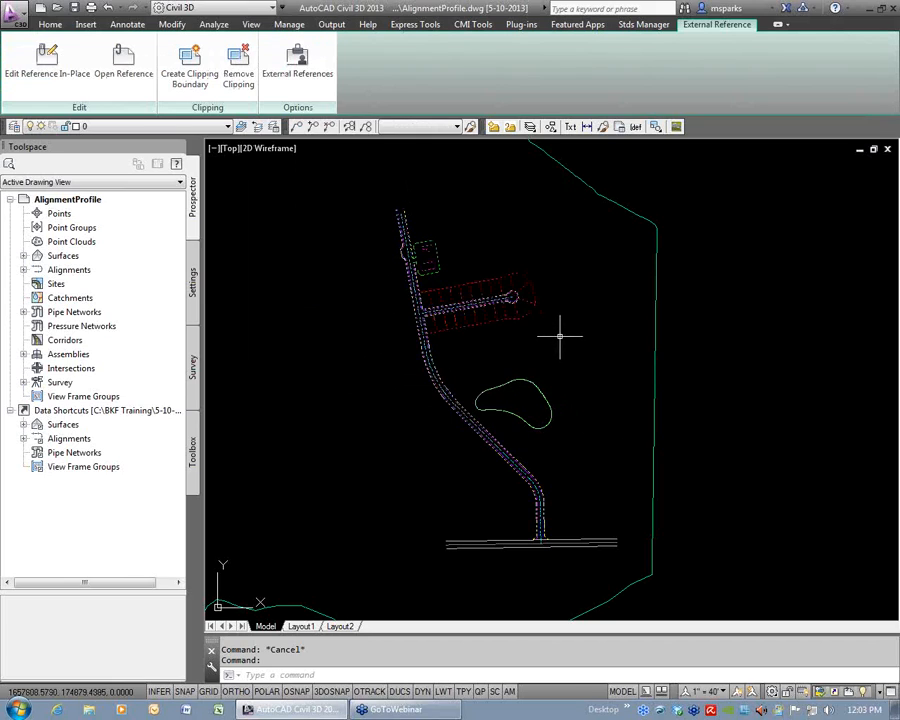
{"action": "key", "text": "Escape"}
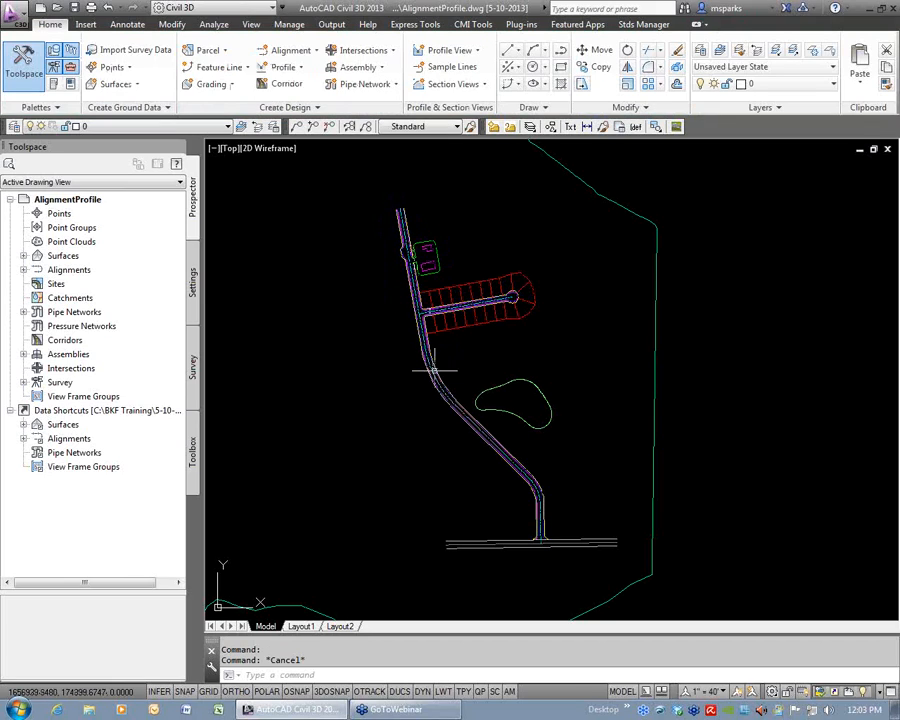
Start Create Alignment from Objects and try to pick the referenced main road's centerline directly.
{"action": "scroll", "coordinate": [424, 318], "scroll_direction": "up", "scroll_amount": 2}
{"action": "scroll", "coordinate": [424, 318], "scroll_direction": "up", "scroll_amount": 4}
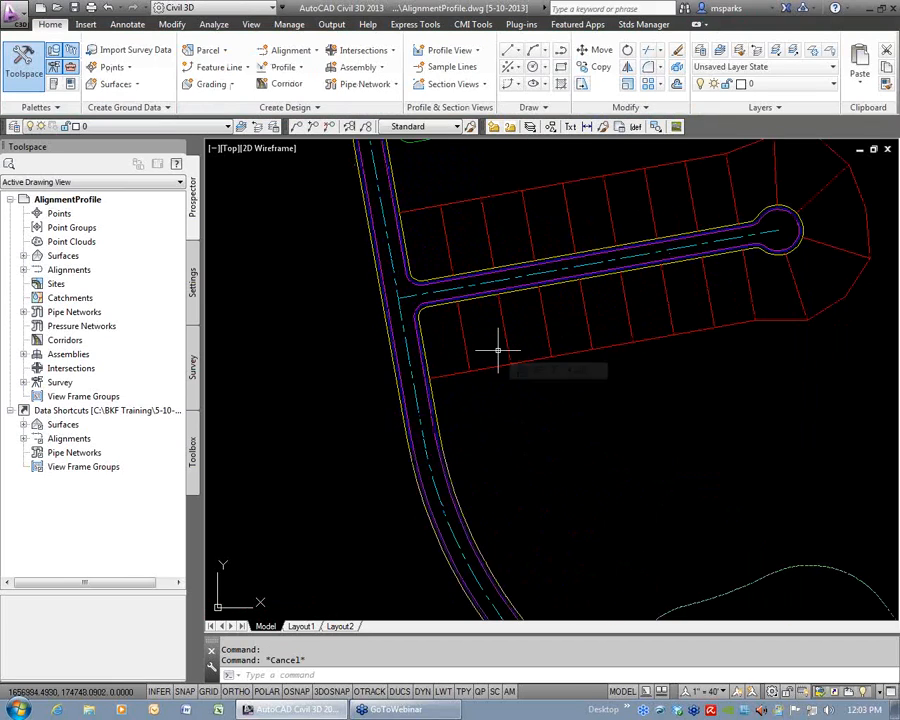
{"action": "left_click", "coordinate": [288, 55]}
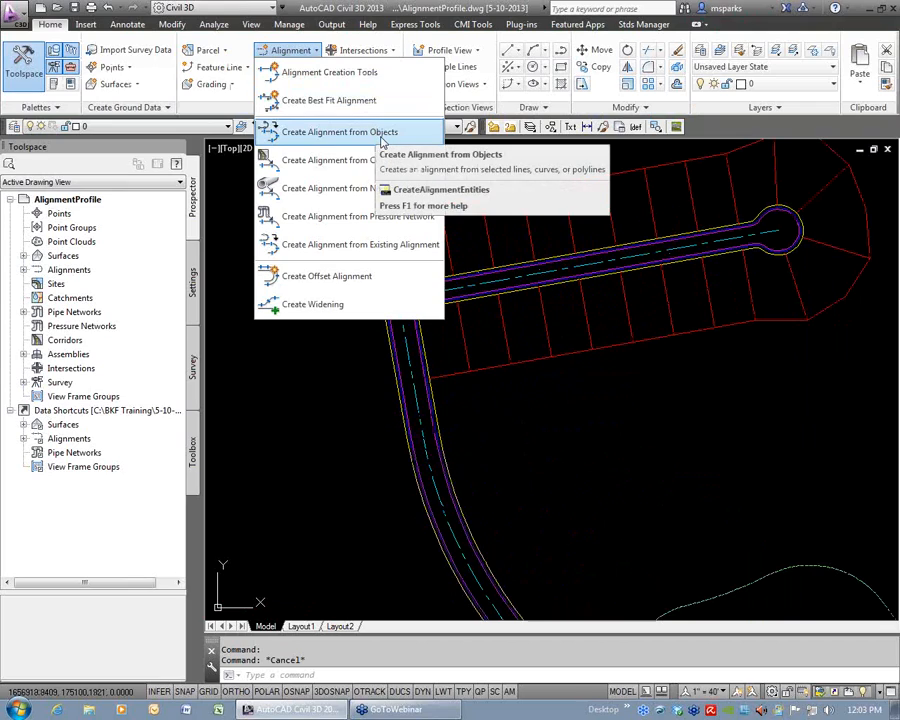
{"action": "left_click", "coordinate": [381, 135]}
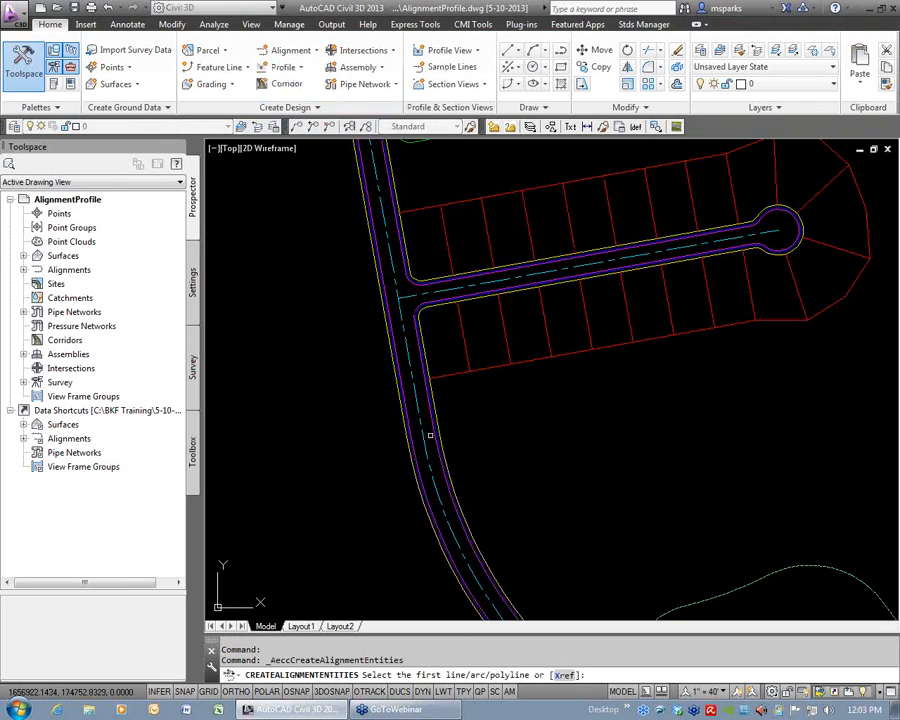
{"action": "scroll", "coordinate": [419, 530], "scroll_direction": "down", "scroll_amount": 4}
{"action": "mouse_move", "coordinate": [424, 518]}
{"action": "middle_mouse_down"}
{"action": "mouse_move", "coordinate": [426, 458]}
{"action": "mouse_move", "coordinate": [404, 311]}
{"action": "middle_mouse_up"}
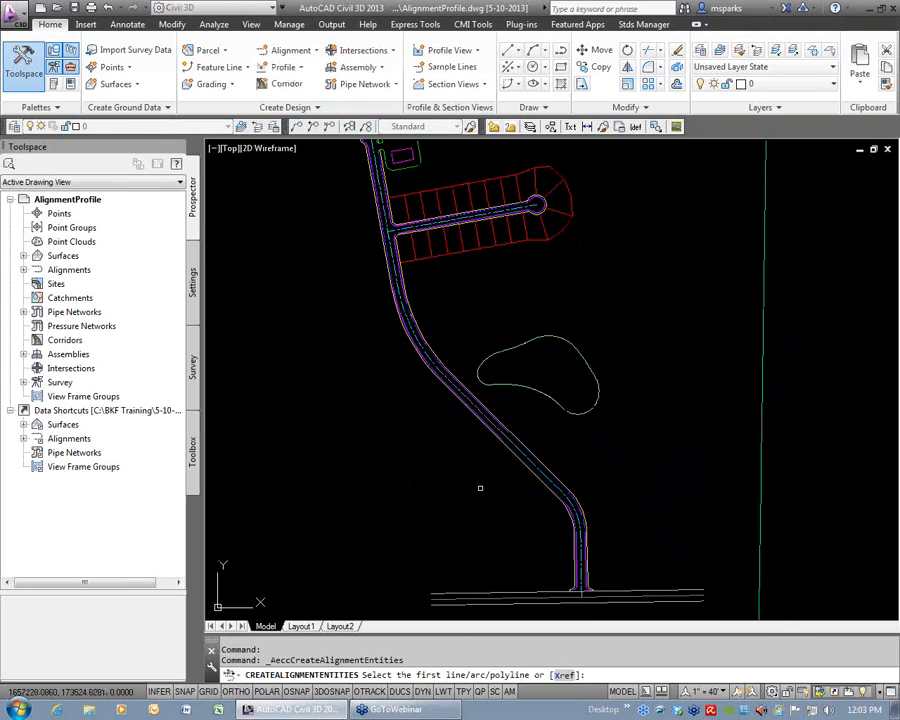
{"action": "left_click", "coordinate": [520, 458]}
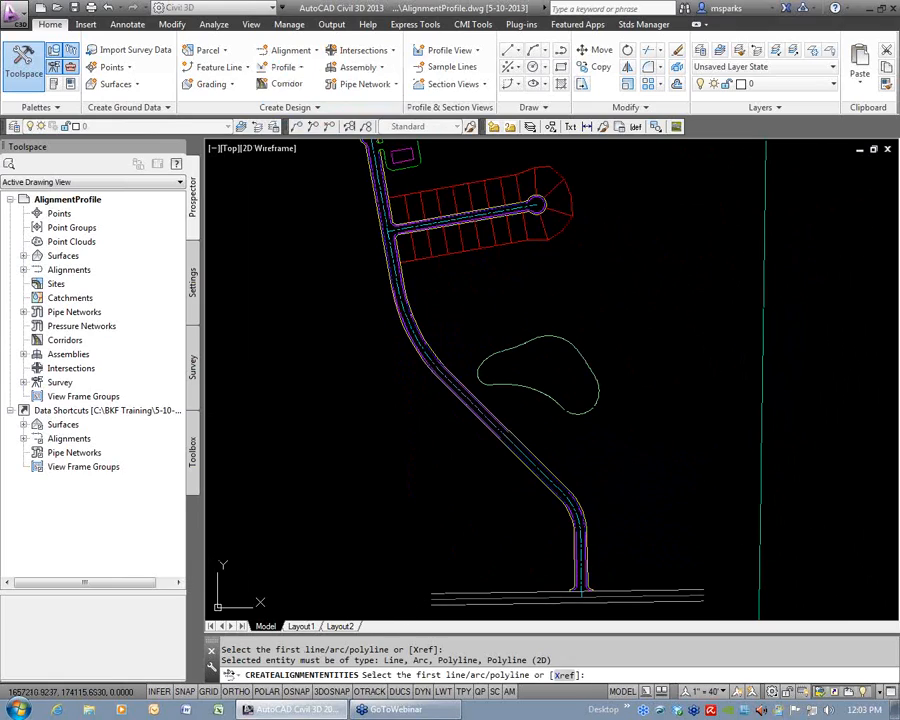
{"action": "left_click_drag", "start_coordinate": [272, 661], "coordinate": [540, 661]}
{"action": "left_click", "coordinate": [516, 506]}
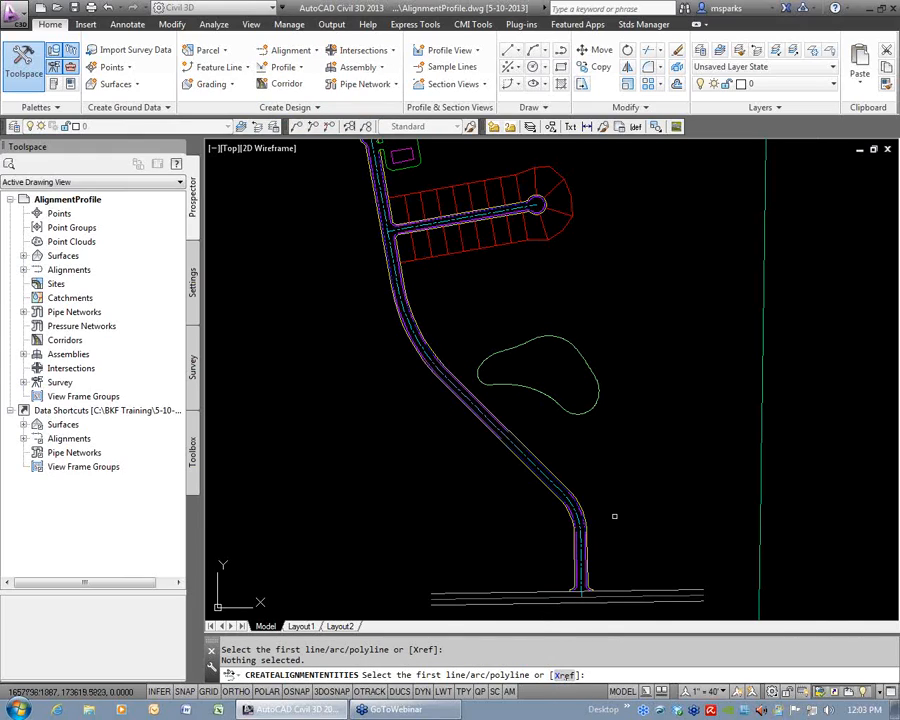
Use the Xref option to select the main road's centerline near its southern end.
{"action": "type", "text": "x"}
{"action": "key", "text": "Return"}
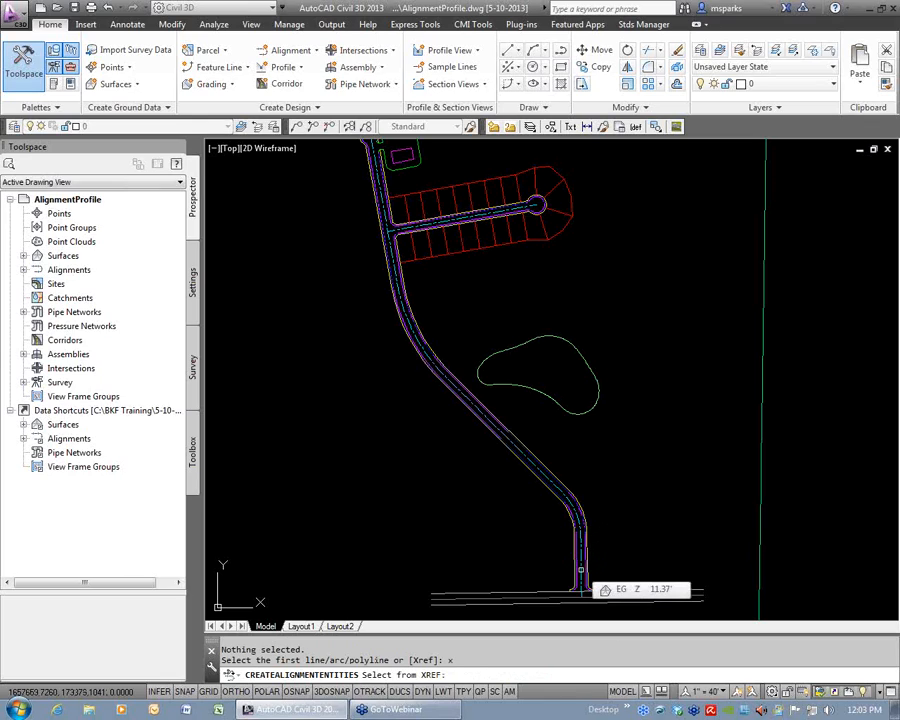
{"action": "left_click", "coordinate": [580, 570]}
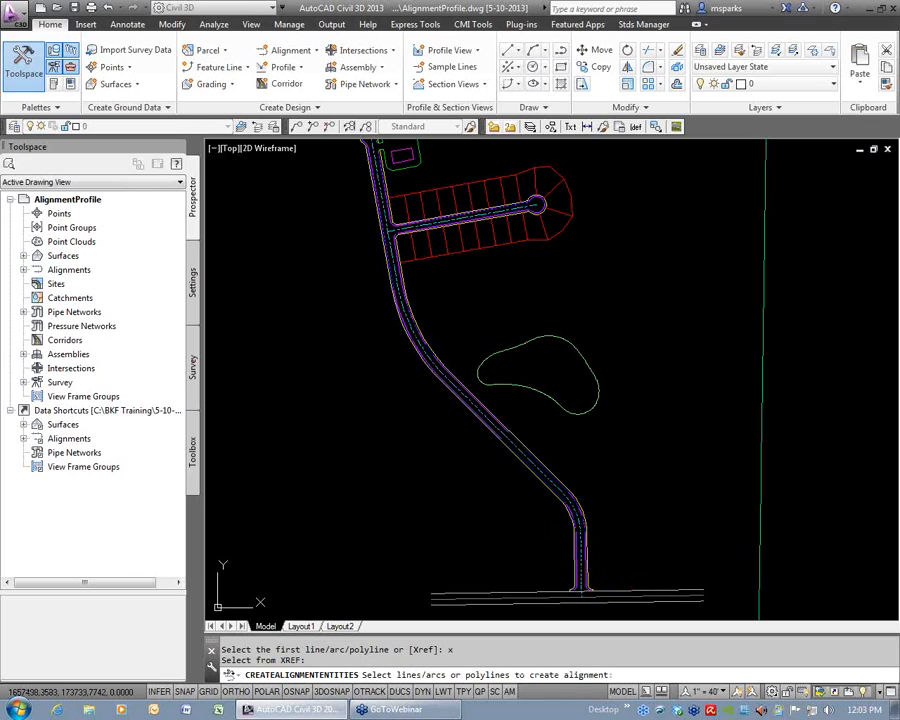
Check the selected centerline along the full length of the main road, up to its north end.
{"action": "scroll", "coordinate": [581, 526], "scroll_direction": "up", "scroll_amount": 6}
{"action": "middle_click_drag", "start_coordinate": [473, 339], "coordinate": [579, 449]}
{"action": "middle_click_drag", "start_coordinate": [500, 340], "coordinate": [660, 550]}
{"action": "middle_click_drag", "start_coordinate": [446, 314], "coordinate": [561, 466]}
{"action": "middle_click_drag", "start_coordinate": [467, 290], "coordinate": [561, 462]}
{"action": "middle_click_drag", "start_coordinate": [440, 287], "coordinate": [512, 470]}
{"action": "middle_click_drag", "start_coordinate": [384, 209], "coordinate": [436, 450]}
{"action": "middle_click_drag", "start_coordinate": [368, 270], "coordinate": [418, 500]}
{"action": "middle_click_drag", "start_coordinate": [375, 280], "coordinate": [405, 455]}
{"action": "scroll", "coordinate": [394, 299], "scroll_direction": "down", "scroll_amount": 4}
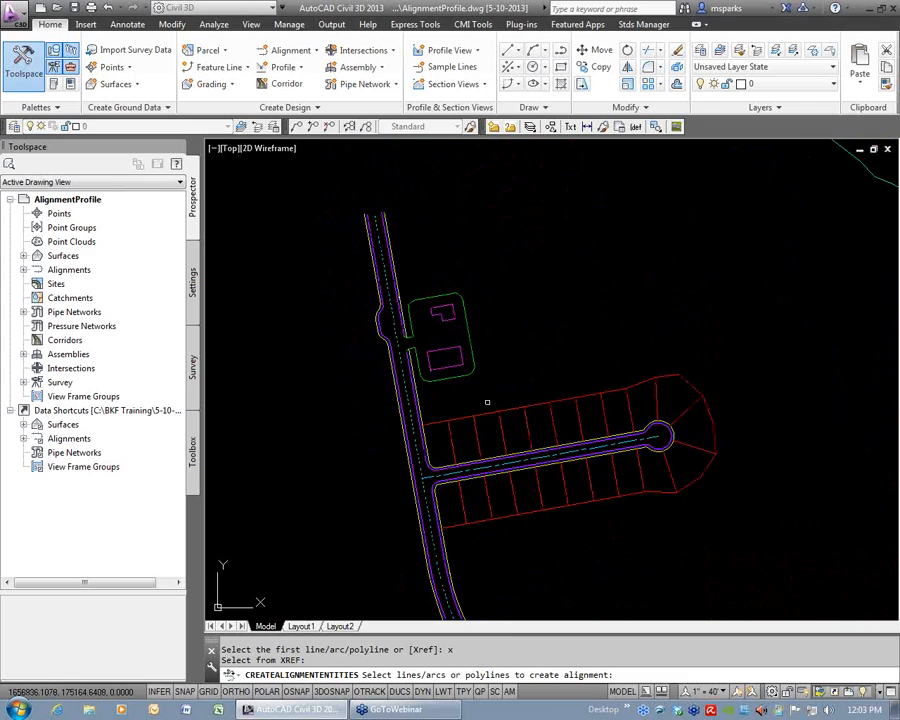
{"action": "scroll", "coordinate": [484, 398], "scroll_direction": "down", "scroll_amount": 5}
{"action": "middle_click_drag", "start_coordinate": [430, 314], "coordinate": [493, 390]}
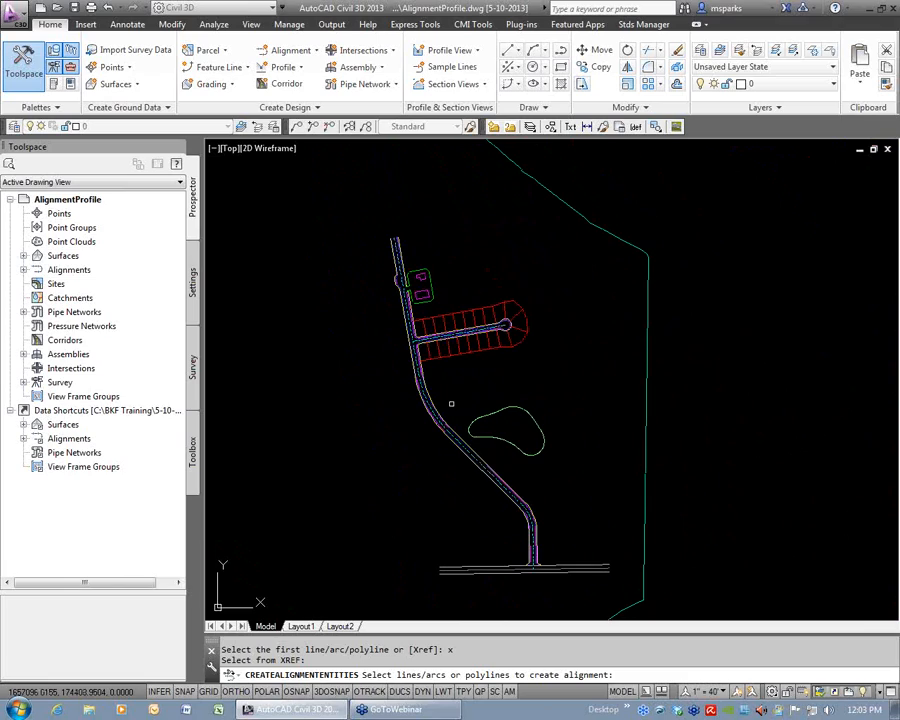
Accept the selected centerline and its direction, and name the new alignment Main Street.
{"action": "left_click", "coordinate": [451, 404]}
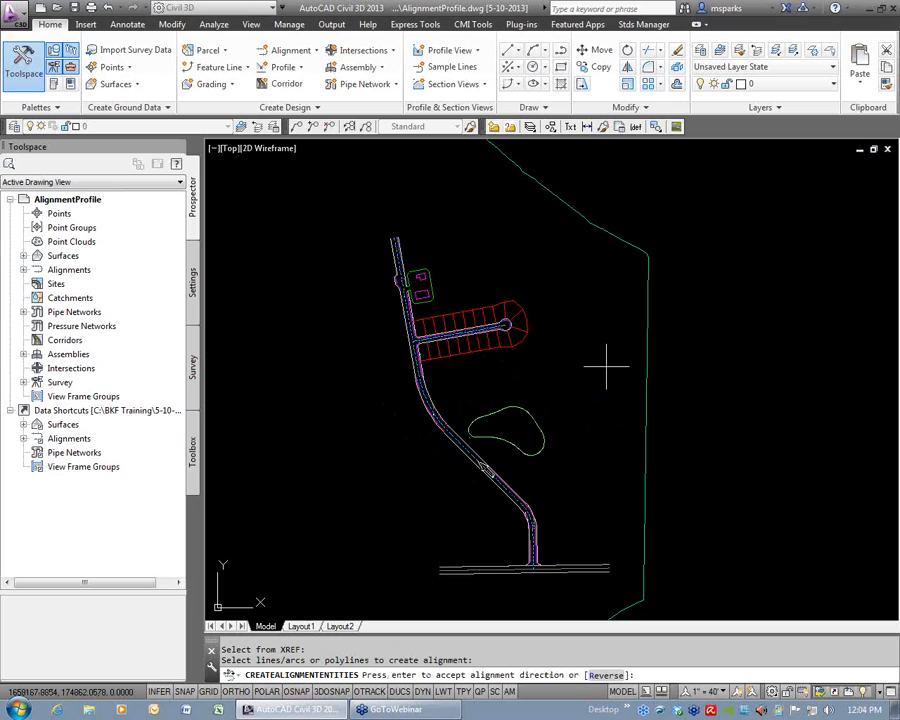
{"action": "key", "text": "Return"}
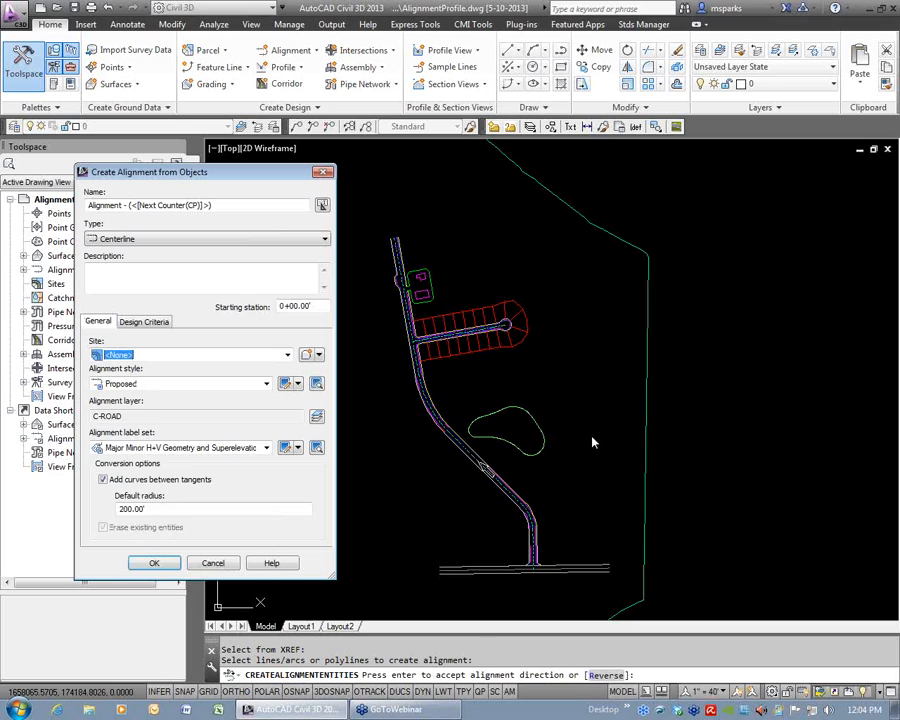
{"action": "left_click_drag", "start_coordinate": [284, 122], "coordinate": [389, 137]}
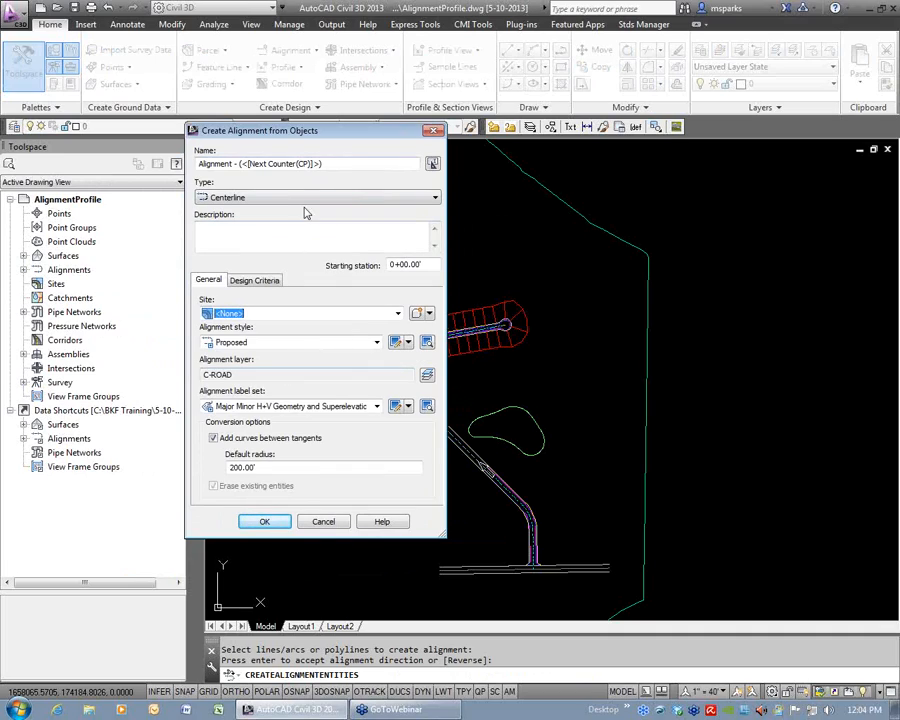
{"action": "left_click_drag", "start_coordinate": [342, 164], "coordinate": [178, 166]}
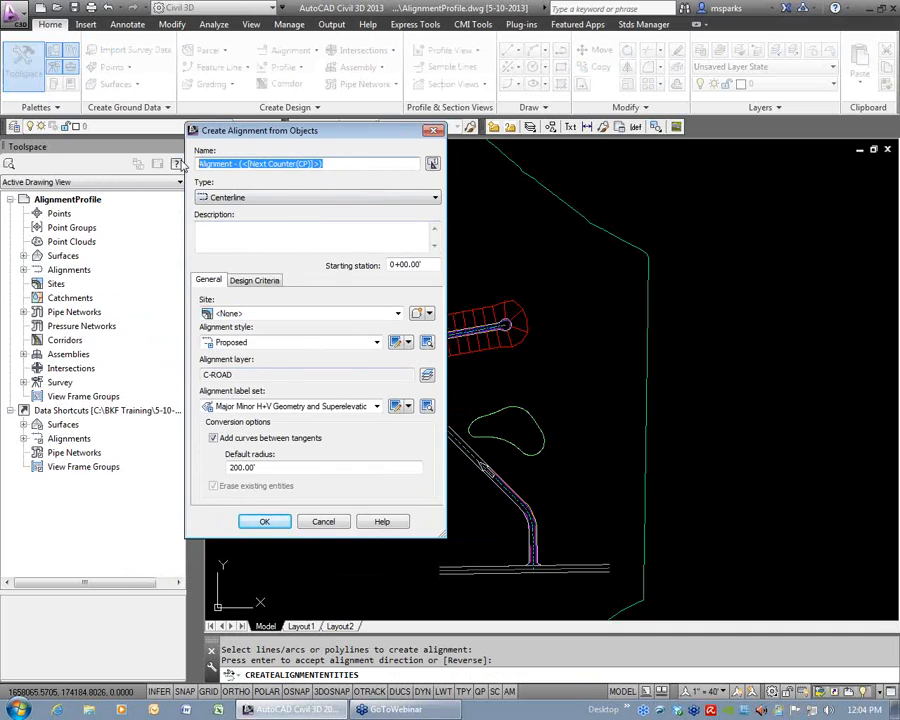
{"action": "type", "text": "Main Street"}
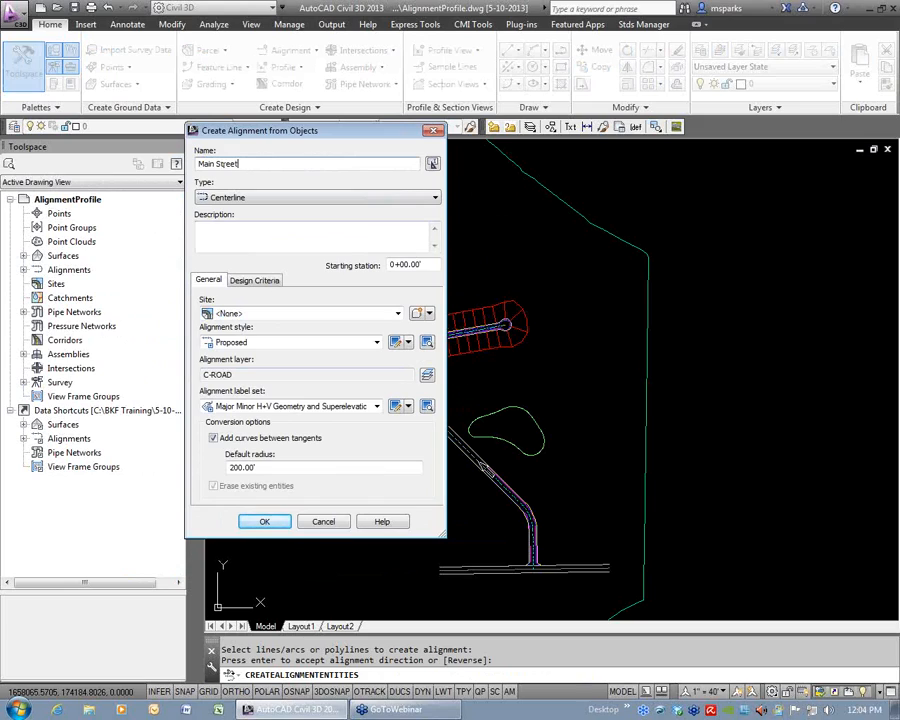
Set the alignment label set to Major Minor and Geometry Points and turn off adding curves between tangents.
{"action": "mouse_move", "coordinate": [342, 138]}
{"action": "left_mouse_down"}
{"action": "mouse_move", "coordinate": [731, 95]}
{"action": "mouse_move", "coordinate": [714, 97]}
{"action": "left_mouse_up"}
{"action": "left_click", "coordinate": [632, 300]}
{"action": "left_click", "coordinate": [632, 310]}
{"action": "left_click", "coordinate": [650, 364]}
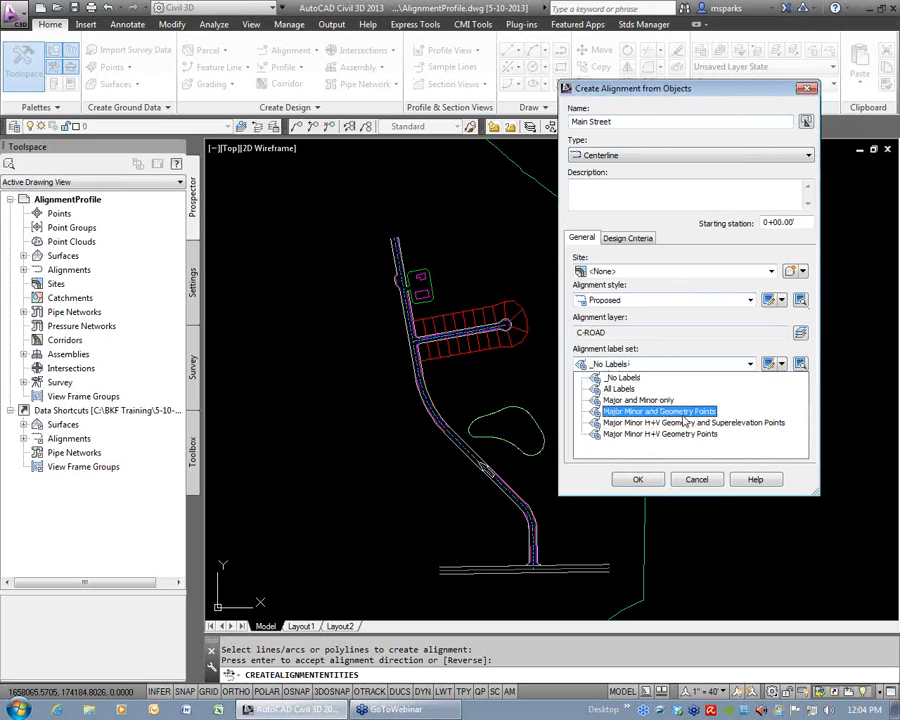
{"action": "left_click", "coordinate": [676, 414]}
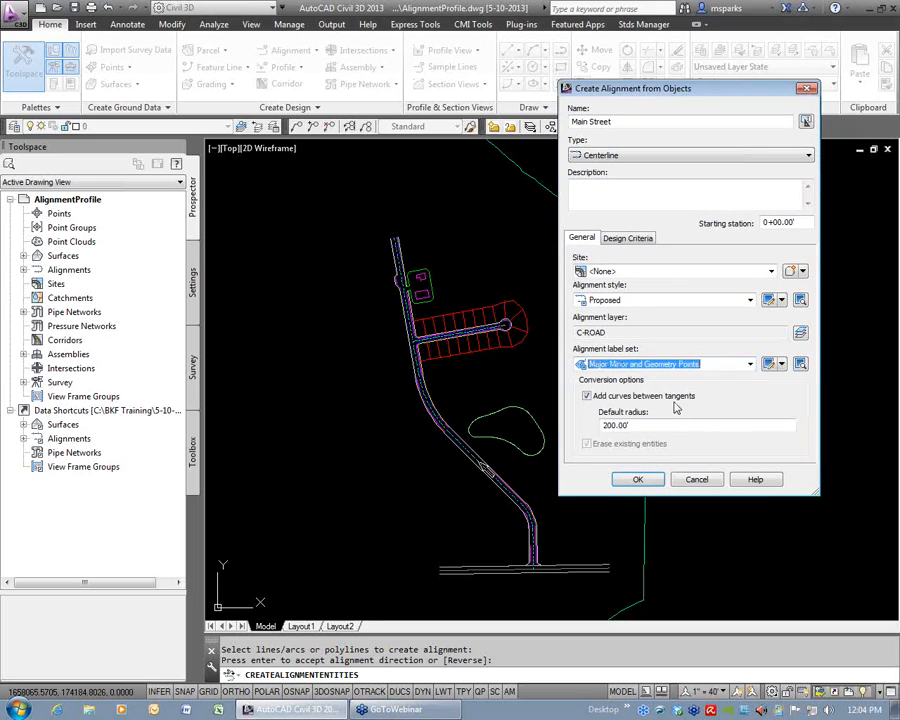
{"action": "left_click", "coordinate": [587, 396]}
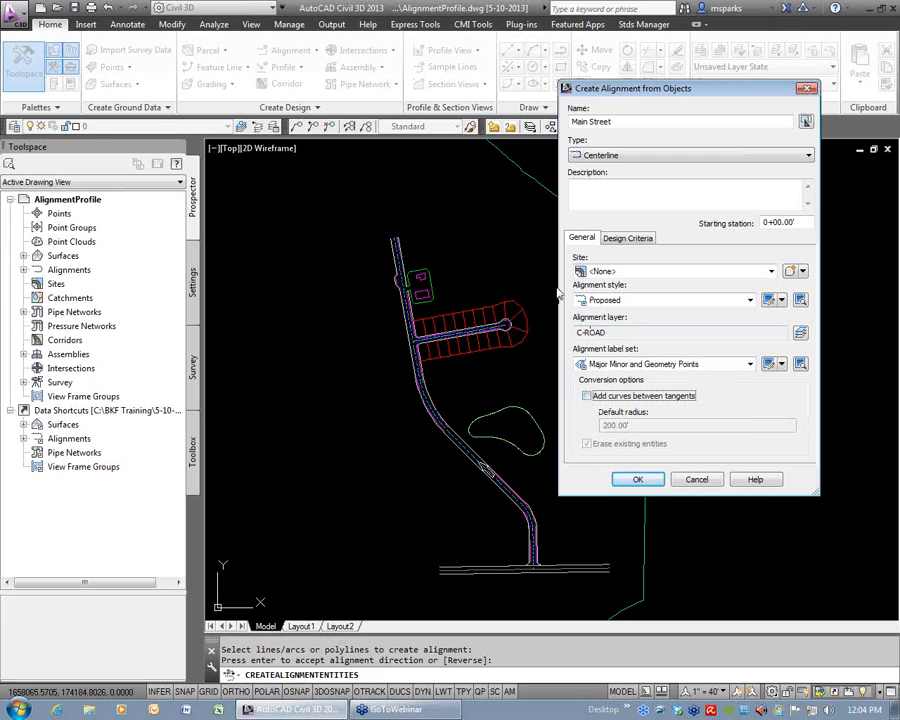
Set the alignment's starting design speed to 30 mi/h and enable criteria-based design.
{"action": "left_click", "coordinate": [627, 238]}
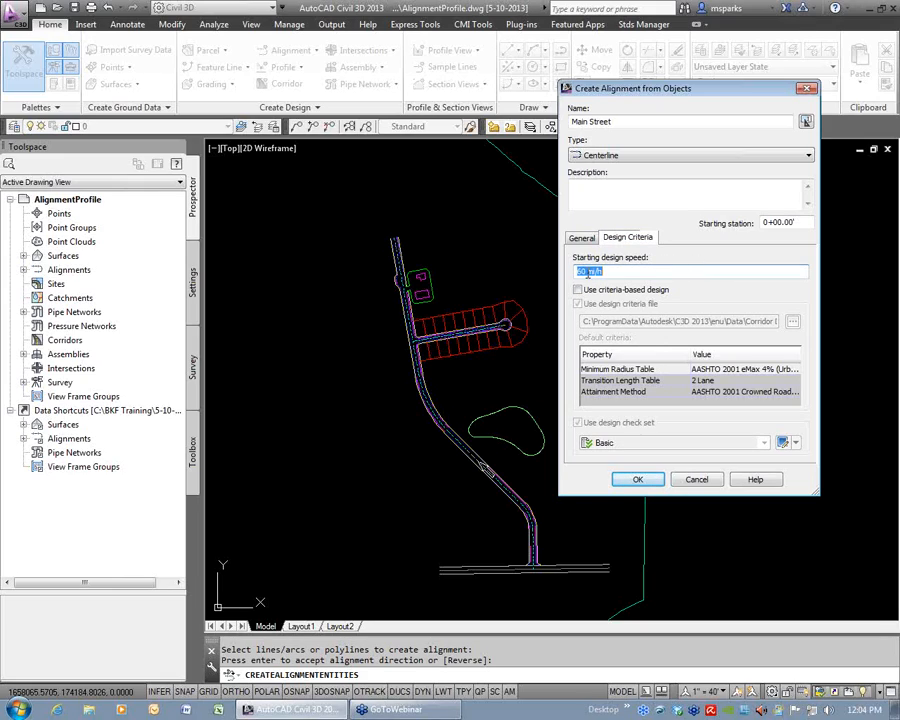
{"action": "left_click", "coordinate": [578, 290]}
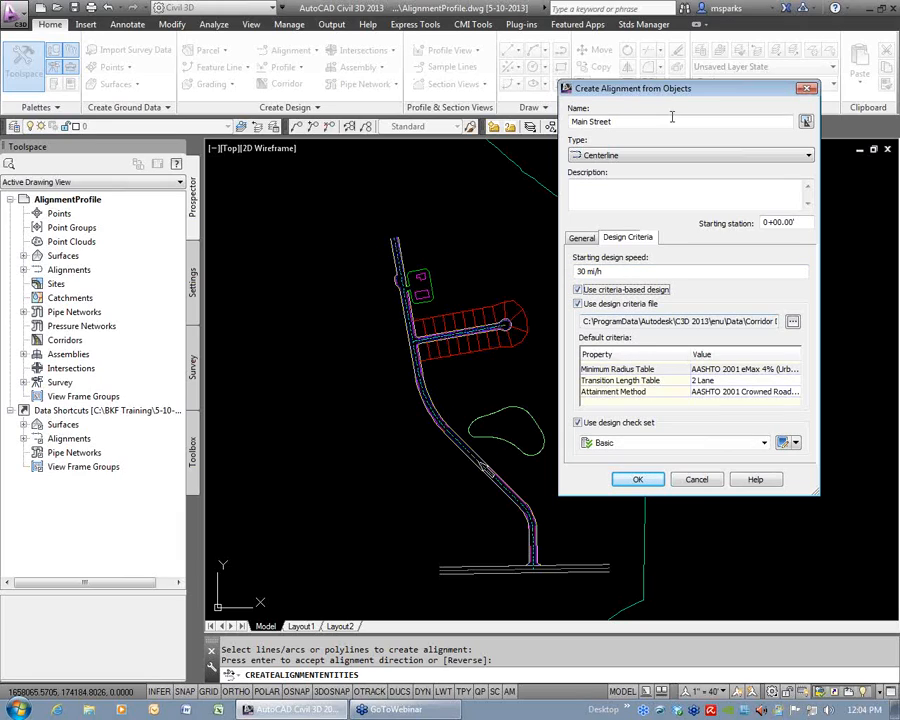
{"action": "left_click_drag", "start_coordinate": [681, 92], "coordinate": [626, 67]}
Browse for the design criteria file and open _Autodesk Civil 3D Imperial Roadway Design Standards.xml in the web browser to examine its minimum radius tables.
{"action": "left_click_drag", "start_coordinate": [597, 297], "coordinate": [730, 298]}
{"action": "left_click", "coordinate": [737, 297]}
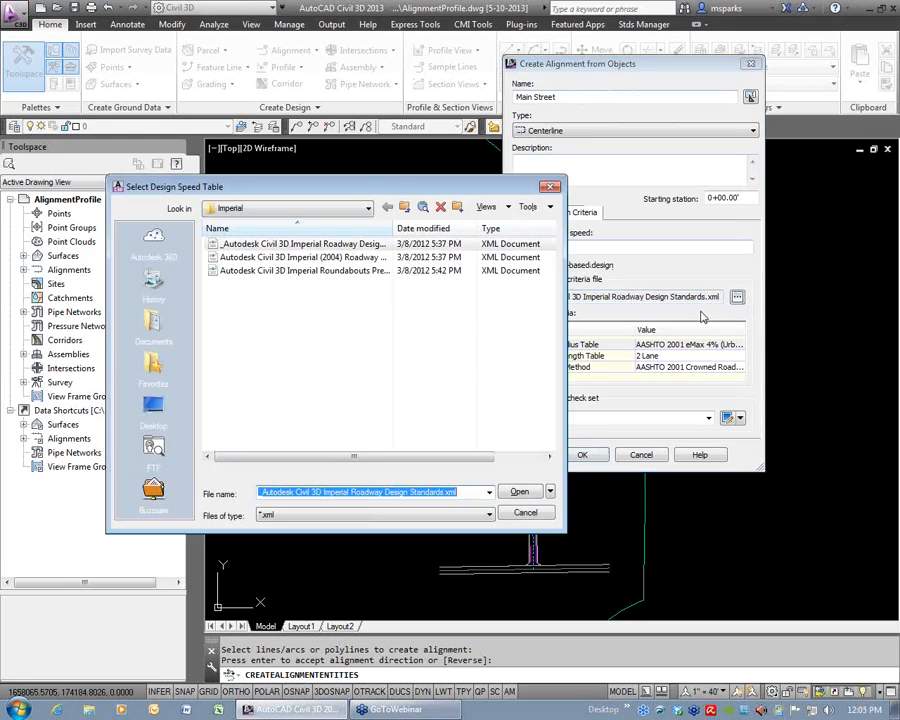
{"action": "left_click_drag", "start_coordinate": [390, 228], "coordinate": [488, 228]}
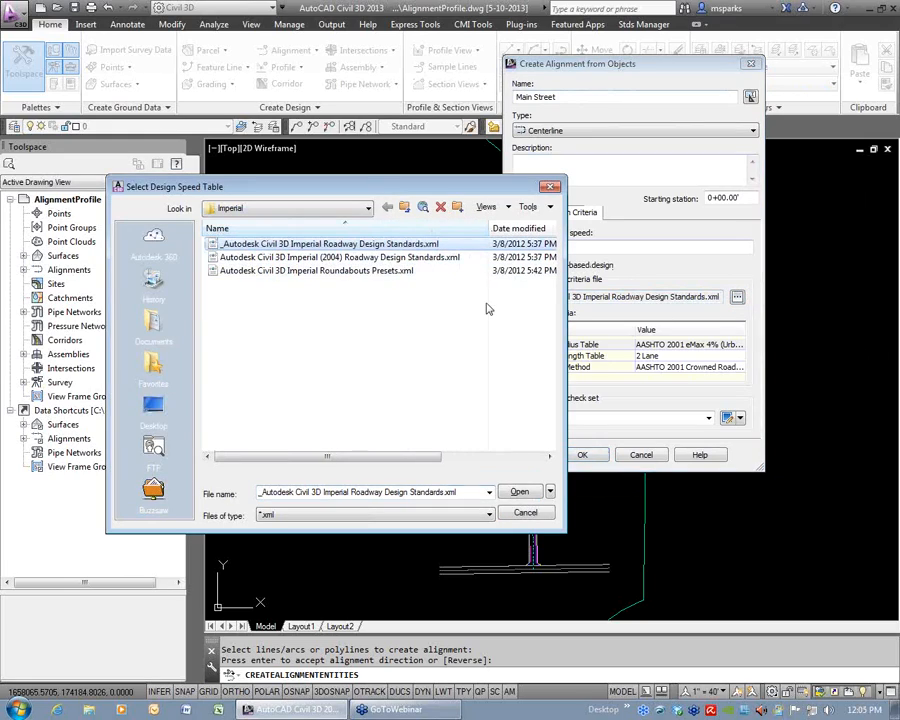
{"action": "left_click_drag", "start_coordinate": [448, 189], "coordinate": [709, 151]}
{"action": "right_click", "coordinate": [627, 205]}
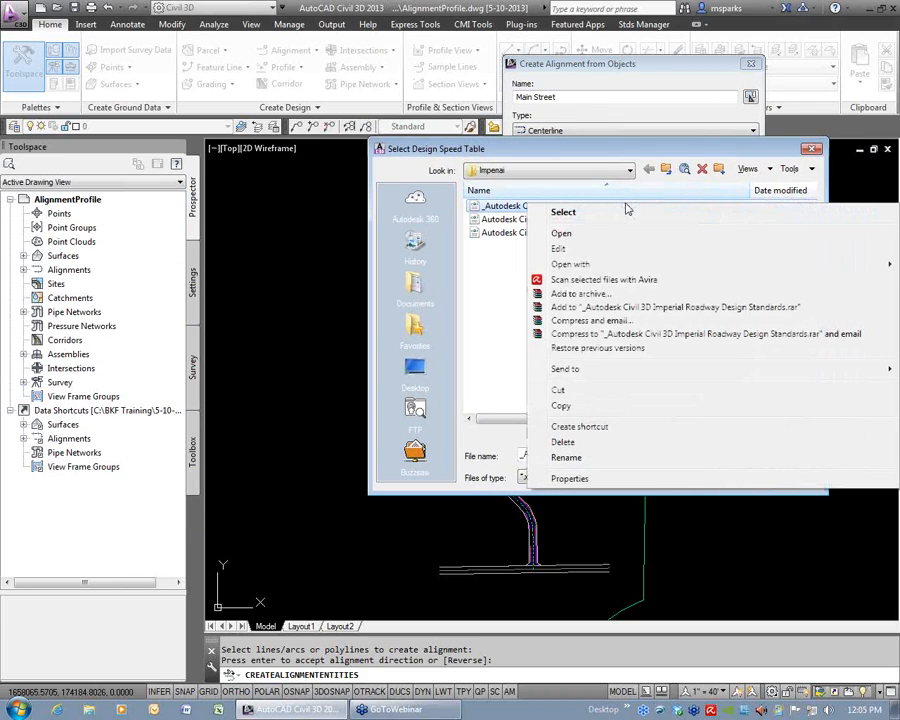
{"action": "left_click", "coordinate": [589, 240]}
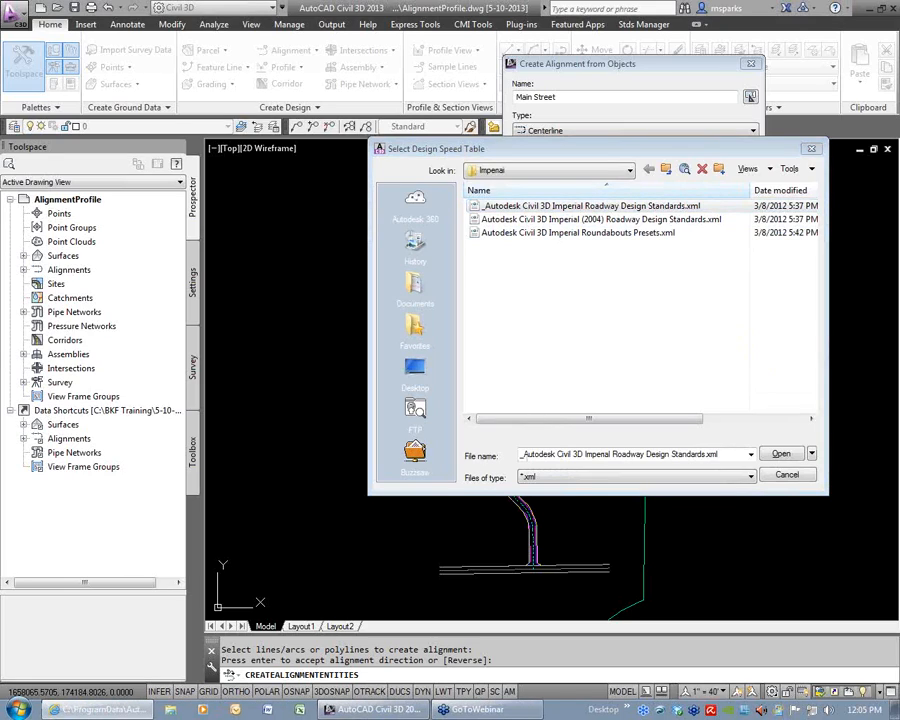
{"action": "left_click_drag", "start_coordinate": [895, 420], "coordinate": [500, 293]}
{"action": "double_click", "coordinate": [502, 292]}
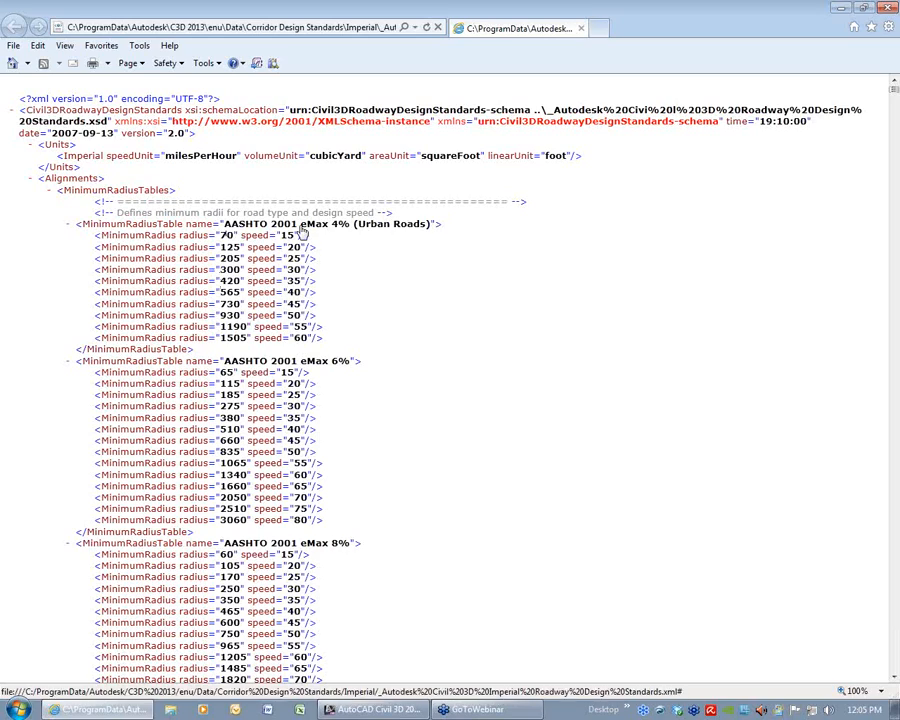
Examine the minimum radius and superelevation tables in the roadway design standards file, and close the web browser.
{"action": "scroll", "coordinate": [237, 279], "scroll_direction": "down", "scroll_amount": 2}
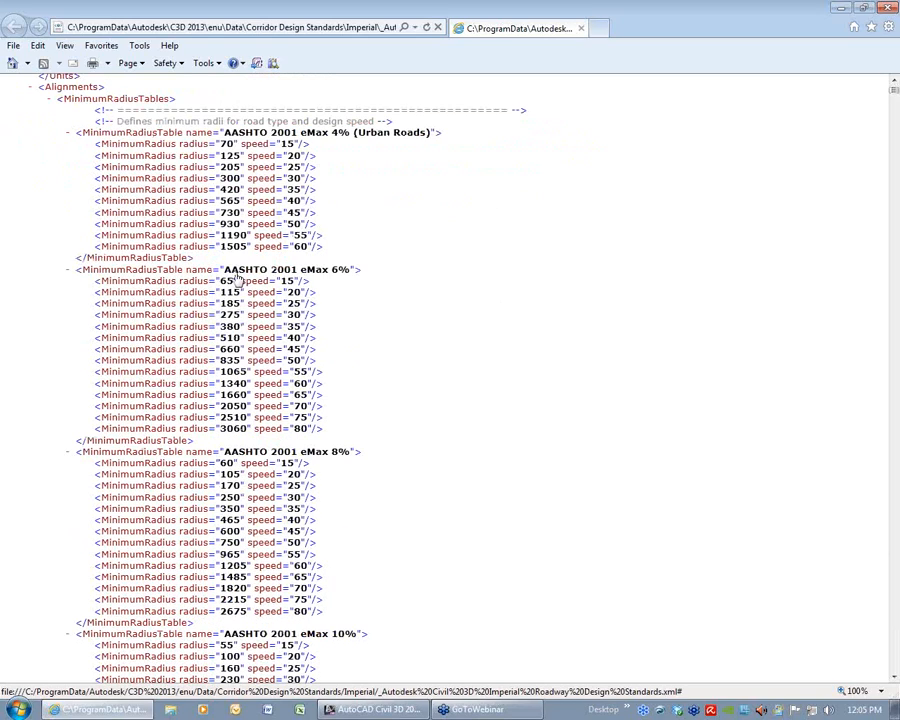
{"action": "scroll", "coordinate": [426, 382], "scroll_direction": "down", "scroll_amount": 15}
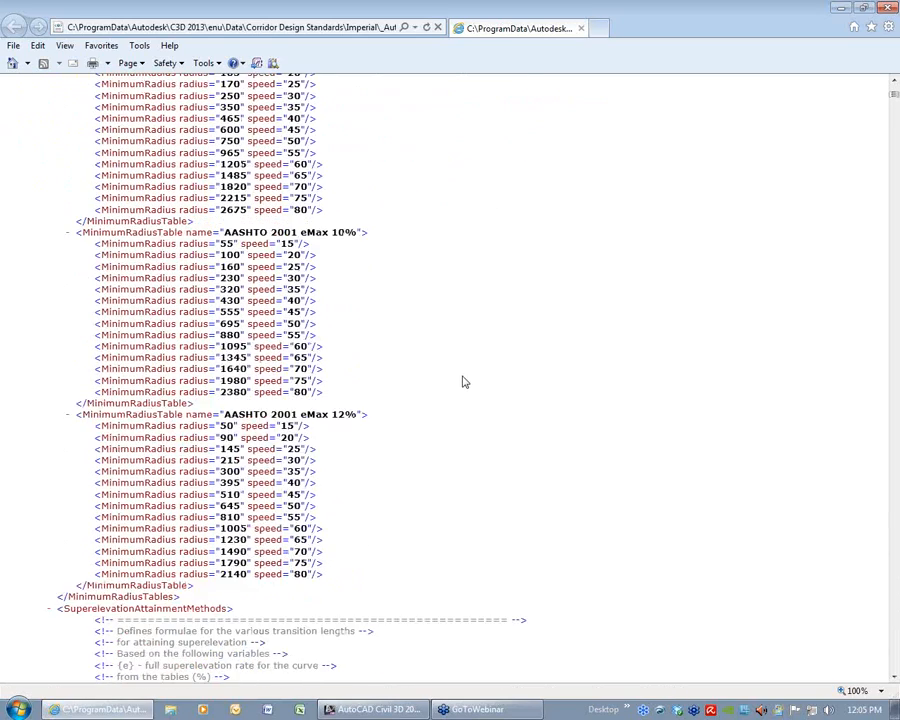
{"action": "scroll", "coordinate": [465, 382], "scroll_direction": "down", "scroll_amount": 20}
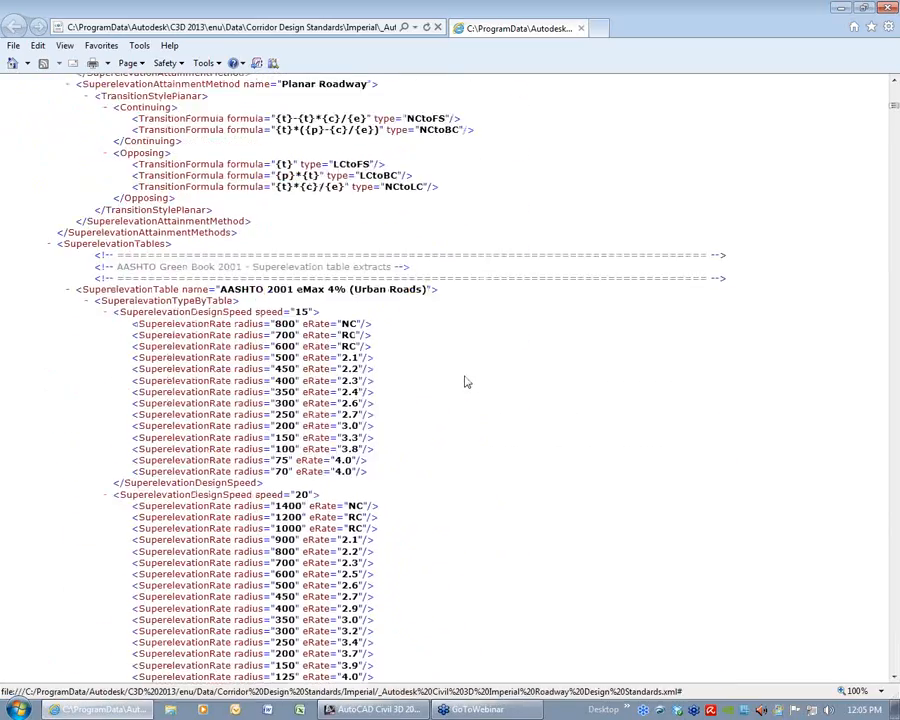
{"action": "scroll", "coordinate": [465, 382], "scroll_direction": "down", "scroll_amount": 9}
{"action": "scroll", "coordinate": [465, 382], "scroll_direction": "up", "scroll_amount": 20}
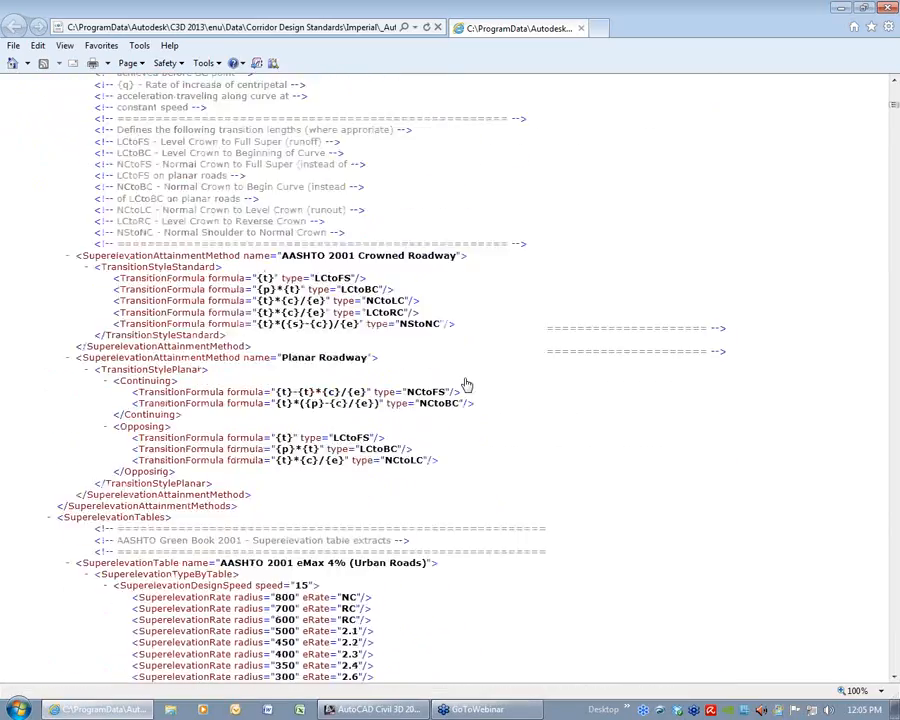
{"action": "scroll", "coordinate": [465, 382], "scroll_direction": "up", "scroll_amount": 9}
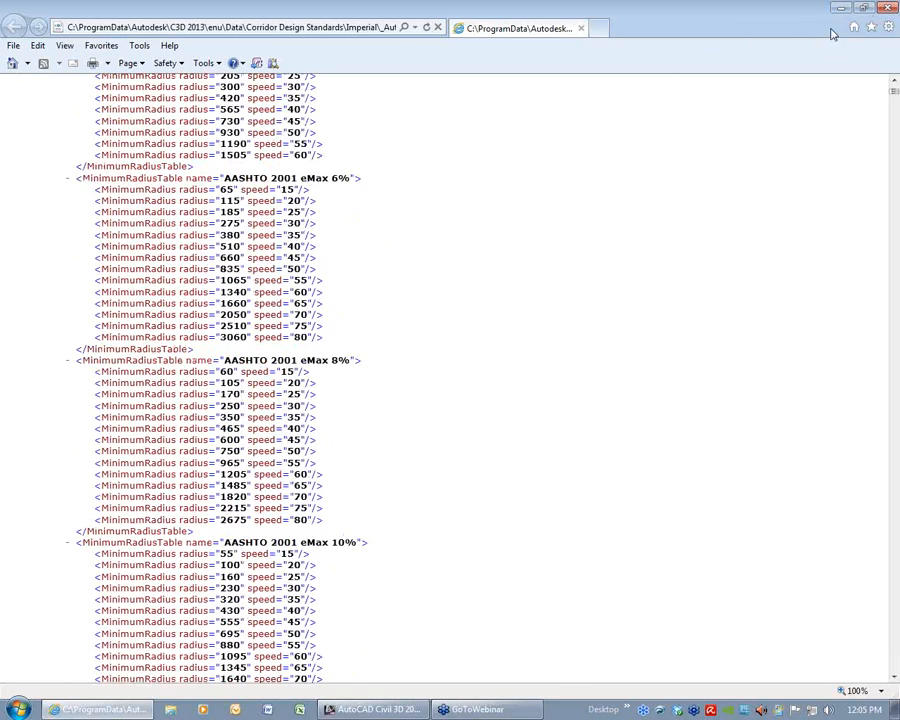
{"action": "left_click", "coordinate": [886, 10]}
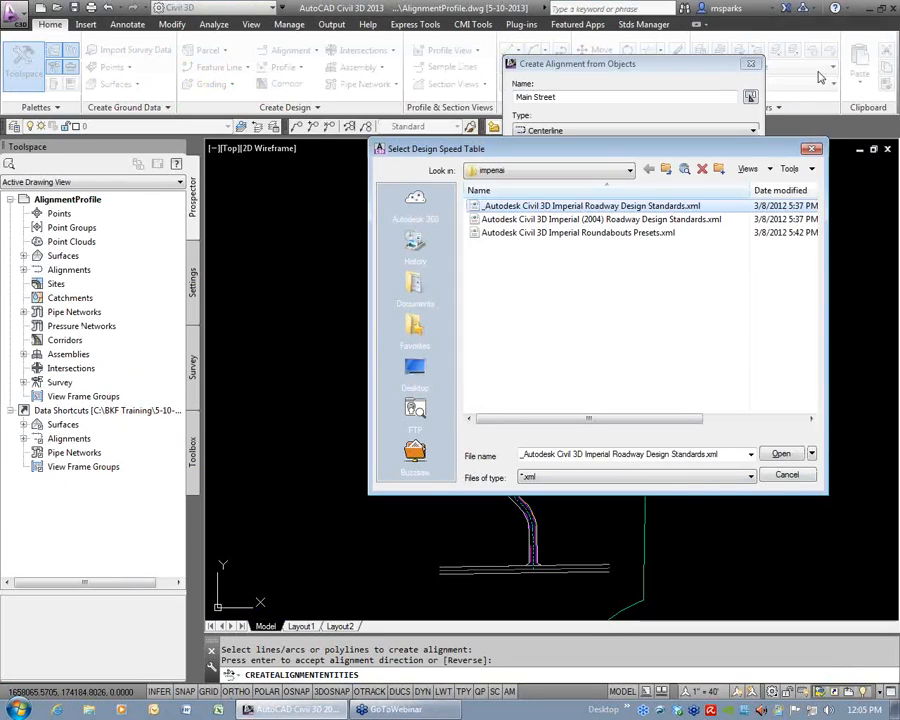
Load _Autodesk Civil 3D Imperial Roadway Design Standards.xml as the design criteria file, with the AASHTO 2001 eMax 4% (Urban Roads) minimum radius table.
{"action": "left_click_drag", "start_coordinate": [620, 153], "coordinate": [573, 152]}
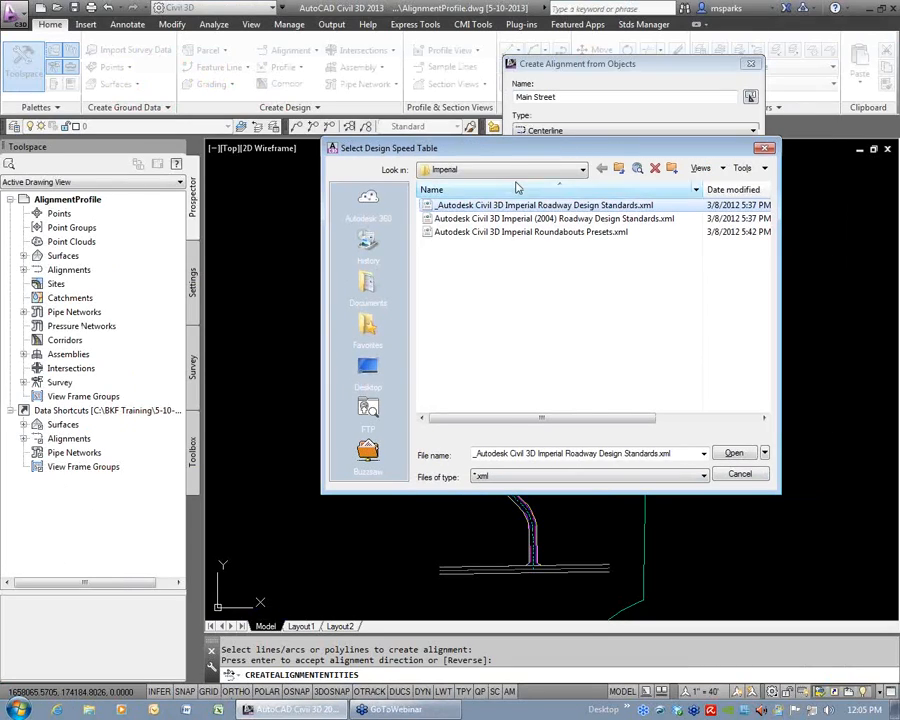
{"action": "double_click", "coordinate": [580, 206]}
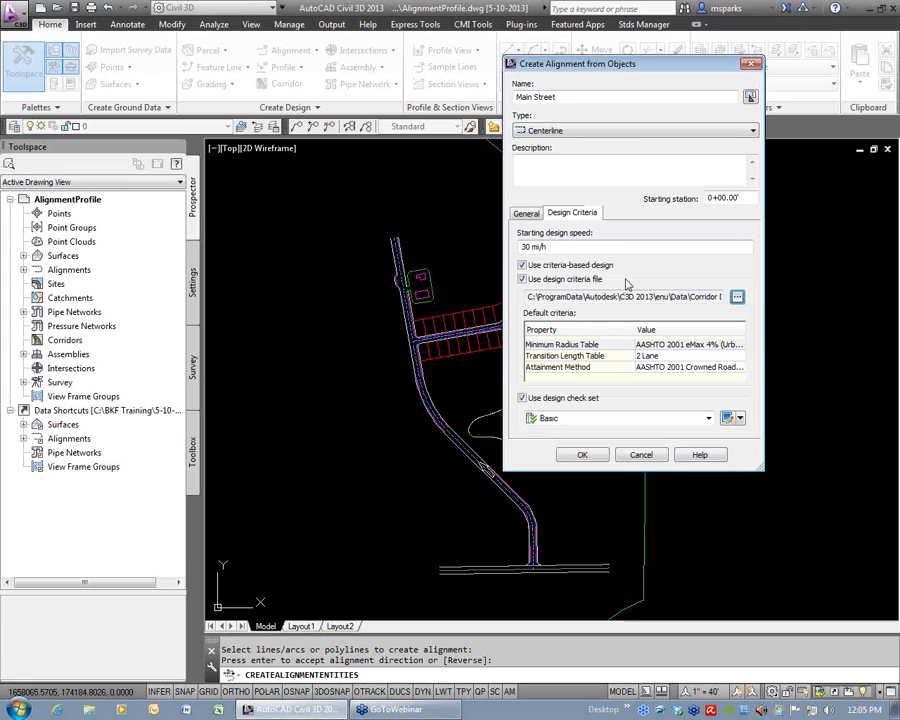
{"action": "left_click_drag", "start_coordinate": [648, 297], "coordinate": [767, 302]}
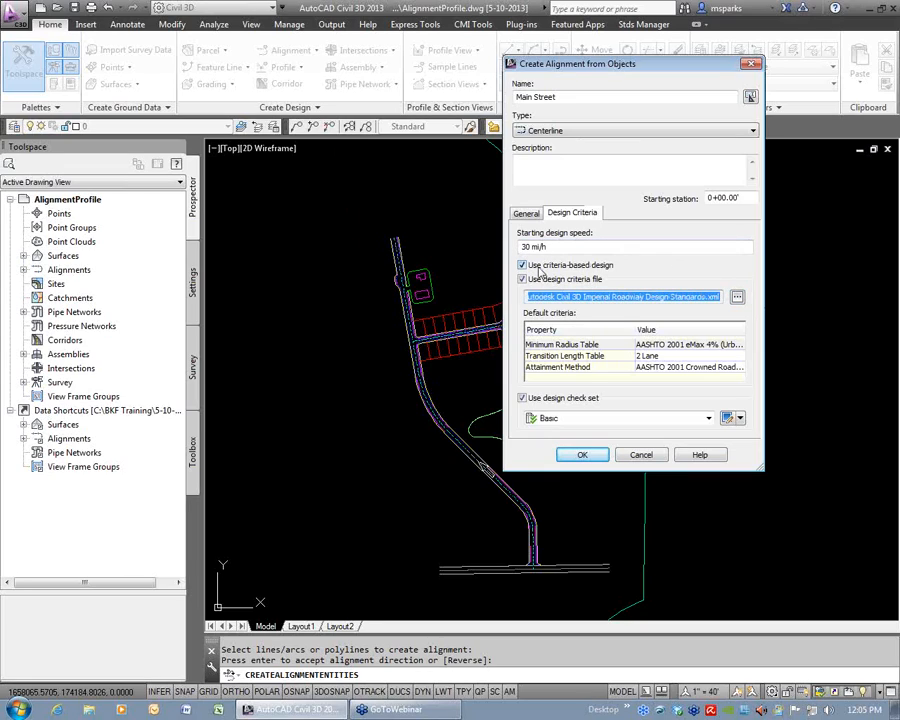
{"action": "left_click", "coordinate": [704, 345]}
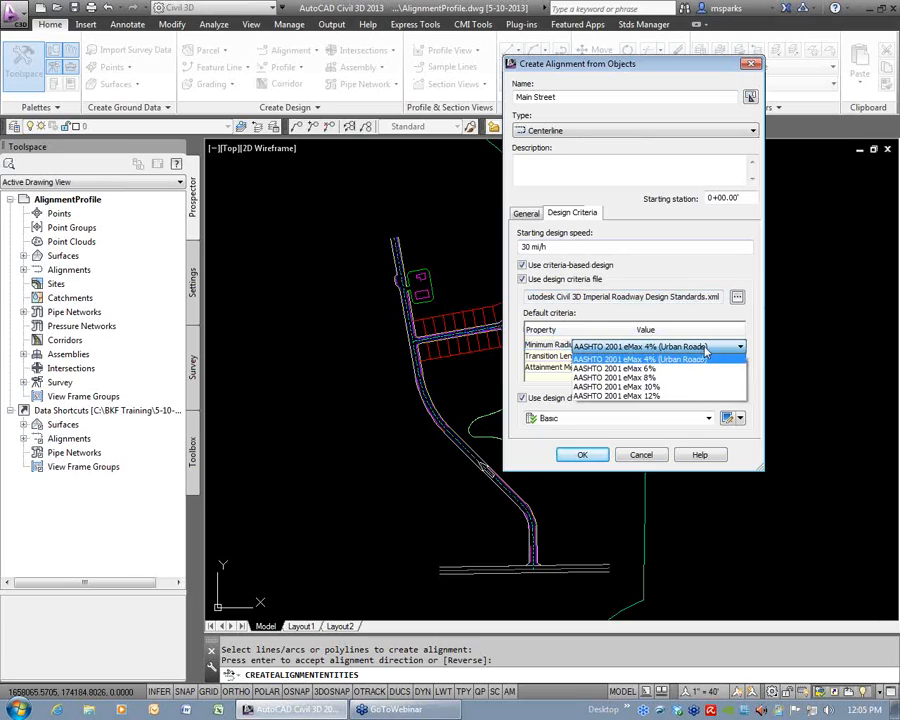
{"action": "left_click", "coordinate": [652, 360]}
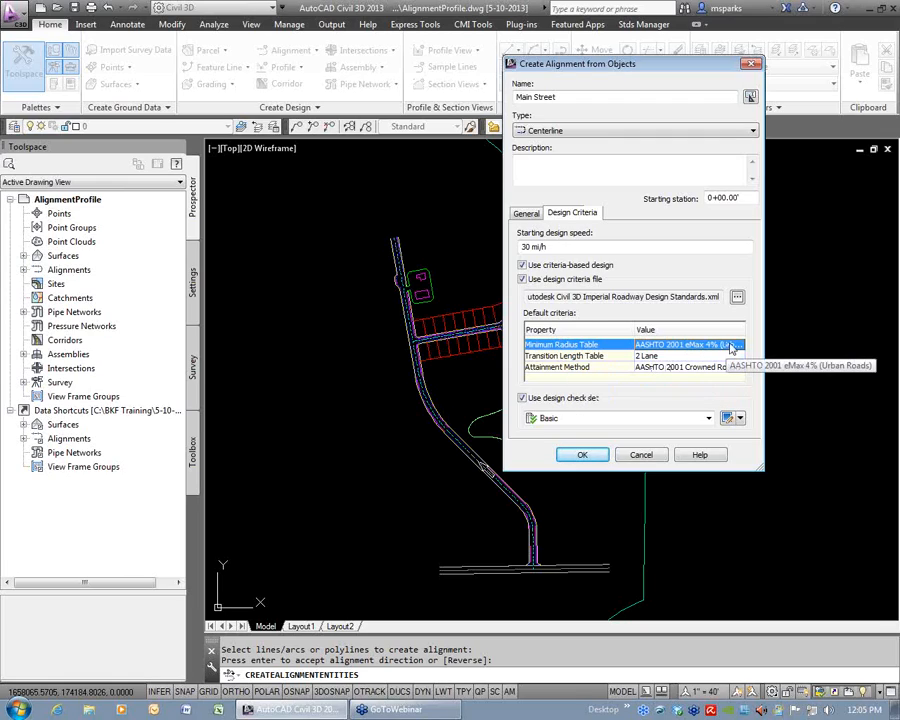
Set the starting station to 1+00.00' and create the Main Street alignment.
{"action": "left_click", "coordinate": [709, 198]}
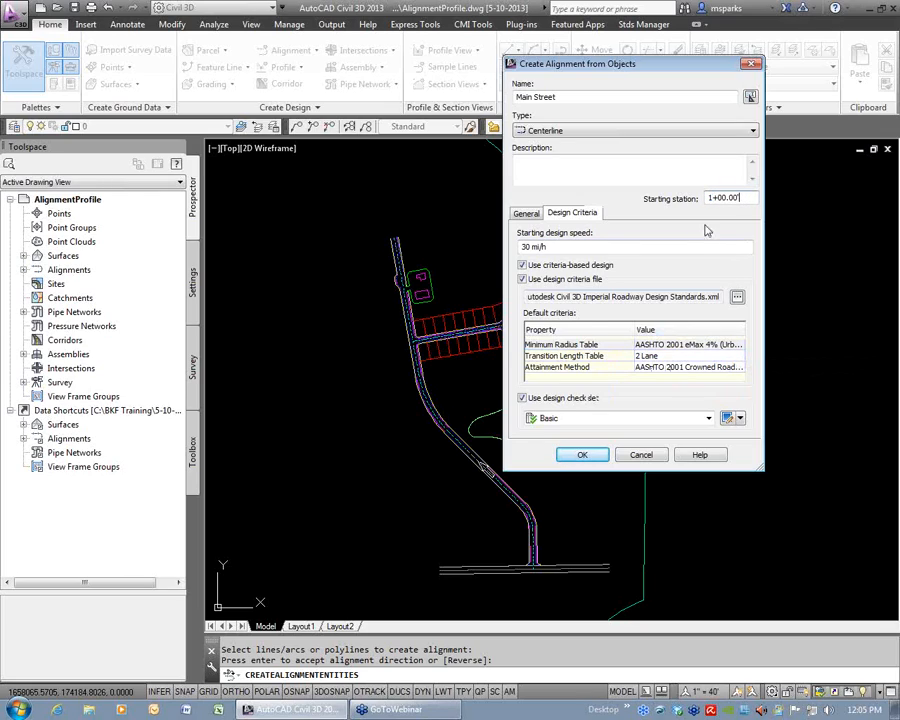
{"action": "left_click", "coordinate": [588, 456]}
{"action": "scroll", "coordinate": [538, 591], "scroll_direction": "up", "scroll_amount": 10}
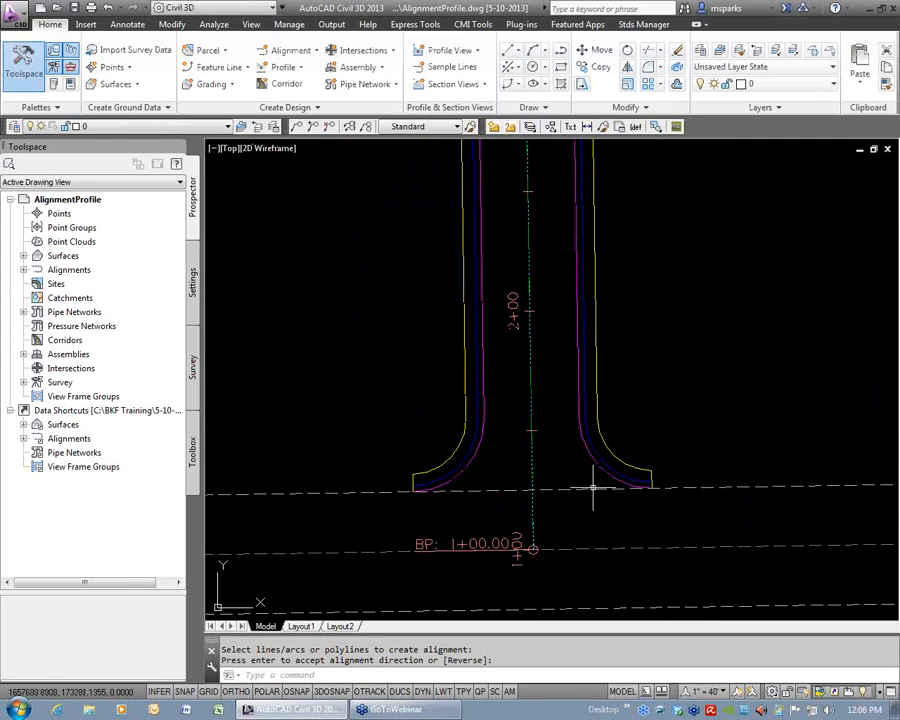
Set the Main Street alignment's design speed at station 1+00.00' to 50 mi/h in its alignment properties.
{"action": "scroll", "coordinate": [527, 478], "scroll_direction": "down", "scroll_amount": 4}
{"action": "middle_click_drag", "start_coordinate": [526, 265], "coordinate": [510, 464]}
{"action": "scroll", "coordinate": [499, 437], "scroll_direction": "up", "scroll_amount": 2}
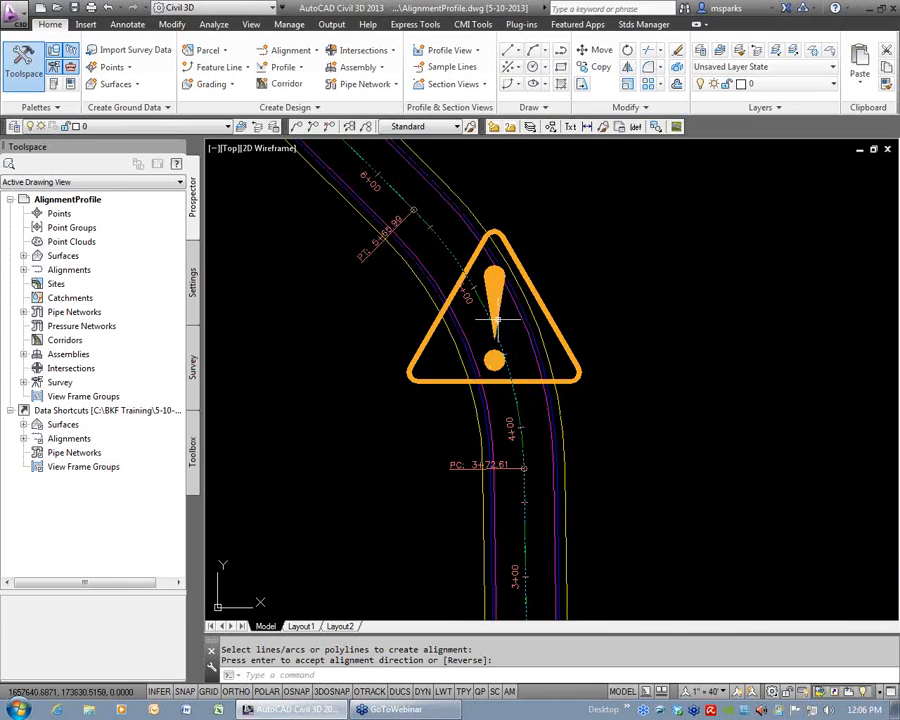
{"action": "left_click", "coordinate": [517, 406]}
{"action": "right_click", "coordinate": [620, 414]}
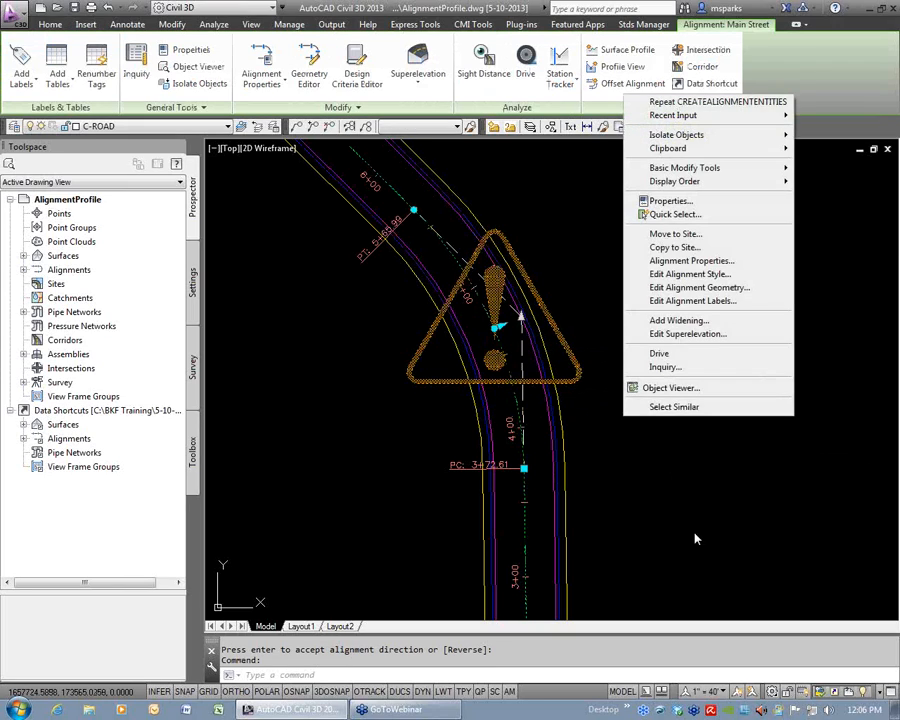
{"action": "left_click", "coordinate": [723, 262]}
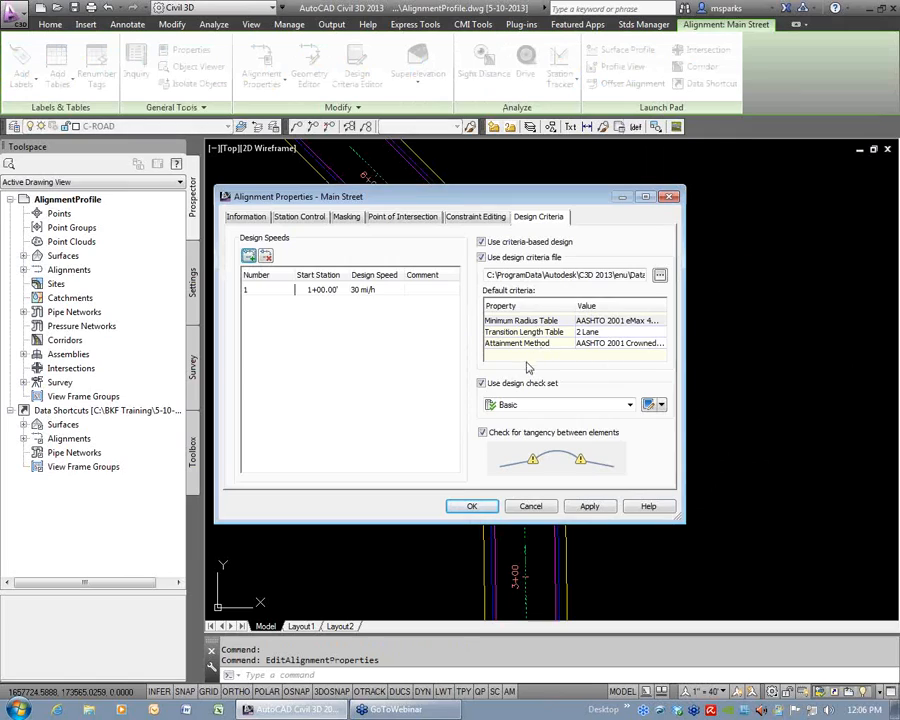
{"action": "left_click", "coordinate": [376, 295]}
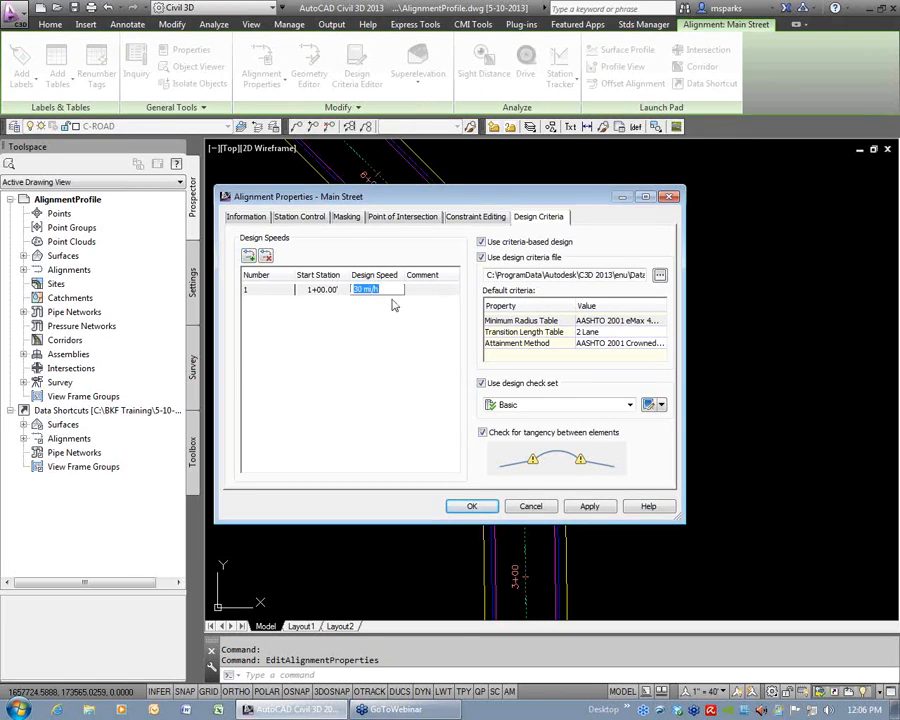
{"action": "type", "text": "50"}
{"action": "key", "text": "Return"}
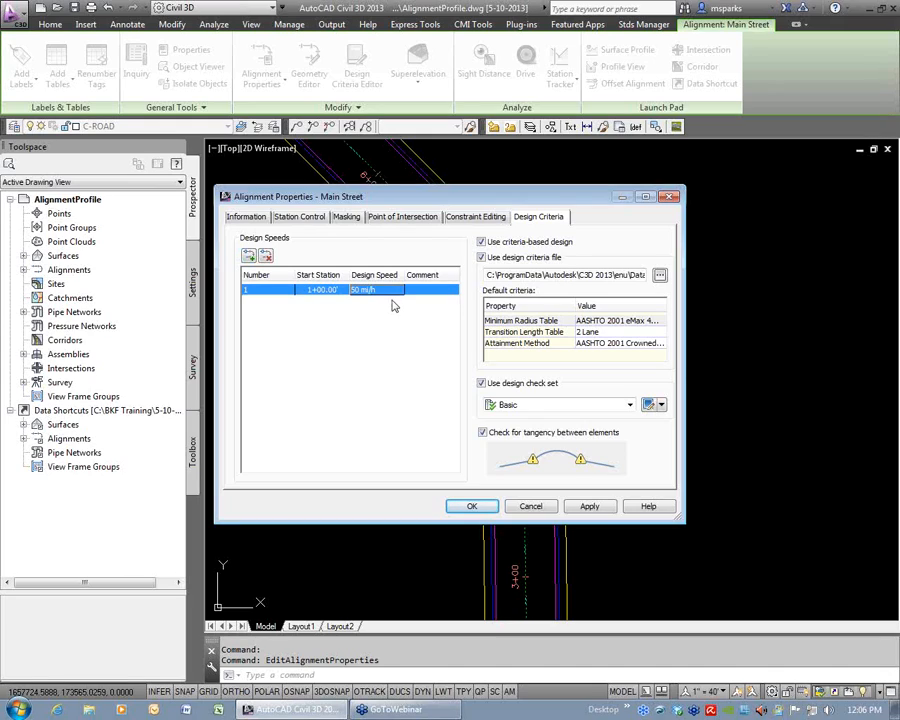
{"action": "left_click", "coordinate": [589, 506]}
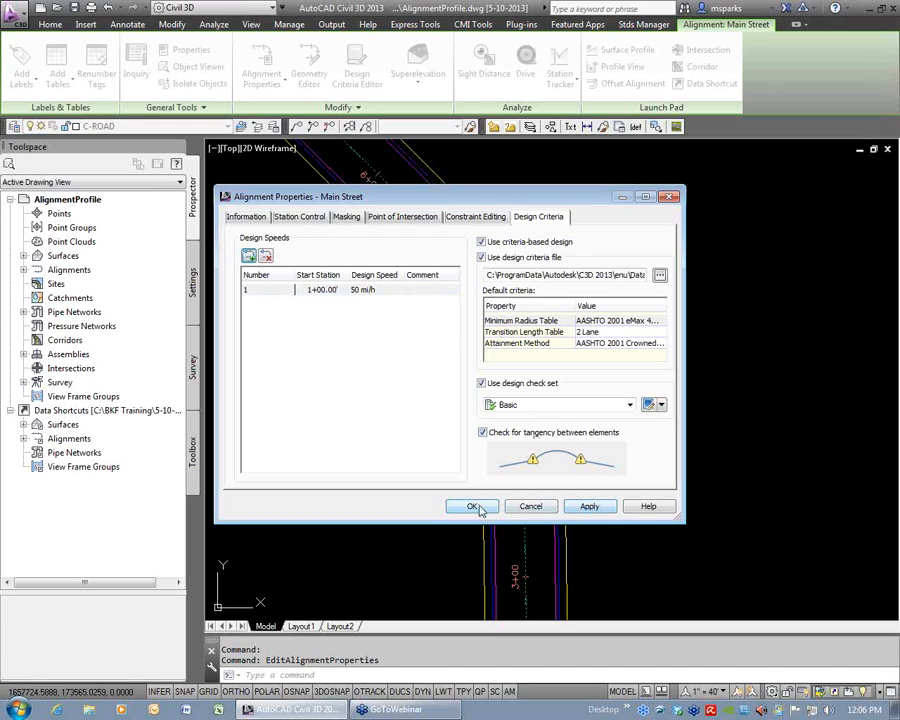
{"action": "left_click", "coordinate": [472, 506]}
{"action": "key", "text": "Escape"}
{"action": "key", "text": "Escape"}
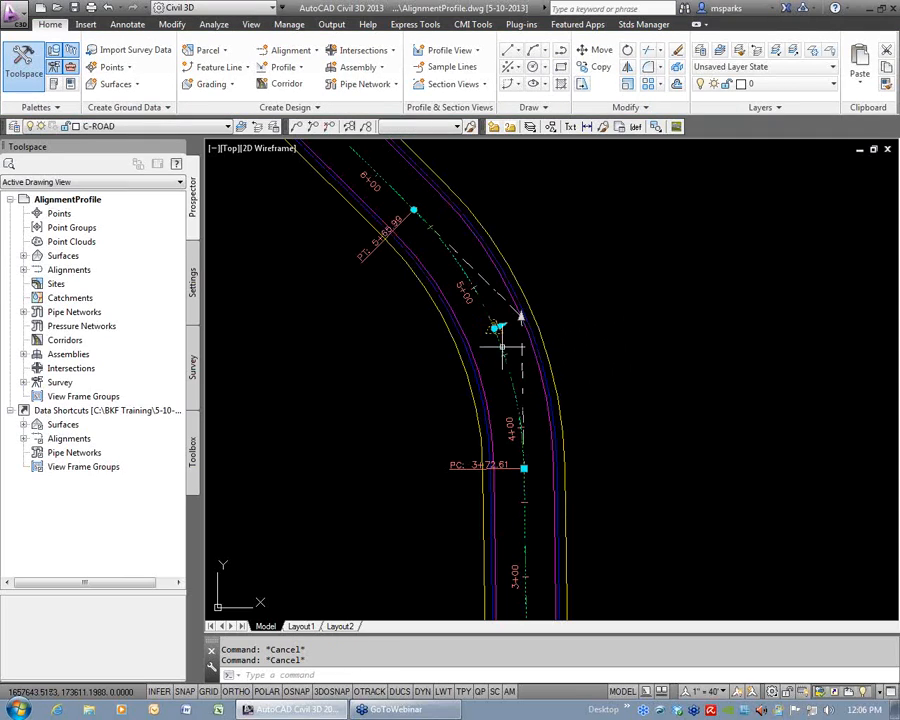
Turn off the plan-view visibility of the Warning Symbol component in the alignment's Proposed style.
{"action": "left_click", "coordinate": [510, 368]}
{"action": "right_click", "coordinate": [576, 340]}
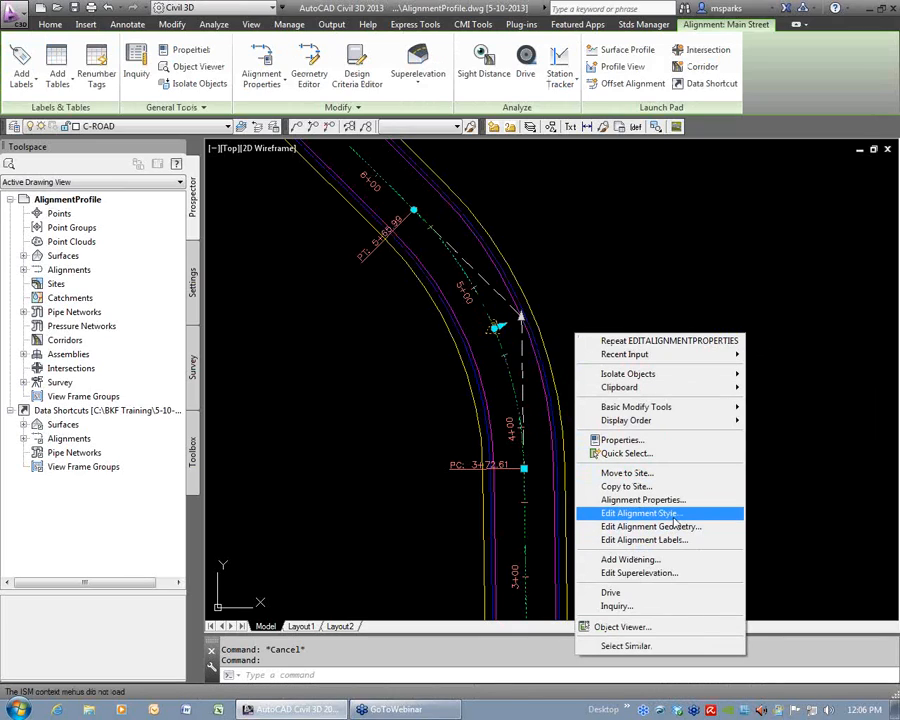
{"action": "left_click", "coordinate": [650, 512]}
{"action": "left_click", "coordinate": [388, 169]}
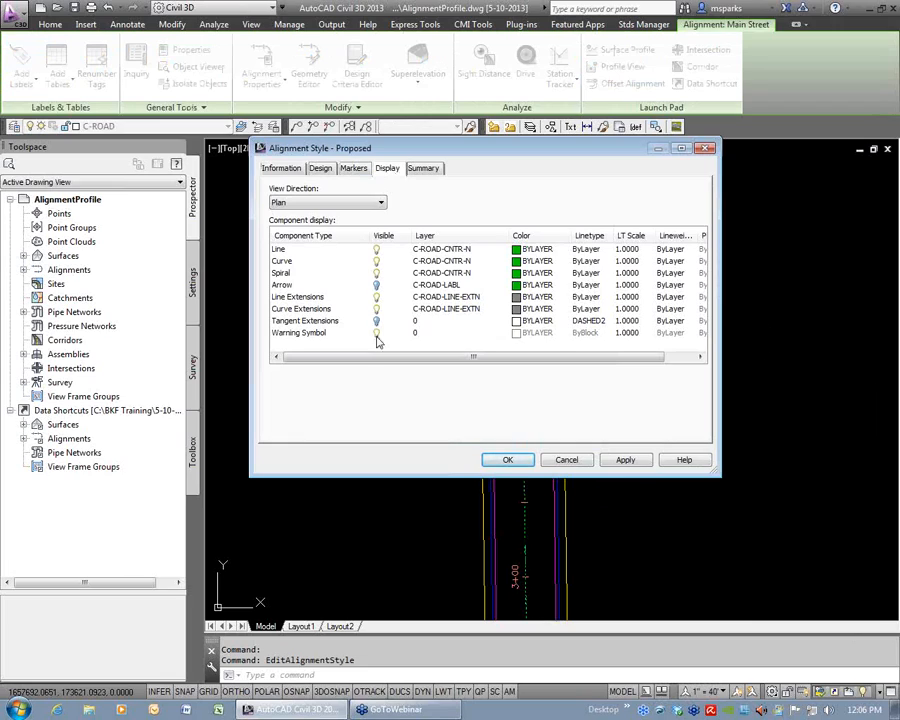
{"action": "left_click", "coordinate": [300, 333]}
{"action": "left_click", "coordinate": [508, 460]}
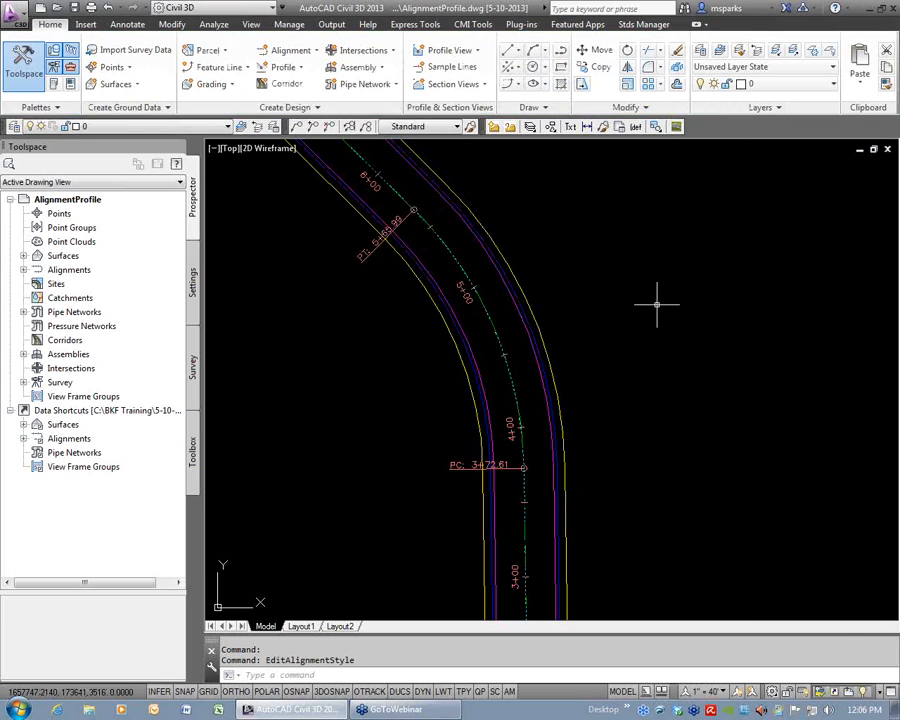
{"action": "key", "text": "Escape"}
{"action": "key", "text": "Escape"}
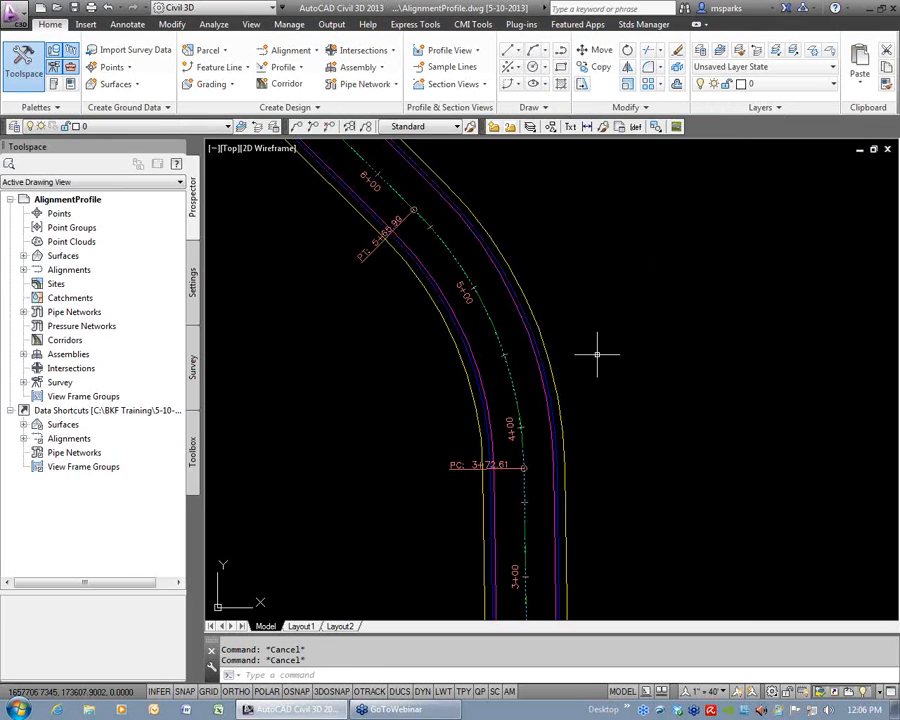
Examine the Main Street alignment's station and geometry point labels from its beginning point through the first curve.
{"action": "scroll", "coordinate": [596, 334], "scroll_direction": "down", "scroll_amount": 2}
{"action": "scroll", "coordinate": [593, 416], "scroll_direction": "down", "scroll_amount": 2}
{"action": "scroll", "coordinate": [585, 418], "scroll_direction": "up", "scroll_amount": 6}
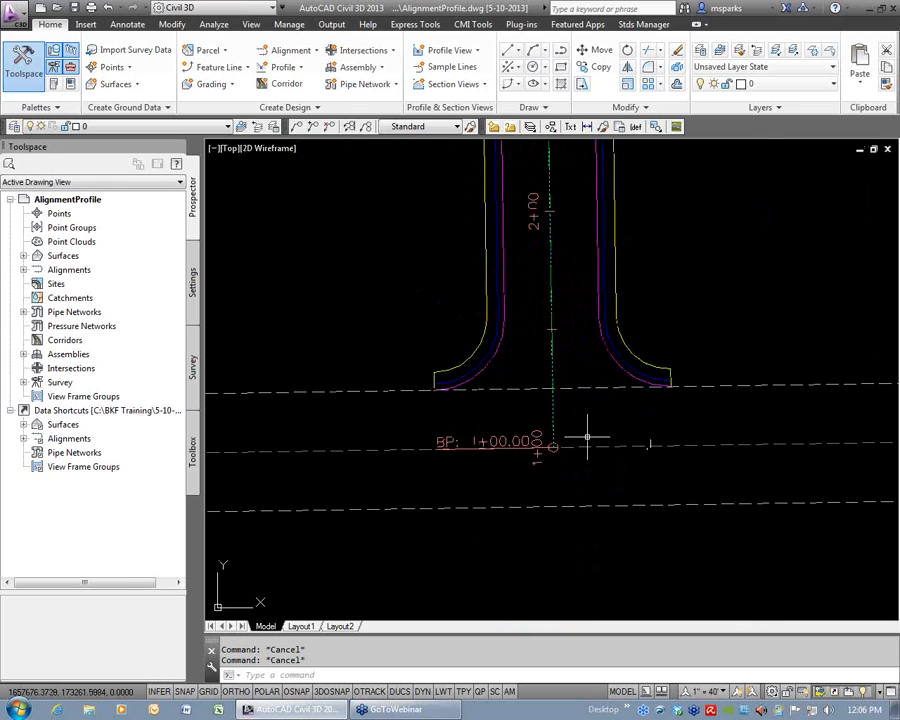
{"action": "scroll", "coordinate": [560, 326], "scroll_direction": "down", "scroll_amount": 2}
{"action": "middle_click_drag", "start_coordinate": [564, 213], "coordinate": [583, 413]}
{"action": "mouse_move", "coordinate": [557, 262]}
{"action": "middle_mouse_down"}
{"action": "mouse_move", "coordinate": [536, 326]}
{"action": "mouse_move", "coordinate": [544, 356]}
{"action": "middle_mouse_up"}
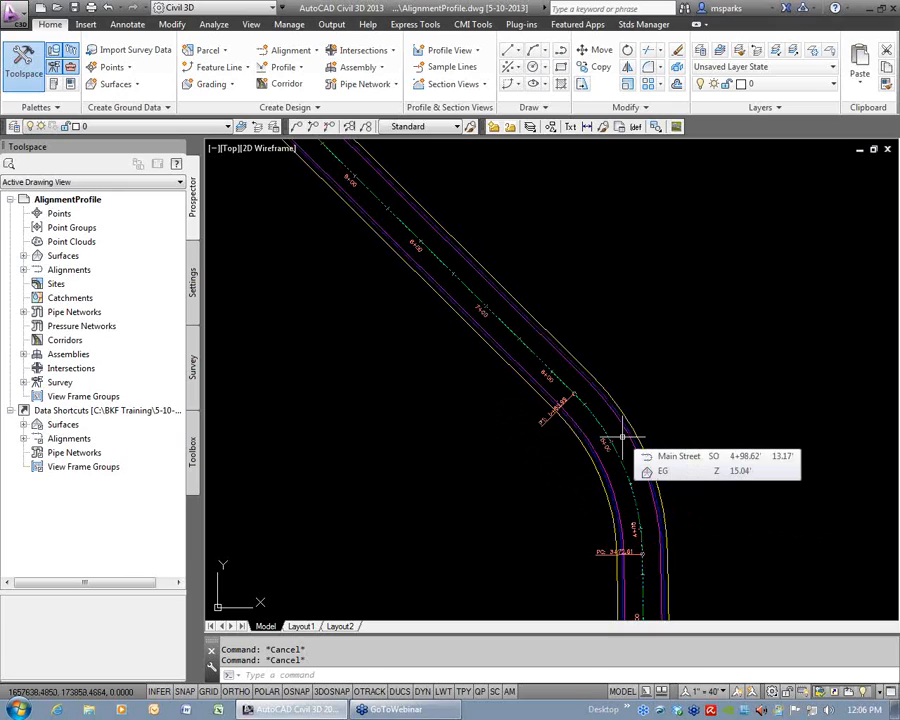
{"action": "mouse_move", "coordinate": [597, 413]}
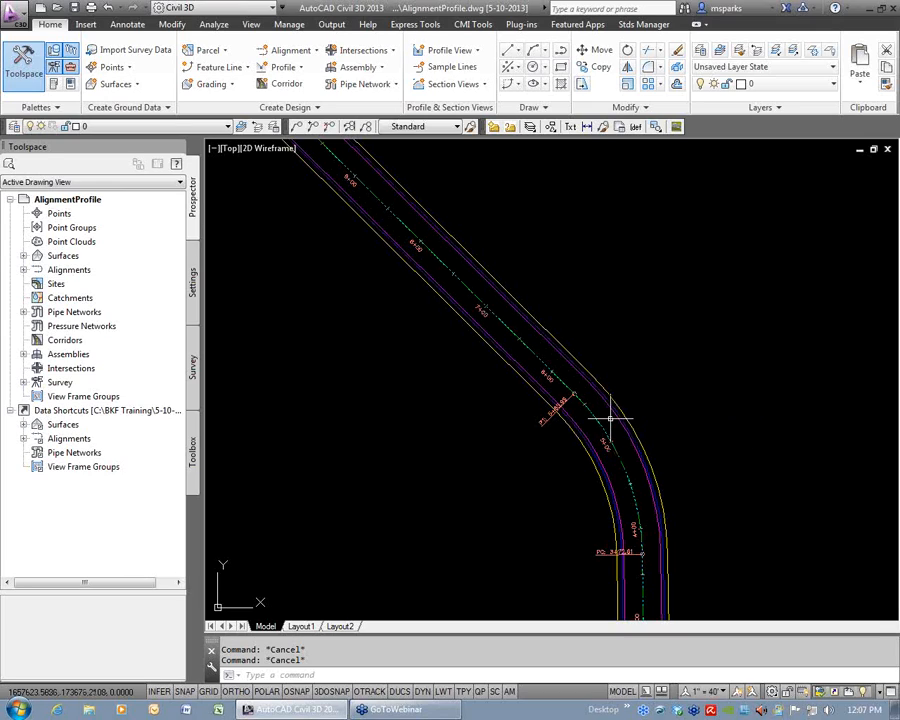
{"action": "scroll", "coordinate": [612, 418], "scroll_direction": "down", "scroll_amount": 4}
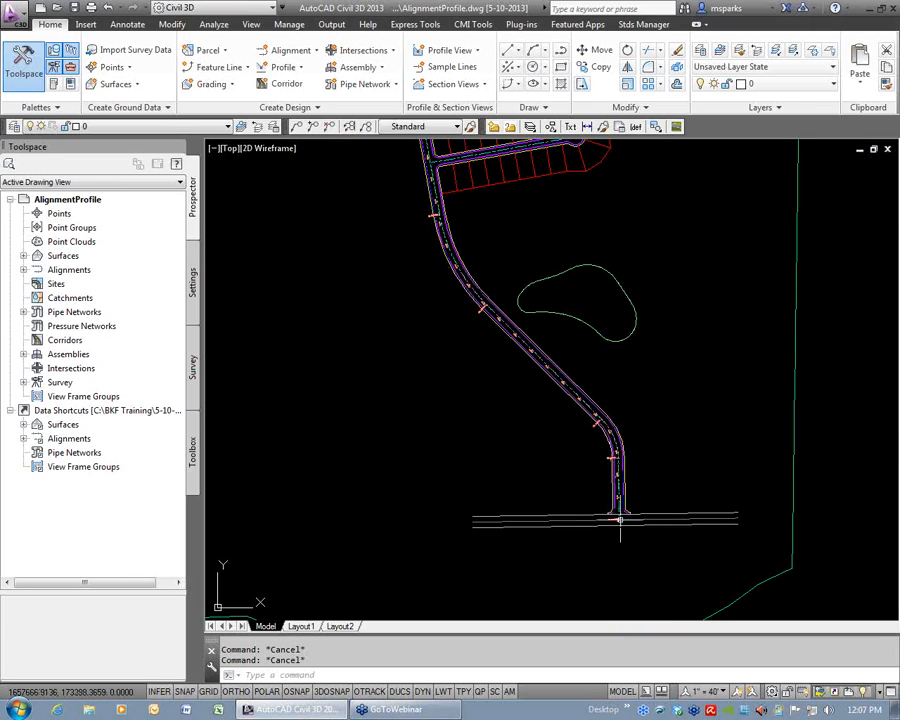
Try stretching the Main Street alignment's beginning point away from the cross street to a spot northeast of the first curve.
{"action": "scroll", "coordinate": [619, 527], "scroll_direction": "up", "scroll_amount": 4}
{"action": "scroll", "coordinate": [620, 526], "scroll_direction": "up", "scroll_amount": 3}
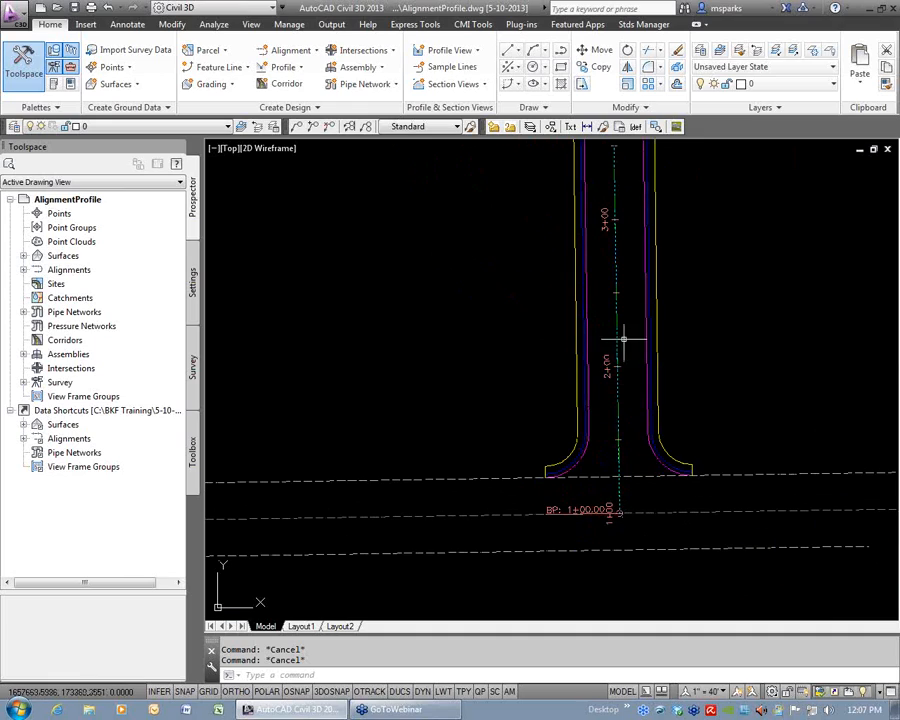
{"action": "middle_click_drag", "start_coordinate": [625, 338], "coordinate": [594, 482]}
{"action": "left_click", "coordinate": [593, 465]}
{"action": "scroll", "coordinate": [605, 495], "scroll_direction": "down", "scroll_amount": 4}
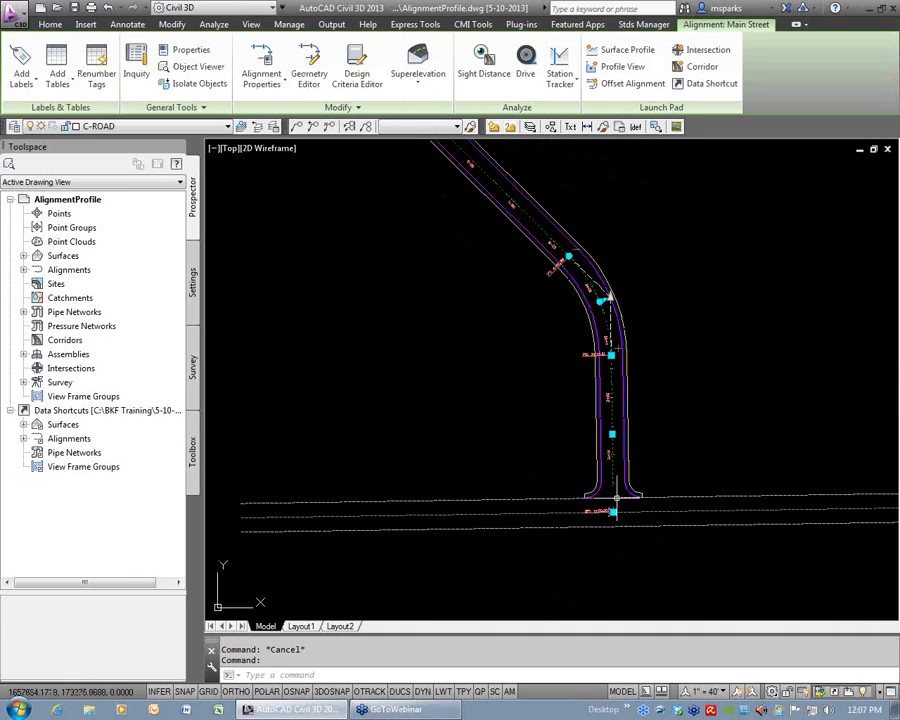
{"action": "left_click", "coordinate": [613, 512]}
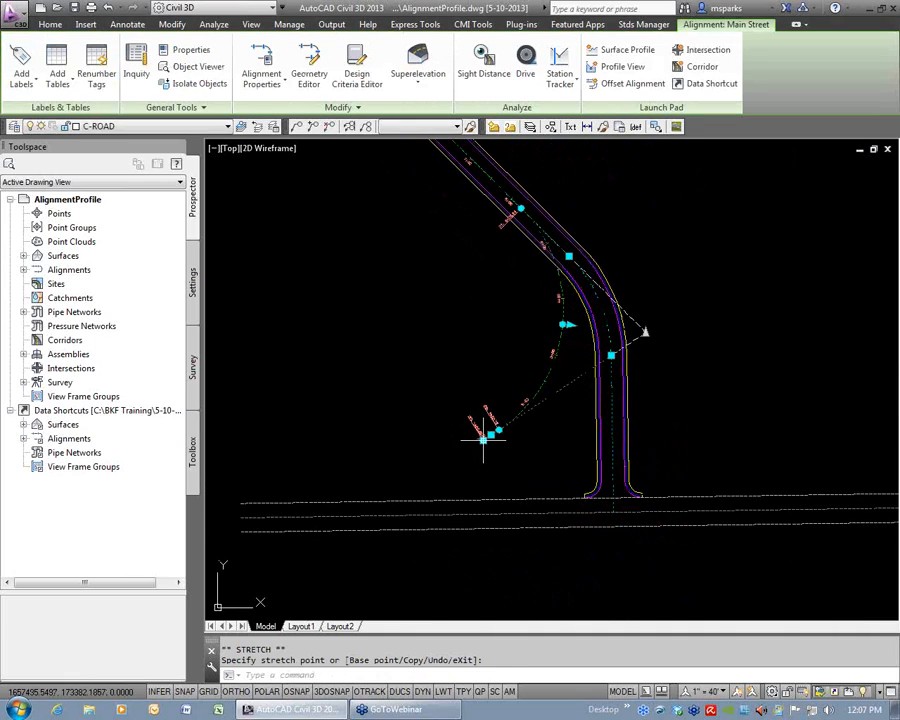
{"action": "left_click", "coordinate": [815, 246]}
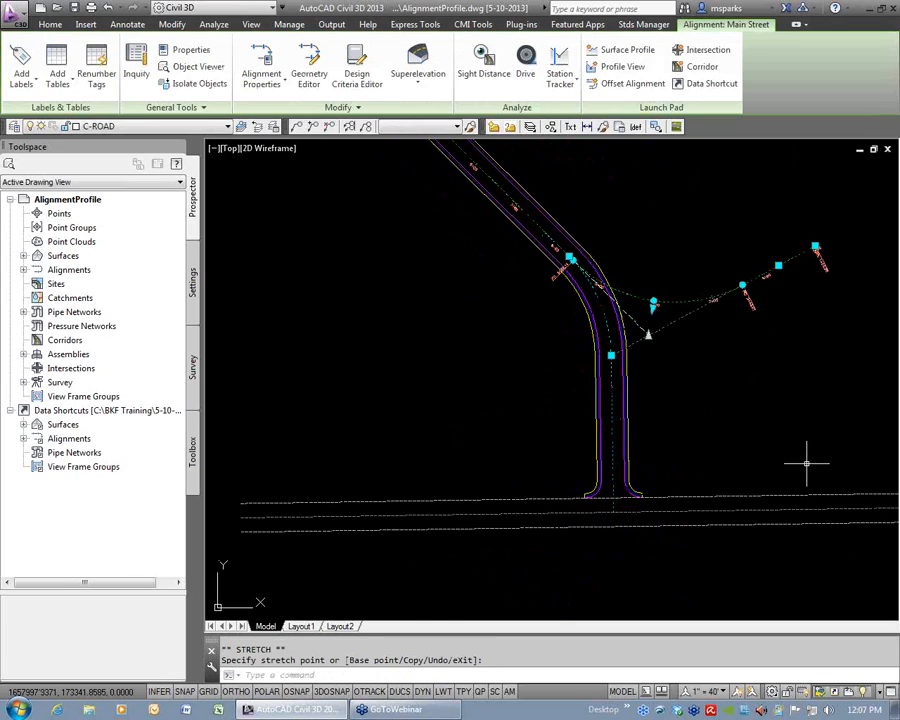
Undo the grip edit of the Main Street alignment's beginning point.
{"action": "key", "text": "Escape"}
{"action": "type", "text": "u"}
{"action": "key", "text": "Return"}
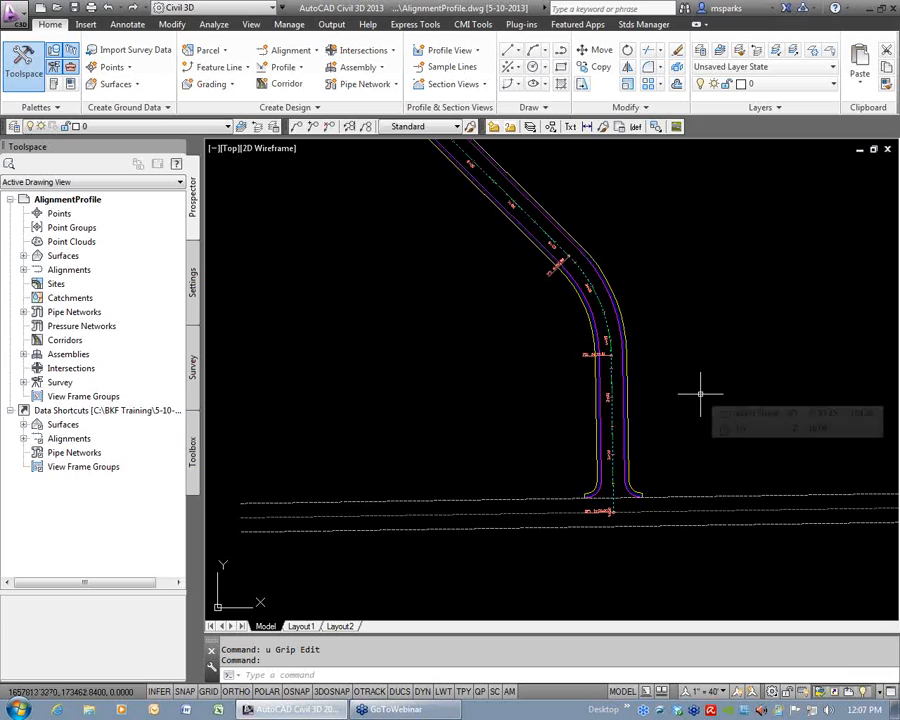
Select the geometry point label at Main Street's beginning point and examine which labels along the alignment belong to its group.
{"action": "middle_click_drag", "start_coordinate": [613, 519], "coordinate": [585, 489]}
{"action": "scroll", "coordinate": [585, 489], "scroll_direction": "up", "scroll_amount": 3}
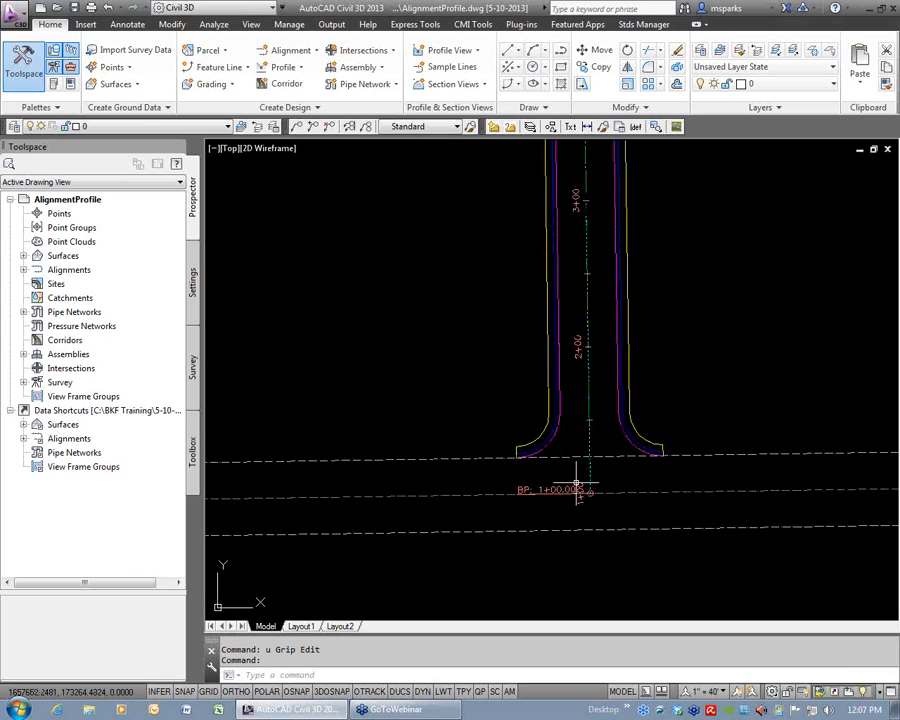
{"action": "scroll", "coordinate": [590, 484], "scroll_direction": "up", "scroll_amount": 3}
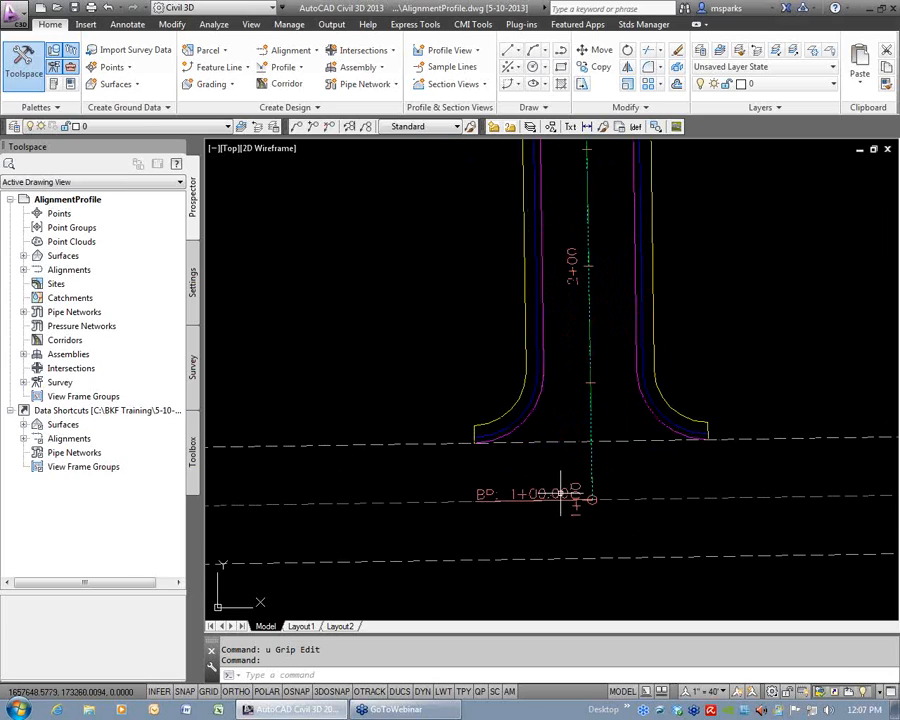
{"action": "left_click", "coordinate": [490, 494]}
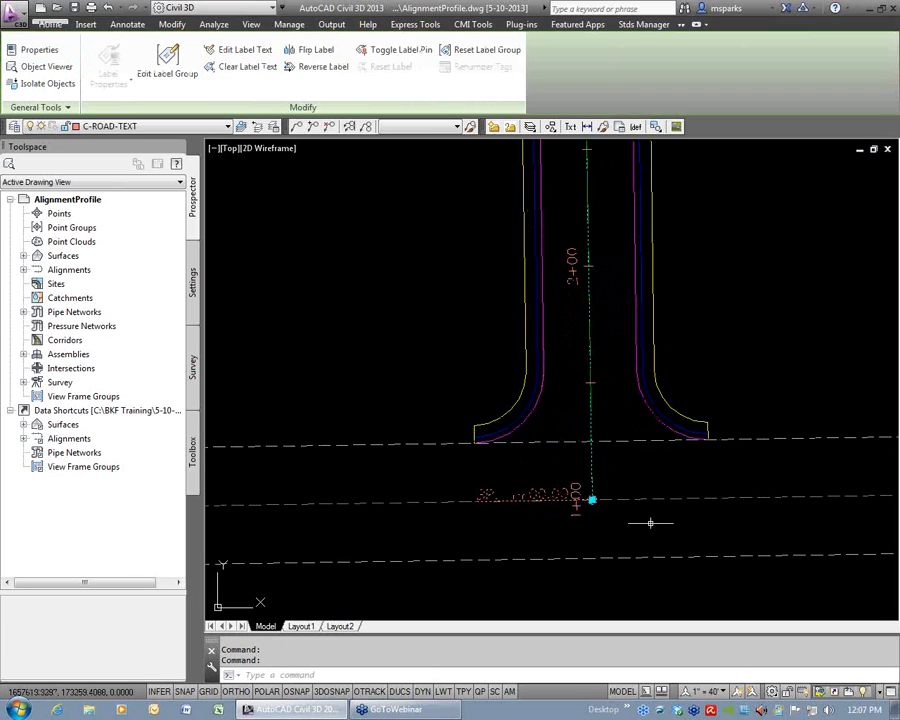
{"action": "scroll", "coordinate": [645, 557], "scroll_direction": "down", "scroll_amount": 4}
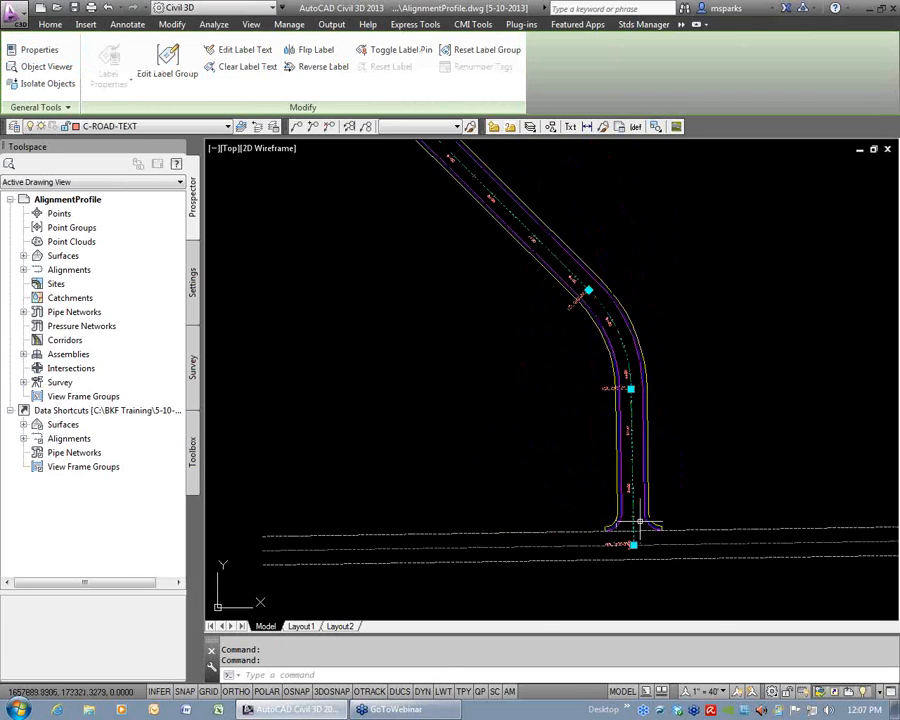
{"action": "scroll", "coordinate": [589, 306], "scroll_direction": "down", "scroll_amount": 2}
{"action": "middle_click_drag", "start_coordinate": [504, 217], "coordinate": [619, 375]}
{"action": "middle_click_drag", "start_coordinate": [492, 141], "coordinate": [524, 285]}
{"action": "mouse_move", "coordinate": [672, 458]}
{"action": "middle_mouse_down"}
{"action": "mouse_move", "coordinate": [637, 391]}
{"action": "mouse_move", "coordinate": [558, 148]}
{"action": "middle_mouse_up"}
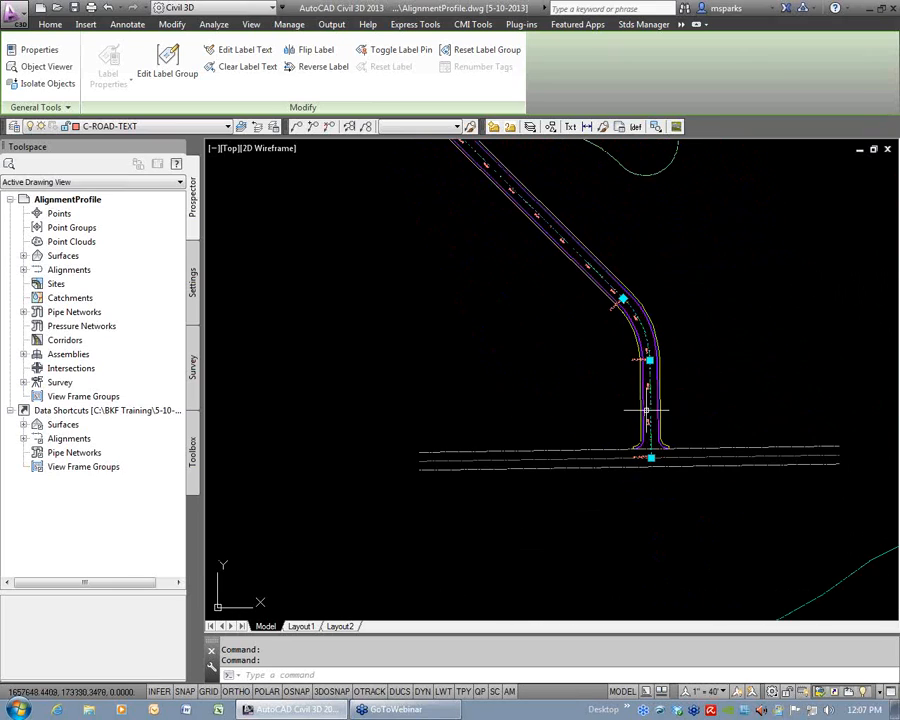
{"action": "middle_click_drag", "start_coordinate": [645, 436], "coordinate": [554, 420]}
{"action": "scroll", "coordinate": [555, 421], "scroll_direction": "up", "scroll_amount": 3}
{"action": "scroll", "coordinate": [567, 421], "scroll_direction": "up", "scroll_amount": 2}
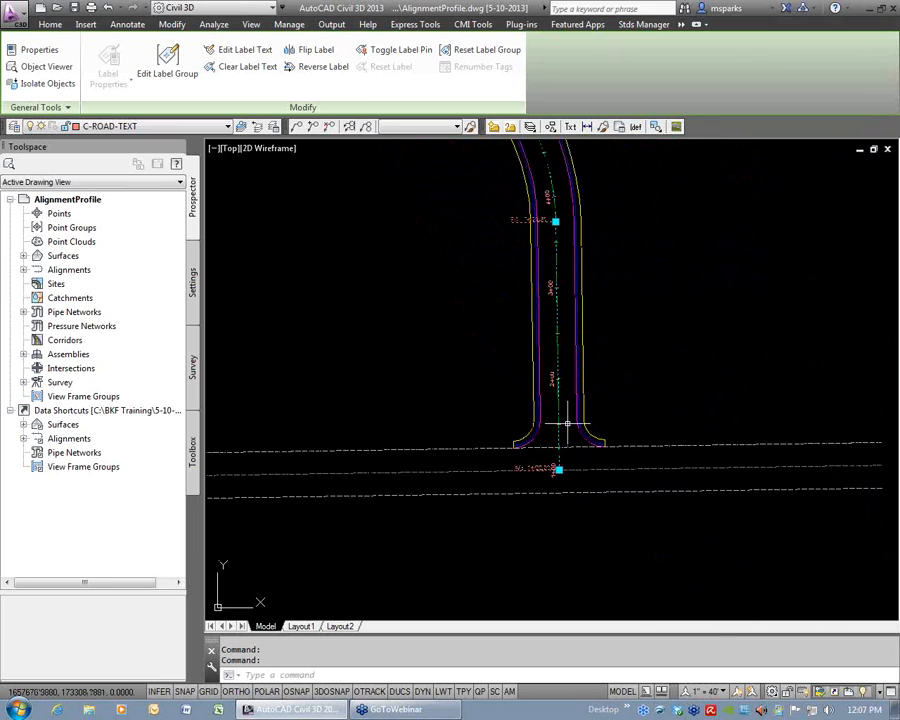
Erase the entire geometry point label group of the Main Street alignment and undo the erasure.
{"action": "key", "text": "Escape"}
{"action": "key", "text": "Escape"}
{"action": "left_click", "coordinate": [538, 467]}
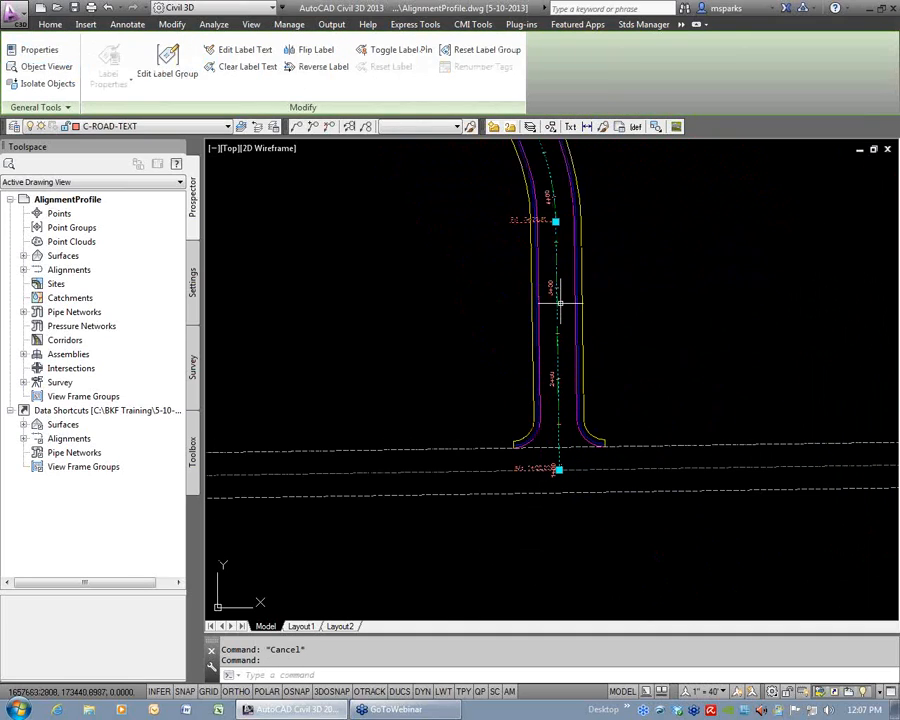
{"action": "key", "text": "Delete"}
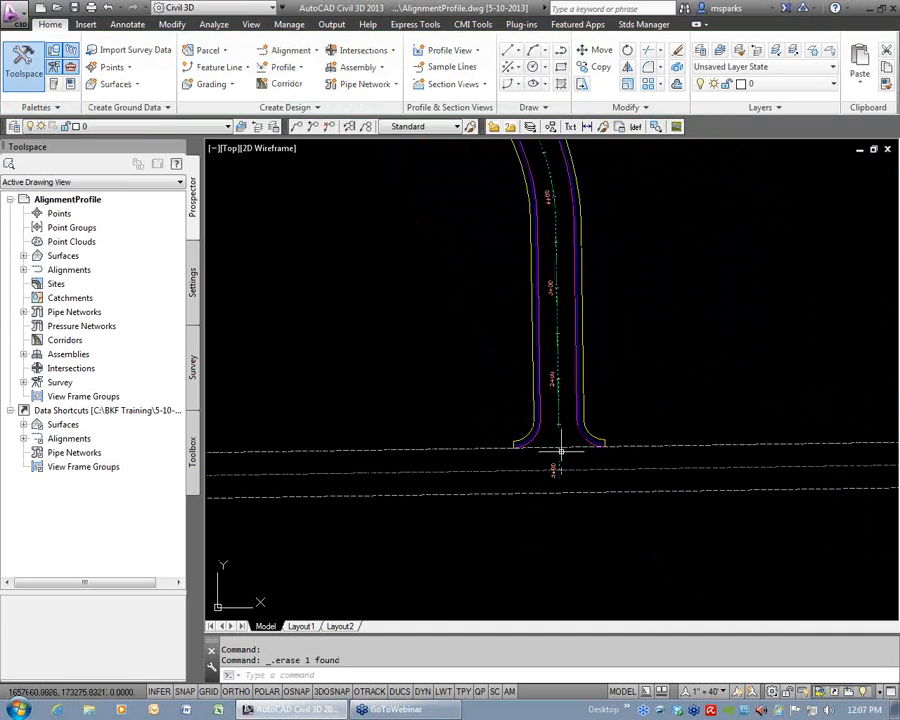
{"action": "type", "text": "u"}
{"action": "key", "text": "Return"}
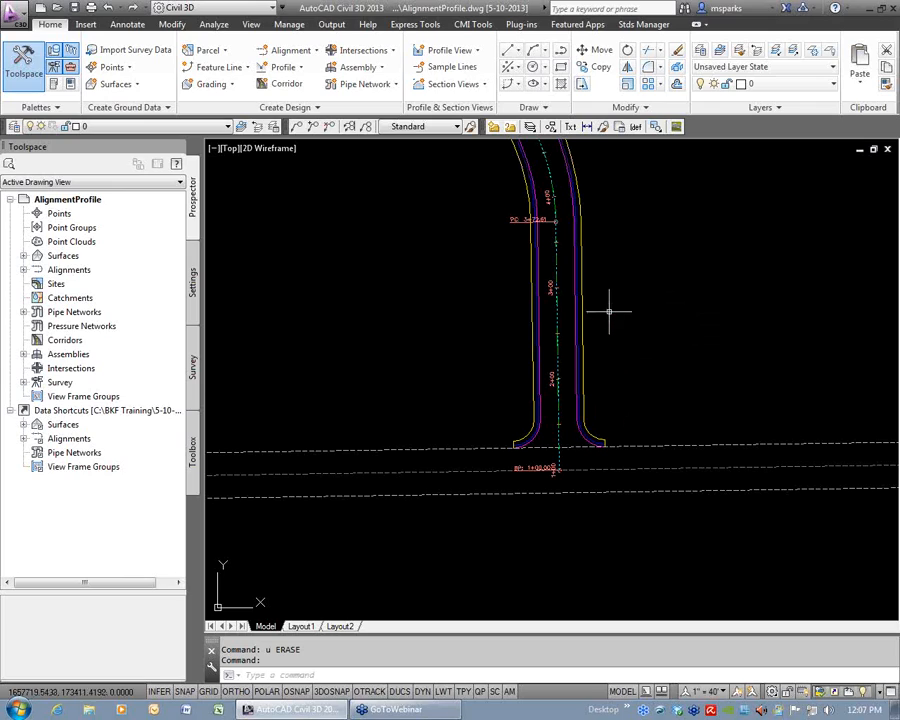
Erase only the individual BP label at Main Street's beginning point and undo the erasure.
{"action": "scroll", "coordinate": [581, 416], "scroll_direction": "down", "scroll_amount": 1}
{"action": "middle_click_drag", "start_coordinate": [581, 416], "coordinate": [586, 372]}
{"action": "scroll", "coordinate": [565, 383], "scroll_direction": "up", "scroll_amount": 4}
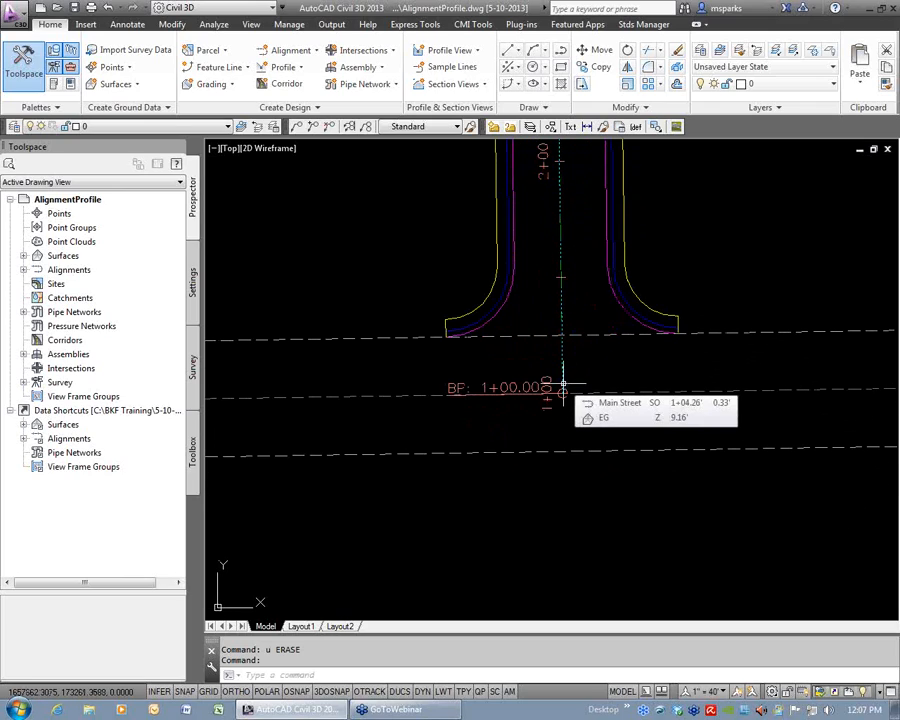
{"action": "scroll", "coordinate": [563, 383], "scroll_direction": "down", "scroll_amount": 4}
{"action": "left_click", "coordinate": [553, 385]}
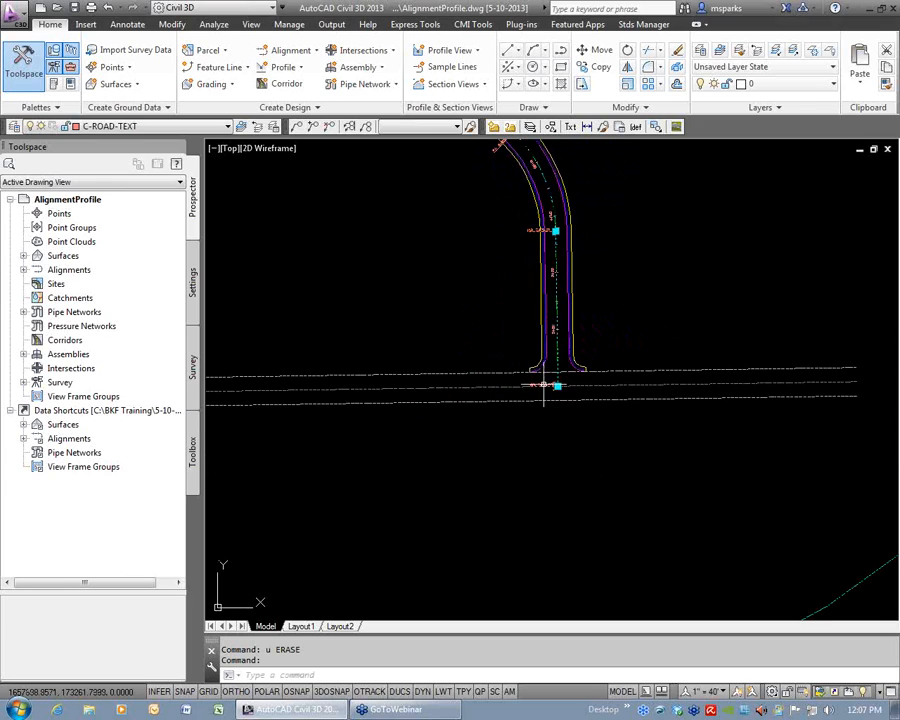
{"action": "key", "text": "Escape"}
{"action": "key", "text": "Escape"}
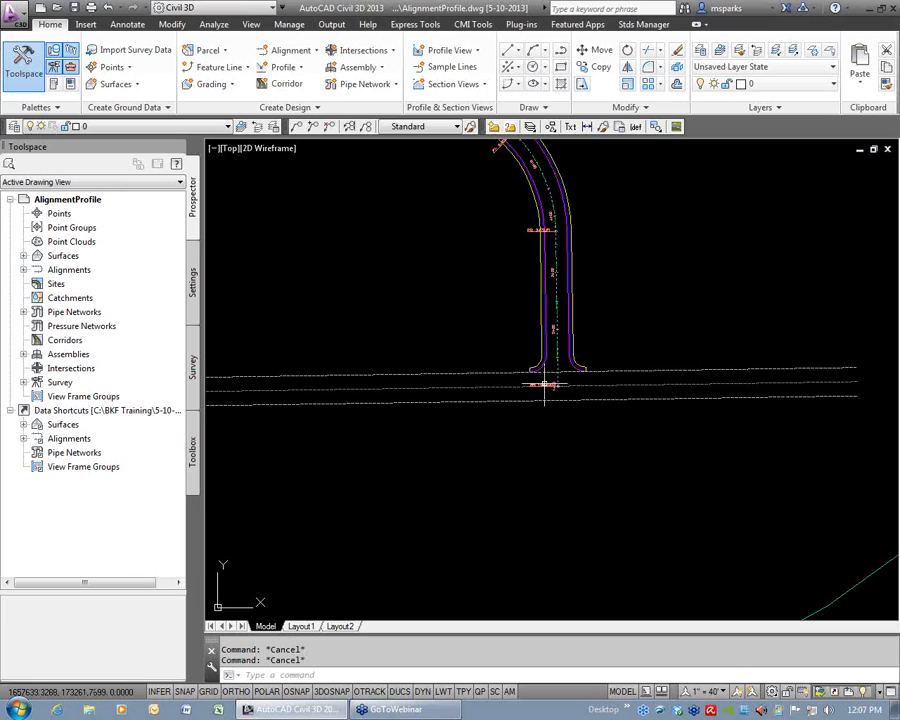
{"action": "left_click", "coordinate": [545, 385]}
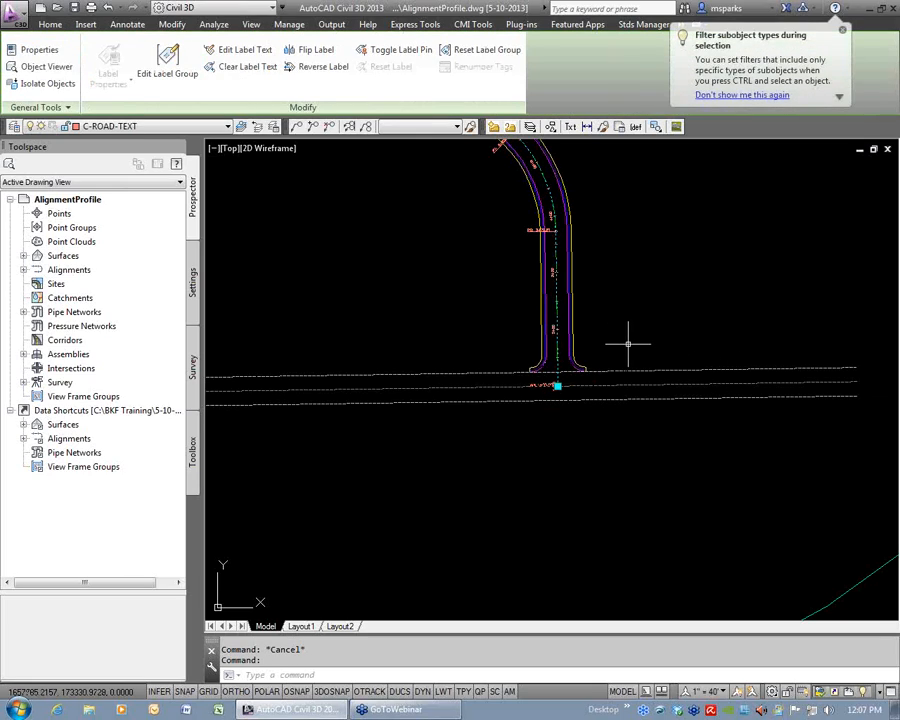
{"action": "key", "text": "Delete"}
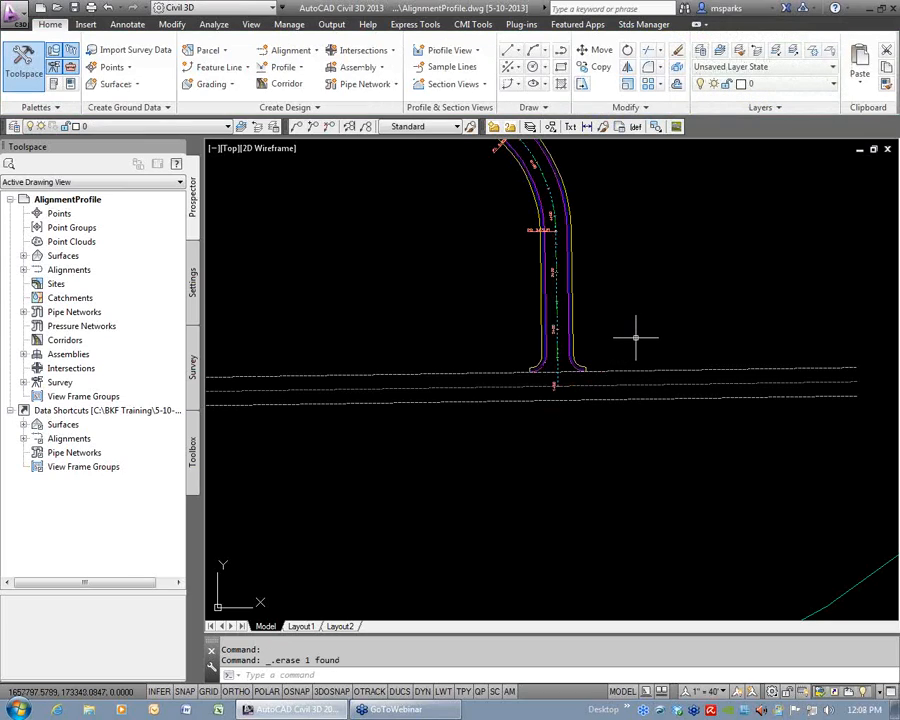
{"action": "type", "text": "u"}
{"action": "key", "text": "Return"}
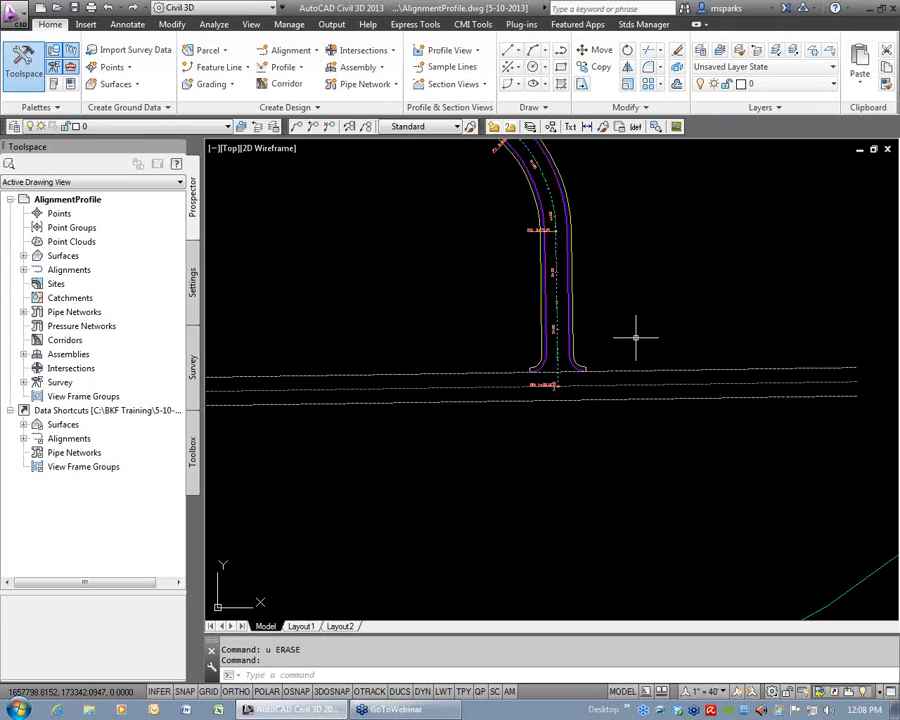
Erase only the BP geometry point label where Main Street meets the cross street, keeping the rest of its label group.
{"action": "scroll", "coordinate": [565, 378], "scroll_direction": "up", "scroll_amount": 2}
{"action": "left_click", "coordinate": [563, 385]}
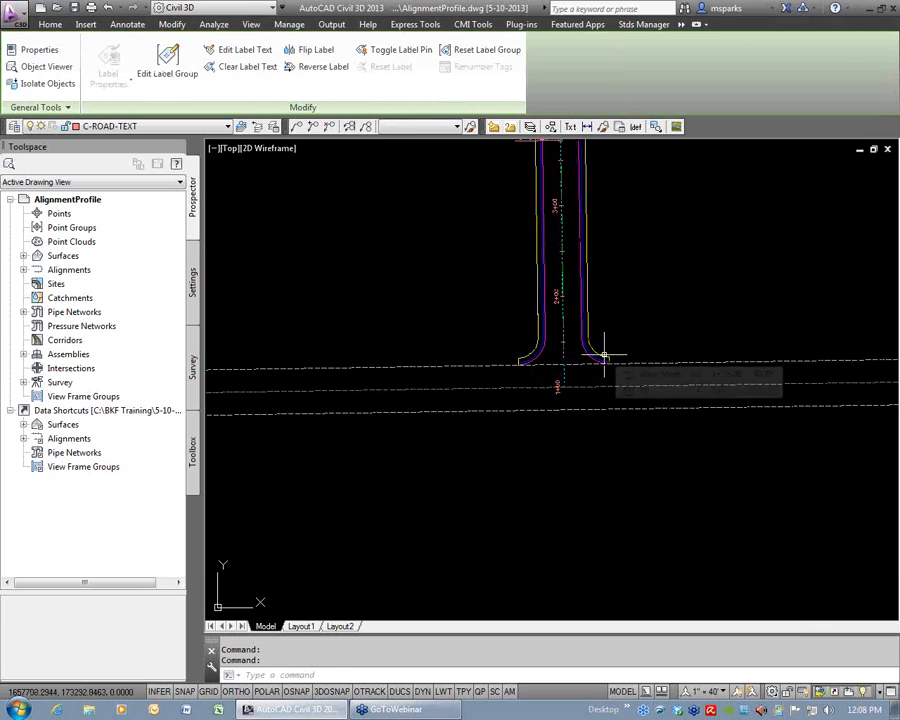
{"action": "key", "text": "Delete"}
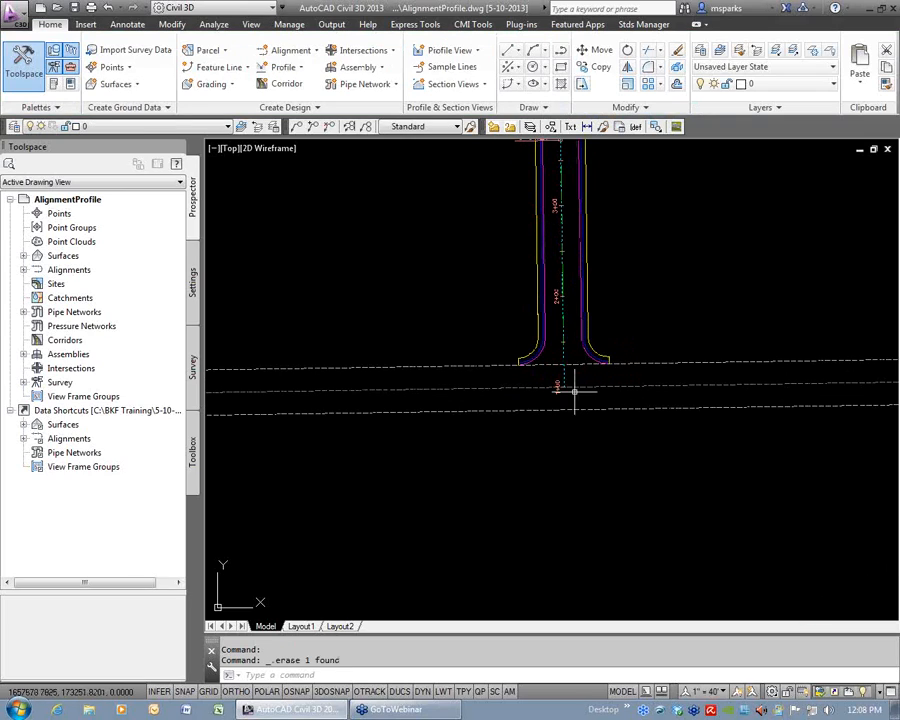
Flip only the 1+00 station label to the opposite side of the Main Street centerline.
{"action": "scroll", "coordinate": [572, 388], "scroll_direction": "up", "scroll_amount": 3}
{"action": "left_click", "coordinate": [533, 372]}
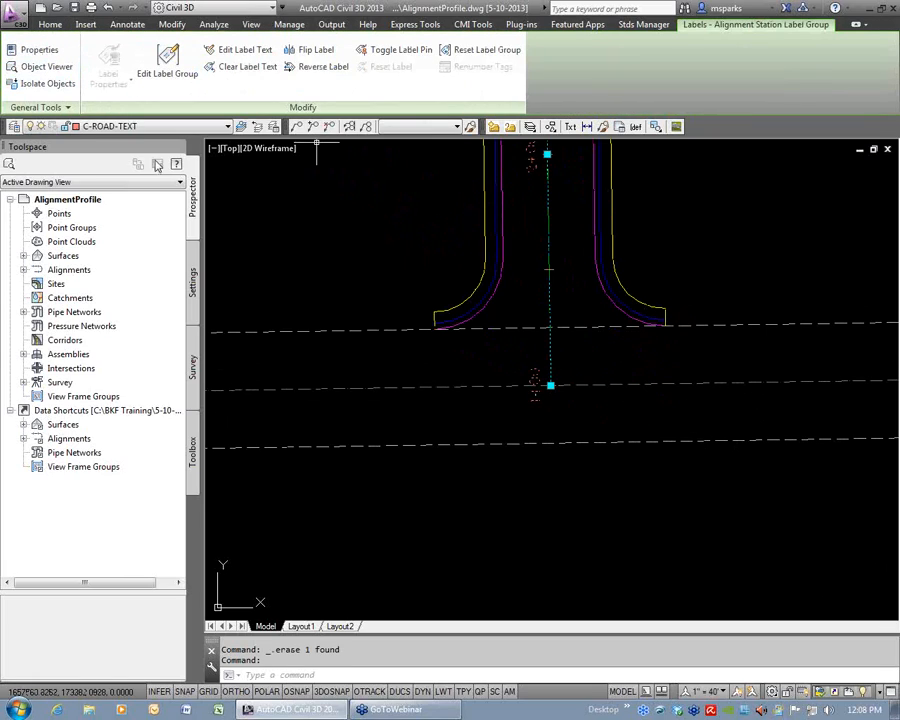
{"action": "left_click", "coordinate": [316, 49]}
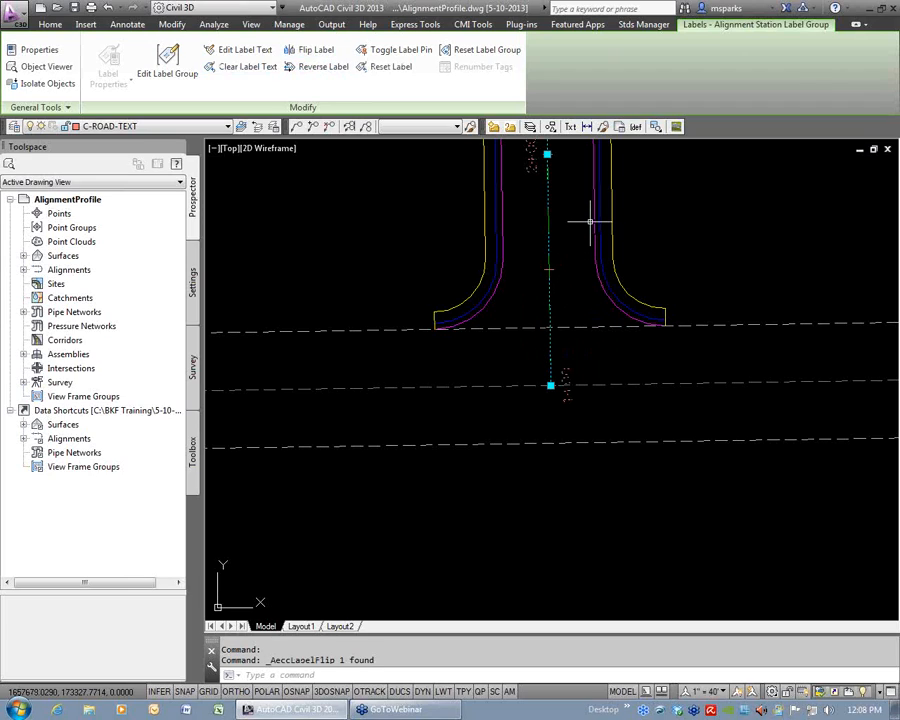
{"action": "key", "text": "Escape"}
{"action": "key", "text": "Escape"}
Flip only the 10+00 station label on the diagonal tangent to the opposite side of the centerline.
{"action": "left_click", "coordinate": [566, 378]}
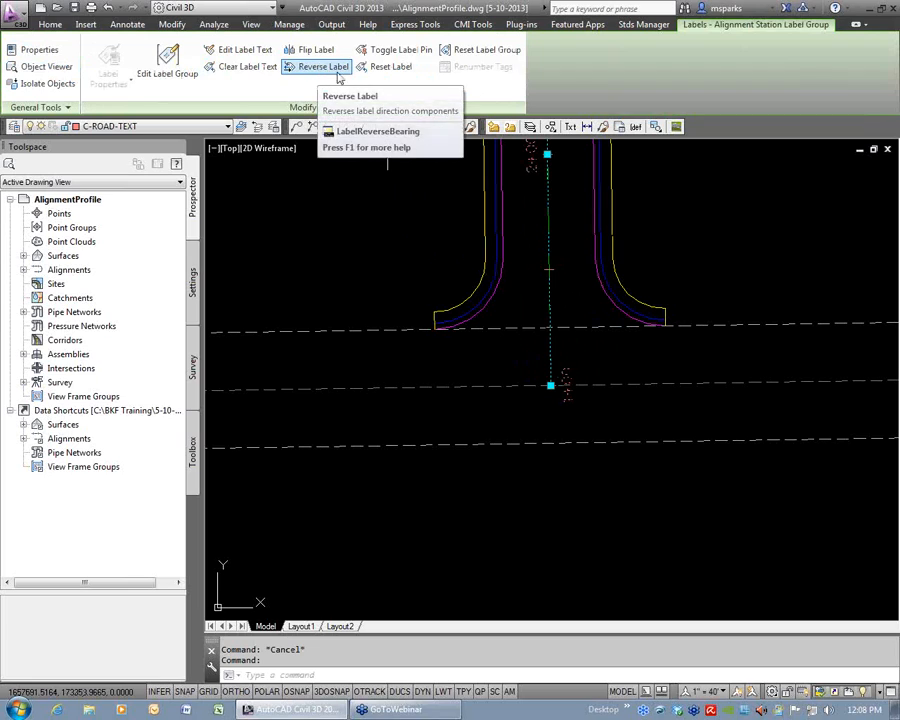
{"action": "scroll", "coordinate": [601, 256], "scroll_direction": "down", "scroll_amount": 4}
{"action": "scroll", "coordinate": [602, 256], "scroll_direction": "down", "scroll_amount": 4}
{"action": "middle_click_drag", "start_coordinate": [603, 190], "coordinate": [594, 364]}
{"action": "middle_click_drag", "start_coordinate": [478, 215], "coordinate": [556, 342]}
{"action": "scroll", "coordinate": [517, 307], "scroll_direction": "up", "scroll_amount": 8}
{"action": "key", "text": "Escape"}
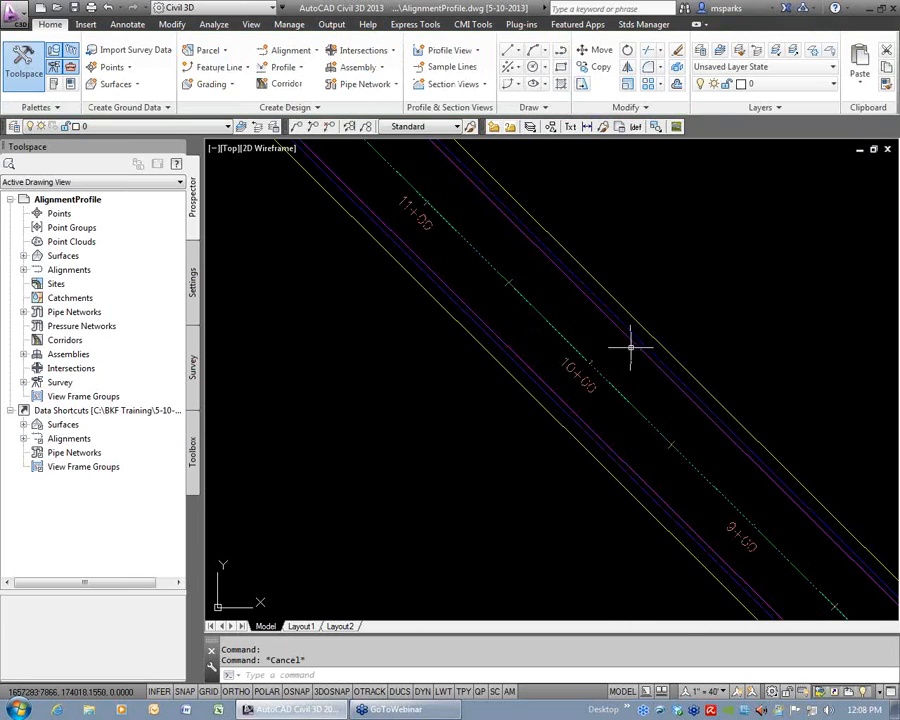
{"action": "left_click", "coordinate": [590, 388]}
{"action": "left_click", "coordinate": [323, 66]}
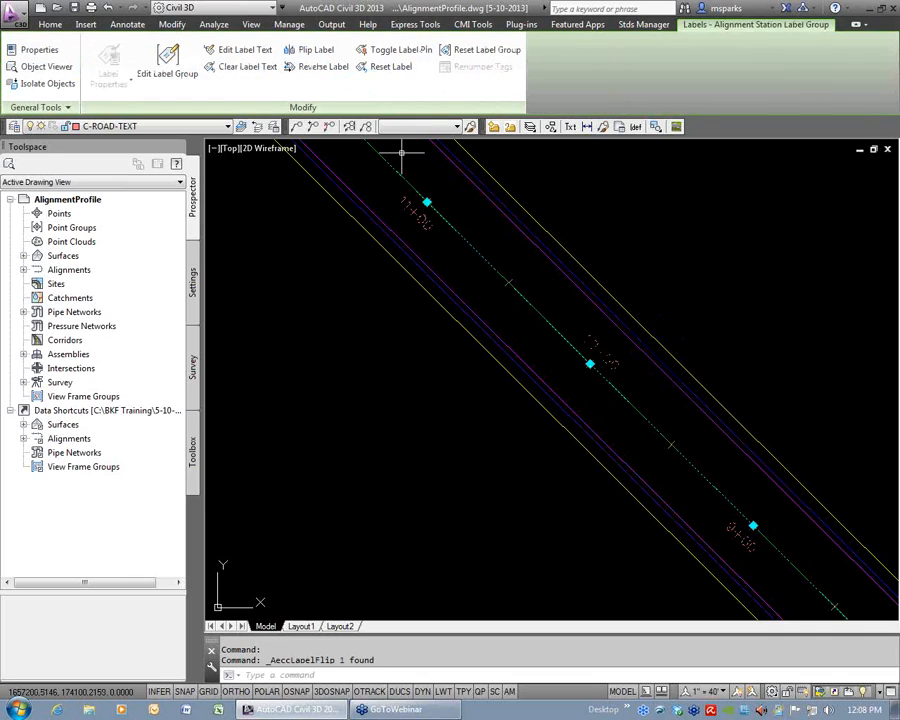
Pull the 10+00 station label off the road to the northeast with a leader and reset its location.
{"action": "left_click", "coordinate": [590, 364]}
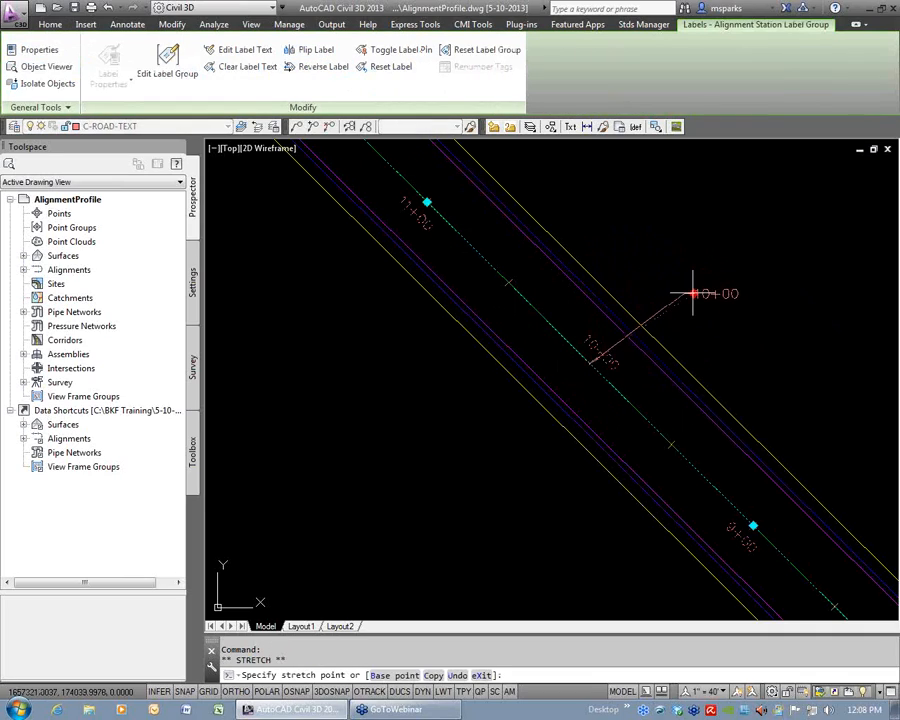
{"action": "left_click", "coordinate": [687, 290]}
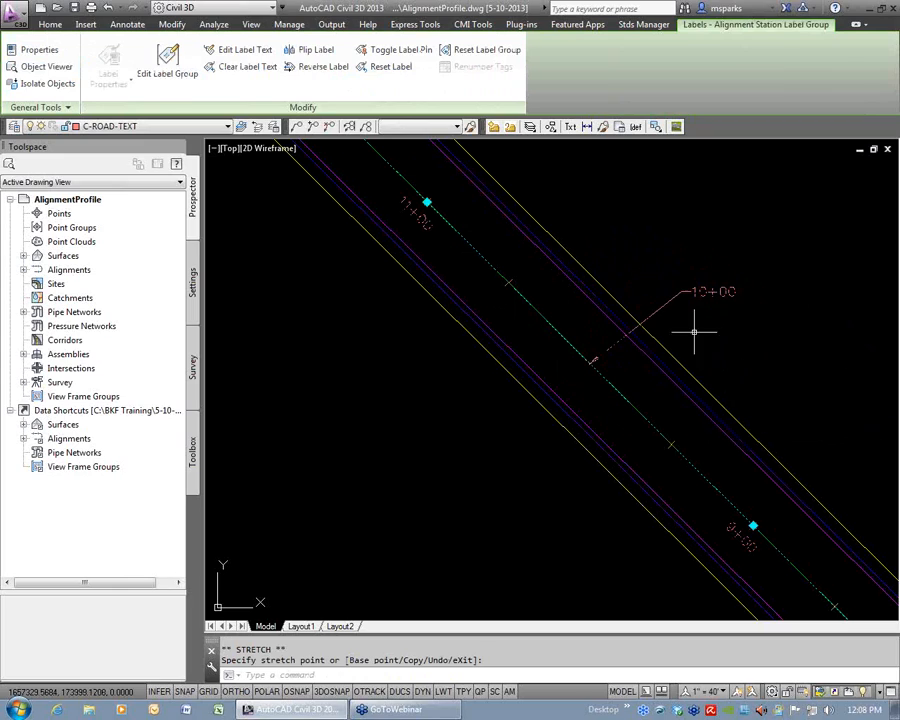
{"action": "key", "text": "Escape"}
{"action": "left_click", "coordinate": [696, 290]}
{"action": "left_click", "coordinate": [691, 285]}
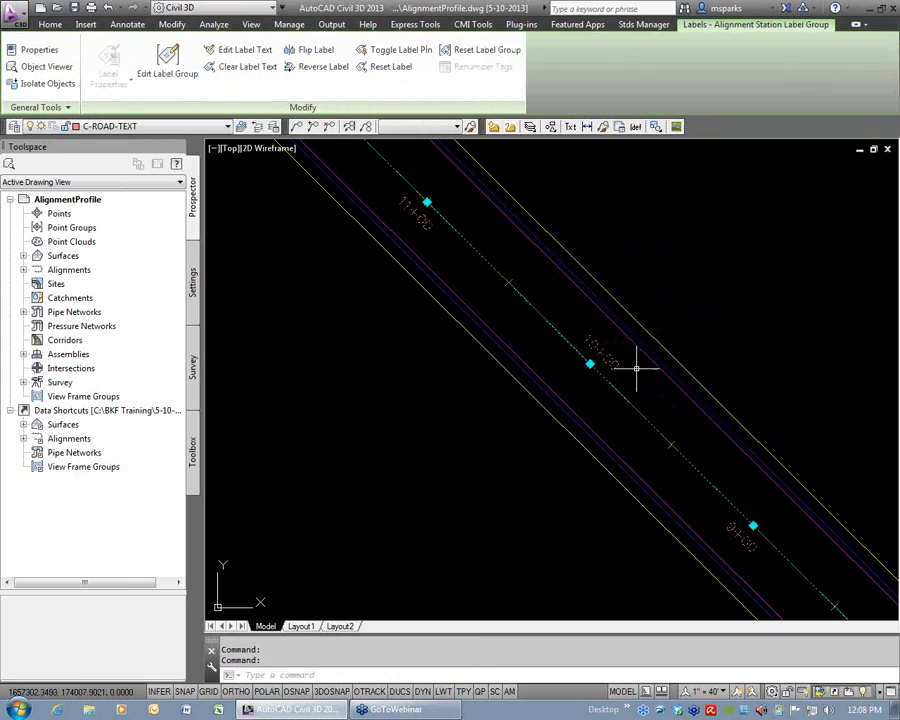
Flip the 10+00 station label back to its original southwest side of the centerline.
{"action": "left_click", "coordinate": [315, 50]}
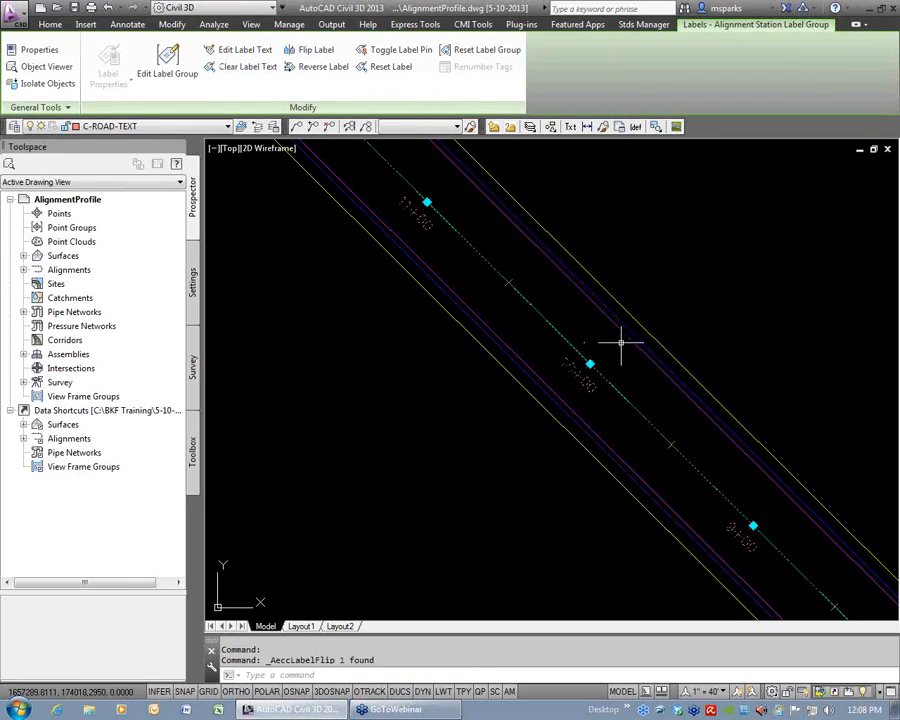
{"action": "key", "text": "Escape"}
{"action": "key", "text": "Escape"}
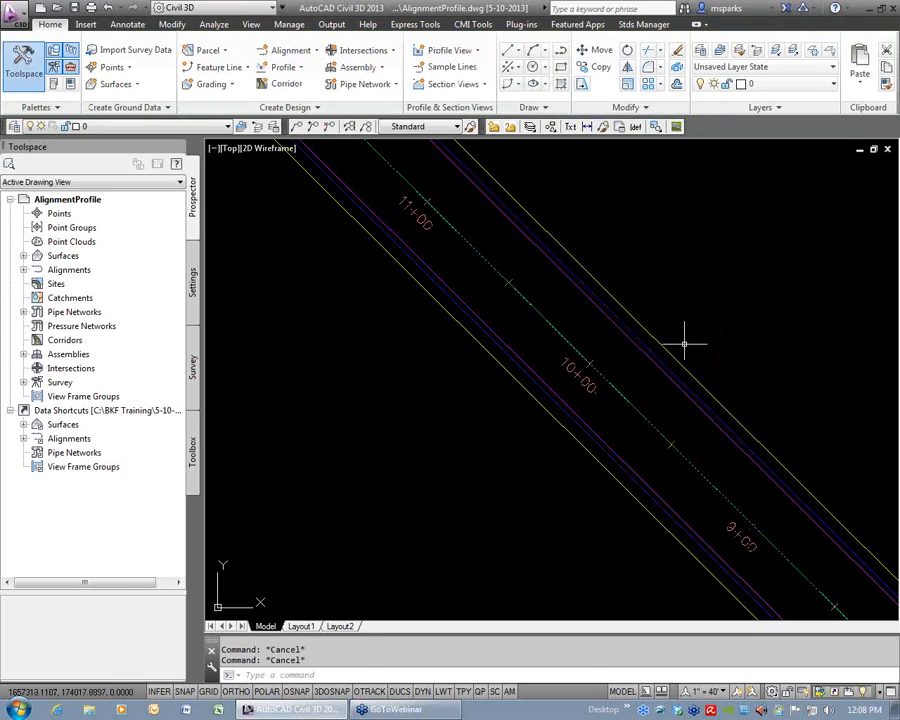
Examine the station and geometry point labels along Main Street through both curves and back to station 1+00.
{"action": "scroll", "coordinate": [707, 442], "scroll_direction": "down", "scroll_amount": 4}
{"action": "scroll", "coordinate": [663, 352], "scroll_direction": "up", "scroll_amount": 3}
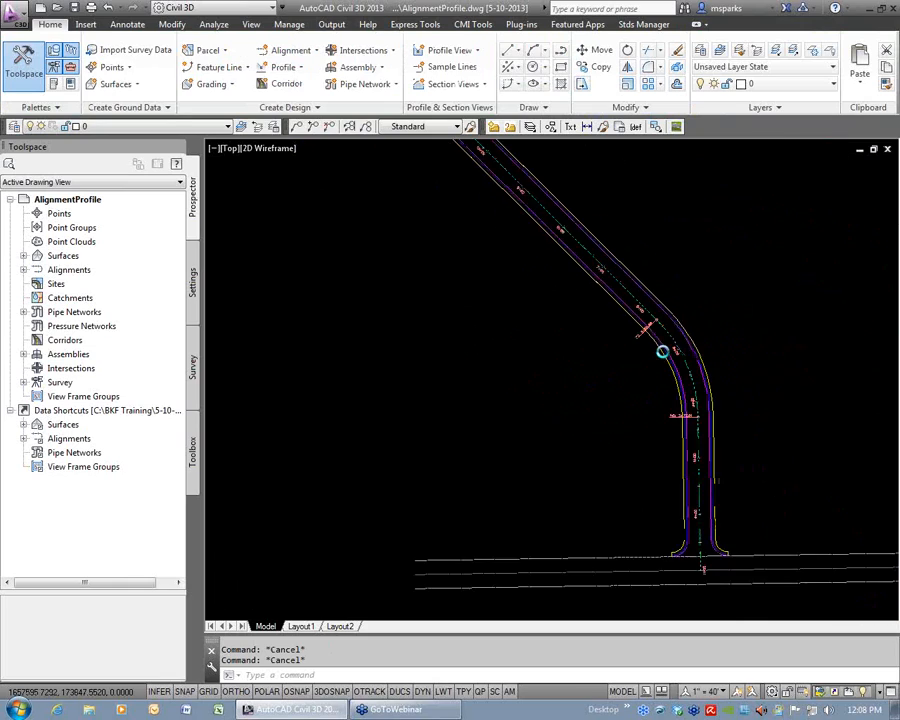
{"action": "mouse_move", "coordinate": [536, 238]}
{"action": "middle_mouse_down"}
{"action": "mouse_move", "coordinate": [677, 476]}
{"action": "mouse_move", "coordinate": [717, 585]}
{"action": "middle_mouse_up"}
{"action": "mouse_move", "coordinate": [447, 212]}
{"action": "middle_mouse_down"}
{"action": "mouse_move", "coordinate": [527, 406]}
{"action": "mouse_move", "coordinate": [560, 612]}
{"action": "middle_mouse_up"}
{"action": "mouse_move", "coordinate": [511, 490]}
{"action": "middle_mouse_down"}
{"action": "mouse_move", "coordinate": [477, 239]}
{"action": "mouse_move", "coordinate": [450, 171]}
{"action": "middle_mouse_up"}
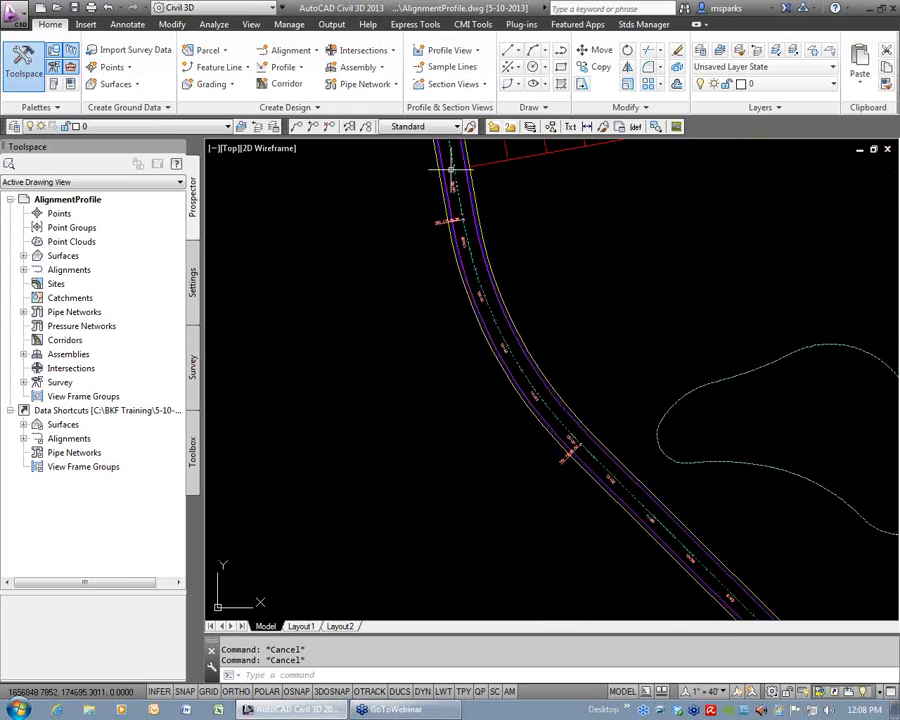
{"action": "middle_click_drag", "start_coordinate": [677, 499], "coordinate": [475, 211]}
{"action": "middle_click_drag", "start_coordinate": [687, 558], "coordinate": [603, 327]}
{"action": "scroll", "coordinate": [616, 467], "scroll_direction": "up", "scroll_amount": 6}
{"action": "mouse_move", "coordinate": [657, 470]}
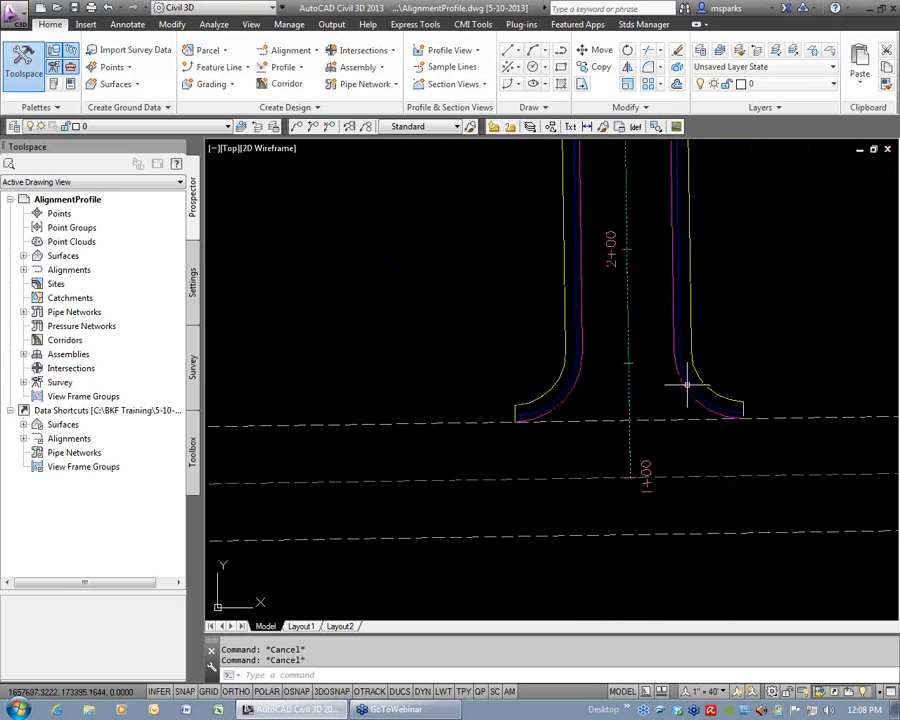
Reverse the direction of the Main Street alignment, accepting the removal of design speeds and related data.
{"action": "left_click", "coordinate": [629, 380]}
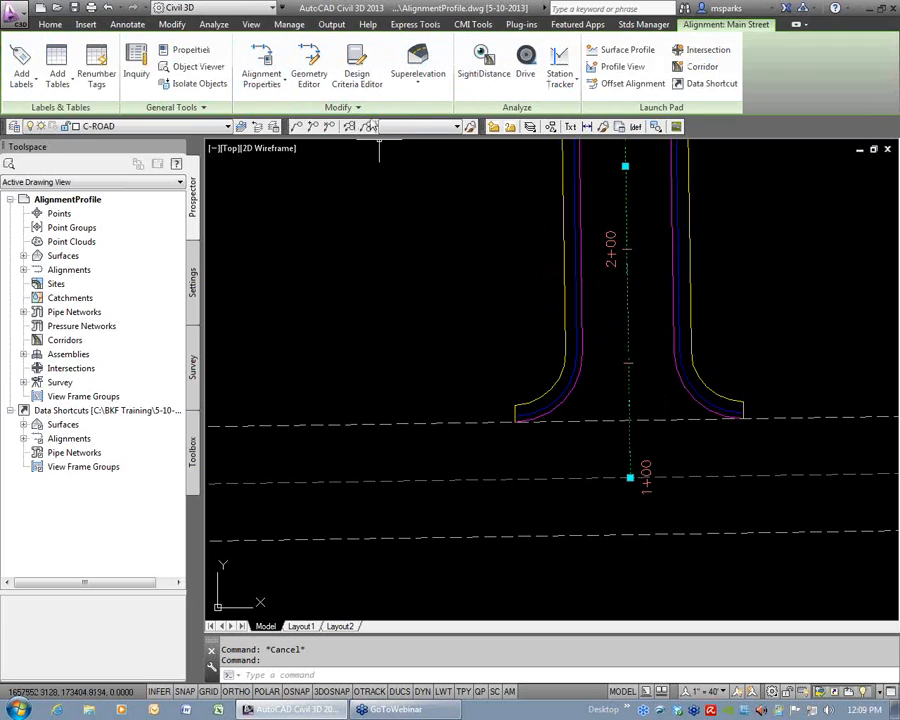
{"action": "left_click", "coordinate": [356, 107]}
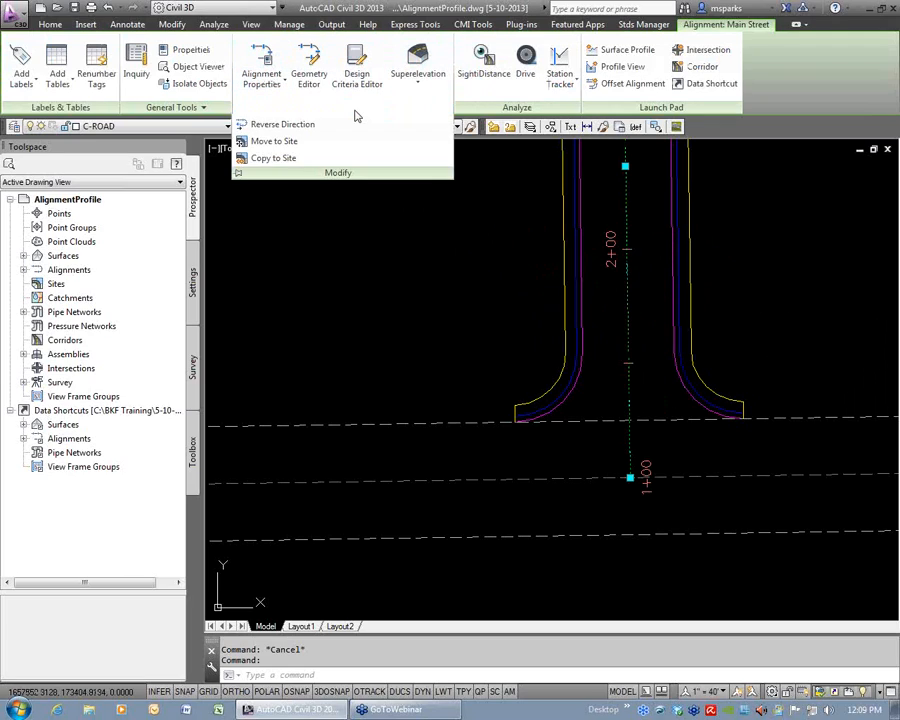
{"action": "left_click", "coordinate": [291, 128]}
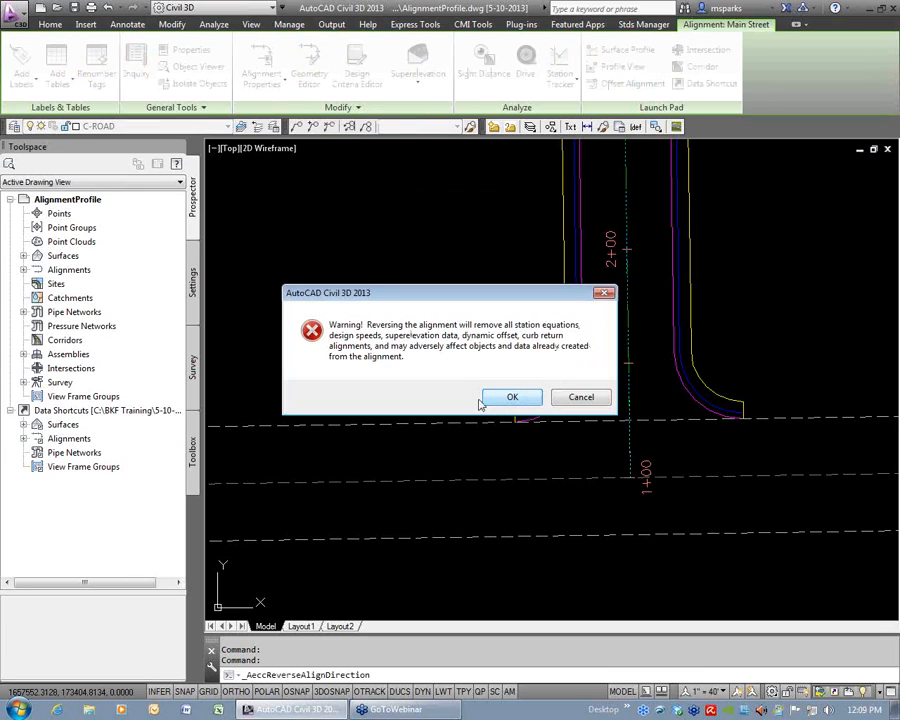
{"action": "left_click", "coordinate": [512, 397]}
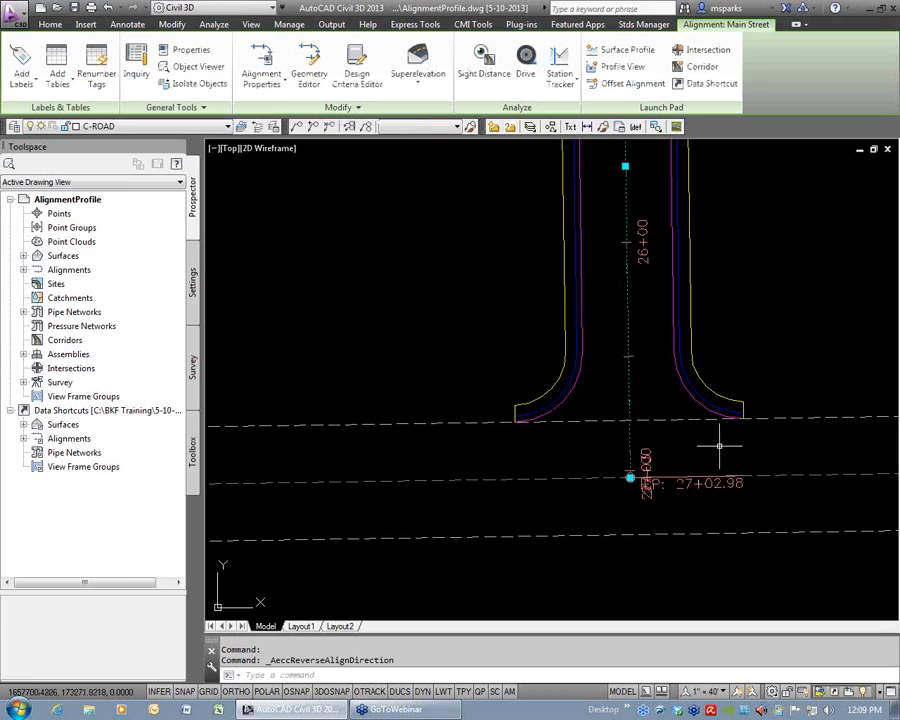
{"action": "scroll", "coordinate": [723, 462], "scroll_direction": "down", "scroll_amount": 5}
{"action": "scroll", "coordinate": [574, 224], "scroll_direction": "up", "scroll_amount": 6}
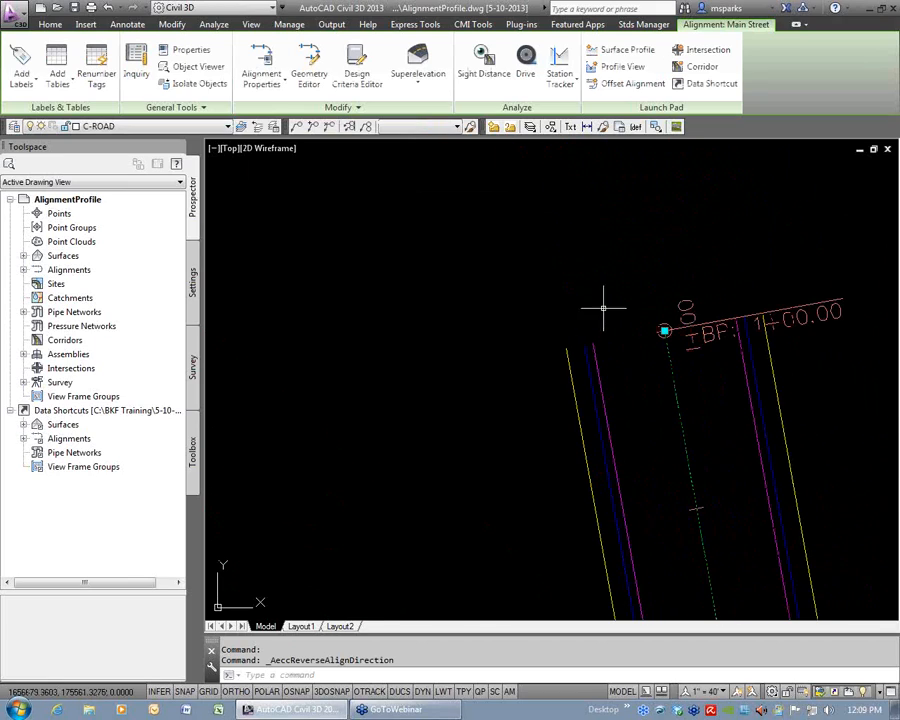
Reverse the Main Street alignment again, accepting the loss of design speeds, so the stationing ends at its north end.
{"action": "key", "text": "Escape"}
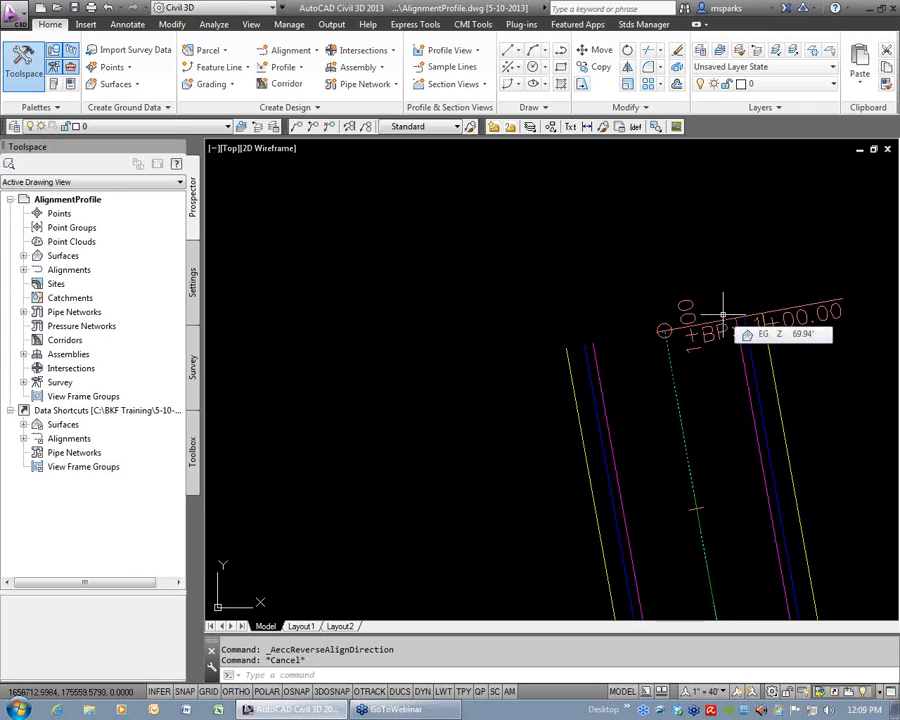
{"action": "left_click", "coordinate": [679, 364]}
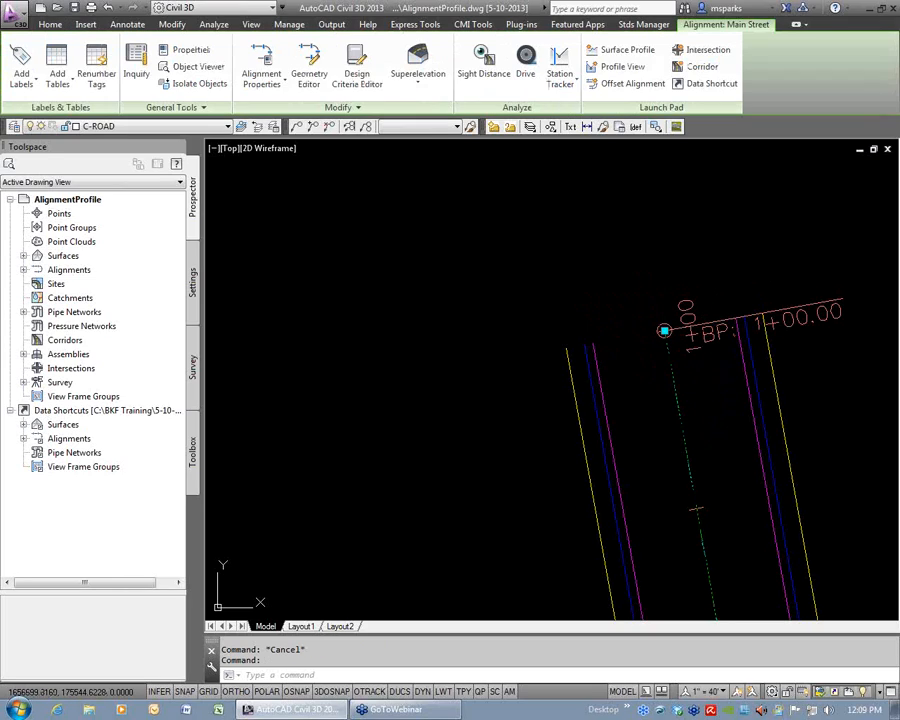
{"action": "left_click", "coordinate": [331, 108]}
{"action": "left_click", "coordinate": [250, 125]}
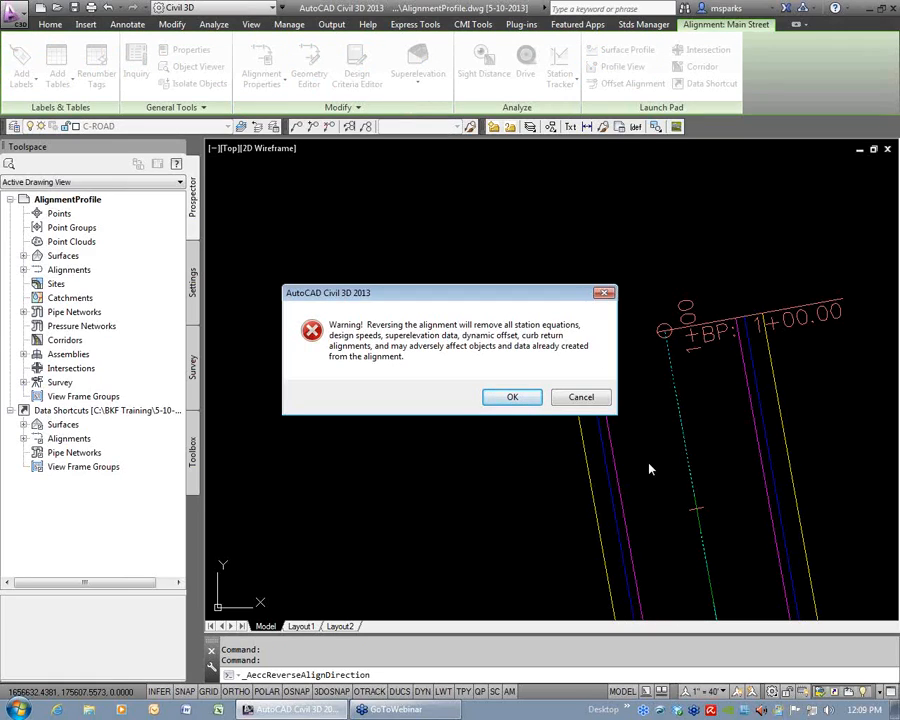
{"action": "left_click", "coordinate": [512, 397]}
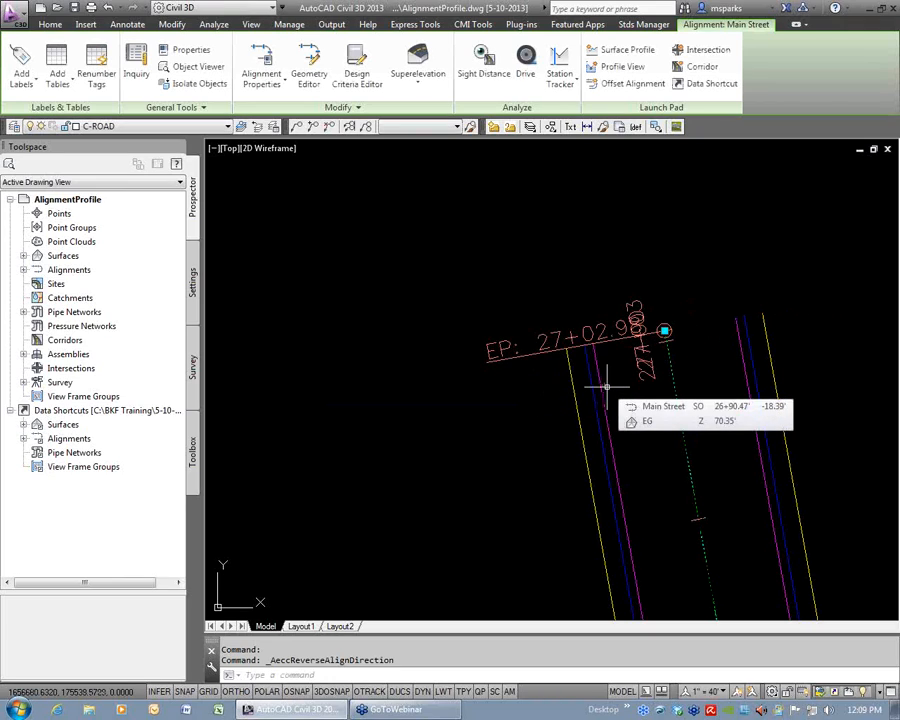
{"action": "key", "text": "Escape"}
{"action": "key", "text": "Escape"}
Examine the stationing at the south end of Main Street, from the intersection up to the first curve.
{"action": "scroll", "coordinate": [657, 395], "scroll_direction": "down", "scroll_amount": 7}
{"action": "scroll", "coordinate": [652, 398], "scroll_direction": "down", "scroll_amount": 5}
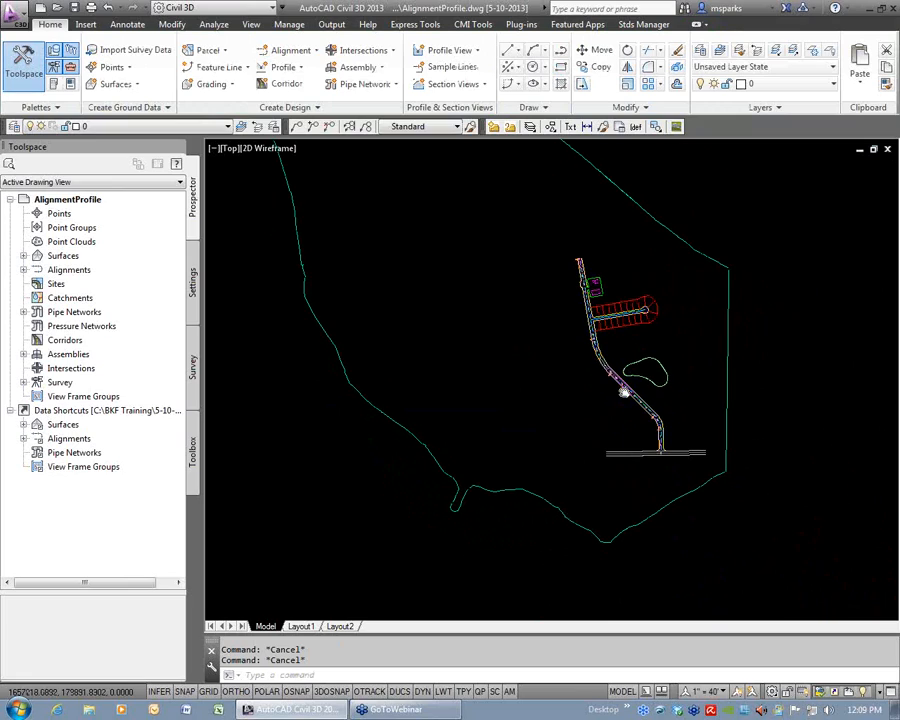
{"action": "type", "text": "z"}
{"action": "key", "text": "Return"}
{"action": "left_click", "coordinate": [603, 432]}
{"action": "left_click", "coordinate": [689, 462]}
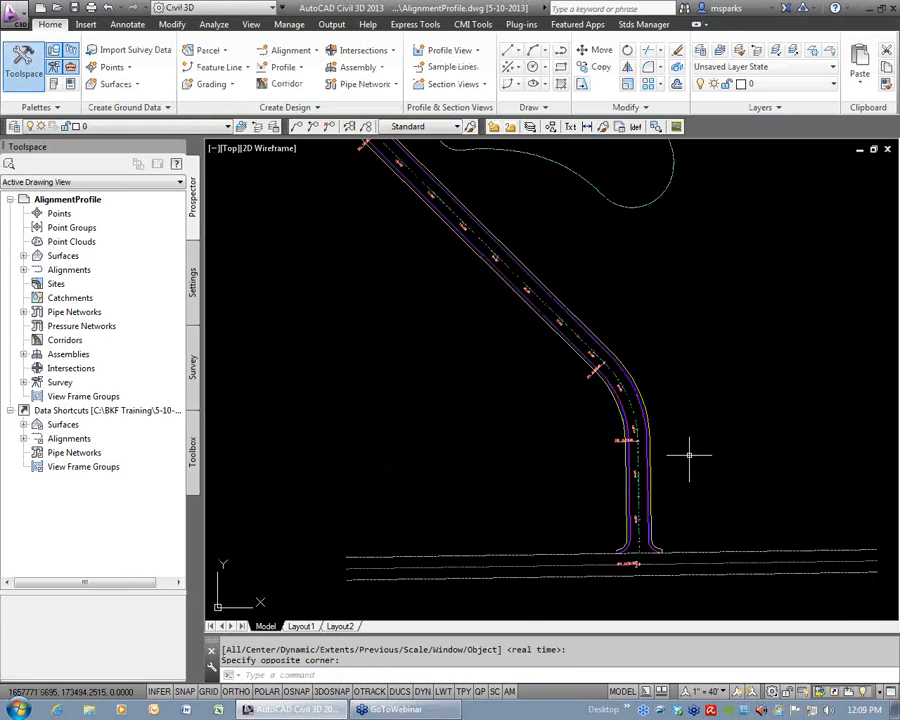
{"action": "scroll", "coordinate": [663, 482], "scroll_direction": "down", "scroll_amount": 1}
{"action": "scroll", "coordinate": [640, 440], "scroll_direction": "up", "scroll_amount": 3}
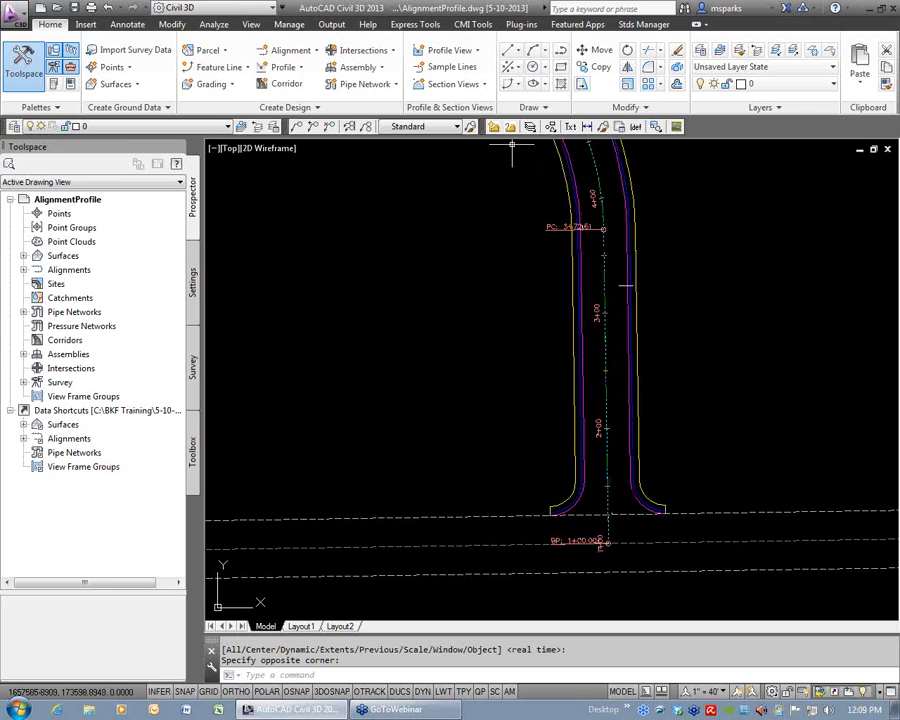
Open the alignment label settings for Main Street and place the dialog clear of the southern station labels.
{"action": "left_click", "coordinate": [602, 272]}
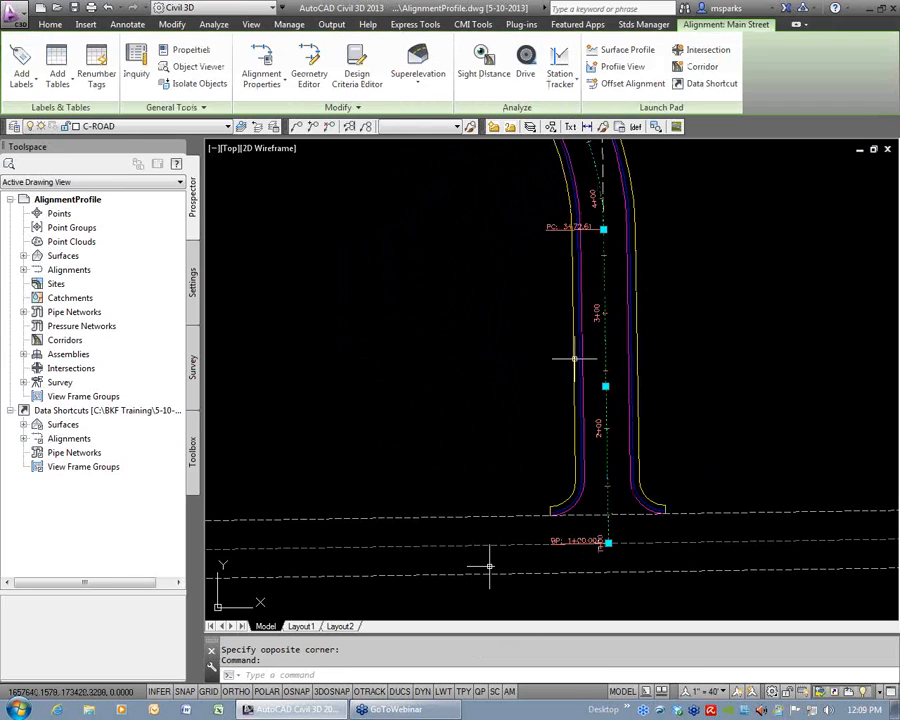
{"action": "right_click", "coordinate": [487, 191]}
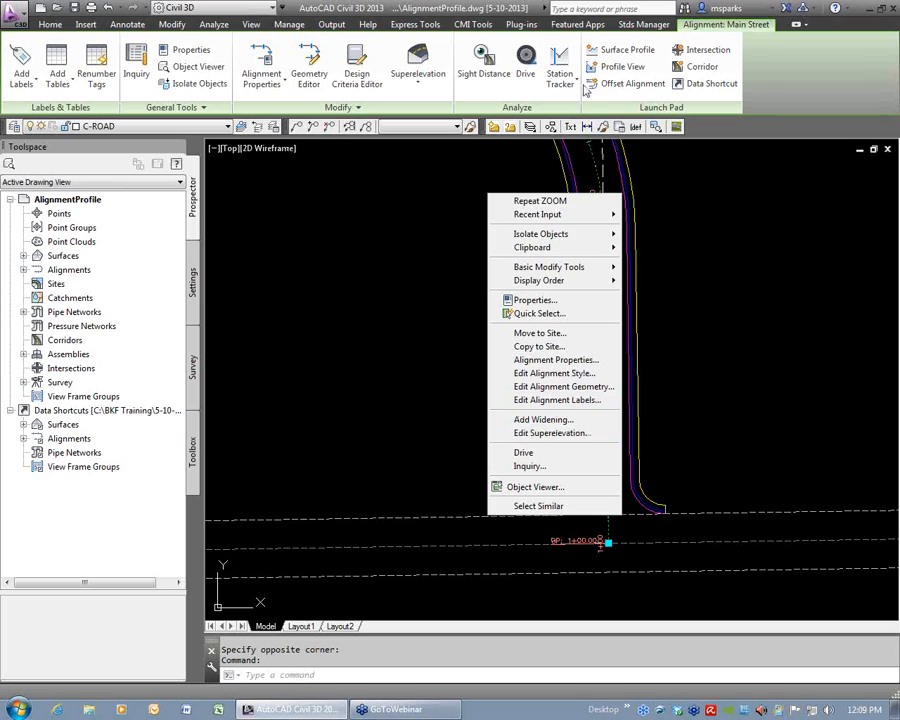
{"action": "left_click", "coordinate": [577, 404]}
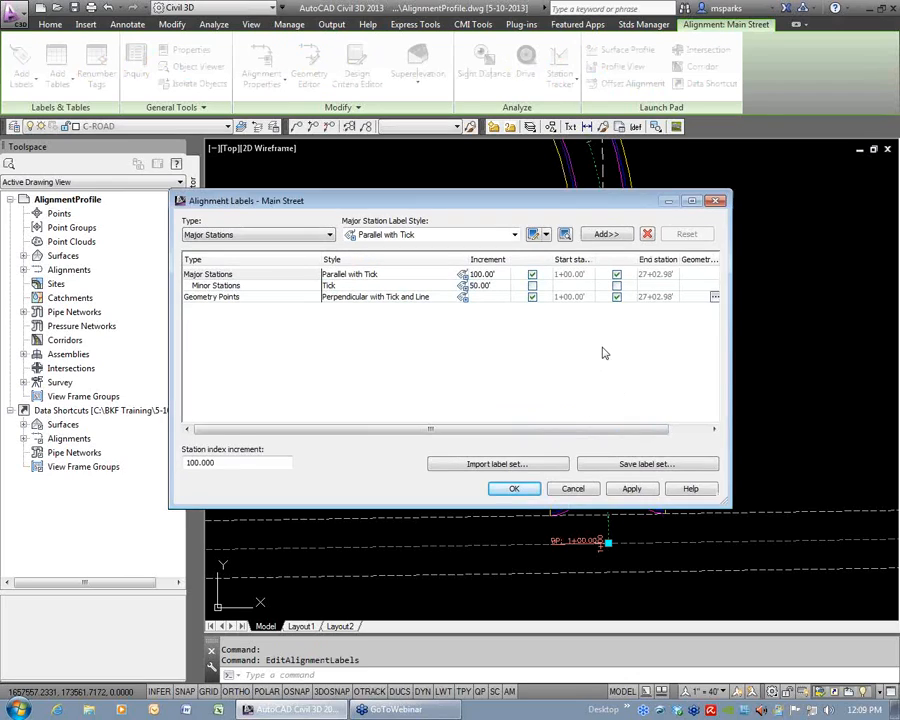
{"action": "left_click_drag", "start_coordinate": [623, 193], "coordinate": [693, 132]}
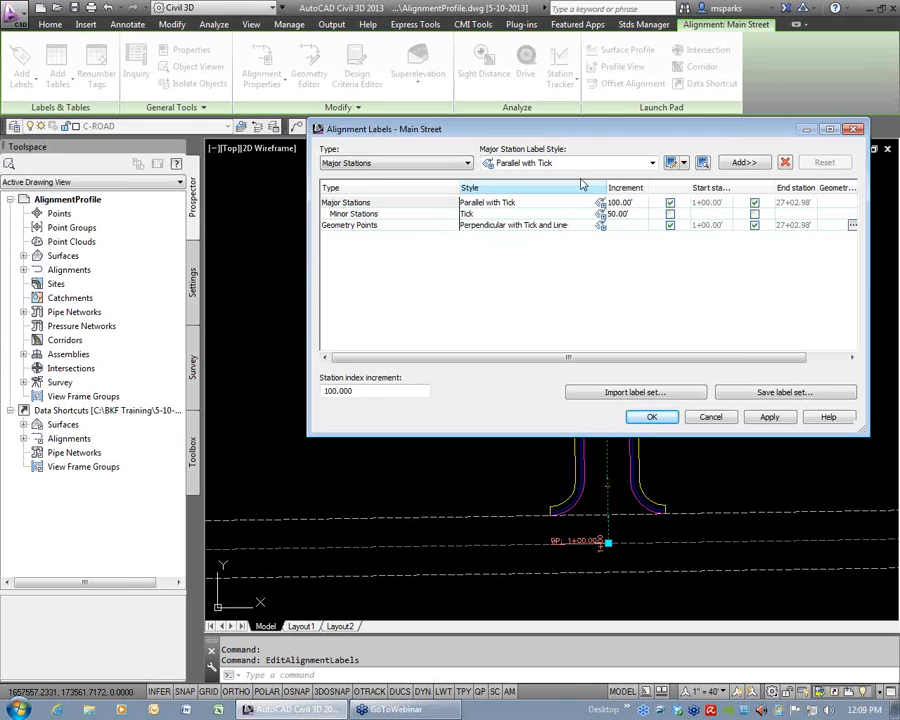
{"action": "mouse_move", "coordinate": [582, 130]}
{"action": "left_mouse_down"}
{"action": "mouse_move", "coordinate": [312, 63]}
{"action": "mouse_move", "coordinate": [290, 48]}
{"action": "mouse_move", "coordinate": [296, 58]}
{"action": "left_mouse_up"}
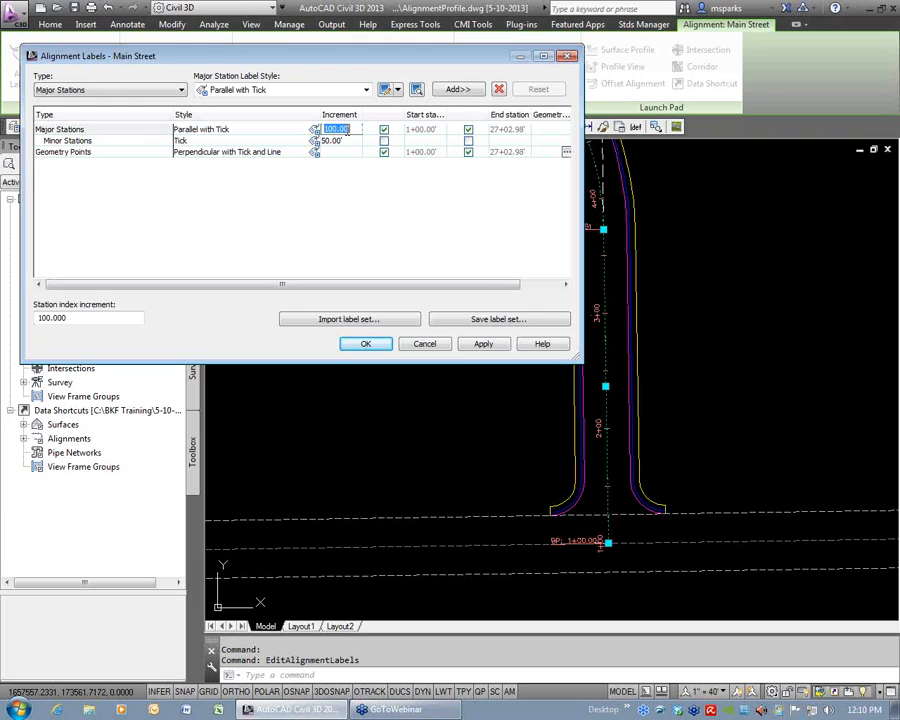
Try major station label increments of 200 and 50 feet, and reset the increment to 100 feet.
{"action": "left_click", "coordinate": [481, 344]}
{"action": "left_click", "coordinate": [340, 130]}
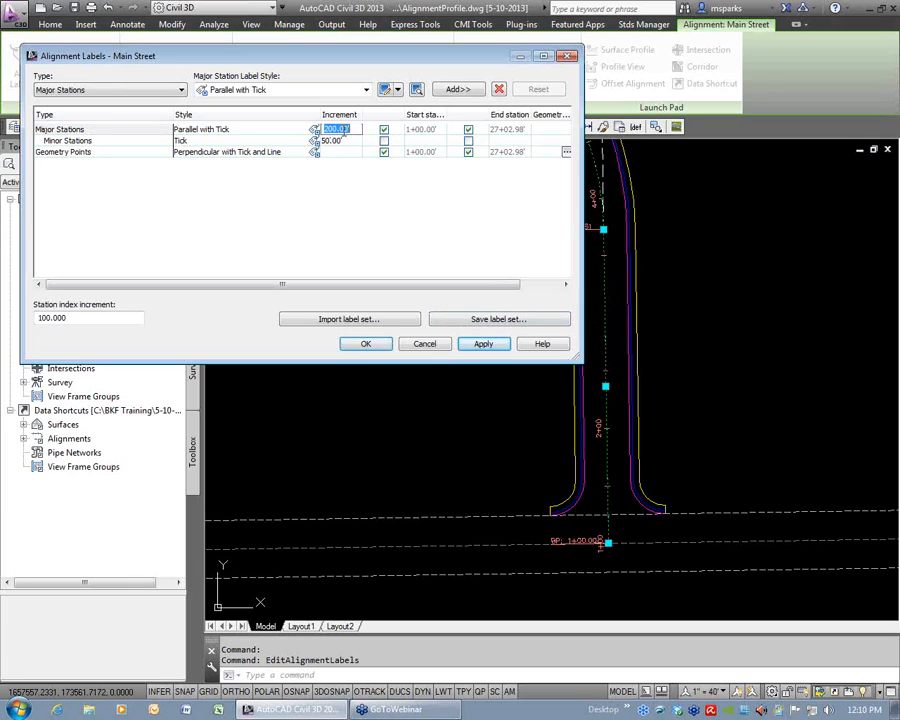
{"action": "type", "text": "50"}
{"action": "key", "text": "Return"}
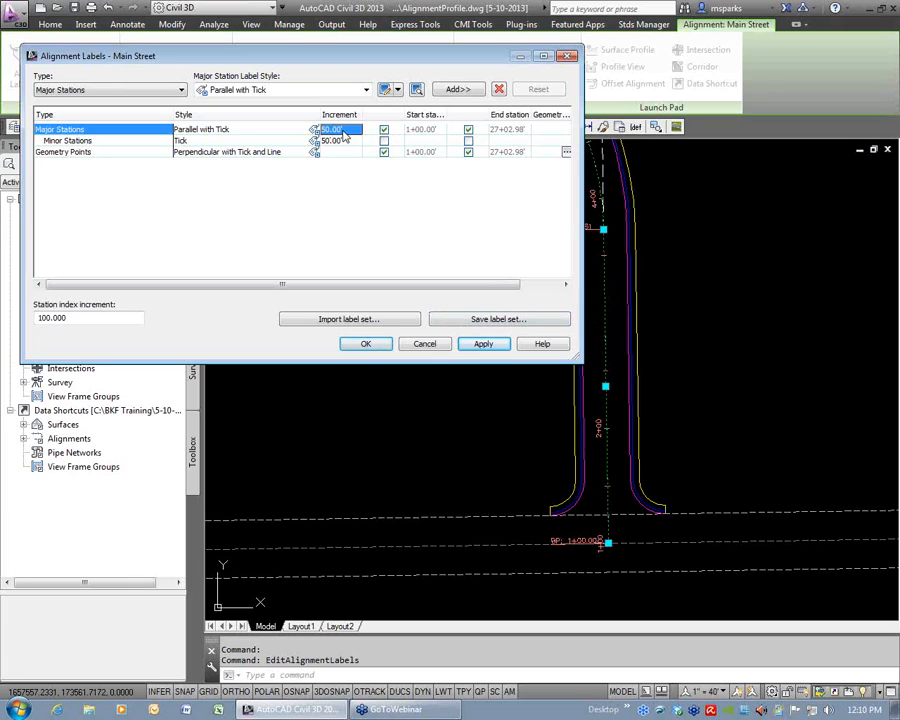
{"action": "left_click", "coordinate": [493, 347]}
{"action": "left_click", "coordinate": [338, 130]}
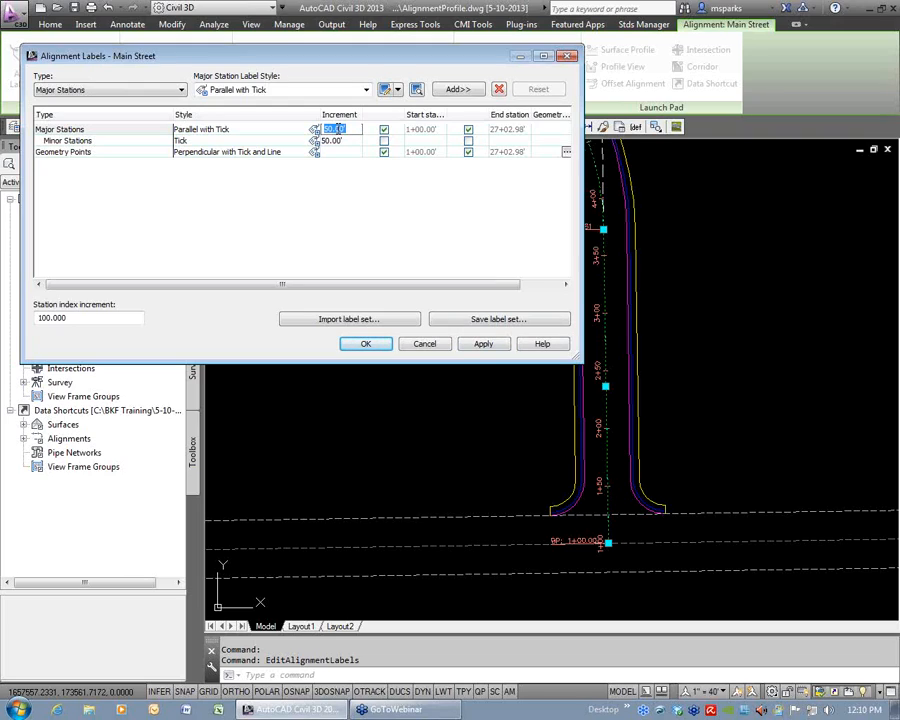
{"action": "key", "text": "Return"}
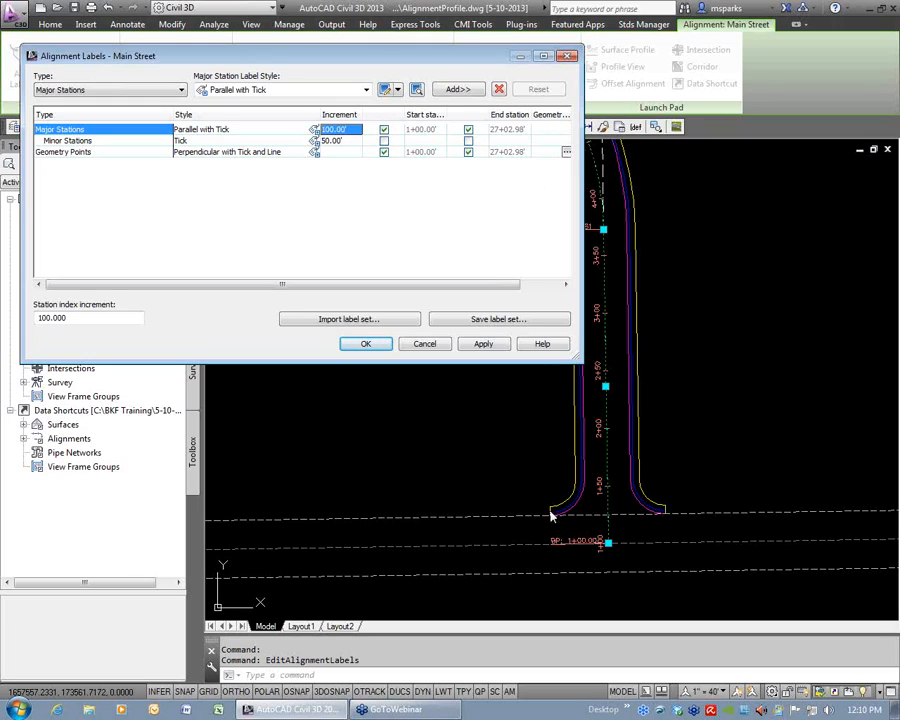
Exclude Alignment Beginning from the labeled geometry points of Main Street and apply the label changes.
{"action": "left_click_drag", "start_coordinate": [465, 285], "coordinate": [505, 285]}
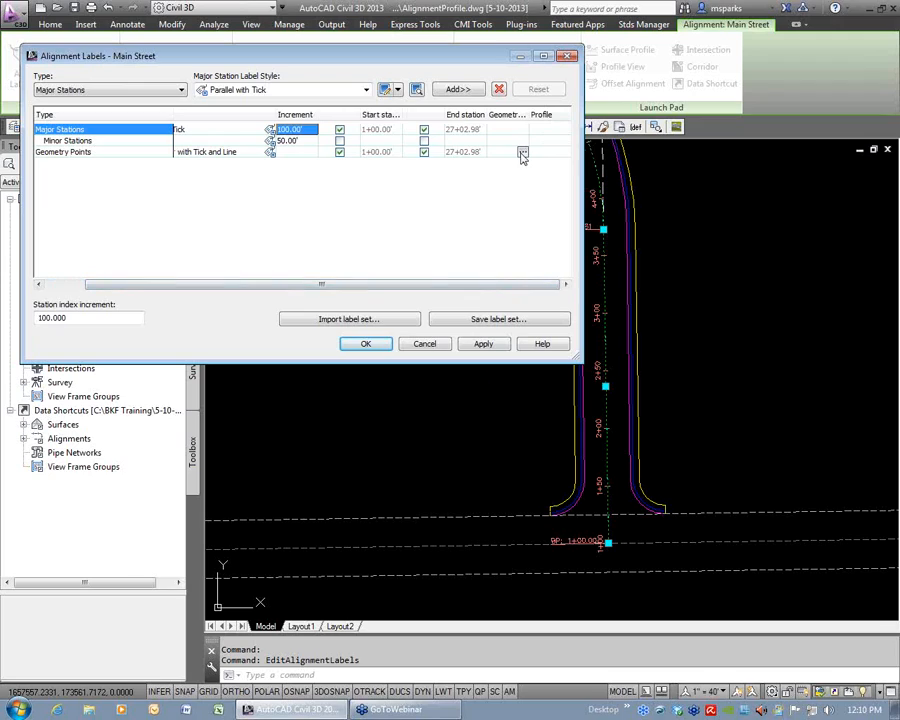
{"action": "left_click", "coordinate": [70, 152]}
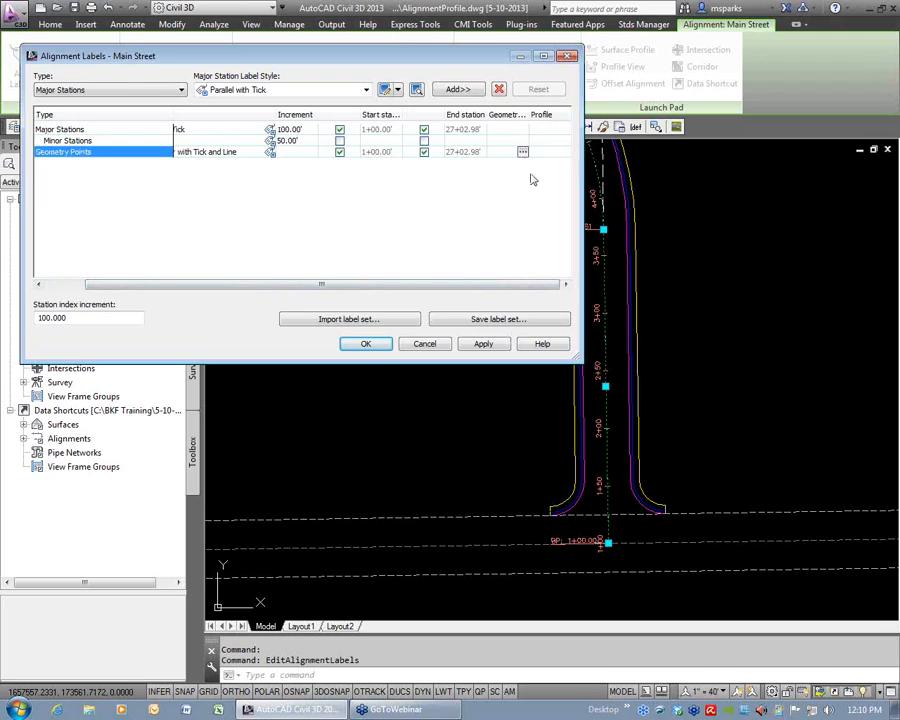
{"action": "left_click", "coordinate": [522, 153]}
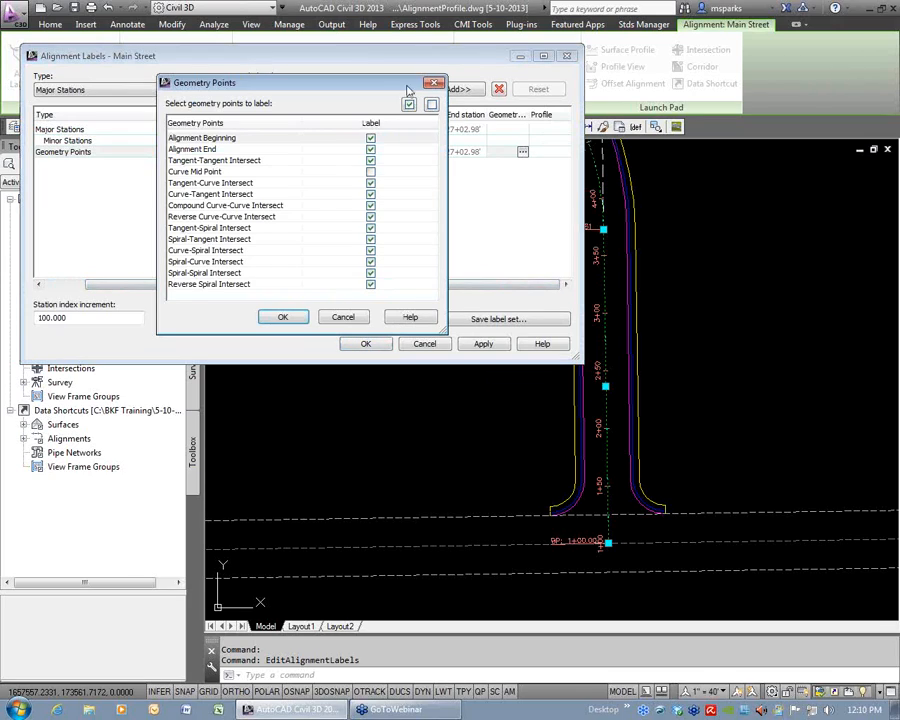
{"action": "left_click_drag", "start_coordinate": [396, 90], "coordinate": [482, 105]}
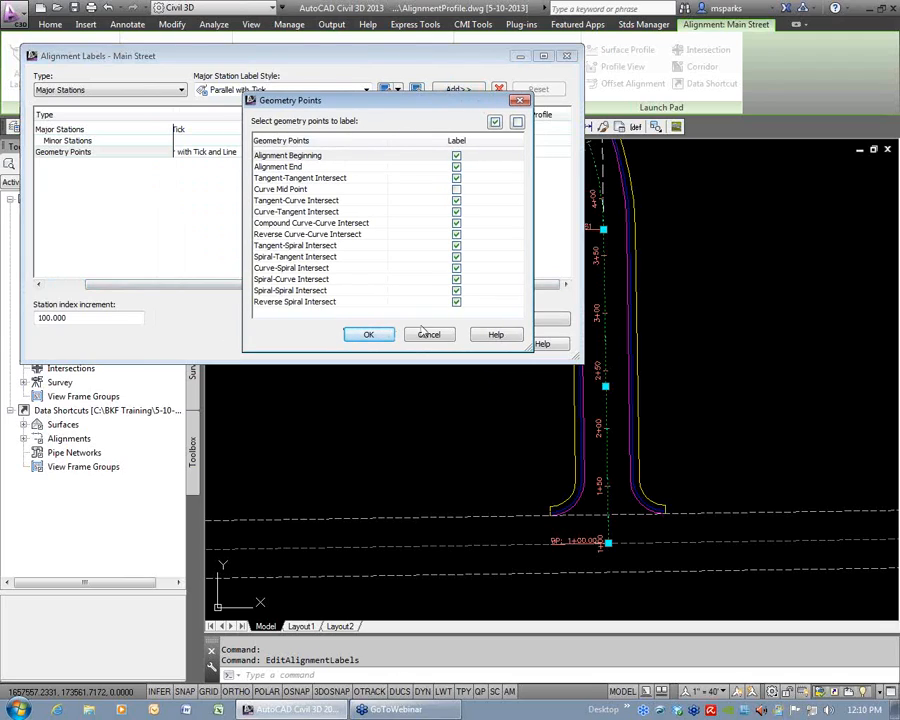
{"action": "left_click", "coordinate": [456, 155]}
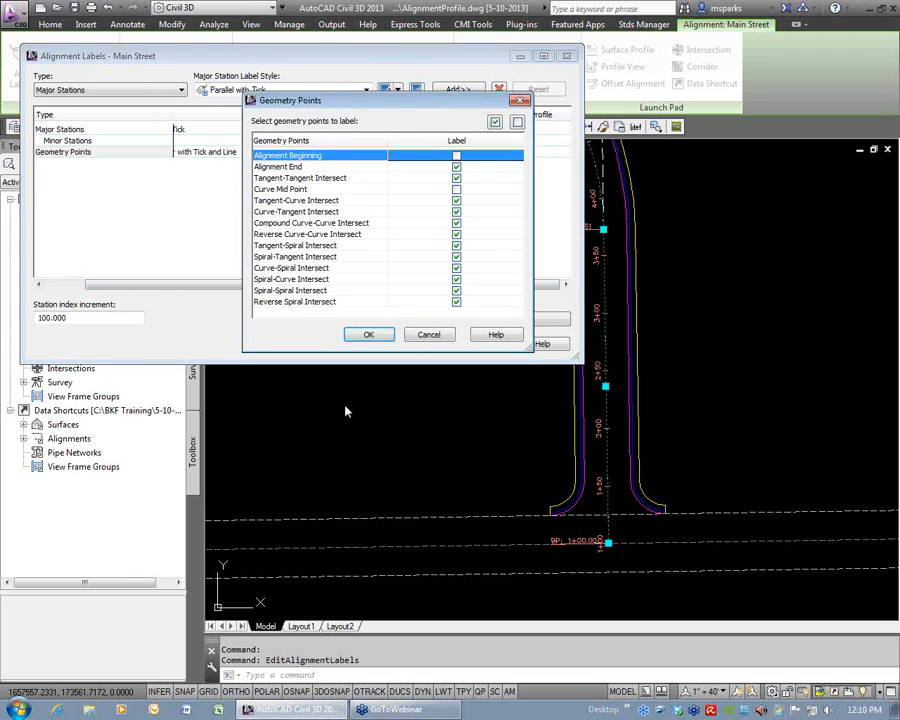
{"action": "left_click", "coordinate": [368, 335]}
{"action": "left_click", "coordinate": [482, 345]}
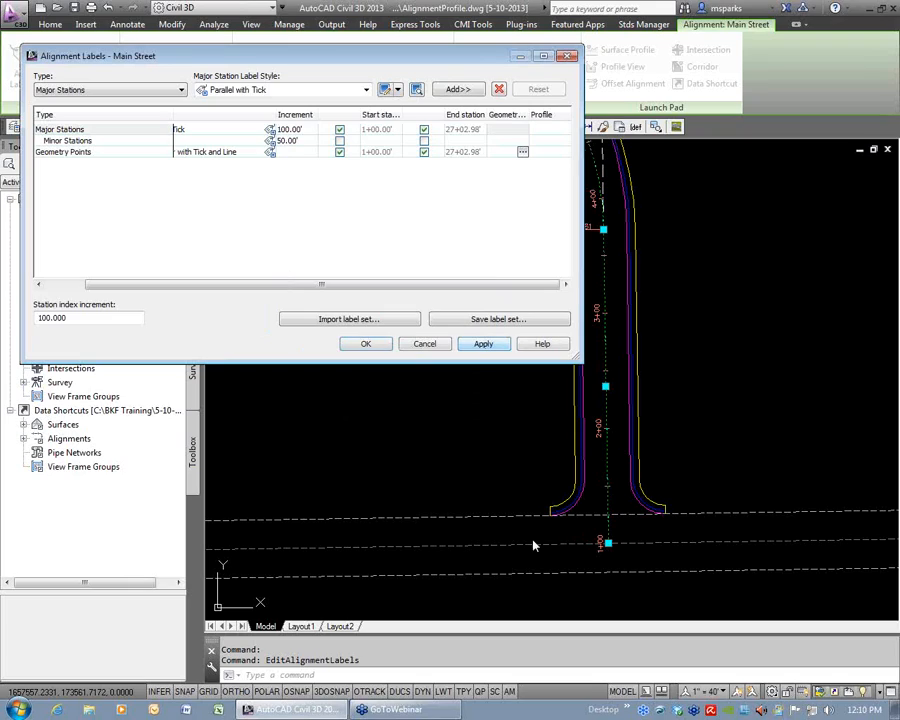
Review the geometry point types selected for labeling and accept the Main Street label settings.
{"action": "left_click", "coordinate": [521, 153]}
{"action": "left_click", "coordinate": [521, 152]}
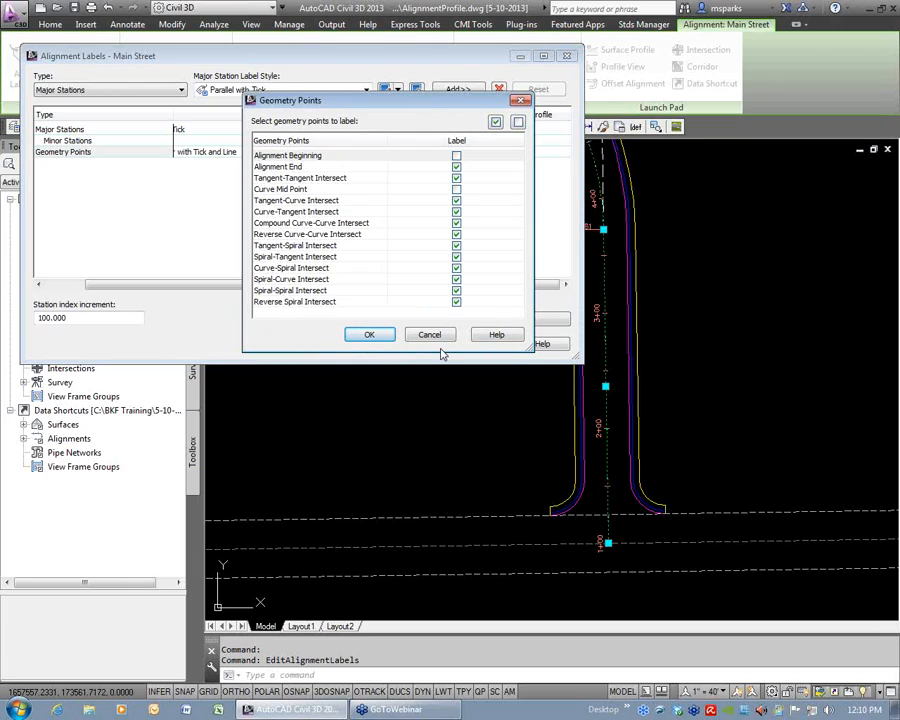
{"action": "left_click", "coordinate": [369, 335]}
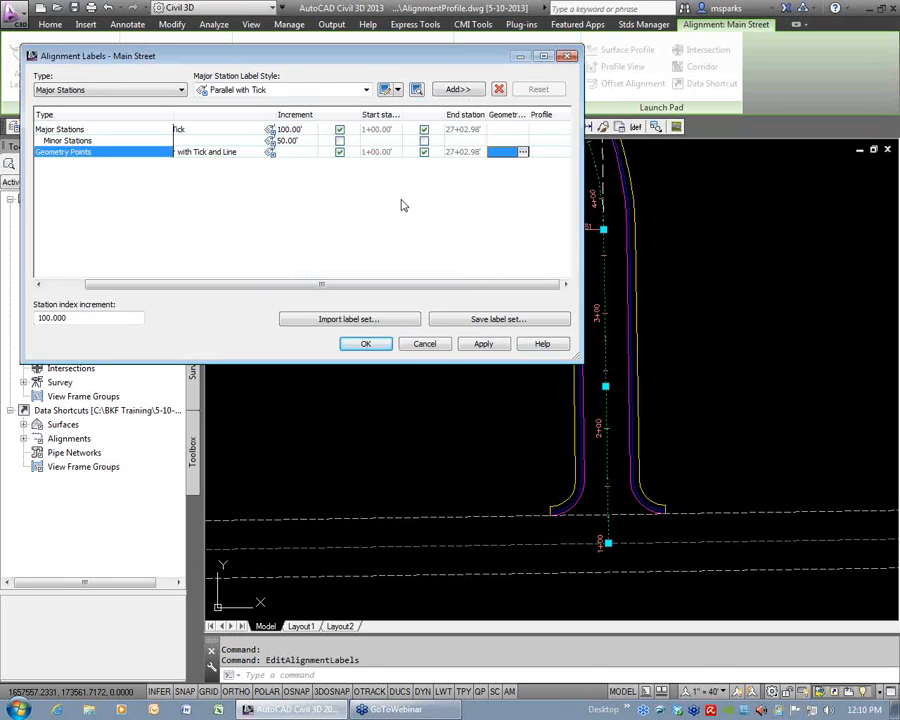
{"action": "left_click", "coordinate": [366, 344]}
Examine the station labels northward along Main Street up to the side street intersection between 19+00 and 20+00.
{"action": "scroll", "coordinate": [634, 505], "scroll_direction": "down", "scroll_amount": 4}
{"action": "middle_click_drag", "start_coordinate": [427, 184], "coordinate": [591, 432]}
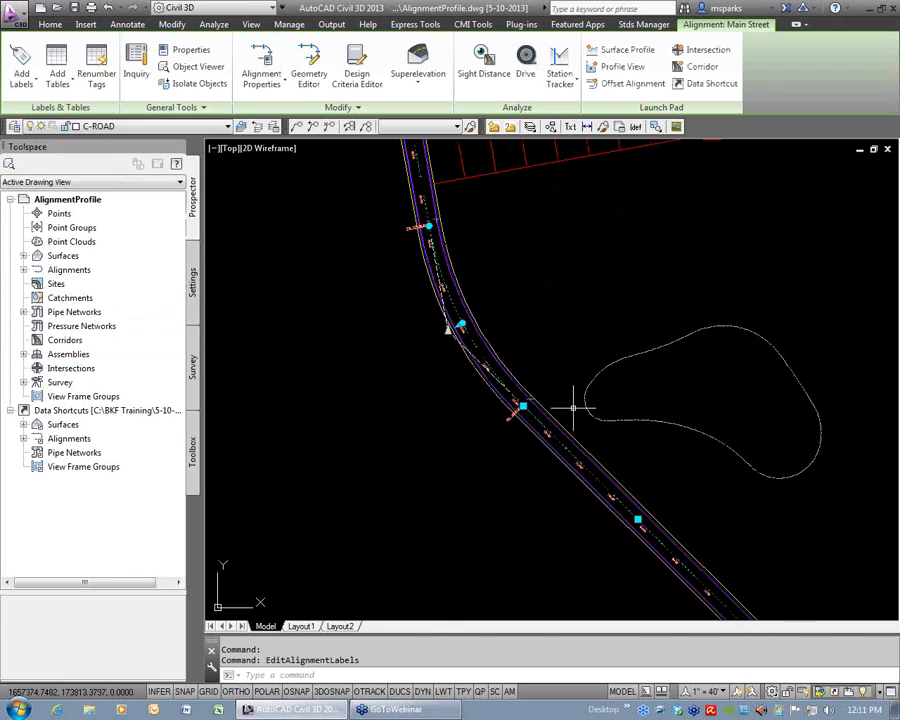
{"action": "middle_click_drag", "start_coordinate": [456, 186], "coordinate": [474, 317]}
{"action": "scroll", "coordinate": [440, 268], "scroll_direction": "up", "scroll_amount": 6}
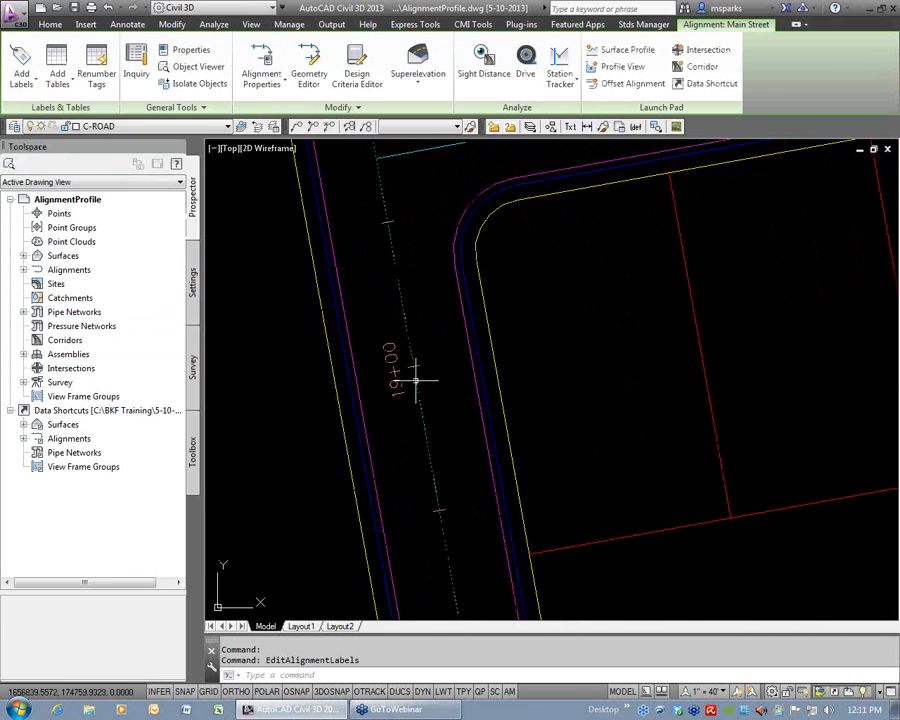
{"action": "scroll", "coordinate": [410, 300], "scroll_direction": "down", "scroll_amount": 6}
{"action": "scroll", "coordinate": [396, 327], "scroll_direction": "up", "scroll_amount": 3}
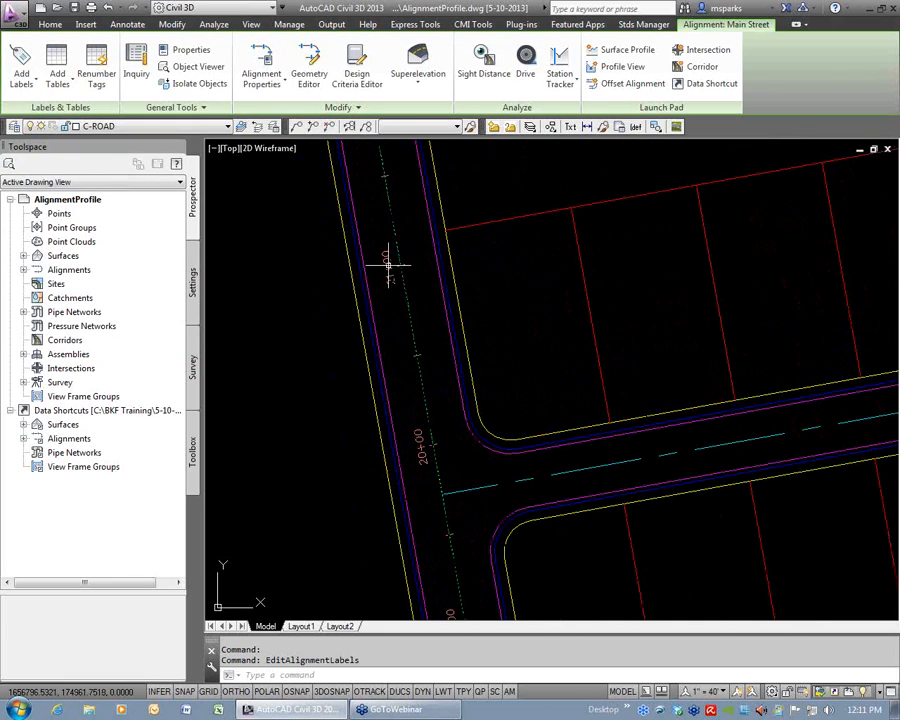
{"action": "middle_click_drag", "start_coordinate": [396, 267], "coordinate": [470, 274]}
{"action": "scroll", "coordinate": [466, 364], "scroll_direction": "up", "scroll_amount": 2}
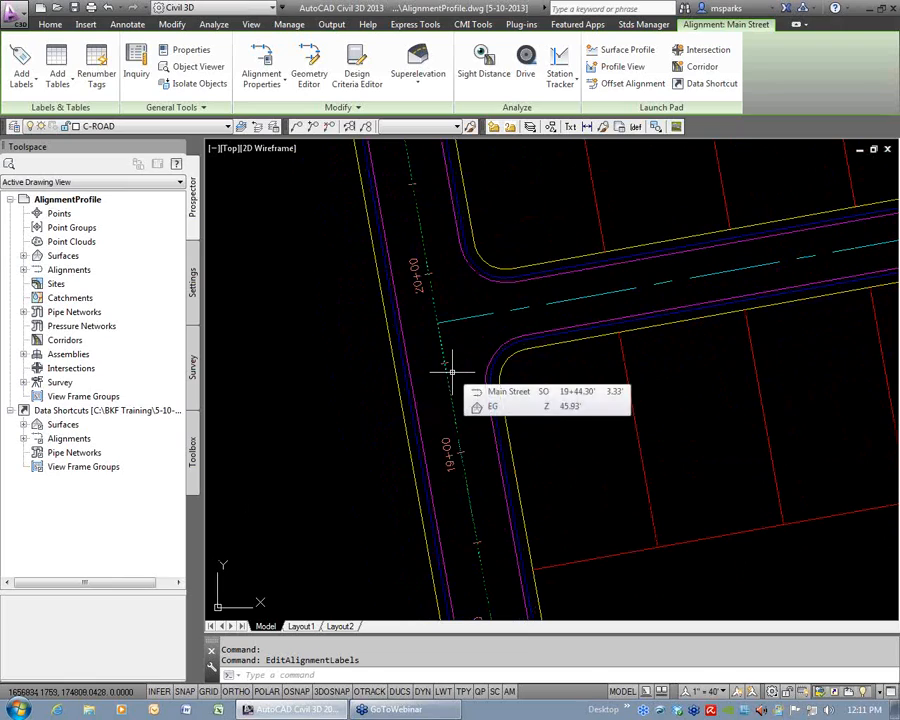
In the Main Street label settings, free the major stations' end station from the alignment end and set it to 19+50.
{"action": "key", "text": "Escape"}
{"action": "key", "text": "Escape"}
{"action": "left_click", "coordinate": [450, 391]}
{"action": "right_click", "coordinate": [524, 365]}
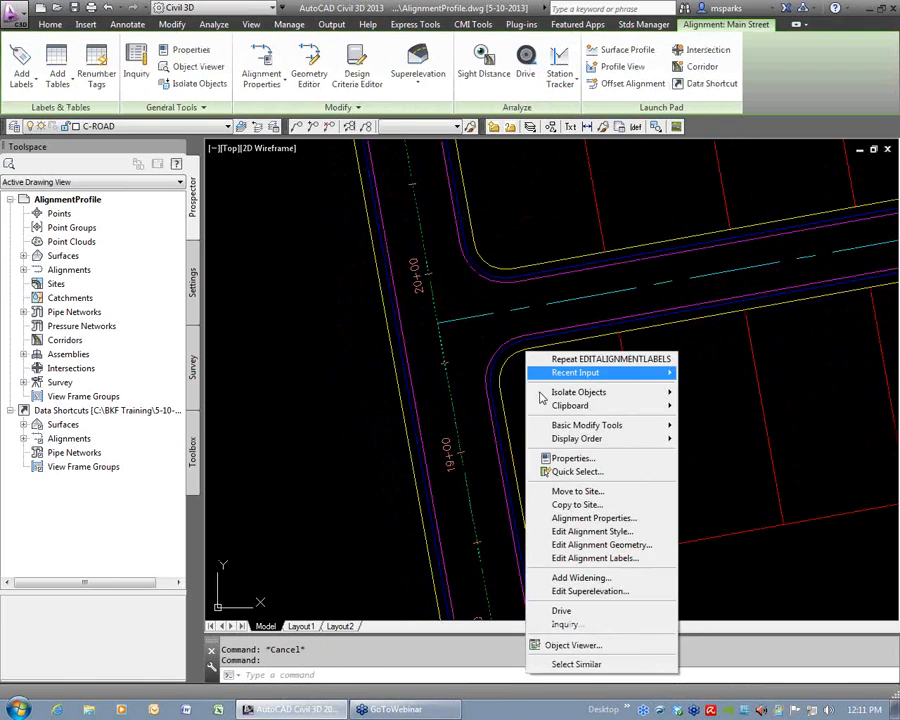
{"action": "left_click", "coordinate": [595, 558]}
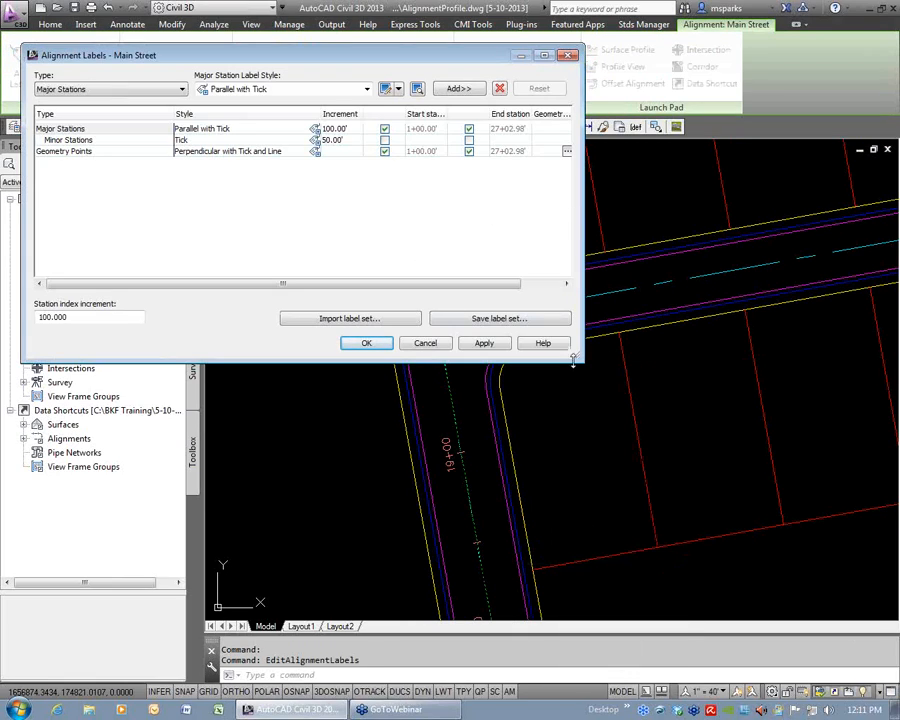
{"action": "left_click_drag", "start_coordinate": [577, 357], "coordinate": [853, 377]}
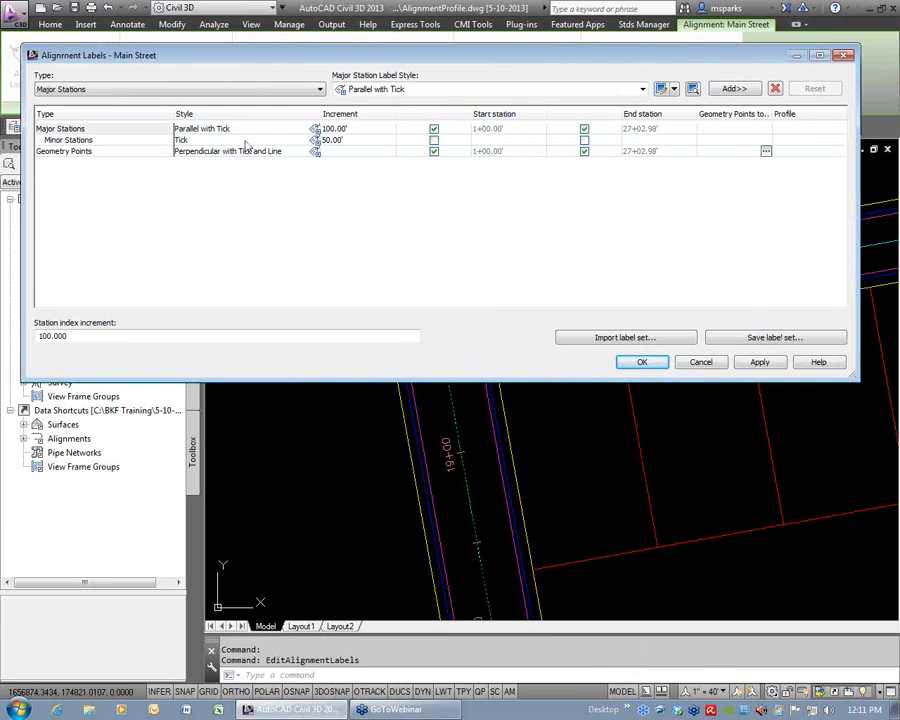
{"action": "left_click", "coordinate": [584, 129]}
{"action": "left_click", "coordinate": [645, 129]}
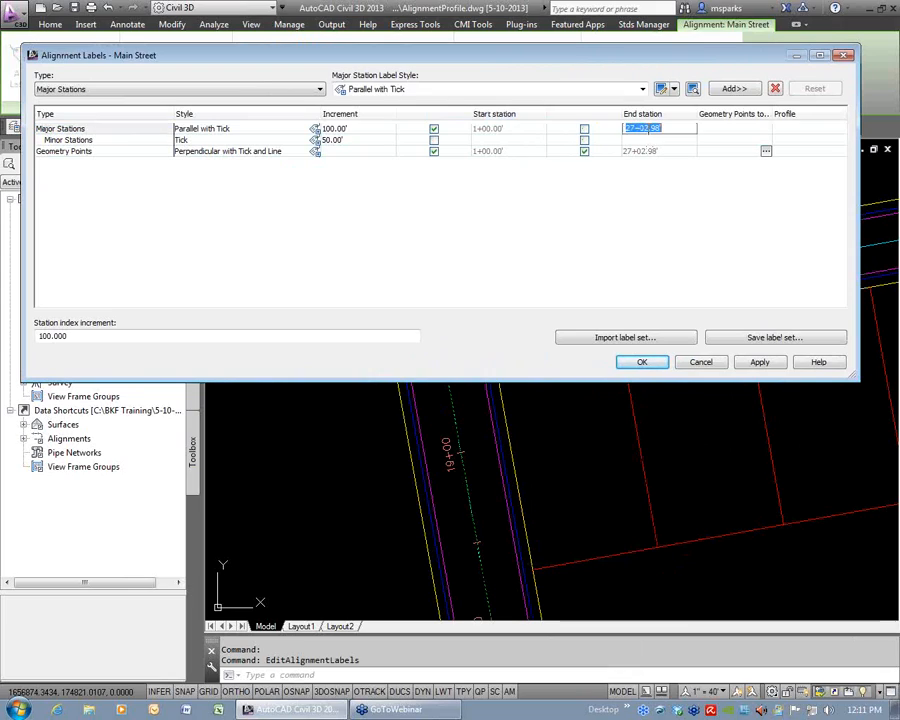
{"action": "type", "text": "1950"}
{"action": "key", "text": "Return"}
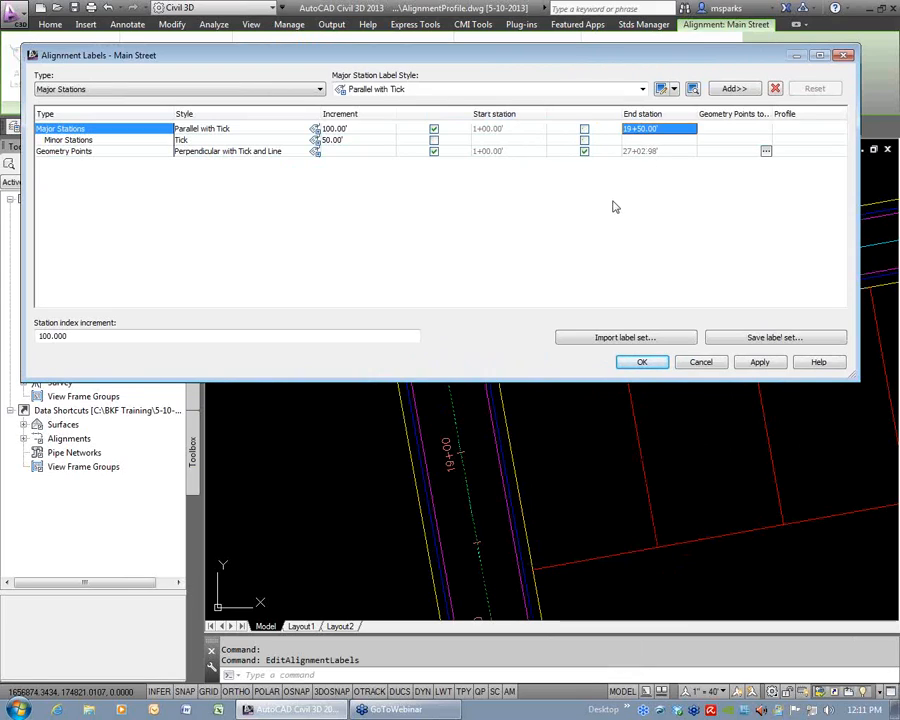
Free the geometry points' end station from the alignment end, set it to 19+50, and accept the Main Street label settings.
{"action": "left_click", "coordinate": [635, 152]}
{"action": "left_click", "coordinate": [584, 151]}
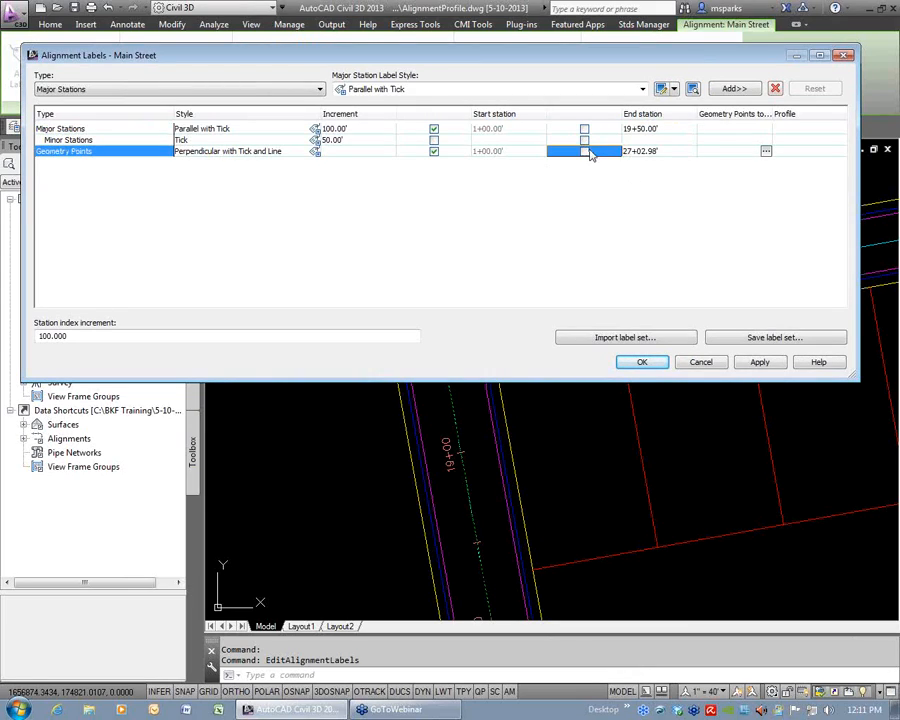
{"action": "left_click", "coordinate": [653, 151]}
{"action": "double_click", "coordinate": [666, 149]}
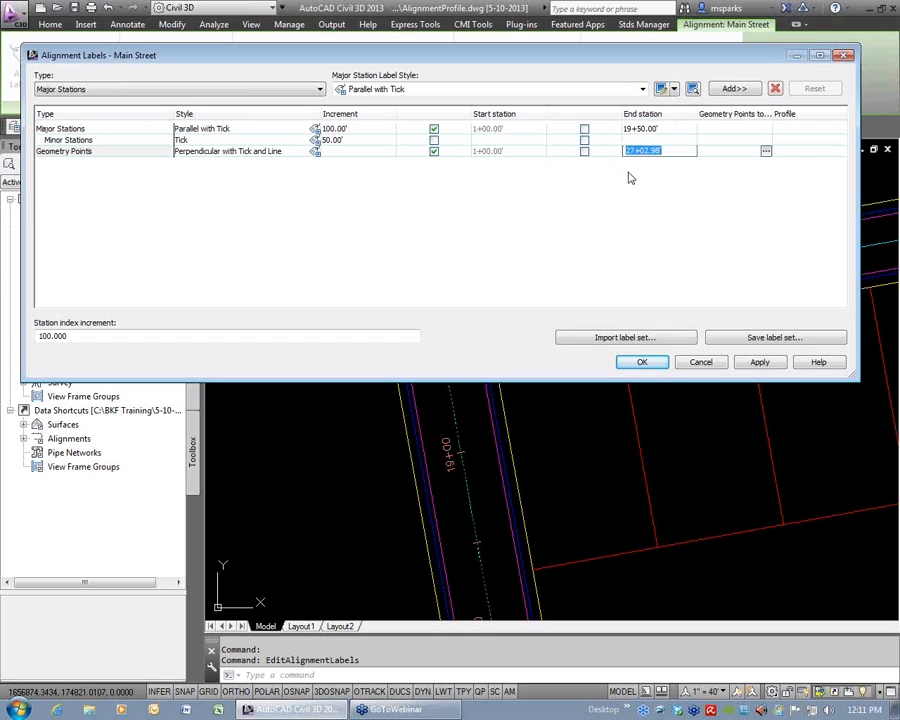
{"action": "type", "text": "1950"}
{"action": "key", "text": "Return"}
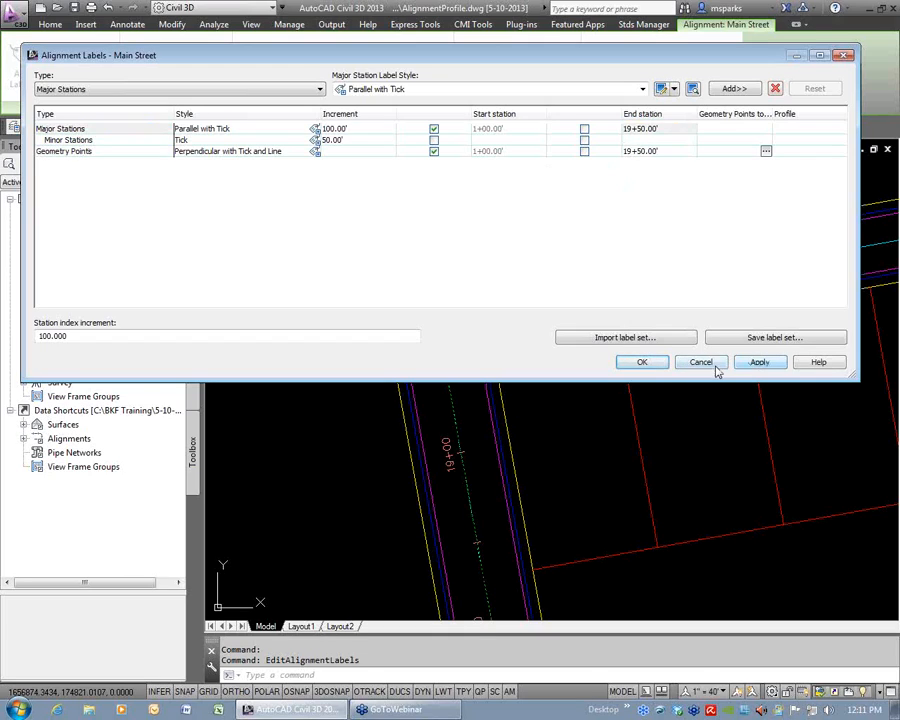
{"action": "left_click", "coordinate": [642, 362]}
Add a second set of major station labels to Main Street using the Perpendicular with Line style.
{"action": "scroll", "coordinate": [526, 390], "scroll_direction": "down", "scroll_amount": 3}
{"action": "mouse_move", "coordinate": [495, 269]}
{"action": "middle_mouse_down"}
{"action": "mouse_move", "coordinate": [517, 434]}
{"action": "mouse_move", "coordinate": [483, 320]}
{"action": "middle_mouse_up"}
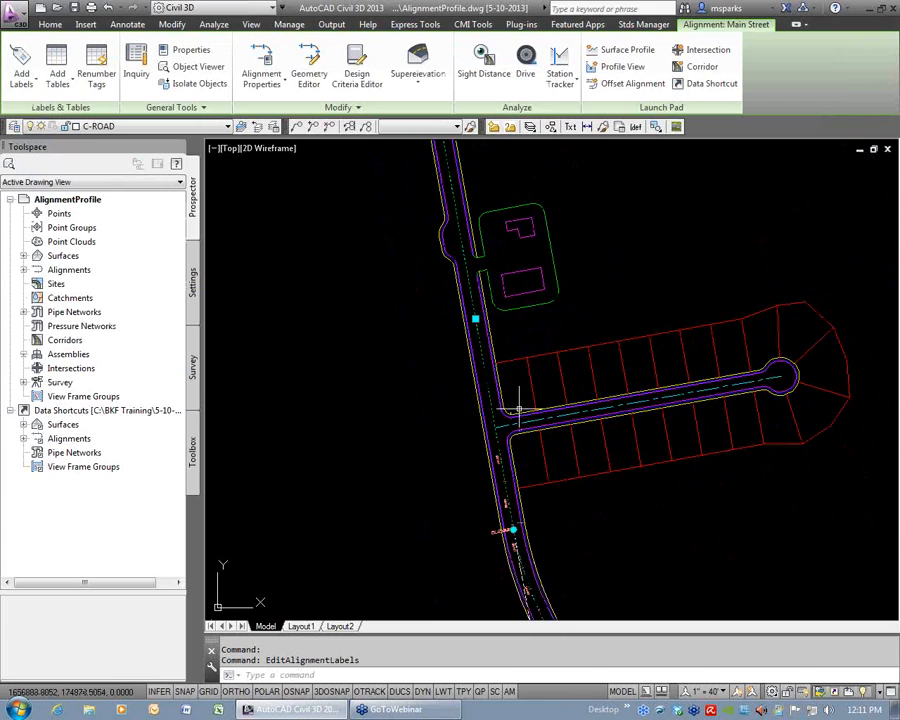
{"action": "scroll", "coordinate": [518, 412], "scroll_direction": "up", "scroll_amount": 2}
{"action": "scroll", "coordinate": [488, 466], "scroll_direction": "up", "scroll_amount": 2}
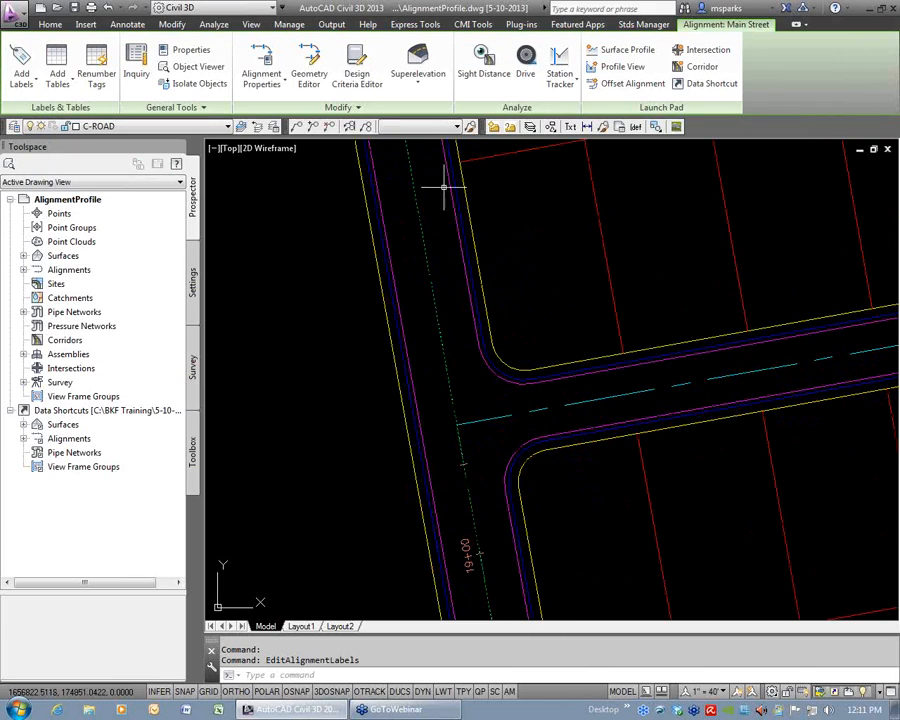
{"action": "mouse_move", "coordinate": [466, 295]}
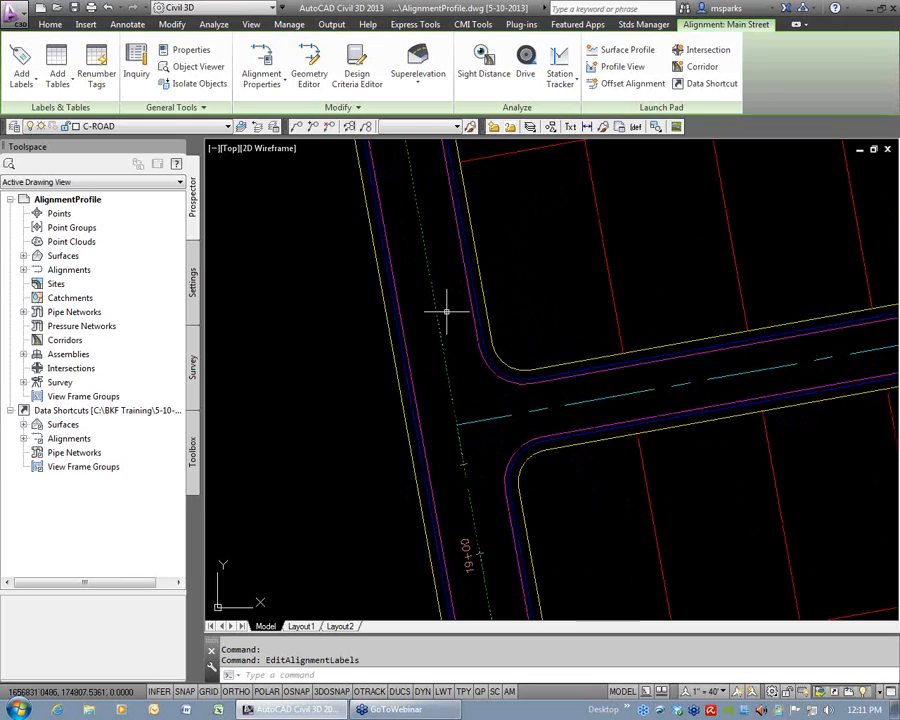
{"action": "right_click", "coordinate": [493, 309]}
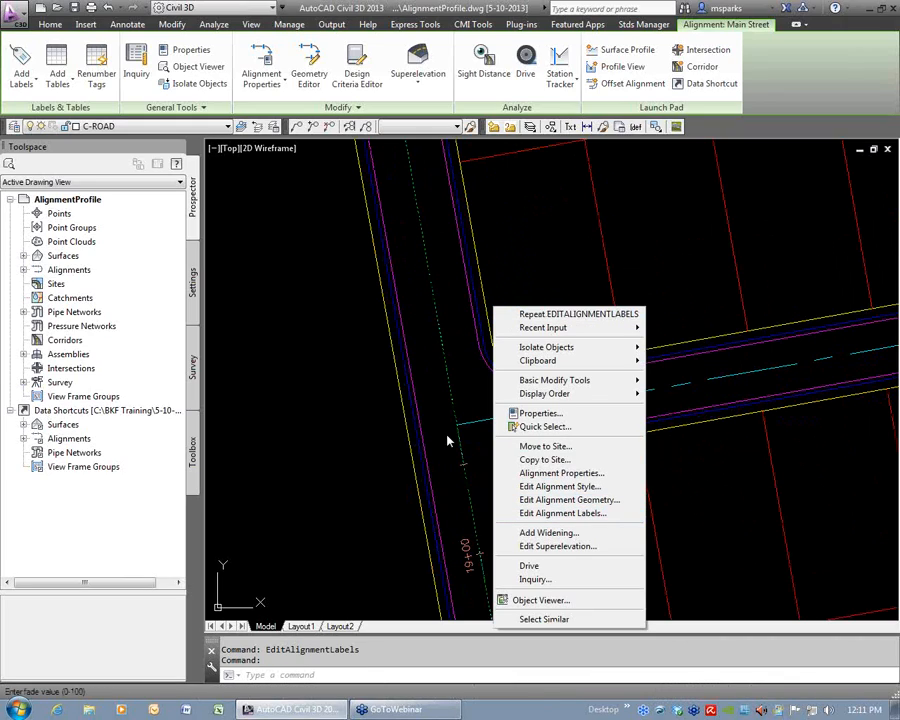
{"action": "left_click", "coordinate": [600, 513]}
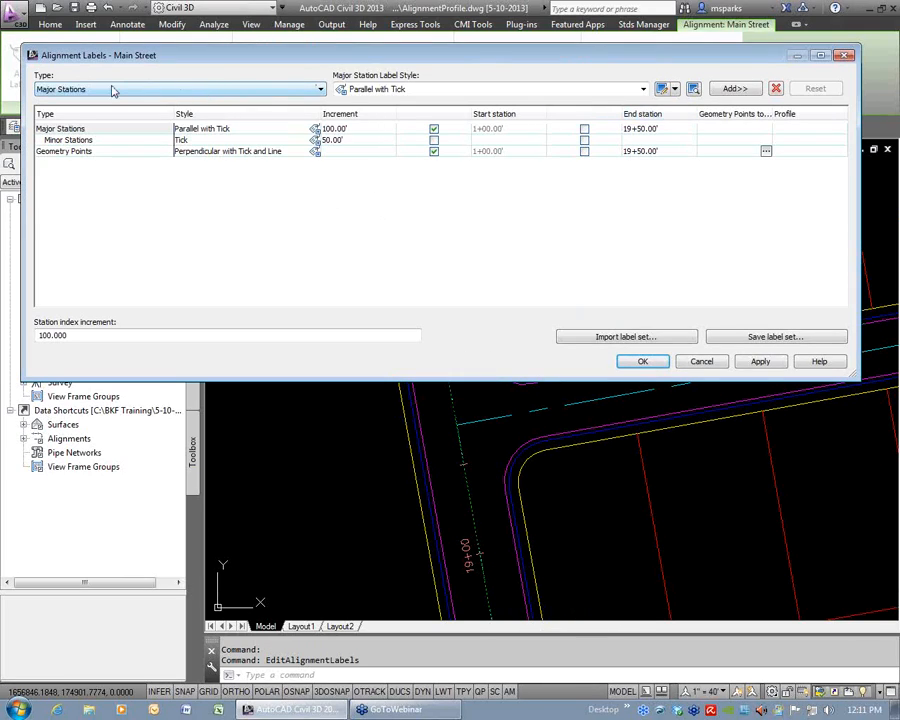
{"action": "left_click", "coordinate": [432, 91]}
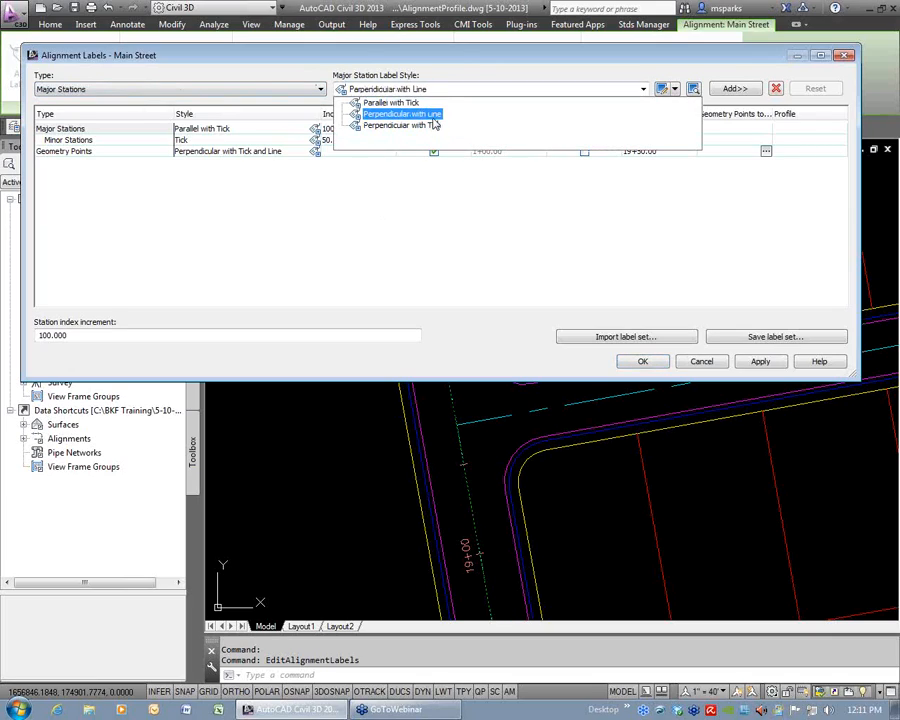
{"action": "left_click", "coordinate": [420, 114]}
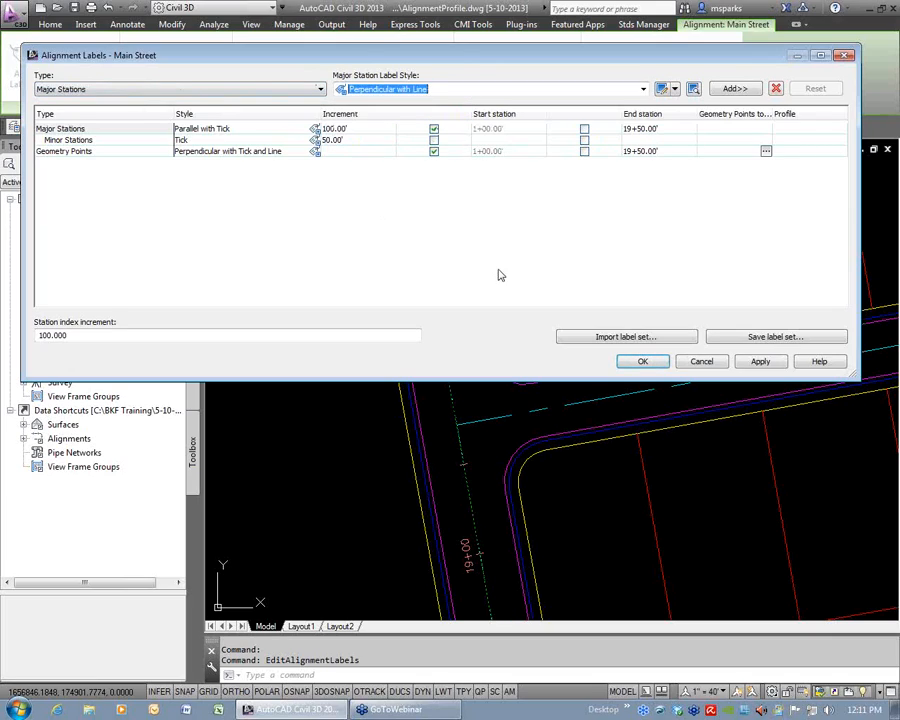
{"action": "left_click", "coordinate": [733, 90]}
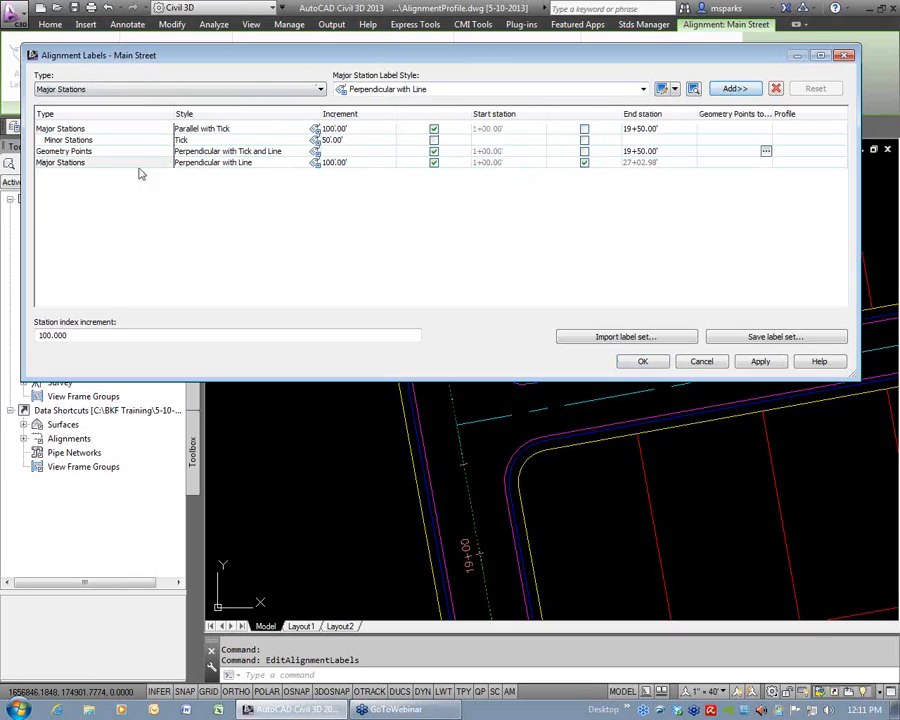
Start the Perpendicular with Line major stations at 20+00 instead of the alignment start, accept the label settings and deselect Main Street.
{"action": "left_click", "coordinate": [434, 164]}
{"action": "left_click", "coordinate": [505, 163]}
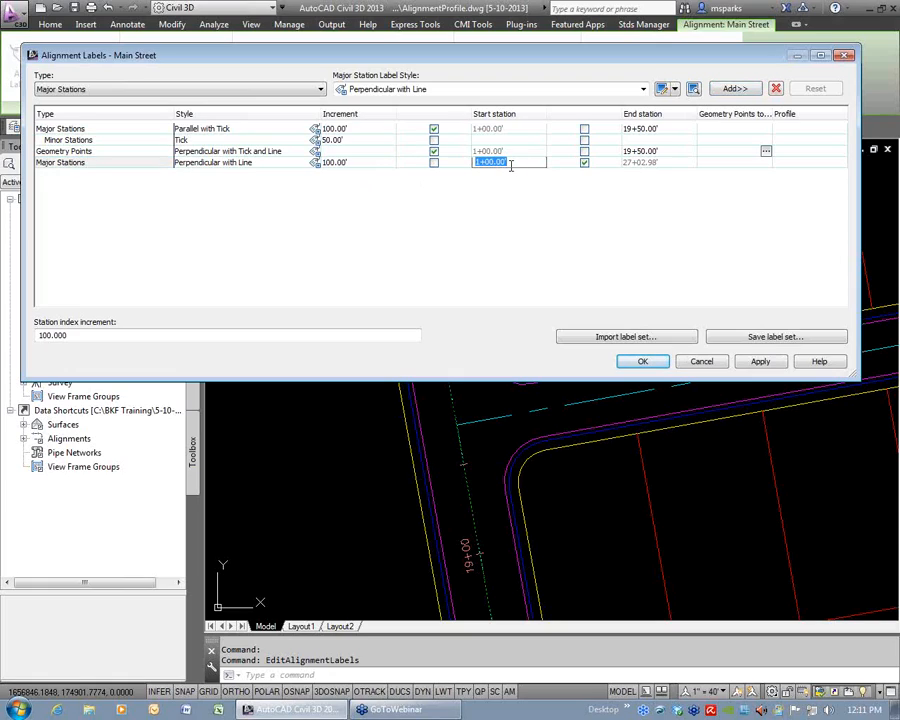
{"action": "key", "text": "Return"}
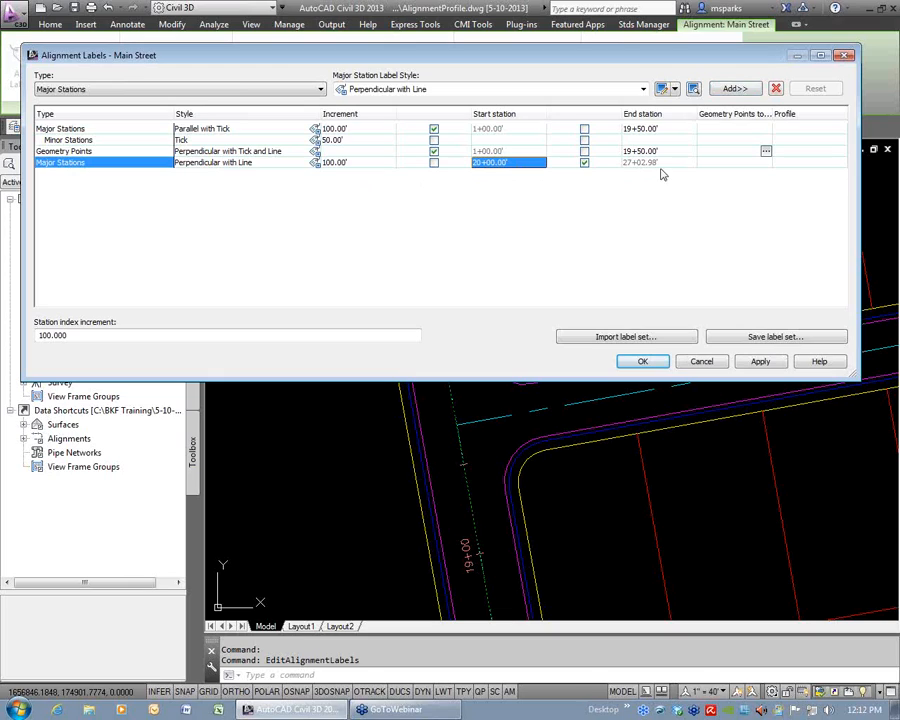
{"action": "left_click", "coordinate": [643, 362]}
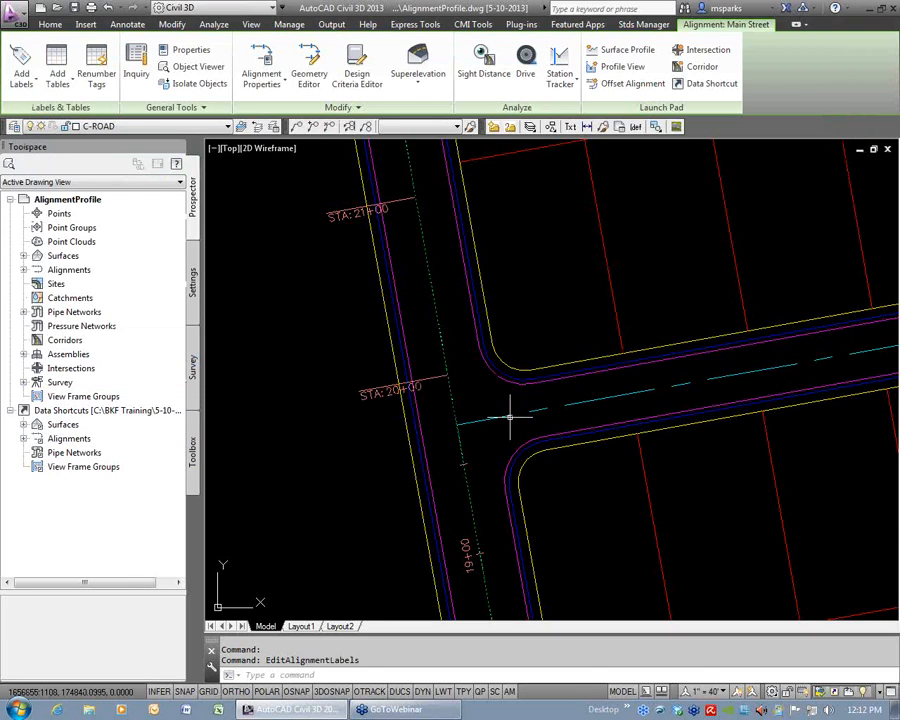
{"action": "key", "text": "Escape"}
{"action": "key", "text": "Escape"}
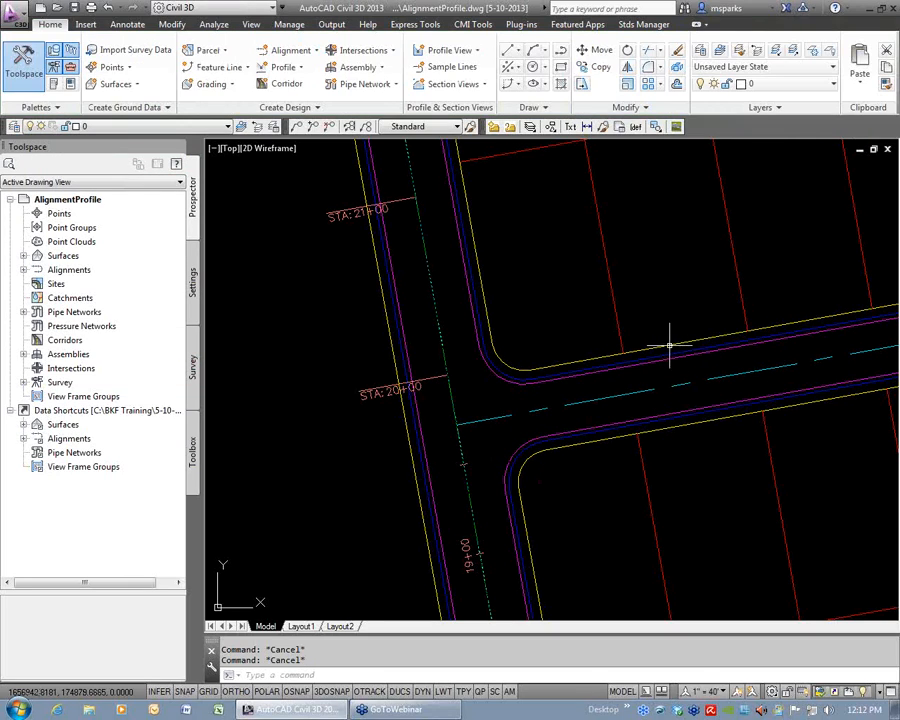
Examine the two station label styles along Main Street on both sides of the side street intersection.
{"action": "scroll", "coordinate": [638, 373], "scroll_direction": "down", "scroll_amount": 2}
{"action": "middle_click_drag", "start_coordinate": [551, 298], "coordinate": [553, 370]}
{"action": "mouse_move", "coordinate": [545, 284]}
{"action": "middle_mouse_down"}
{"action": "mouse_move", "coordinate": [567, 476]}
{"action": "mouse_move", "coordinate": [524, 253]}
{"action": "middle_mouse_up"}
{"action": "mouse_move", "coordinate": [576, 466]}
{"action": "middle_mouse_down"}
{"action": "mouse_move", "coordinate": [580, 363]}
{"action": "mouse_move", "coordinate": [620, 258]}
{"action": "middle_mouse_up"}
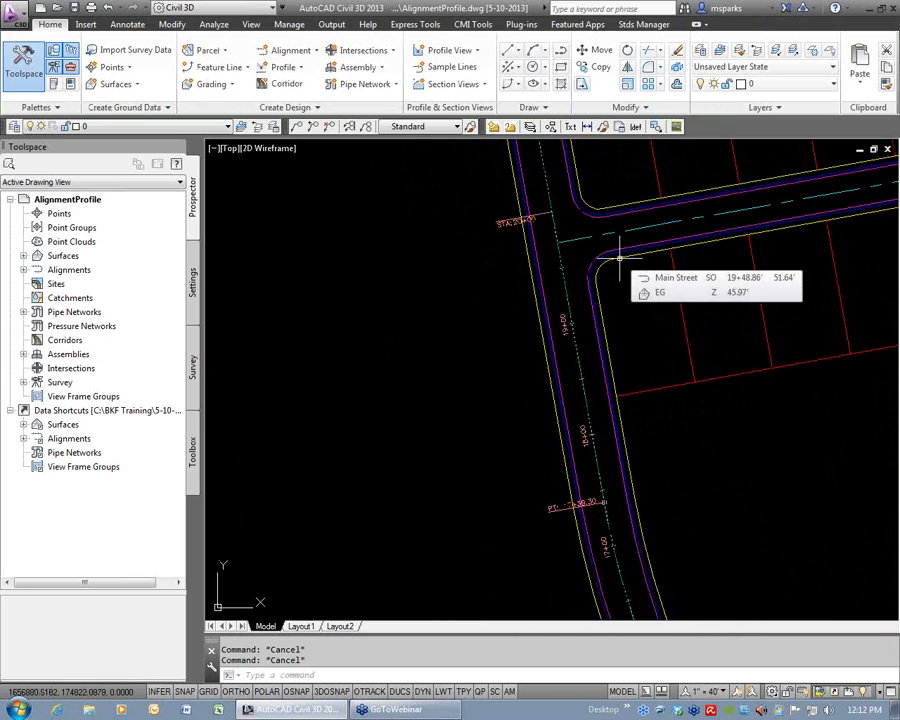
{"action": "scroll", "coordinate": [616, 258], "scroll_direction": "down", "scroll_amount": 2}
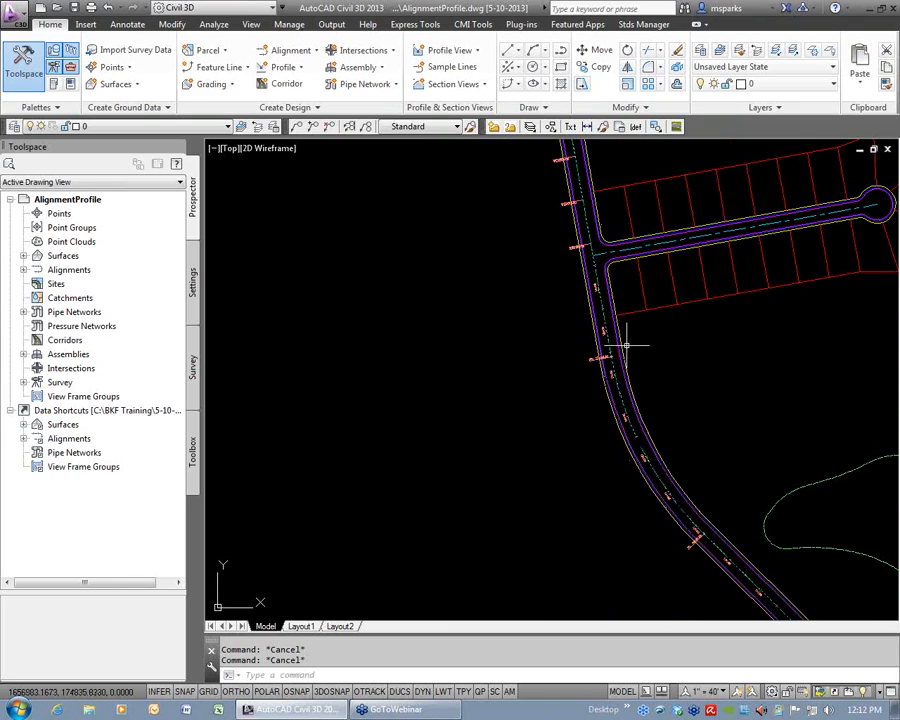
{"action": "scroll", "coordinate": [604, 285], "scroll_direction": "up", "scroll_amount": 3}
{"action": "middle_click_drag", "start_coordinate": [604, 282], "coordinate": [613, 427]}
{"action": "scroll", "coordinate": [589, 376], "scroll_direction": "up", "scroll_amount": 2}
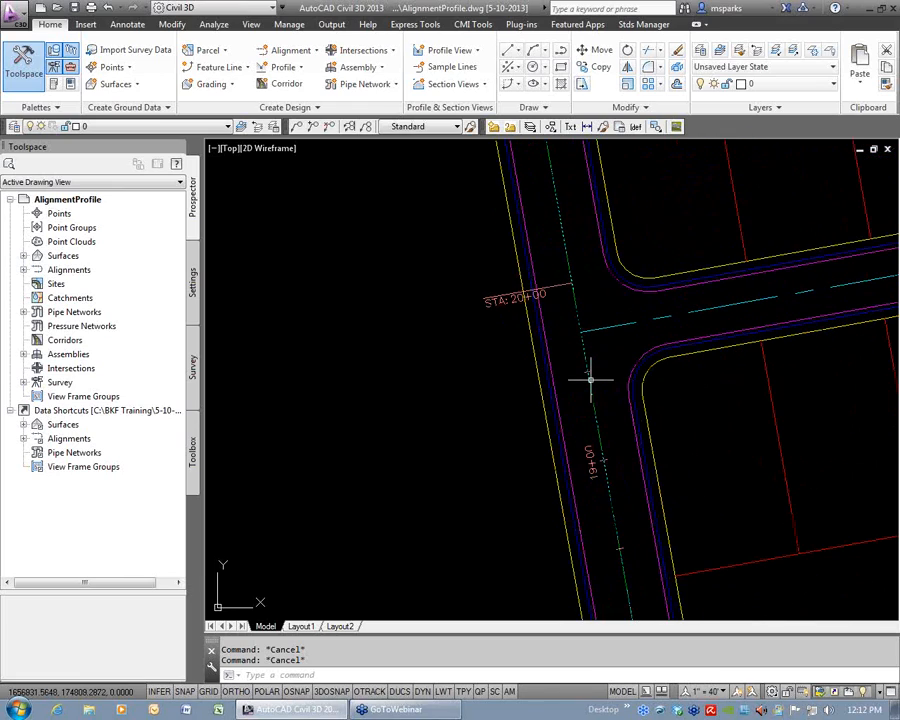
{"action": "scroll", "coordinate": [719, 418], "scroll_direction": "down", "scroll_amount": 3}
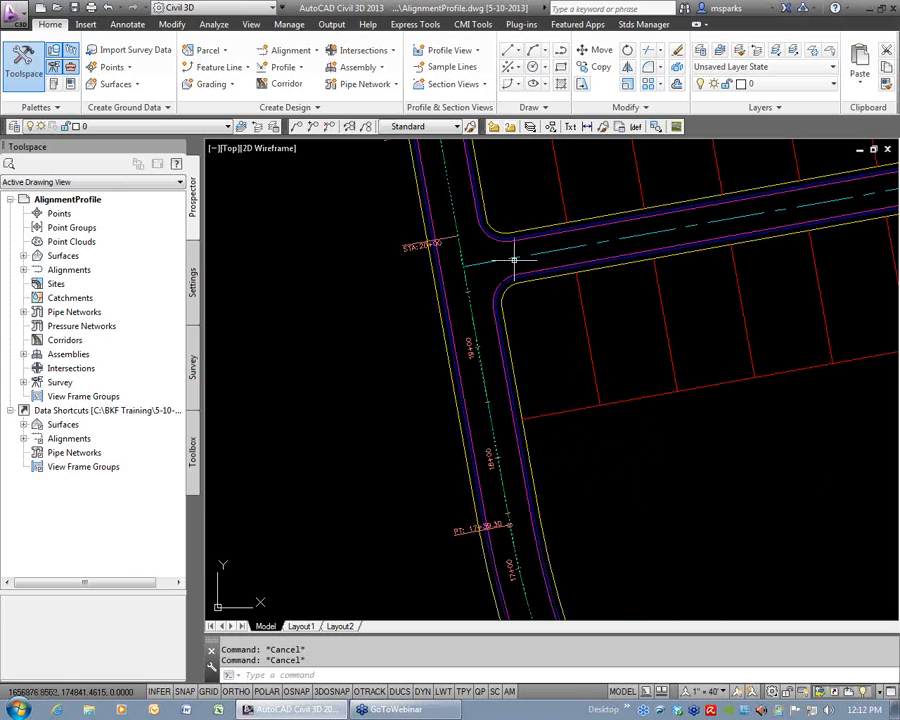
{"action": "mouse_move", "coordinate": [760, 238]}
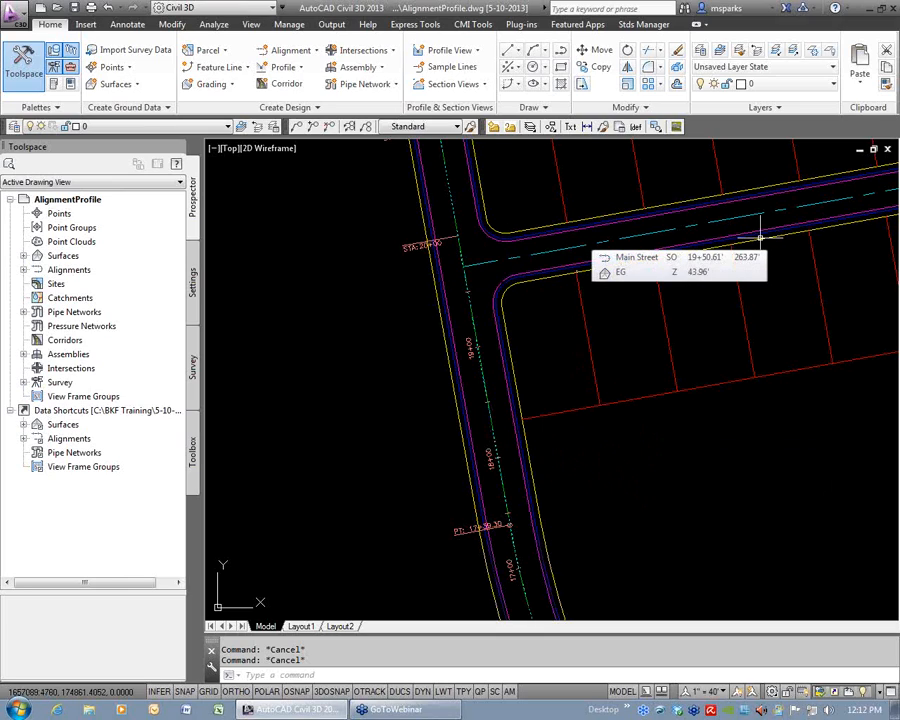
Start an alignment from objects using the xref side street centerline, with its direction reversed to run from Main Street toward the cul-de-sac.
{"action": "scroll", "coordinate": [627, 251], "scroll_direction": "down", "scroll_amount": 3}
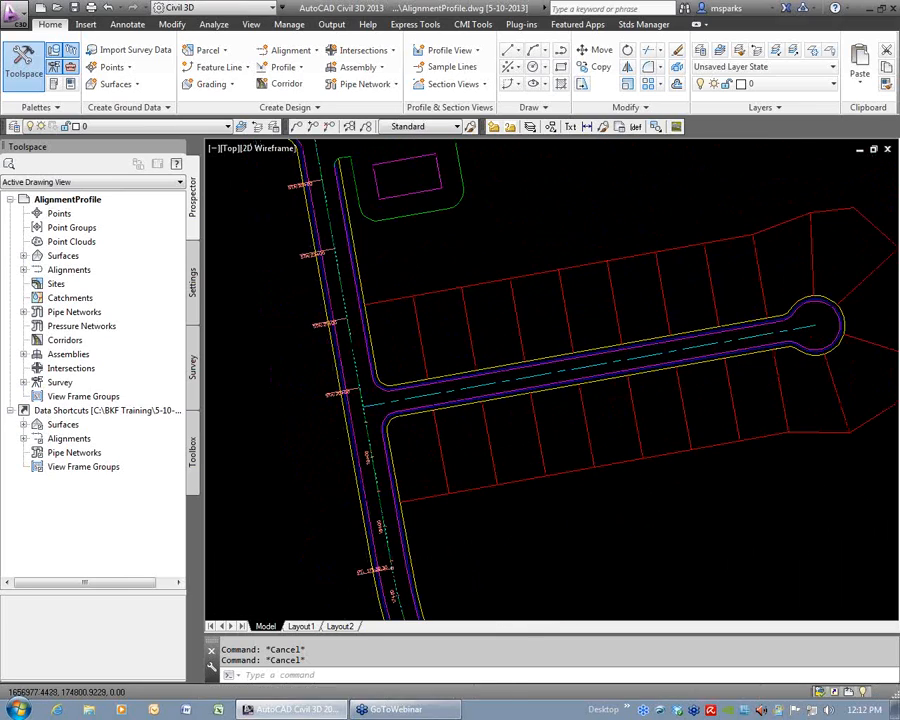
{"action": "left_click", "coordinate": [291, 50]}
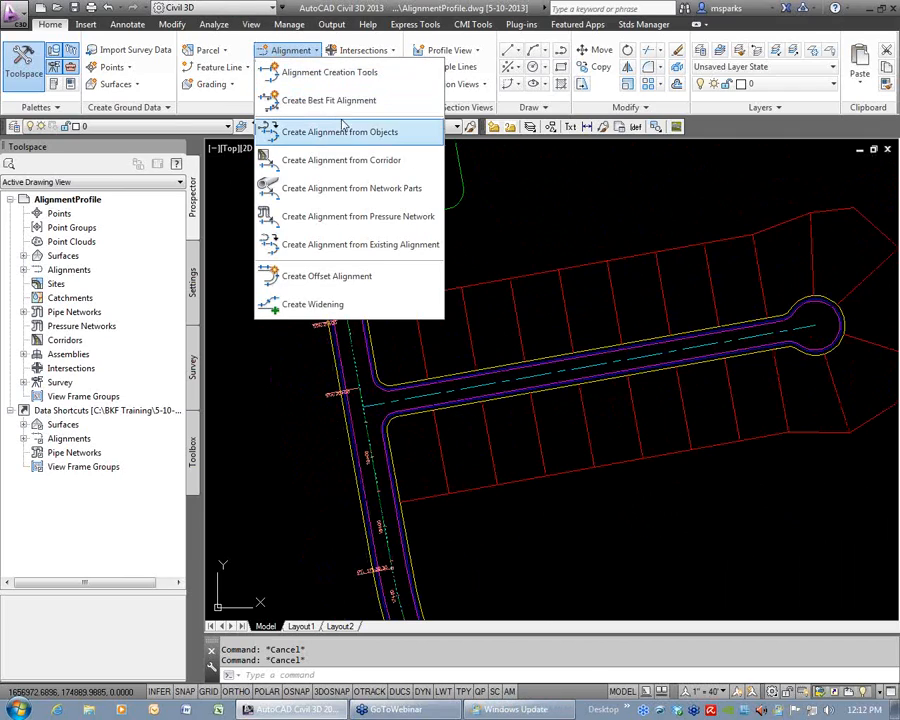
{"action": "left_click", "coordinate": [350, 144]}
{"action": "type", "text": "x"}
{"action": "key", "text": "Return"}
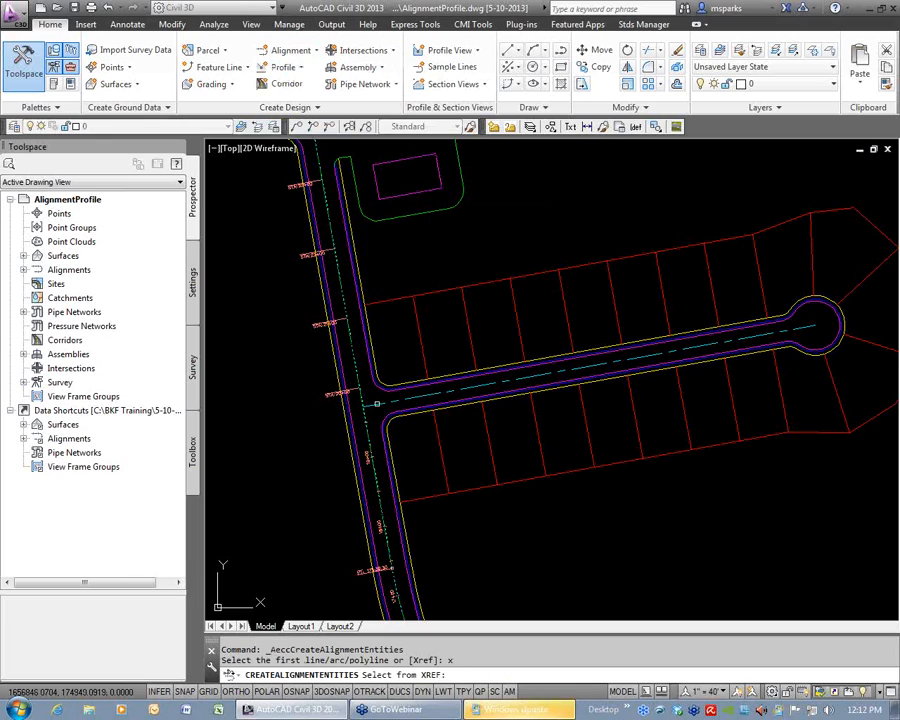
{"action": "left_click", "coordinate": [377, 403]}
{"action": "key", "text": "Return"}
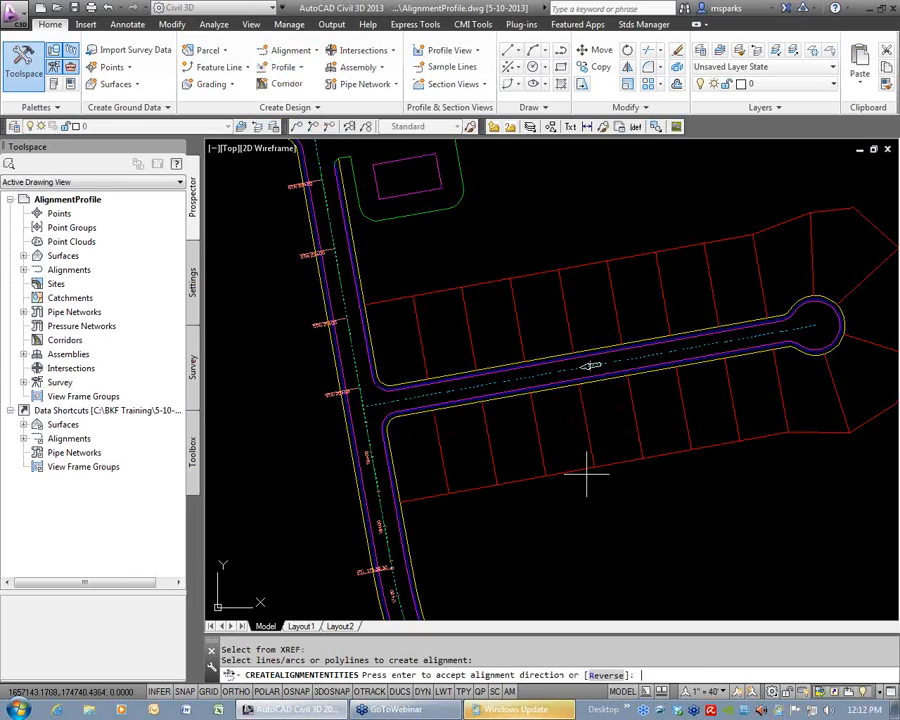
{"action": "type", "text": "r"}
{"action": "key", "text": "Return"}
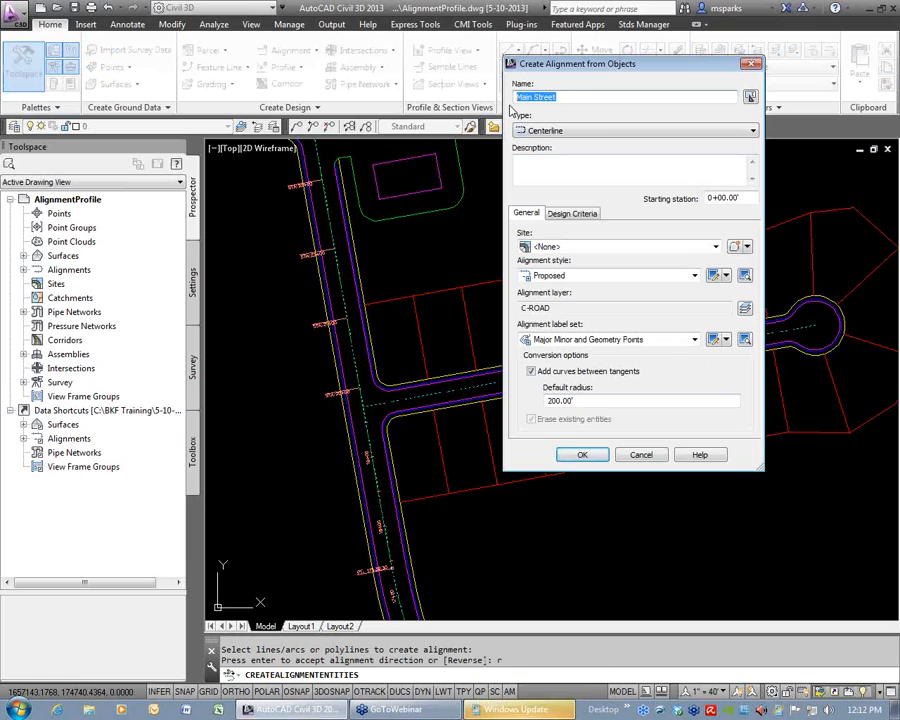
Create the alignment as Side Street from station 1+00 with the Major Minor and Geometry Points label set and no curves between tangents.
{"action": "type", "text": "Side"}
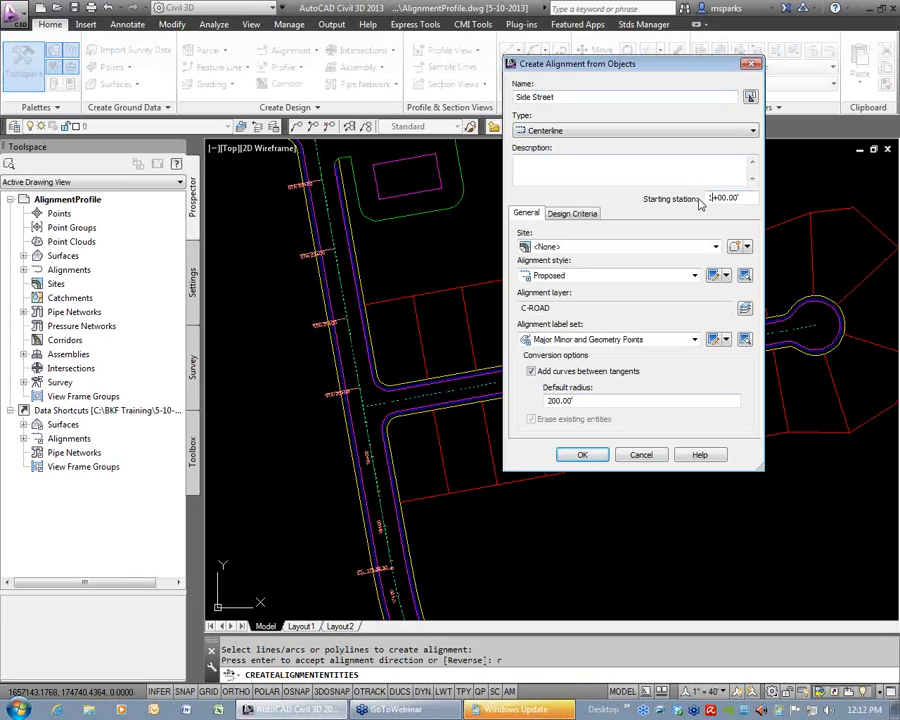
{"action": "left_click", "coordinate": [588, 340]}
{"action": "left_click", "coordinate": [580, 388]}
{"action": "left_click", "coordinate": [531, 371]}
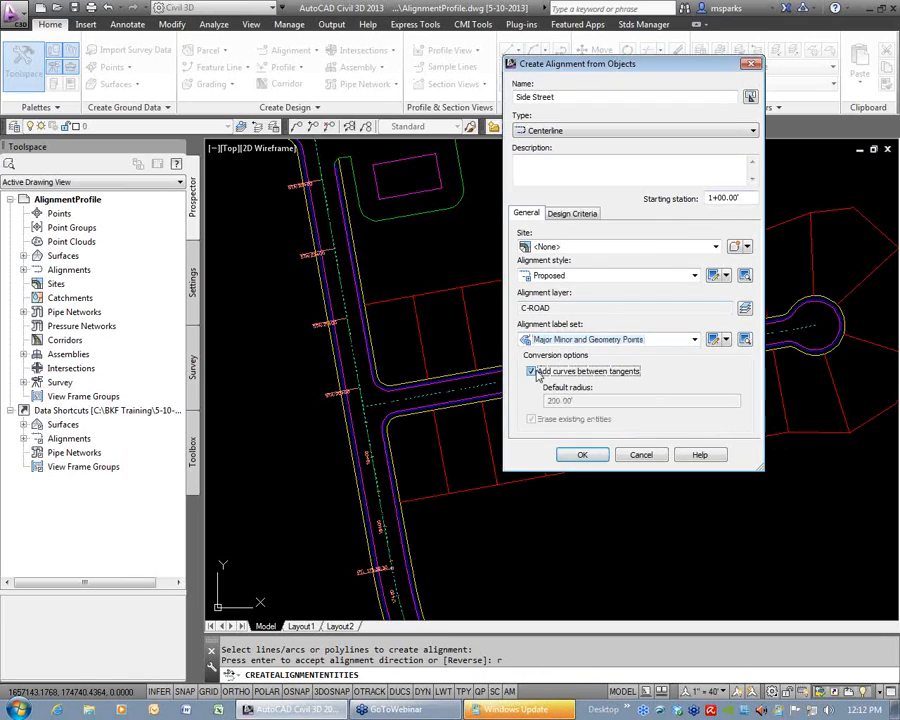
{"action": "left_click", "coordinate": [572, 214]}
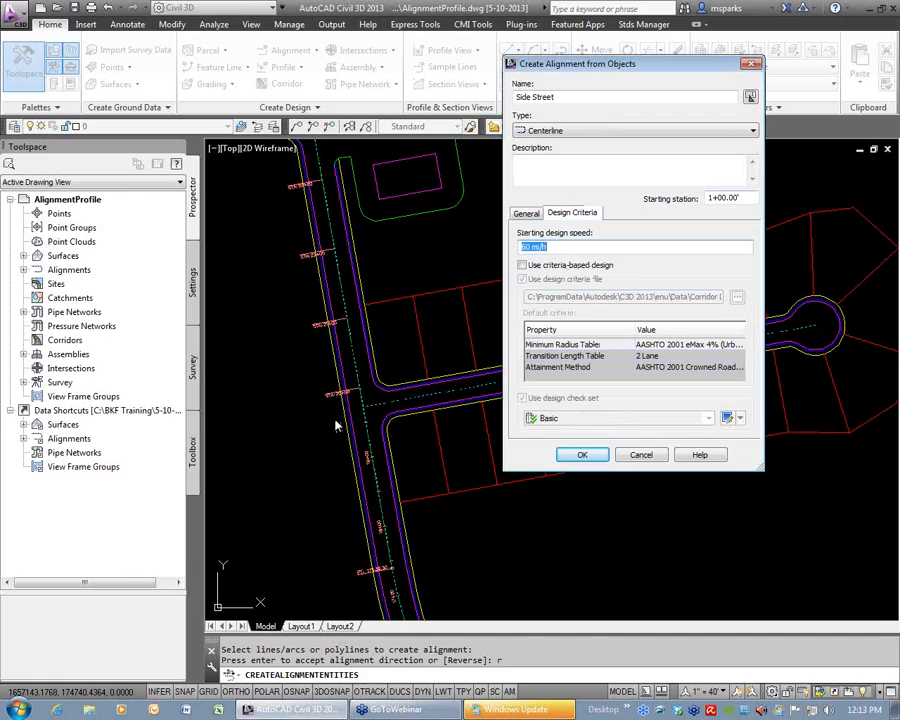
{"action": "left_click", "coordinate": [569, 457]}
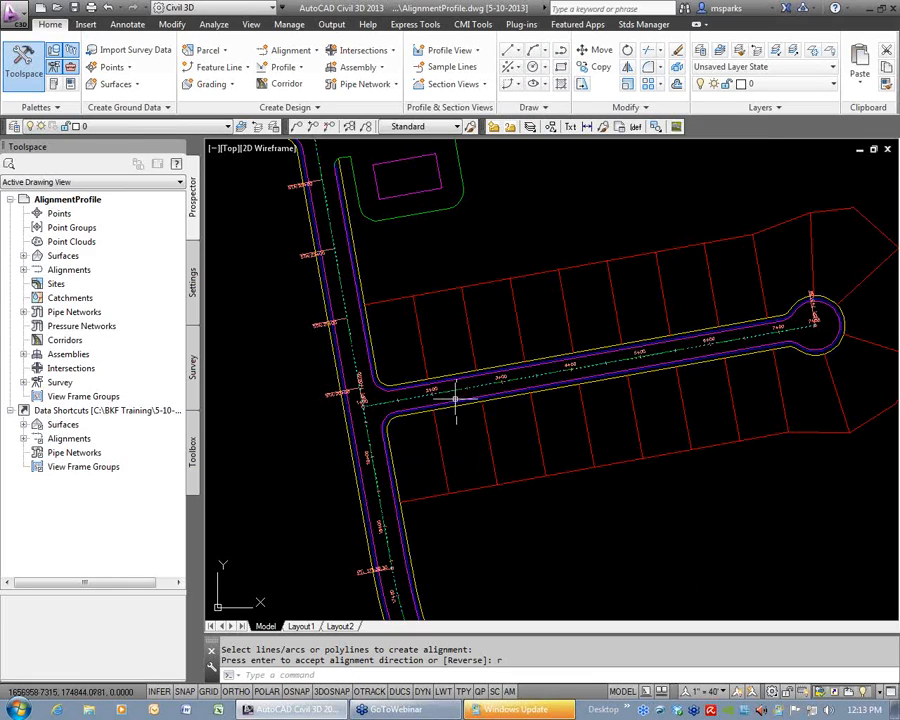
Erase the BP geometry point label at Side Street's start on Main Street.
{"action": "key", "text": "Escape"}
{"action": "scroll", "coordinate": [364, 396], "scroll_direction": "up", "scroll_amount": 6}
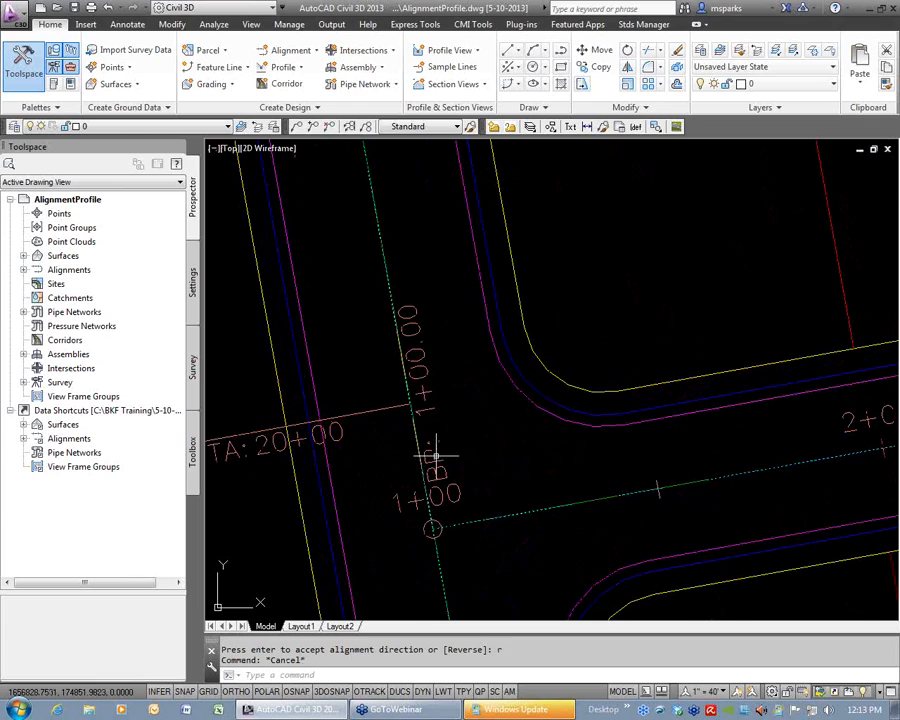
{"action": "left_click", "coordinate": [435, 457]}
{"action": "key", "text": "Delete"}
Erase a label at the cul-de-sac end of the Side Street alignment.
{"action": "scroll", "coordinate": [512, 436], "scroll_direction": "down", "scroll_amount": 4}
{"action": "middle_click_drag", "start_coordinate": [745, 448], "coordinate": [260, 525]}
{"action": "scroll", "coordinate": [759, 438], "scroll_direction": "down", "scroll_amount": 5}
{"action": "middle_click_drag", "start_coordinate": [759, 438], "coordinate": [552, 446]}
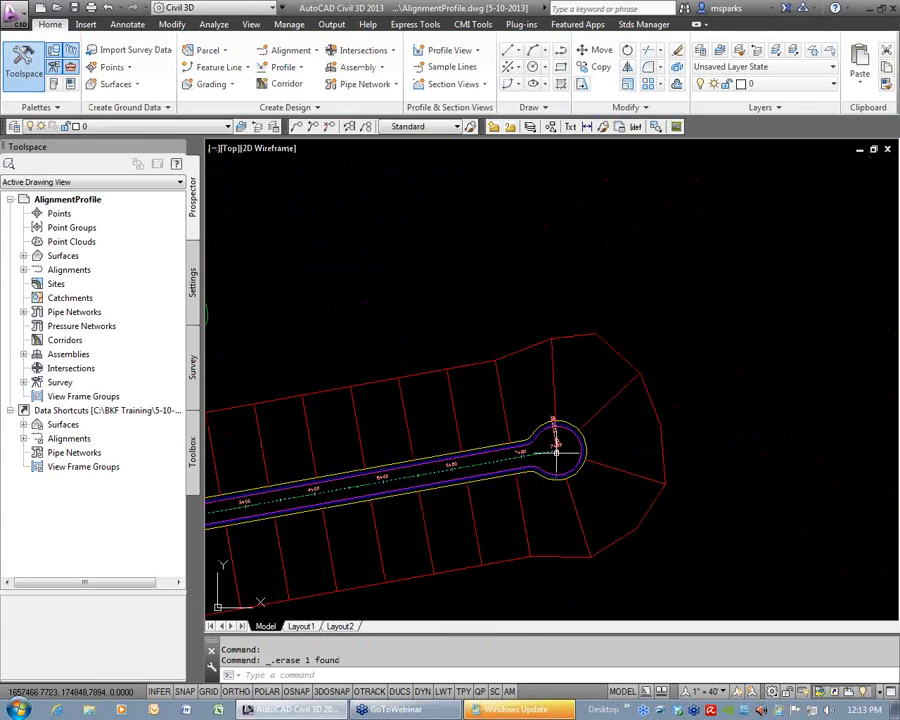
{"action": "scroll", "coordinate": [552, 460], "scroll_direction": "up", "scroll_amount": 6}
{"action": "left_click", "coordinate": [580, 428]}
{"action": "key", "text": "Delete"}
Expand the centerline alignments in Prospector and review the profile, profile view and sample line group collections under Main Street and Side Street.
{"action": "scroll", "coordinate": [630, 464], "scroll_direction": "down", "scroll_amount": 5}
{"action": "scroll", "coordinate": [617, 458], "scroll_direction": "down", "scroll_amount": 3}
{"action": "middle_click_drag", "start_coordinate": [476, 527], "coordinate": [579, 346]}
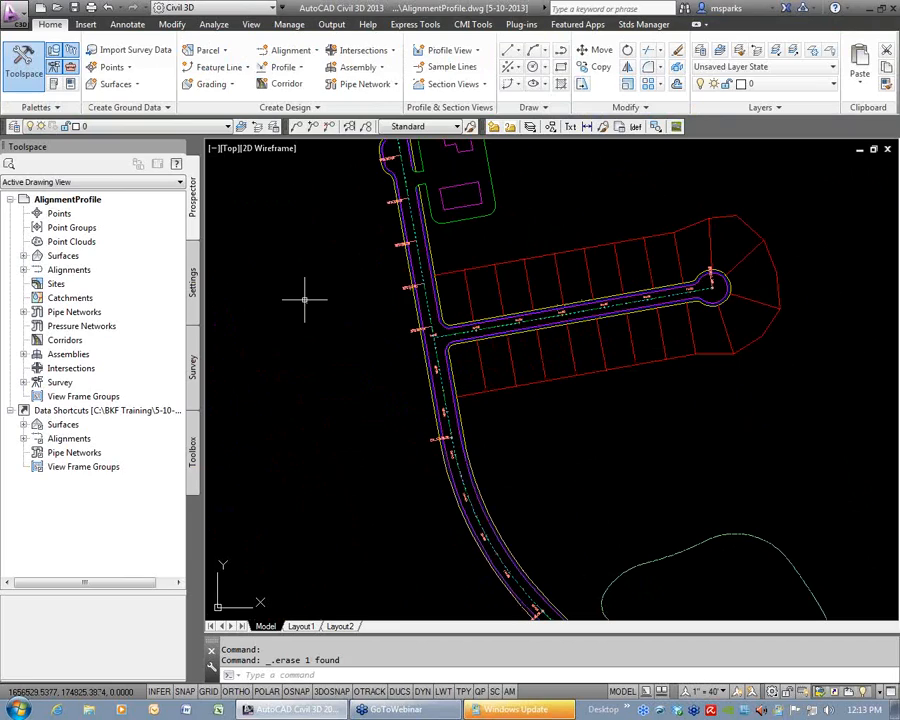
{"action": "left_click", "coordinate": [23, 271]}
{"action": "left_click", "coordinate": [37, 285]}
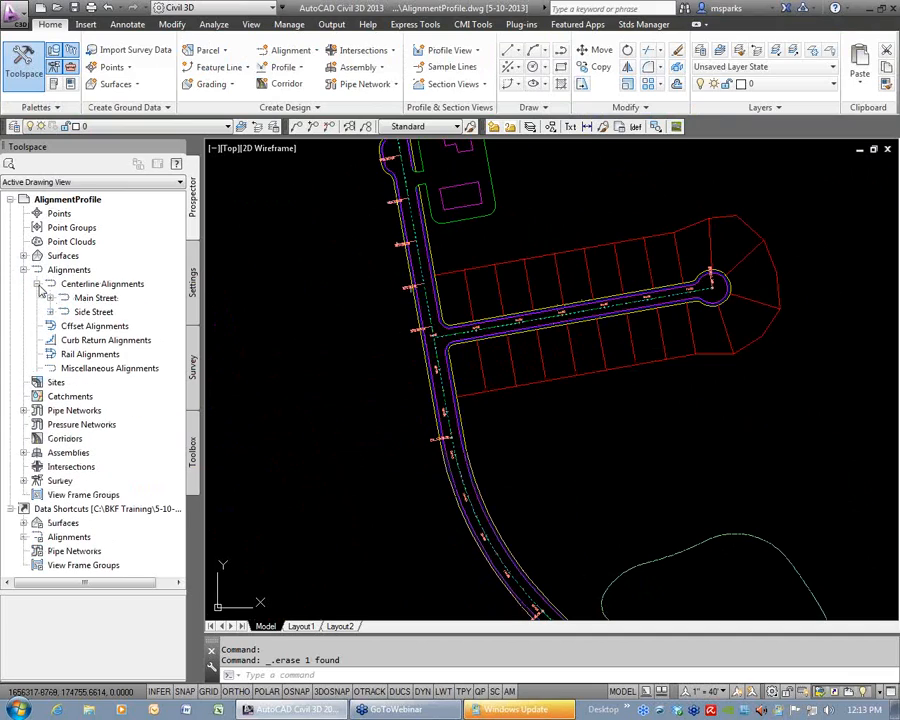
{"action": "left_click", "coordinate": [50, 312]}
{"action": "left_click", "coordinate": [50, 298]}
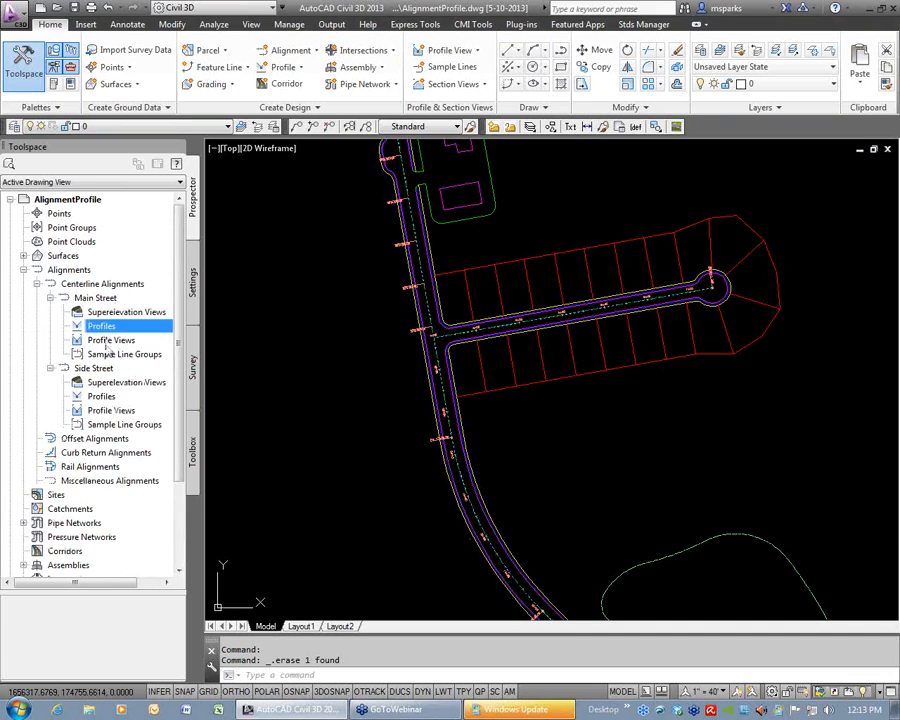
{"action": "left_click", "coordinate": [109, 411]}
{"action": "left_click", "coordinate": [112, 425]}
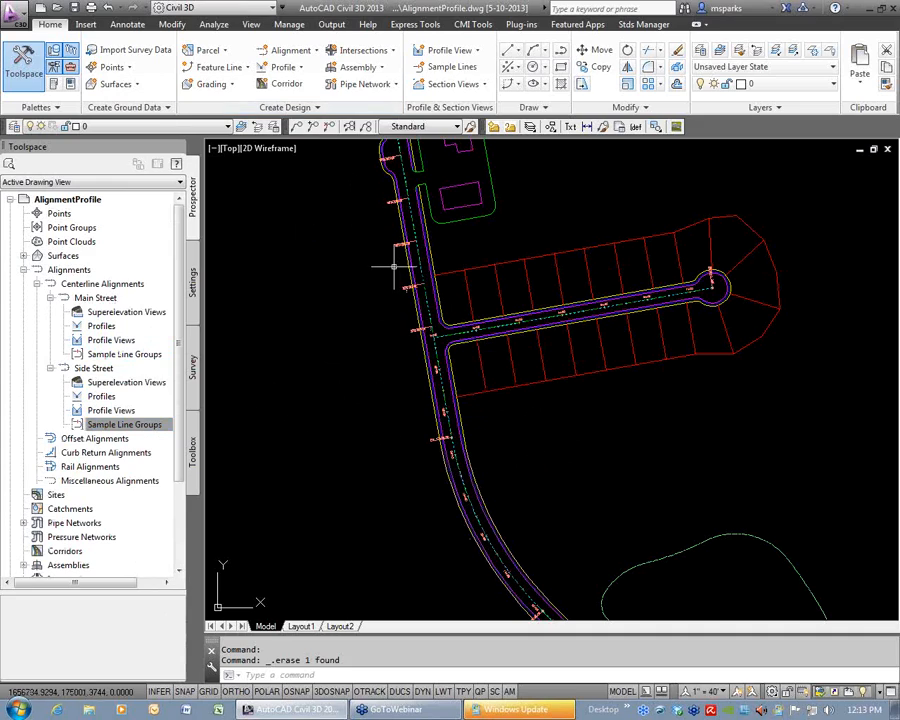
{"action": "middle_click_drag", "start_coordinate": [415, 236], "coordinate": [439, 375]}
{"action": "left_click", "coordinate": [284, 58]}
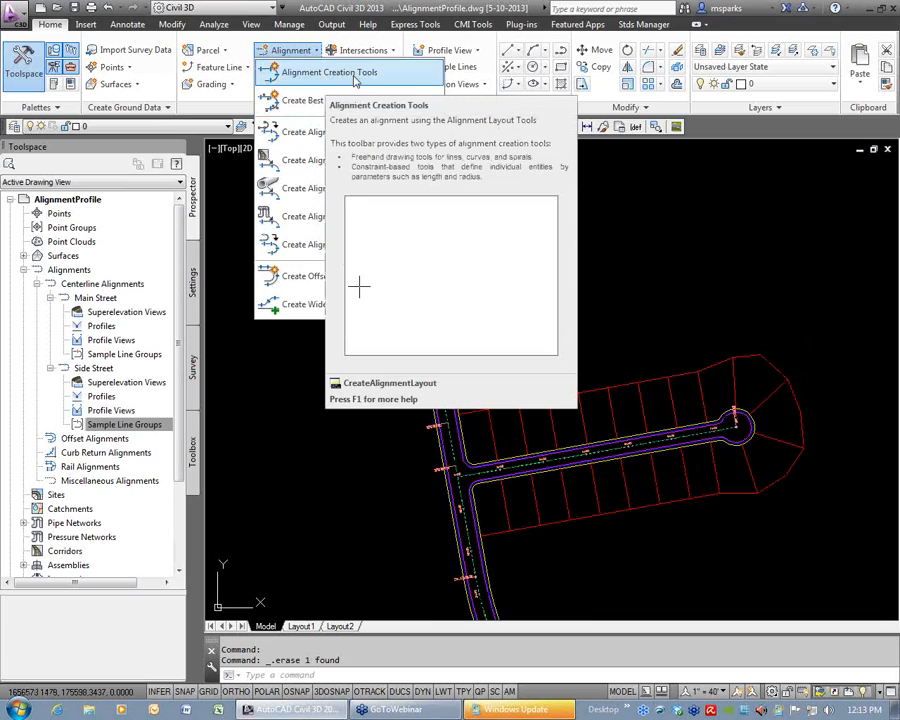
{"action": "left_click", "coordinate": [583, 580]}
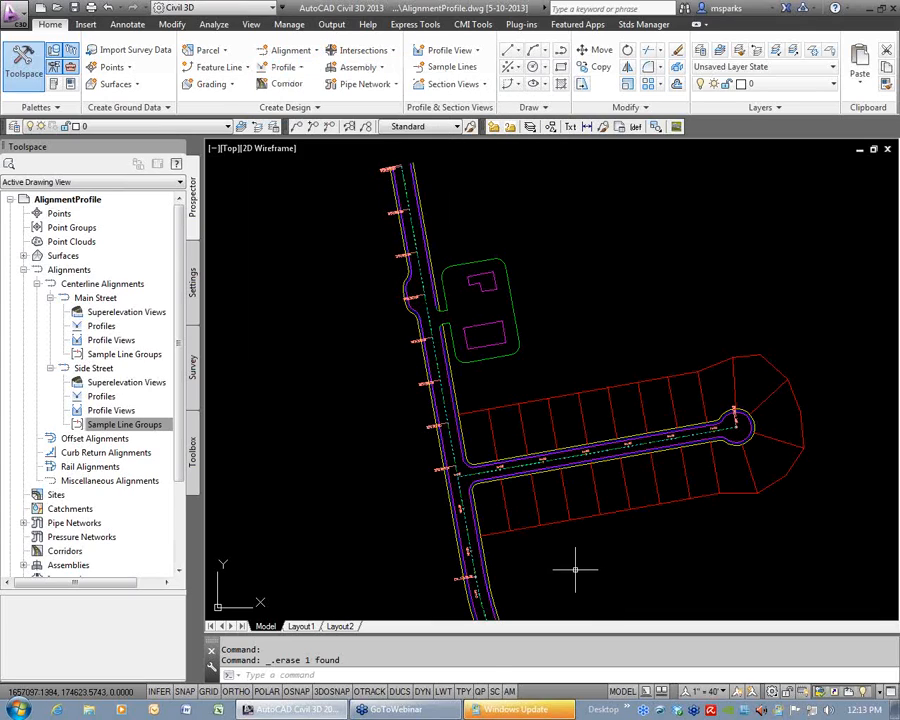
{"action": "left_click", "coordinate": [556, 555]}
{"action": "scroll", "coordinate": [554, 555], "scroll_direction": "down", "scroll_amount": 5}
{"action": "middle_click_drag", "start_coordinate": [554, 555], "coordinate": [511, 416]}
{"action": "scroll", "coordinate": [534, 438], "scroll_direction": "up", "scroll_amount": 10}
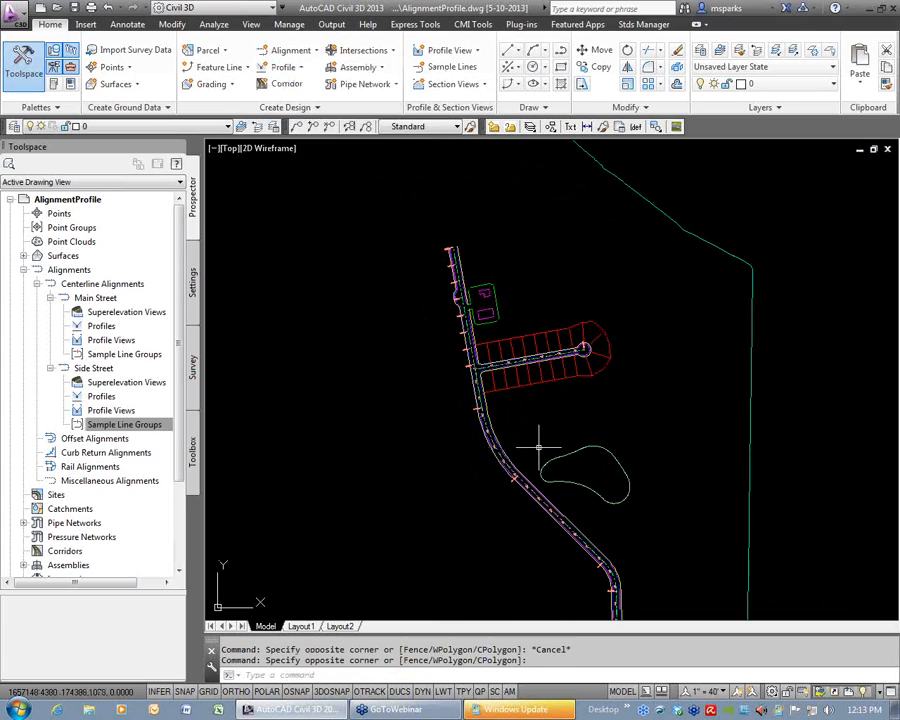
{"action": "key", "text": "Escape"}
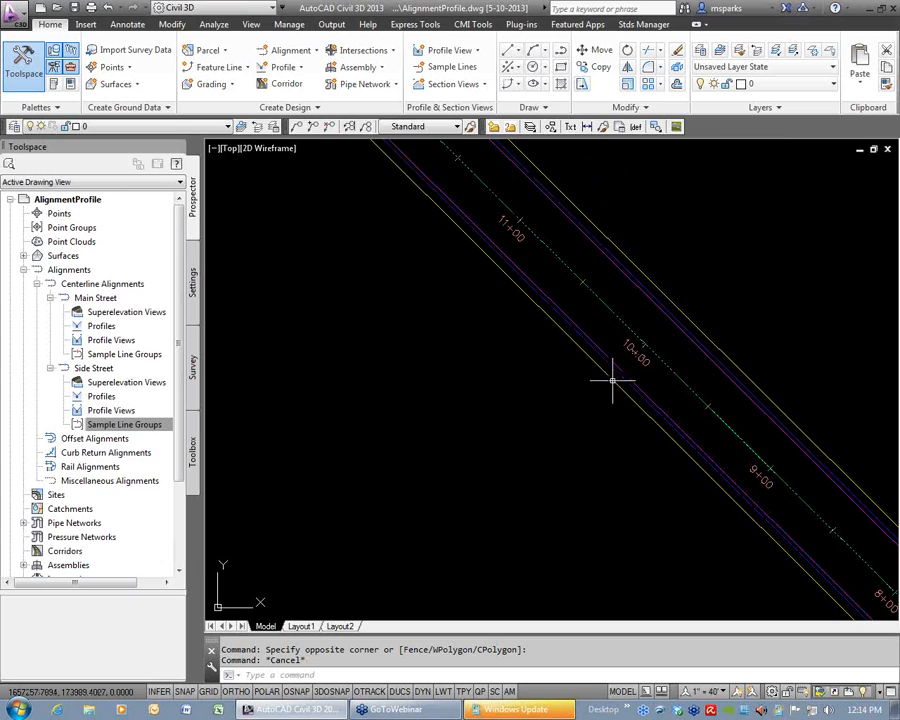
Display the Civil Transparent Commands toolbar and float it over the drawing beside Main Street.
{"action": "right_click", "coordinate": [733, 132]}
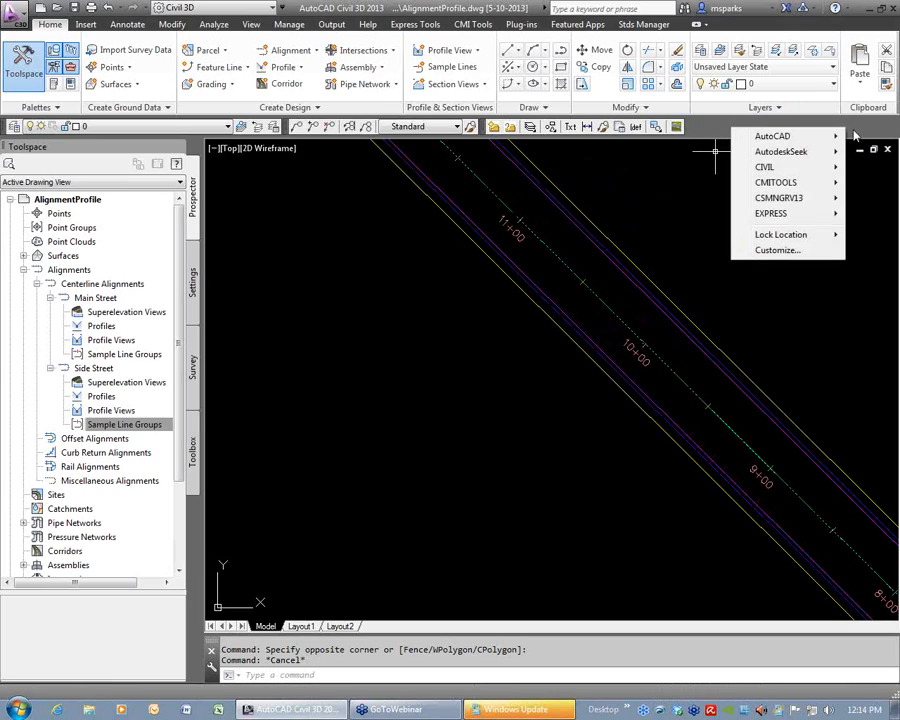
{"action": "mouse_move", "coordinate": [782, 200]}
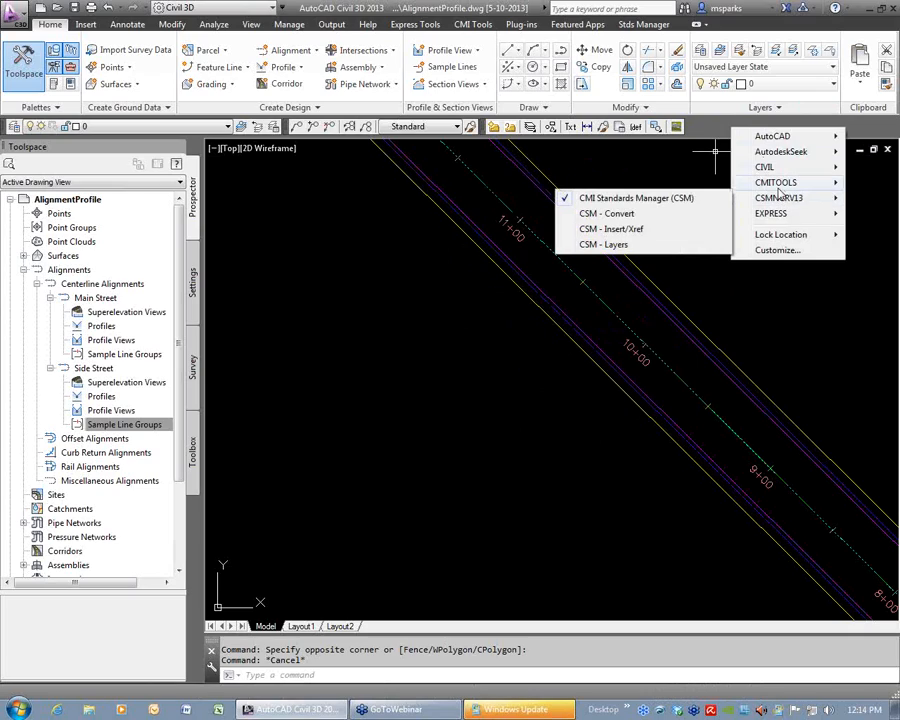
{"action": "mouse_move", "coordinate": [787, 170]}
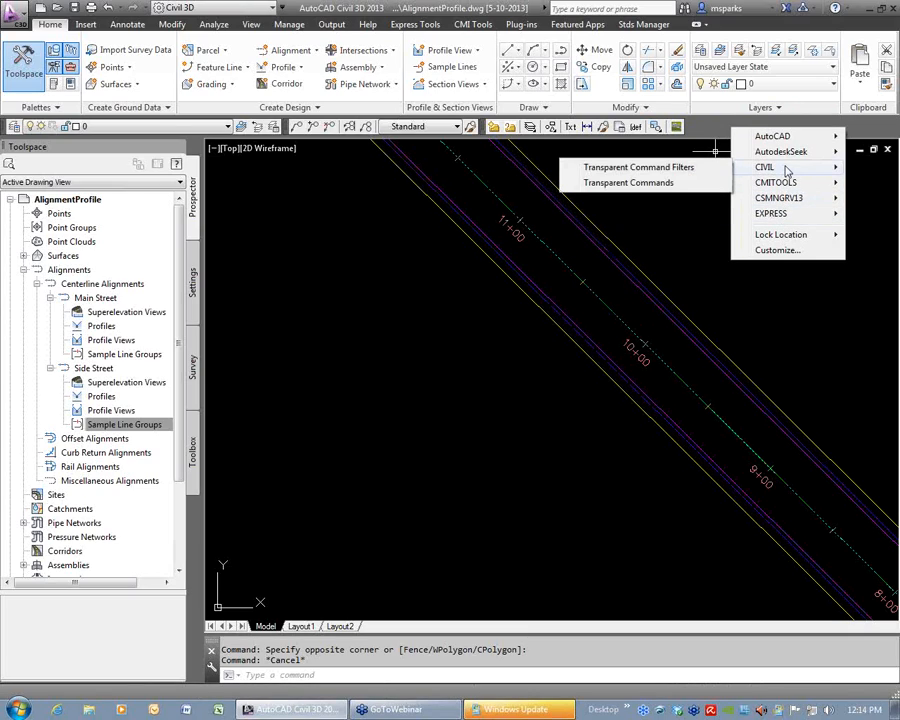
{"action": "left_click", "coordinate": [648, 184]}
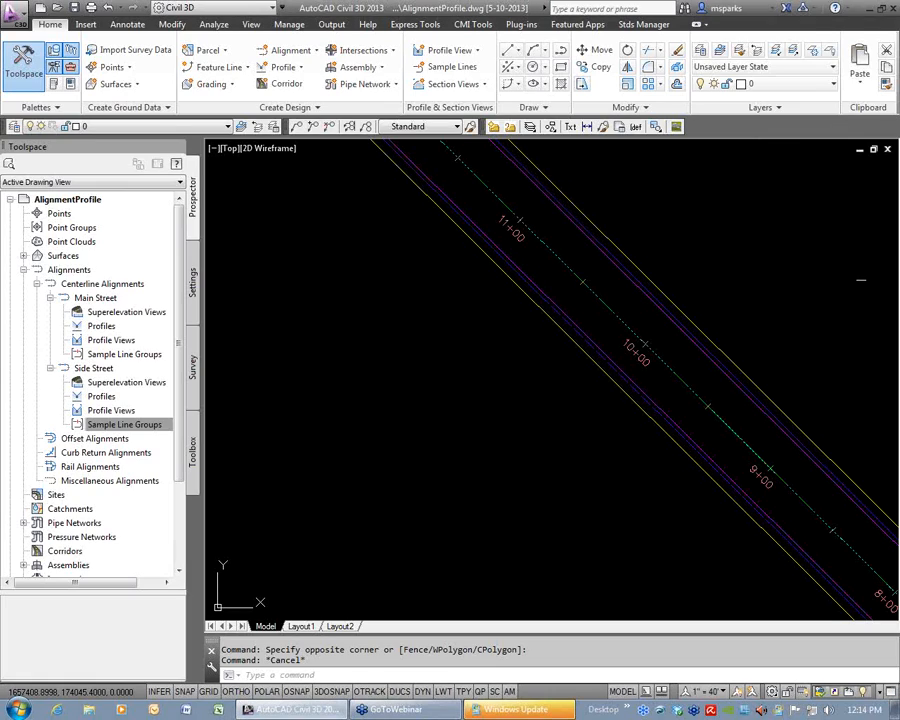
{"action": "mouse_move", "coordinate": [893, 263]}
{"action": "left_mouse_down"}
{"action": "mouse_move", "coordinate": [897, 240]}
{"action": "mouse_move", "coordinate": [337, 228]}
{"action": "left_mouse_up"}
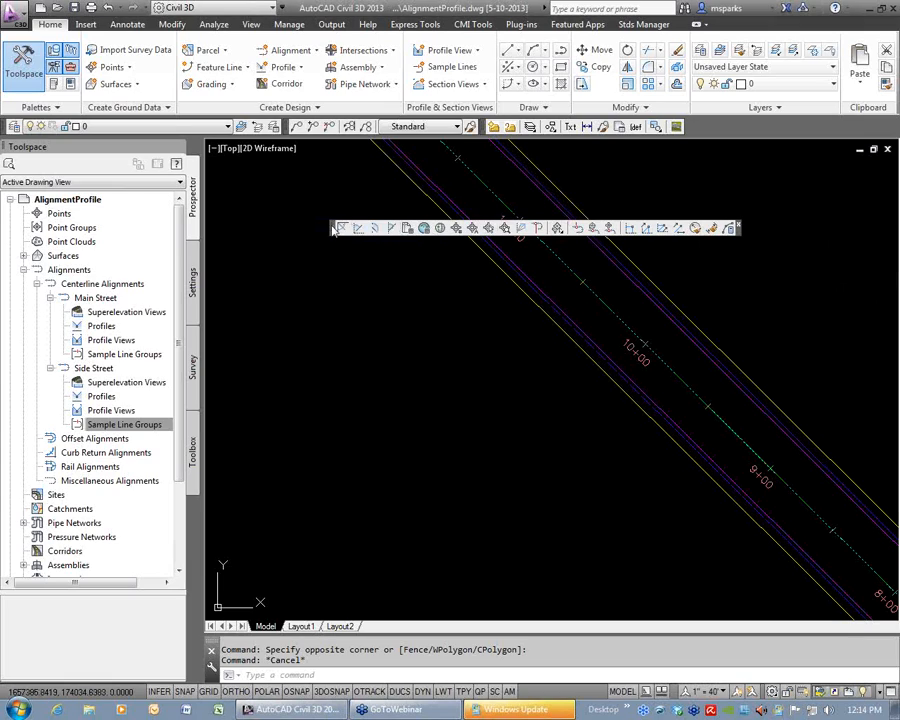
{"action": "left_click_drag", "start_coordinate": [330, 232], "coordinate": [318, 244]}
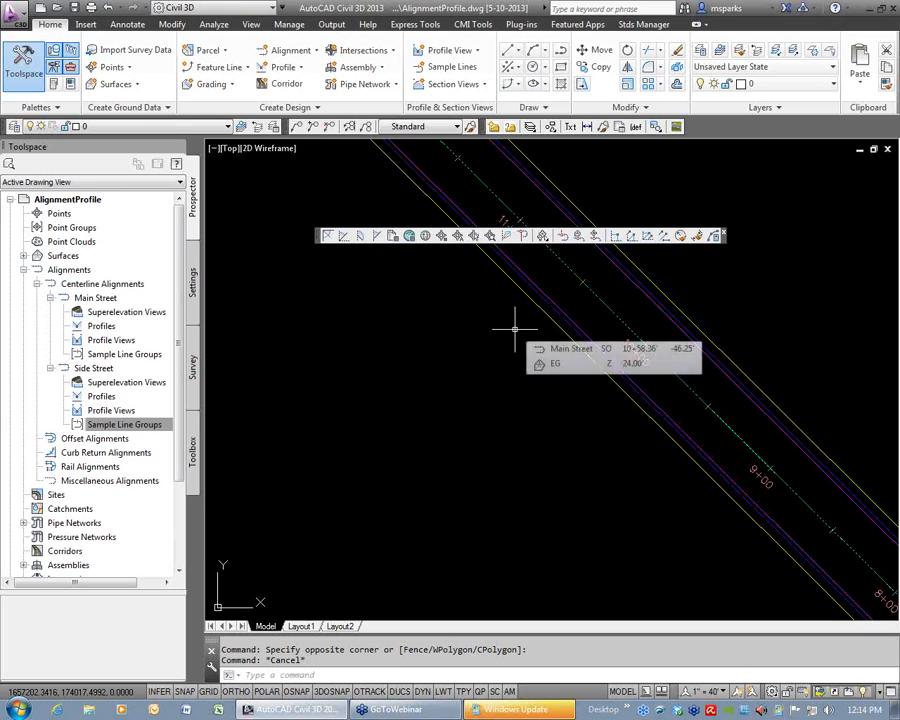
Draw a line from a free point southwest of Main Street to station 1075 at offset -40, using the Station Offset transparent command.
{"action": "type", "text": "l"}
{"action": "key", "text": "Return"}
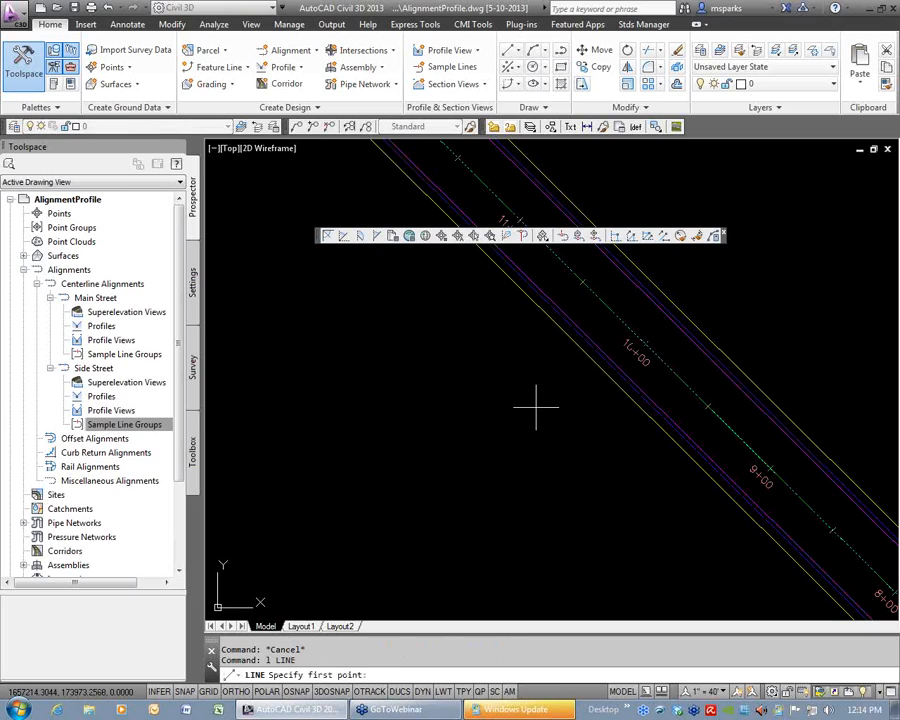
{"action": "left_click", "coordinate": [494, 516]}
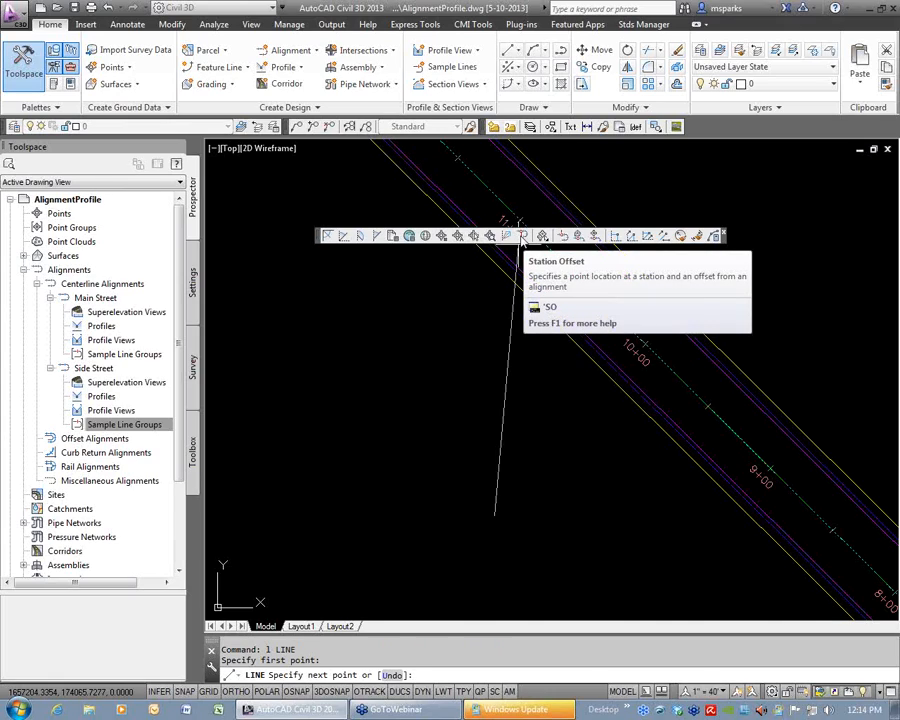
{"action": "left_click", "coordinate": [521, 236]}
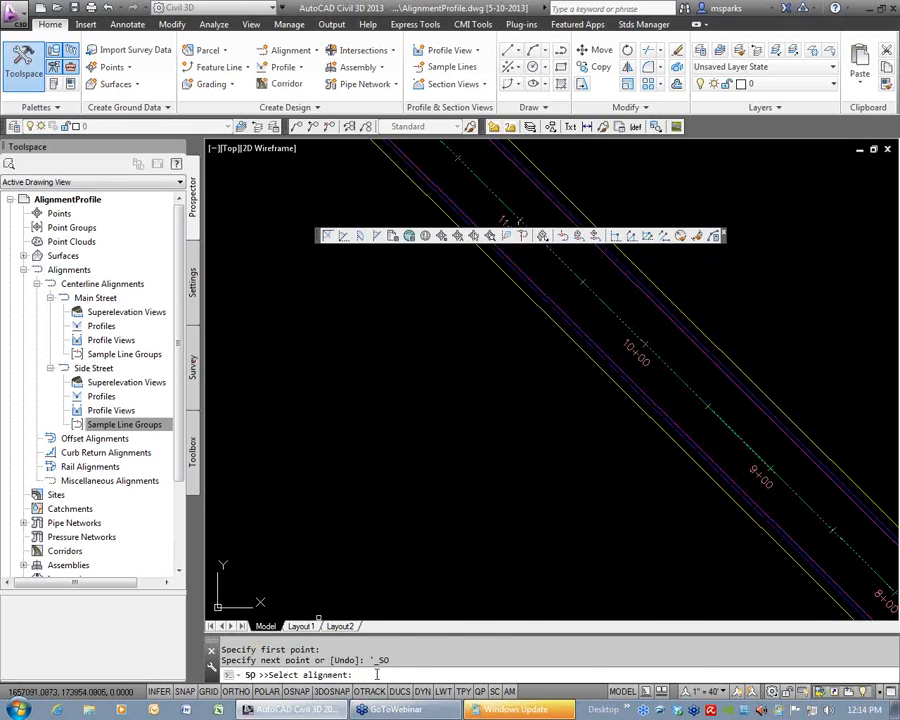
{"action": "left_click", "coordinate": [593, 293]}
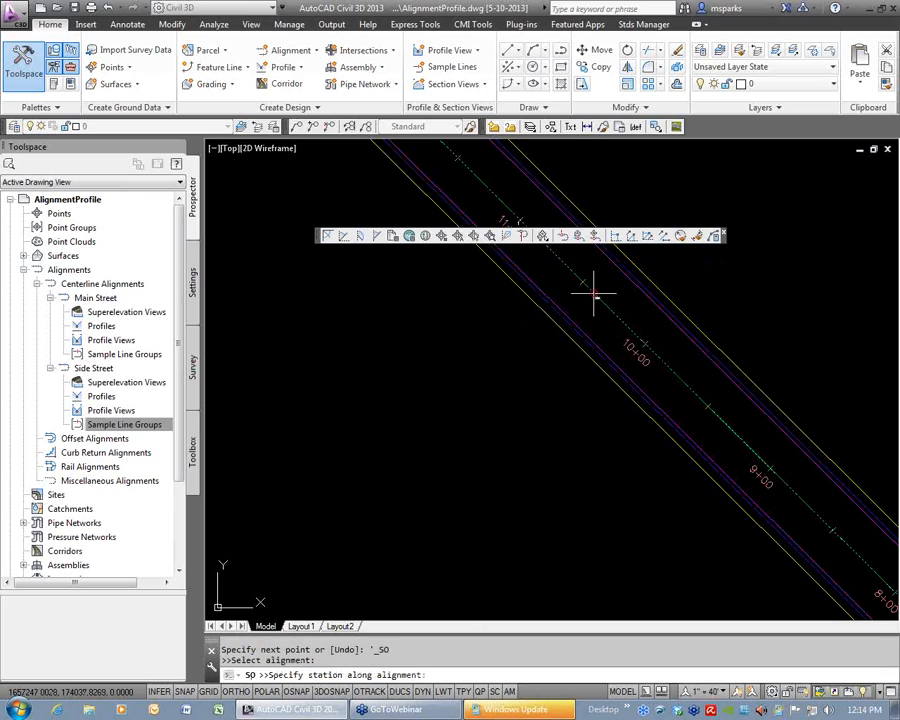
{"action": "type", "text": "1075"}
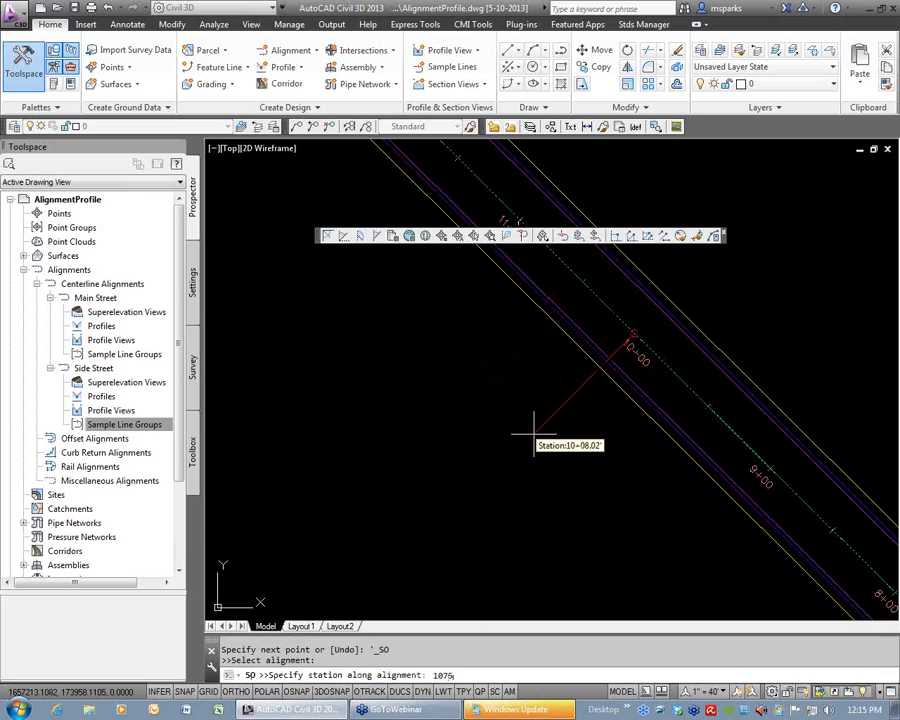
{"action": "key", "text": "Return"}
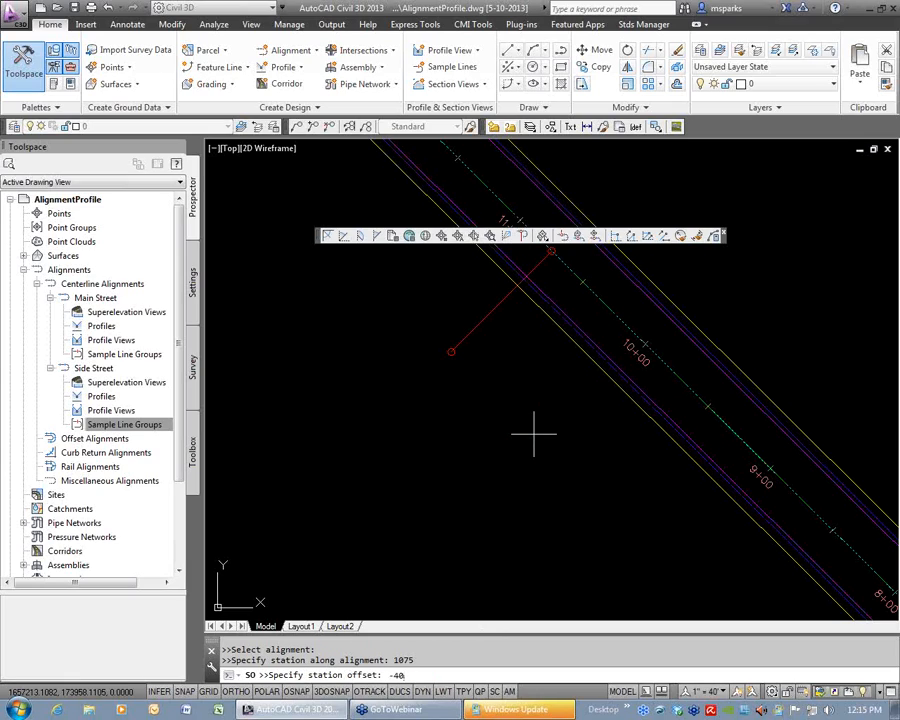
{"action": "key", "text": "Return"}
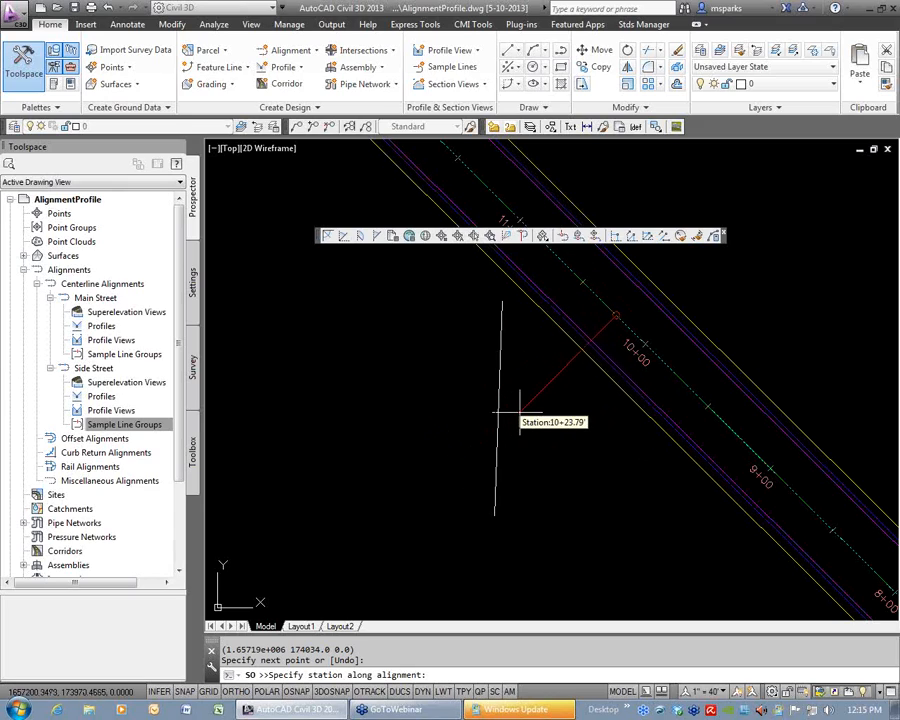
End the line command and erase the line drawn to the Main Street station offset.
{"action": "key", "text": "Escape"}
{"action": "key", "text": "Escape"}
{"action": "key", "text": "Escape"}
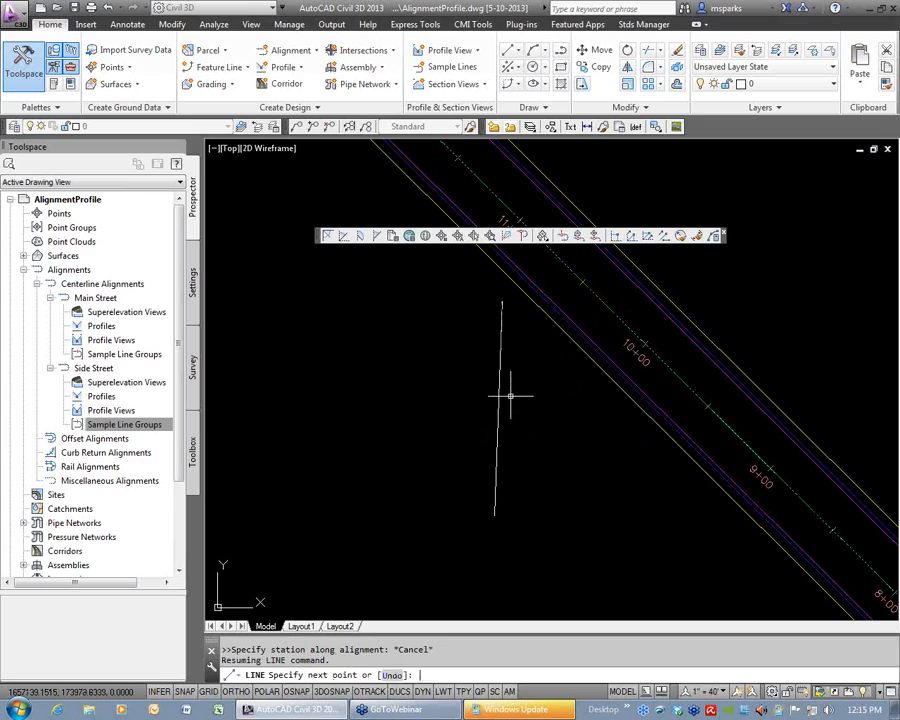
{"action": "left_click", "coordinate": [522, 395]}
{"action": "left_click", "coordinate": [490, 386]}
{"action": "type", "text": "e"}
{"action": "key", "text": "Return"}
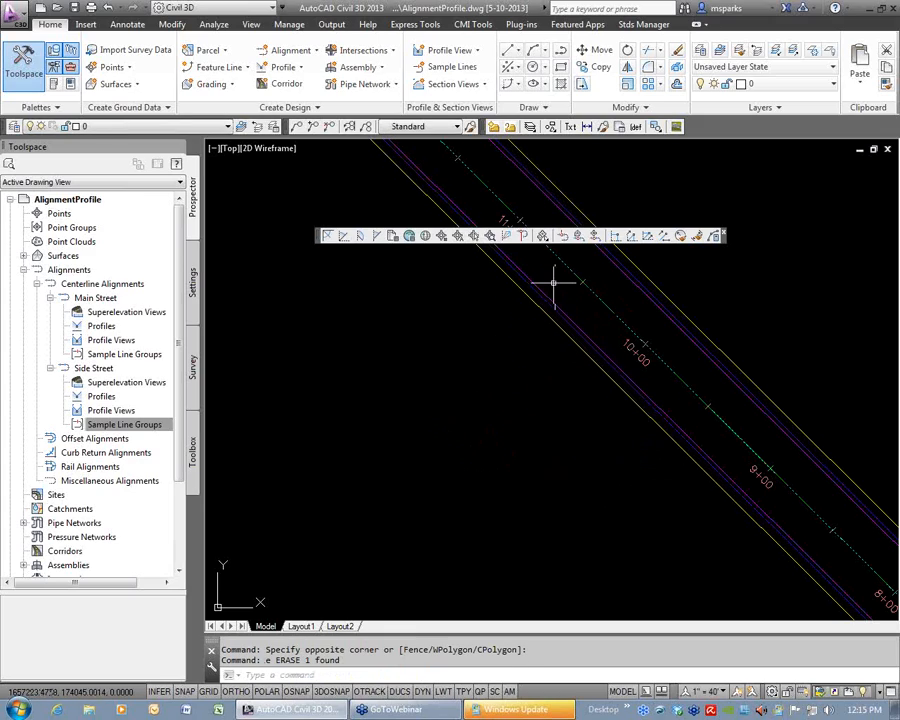
Dock the Transparent Commands toolbar at the edge of the drawing area.
{"action": "mouse_move", "coordinate": [318, 240]}
{"action": "left_mouse_down"}
{"action": "mouse_move", "coordinate": [864, 191]}
{"action": "mouse_move", "coordinate": [872, 151]}
{"action": "mouse_move", "coordinate": [893, 160]}
{"action": "left_mouse_up"}
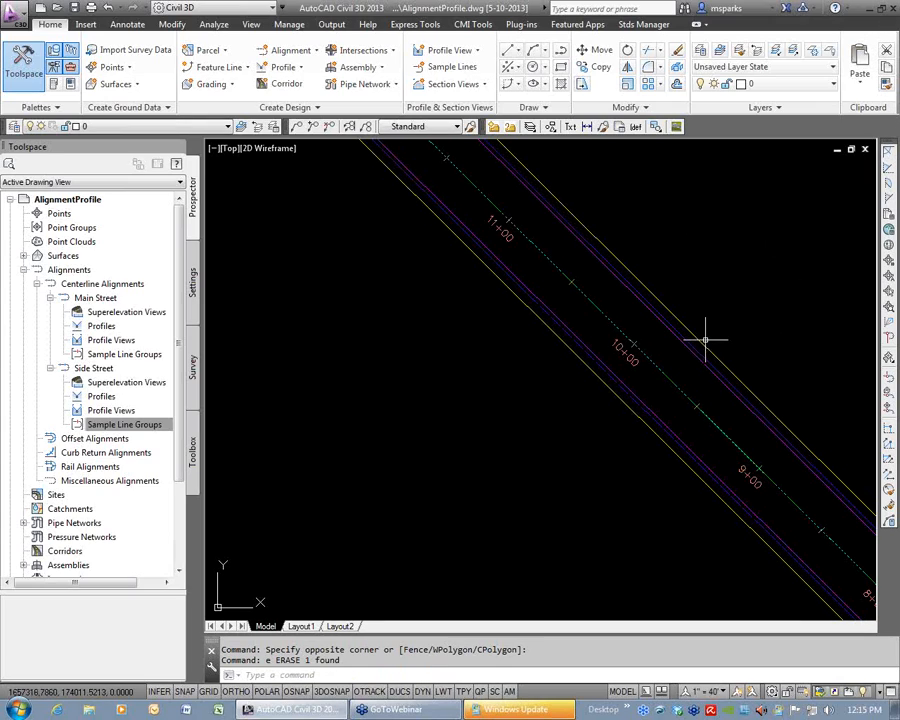
Create a centerline layout alignment named Offset with starting station 1+00 and the Major Minor and Geometry Points label set.
{"action": "left_click", "coordinate": [289, 54]}
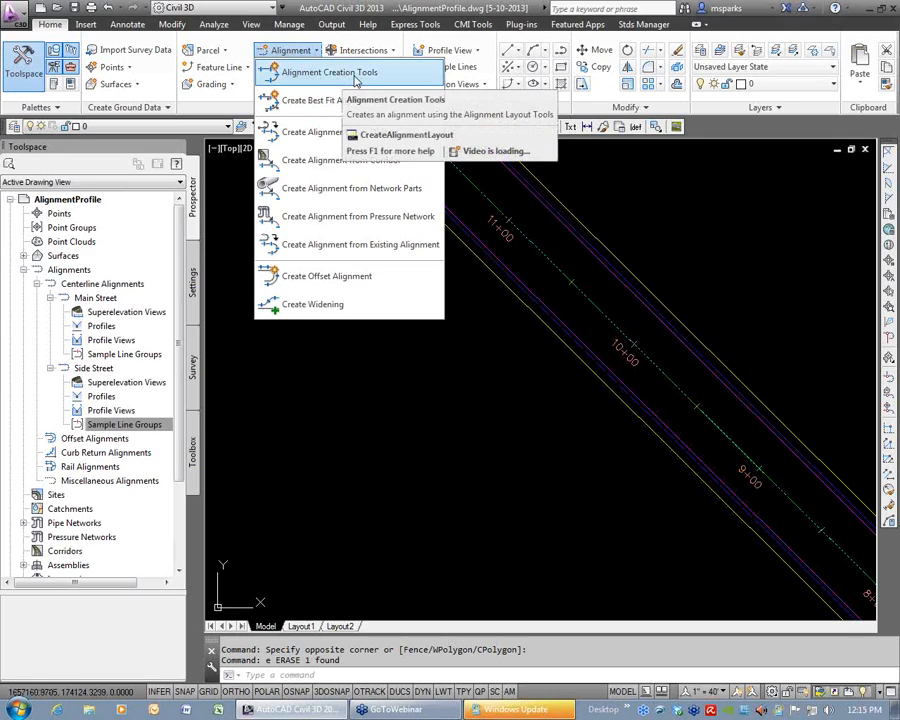
{"action": "left_click", "coordinate": [355, 80]}
{"action": "left_click_drag", "start_coordinate": [468, 149], "coordinate": [389, 197]}
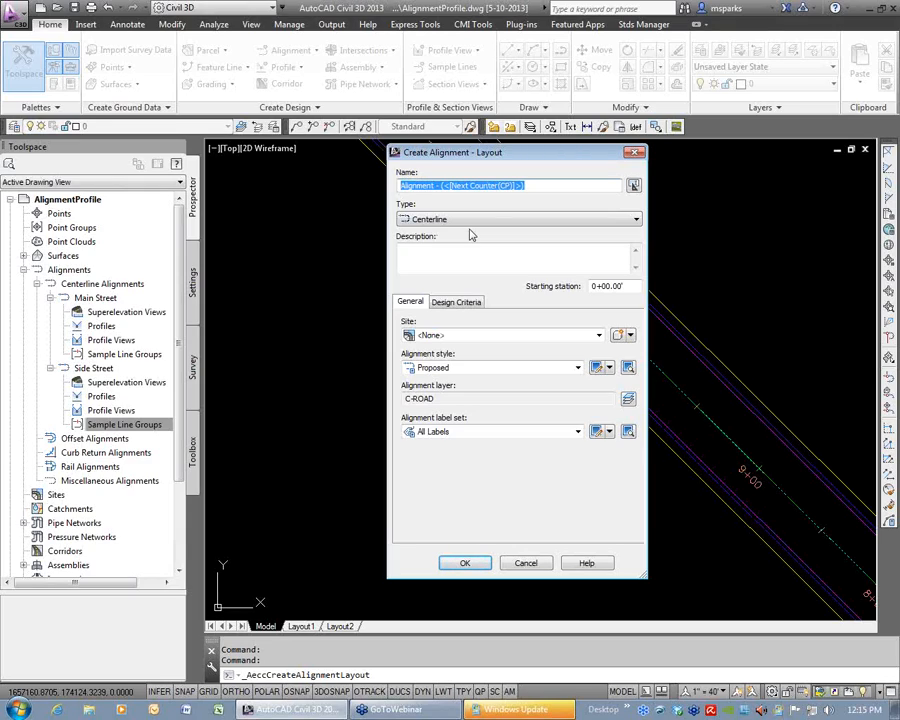
{"action": "type", "text": "Offset"}
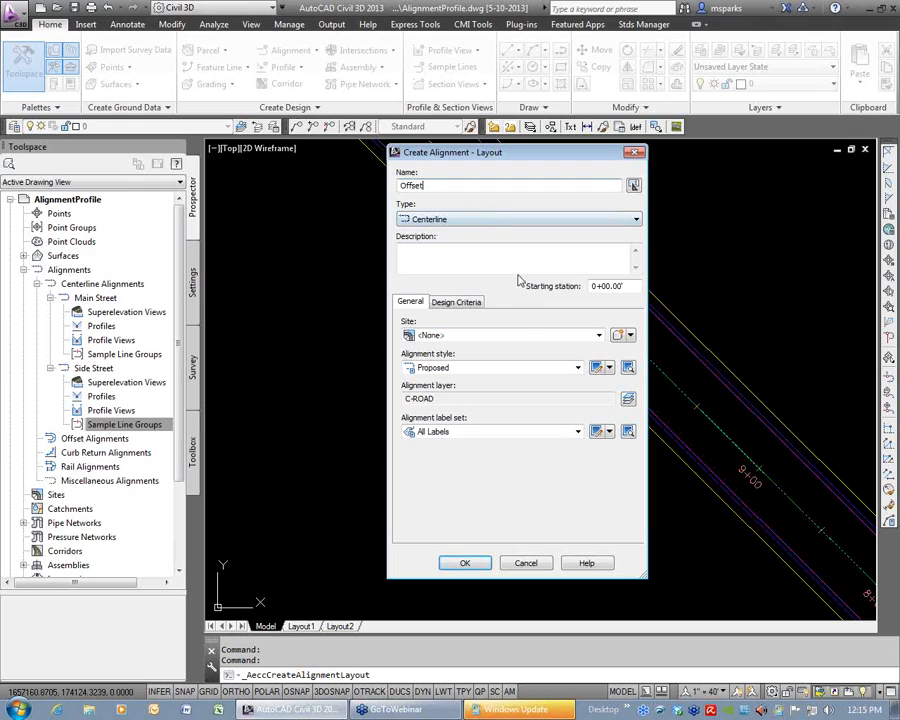
{"action": "left_click_drag", "start_coordinate": [597, 286], "coordinate": [586, 290]}
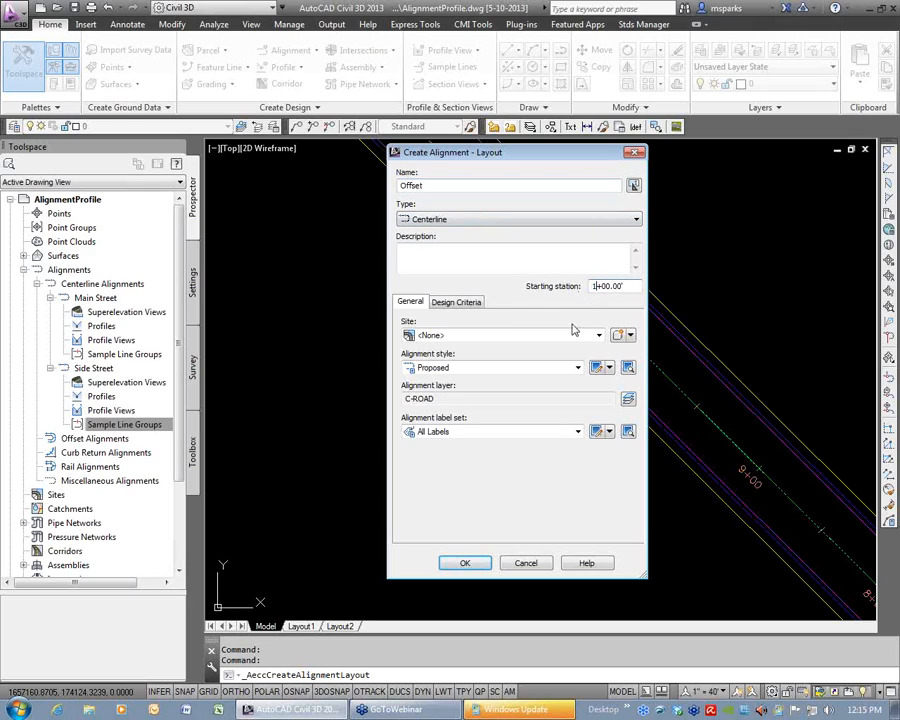
{"action": "left_click", "coordinate": [466, 431]}
{"action": "left_click", "coordinate": [462, 476]}
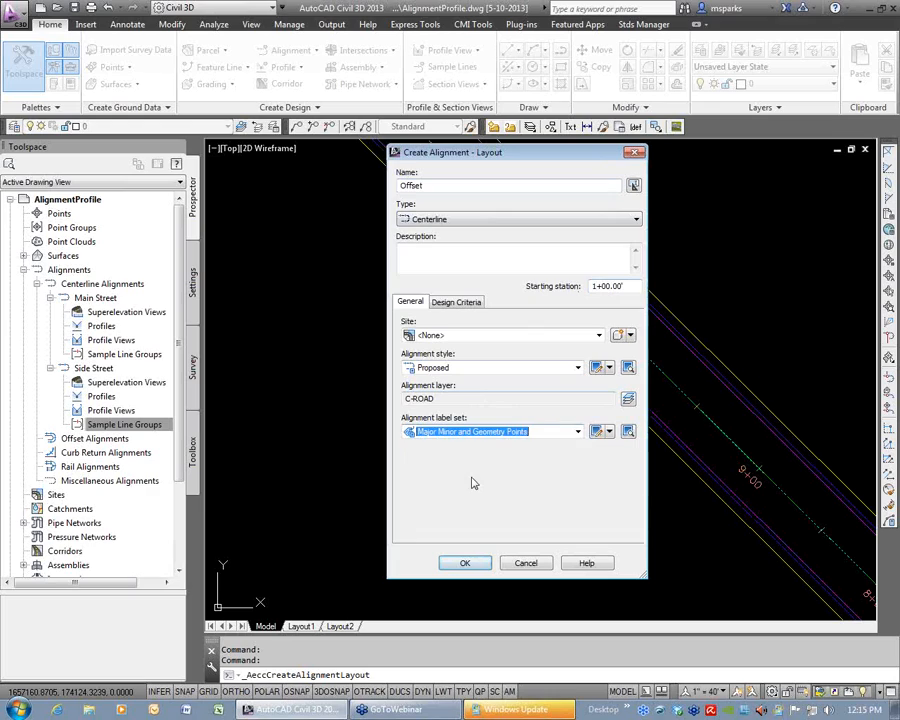
{"action": "left_click", "coordinate": [449, 307]}
{"action": "left_click", "coordinate": [420, 308]}
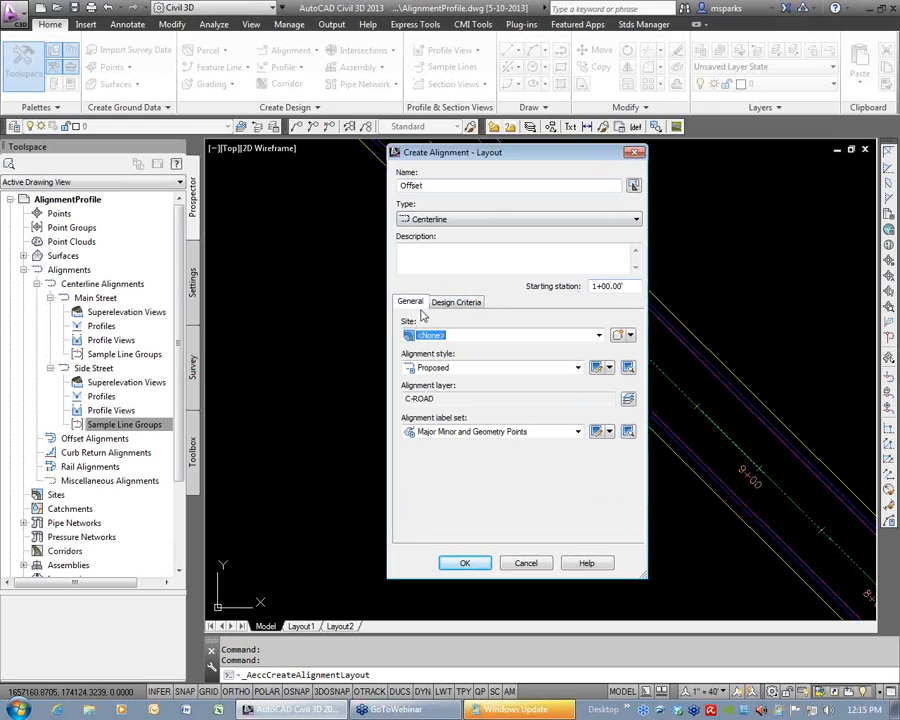
{"action": "left_click", "coordinate": [465, 563]}
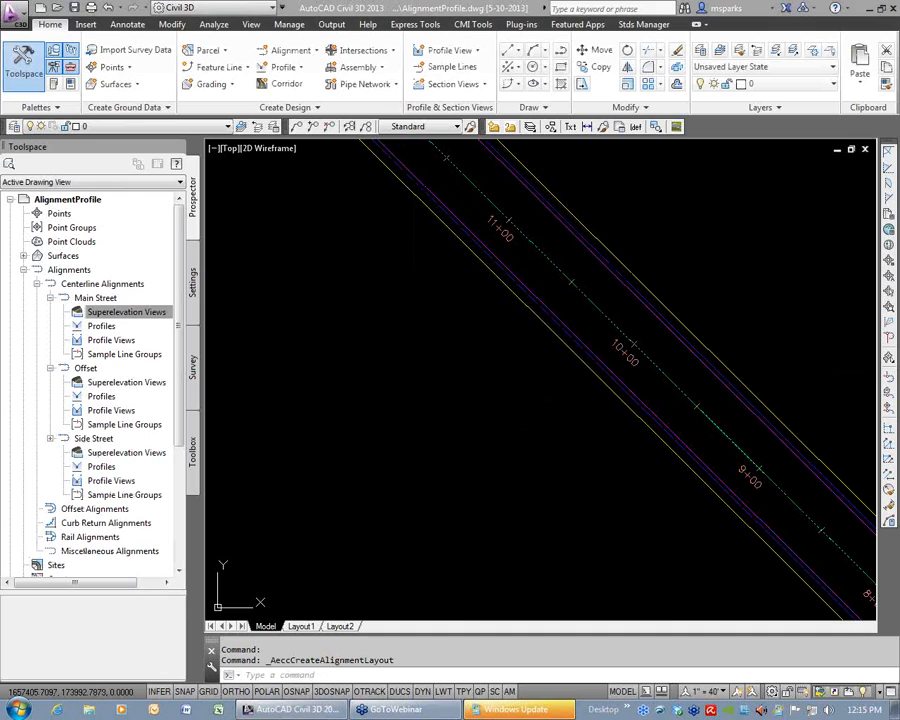
Review the line, curve and spiral options available in the Alignment Layout Tools for Offset.
{"action": "left_click_drag", "start_coordinate": [359, 291], "coordinate": [147, 166]}
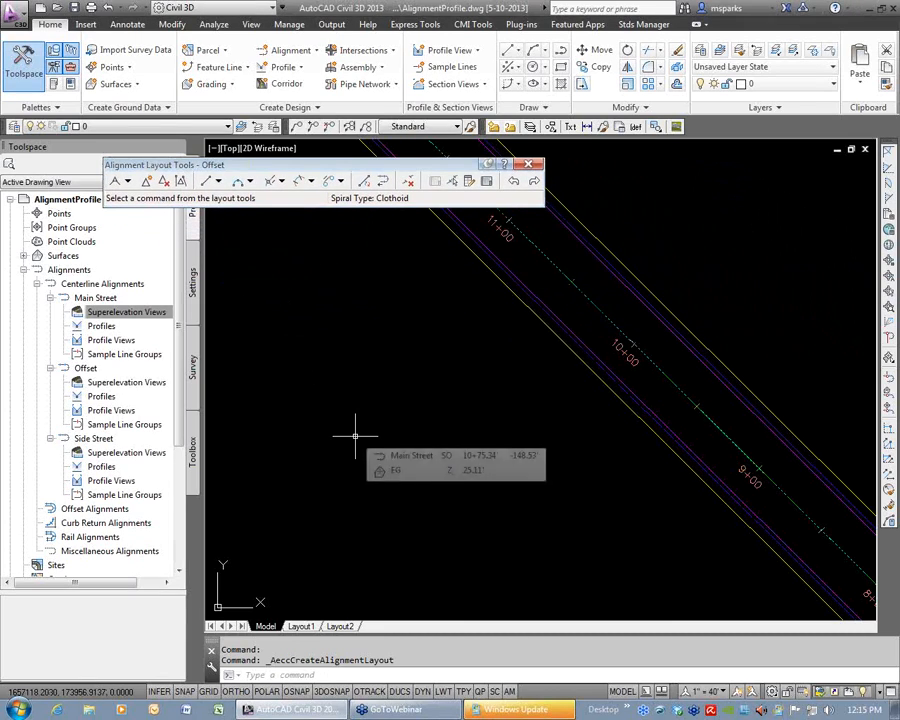
{"action": "left_click", "coordinate": [218, 181]}
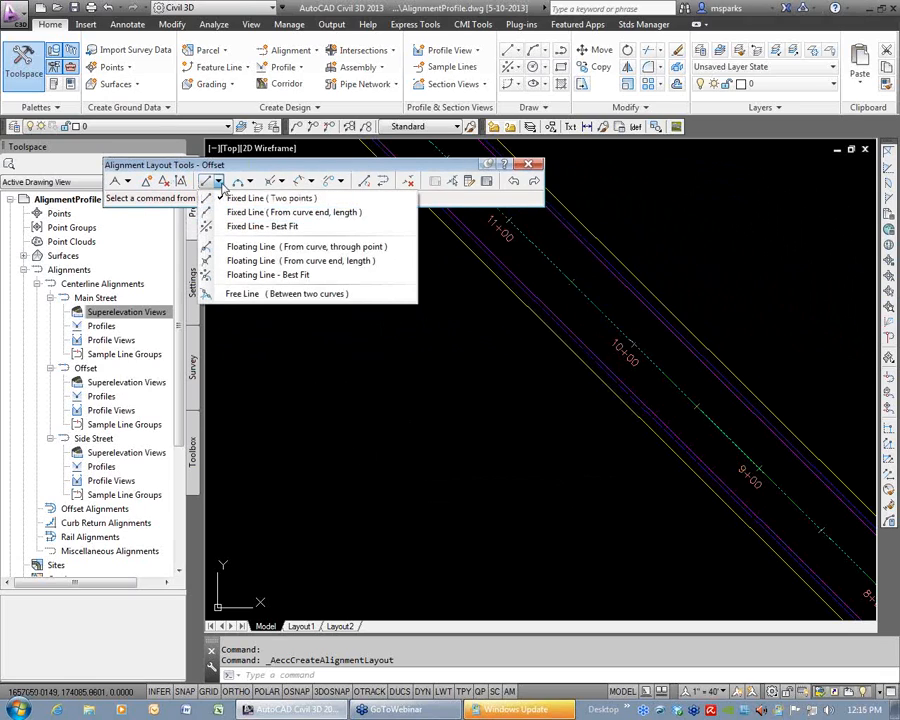
{"action": "left_click", "coordinate": [250, 181]}
{"action": "left_click", "coordinate": [250, 181]}
{"action": "left_click", "coordinate": [282, 181]}
{"action": "left_click", "coordinate": [310, 181]}
{"action": "left_click", "coordinate": [341, 181]}
{"action": "left_click", "coordinate": [557, 466]}
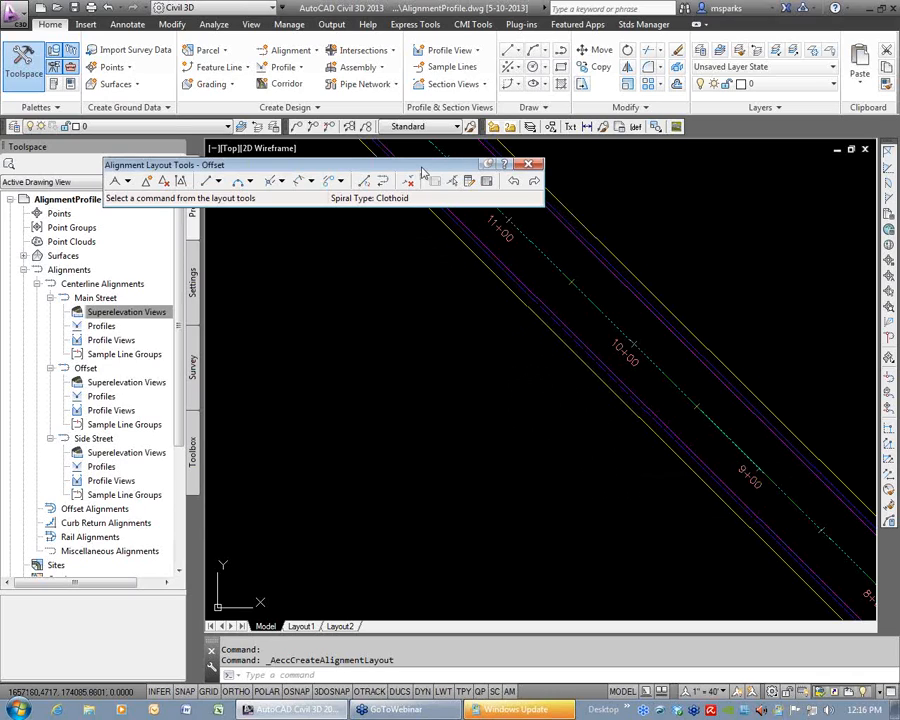
{"action": "left_click_drag", "start_coordinate": [421, 166], "coordinate": [545, 135]}
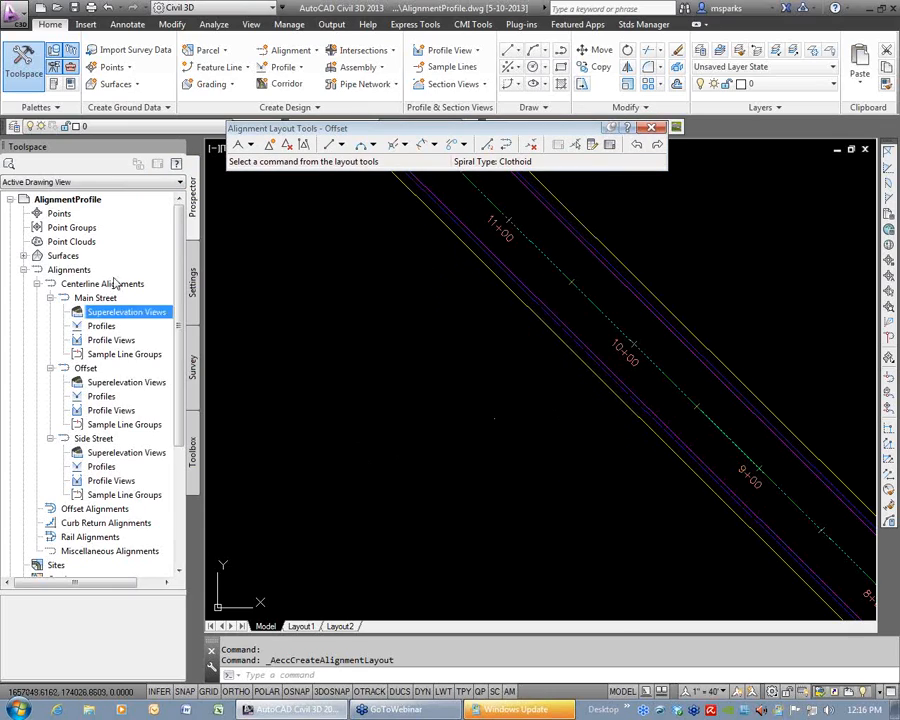
Collapse Main Street and Side Street under the centerline alignments in Prospector, keeping Offset expanded.
{"action": "left_click", "coordinate": [51, 298]}
{"action": "left_click", "coordinate": [51, 312]}
{"action": "left_click", "coordinate": [51, 326]}
{"action": "left_click", "coordinate": [51, 312]}
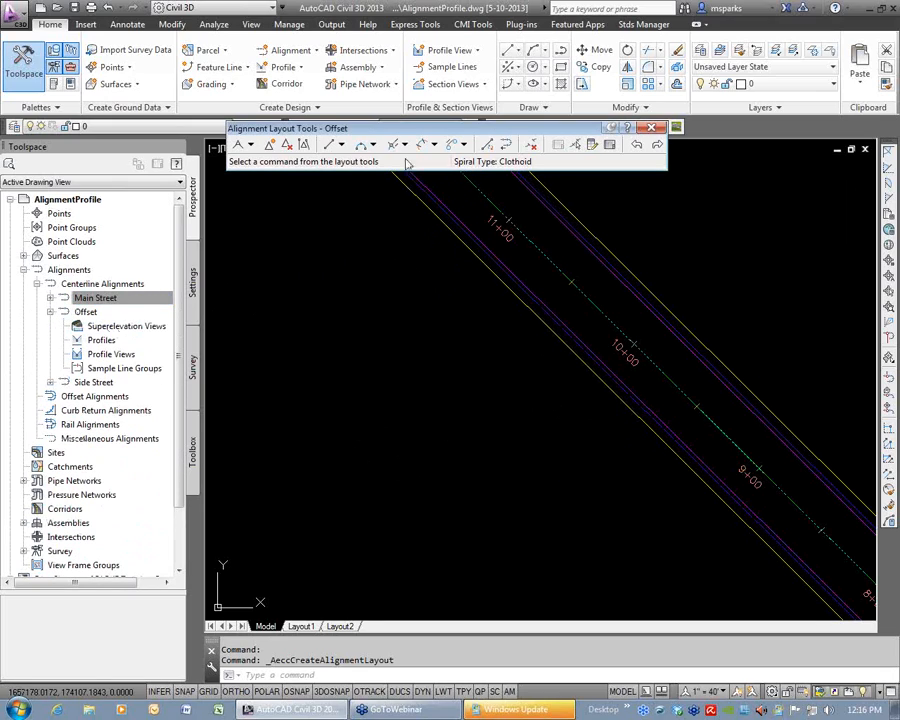
Start a tangent without curves for Offset at station 1075 and offset 0 from the Main Street alignment.
{"action": "left_click", "coordinate": [251, 146]}
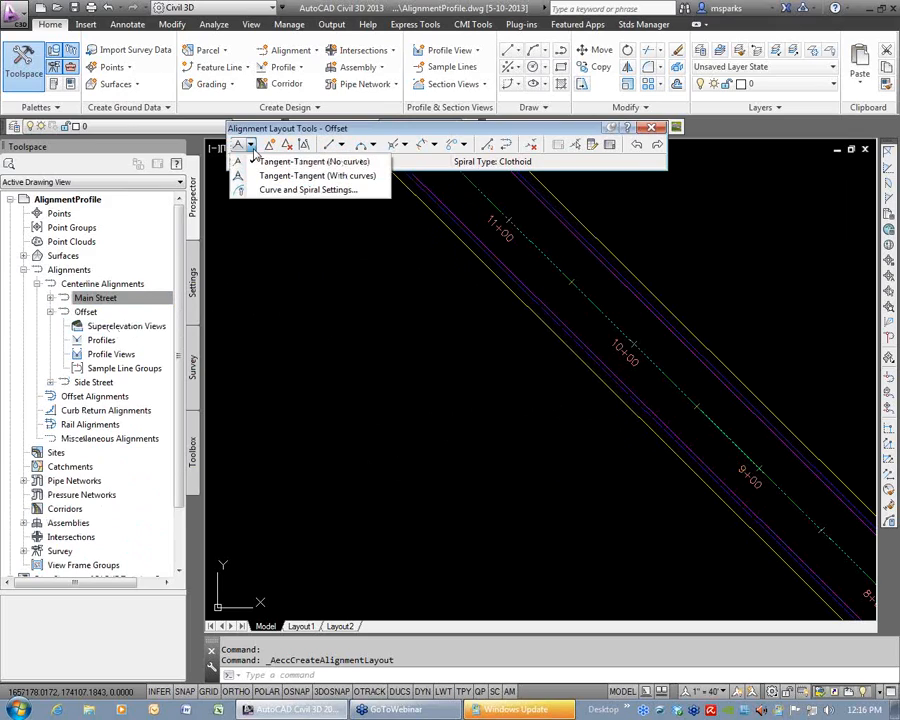
{"action": "left_click", "coordinate": [304, 162]}
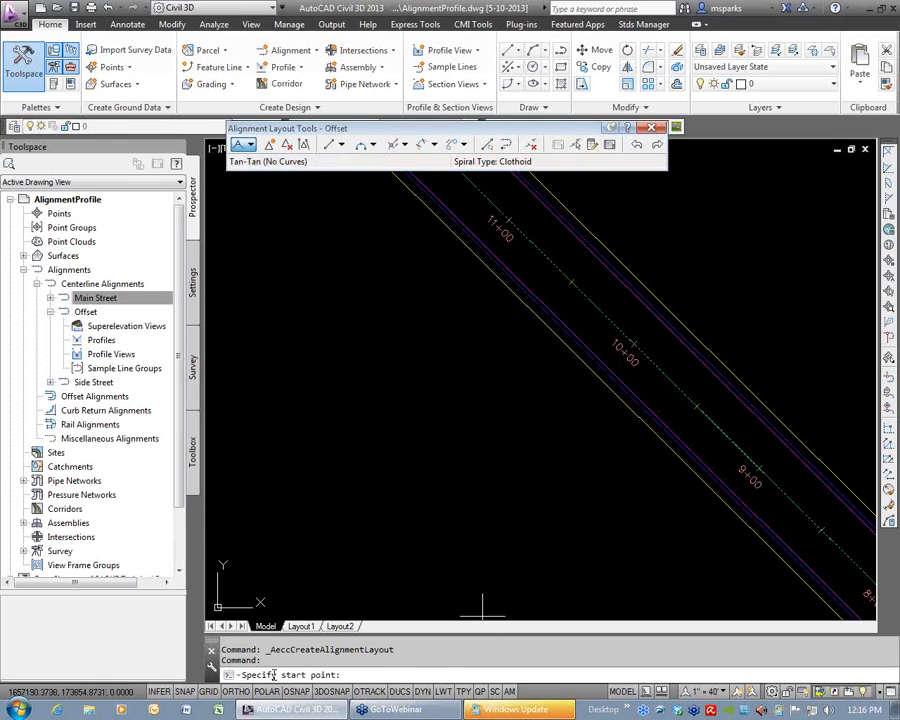
{"action": "left_click", "coordinate": [890, 338]}
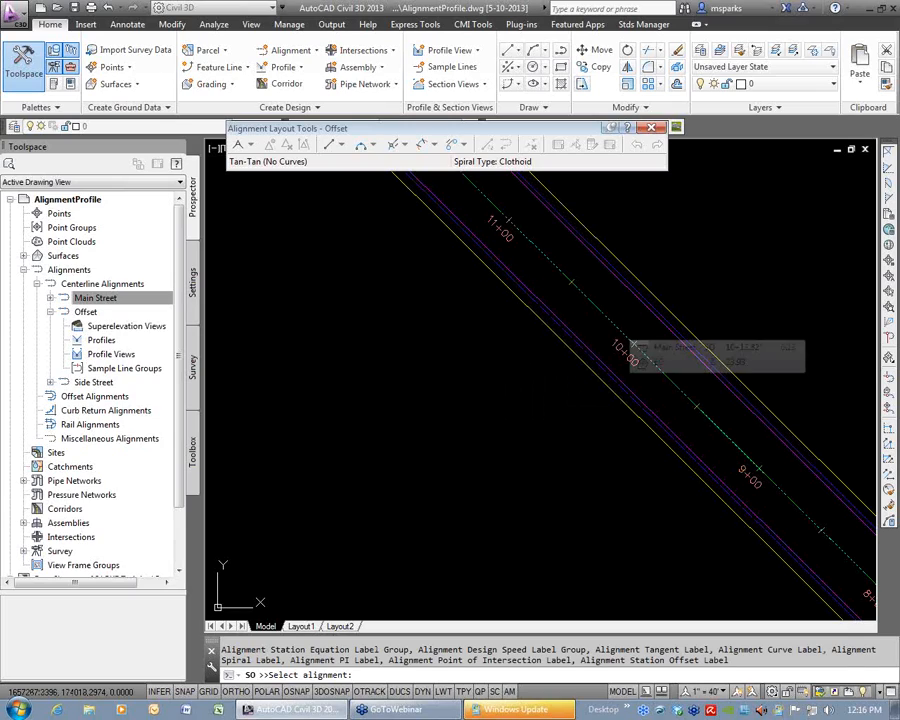
{"action": "left_click", "coordinate": [595, 305]}
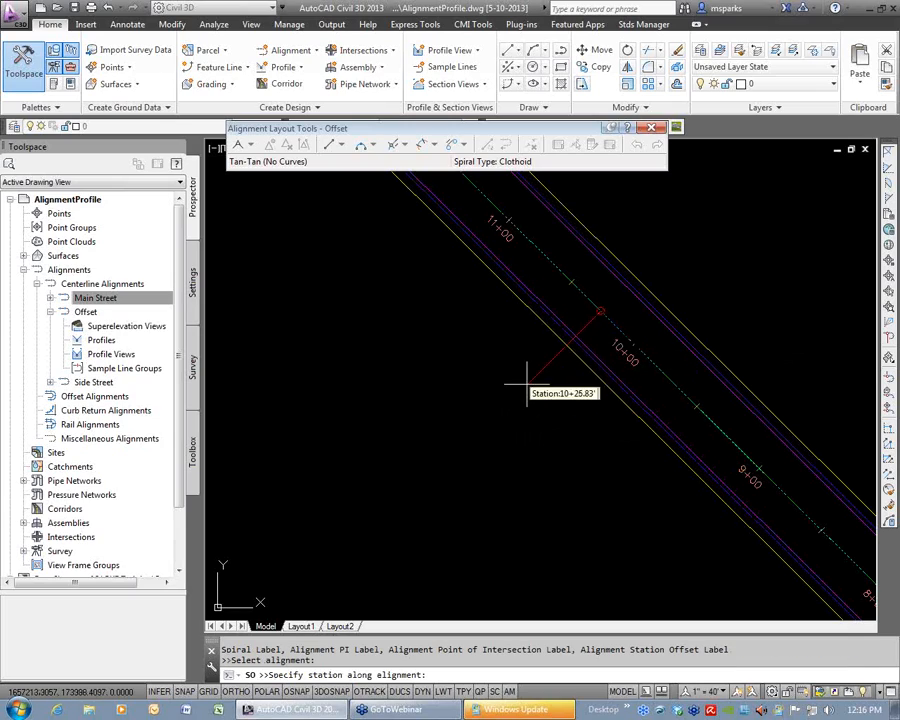
{"action": "type", "text": "1075"}
{"action": "key", "text": "Return"}
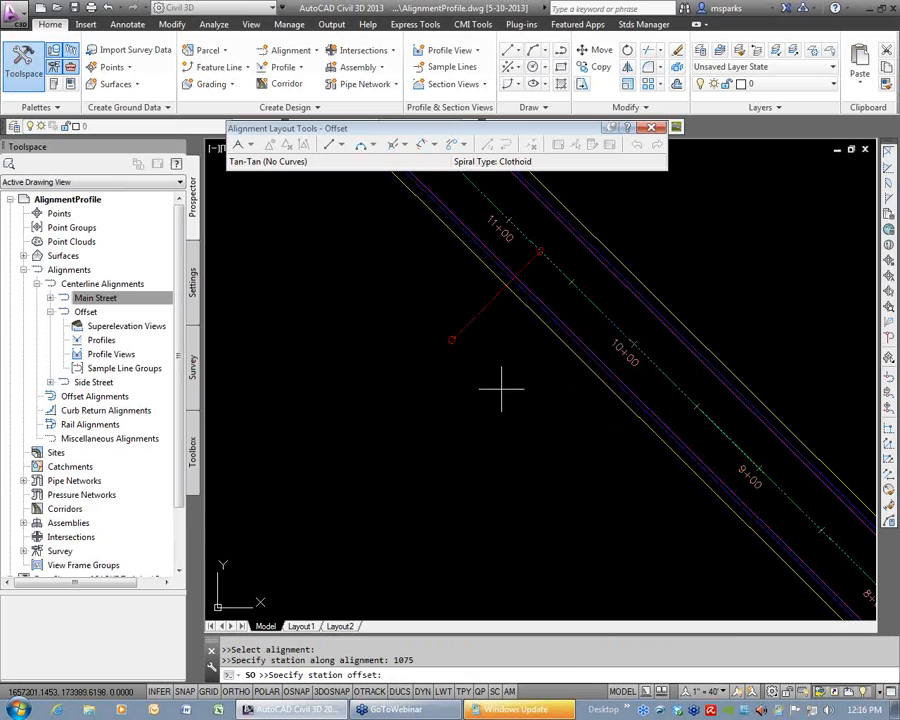
{"action": "type", "text": "0"}
{"action": "key", "text": "Return"}
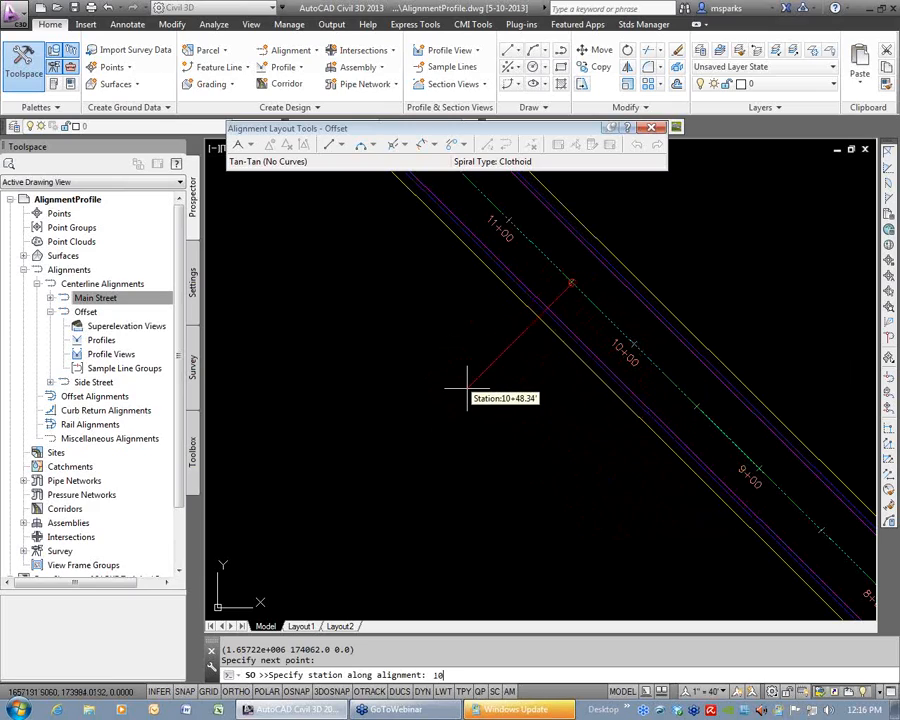
End the Offset tangent at station 1075 with an offset of -100 from Main Street, and finish the layout command.
{"action": "type", "text": "1075"}
{"action": "key", "text": "Return"}
{"action": "type", "text": "375"}
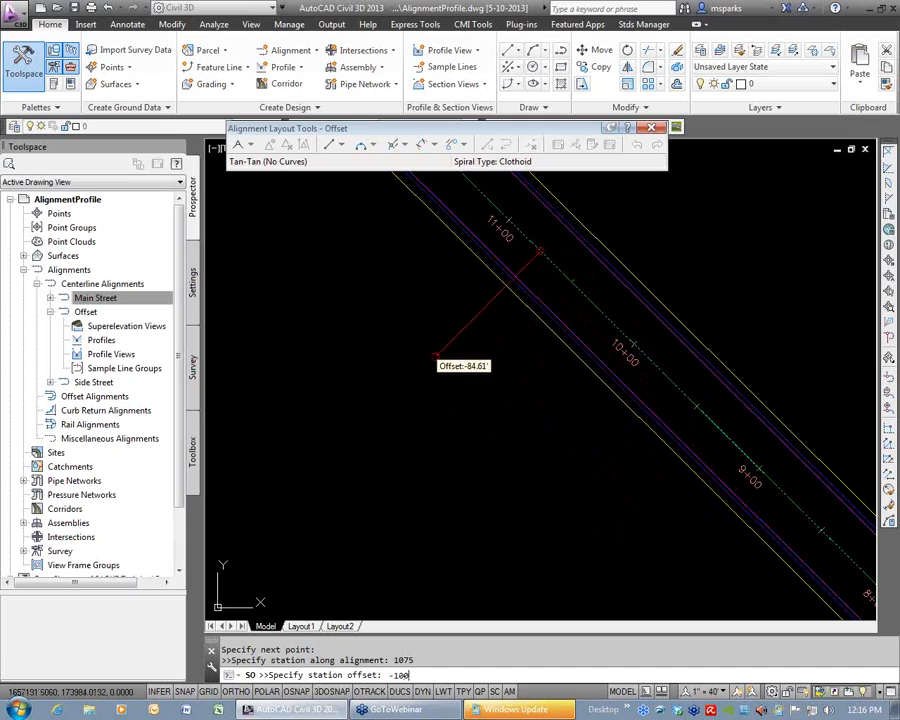
{"action": "key", "text": "Return"}
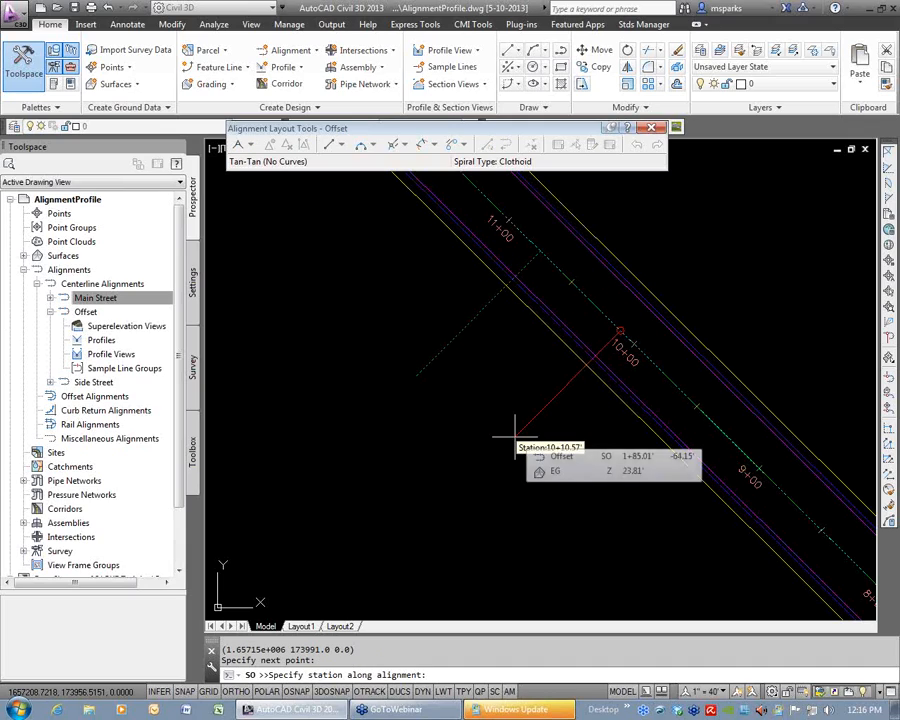
{"action": "key", "text": "Escape"}
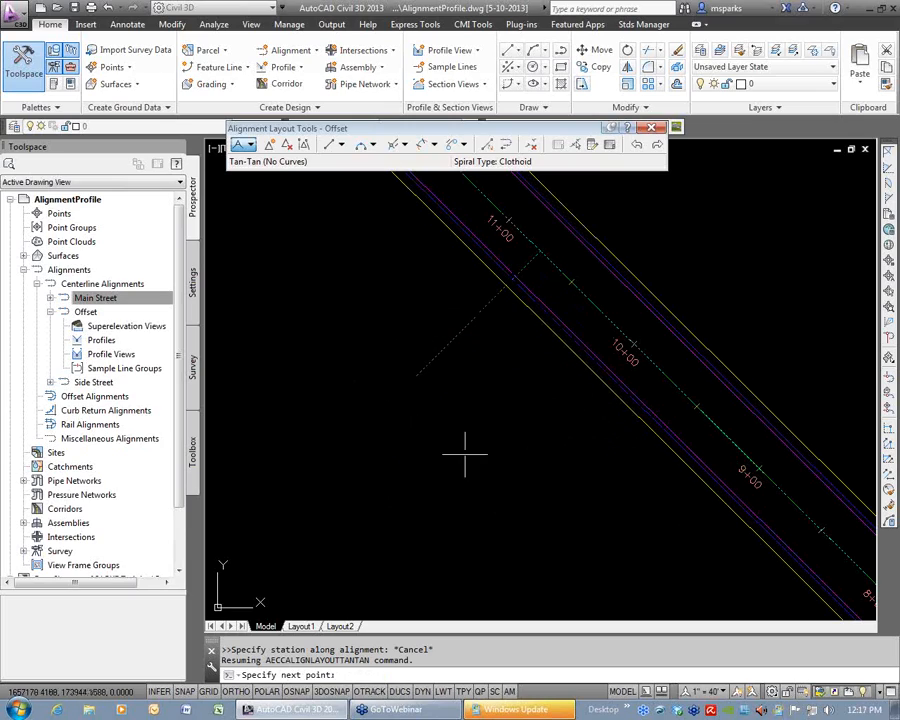
{"action": "key", "text": "Return"}
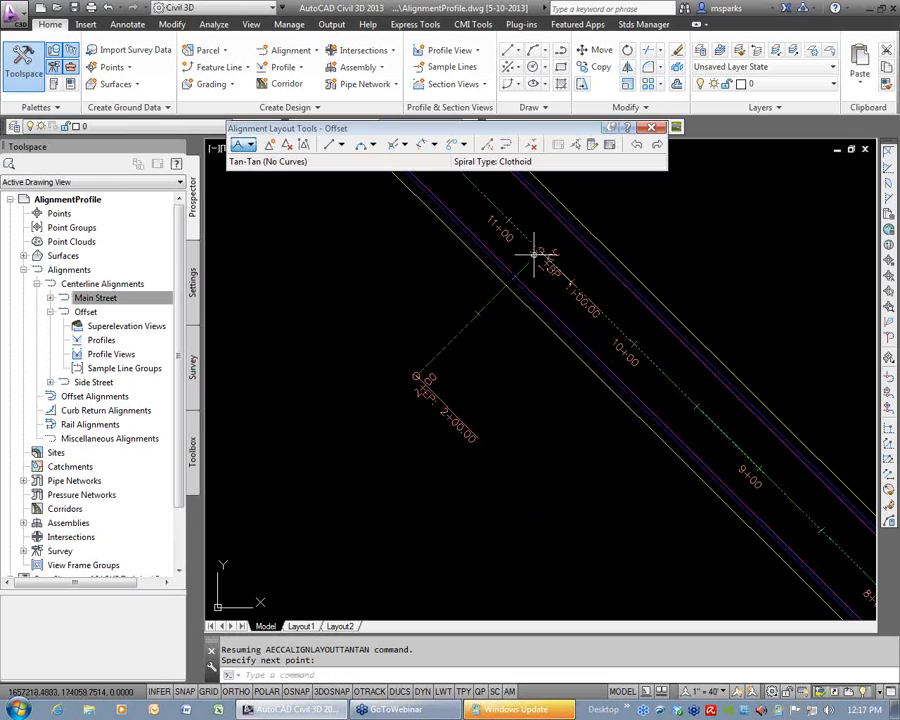
Select the newly laid out Offset tangent to inspect its grips, and clear the selection.
{"action": "left_click", "coordinate": [474, 316]}
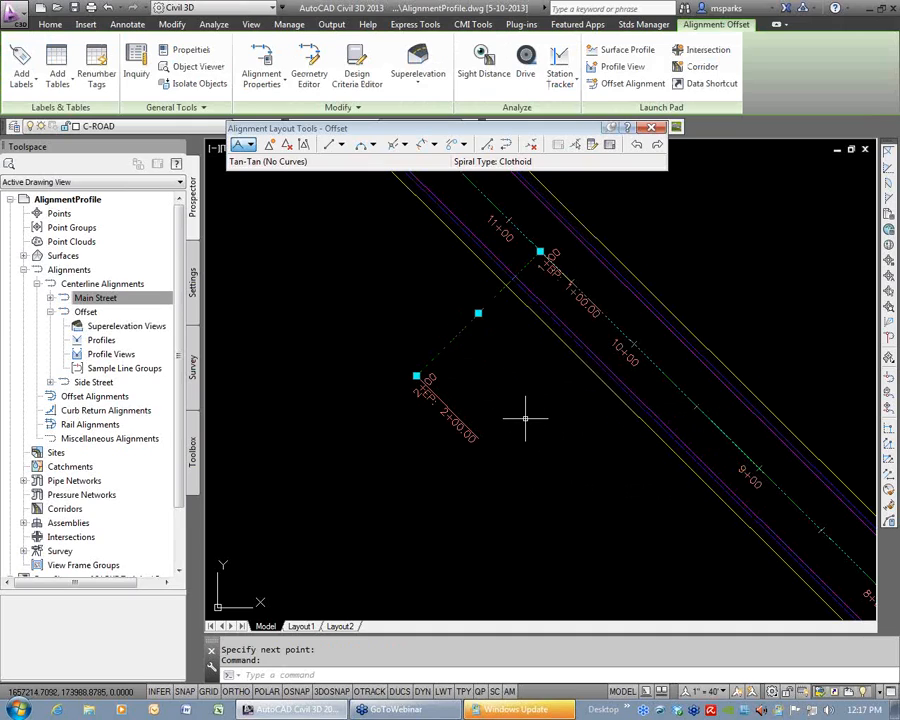
{"action": "key", "text": "Escape"}
{"action": "key", "text": "Escape"}
Draw a second, detached tangent without curves for Offset in the open area west of the first tangent.
{"action": "scroll", "coordinate": [506, 390], "scroll_direction": "down", "scroll_amount": 3}
{"action": "mouse_move", "coordinate": [494, 386]}
{"action": "middle_mouse_down"}
{"action": "mouse_move", "coordinate": [538, 405]}
{"action": "mouse_move", "coordinate": [598, 401]}
{"action": "middle_mouse_up"}
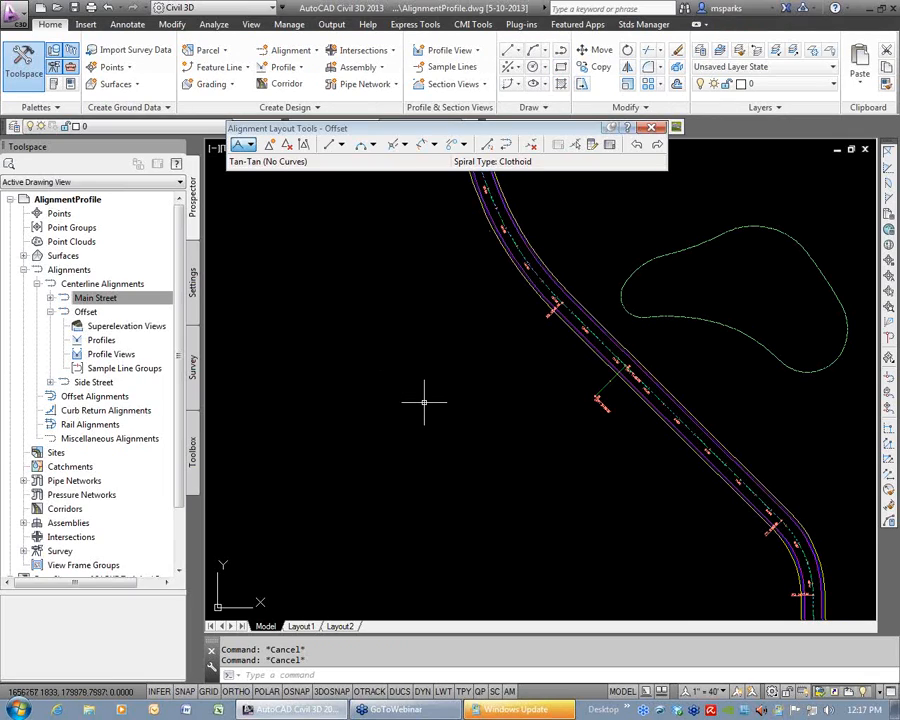
{"action": "left_click", "coordinate": [251, 145]}
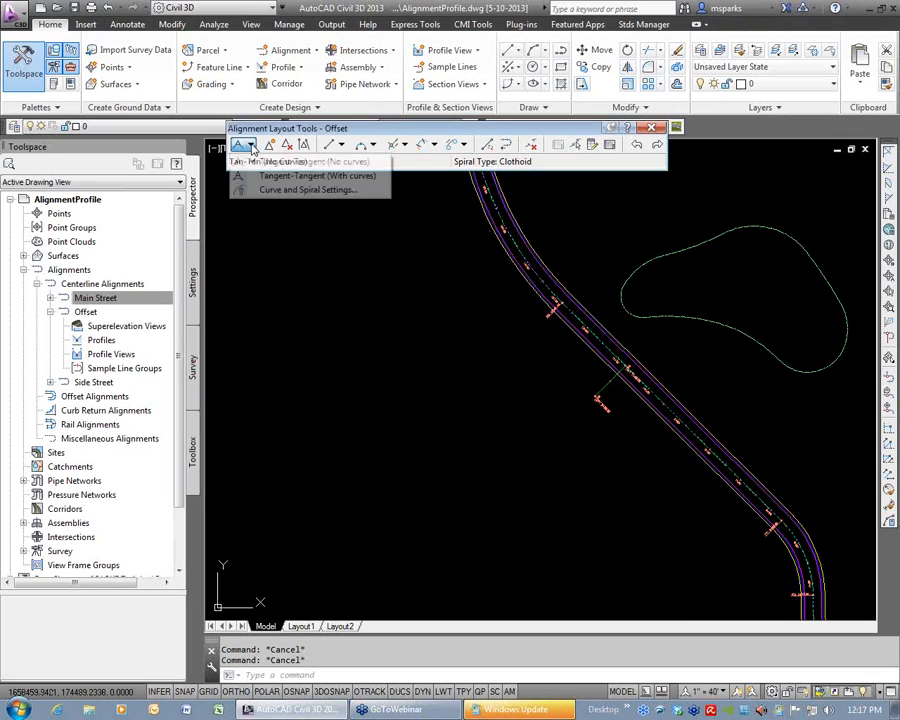
{"action": "left_click", "coordinate": [302, 163]}
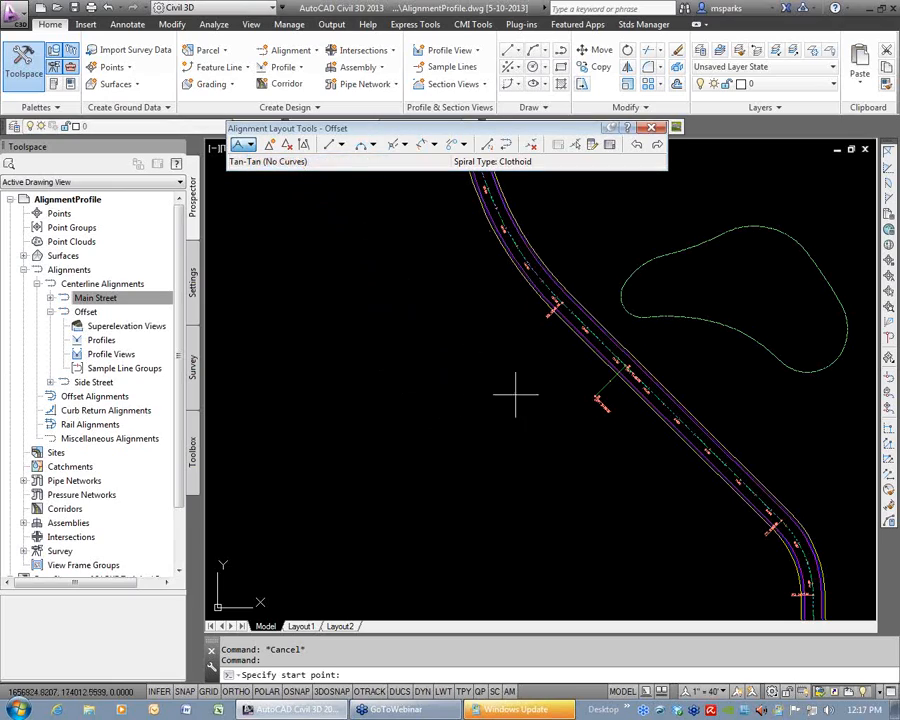
{"action": "left_click", "coordinate": [438, 427]}
{"action": "left_click", "coordinate": [346, 382]}
{"action": "key", "text": "Return"}
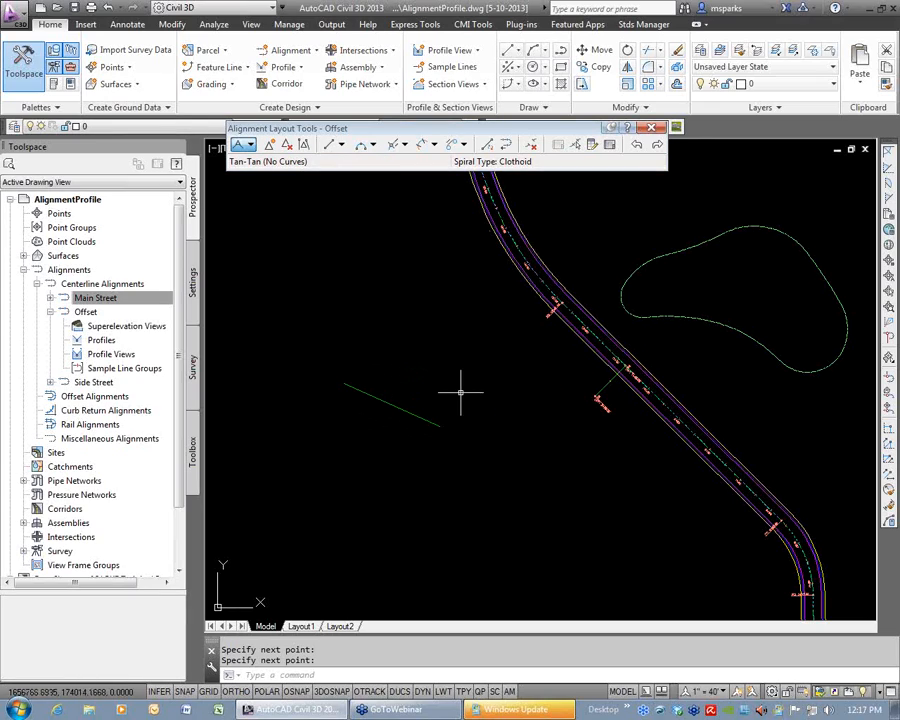
Select the Offset alignment to examine which tangents belong to it, and clear the selection.
{"action": "left_click", "coordinate": [603, 391]}
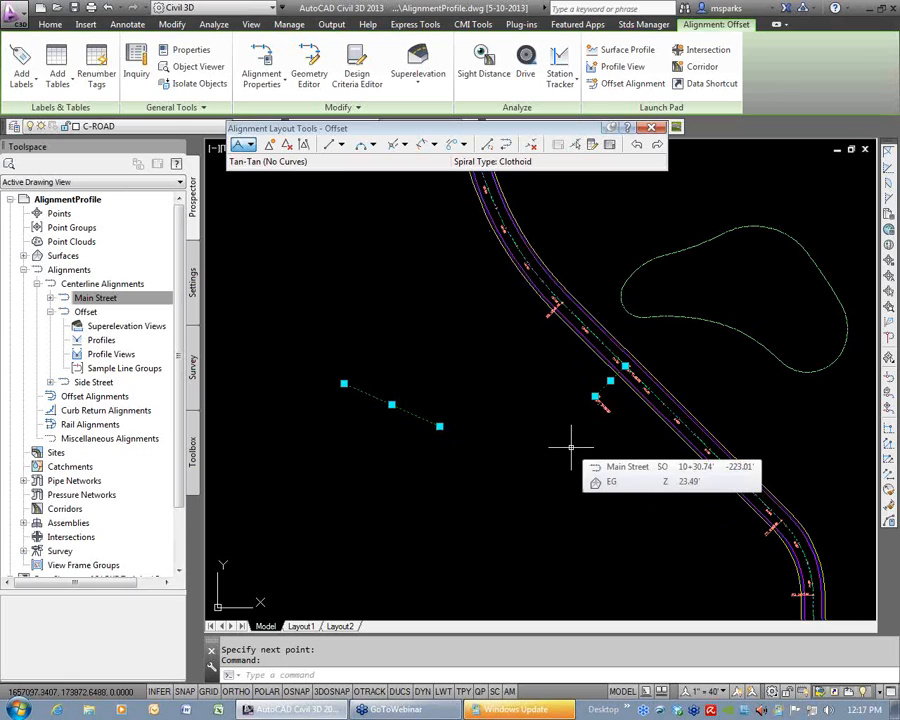
{"action": "key", "text": "Escape"}
{"action": "key", "text": "Escape"}
Add a clockwise floating curve from the first tangent's 2+00 end, with radius 200 and curve length 125.
{"action": "scroll", "coordinate": [585, 412], "scroll_direction": "up", "scroll_amount": 6}
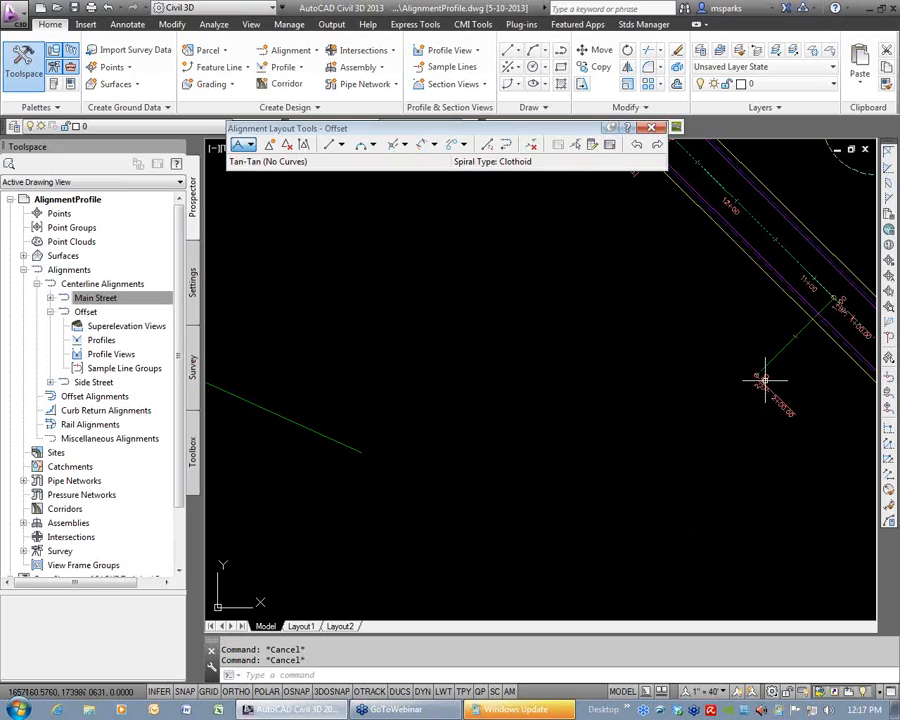
{"action": "left_click", "coordinate": [373, 146]}
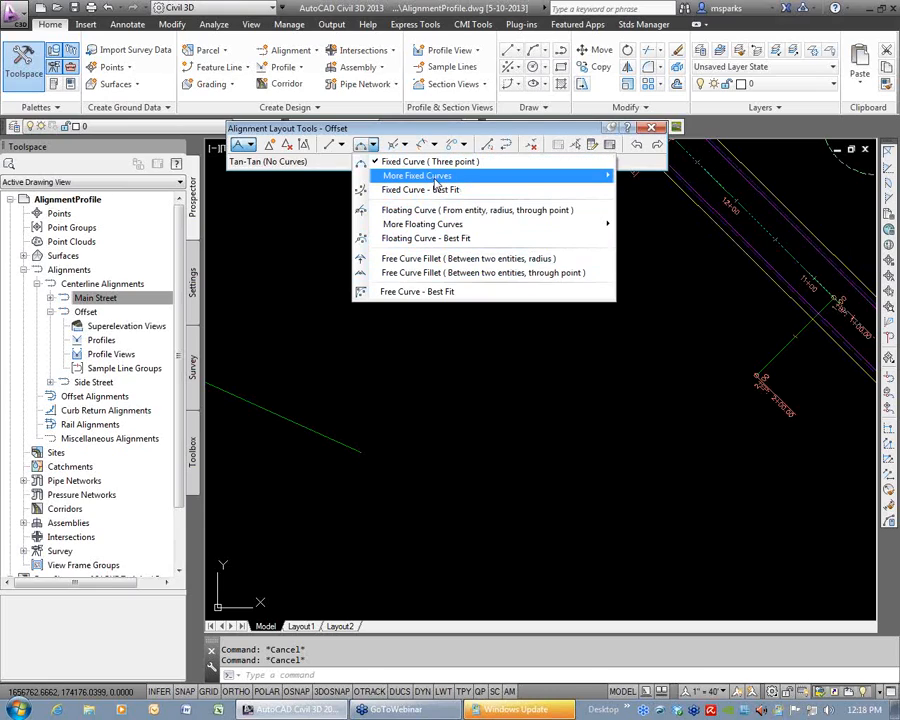
{"action": "mouse_move", "coordinate": [478, 182]}
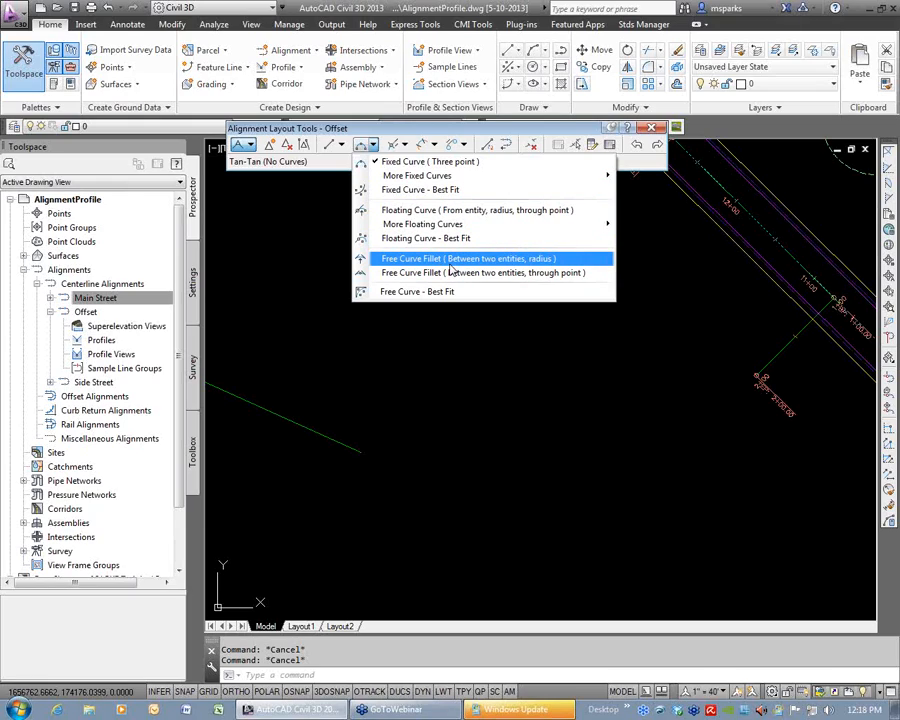
{"action": "mouse_move", "coordinate": [452, 228]}
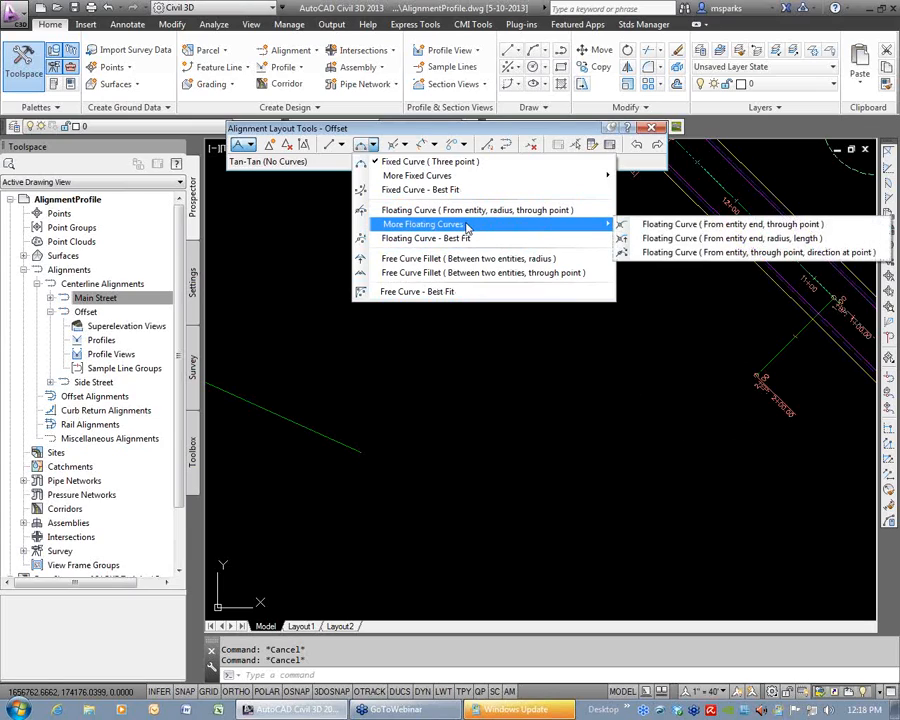
{"action": "left_click", "coordinate": [738, 240]}
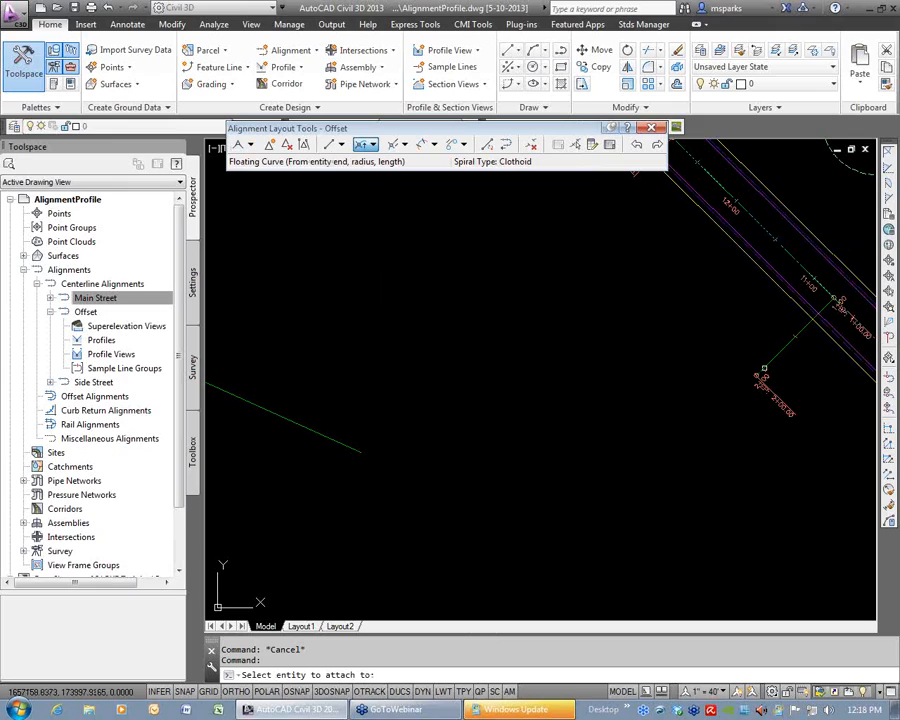
{"action": "left_click", "coordinate": [763, 369]}
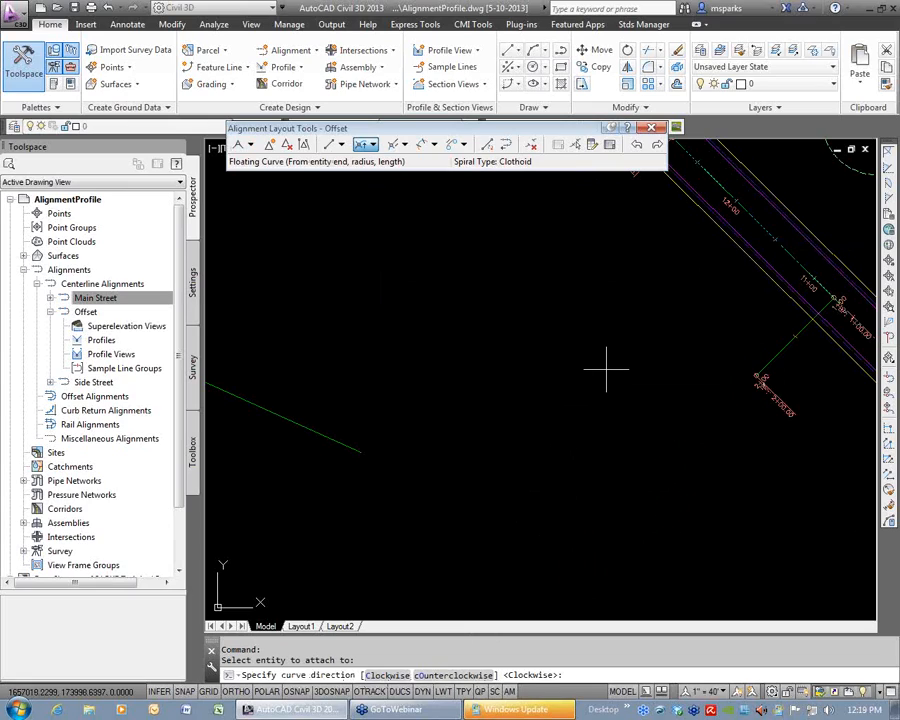
{"action": "key", "text": "Return"}
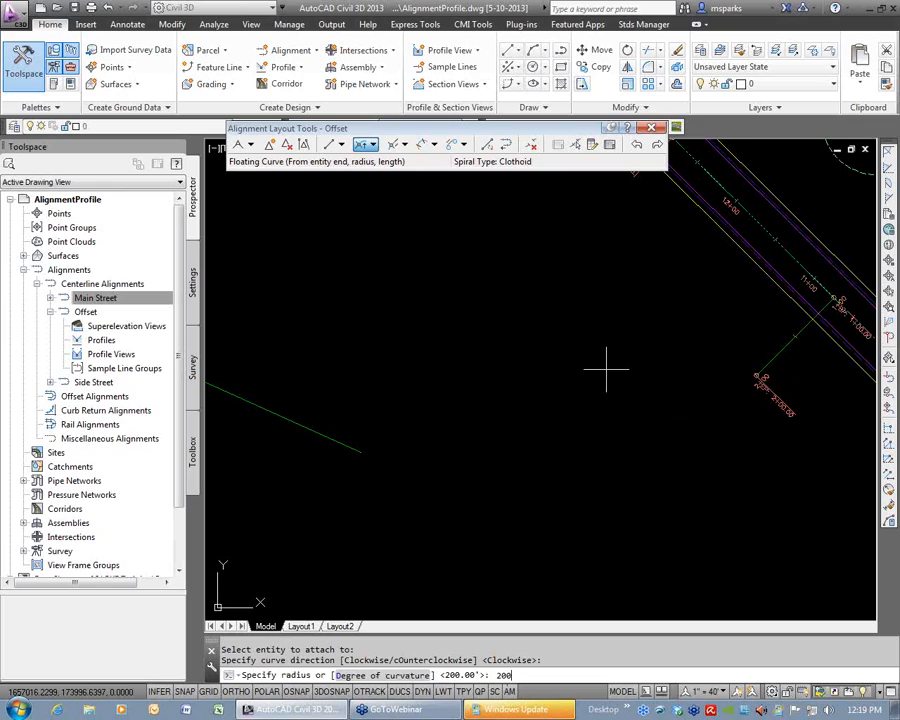
{"action": "key", "text": "Return"}
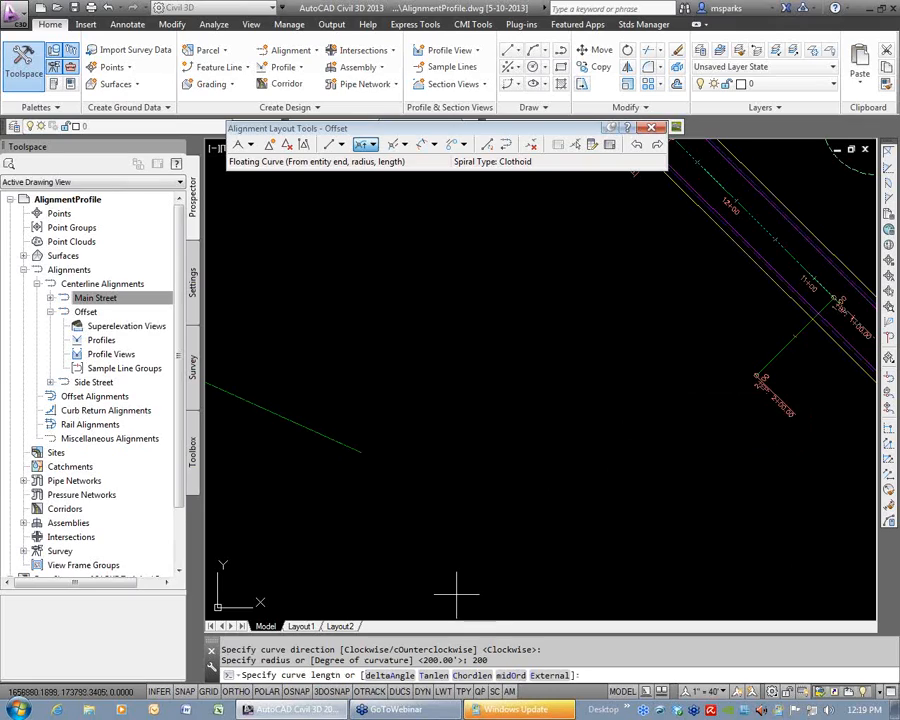
{"action": "type", "text": "125"}
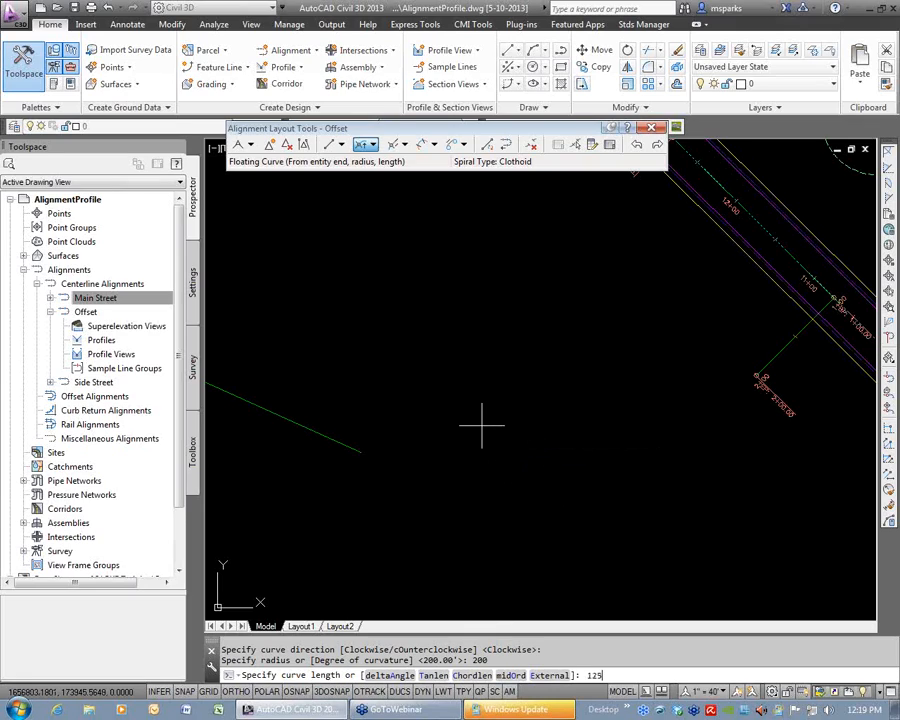
{"action": "key", "text": "Return"}
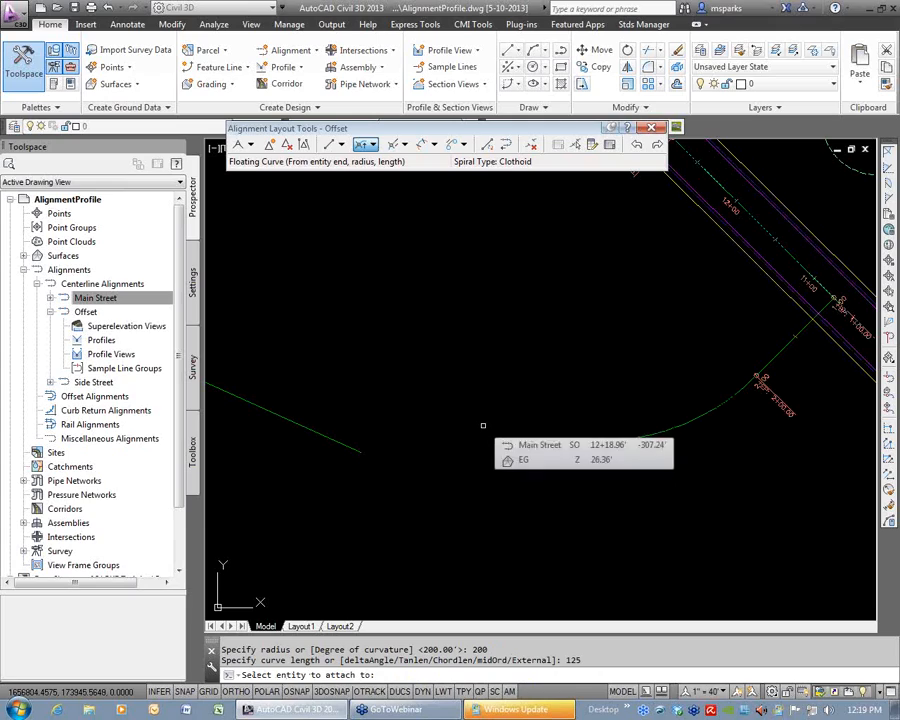
{"action": "left_click", "coordinate": [483, 425]}
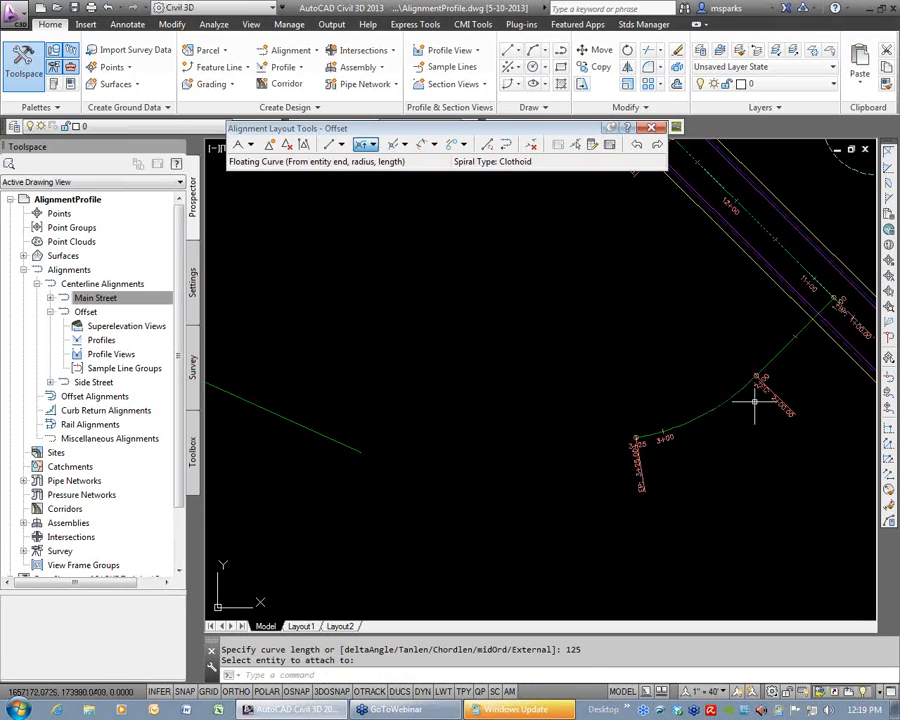
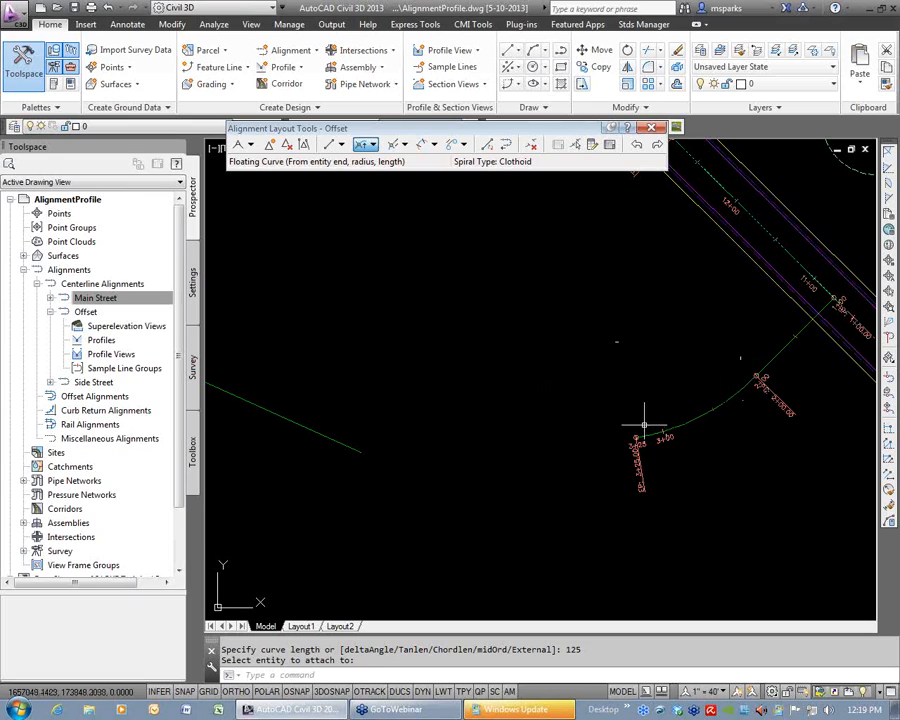
Try stretching the 2+00 end of Offset's first tangent toward the northwest, and undo the grip edit.
{"action": "left_click", "coordinate": [773, 362]}
{"action": "left_click", "coordinate": [755, 374]}
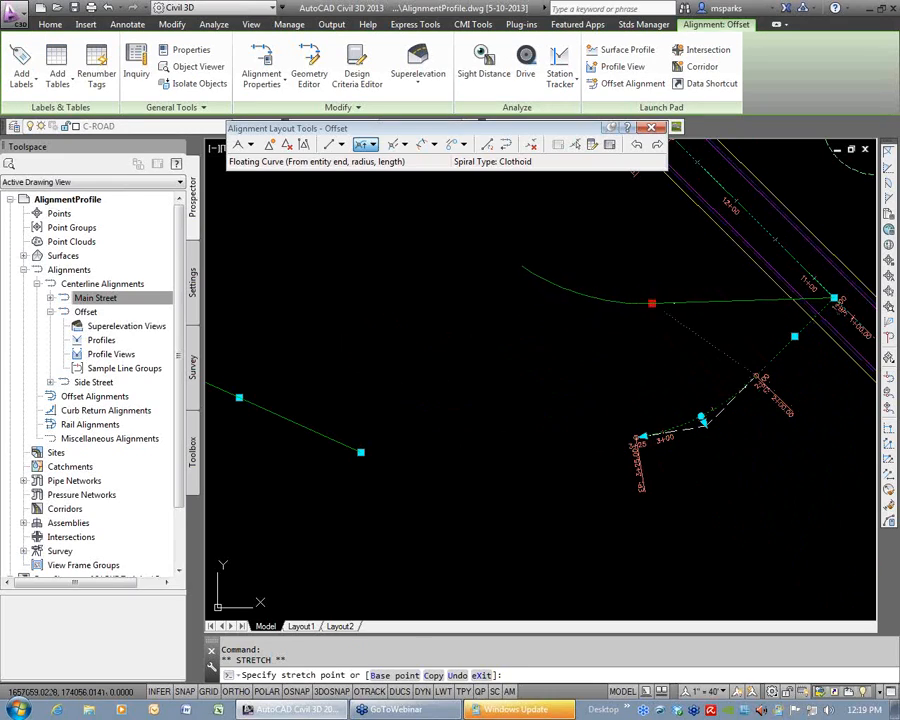
{"action": "left_click", "coordinate": [652, 303]}
{"action": "type", "text": "u"}
{"action": "key", "text": "Return"}
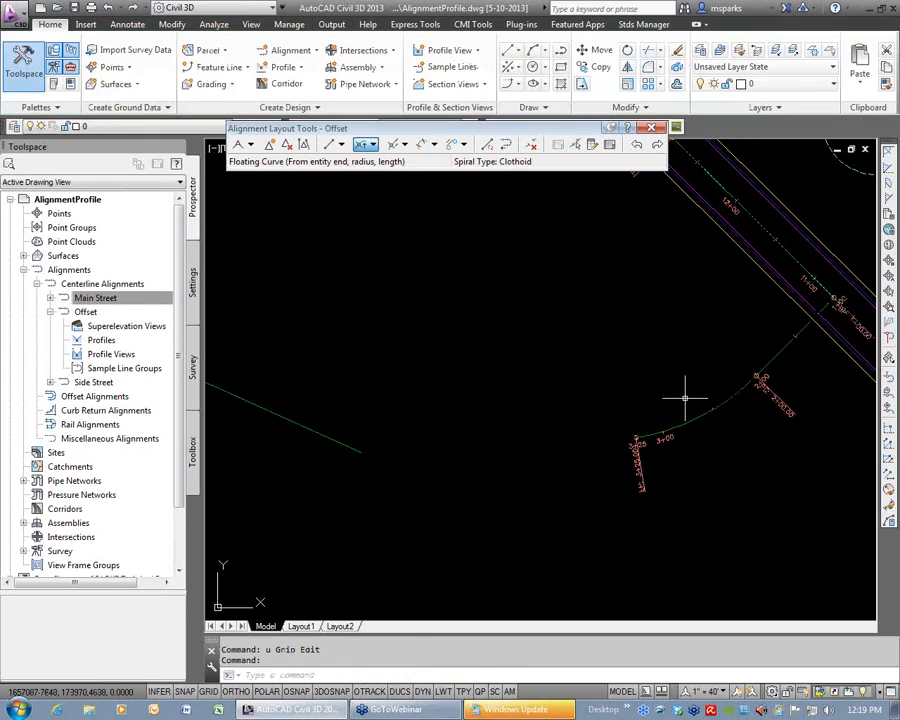
Try reshaping Offset's floating curve by stretching its midpoint grip, then cancel and clear the selection.
{"action": "left_click", "coordinate": [702, 418]}
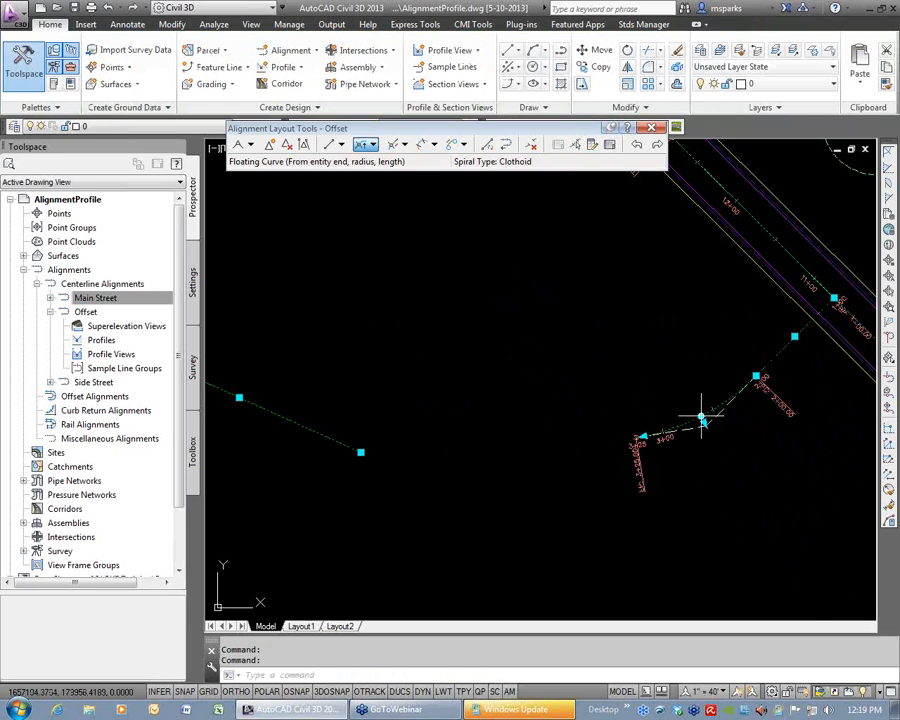
{"action": "left_click", "coordinate": [703, 421]}
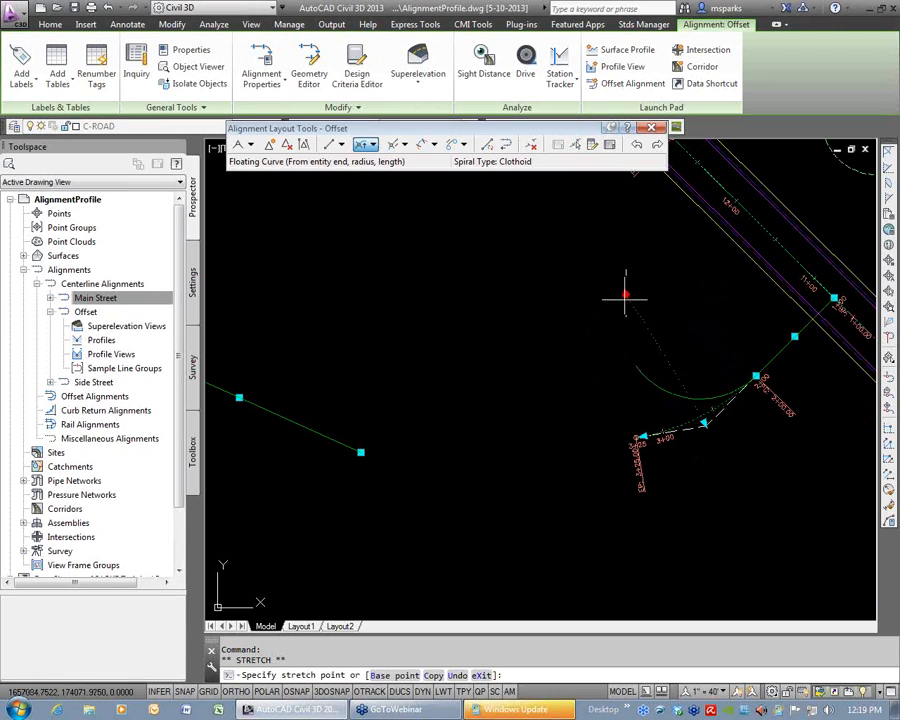
{"action": "key", "text": "Escape"}
{"action": "key", "text": "Escape"}
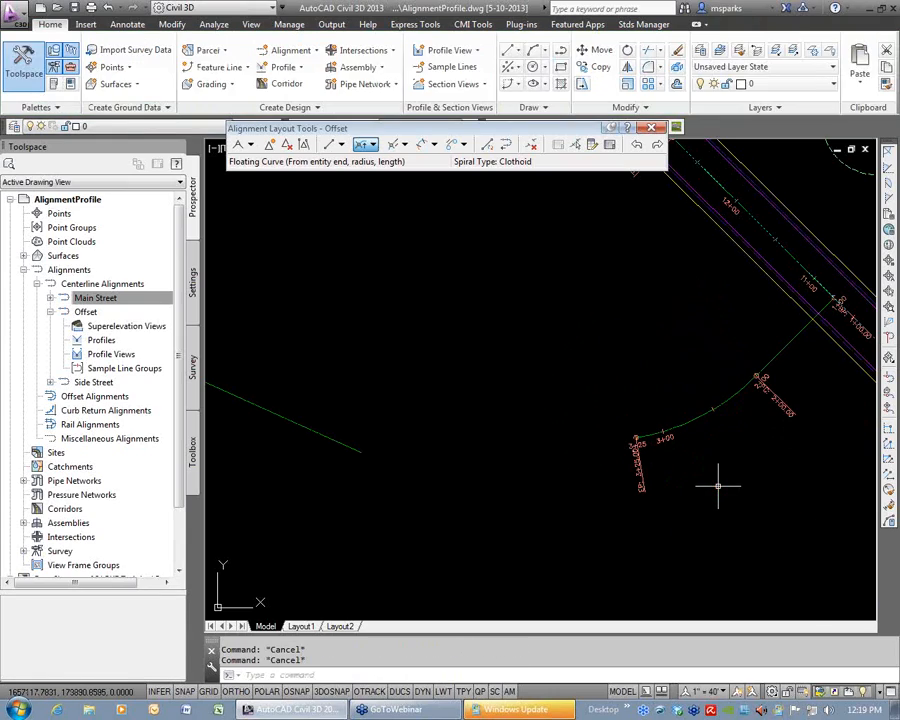
Add a floating line of length 100 from the west end of Offset's floating curve.
{"action": "left_click", "coordinate": [341, 146]}
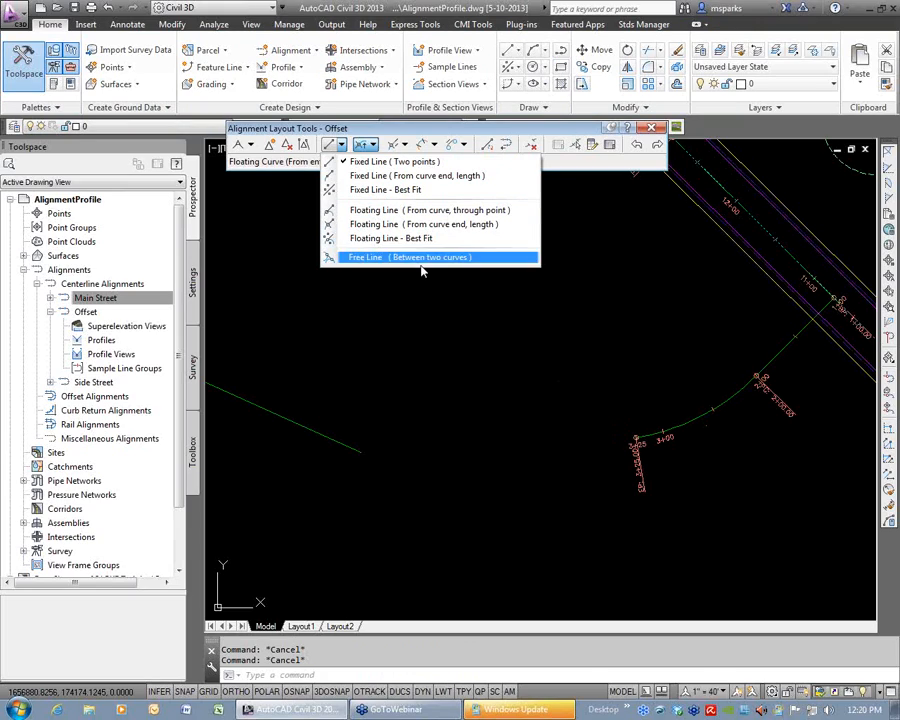
{"action": "left_click", "coordinate": [460, 226]}
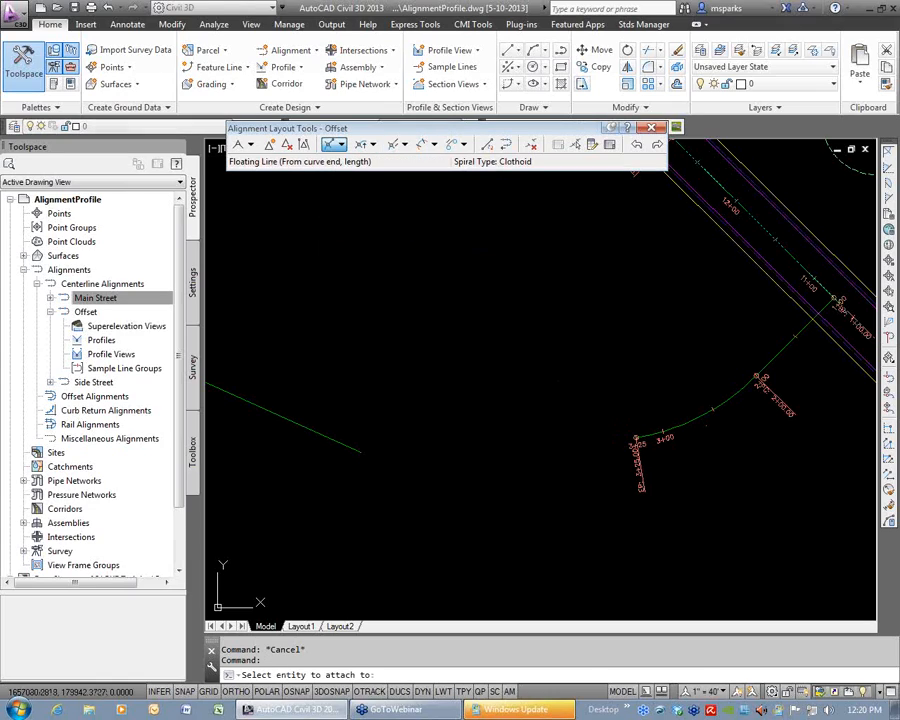
{"action": "left_click", "coordinate": [647, 436]}
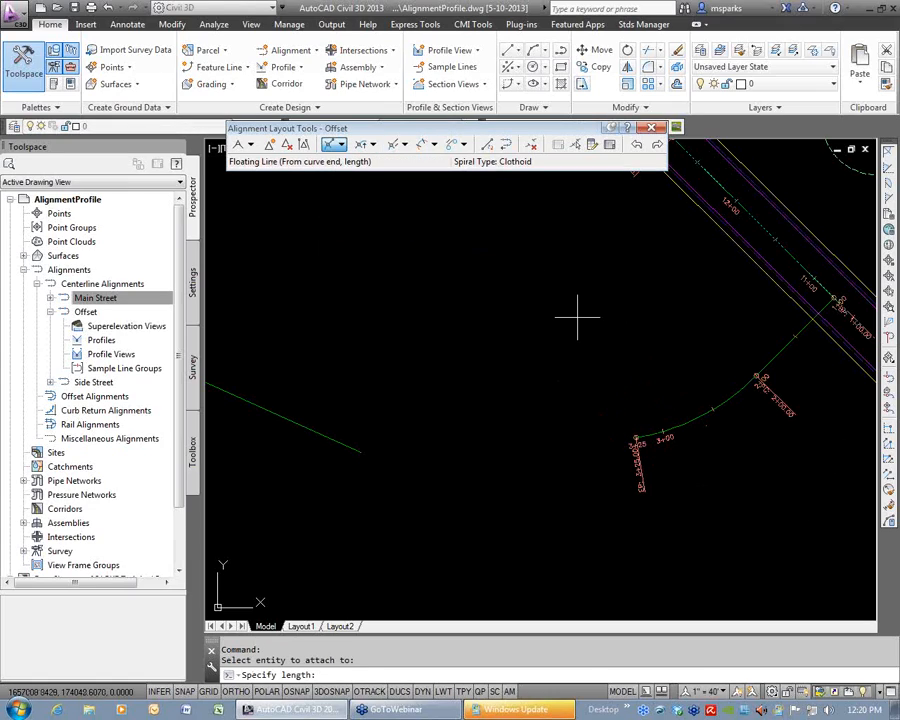
{"action": "type", "text": "100"}
{"action": "key", "text": "Return"}
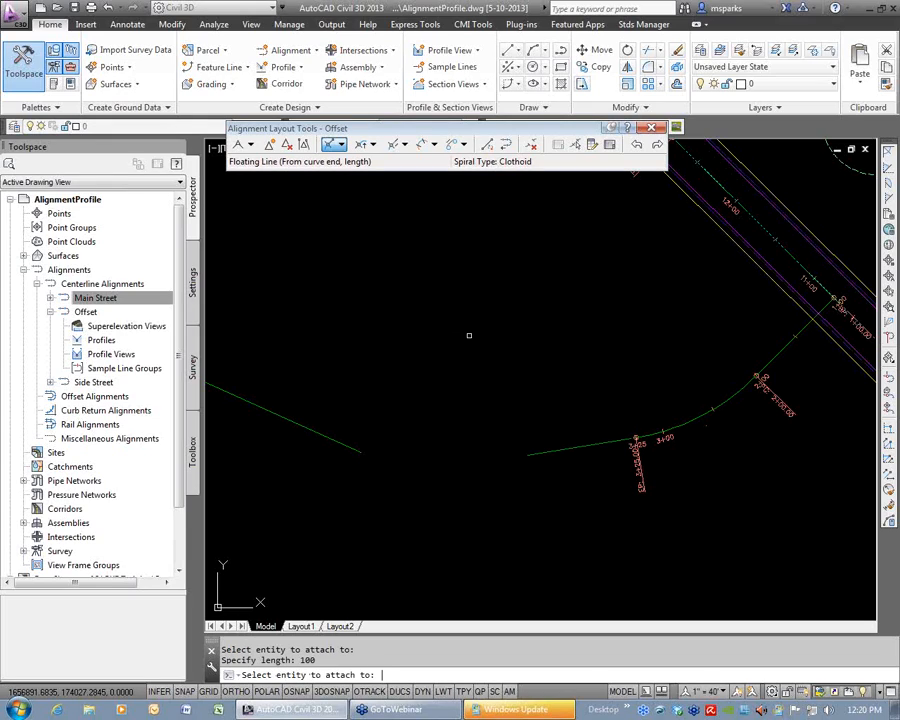
{"action": "key", "text": "Return"}
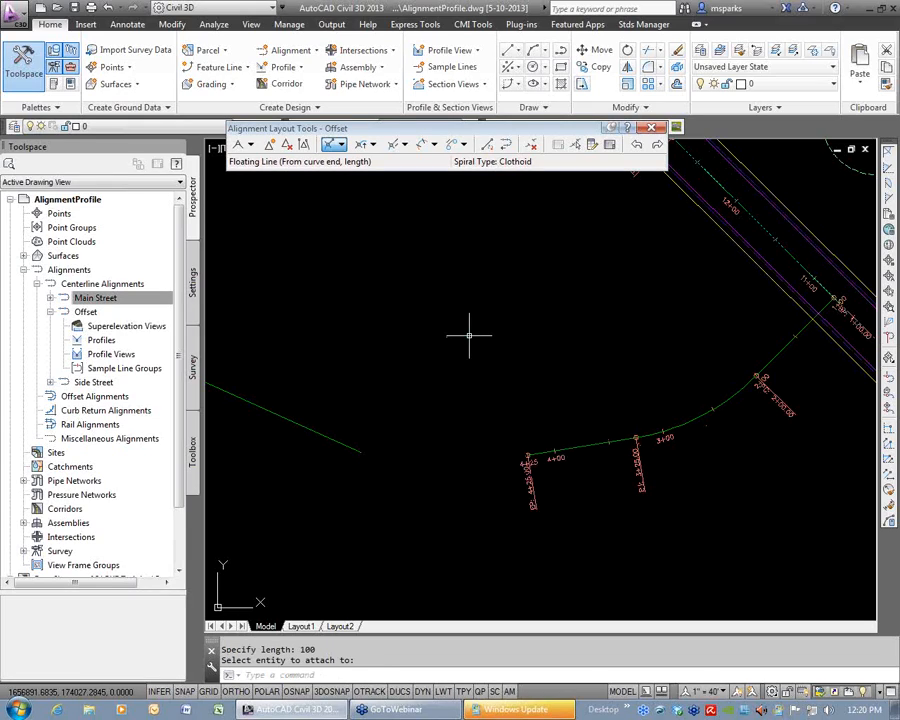
Try stretching the floating curve's midpoint and the first tangent's 2+00 end to test the attached geometry, cancelling both edits.
{"action": "left_click", "coordinate": [703, 415]}
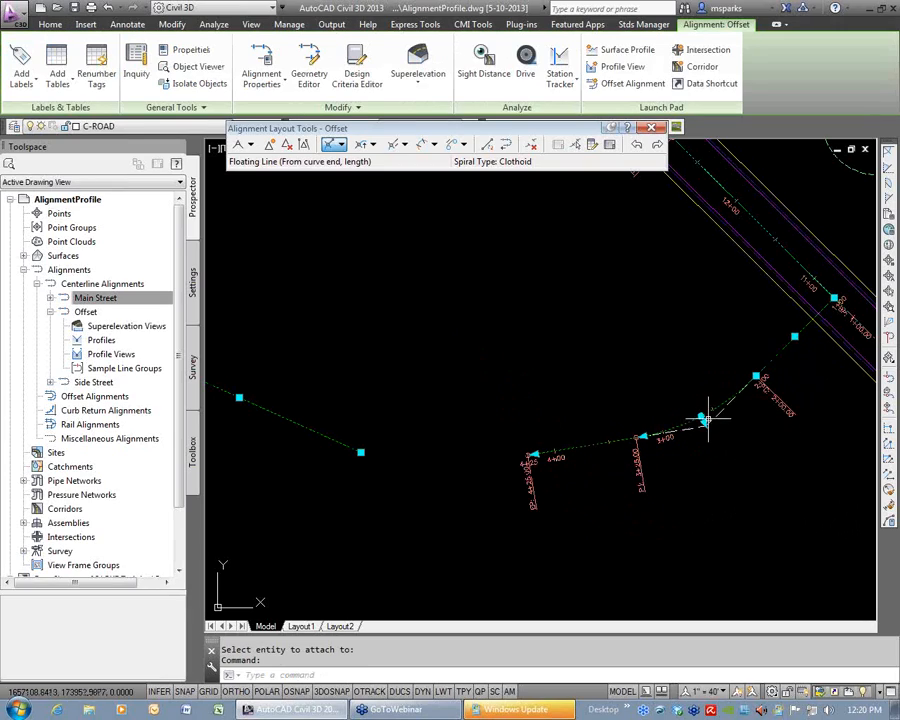
{"action": "left_click", "coordinate": [703, 417]}
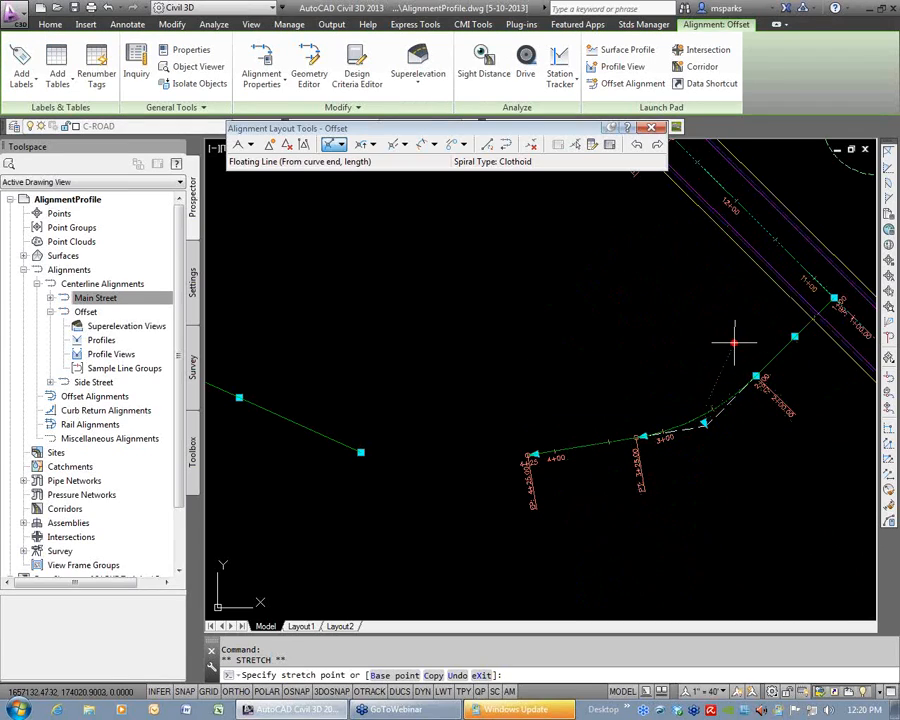
{"action": "key", "text": "Escape"}
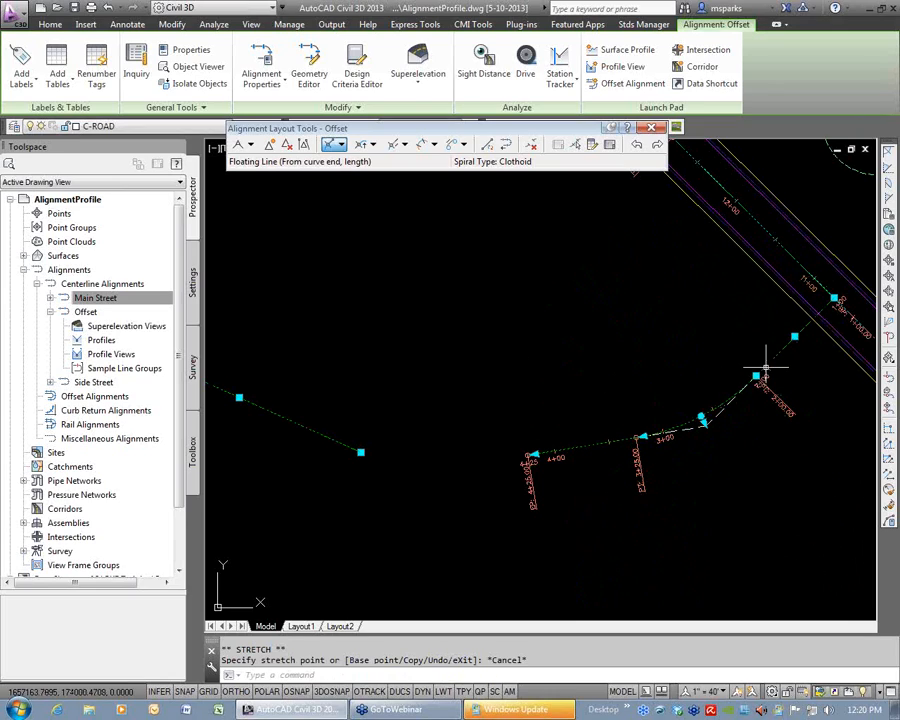
{"action": "left_click", "coordinate": [756, 376]}
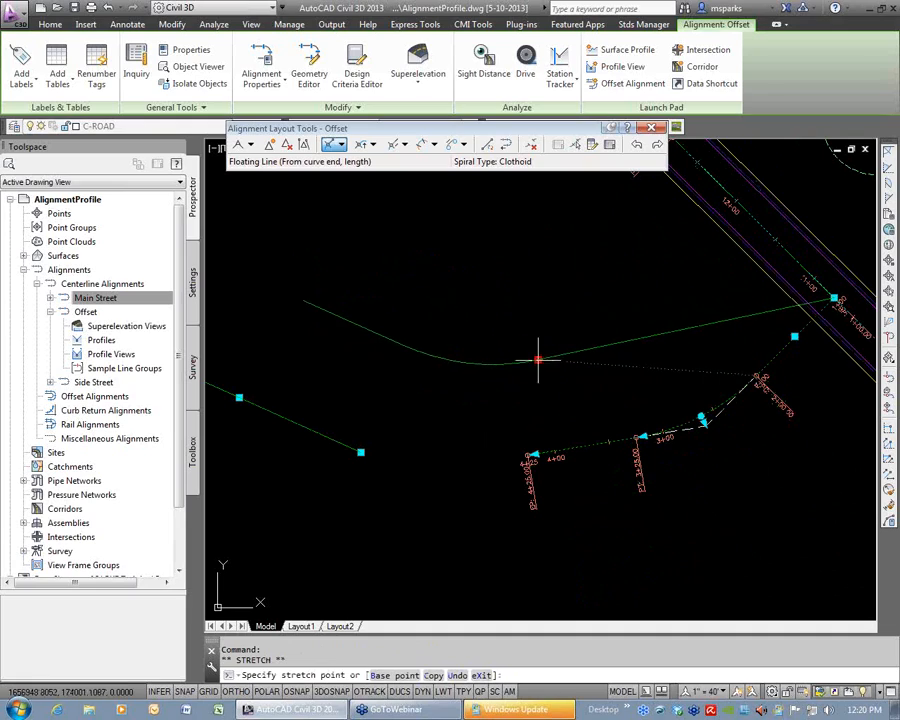
{"action": "key", "text": "Escape"}
{"action": "key", "text": "Escape"}
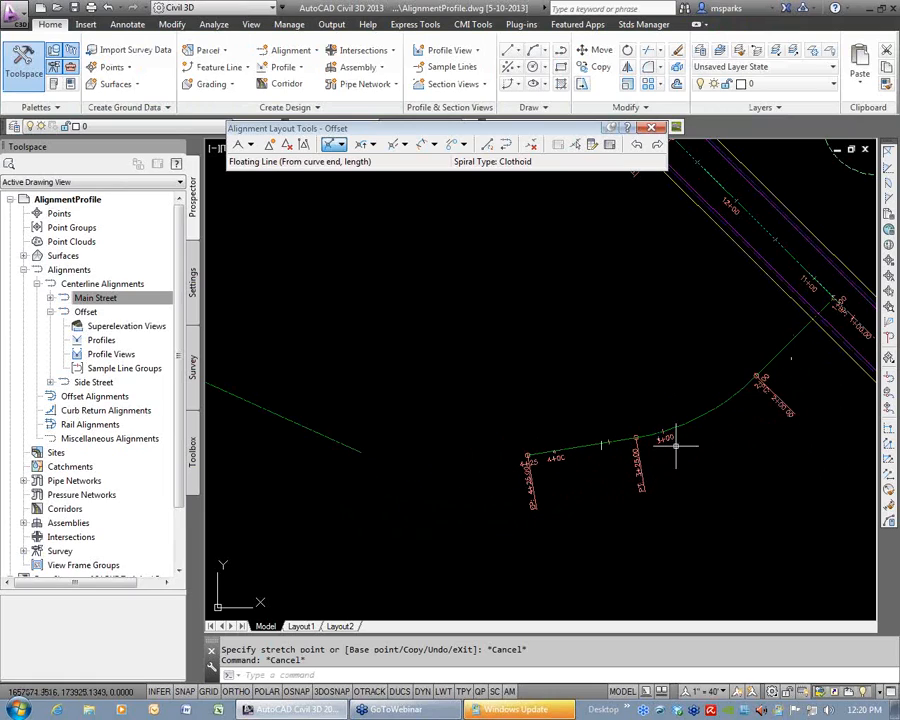
Join the floating line and the detached west tangent with a free curve fillet, solution angle less than 180 and radius 300.
{"action": "middle_click_drag", "start_coordinate": [526, 458], "coordinate": [640, 452]}
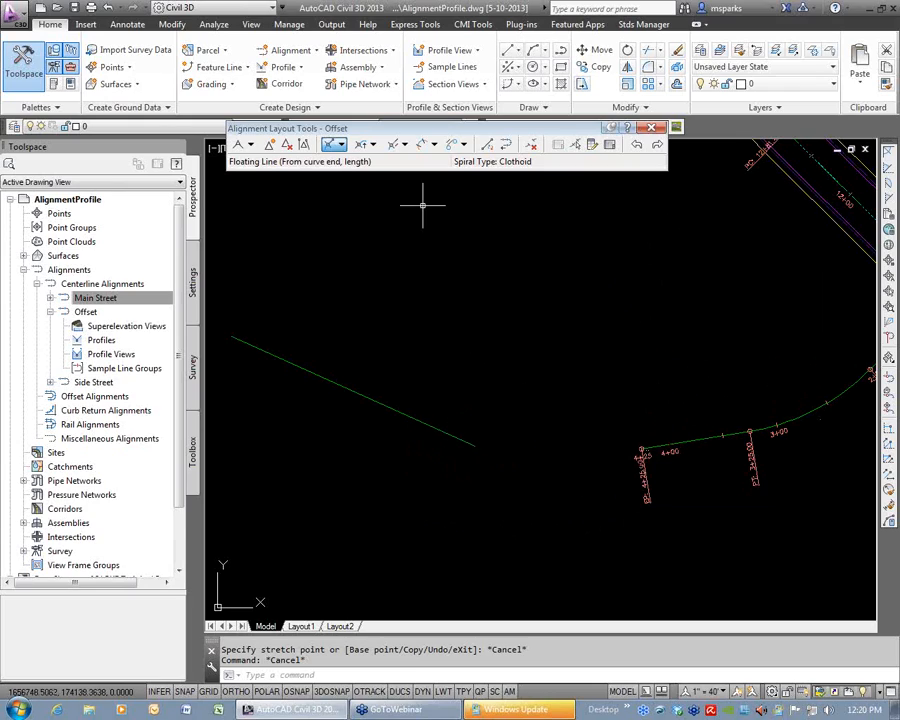
{"action": "left_click", "coordinate": [373, 145]}
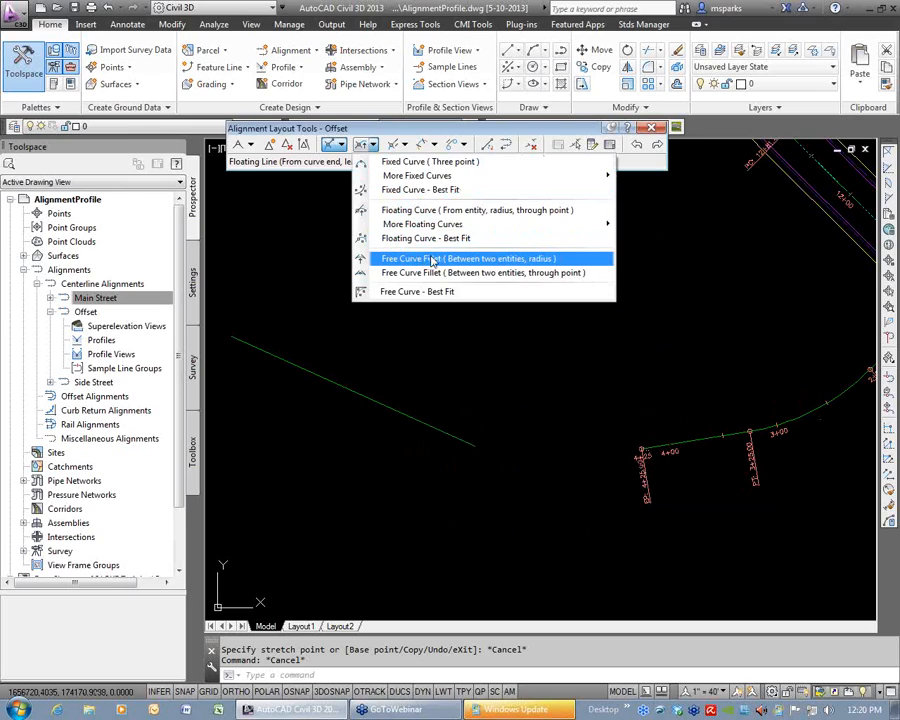
{"action": "left_click", "coordinate": [519, 259]}
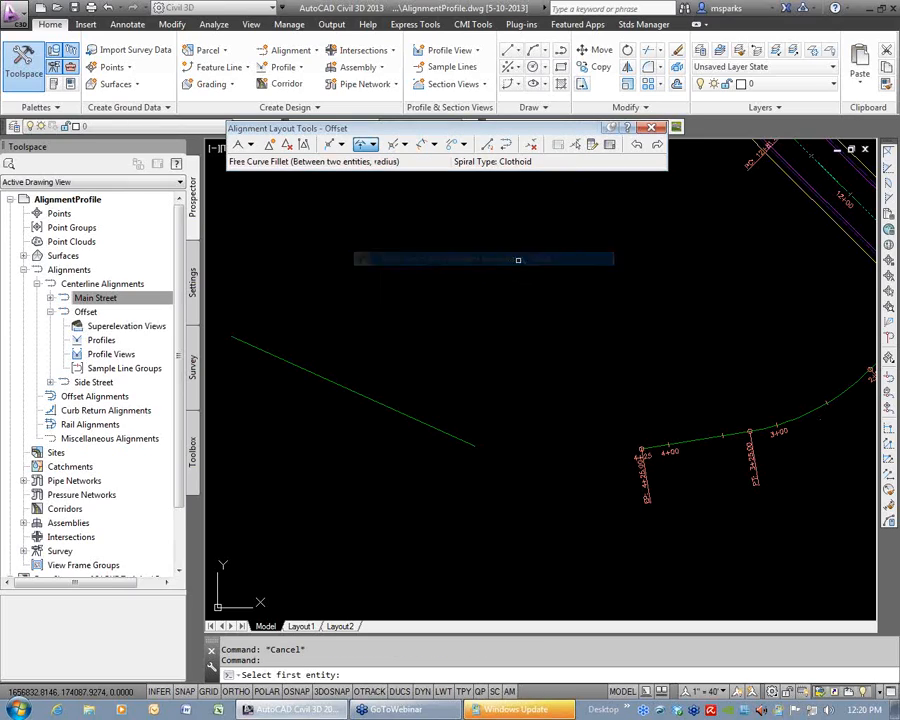
{"action": "left_click", "coordinate": [653, 446]}
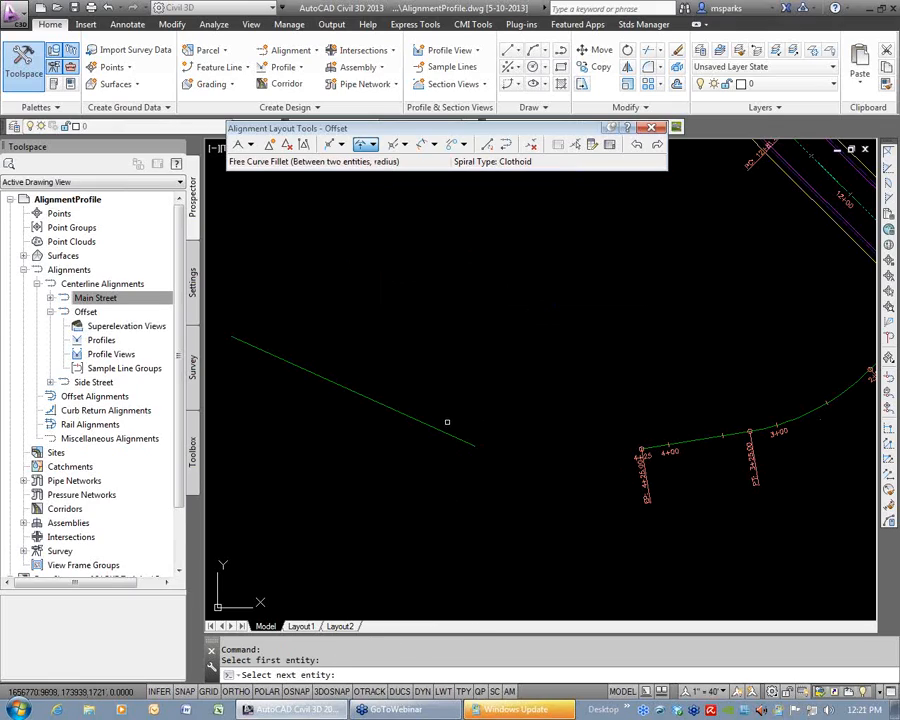
{"action": "left_click", "coordinate": [432, 427]}
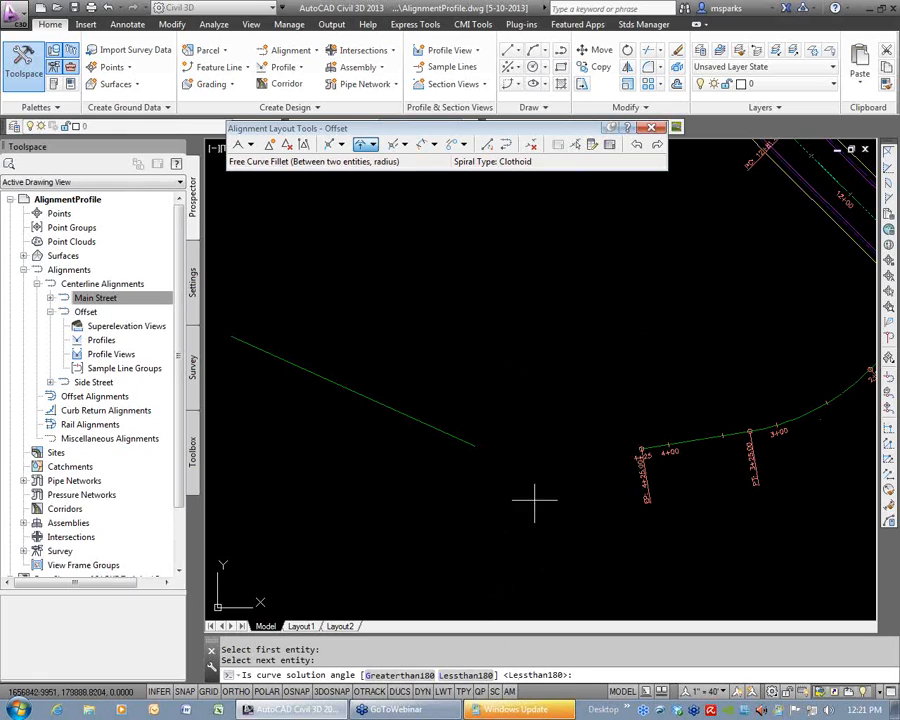
{"action": "key", "text": "Return"}
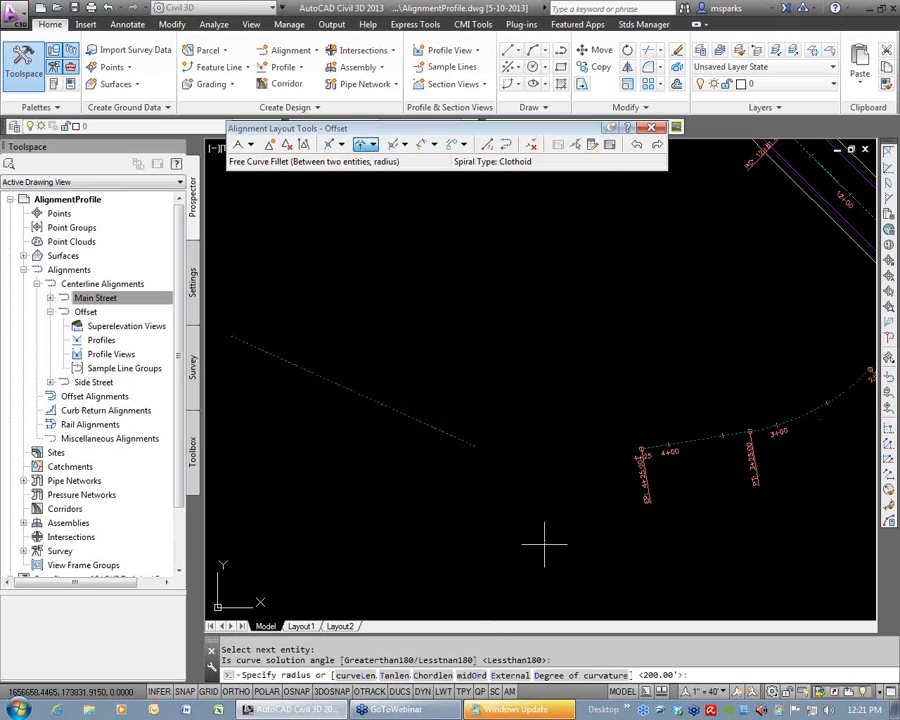
{"action": "type", "text": "20"}
{"action": "key", "text": "Return"}
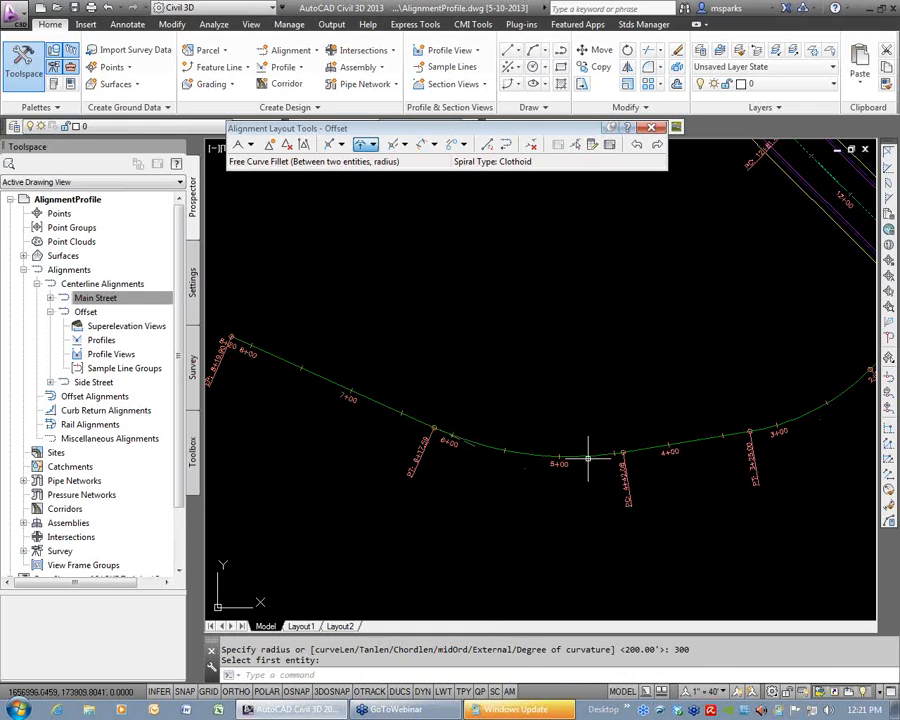
Inspect the free curve's junction with the west tangent, try stretching that tangent's east end grip, and cancel the edit.
{"action": "scroll", "coordinate": [660, 470], "scroll_direction": "down", "scroll_amount": 2}
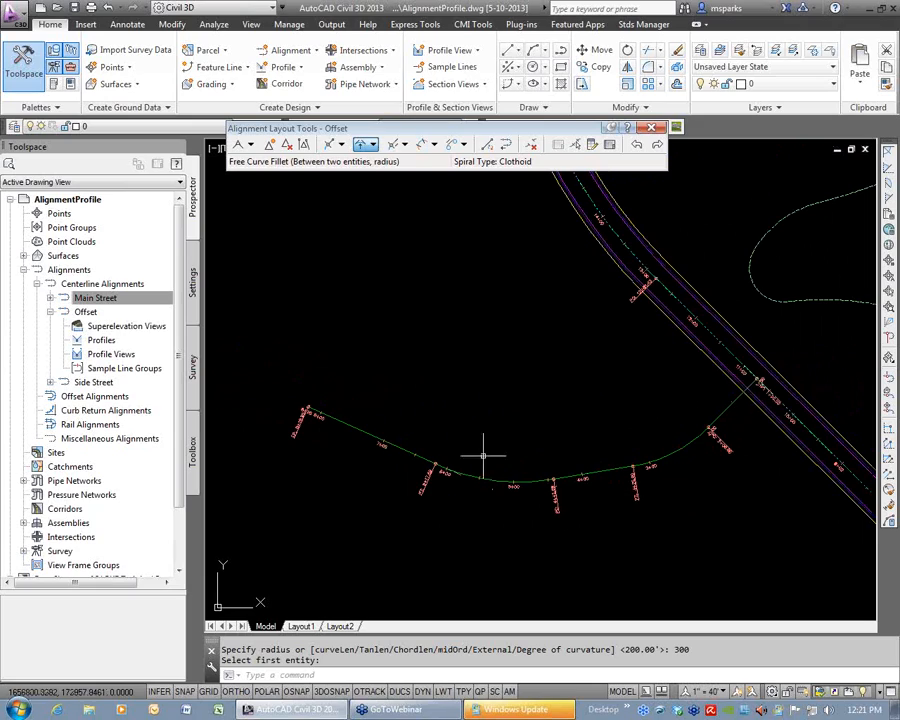
{"action": "scroll", "coordinate": [514, 488], "scroll_direction": "up", "scroll_amount": 2}
{"action": "scroll", "coordinate": [546, 488], "scroll_direction": "down", "scroll_amount": 2}
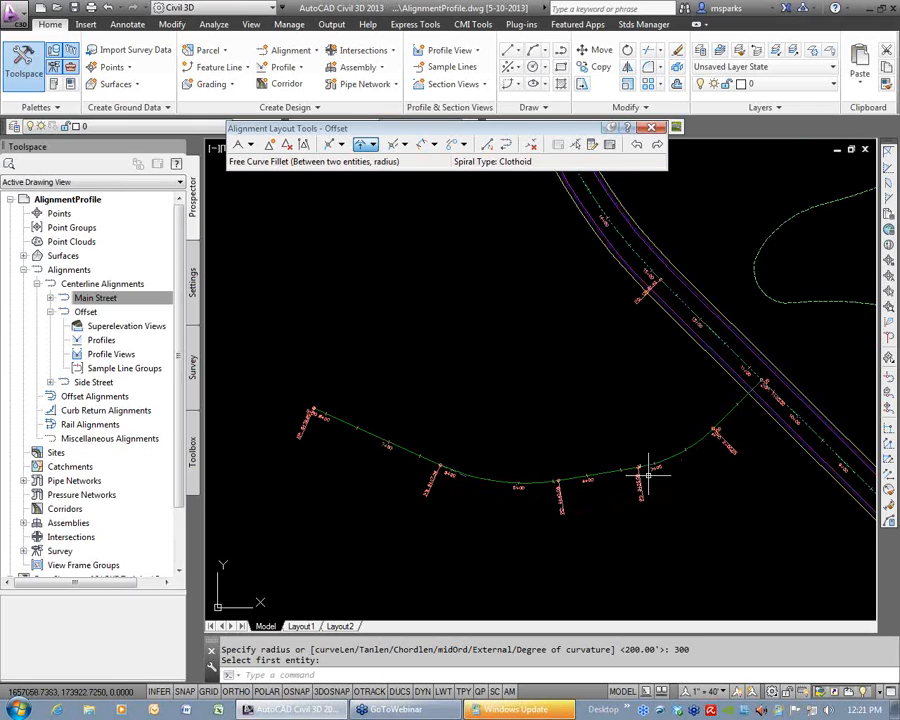
{"action": "mouse_move", "coordinate": [573, 302]}
{"action": "middle_mouse_down"}
{"action": "mouse_move", "coordinate": [591, 362]}
{"action": "mouse_move", "coordinate": [591, 540]}
{"action": "middle_mouse_up"}
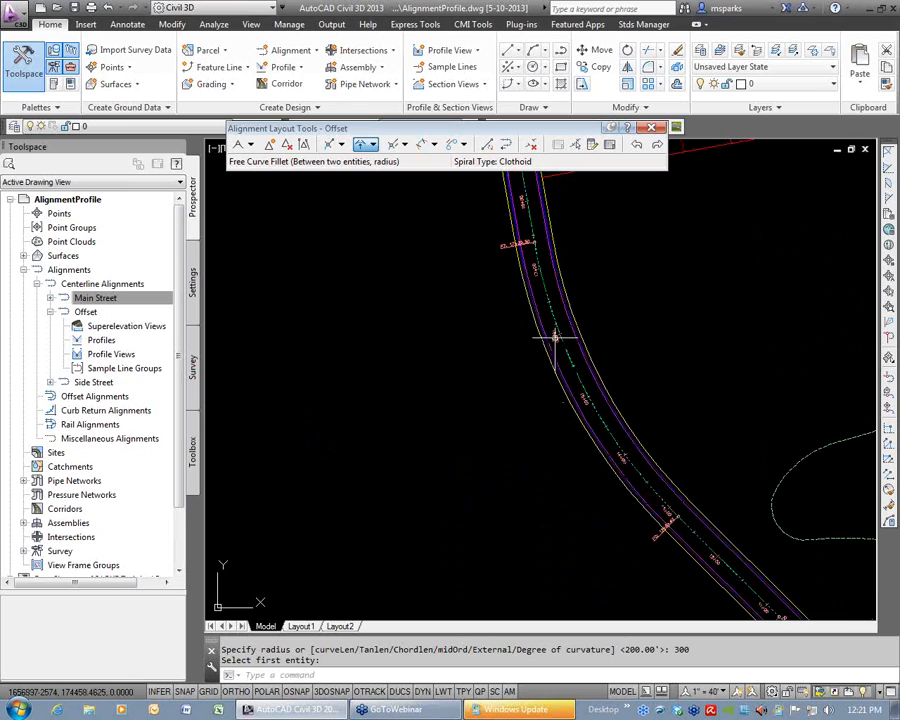
{"action": "mouse_move", "coordinate": [538, 583]}
{"action": "middle_mouse_down"}
{"action": "mouse_move", "coordinate": [589, 354]}
{"action": "mouse_move", "coordinate": [515, 472]}
{"action": "middle_mouse_up"}
{"action": "scroll", "coordinate": [515, 472], "scroll_direction": "up", "scroll_amount": 5}
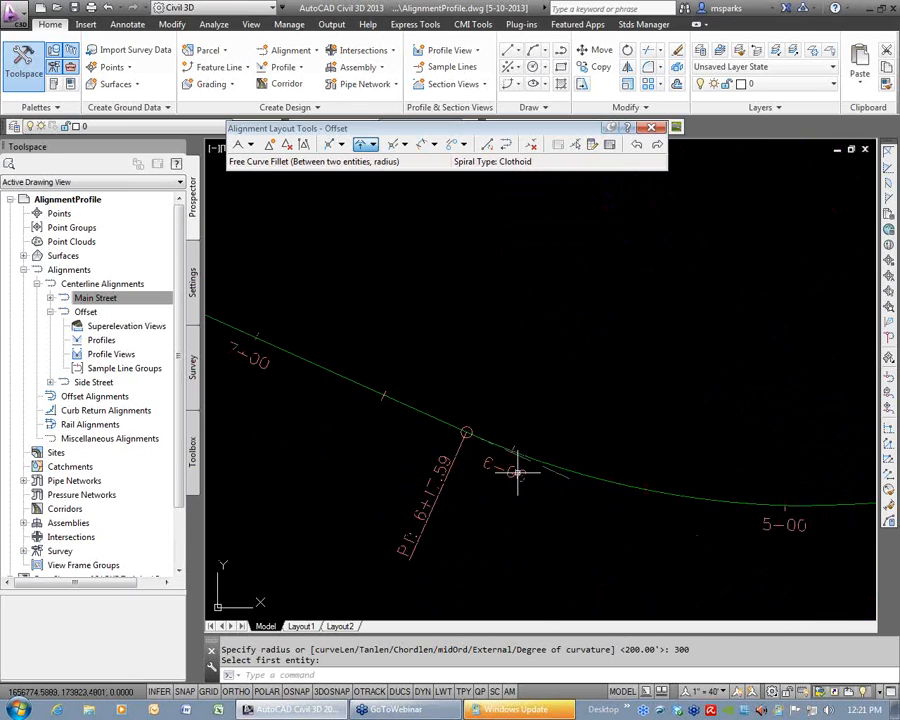
{"action": "left_click", "coordinate": [596, 467]}
{"action": "scroll", "coordinate": [596, 467], "scroll_direction": "down", "scroll_amount": 6}
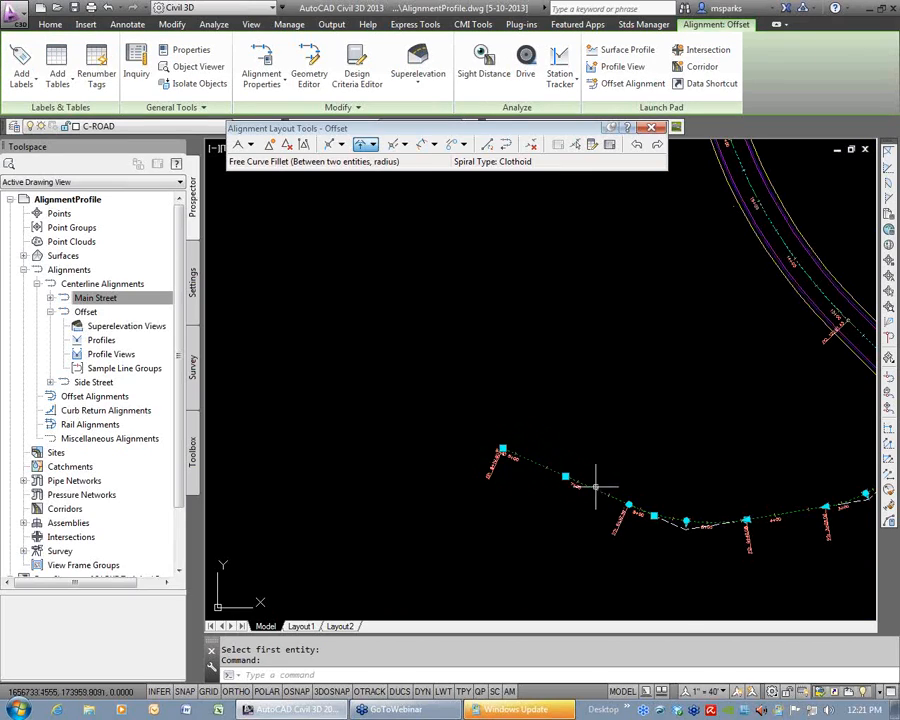
{"action": "left_click", "coordinate": [654, 515]}
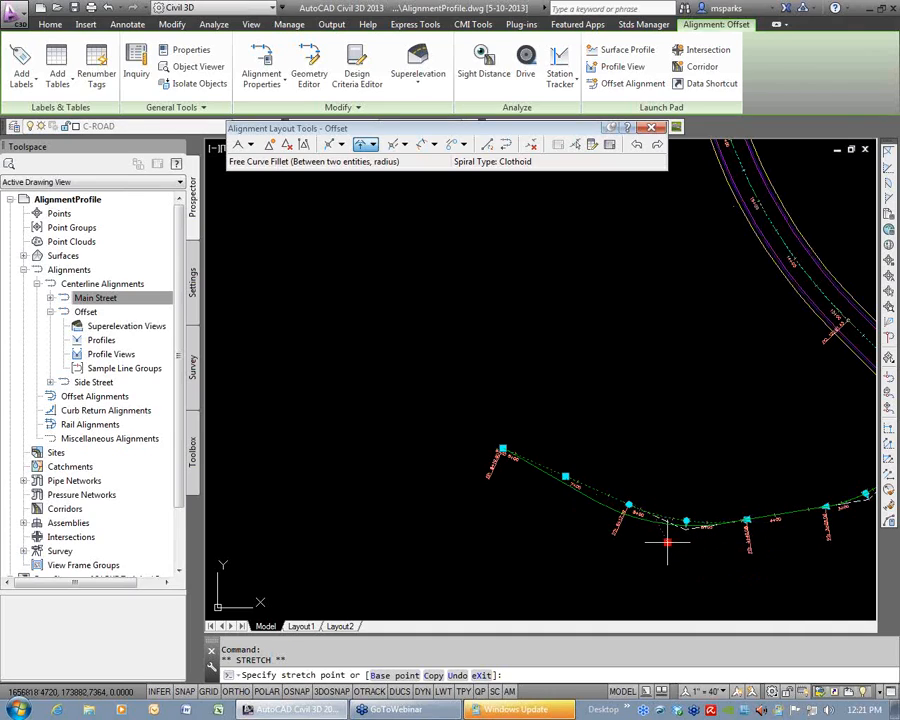
{"action": "key", "text": "Escape"}
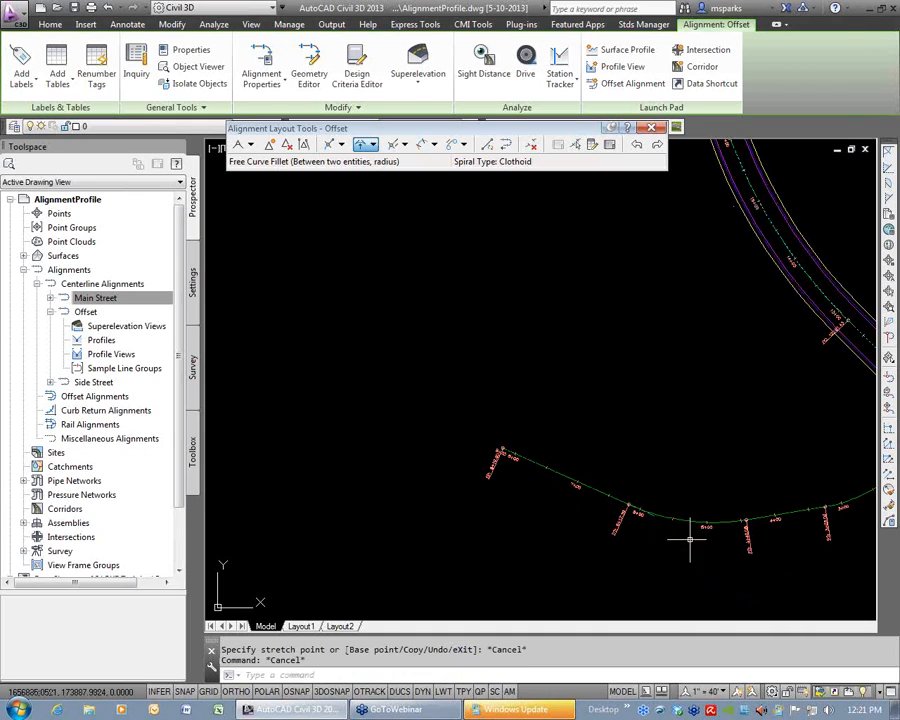
{"action": "middle_click_drag", "start_coordinate": [767, 538], "coordinate": [603, 538]}
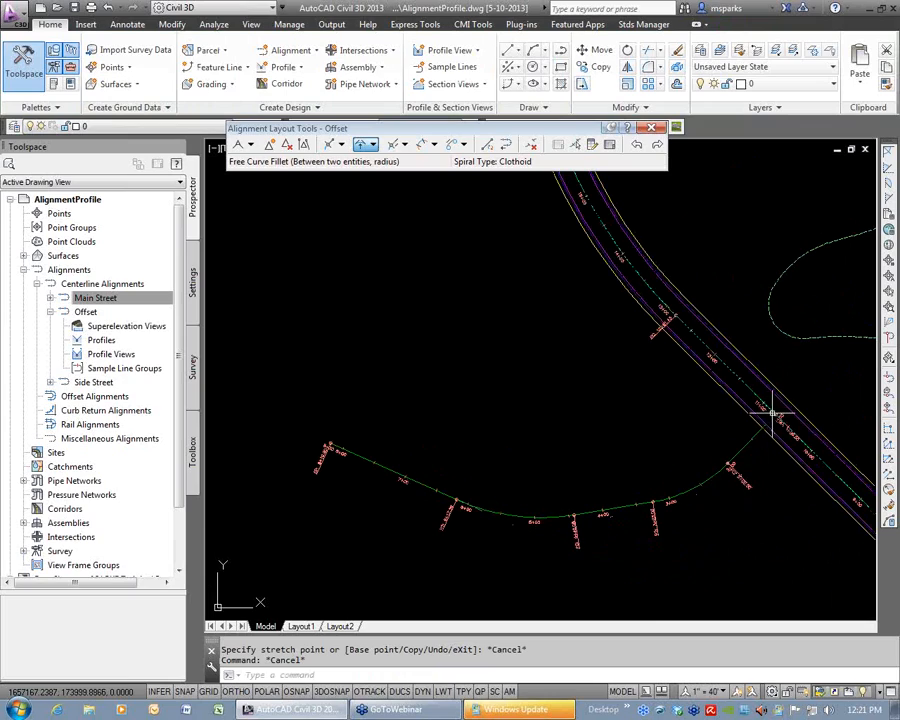
{"action": "left_click", "coordinate": [283, 50]}
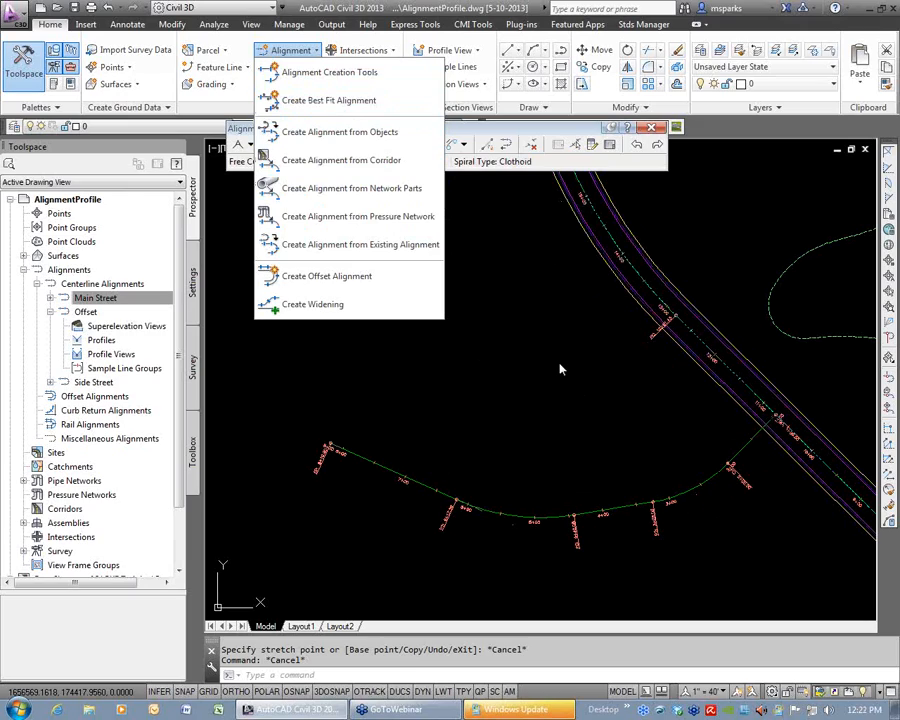
{"action": "key", "text": "Escape"}
{"action": "key", "text": "Escape"}
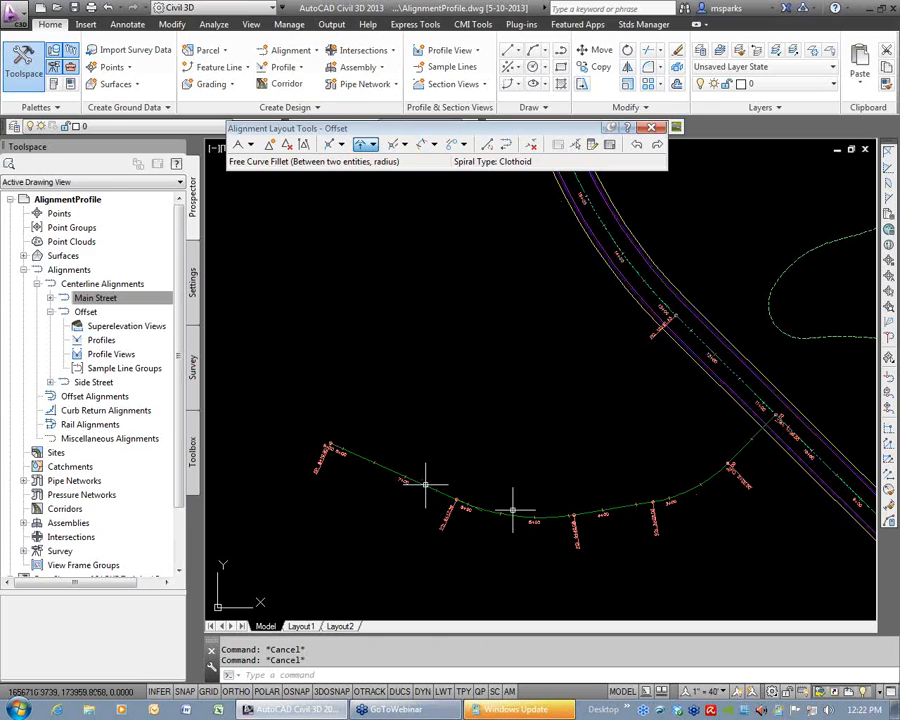
Restart geometry editing of the Offset alignment and show the table of its alignment entities.
{"action": "left_click", "coordinate": [651, 127]}
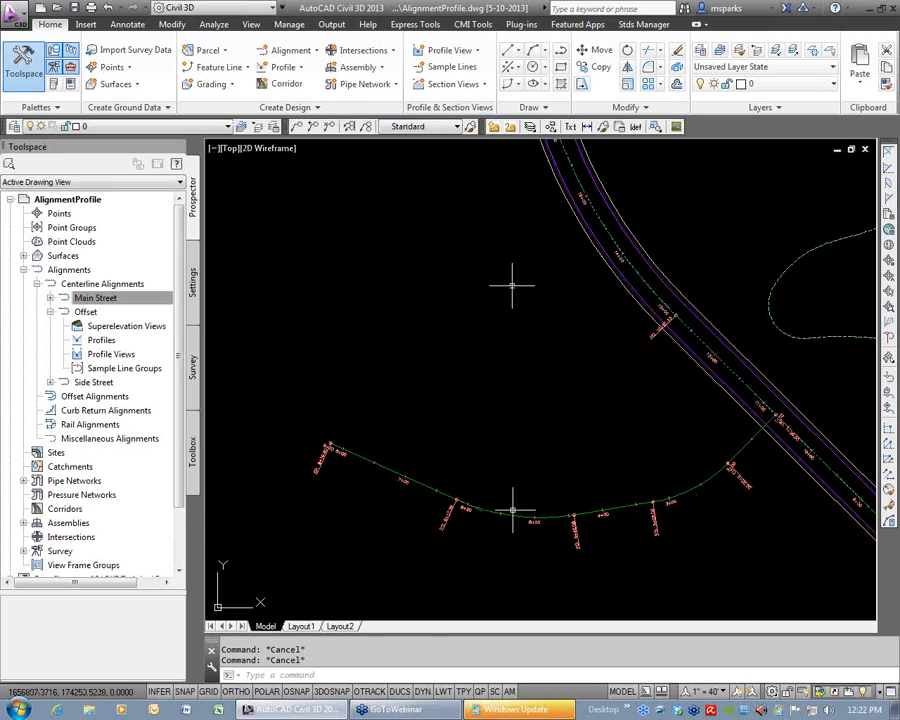
{"action": "left_click", "coordinate": [514, 516]}
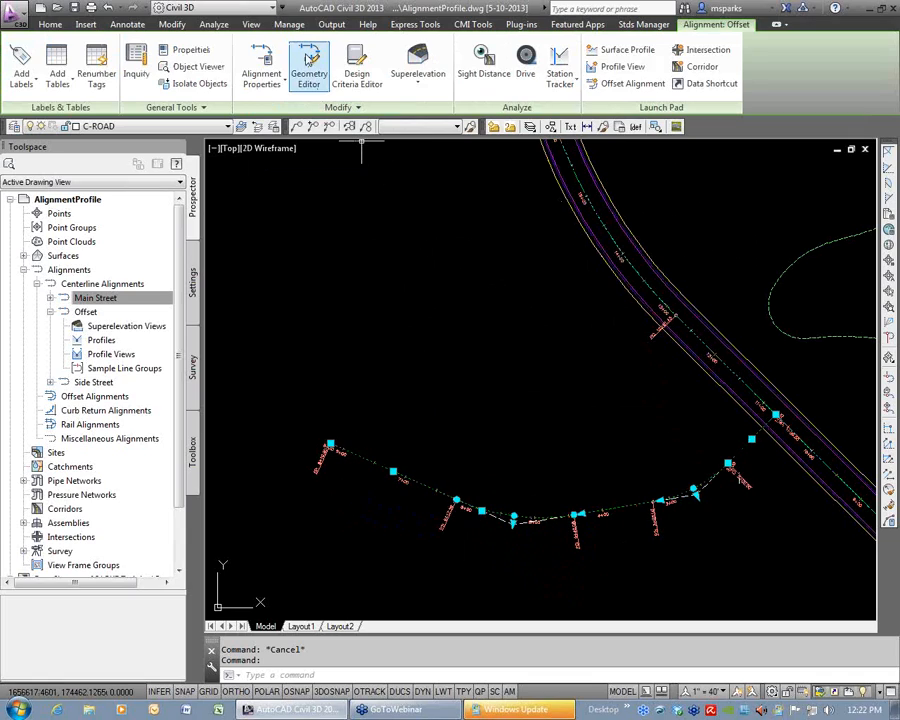
{"action": "right_click", "coordinate": [530, 341]}
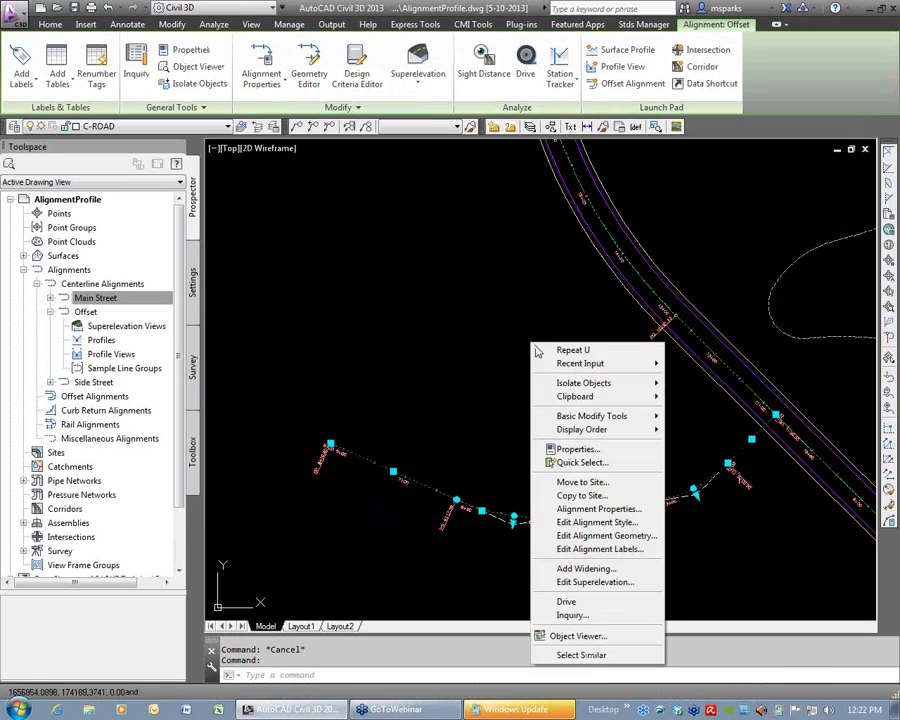
{"action": "left_click", "coordinate": [607, 541]}
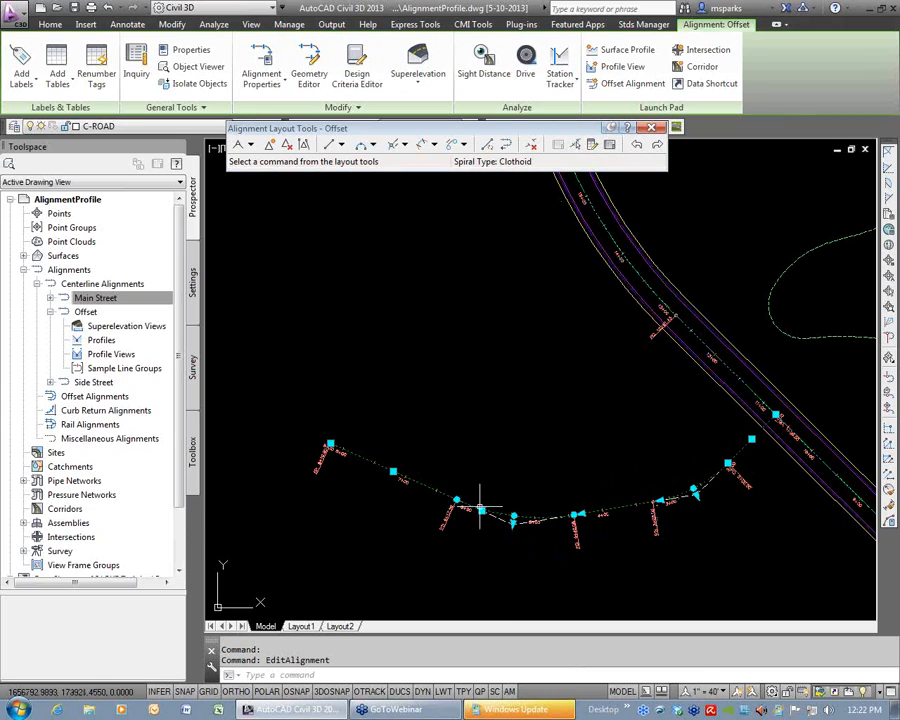
{"action": "left_click", "coordinate": [610, 145]}
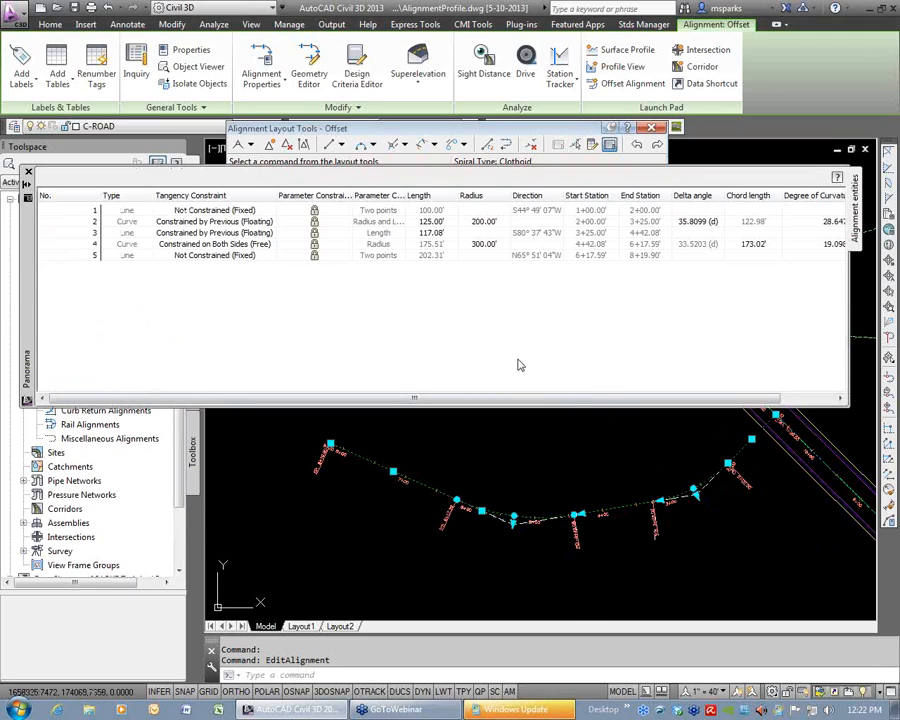
Examine the type and tangency constraint of each Offset entity, highlighting the matching lines and curves in the drawing.
{"action": "left_click", "coordinate": [132, 212]}
{"action": "left_click", "coordinate": [132, 222]}
{"action": "left_click", "coordinate": [132, 233]}
{"action": "left_click", "coordinate": [203, 211]}
{"action": "left_click", "coordinate": [218, 222]}
{"action": "left_click", "coordinate": [223, 233]}
{"action": "left_click", "coordinate": [228, 244]}
{"action": "left_click", "coordinate": [232, 256]}
{"action": "left_click", "coordinate": [235, 244]}
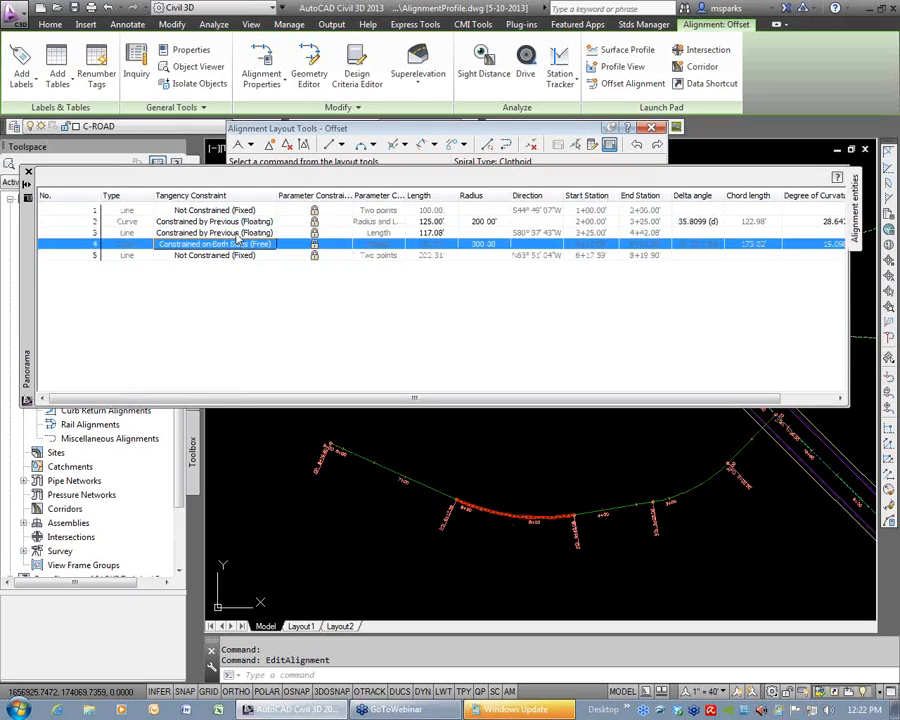
{"action": "left_click", "coordinate": [238, 232]}
{"action": "left_click", "coordinate": [292, 221]}
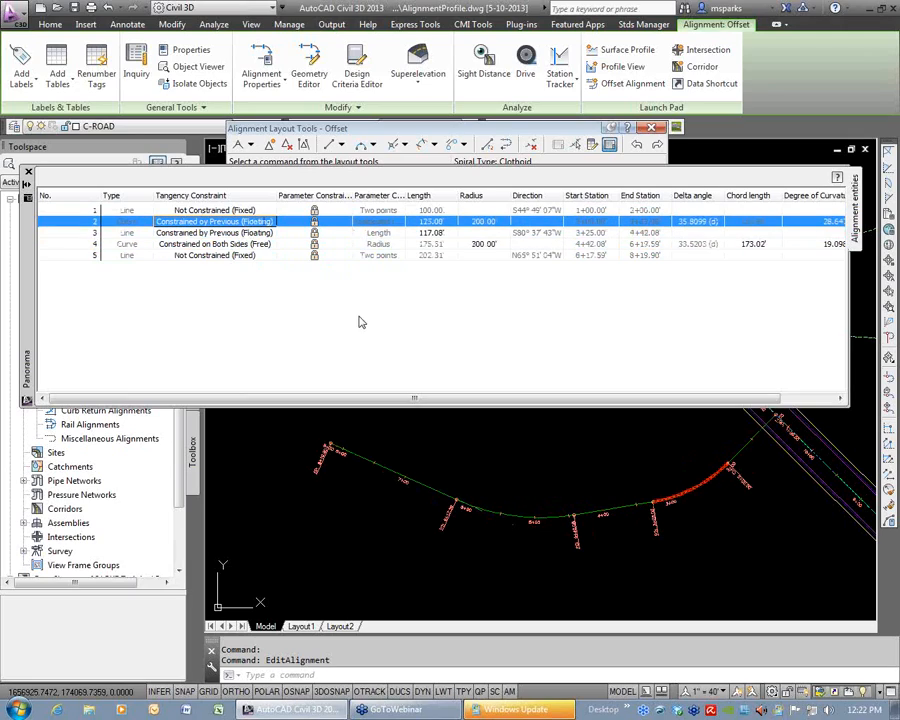
{"action": "left_click", "coordinate": [424, 255]}
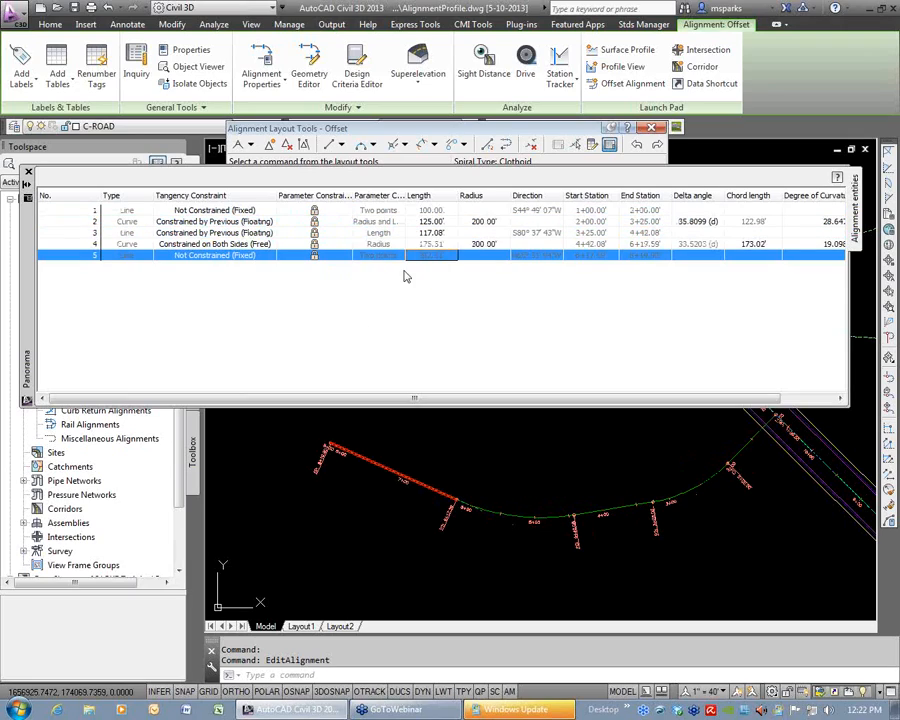
Set the radius of Offset's floating curve to 150, then change it to 300.
{"action": "left_click", "coordinate": [484, 222]}
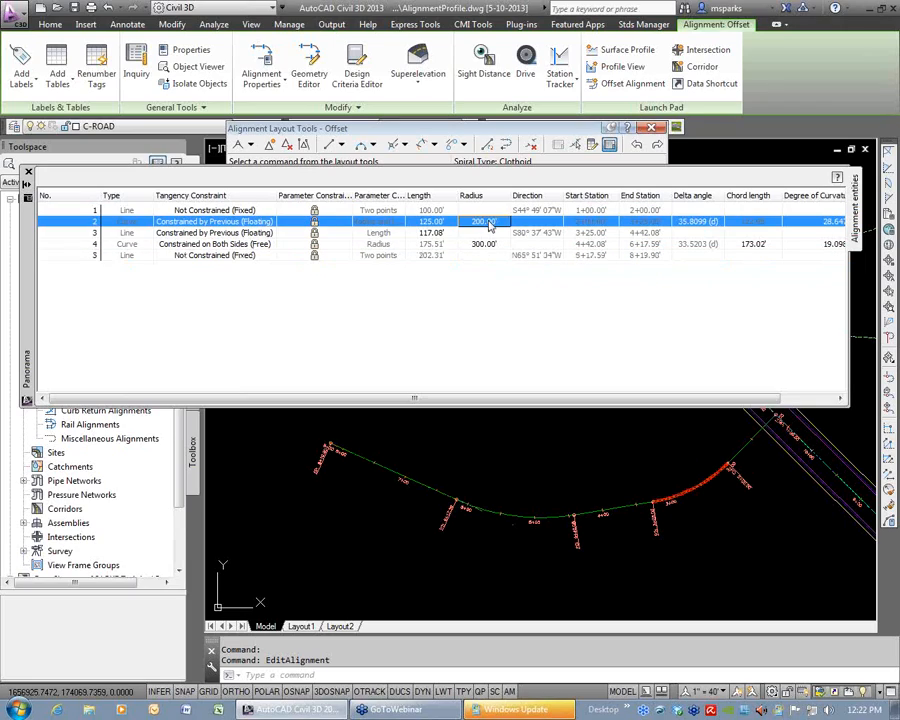
{"action": "left_click", "coordinate": [488, 222]}
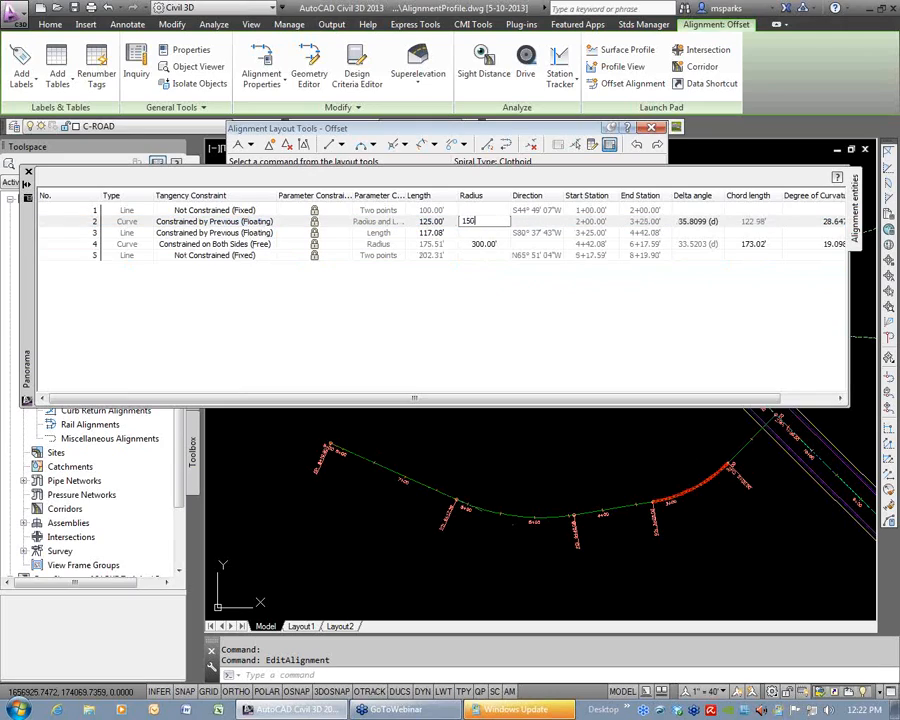
{"action": "key", "text": "Return"}
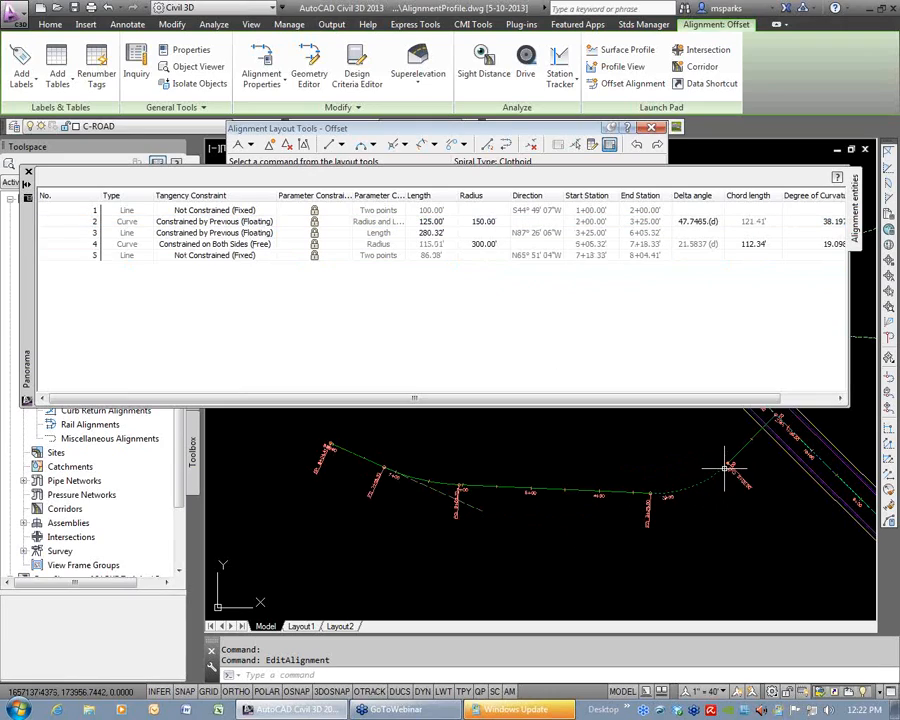
{"action": "left_click", "coordinate": [488, 223]}
{"action": "left_click", "coordinate": [490, 222]}
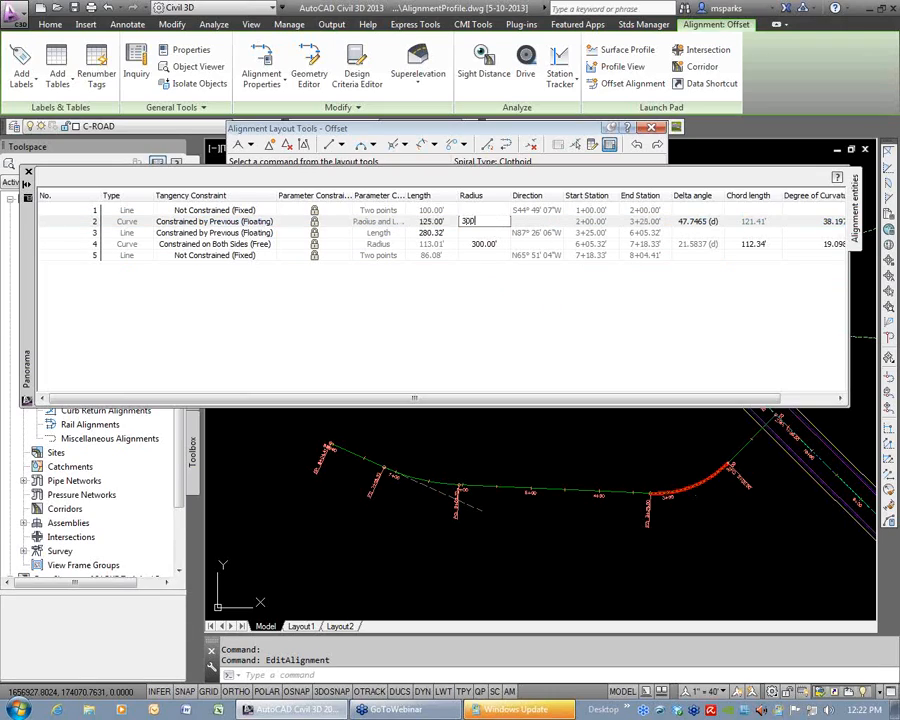
{"action": "key", "text": "Return"}
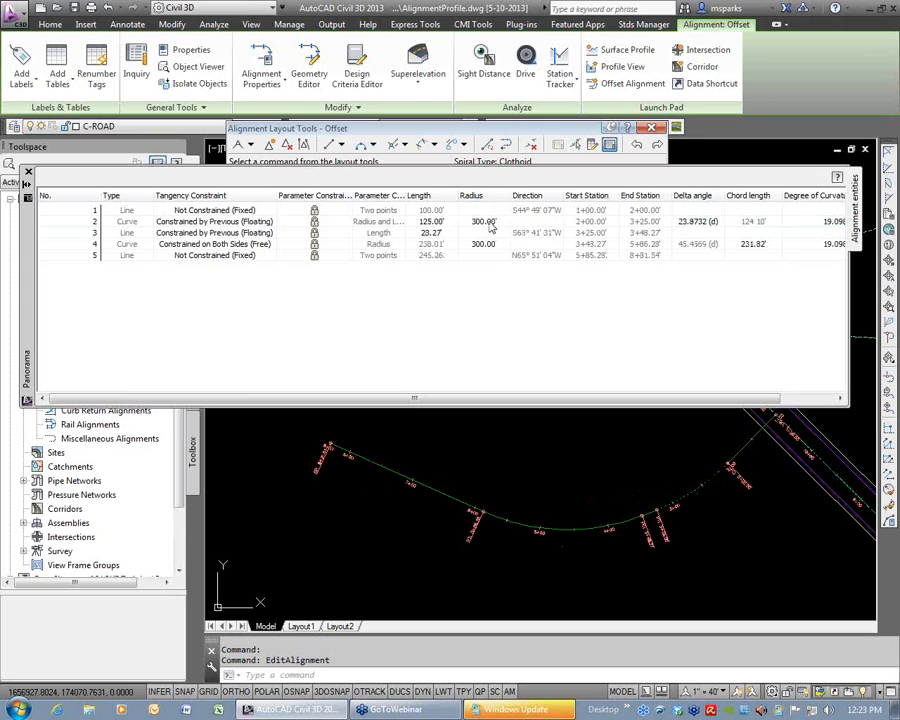
Try to set the length of Offset's floating line to 100, cancelling the entry.
{"action": "left_click", "coordinate": [205, 235]}
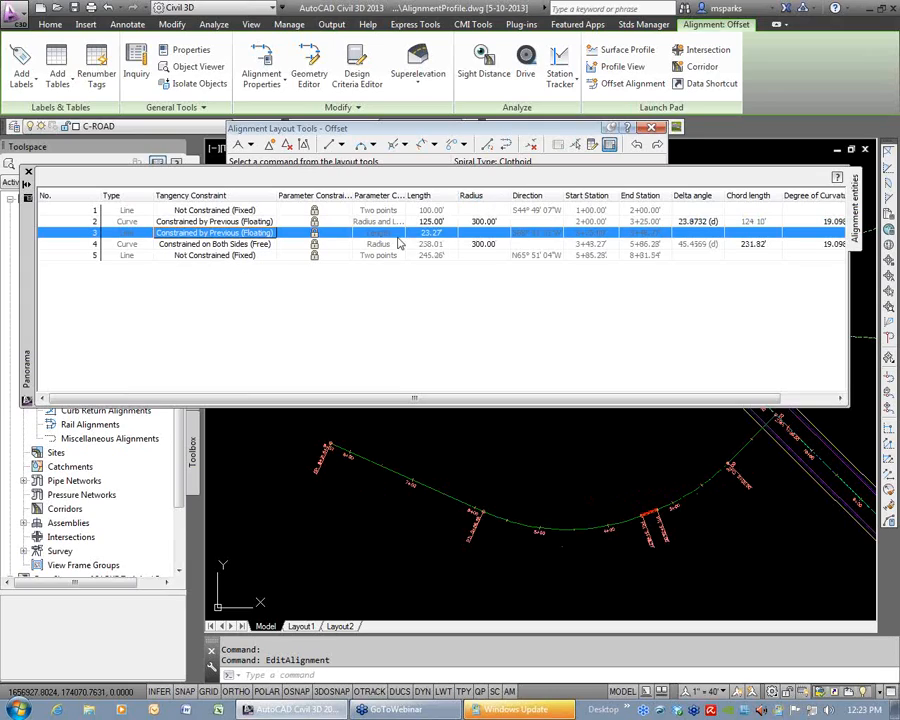
{"action": "left_click", "coordinate": [440, 233]}
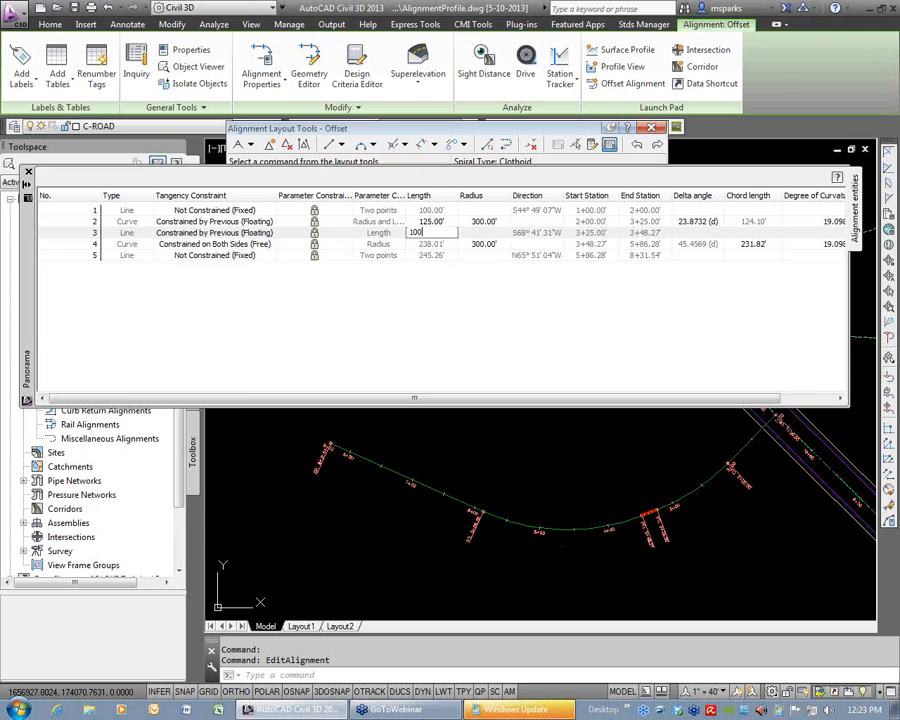
{"action": "key", "text": "Escape"}
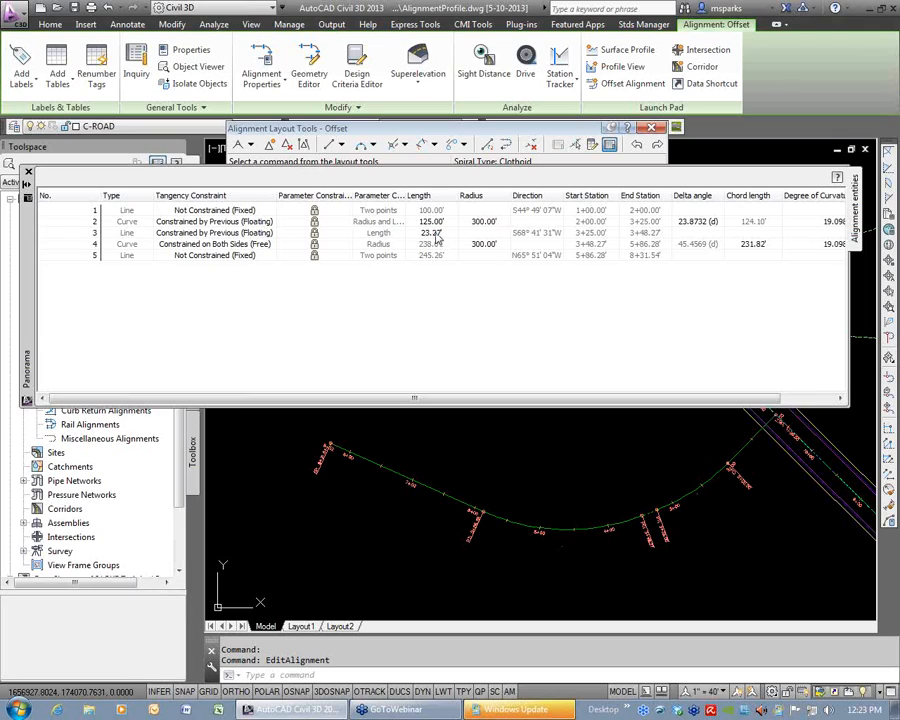
Set the radius of Offset's floating curve back to 200 and close the entity table.
{"action": "left_click", "coordinate": [437, 236]}
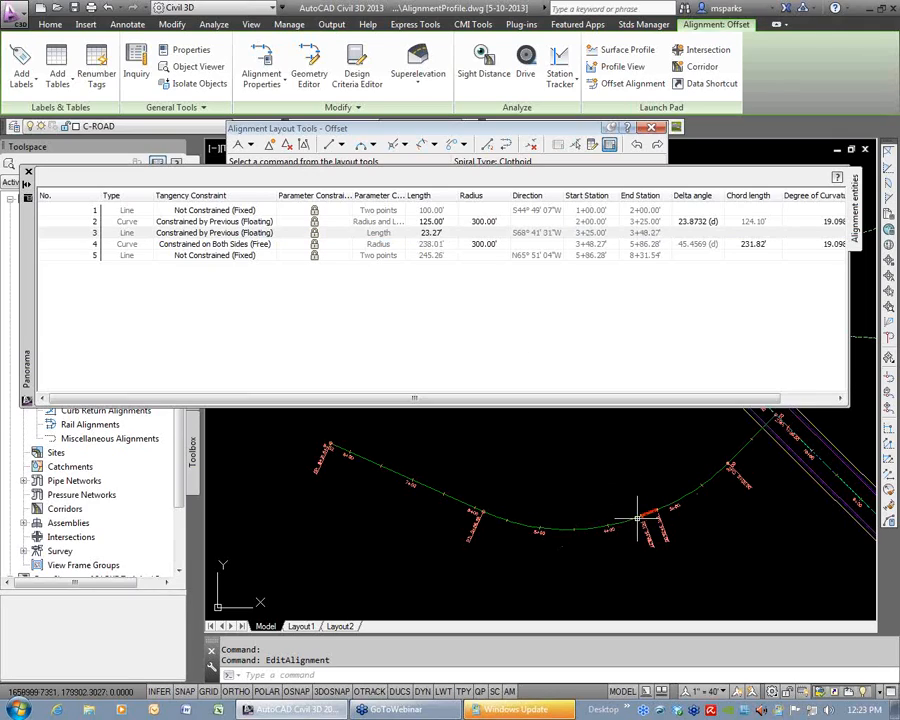
{"action": "double_click", "coordinate": [488, 221]}
{"action": "type", "text": "200"}
{"action": "key", "text": "Return"}
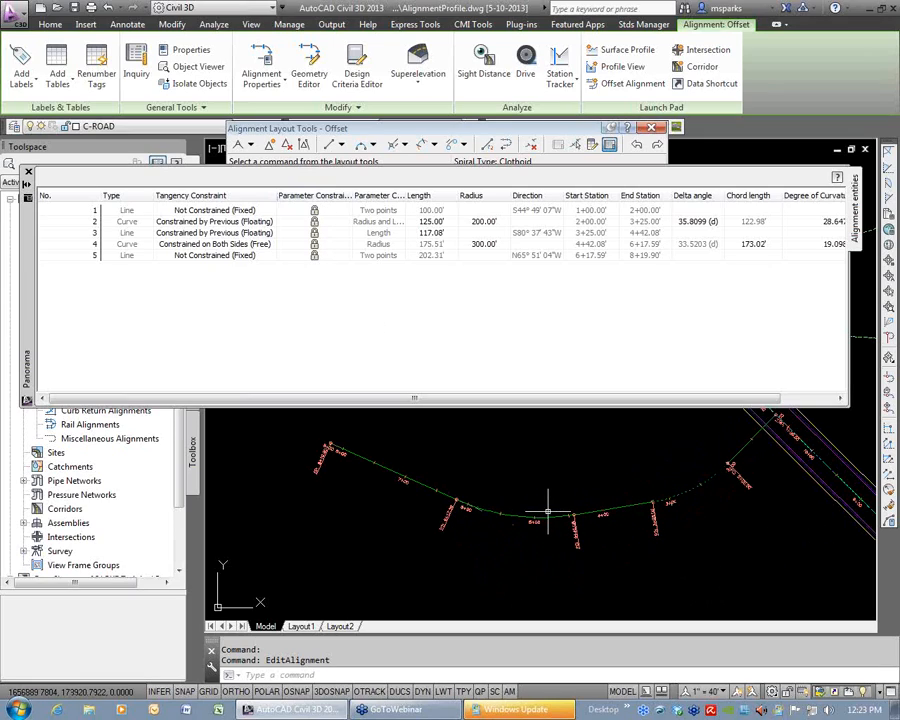
{"action": "left_click", "coordinate": [29, 171]}
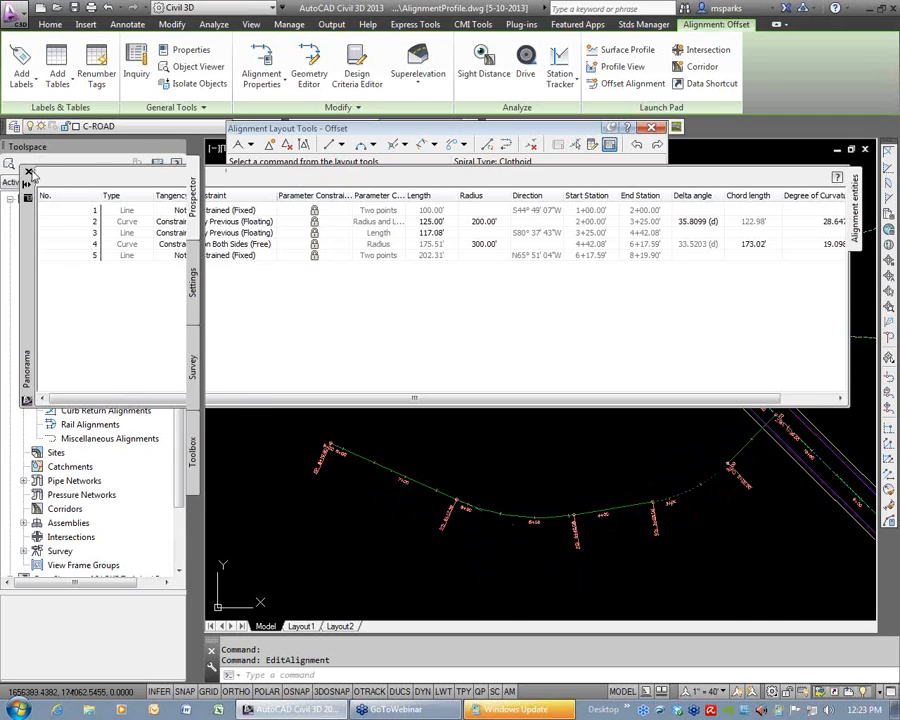
{"action": "key", "text": "Escape"}
{"action": "key", "text": "Escape"}
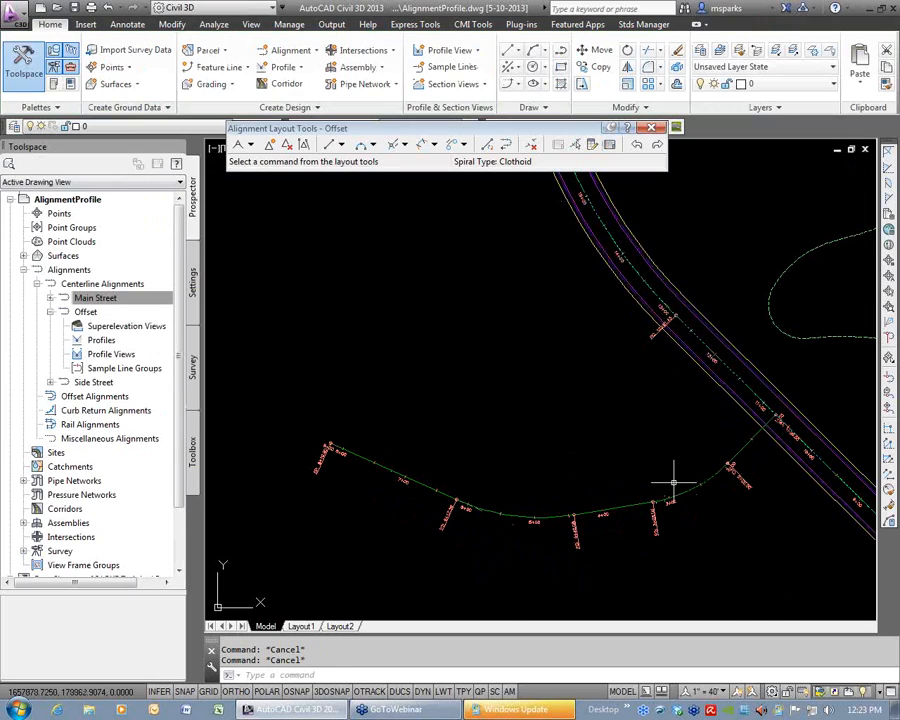
Inspect the layout parameters of Offset's free curve by picking that sub-entity, compare them with the entity table, and close both views.
{"action": "middle_click_drag", "start_coordinate": [528, 518], "coordinate": [560, 481]}
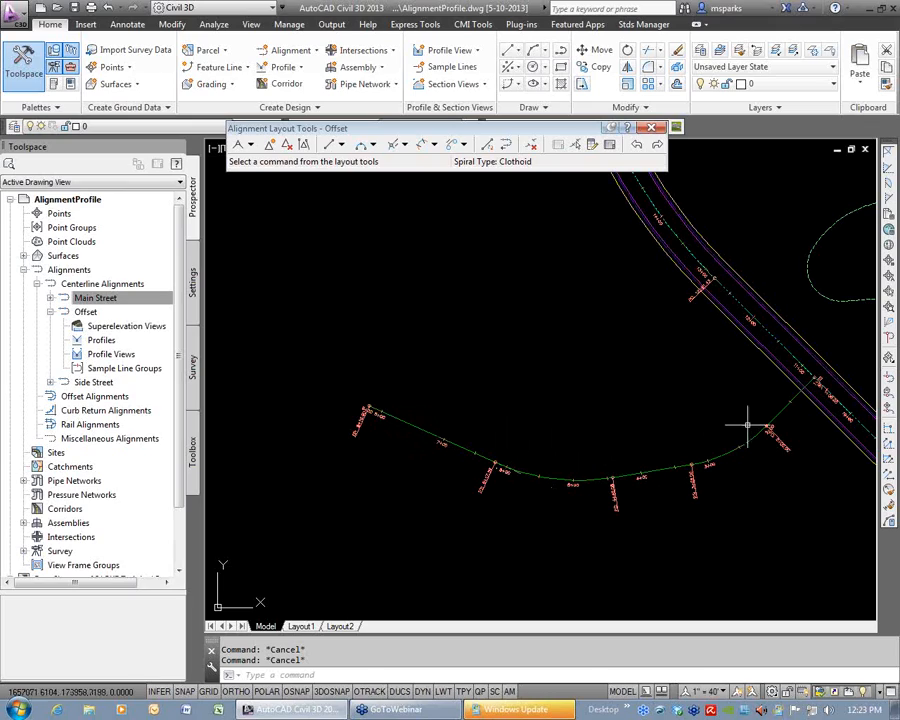
{"action": "left_click", "coordinate": [576, 146]}
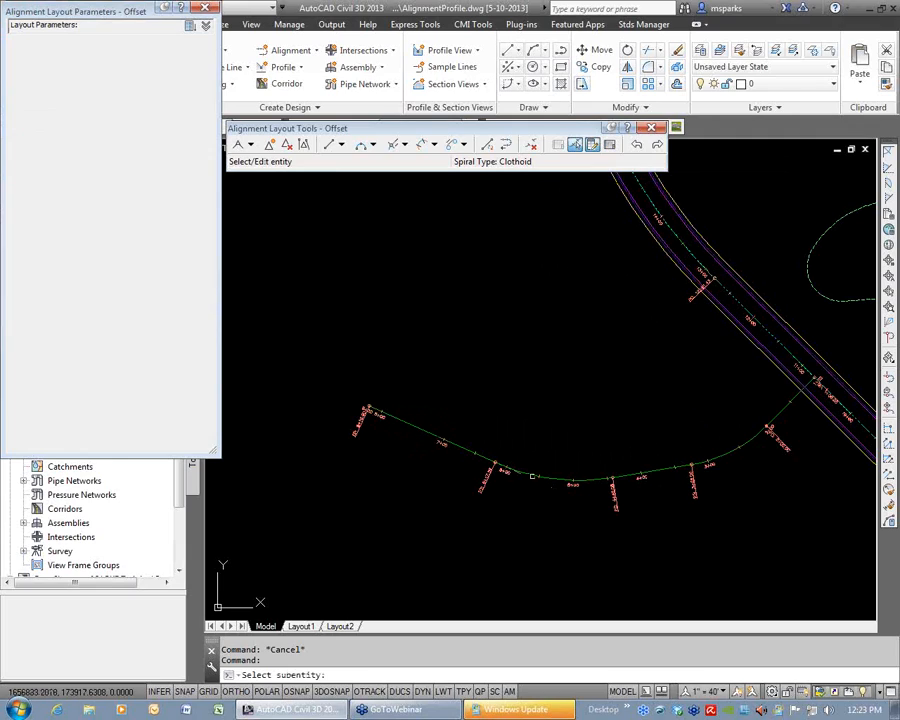
{"action": "left_click", "coordinate": [550, 477]}
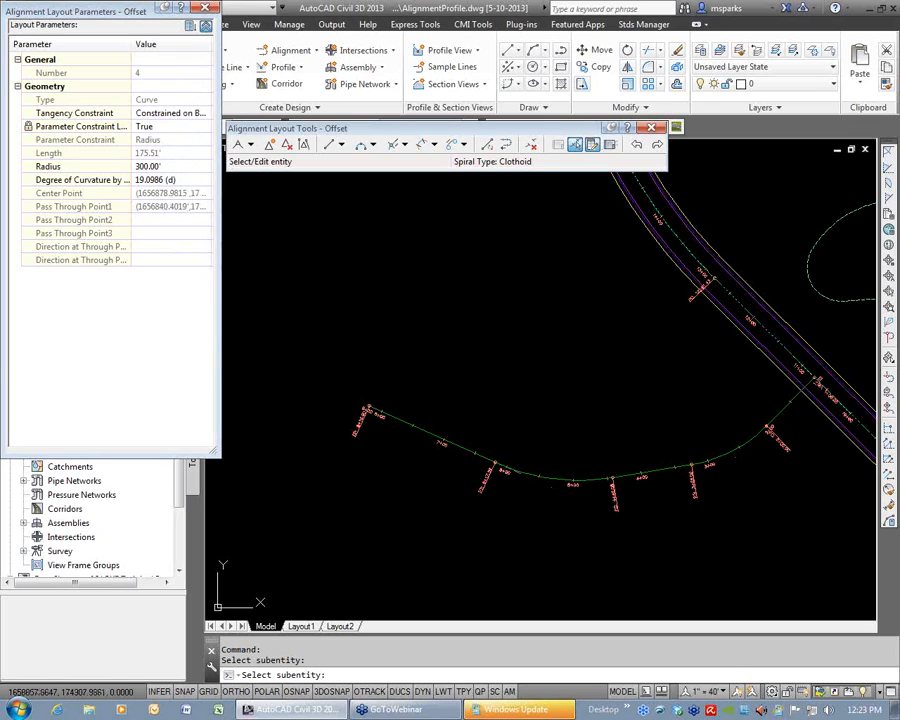
{"action": "left_click", "coordinate": [608, 145]}
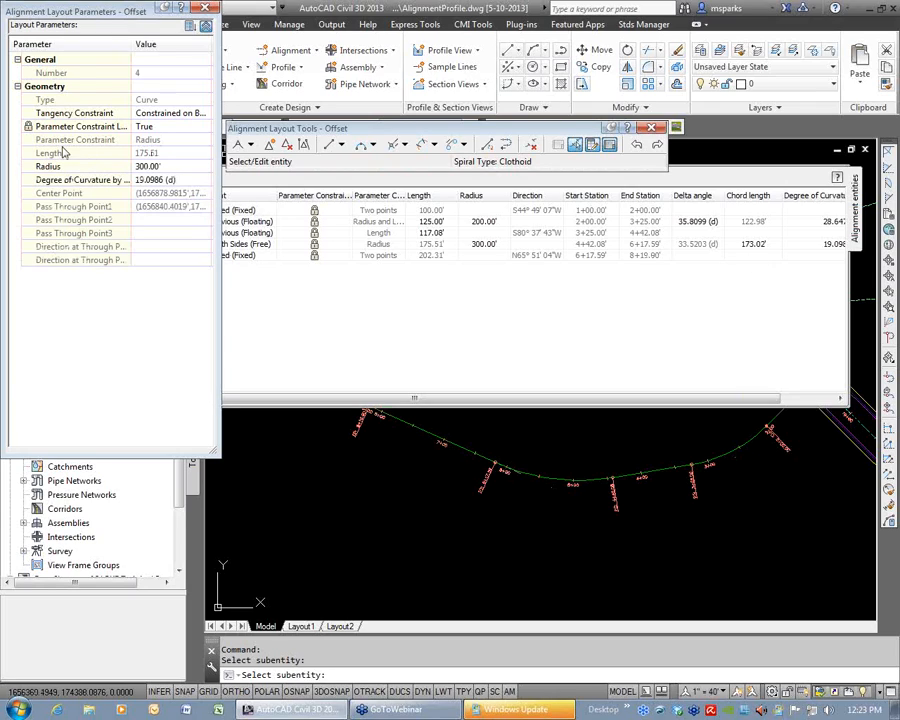
{"action": "left_click", "coordinate": [204, 8]}
{"action": "left_click", "coordinate": [28, 173]}
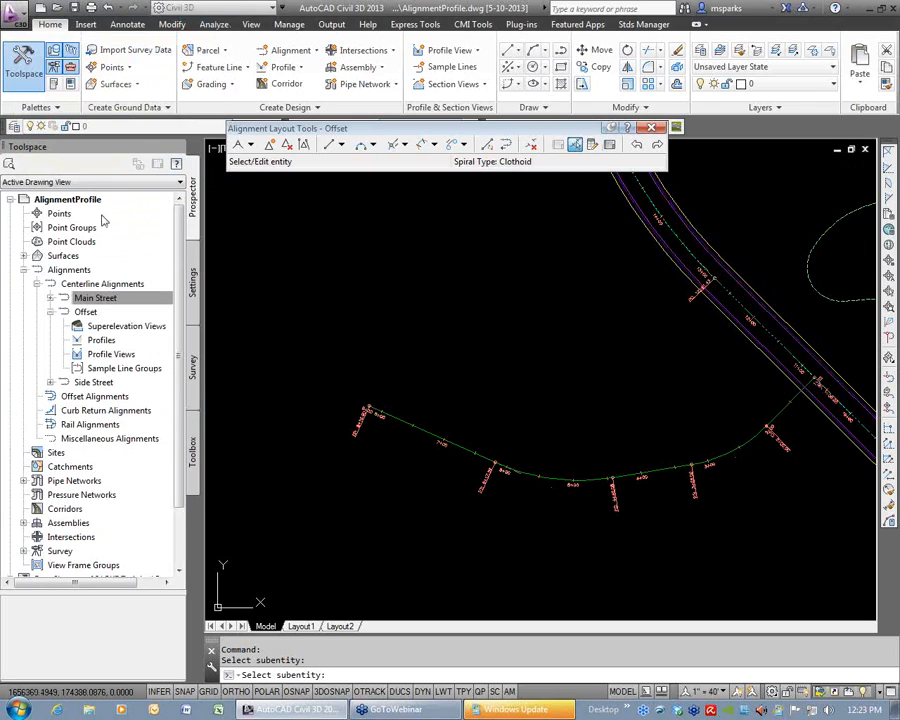
{"action": "key", "text": "Escape"}
{"action": "key", "text": "Escape"}
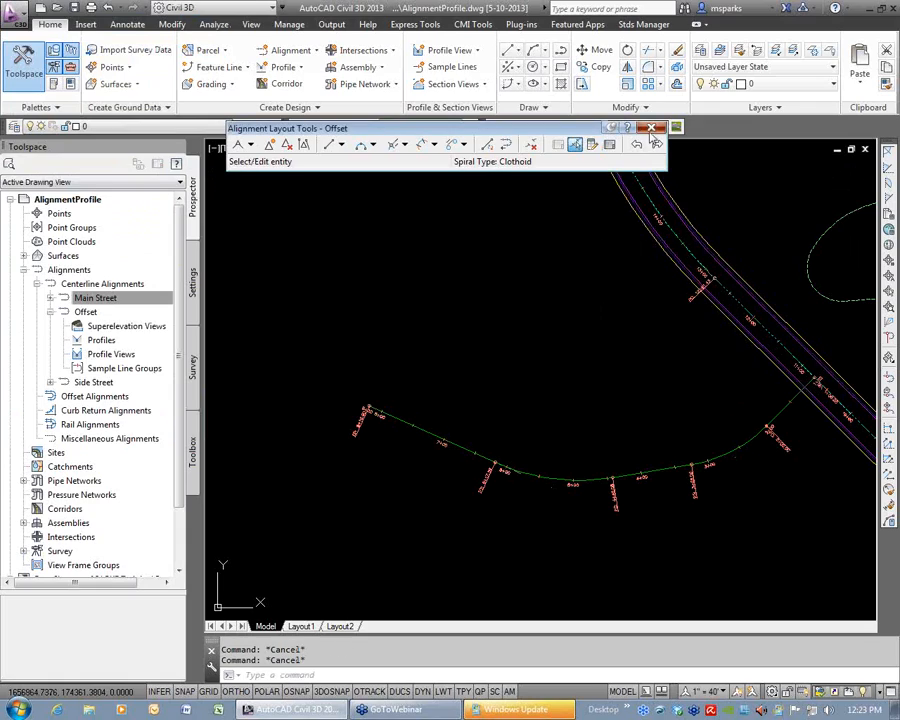
{"action": "left_click", "coordinate": [290, 50]}
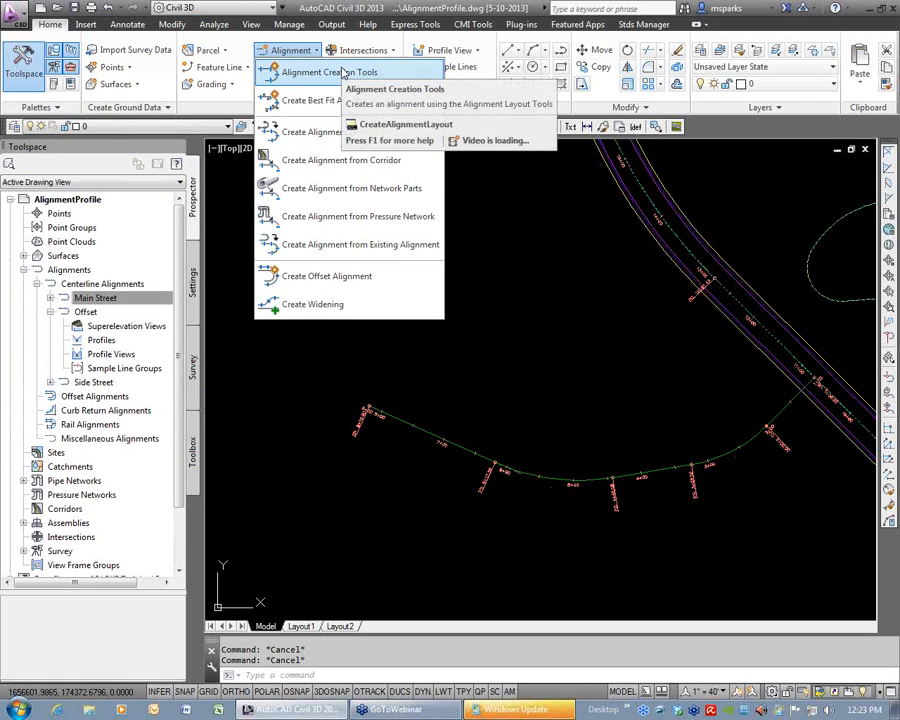
{"action": "left_click", "coordinate": [585, 316]}
{"action": "scroll", "coordinate": [600, 350], "scroll_direction": "down", "scroll_amount": 4}
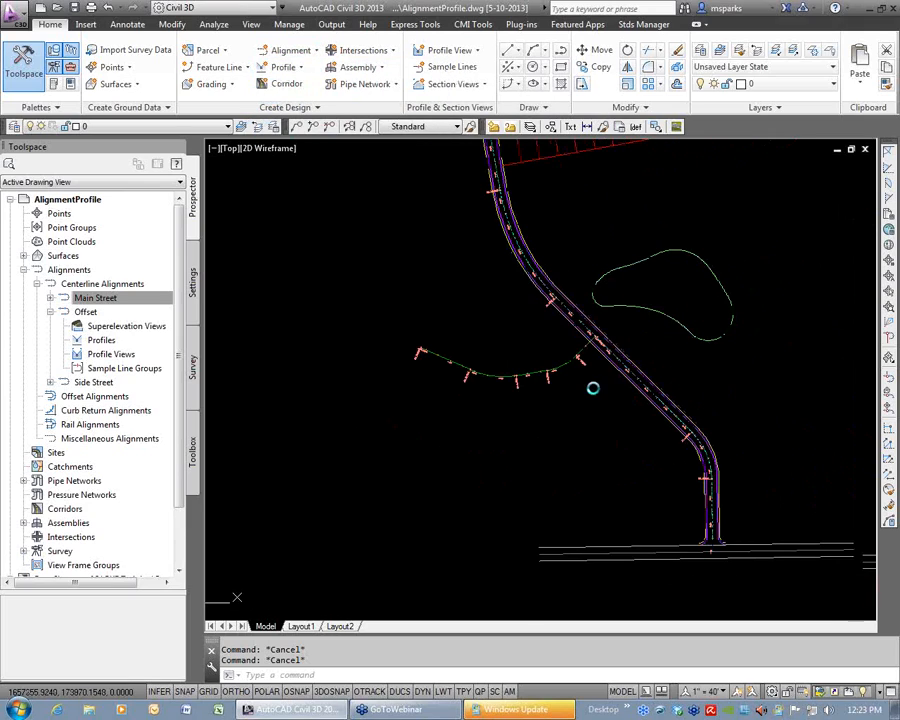
{"action": "left_click", "coordinate": [494, 293]}
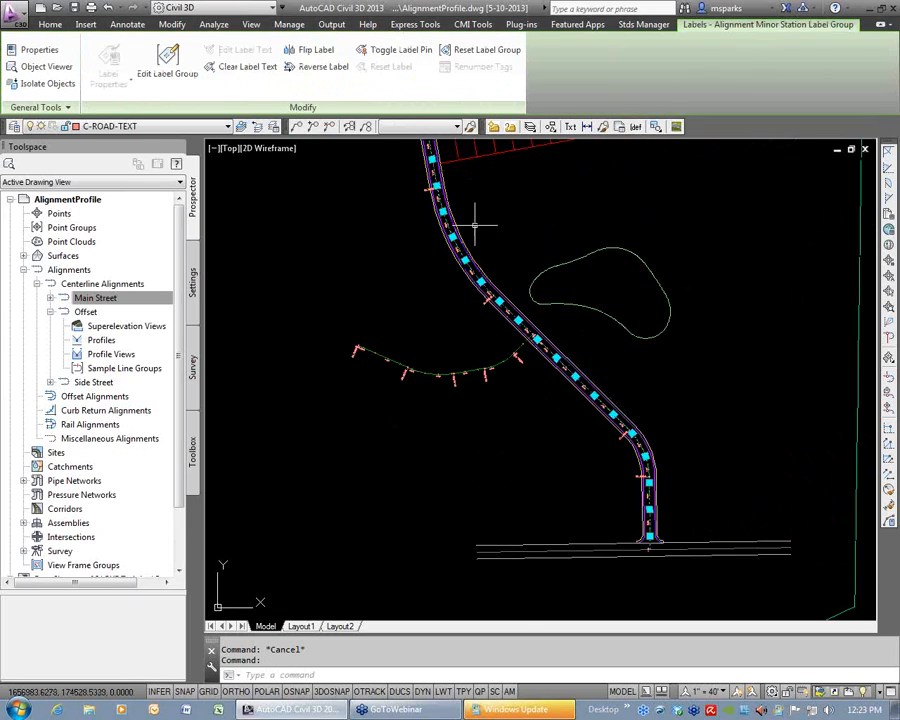
{"action": "key", "text": "Escape"}
Open Main Street's geometry for editing and insert PIs in its northern tangent, bending it west of the road beside the building site.
{"action": "middle_click_drag", "start_coordinate": [525, 312], "coordinate": [576, 404]}
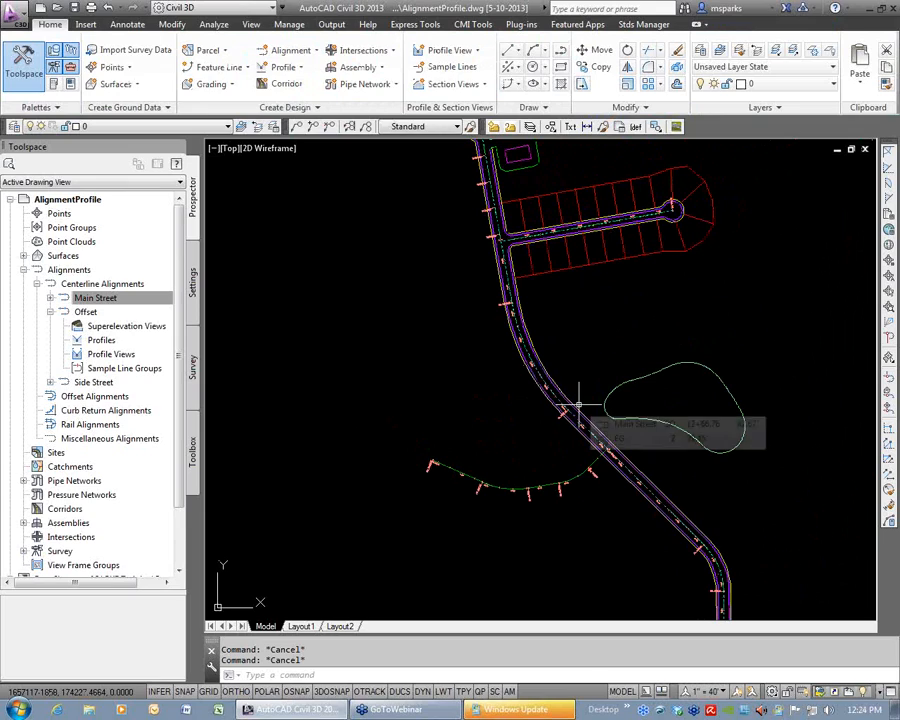
{"action": "middle_click_drag", "start_coordinate": [510, 187], "coordinate": [548, 432]}
{"action": "scroll", "coordinate": [533, 402], "scroll_direction": "up", "scroll_amount": 2}
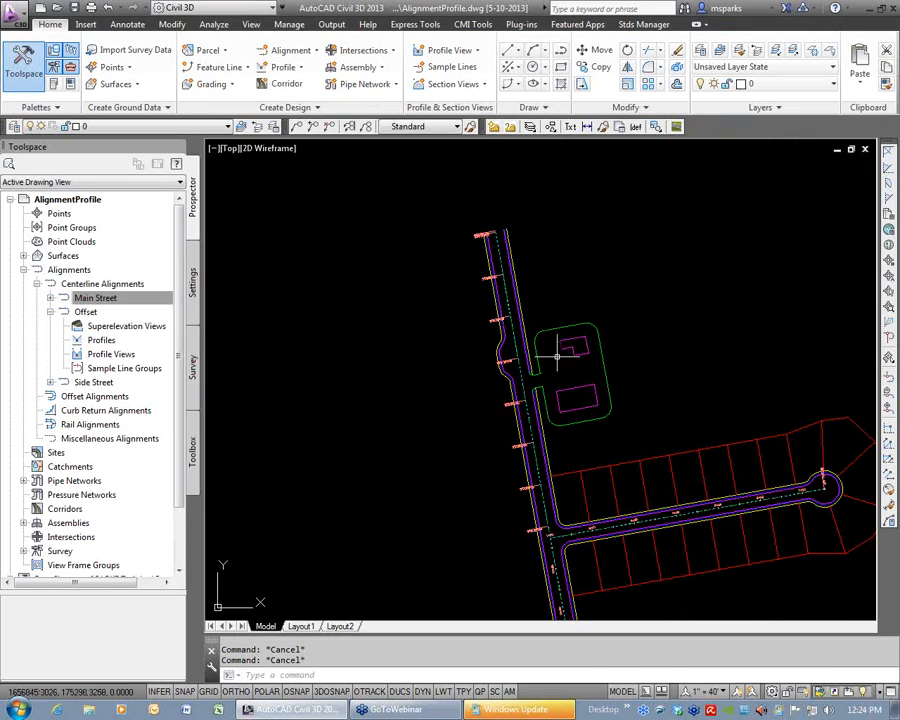
{"action": "left_click", "coordinate": [517, 398]}
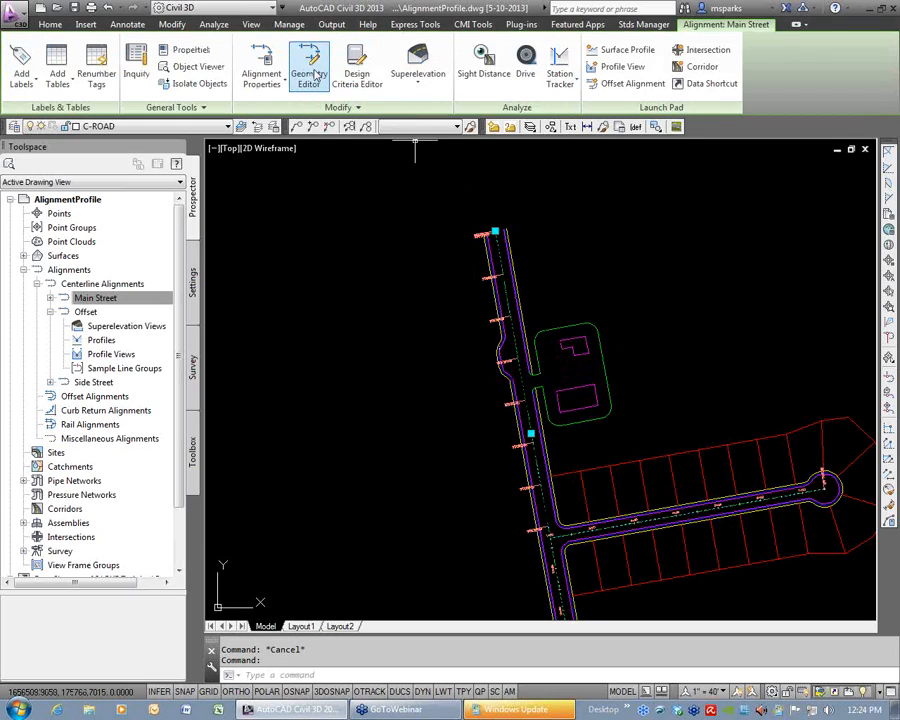
{"action": "left_click", "coordinate": [312, 75]}
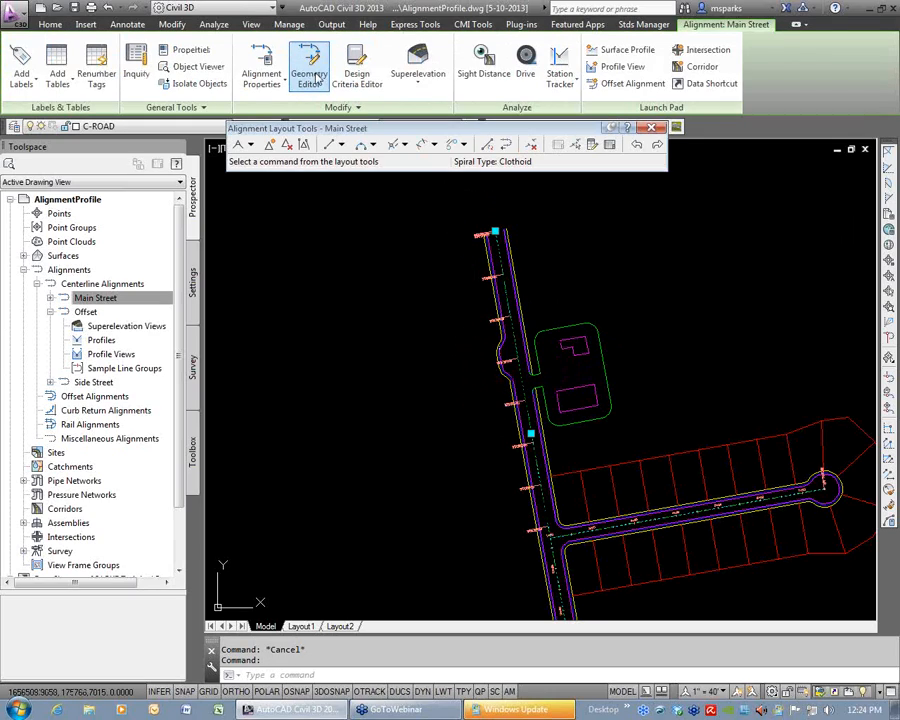
{"action": "left_click", "coordinate": [269, 146]}
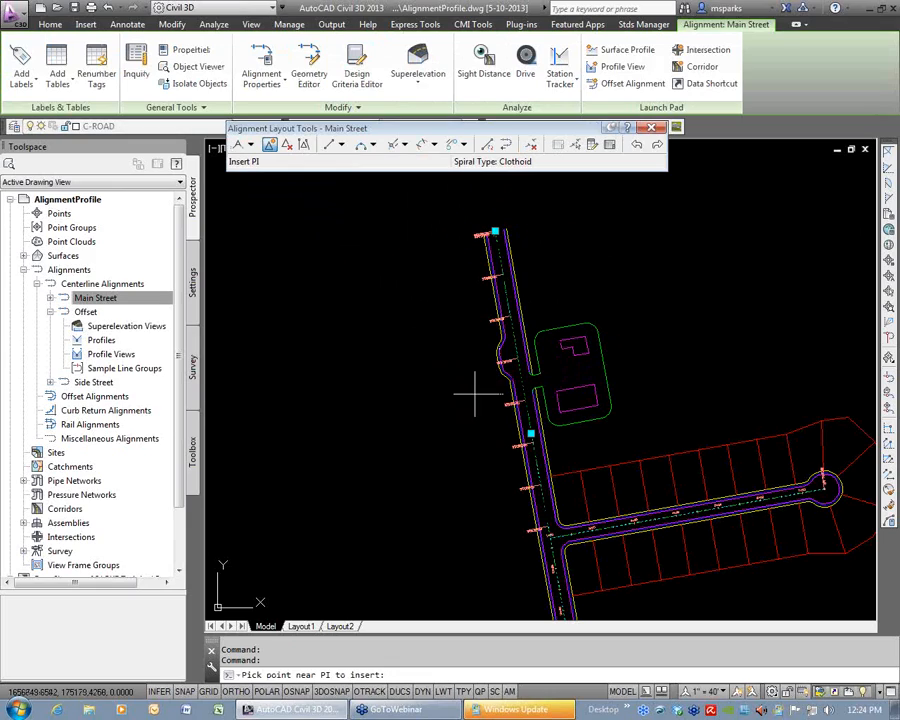
{"action": "left_click", "coordinate": [461, 316]}
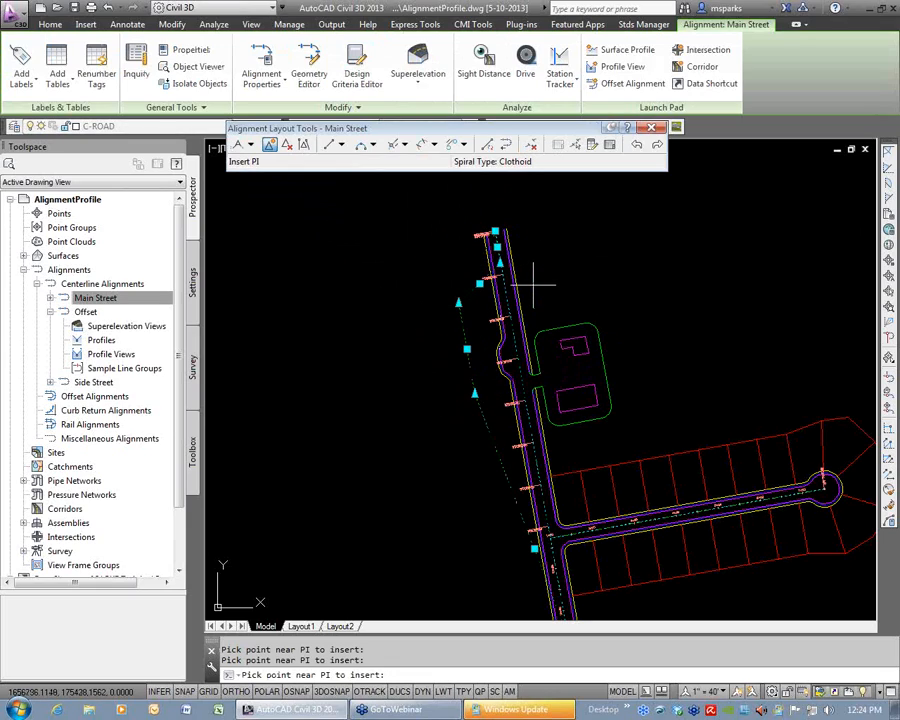
Finish inserting PIs, undo the insertions in Main Street and close the alignment layout tools.
{"action": "key", "text": "Return"}
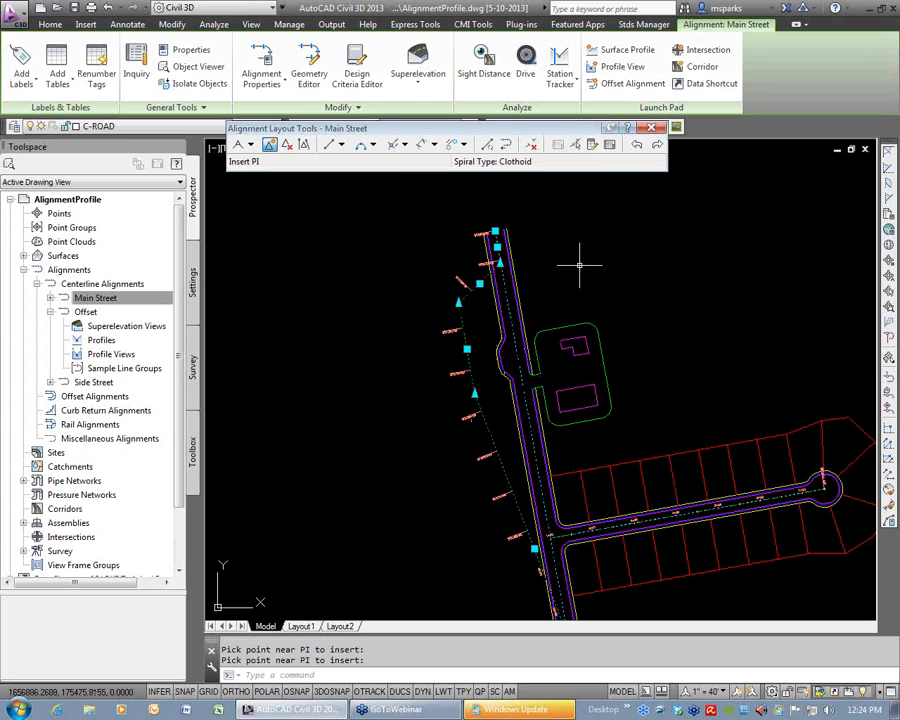
{"action": "scroll", "coordinate": [620, 585], "scroll_direction": "down", "scroll_amount": 5}
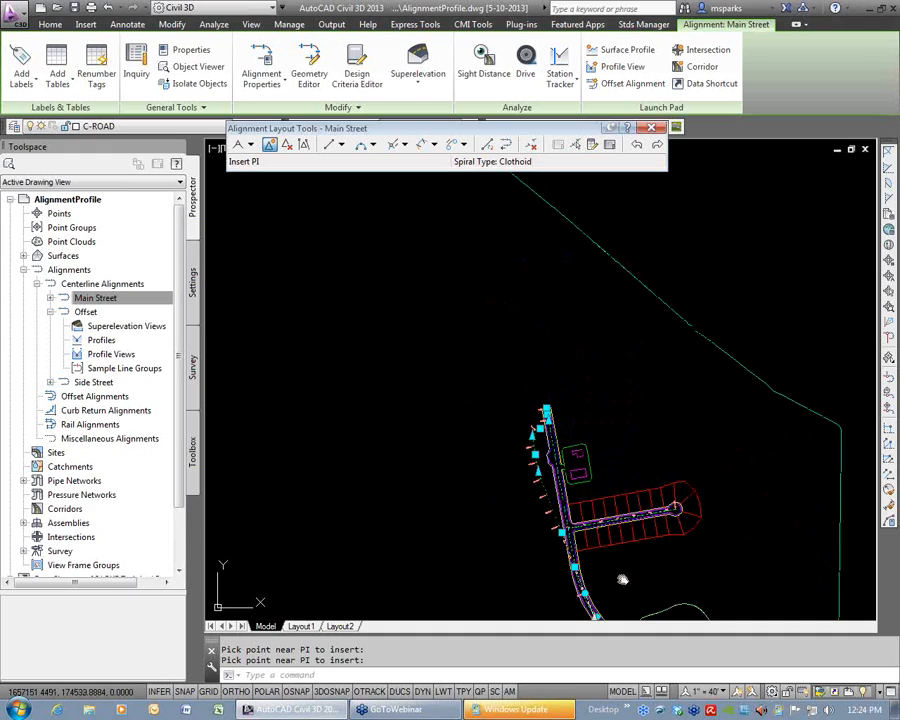
{"action": "scroll", "coordinate": [620, 588], "scroll_direction": "up", "scroll_amount": 2}
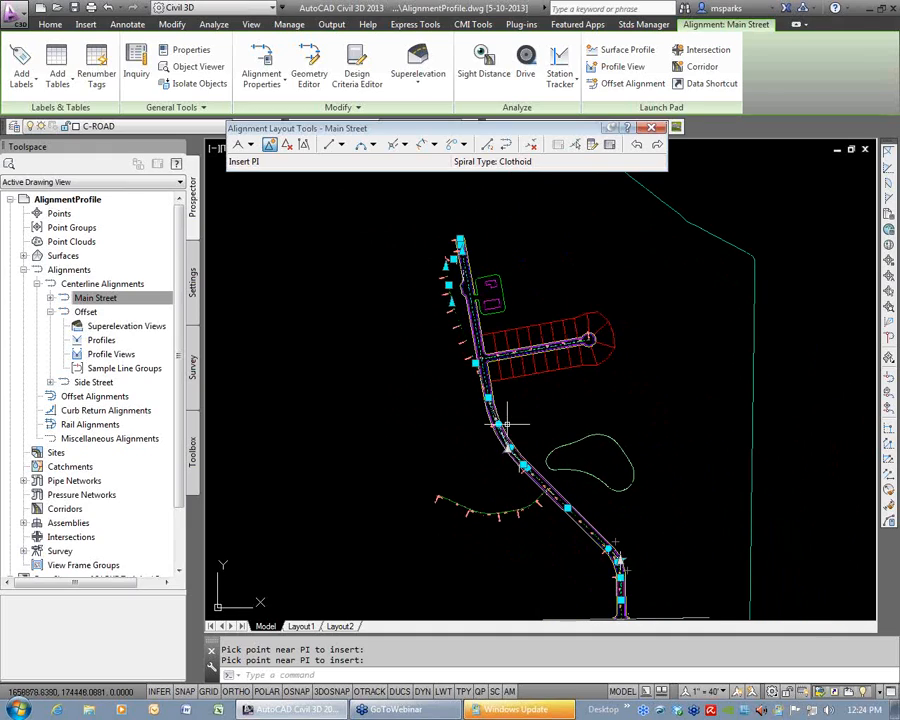
{"action": "left_click", "coordinate": [636, 145]}
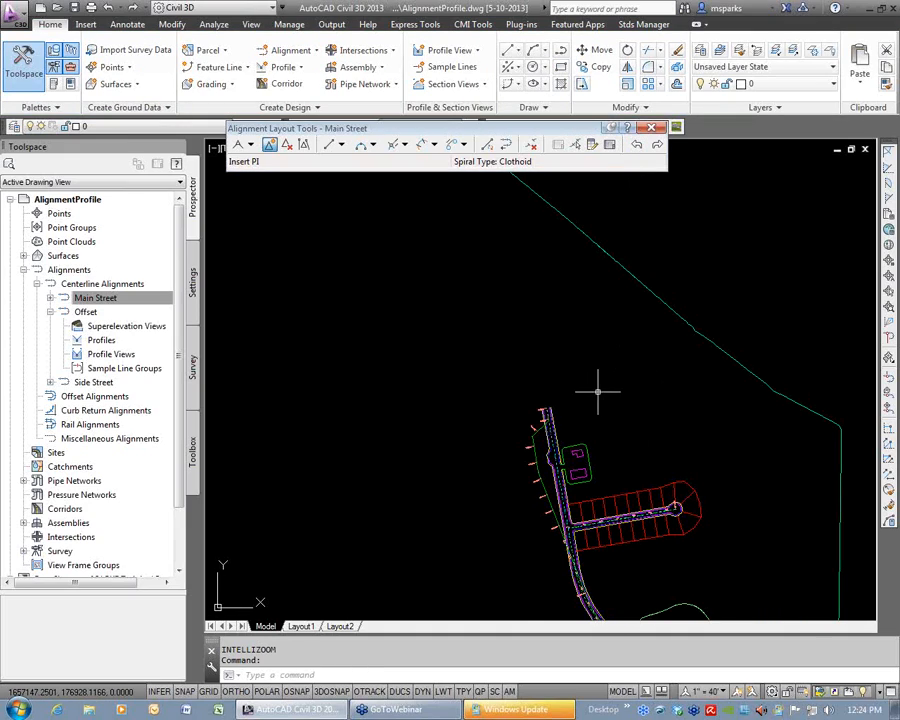
{"action": "left_click", "coordinate": [654, 128]}
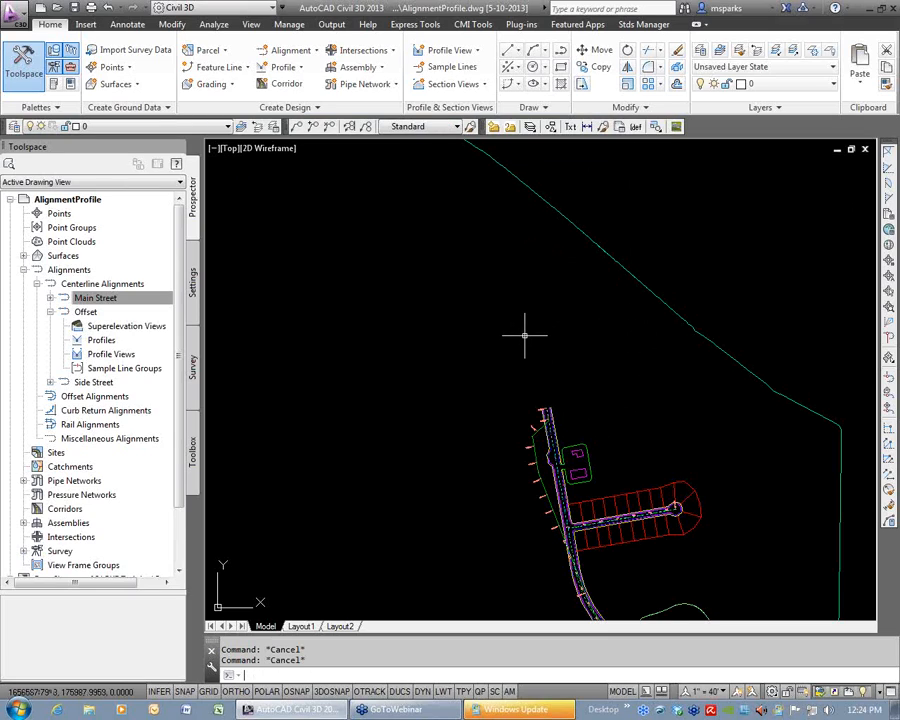
{"action": "scroll", "coordinate": [578, 352], "scroll_direction": "up", "scroll_amount": 4}
{"action": "scroll", "coordinate": [587, 393], "scroll_direction": "up", "scroll_amount": 2}
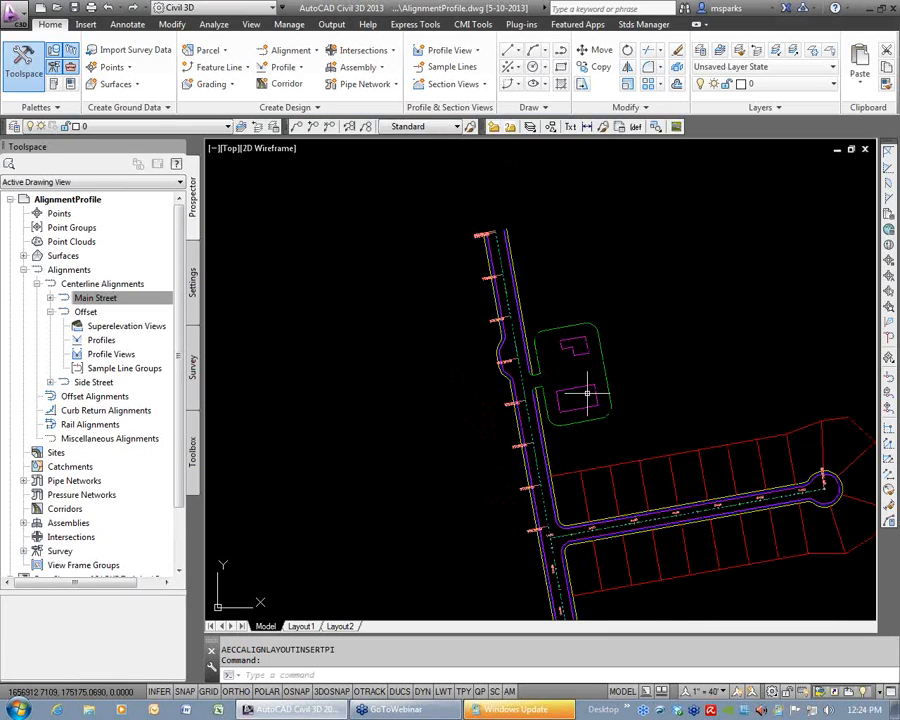
Create an offset alignment named Whatever from Offset over its full length, with one 15' offset on the left and 0 offsets on the right.
{"action": "scroll", "coordinate": [590, 385], "scroll_direction": "down", "scroll_amount": 4}
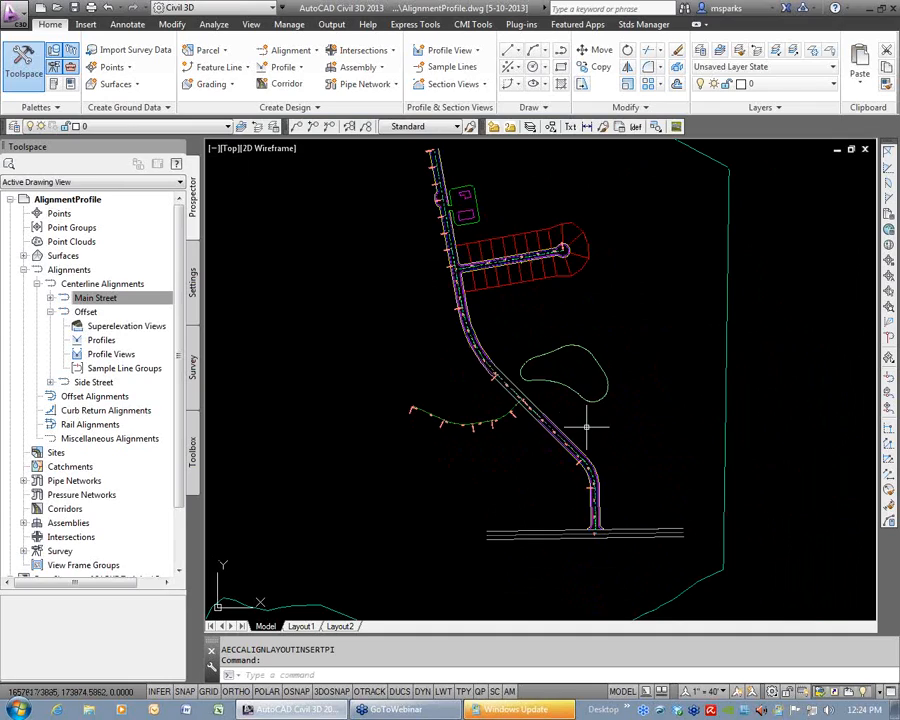
{"action": "mouse_move", "coordinate": [540, 440]}
{"action": "middle_mouse_down"}
{"action": "mouse_move", "coordinate": [609, 444]}
{"action": "mouse_move", "coordinate": [584, 440]}
{"action": "middle_mouse_up"}
{"action": "scroll", "coordinate": [555, 425], "scroll_direction": "up", "scroll_amount": 5}
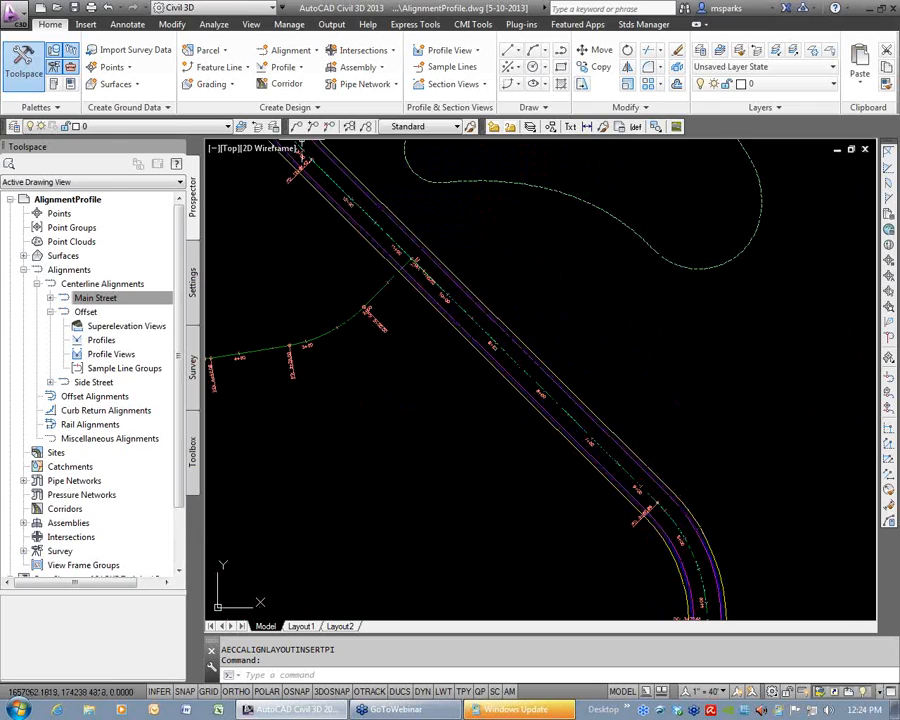
{"action": "left_click", "coordinate": [295, 50]}
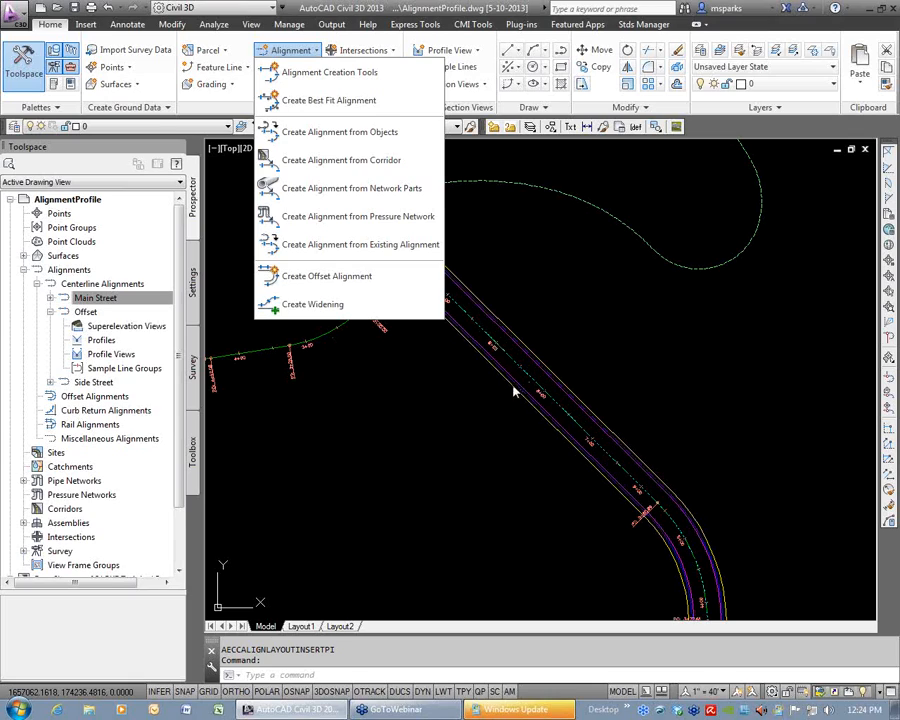
{"action": "left_click", "coordinate": [333, 285]}
{"action": "middle_click_drag", "start_coordinate": [476, 376], "coordinate": [676, 466]}
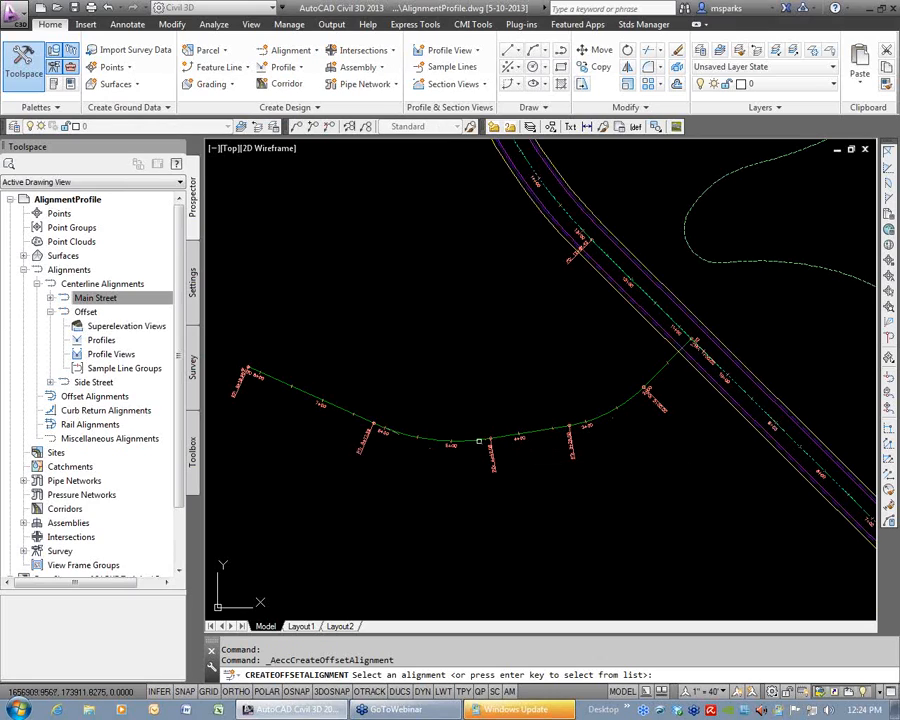
{"action": "left_click", "coordinate": [467, 441]}
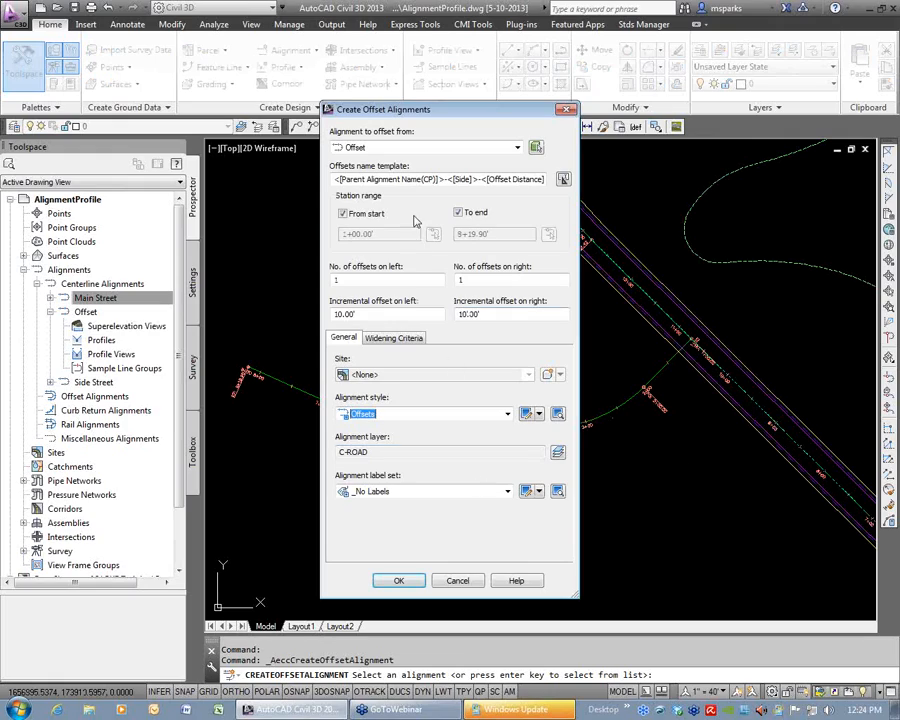
{"action": "left_click_drag", "start_coordinate": [542, 179], "coordinate": [335, 179]}
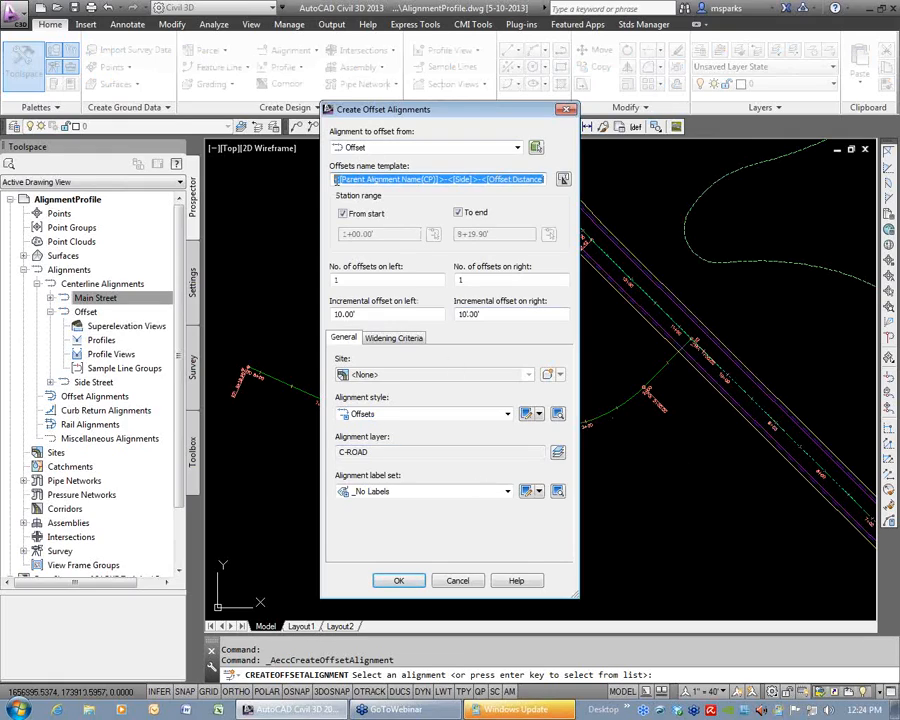
{"action": "type", "text": "Whatever"}
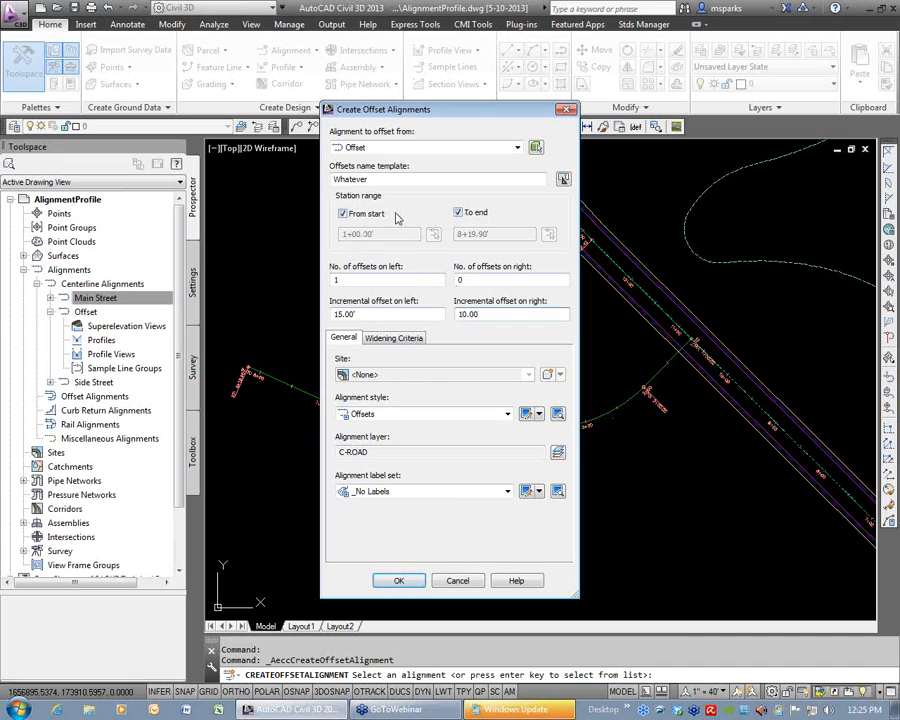
{"action": "left_click", "coordinate": [400, 581]}
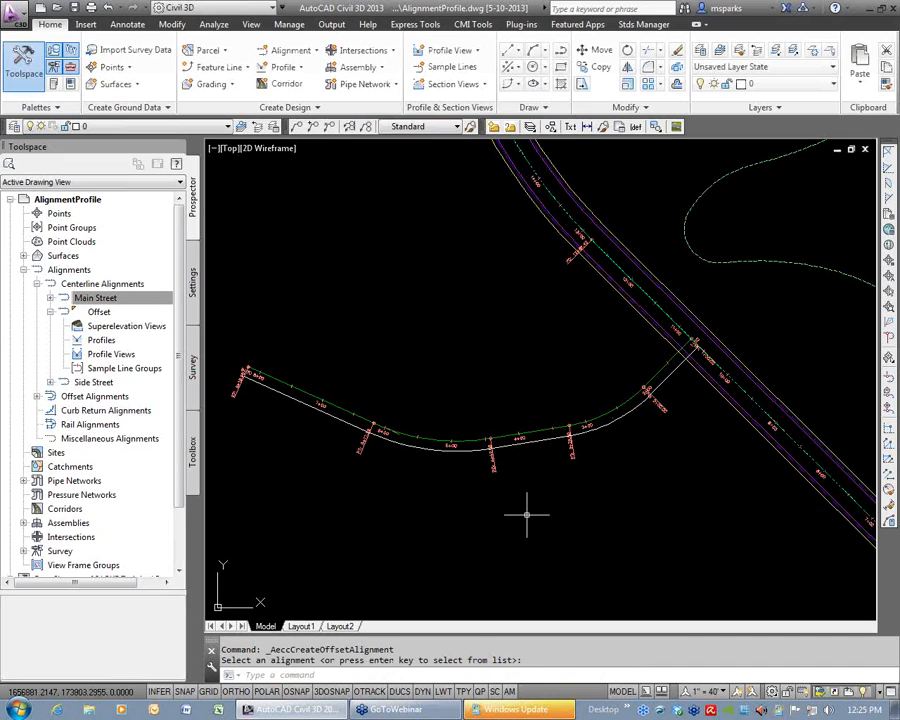
Try stretching the western end of Offset north-east to preview how the parallel offset alignment follows, then cancel.
{"action": "left_click", "coordinate": [463, 440]}
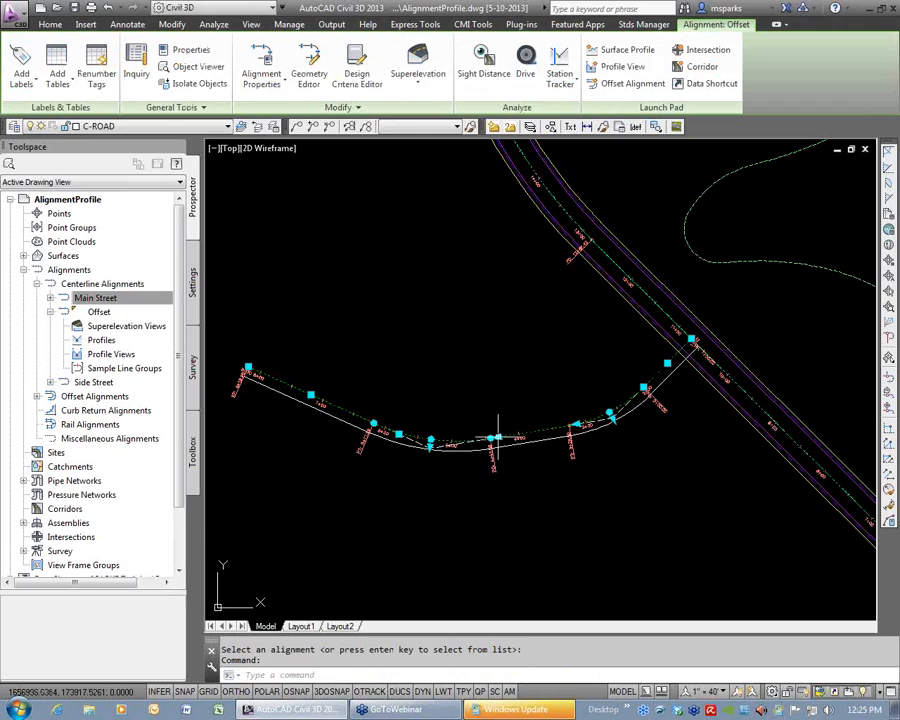
{"action": "left_click", "coordinate": [248, 367]}
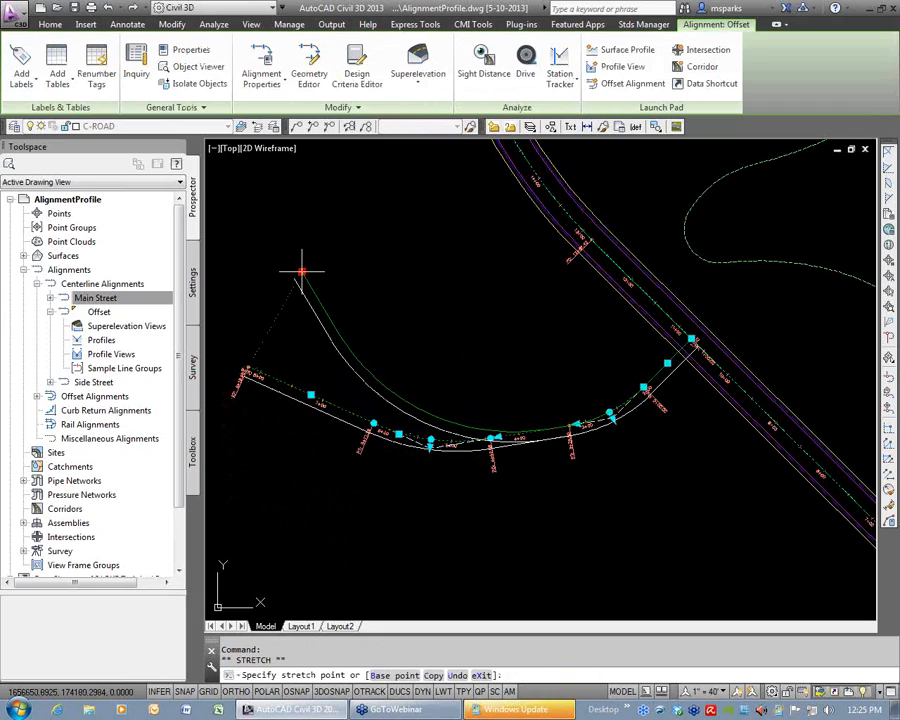
{"action": "key", "text": "Escape"}
{"action": "key", "text": "Escape"}
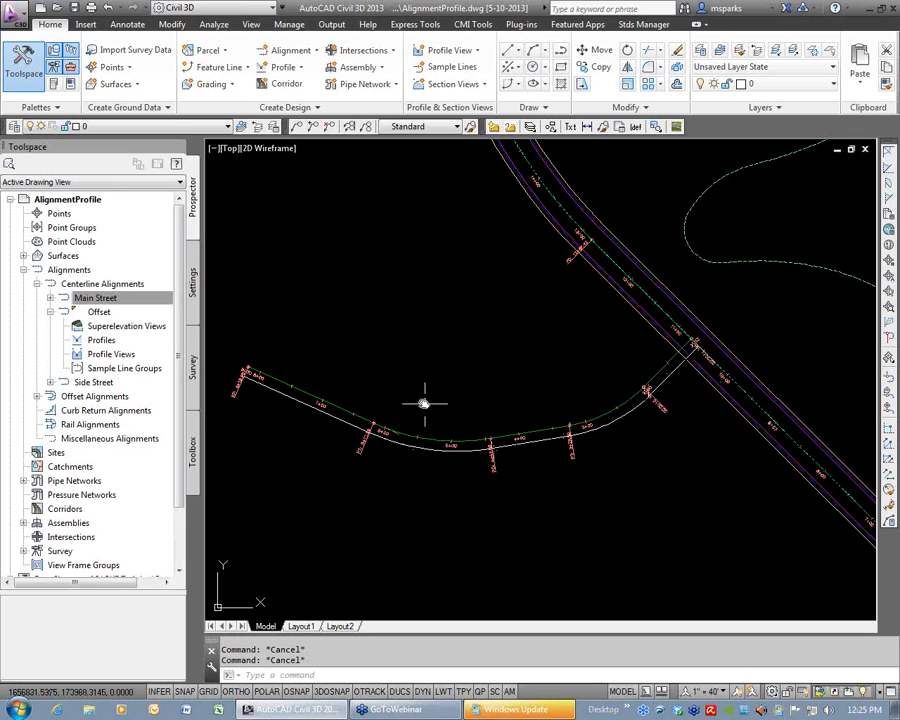
Try to add a 25' widening on the right side of Offset, from near its western PT to about station 7+91.
{"action": "scroll", "coordinate": [432, 402], "scroll_direction": "down", "scroll_amount": 2}
{"action": "scroll", "coordinate": [470, 505], "scroll_direction": "down", "scroll_amount": 2}
{"action": "scroll", "coordinate": [490, 330], "scroll_direction": "up", "scroll_amount": 5}
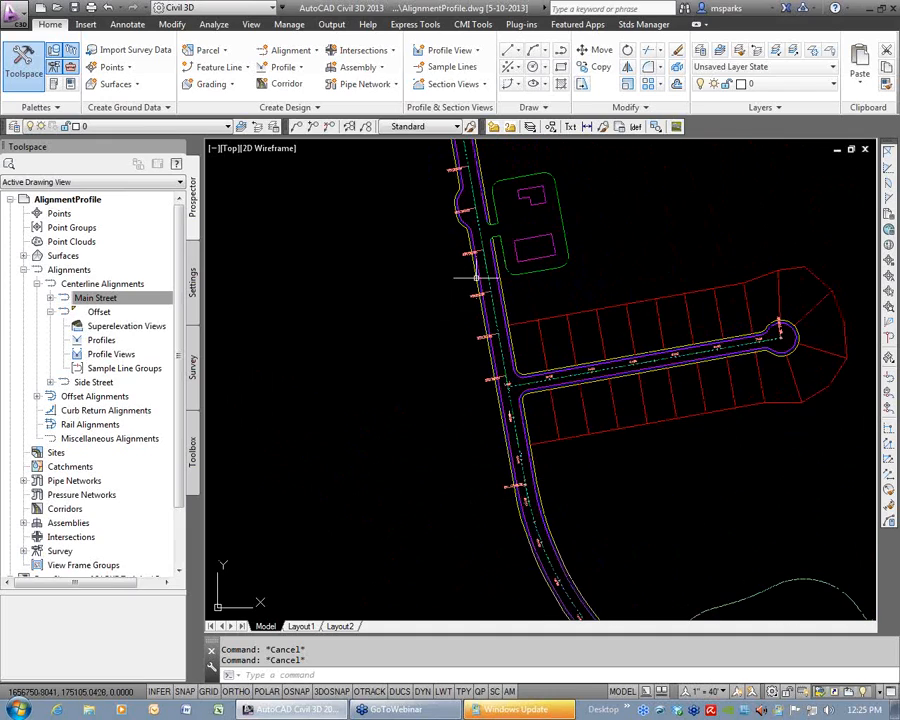
{"action": "scroll", "coordinate": [507, 336], "scroll_direction": "down", "scroll_amount": 6}
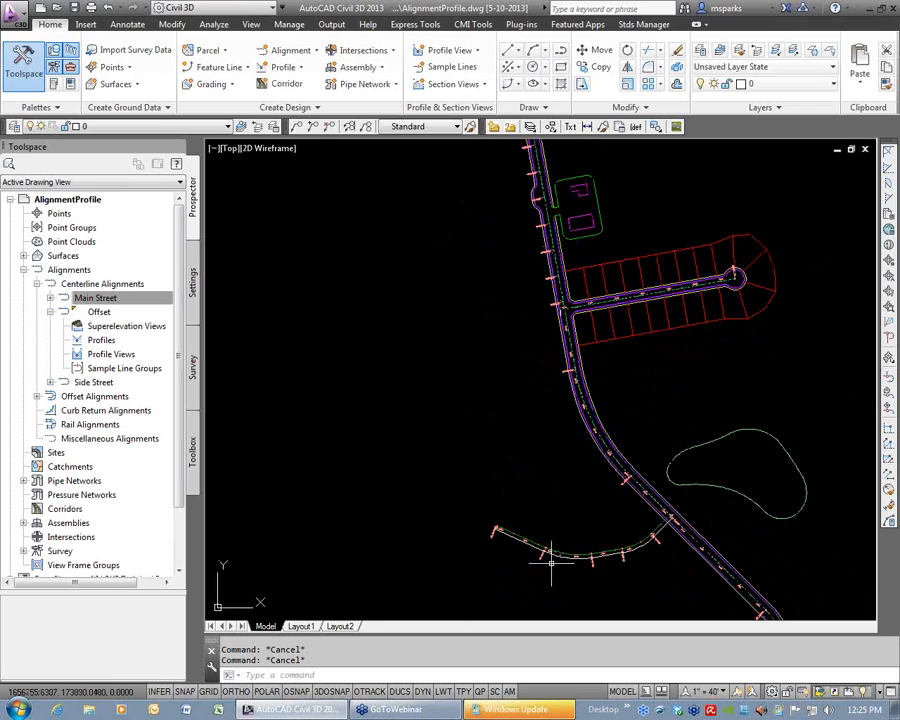
{"action": "scroll", "coordinate": [542, 550], "scroll_direction": "up", "scroll_amount": 5}
{"action": "middle_click_drag", "start_coordinate": [518, 514], "coordinate": [448, 454]}
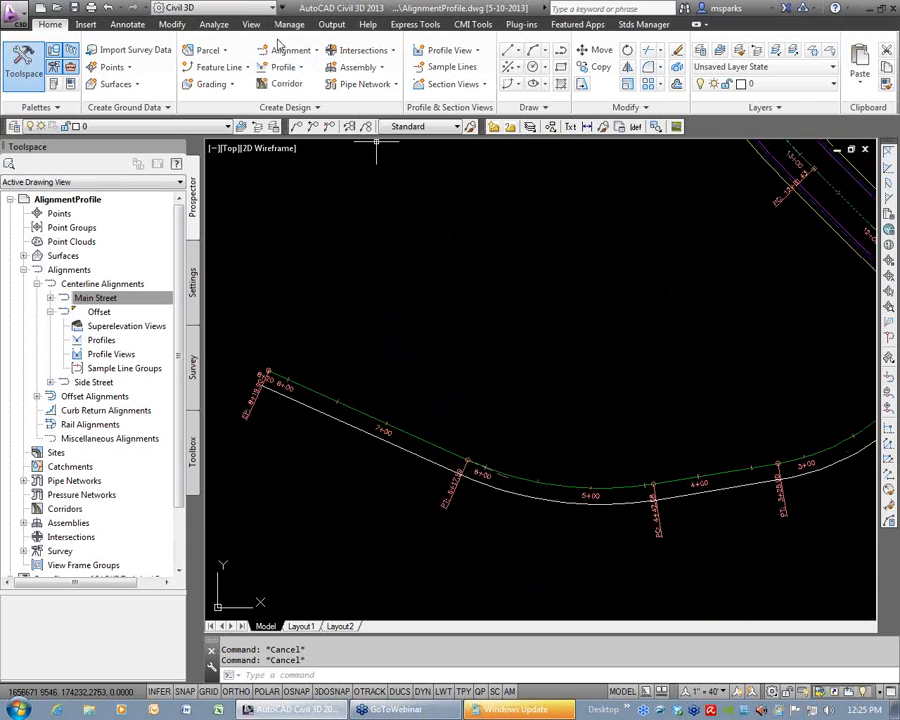
{"action": "left_click", "coordinate": [292, 50]}
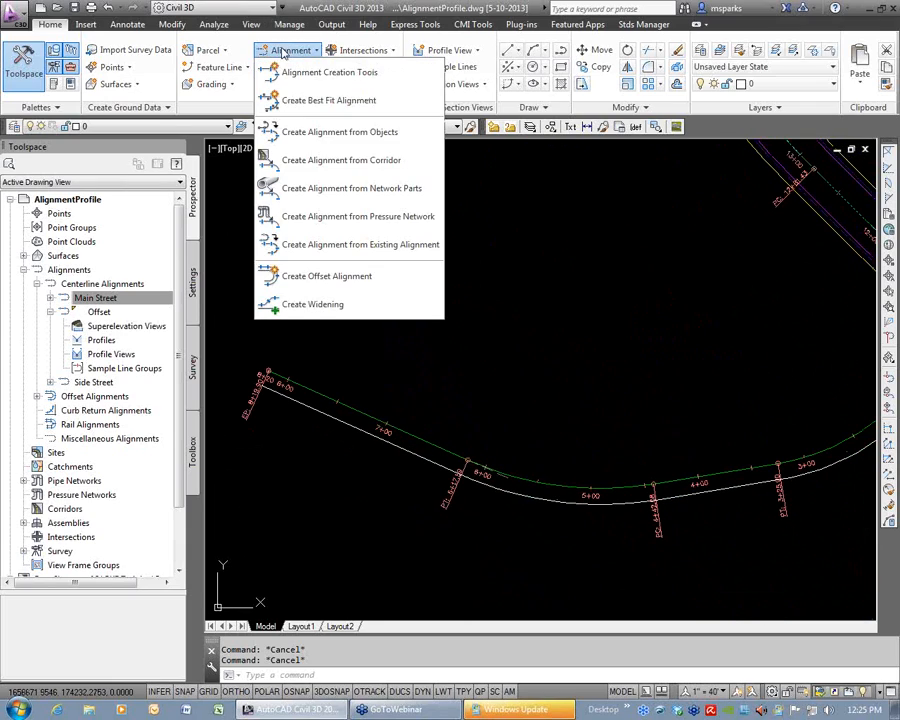
{"action": "left_click", "coordinate": [312, 304]}
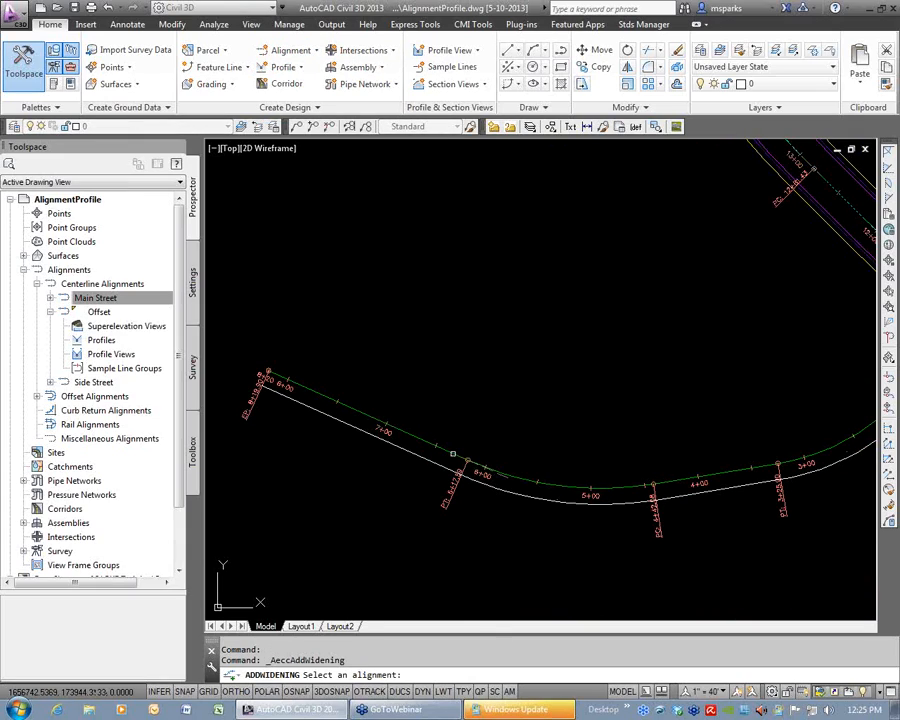
{"action": "left_click", "coordinate": [452, 454]}
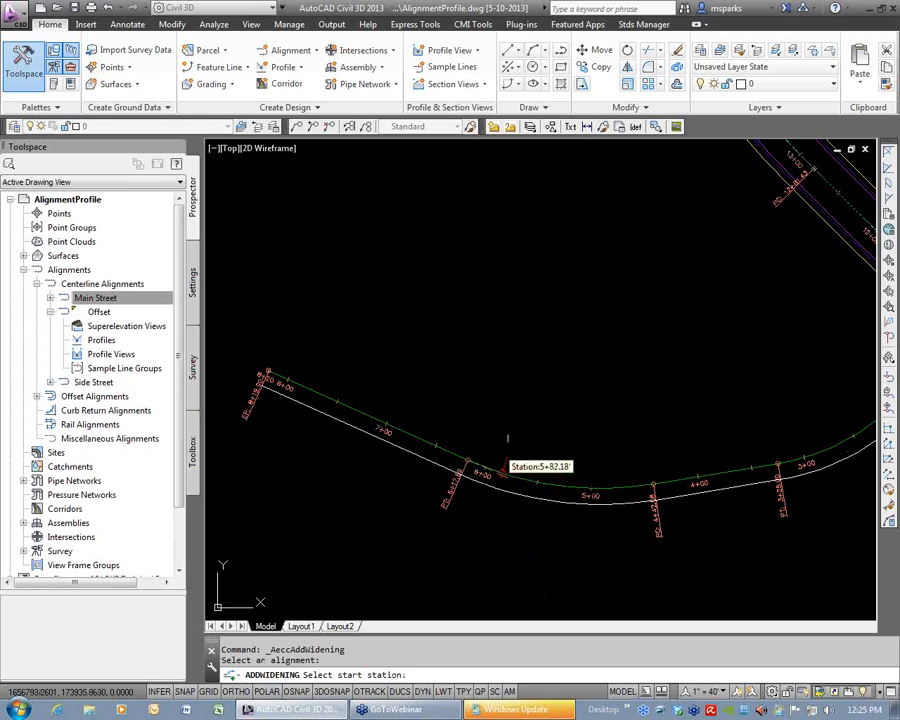
{"action": "left_click", "coordinate": [466, 426]}
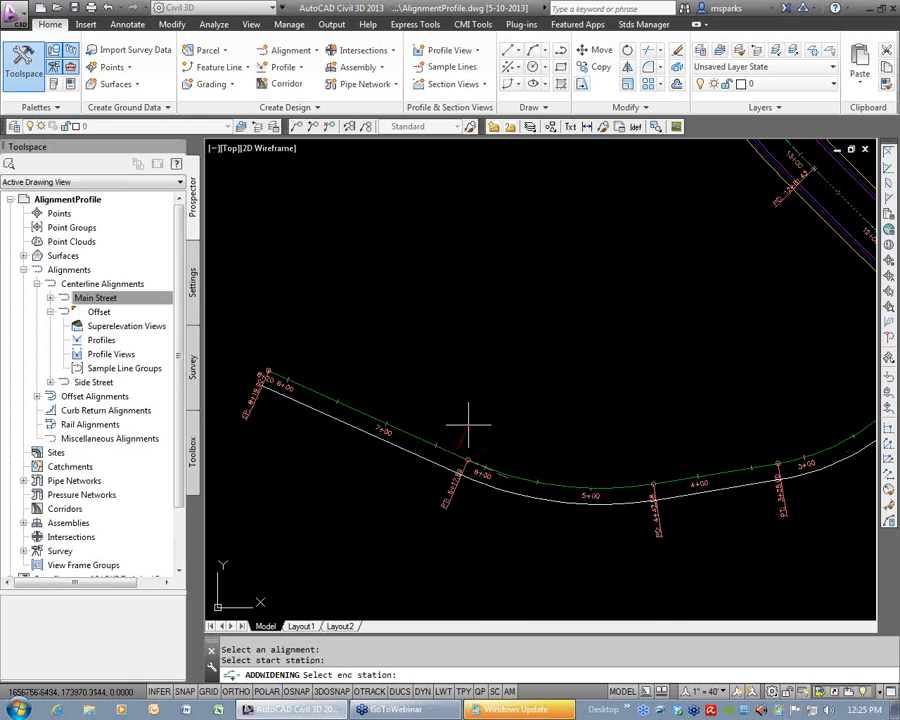
{"action": "left_click", "coordinate": [319, 331]}
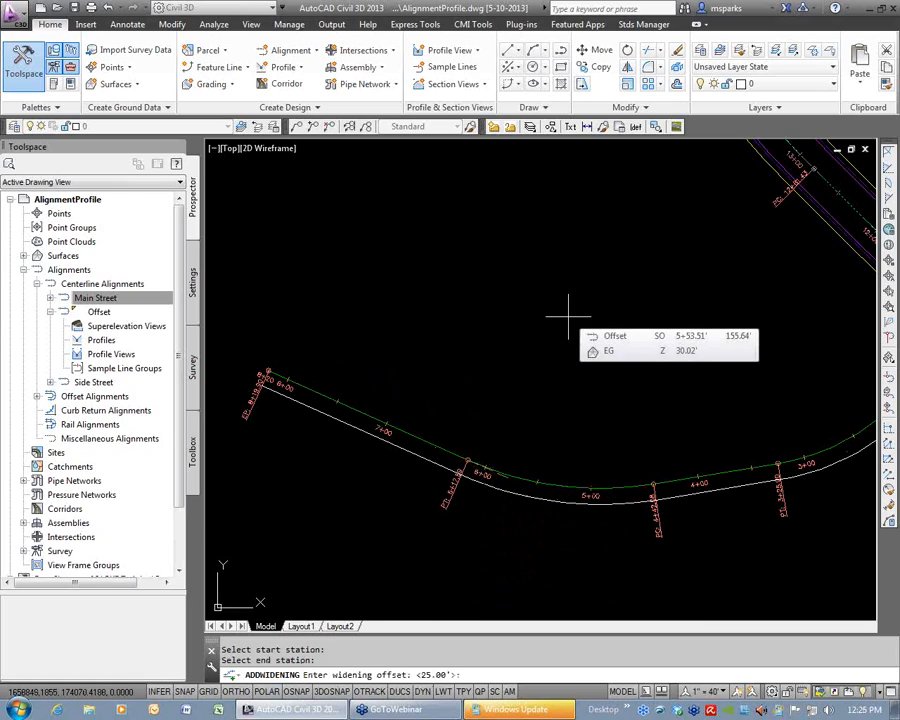
{"action": "key", "text": "Return"}
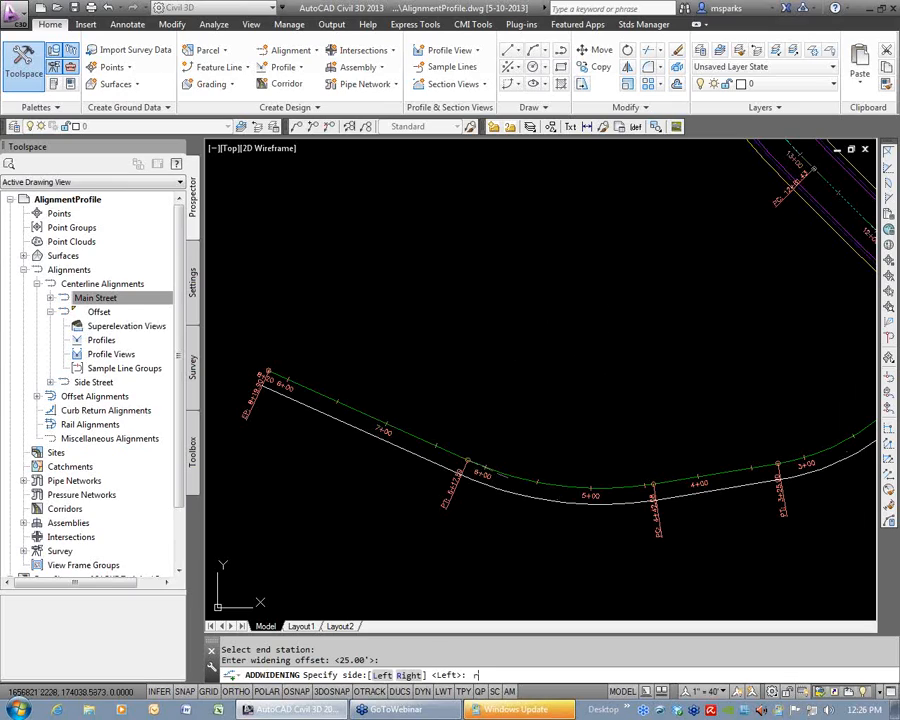
{"action": "type", "text": "r"}
{"action": "key", "text": "Return"}
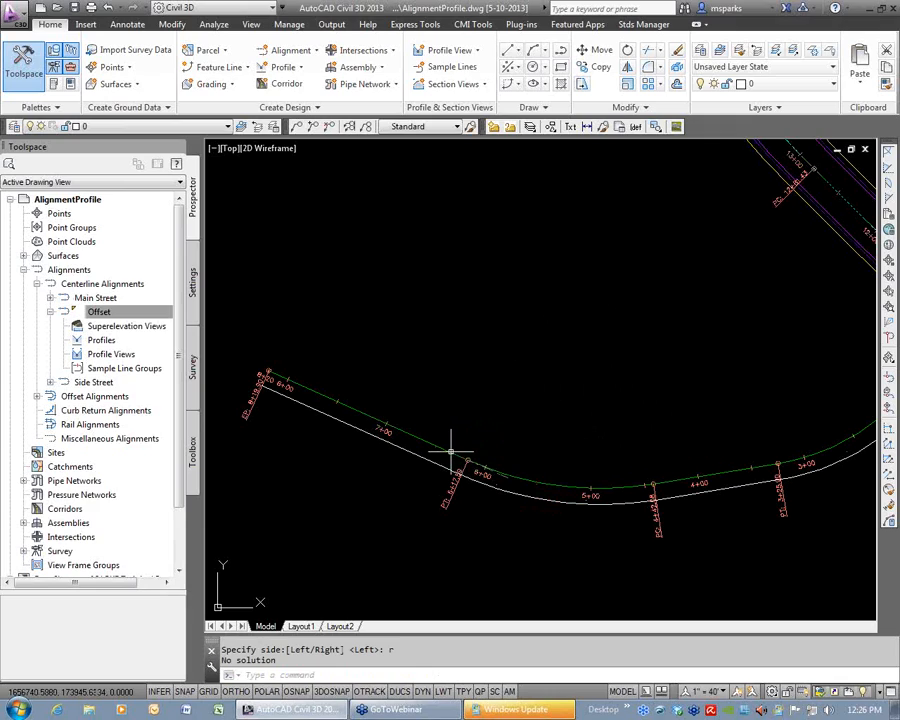
Try to add a 15' widening on the right side of Offset, from near station 4+00 to a point on its western tangent.
{"action": "left_click", "coordinate": [291, 50]}
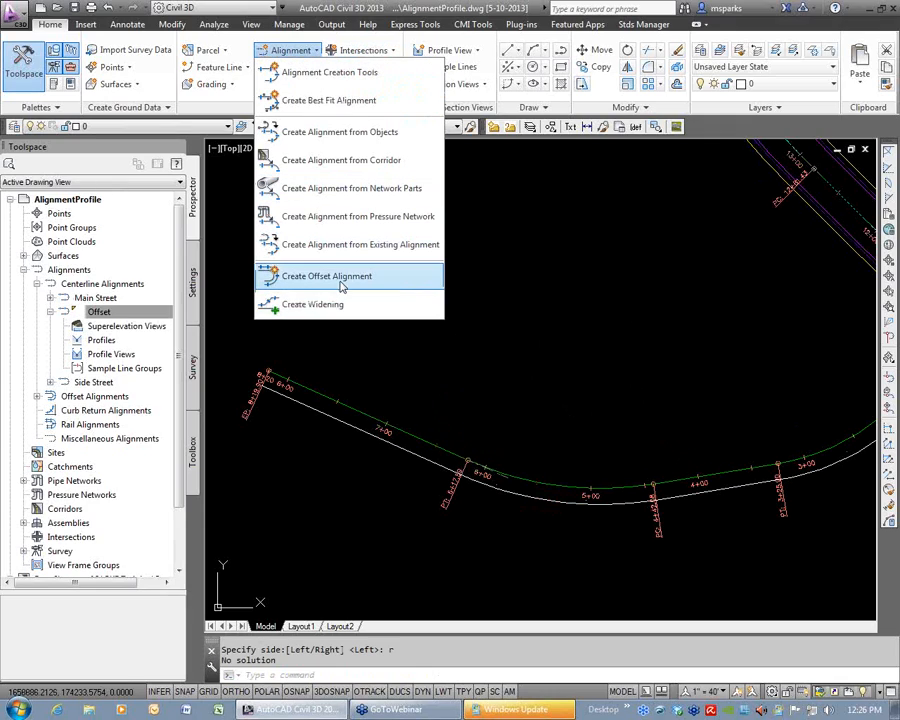
{"action": "left_click", "coordinate": [312, 304]}
{"action": "left_click", "coordinate": [570, 482]}
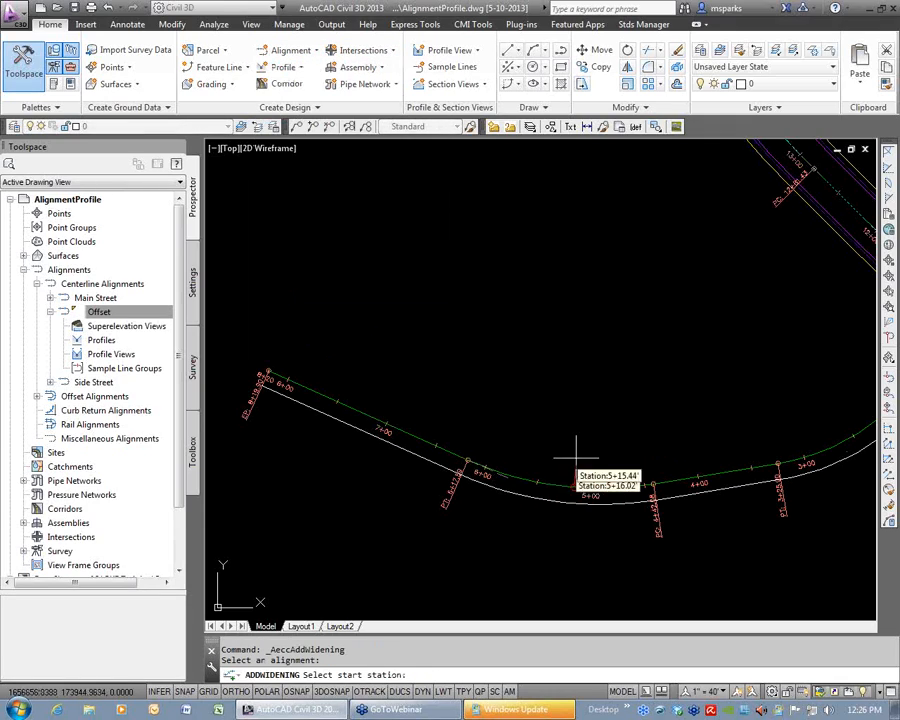
{"action": "left_click", "coordinate": [690, 402]}
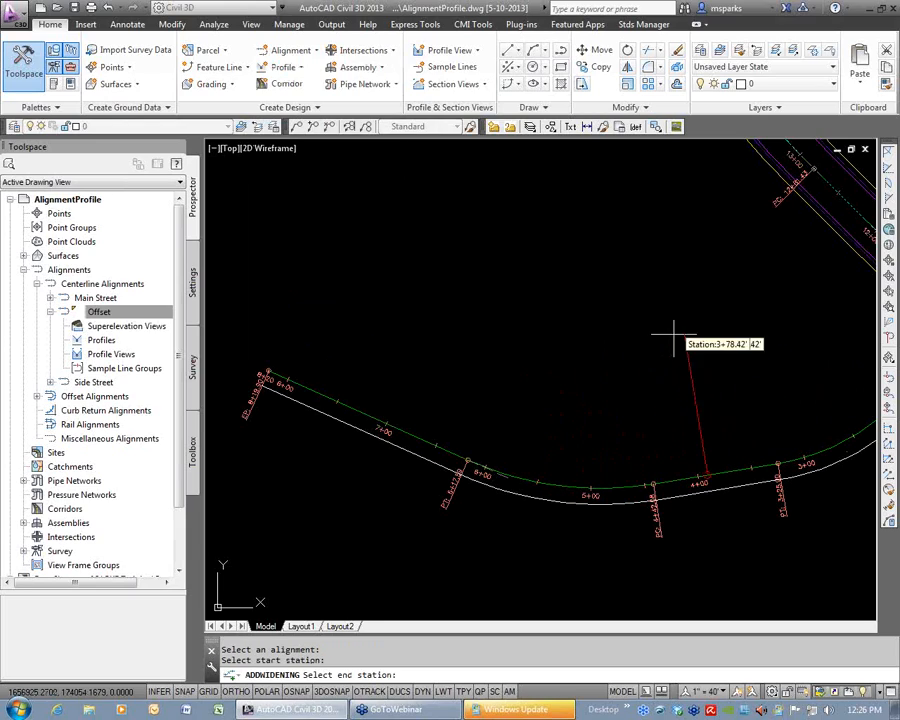
{"action": "left_click", "coordinate": [408, 279]}
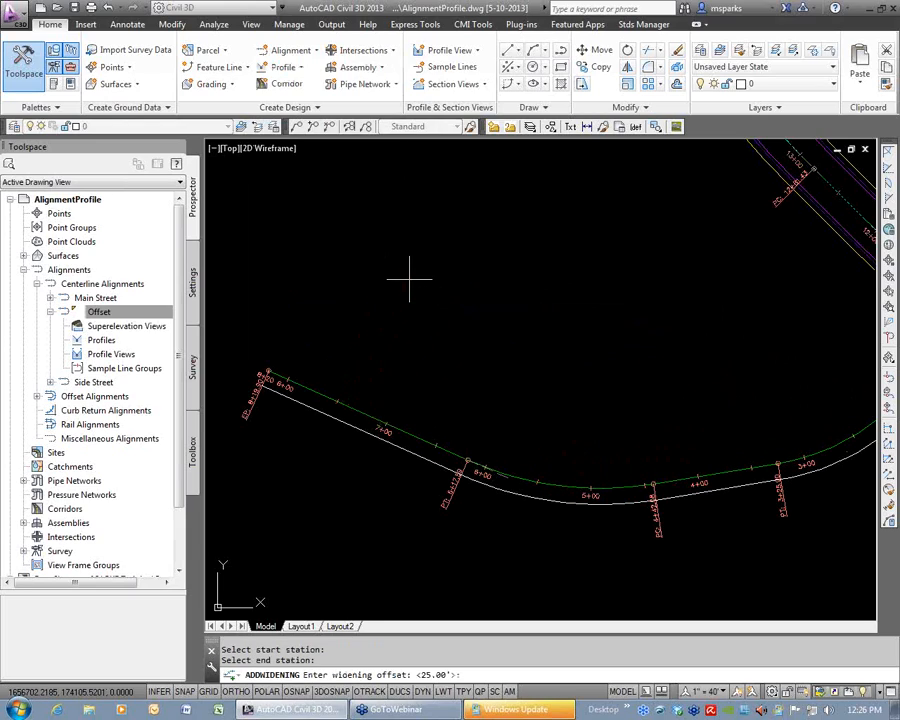
{"action": "type", "text": "15"}
{"action": "key", "text": "Return"}
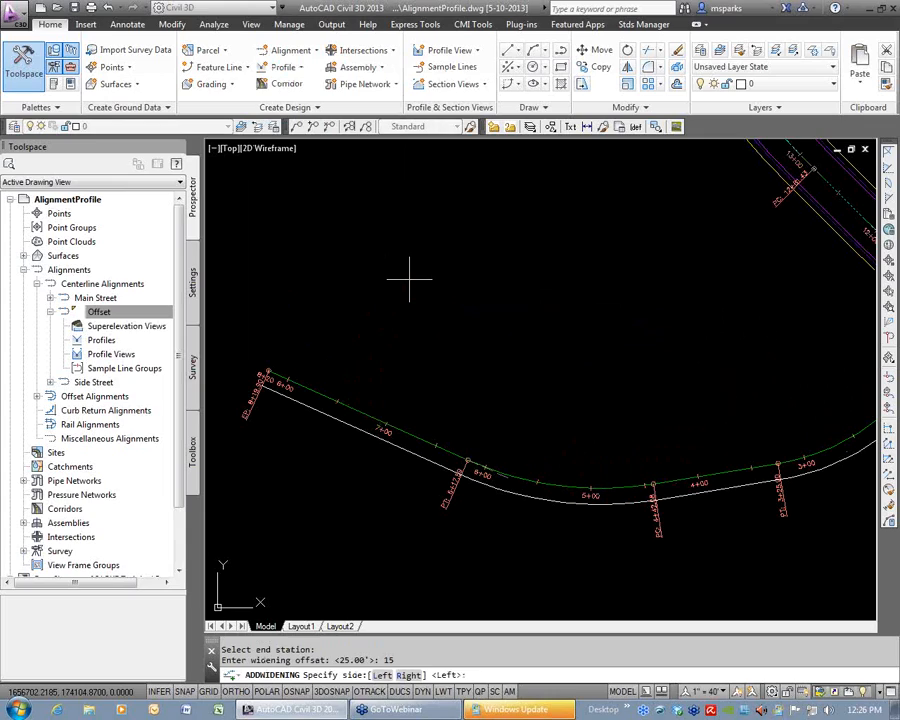
{"action": "type", "text": "r"}
{"action": "key", "text": "Return"}
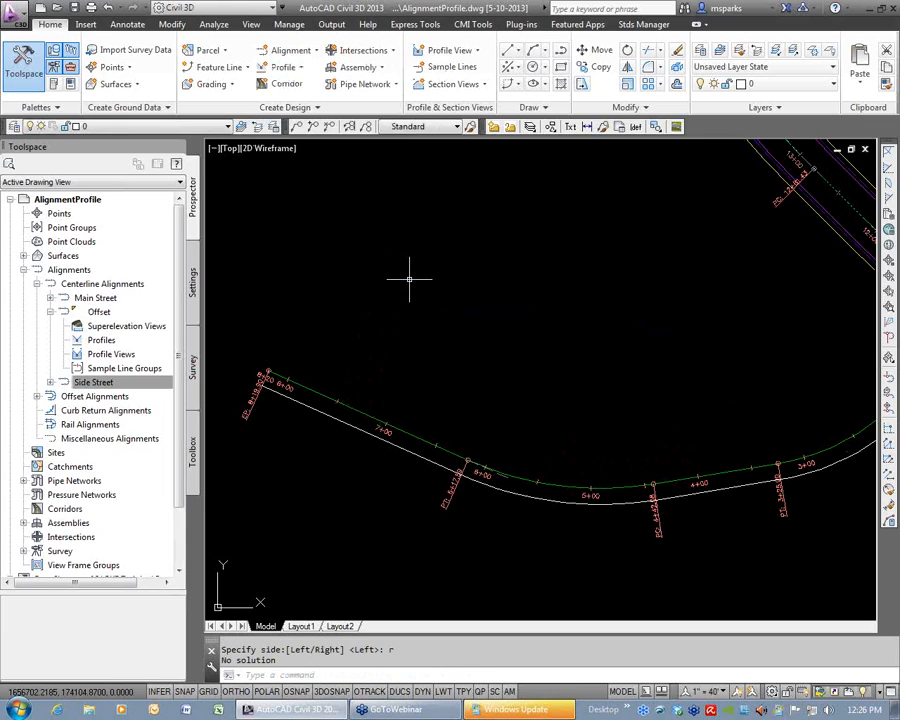
Add a 25' widening on the left side of Main Street, from about station 22+00 to 25+63.
{"action": "scroll", "coordinate": [624, 495], "scroll_direction": "down", "scroll_amount": 3}
{"action": "mouse_move", "coordinate": [624, 495]}
{"action": "middle_mouse_down"}
{"action": "mouse_move", "coordinate": [482, 527]}
{"action": "mouse_move", "coordinate": [476, 269]}
{"action": "mouse_move", "coordinate": [451, 148]}
{"action": "middle_mouse_up"}
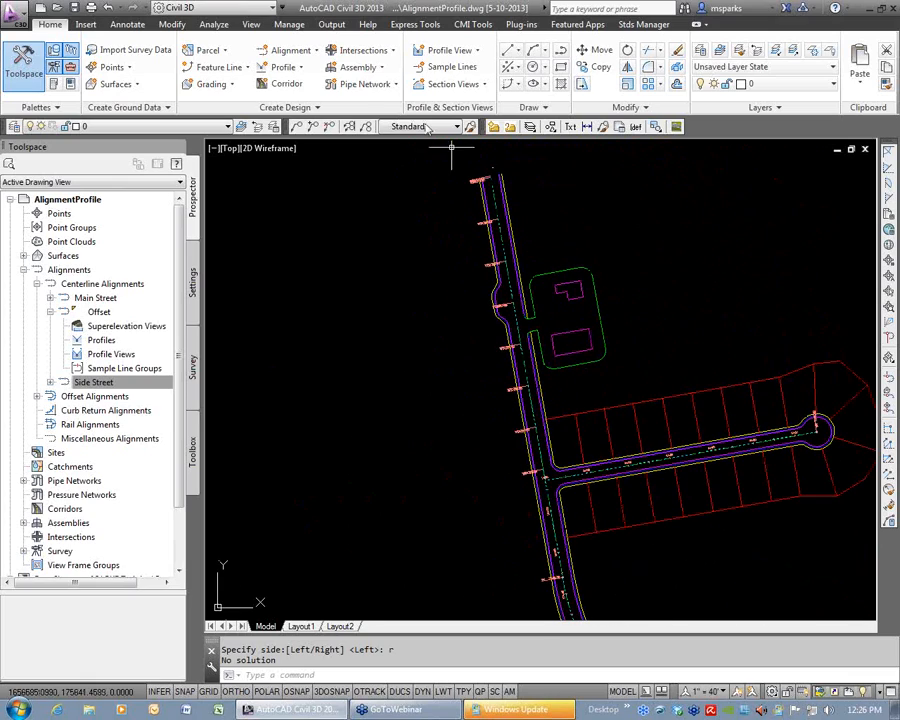
{"action": "left_click", "coordinate": [291, 50]}
{"action": "left_click", "coordinate": [339, 308]}
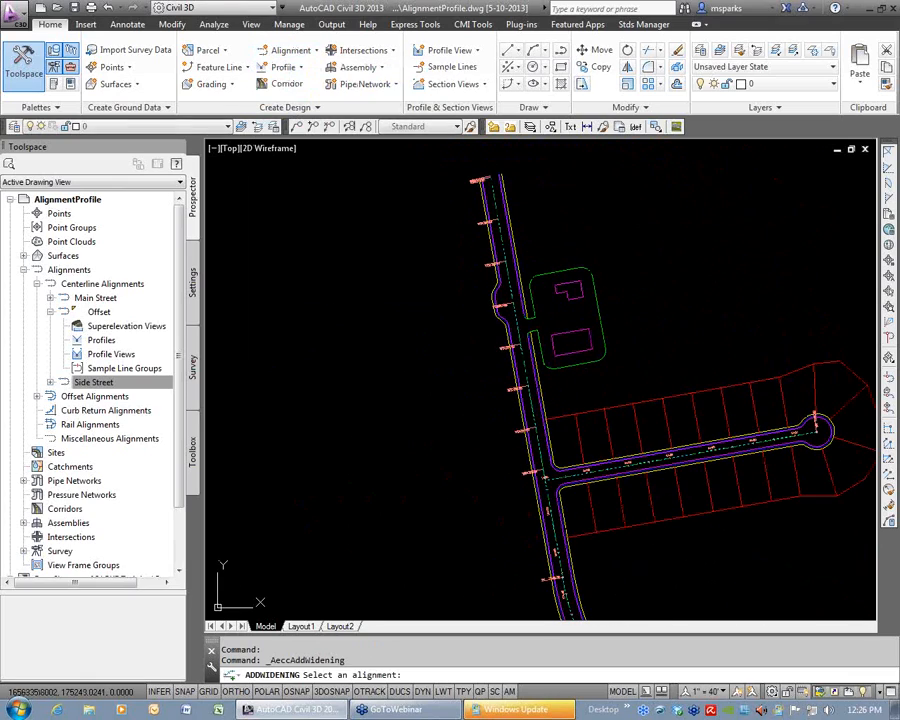
{"action": "left_click", "coordinate": [522, 358]}
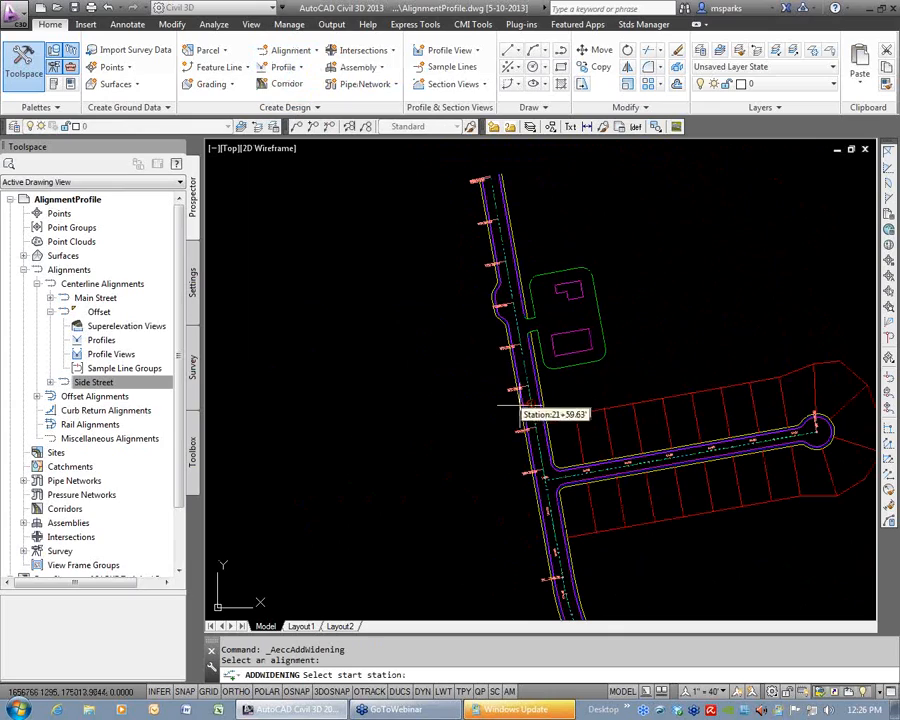
{"action": "left_click", "coordinate": [457, 394]}
{"action": "left_click", "coordinate": [438, 244]}
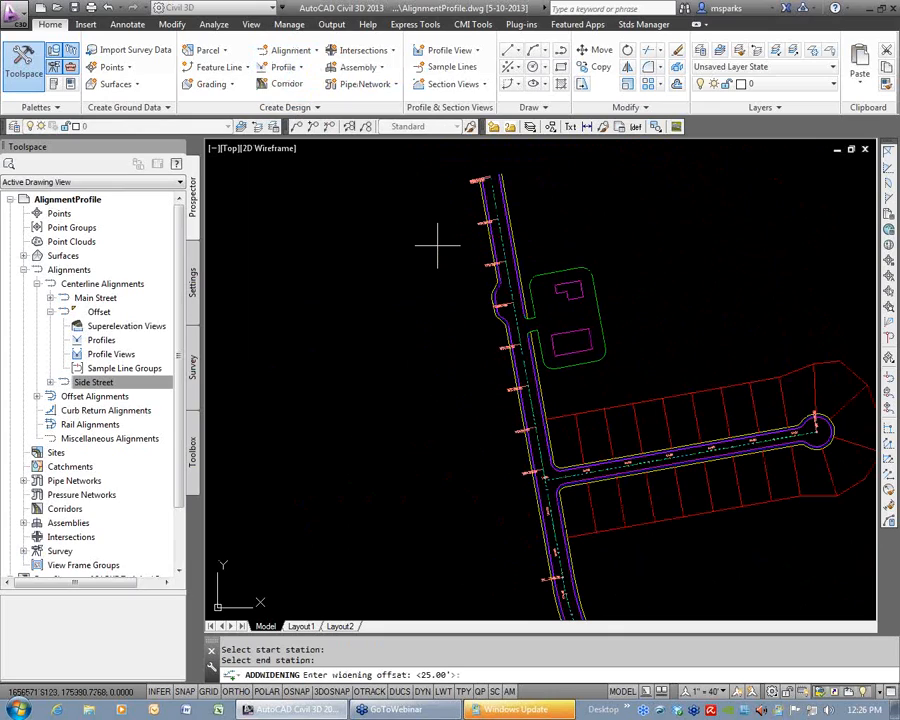
{"action": "key", "text": "Return"}
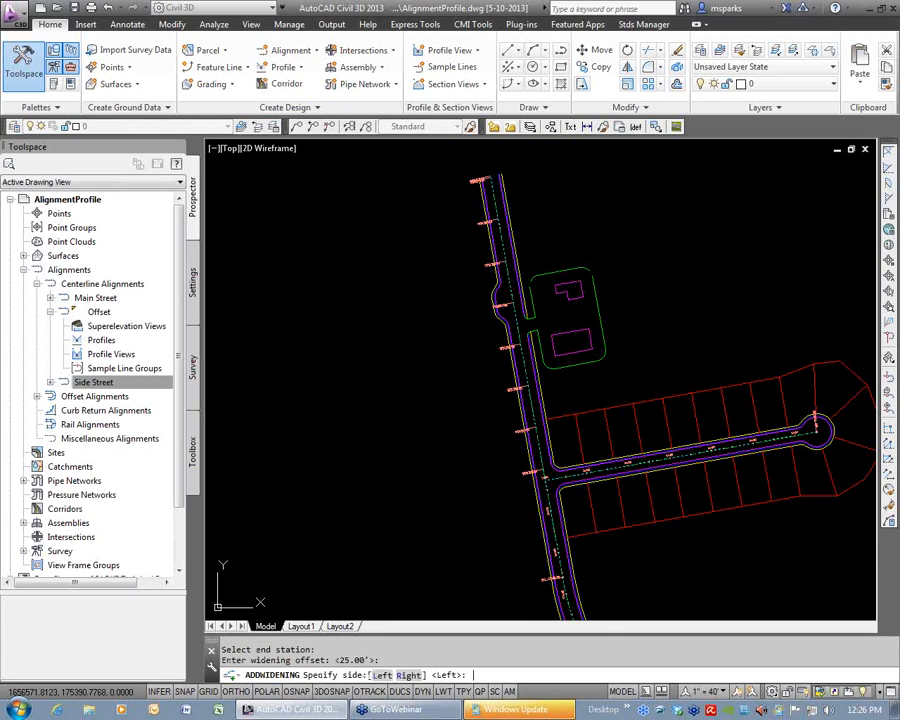
{"action": "key", "text": "Return"}
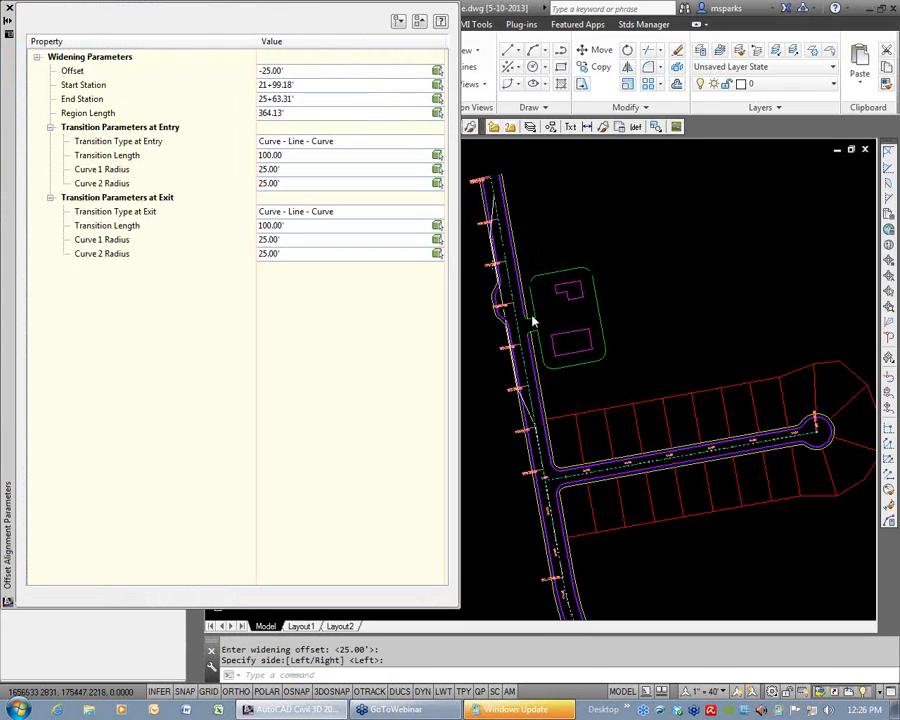
Set the Main Street widening's entry transition to Curve - Reverse Curve and its exit transition to Curve - Curve - Reverse Curve.
{"action": "scroll", "coordinate": [536, 362], "scroll_direction": "up", "scroll_amount": 2}
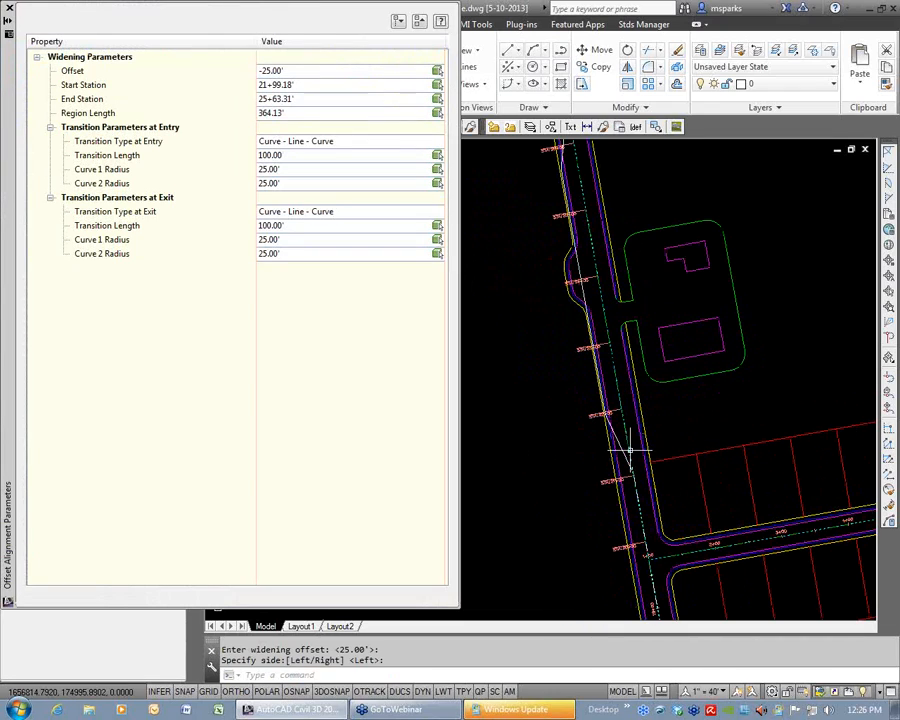
{"action": "left_click", "coordinate": [618, 441]}
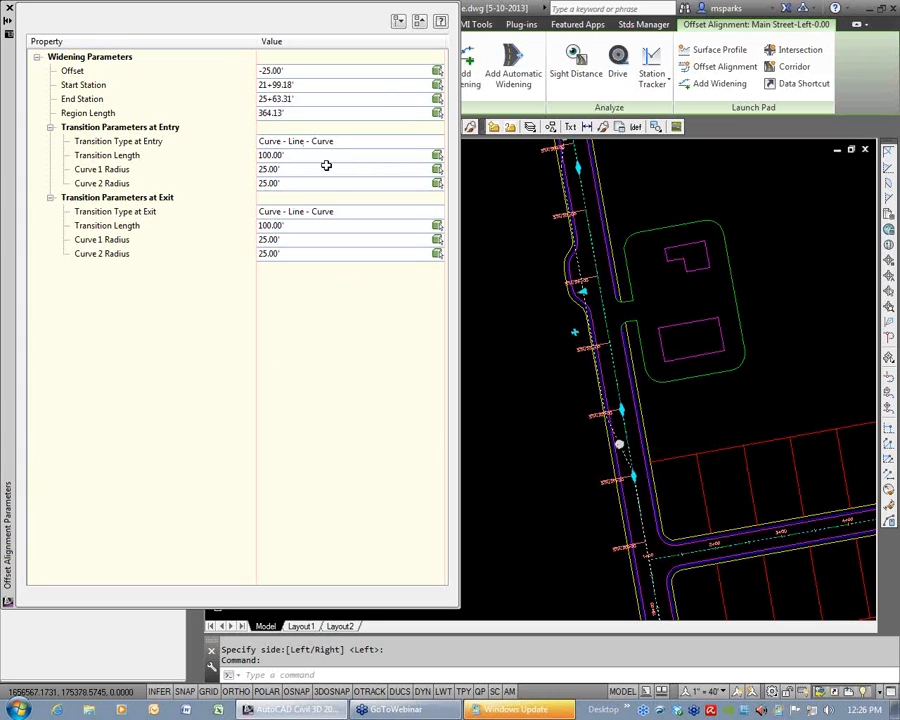
{"action": "left_click", "coordinate": [350, 146]}
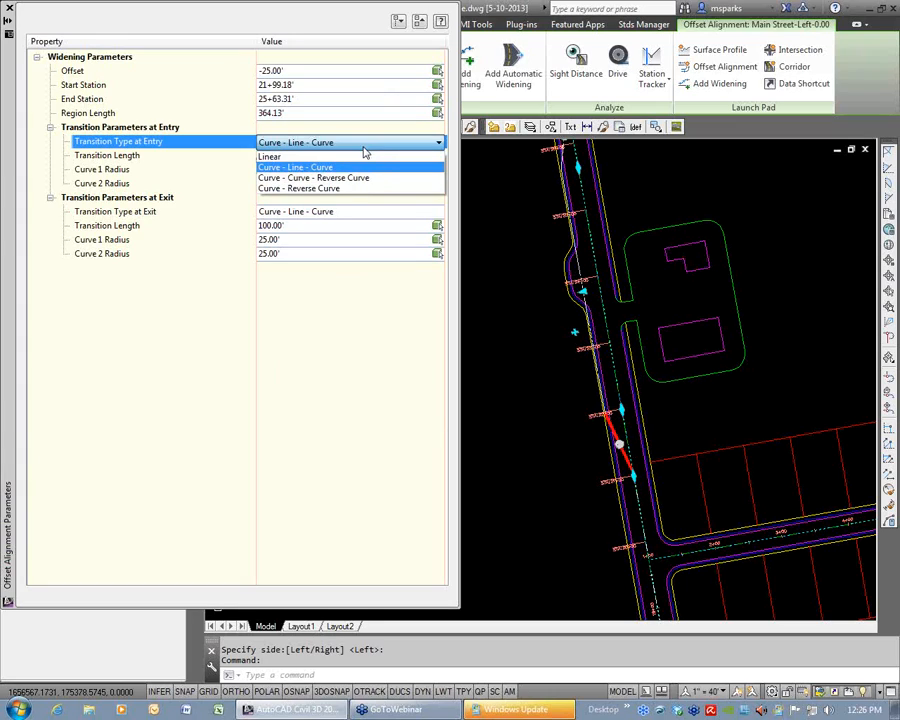
{"action": "left_click", "coordinate": [313, 189]}
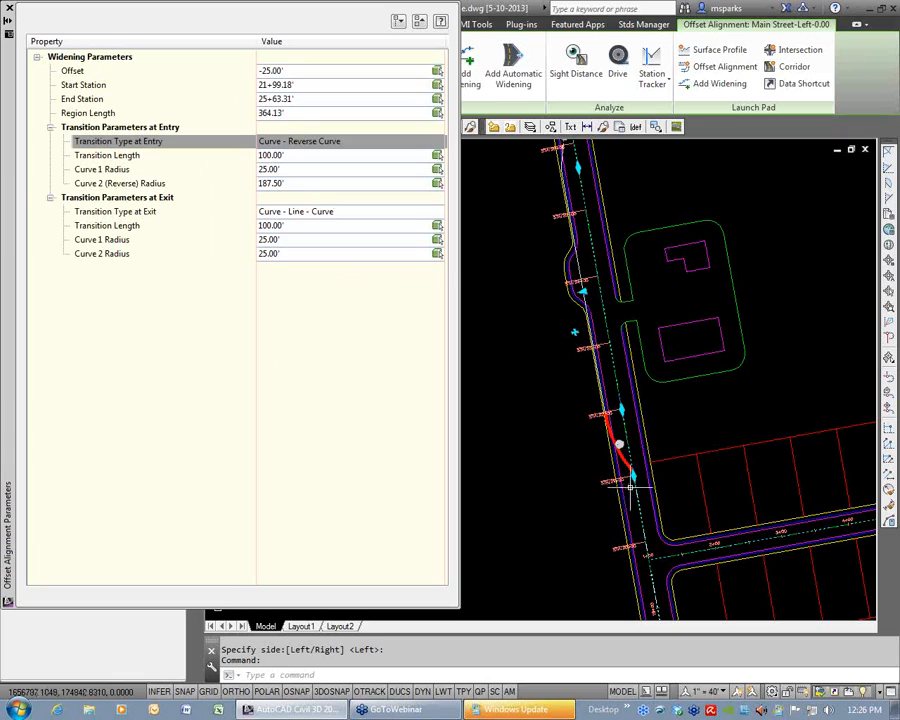
{"action": "left_click", "coordinate": [310, 212]}
{"action": "left_click", "coordinate": [310, 212]}
{"action": "left_click", "coordinate": [314, 249]}
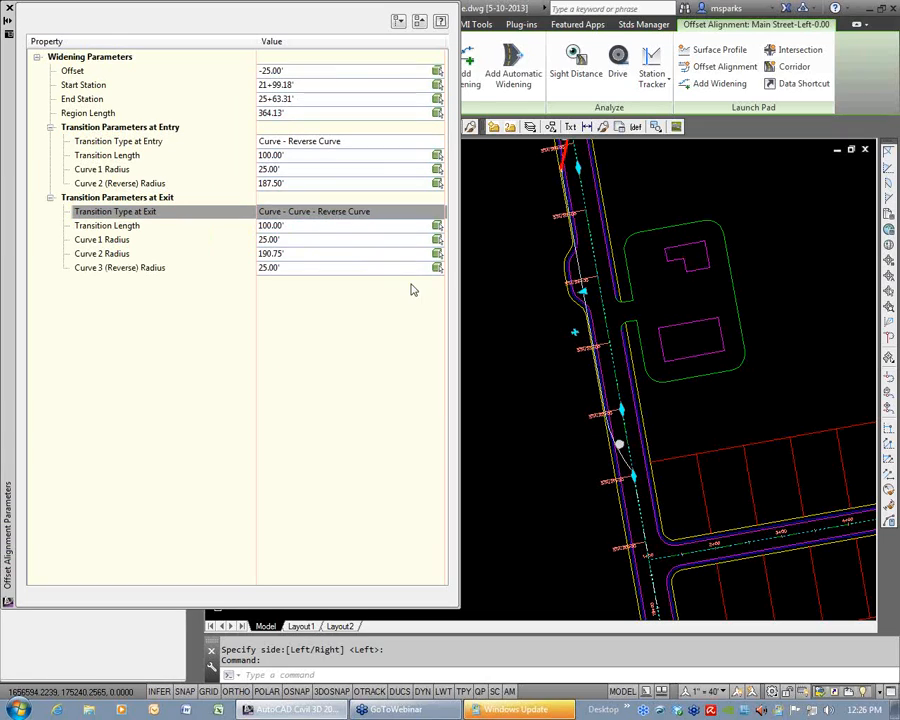
Set the Main Street widening's region length to 150' and close the offset alignment parameters.
{"action": "left_click", "coordinate": [292, 114]}
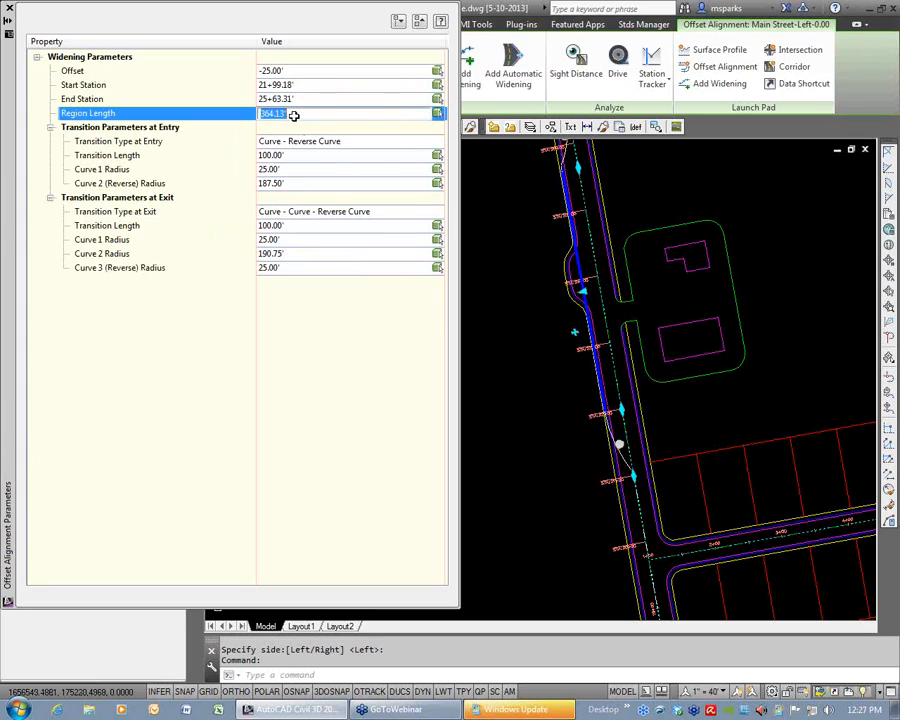
{"action": "type", "text": "150"}
{"action": "key", "text": "Return"}
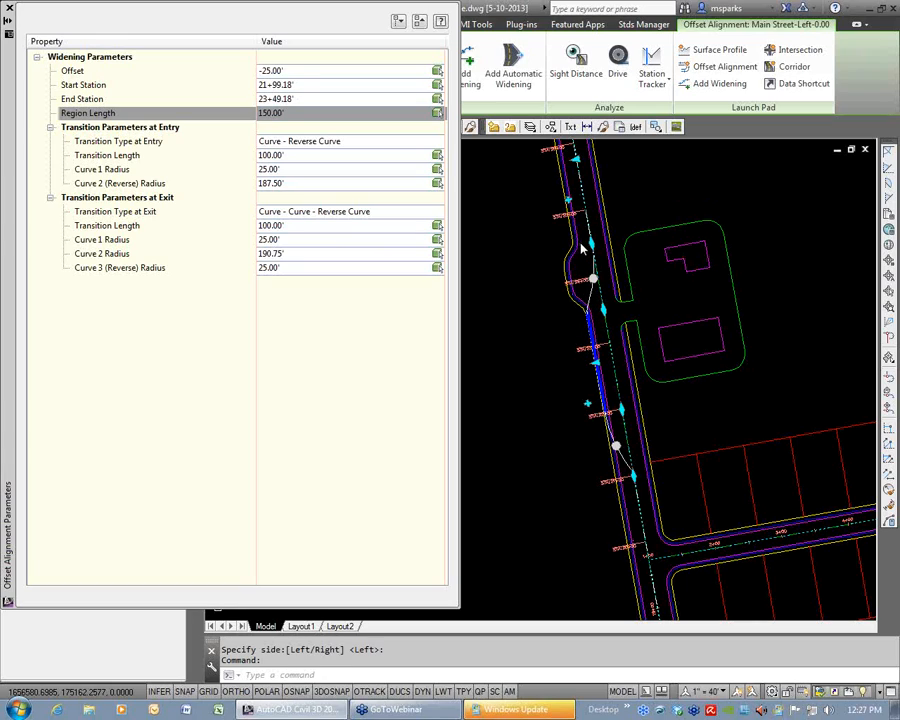
{"action": "left_click", "coordinate": [10, 12]}
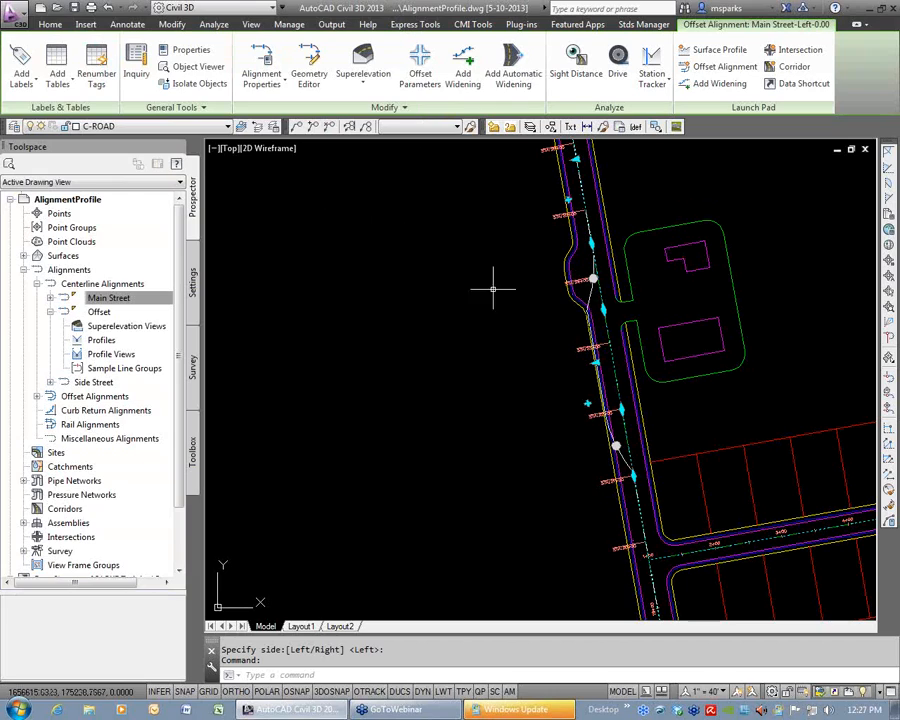
{"action": "key", "text": "Escape"}
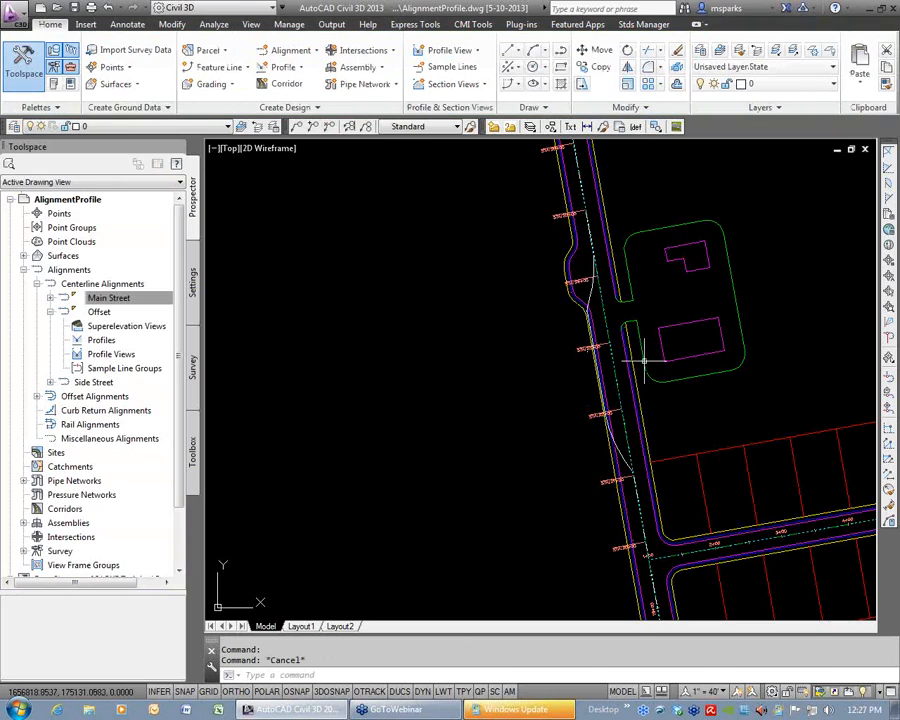
Try stretching the northern end of Main Street south-west to preview how the widening follows, then cancel.
{"action": "left_click", "coordinate": [603, 297]}
{"action": "scroll", "coordinate": [603, 297], "scroll_direction": "down", "scroll_amount": 1}
{"action": "left_click", "coordinate": [578, 160]}
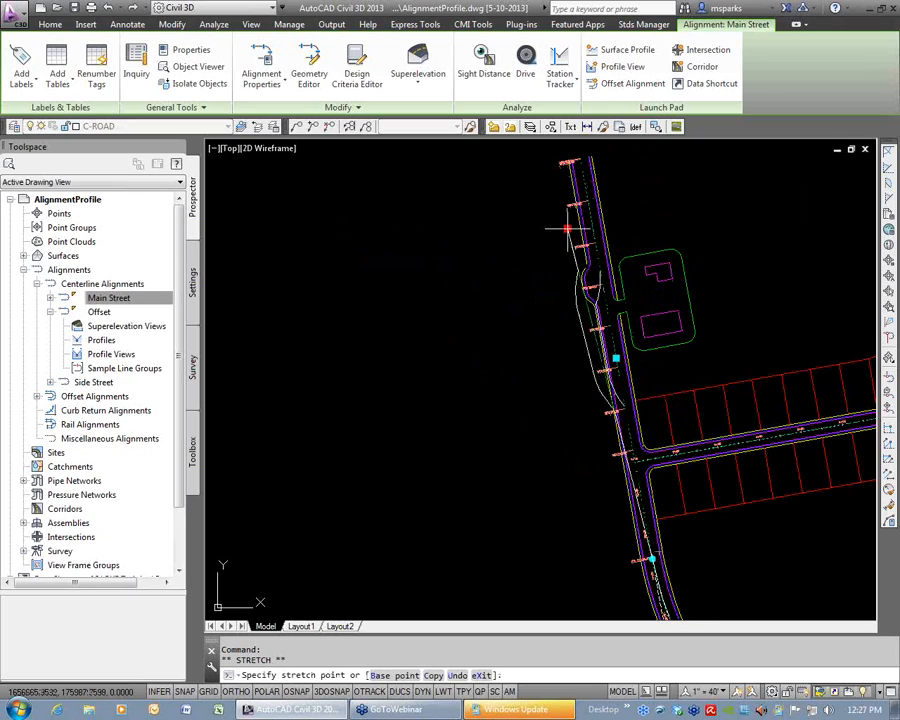
{"action": "key", "text": "Escape"}
{"action": "key", "text": "Escape"}
{"action": "left_click", "coordinate": [290, 52]}
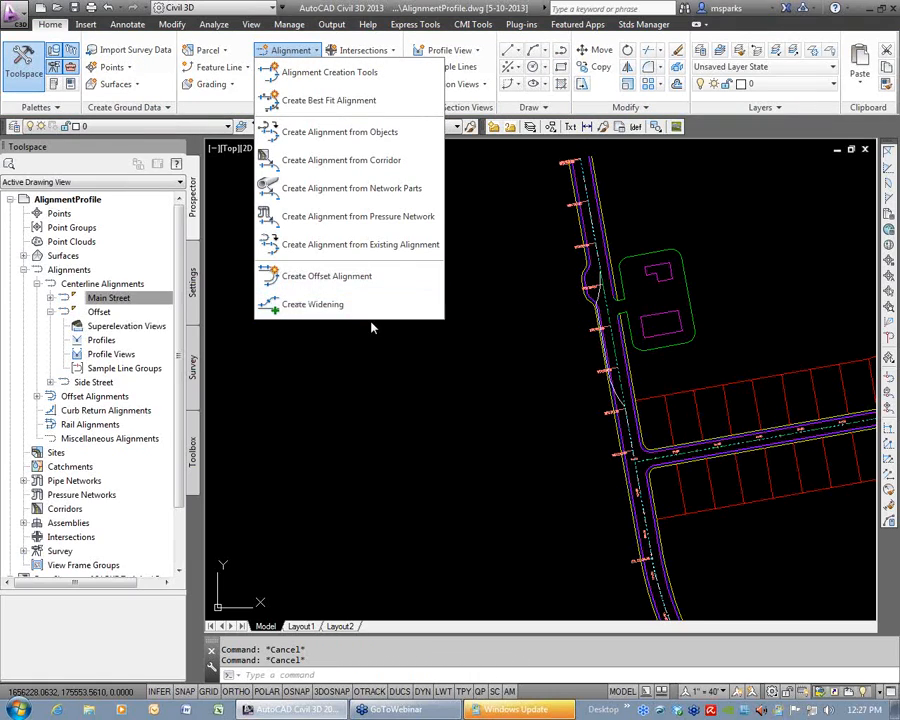
{"action": "left_click", "coordinate": [565, 377]}
{"action": "left_click", "coordinate": [536, 365]}
{"action": "left_click", "coordinate": [598, 326]}
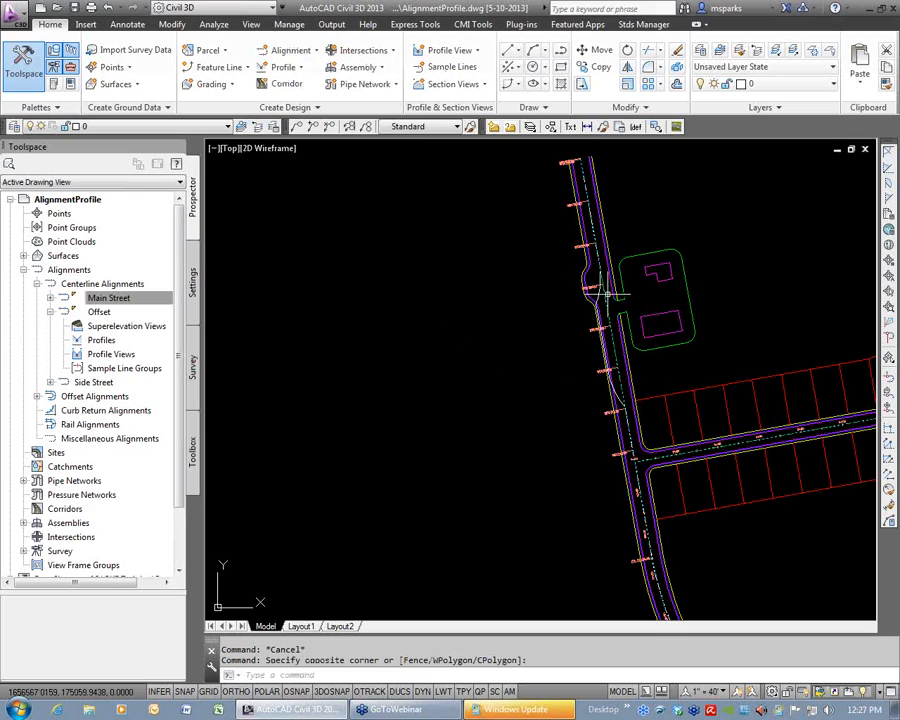
Delete the widened offset alignment on Main Street and the offset alignment running parallel to Offset.
{"action": "scroll", "coordinate": [565, 480], "scroll_direction": "down", "scroll_amount": 4}
{"action": "scroll", "coordinate": [574, 444], "scroll_direction": "up", "scroll_amount": 6}
{"action": "scroll", "coordinate": [553, 432], "scroll_direction": "down", "scroll_amount": 2}
{"action": "middle_click_drag", "start_coordinate": [521, 155], "coordinate": [520, 338]}
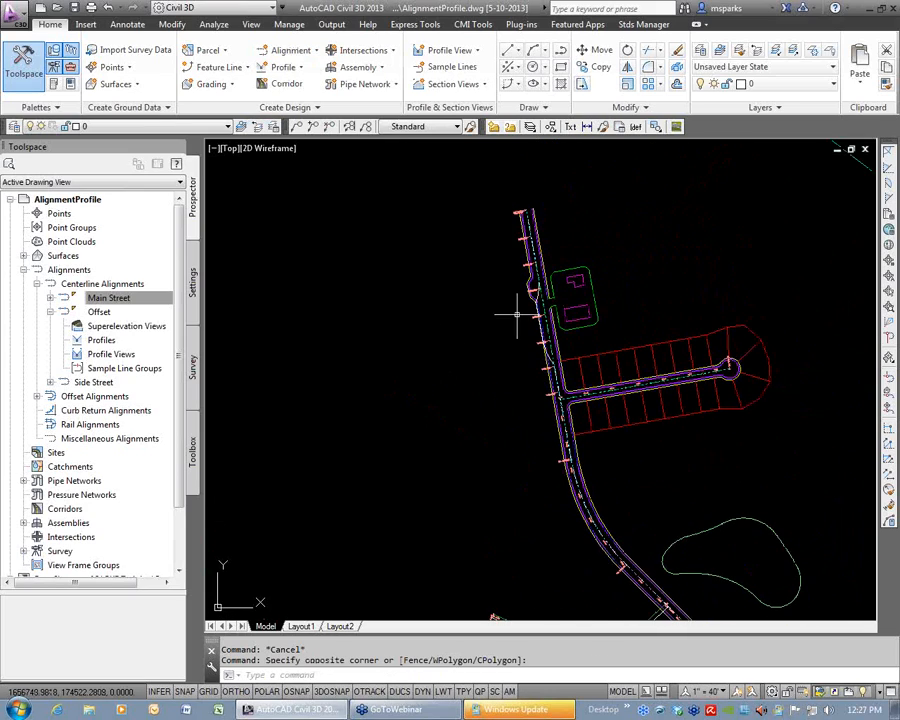
{"action": "scroll", "coordinate": [528, 317], "scroll_direction": "up", "scroll_amount": 4}
{"action": "left_click", "coordinate": [564, 262]}
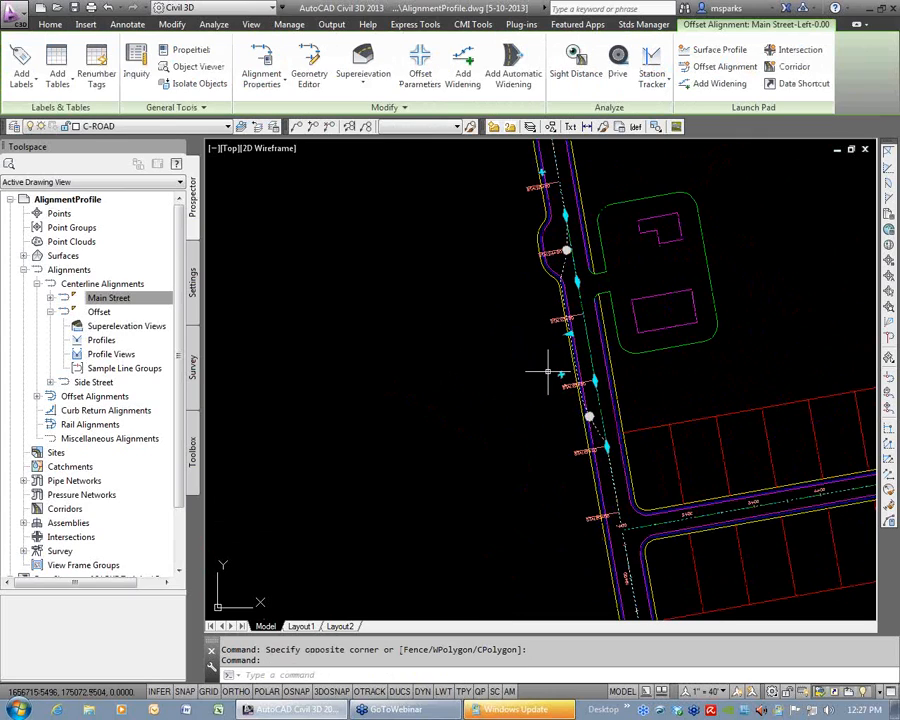
{"action": "key", "text": "Delete"}
{"action": "scroll", "coordinate": [542, 380], "scroll_direction": "down", "scroll_amount": 3}
{"action": "middle_click_drag", "start_coordinate": [590, 600], "coordinate": [594, 363]}
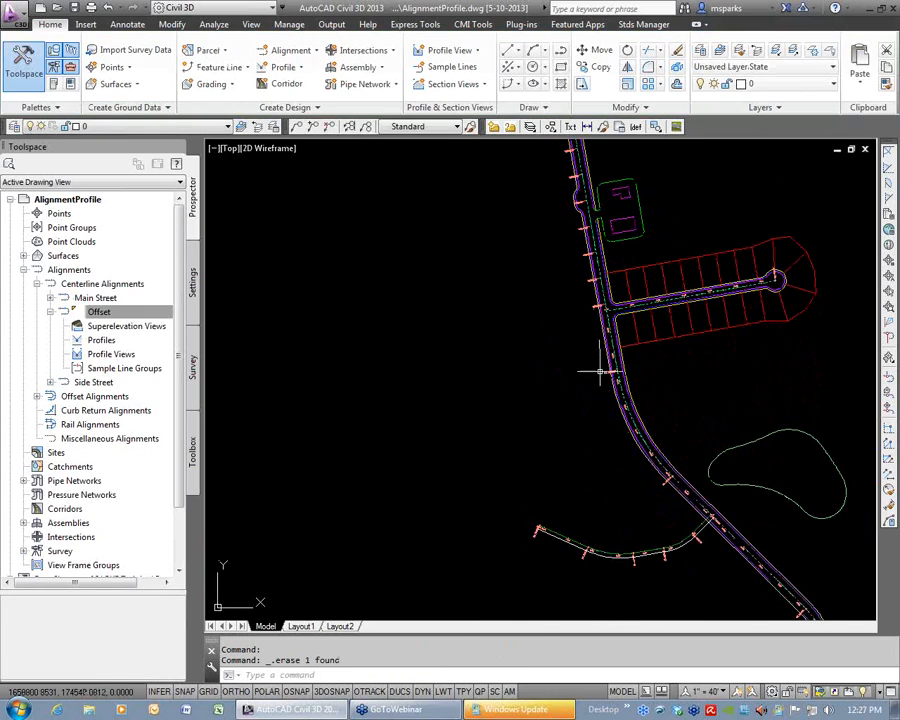
{"action": "scroll", "coordinate": [580, 551], "scroll_direction": "up", "scroll_amount": 4}
{"action": "left_click", "coordinate": [548, 566]}
{"action": "key", "text": "Escape"}
{"action": "scroll", "coordinate": [588, 510], "scroll_direction": "down", "scroll_amount": 5}
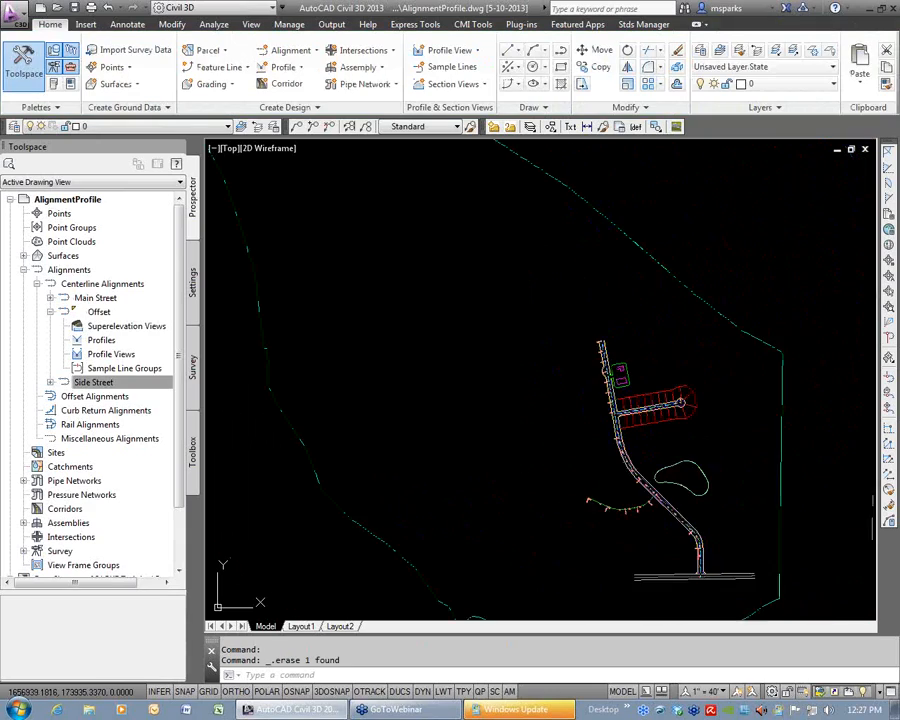
Frame the road network from Main Street's upper part to its southern end and save the drawing.
{"action": "middle_click_drag", "start_coordinate": [589, 509], "coordinate": [546, 510]}
{"action": "type", "text": "z"}
{"action": "key", "text": "Return"}
{"action": "left_click", "coordinate": [482, 408]}
{"action": "left_click", "coordinate": [645, 568]}
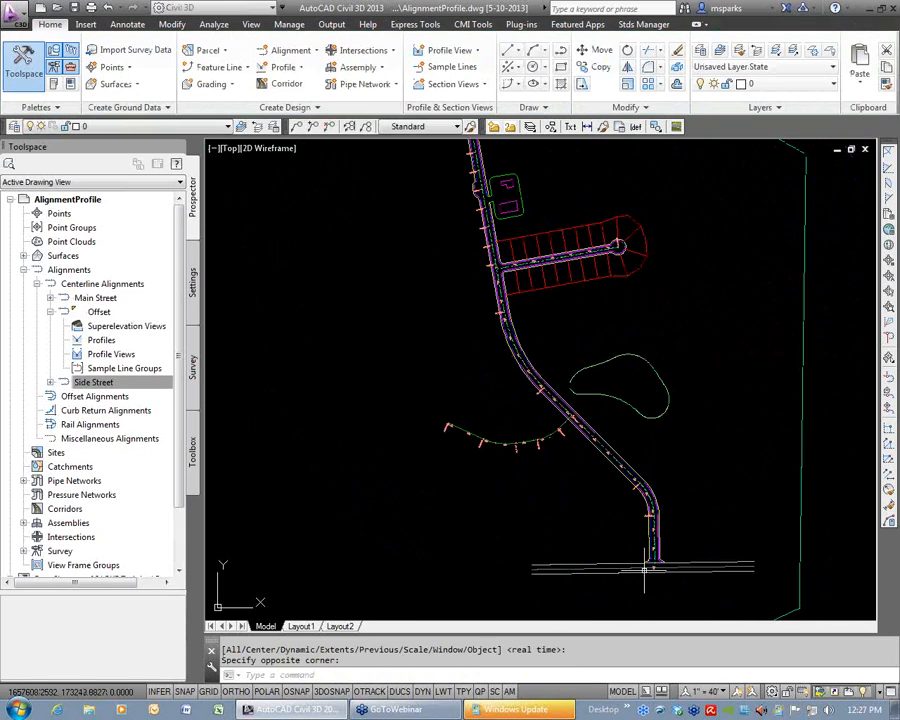
{"action": "type", "text": "qsave"}
{"action": "key", "text": "Return"}
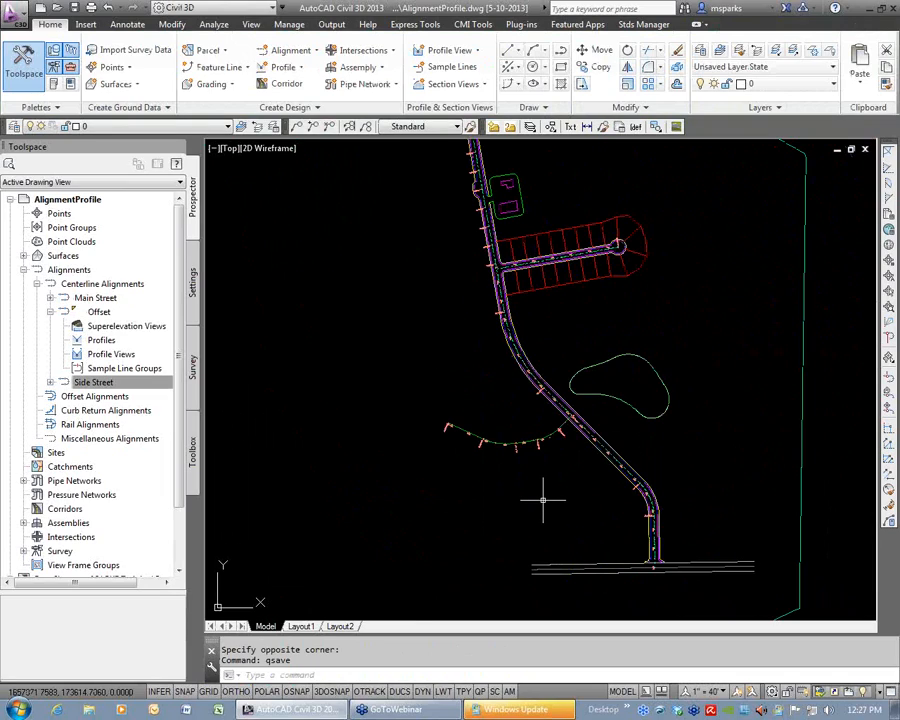
{"action": "left_click", "coordinate": [291, 52]}
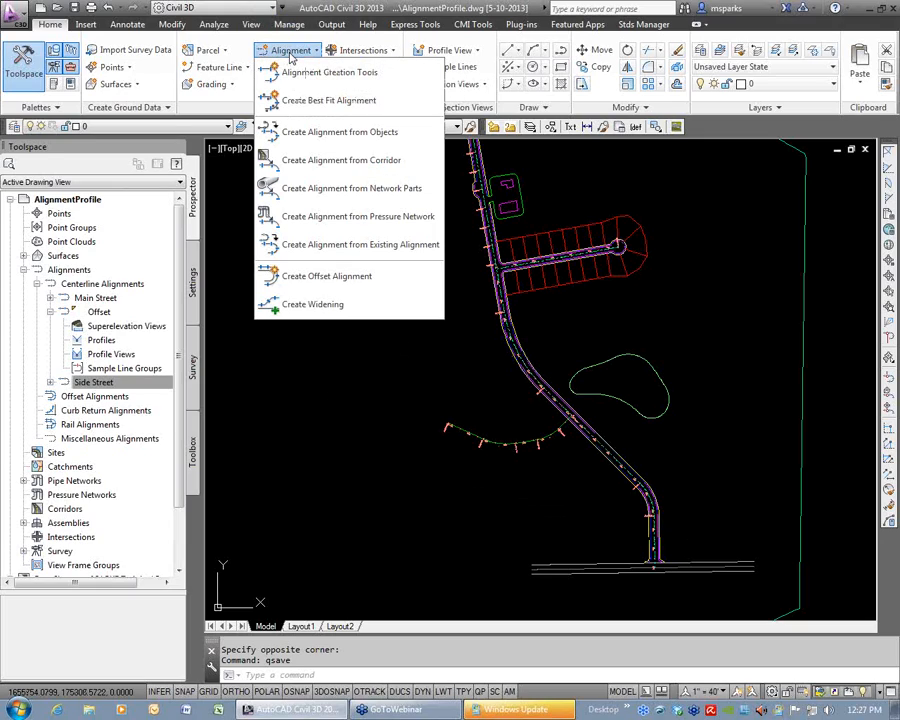
{"action": "left_click", "coordinate": [291, 54]}
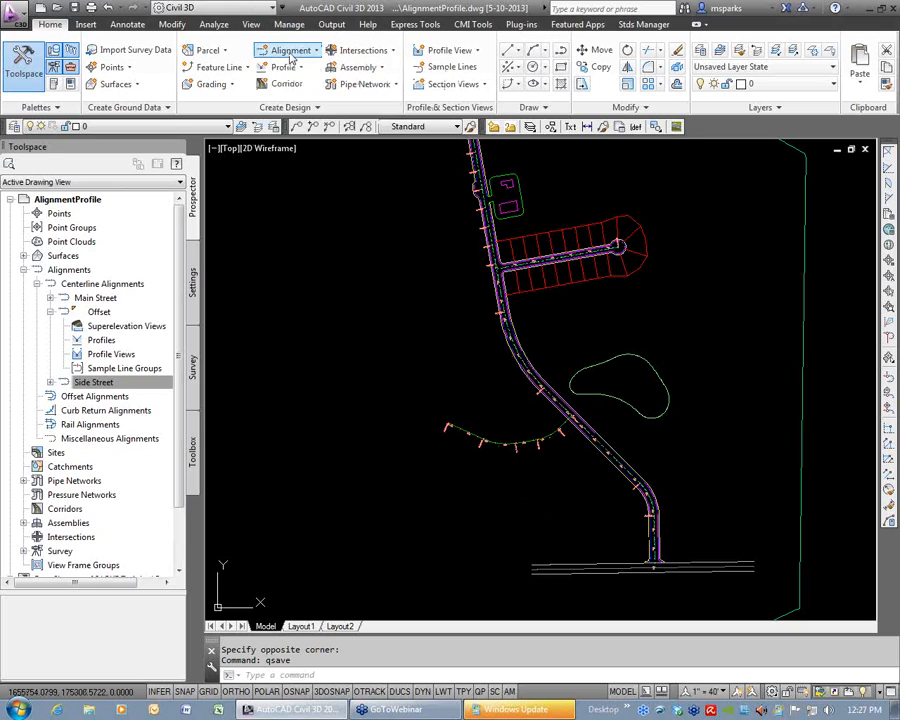
Regenerate the model with the view on the Main Street and Side Street intersection.
{"action": "scroll", "coordinate": [585, 374], "scroll_direction": "down", "scroll_amount": 4}
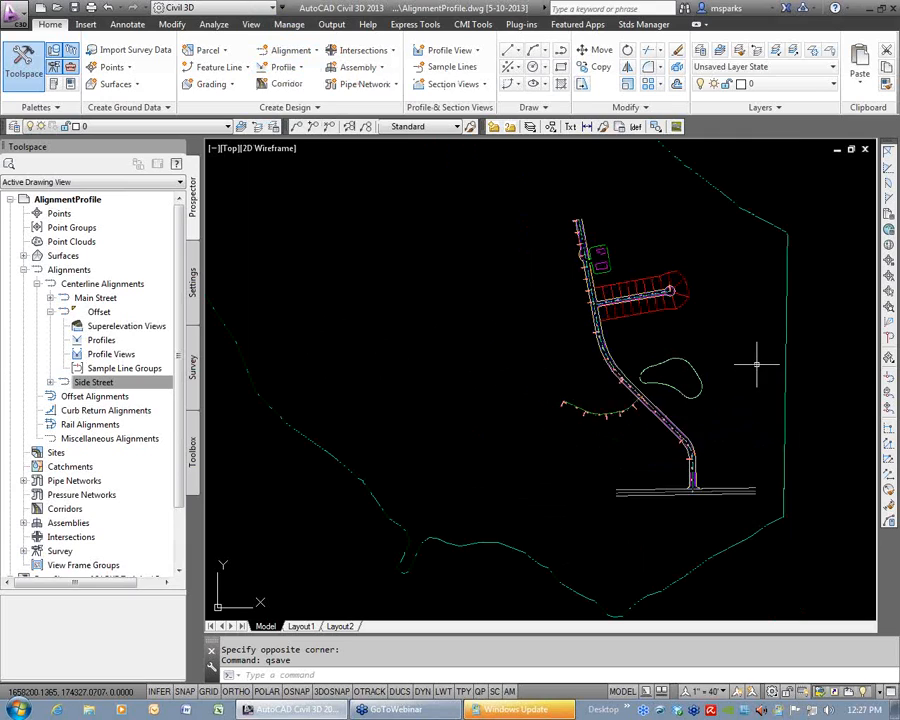
{"action": "scroll", "coordinate": [553, 390], "scroll_direction": "up", "scroll_amount": 5}
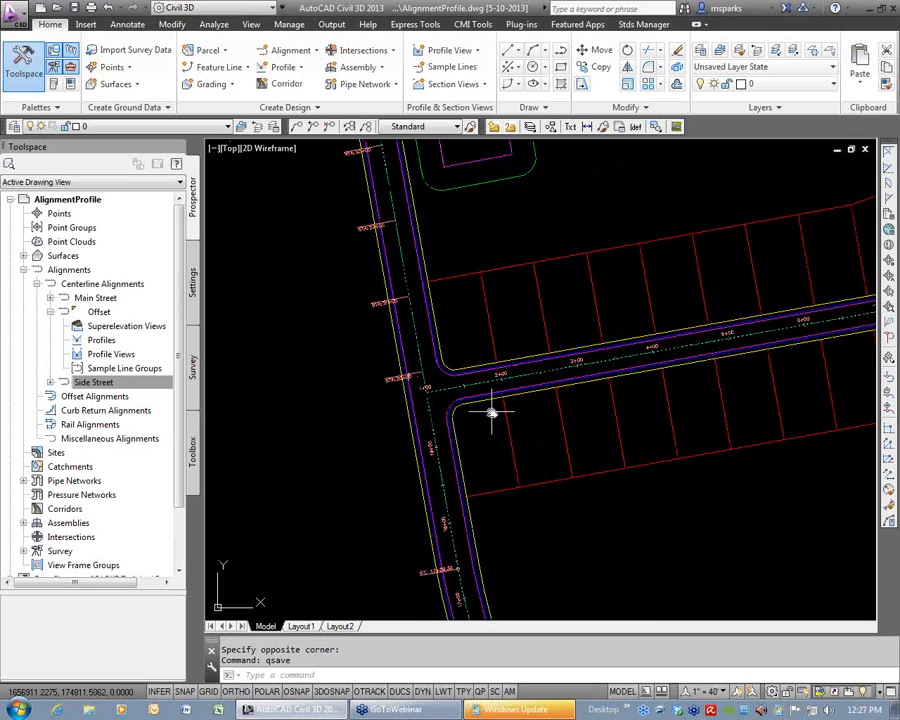
{"action": "middle_click_drag", "start_coordinate": [493, 412], "coordinate": [428, 397]}
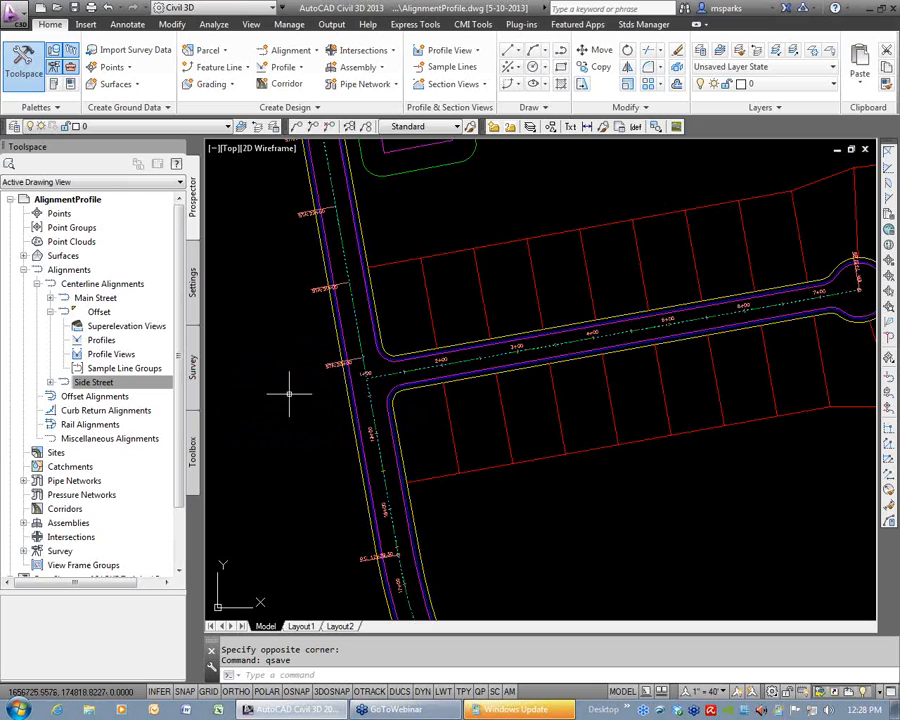
{"action": "scroll", "coordinate": [488, 368], "scroll_direction": "up", "scroll_amount": 4}
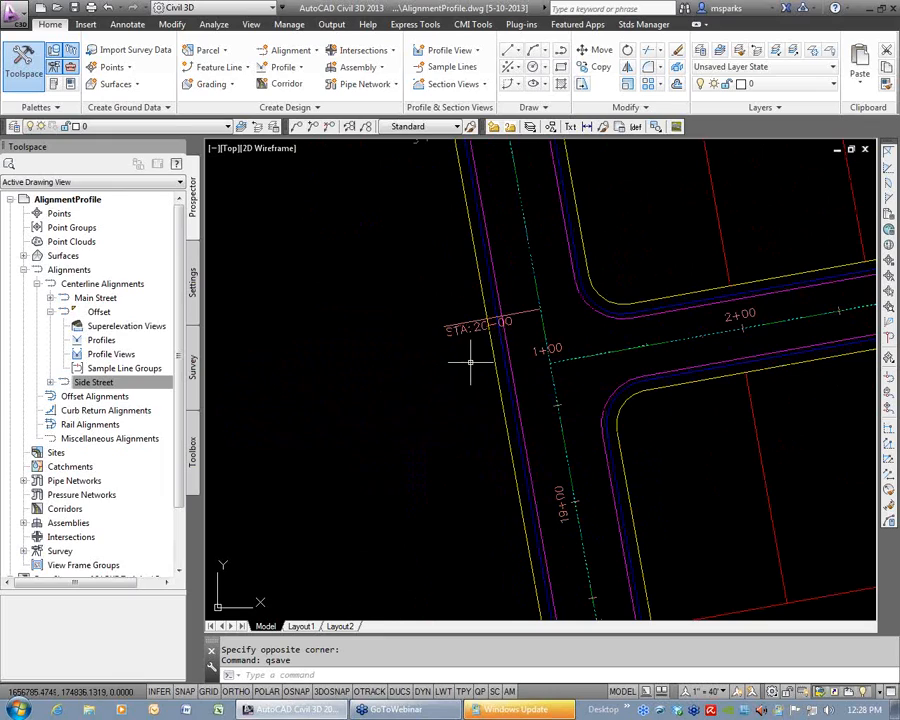
{"action": "key", "text": "Escape"}
{"action": "key", "text": "Escape"}
{"action": "type", "text": "re"}
{"action": "key", "text": "Return"}
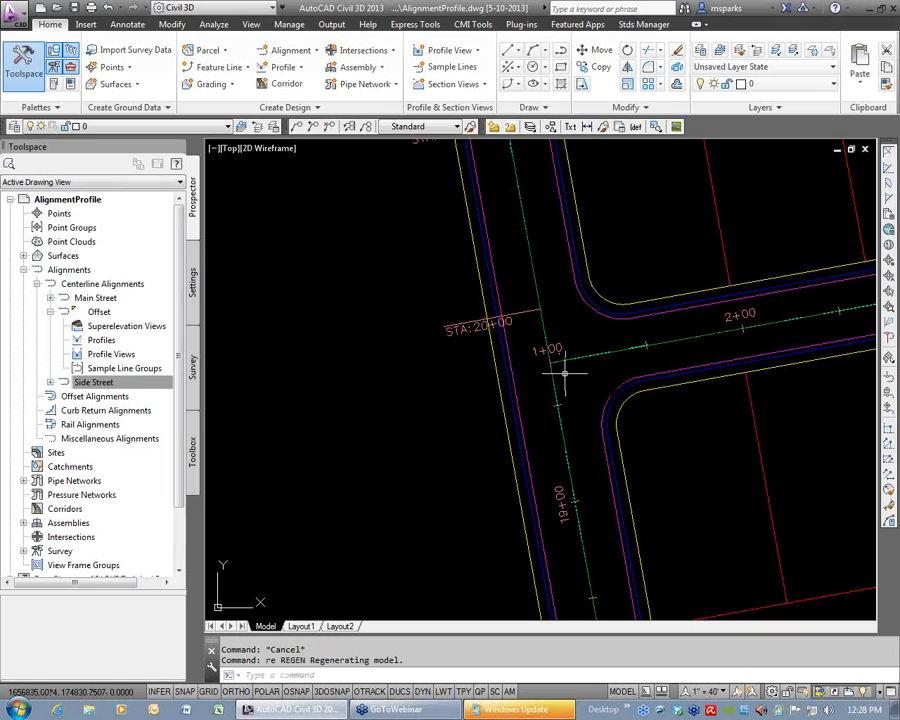
Draw a short line on Main Street's centerline through the Side Street intersection, using Nearest snaps, from just south of it to past station 20+00.
{"action": "type", "text": "l"}
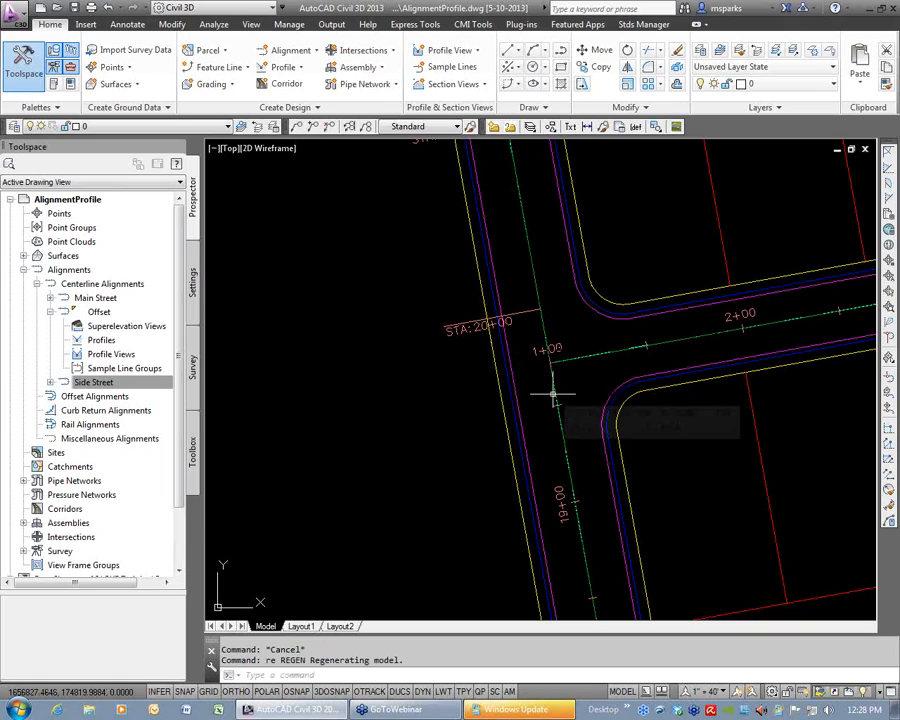
{"action": "key", "text": "Return"}
{"action": "type", "text": "nea"}
{"action": "key", "text": "Return"}
{"action": "left_click", "coordinate": [556, 394]}
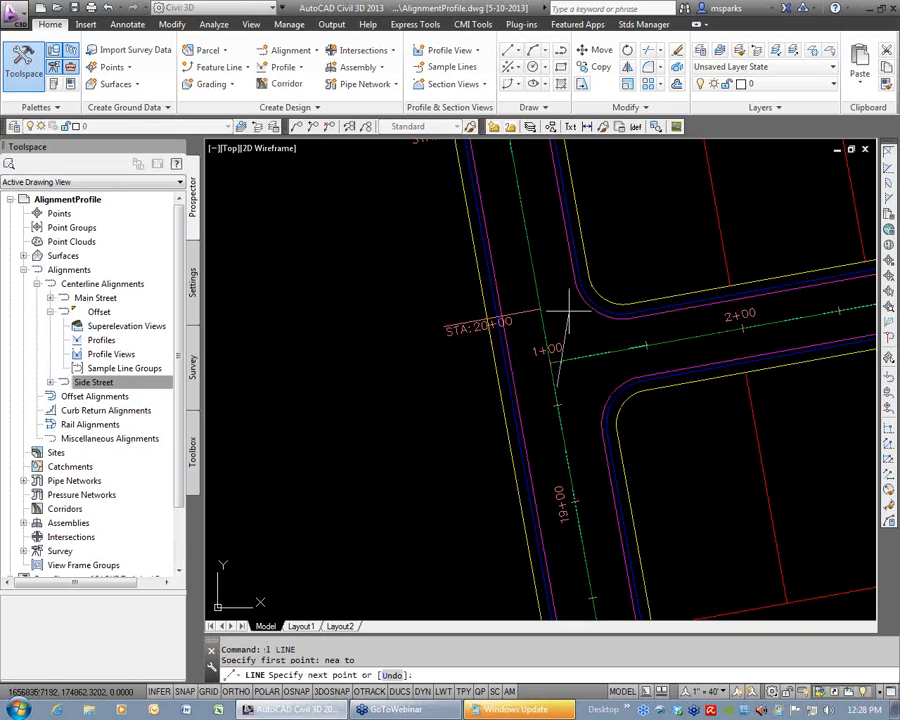
{"action": "type", "text": "per"}
{"action": "key", "text": "Return"}
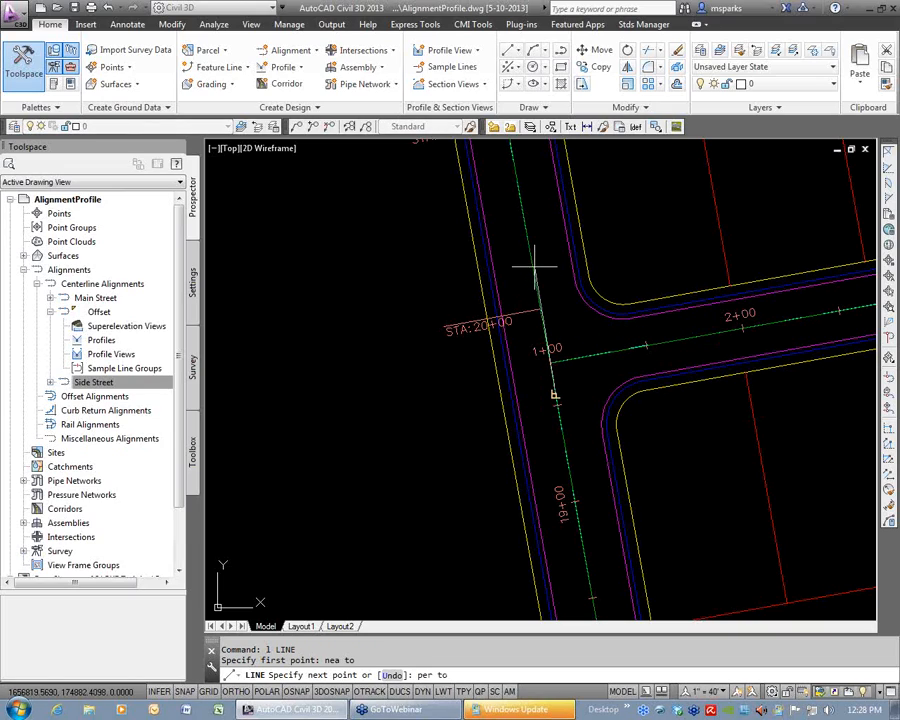
{"action": "left_click", "coordinate": [569, 310]}
{"action": "type", "text": "nea"}
{"action": "key", "text": "Return"}
{"action": "key", "text": "Escape"}
{"action": "key", "text": "Escape"}
Offset the short construction line at the Side Street intersection by 100 to the west side of Main Street.
{"action": "type", "text": "o"}
{"action": "key", "text": "Return"}
{"action": "type", "text": "100"}
{"action": "key", "text": "Return"}
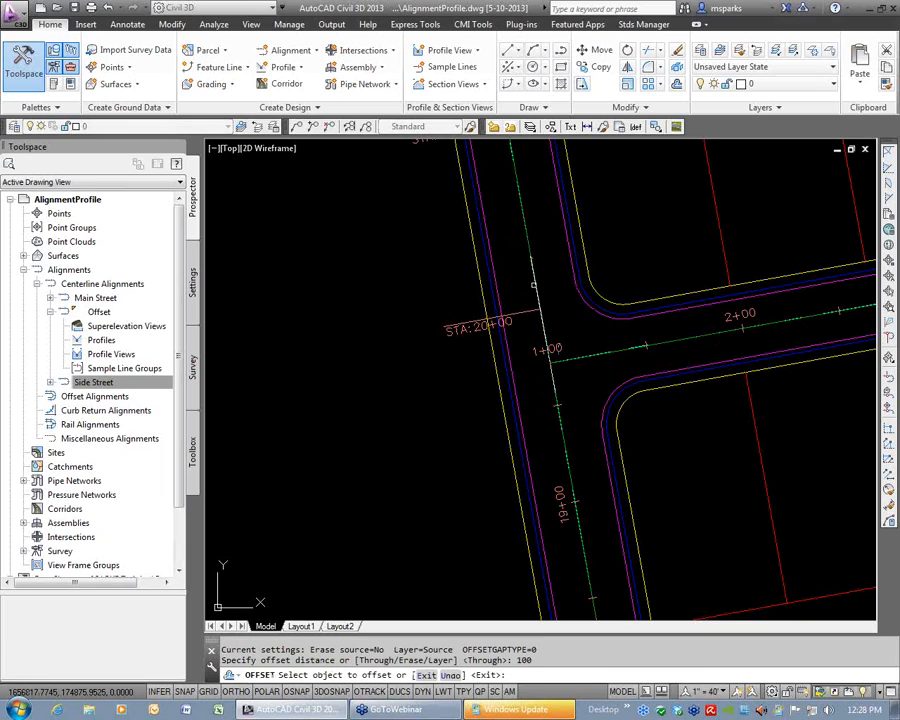
{"action": "left_click", "coordinate": [533, 285]}
{"action": "left_click", "coordinate": [380, 308]}
{"action": "key", "text": "Escape"}
Erase the original construction line lying on Main Street's centerline.
{"action": "left_click", "coordinate": [535, 285]}
{"action": "type", "text": "e"}
{"action": "key", "text": "Return"}
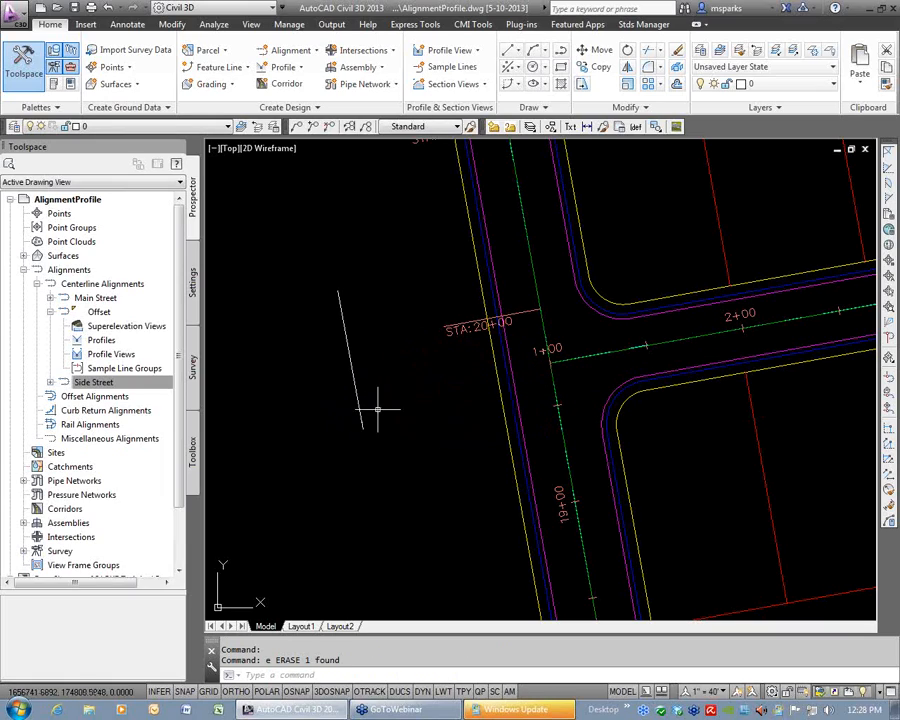
Stretch Side Street's starting point west across Main Street with a Perpendicular snap to the offset construction line.
{"action": "left_click", "coordinate": [549, 361]}
{"action": "left_click", "coordinate": [549, 361]}
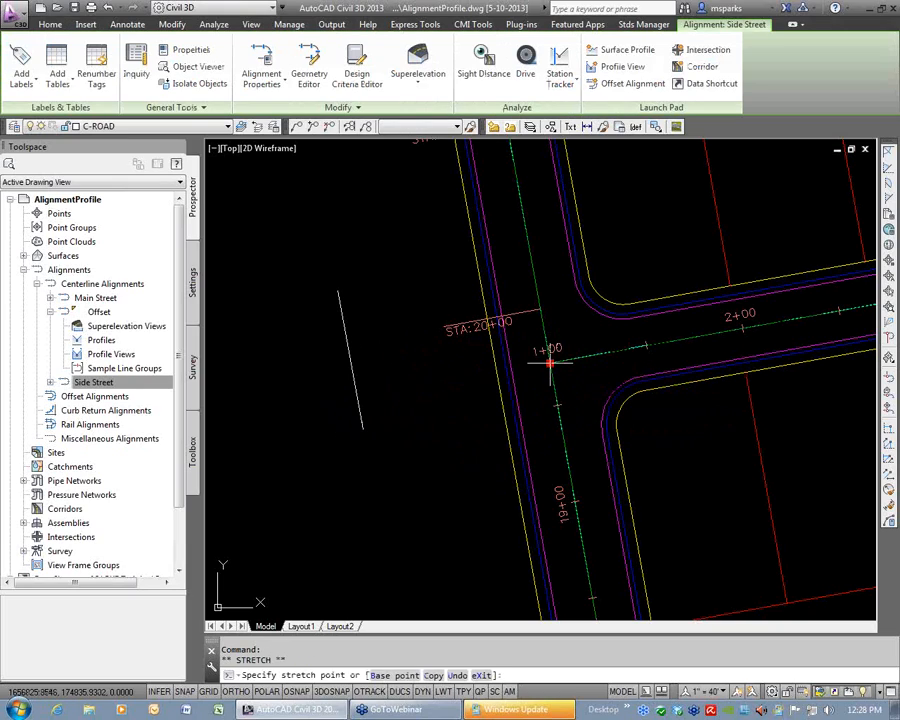
{"action": "type", "text": "per"}
{"action": "key", "text": "Return"}
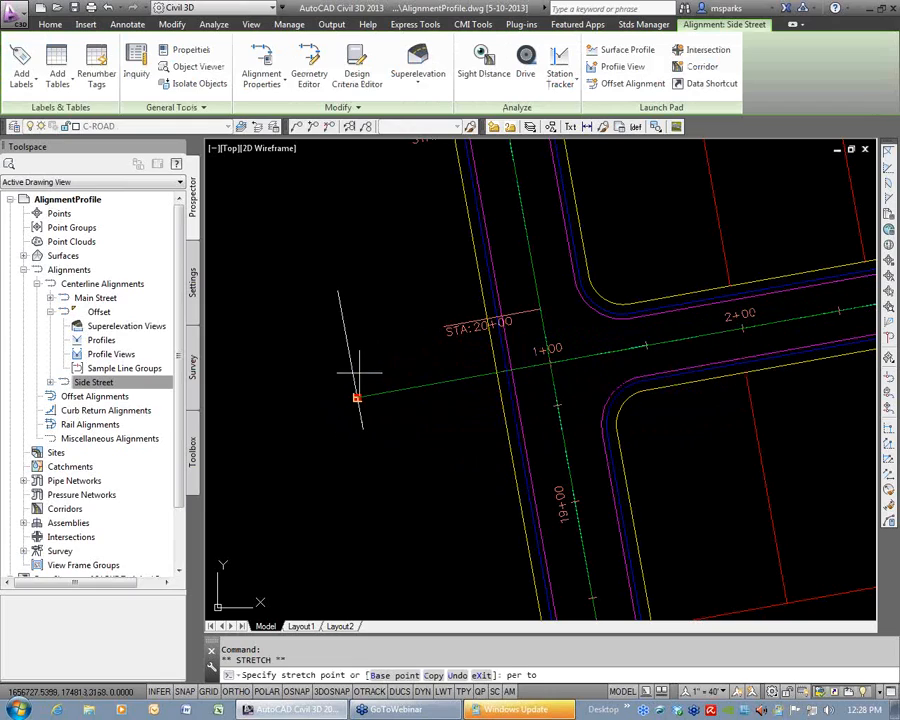
{"action": "left_click", "coordinate": [358, 368]}
{"action": "key", "text": "Escape"}
{"action": "key", "text": "Escape"}
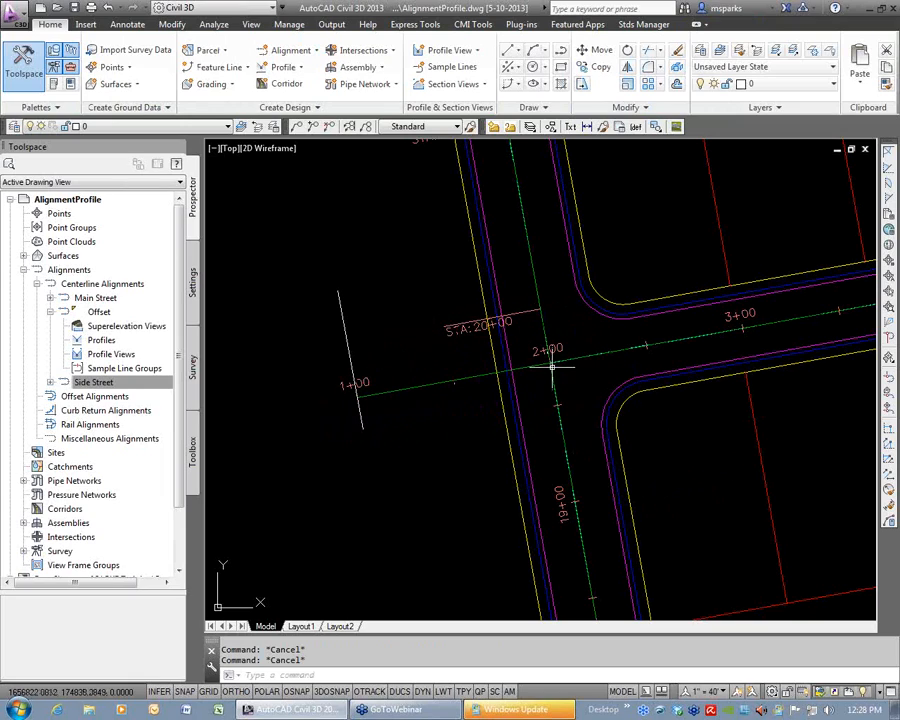
Set Side Street's reference point station to 0+00.00 in its alignment properties, accepting the station change.
{"action": "scroll", "coordinate": [548, 364], "scroll_direction": "down", "scroll_amount": 5}
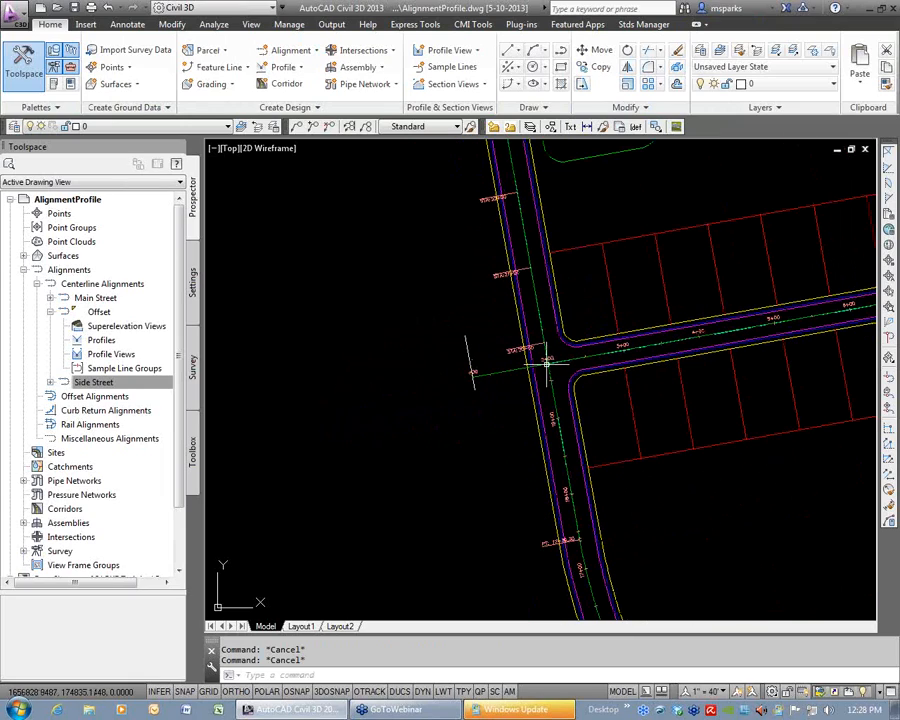
{"action": "middle_click_drag", "start_coordinate": [720, 360], "coordinate": [459, 404]}
{"action": "scroll", "coordinate": [459, 404], "scroll_direction": "up", "scroll_amount": 5}
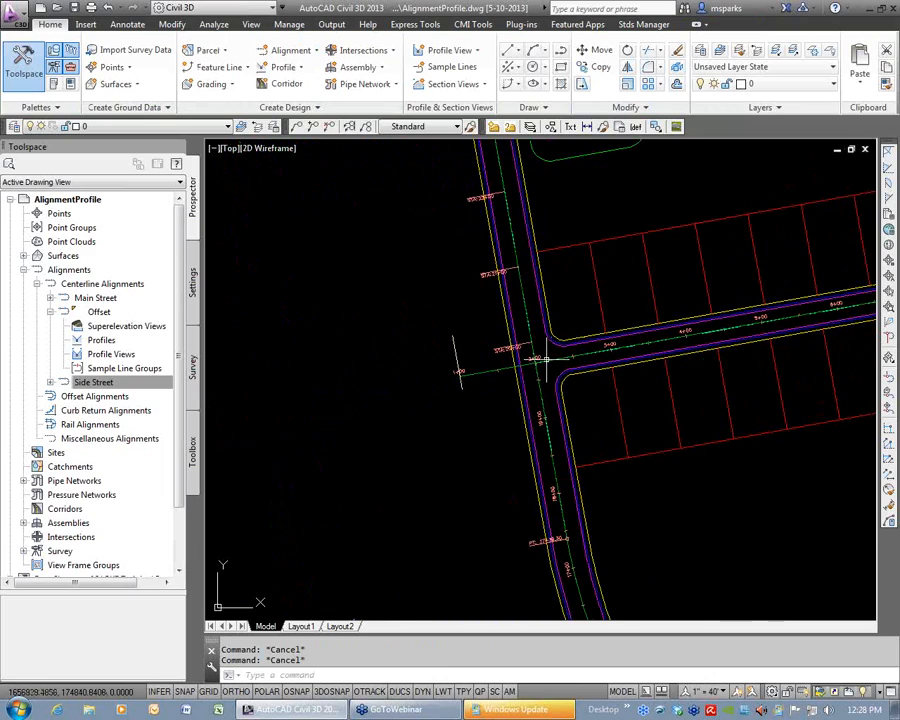
{"action": "left_click", "coordinate": [461, 388]}
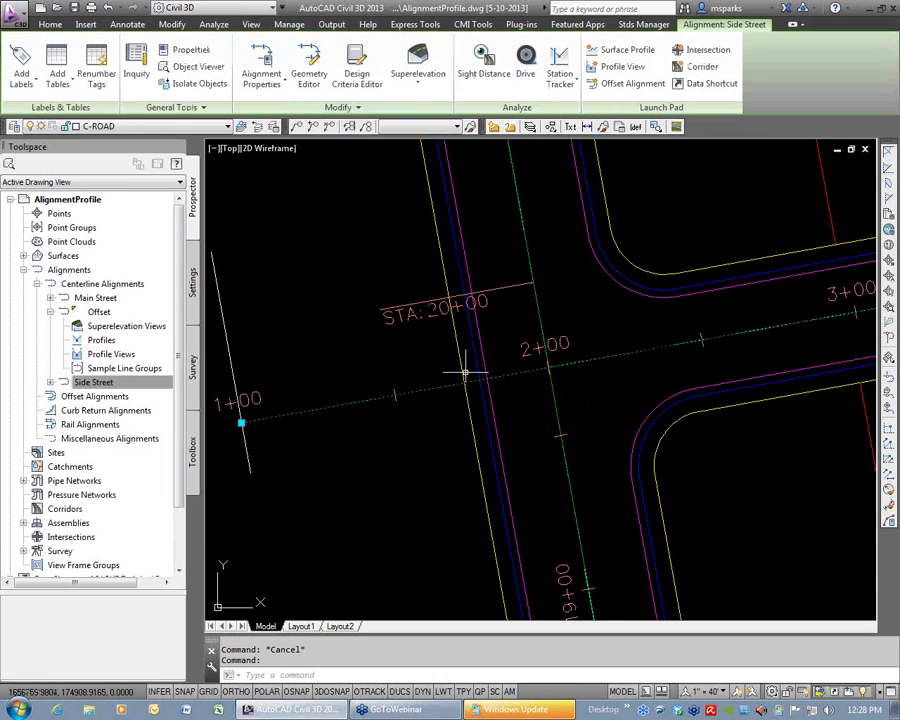
{"action": "left_click", "coordinate": [262, 66]}
{"action": "left_click_drag", "start_coordinate": [408, 200], "coordinate": [590, 155]}
{"action": "left_click", "coordinate": [479, 171]}
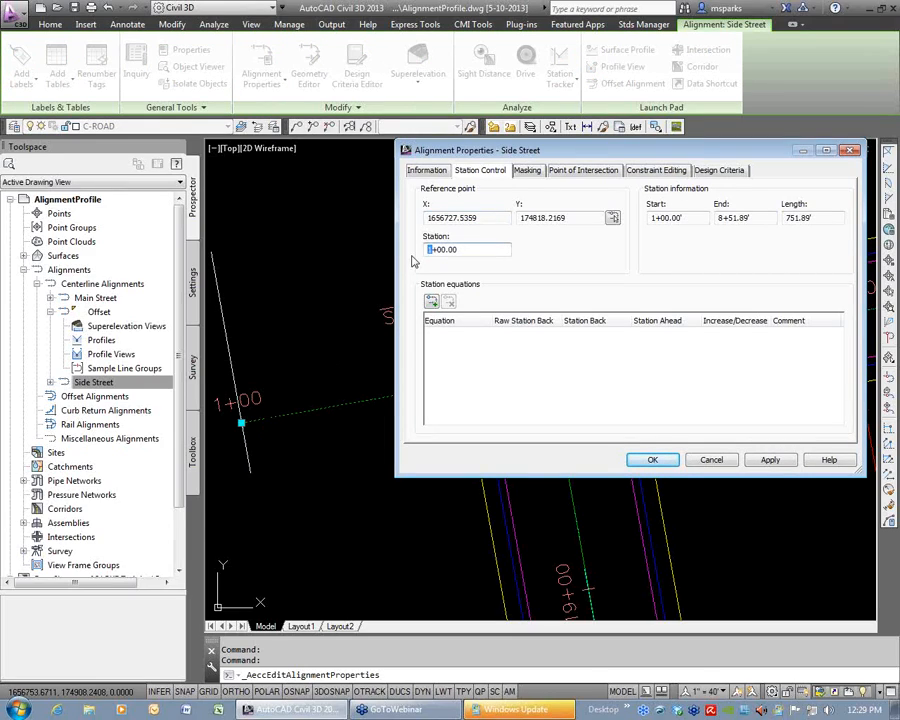
{"action": "left_click", "coordinate": [655, 460]}
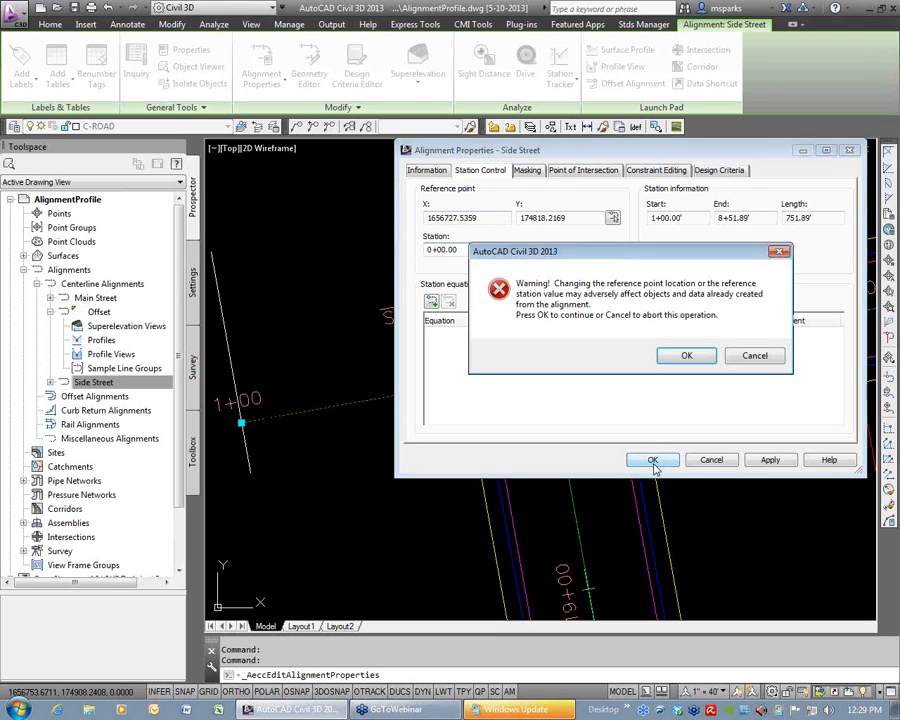
{"action": "left_click", "coordinate": [686, 356]}
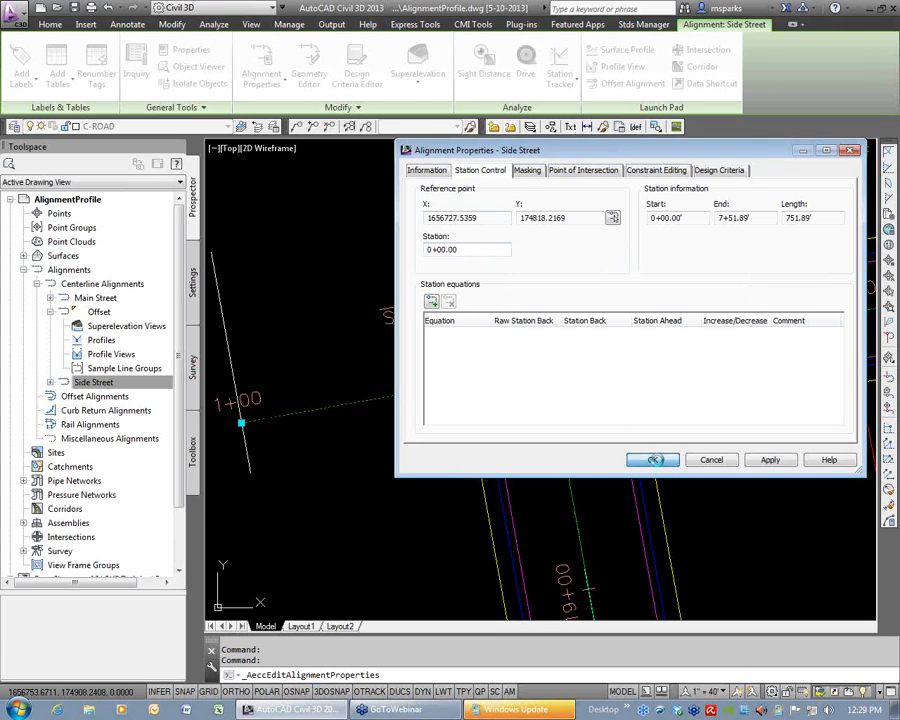
{"action": "left_click", "coordinate": [652, 460]}
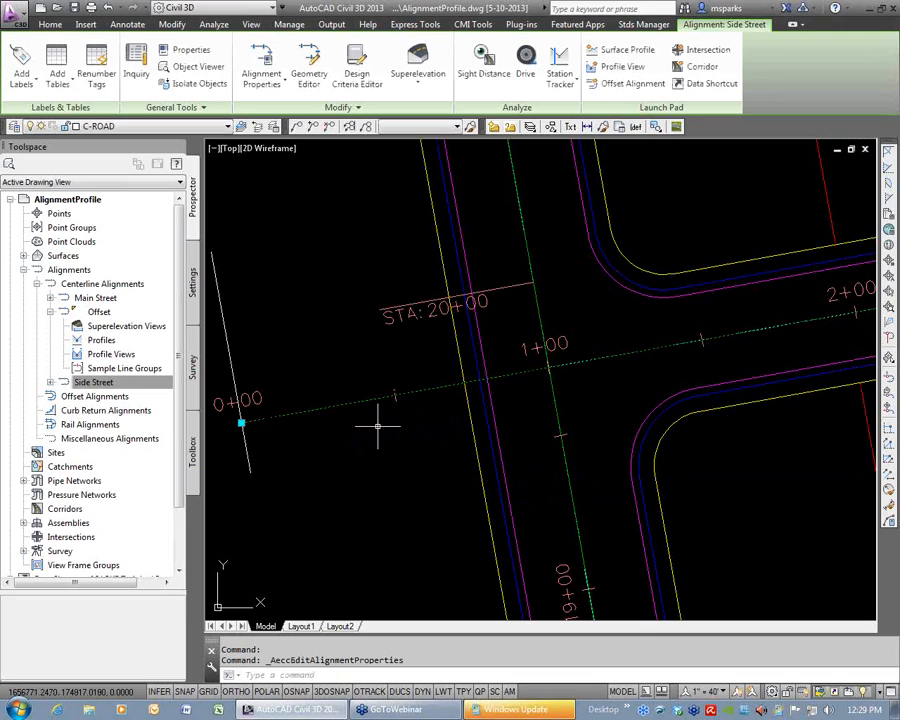
{"action": "key", "text": "Escape"}
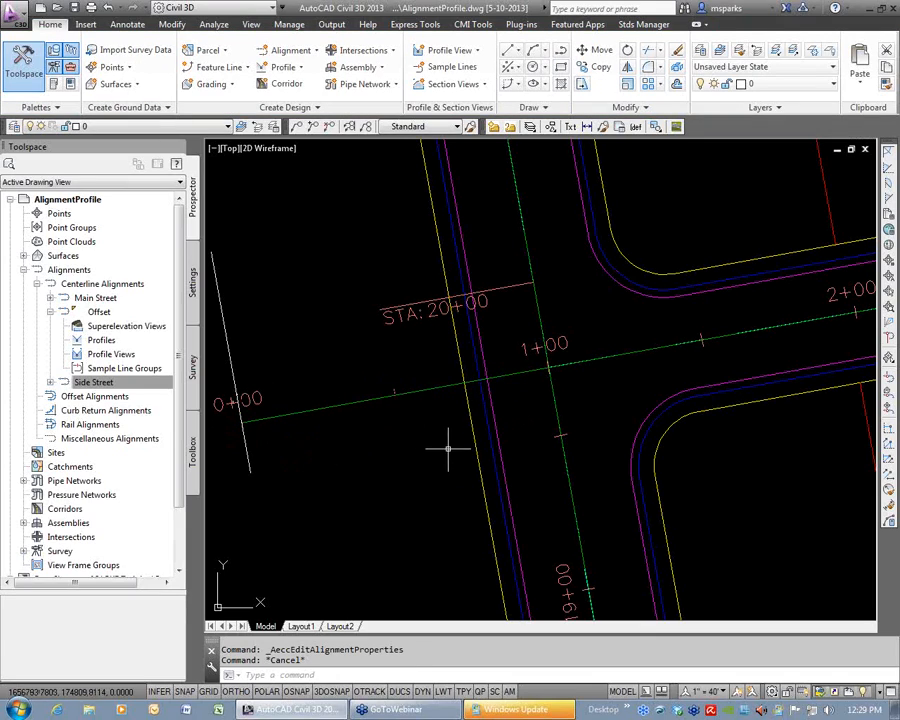
Set Side Street's reference point station back to 1+00.00 in its alignment properties.
{"action": "mouse_move", "coordinate": [371, 459]}
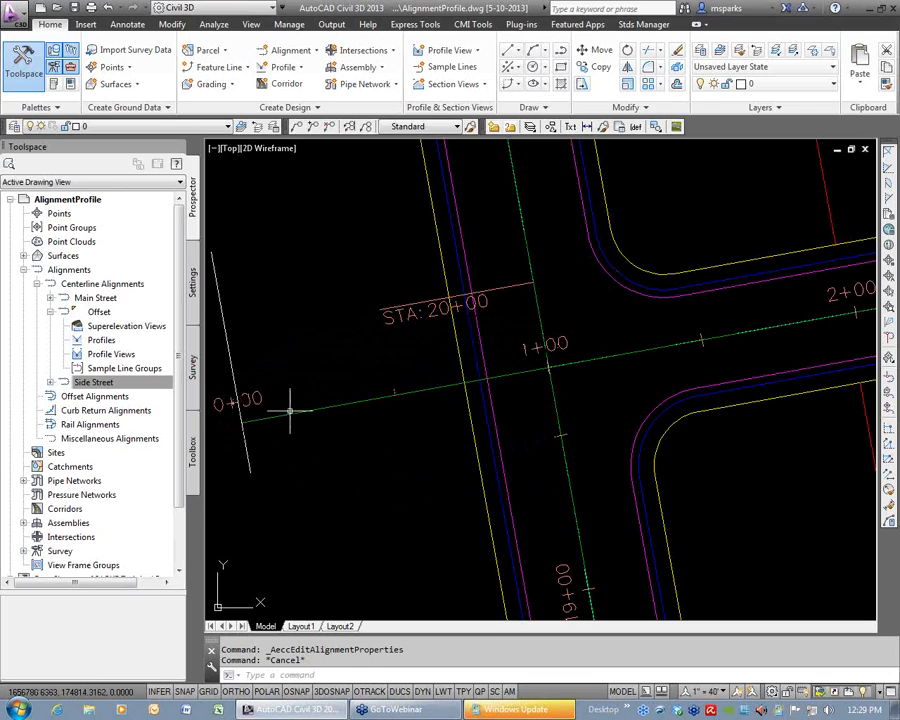
{"action": "left_click", "coordinate": [364, 400]}
{"action": "right_click", "coordinate": [380, 400]}
{"action": "left_click", "coordinate": [460, 248]}
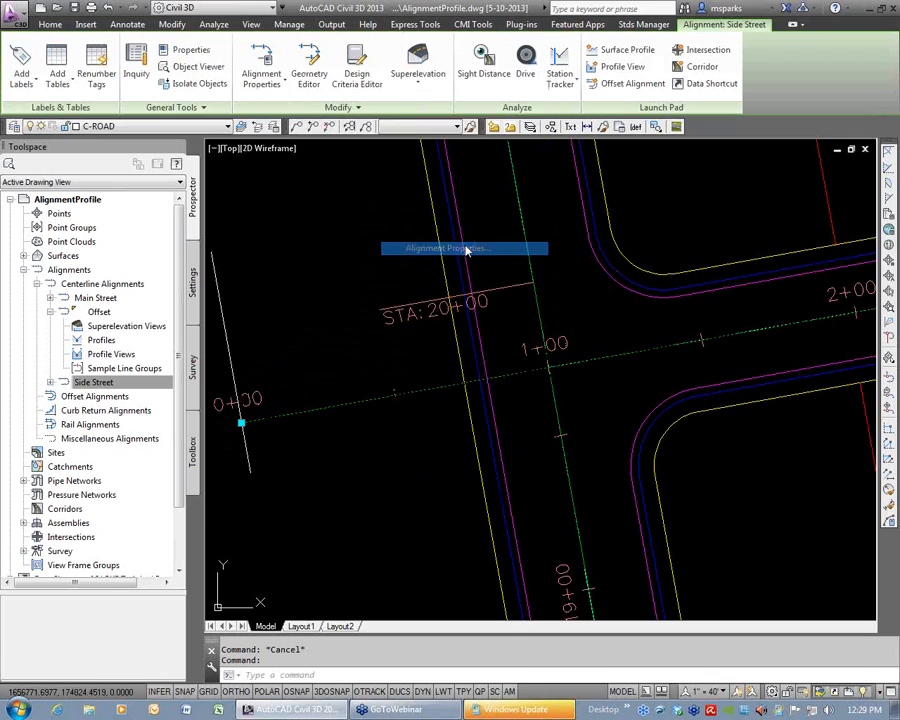
{"action": "left_click_drag", "start_coordinate": [429, 251], "coordinate": [424, 258]}
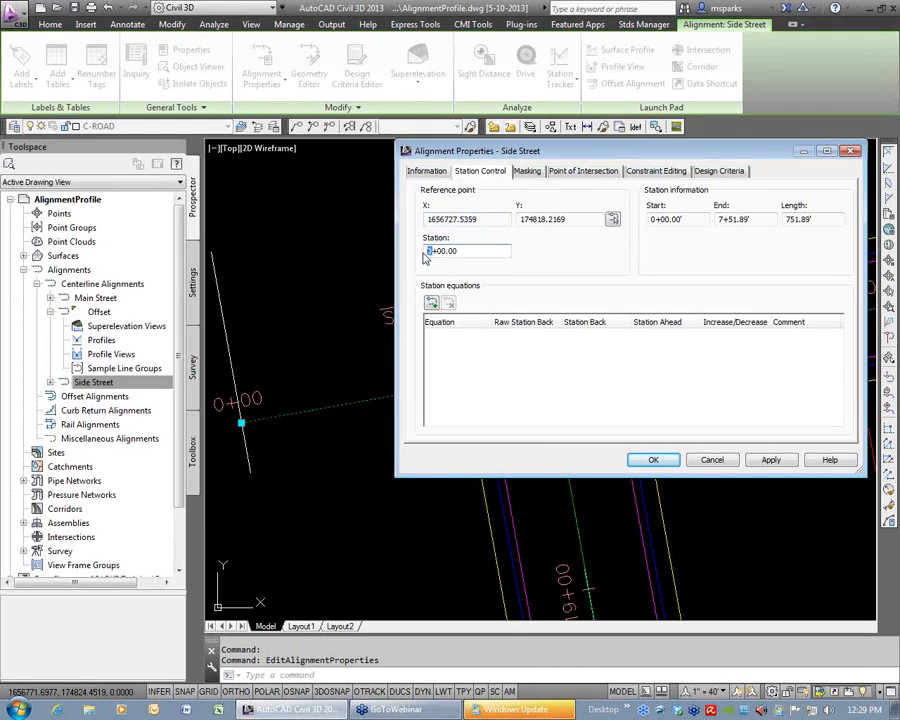
{"action": "type", "text": "1"}
{"action": "left_click", "coordinate": [770, 459]}
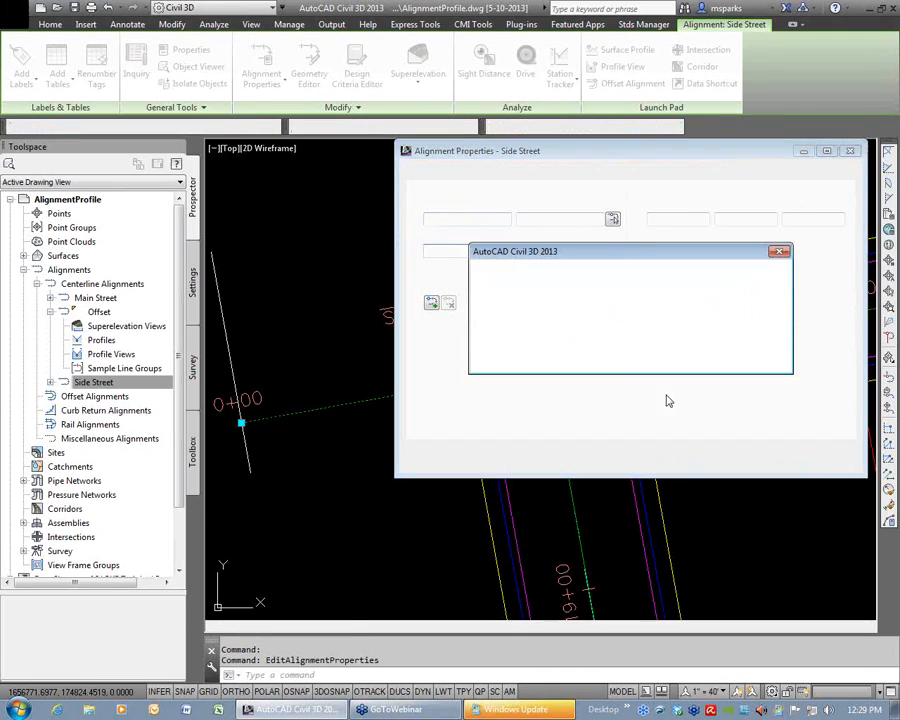
{"action": "left_click", "coordinate": [669, 459]}
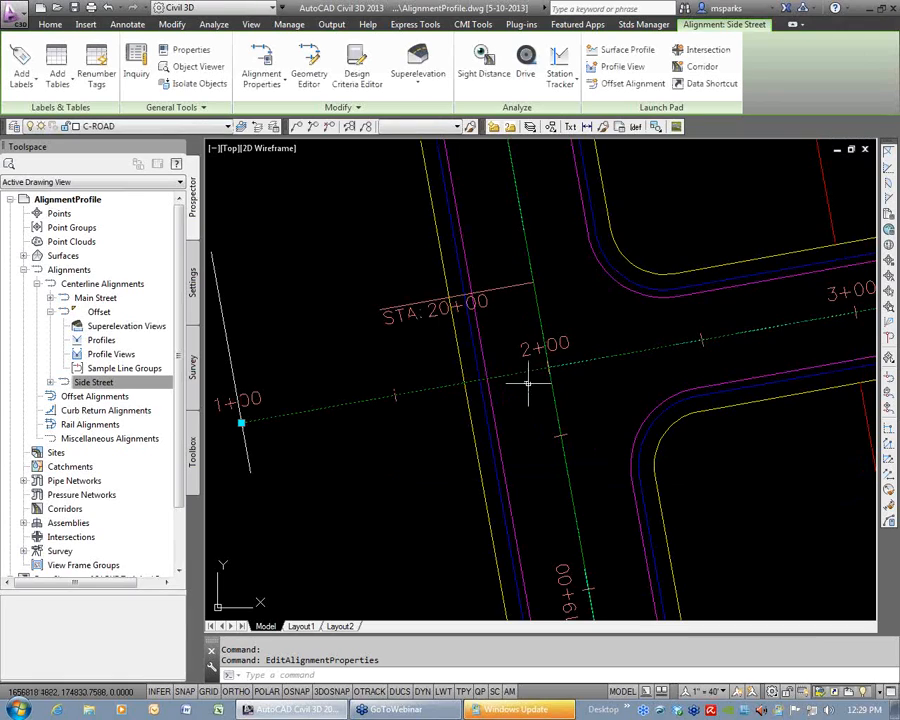
Move Side Street's station reference point to its intersection with Main Street's centerline, using an Intersection snap and station 1+00.00.
{"action": "left_click", "coordinate": [262, 63]}
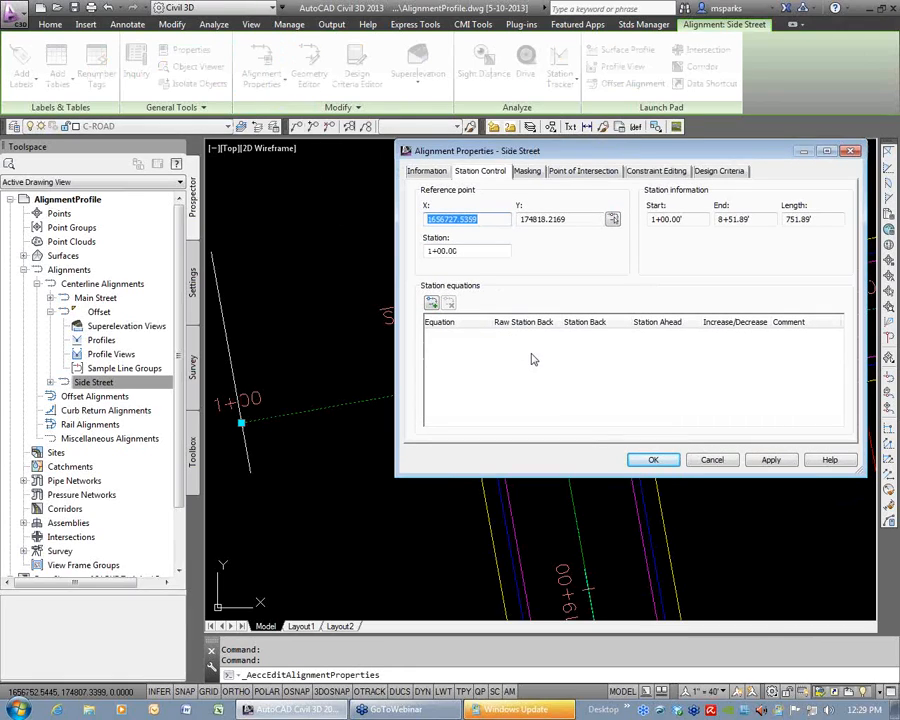
{"action": "left_click", "coordinate": [462, 251]}
{"action": "left_click_drag", "start_coordinate": [462, 251], "coordinate": [416, 250]}
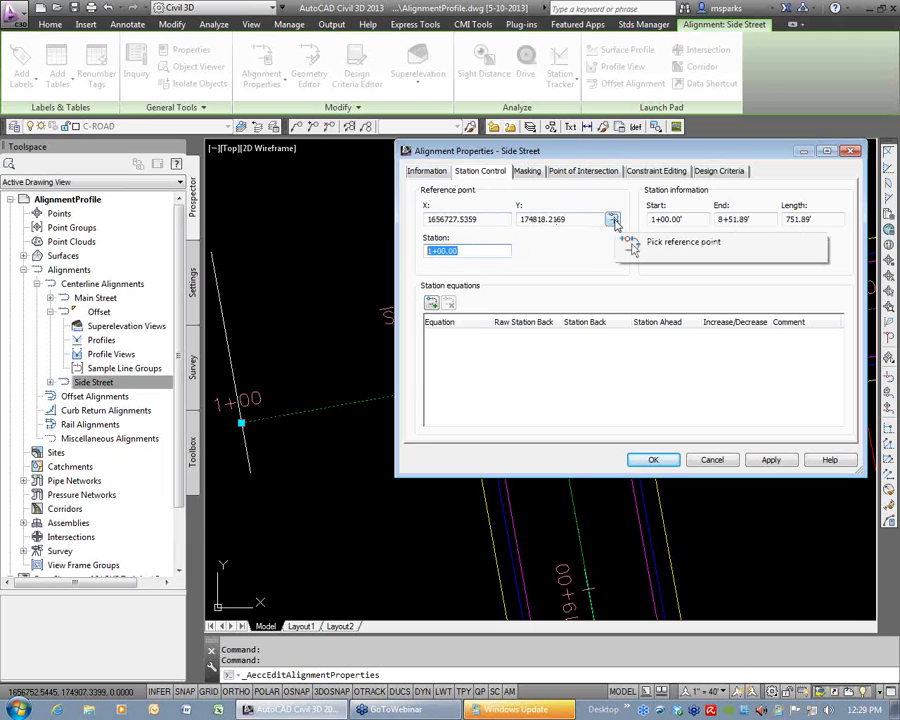
{"action": "left_click", "coordinate": [613, 220]}
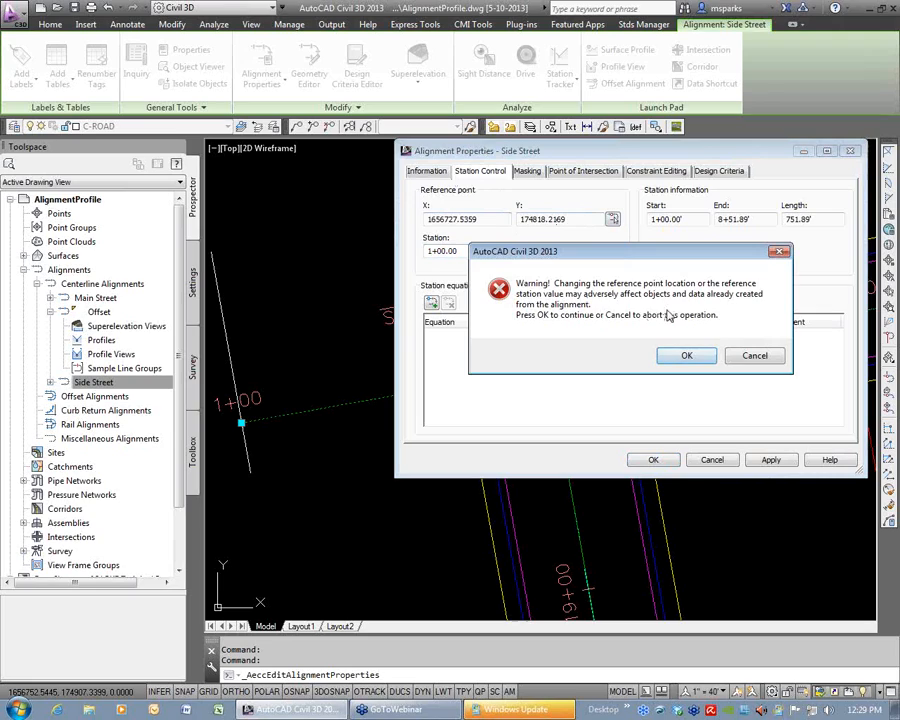
{"action": "left_click", "coordinate": [684, 357]}
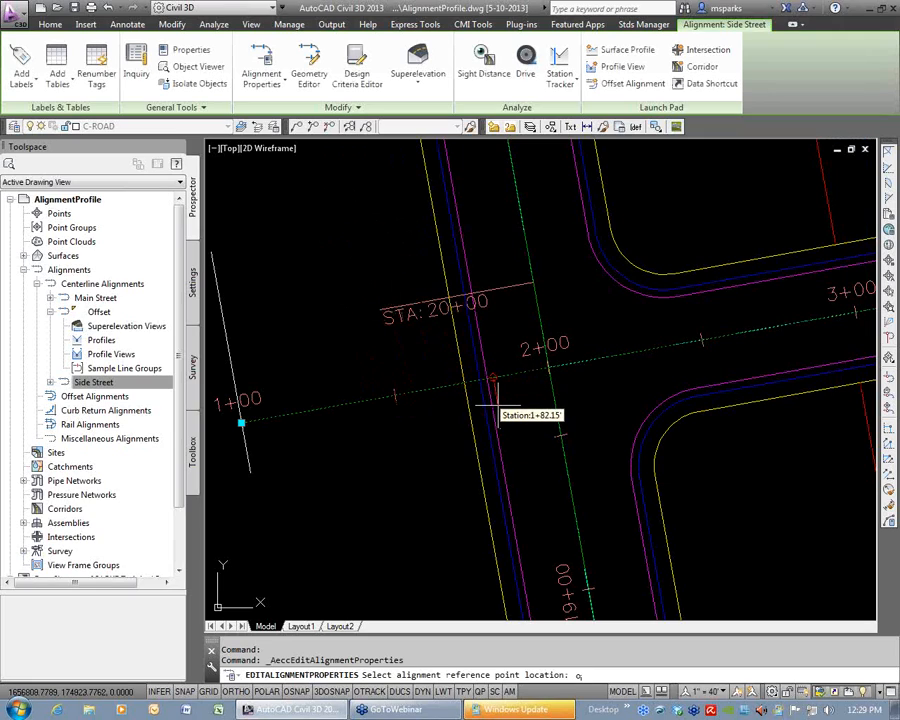
{"action": "type", "text": "nt"}
{"action": "key", "text": "Return"}
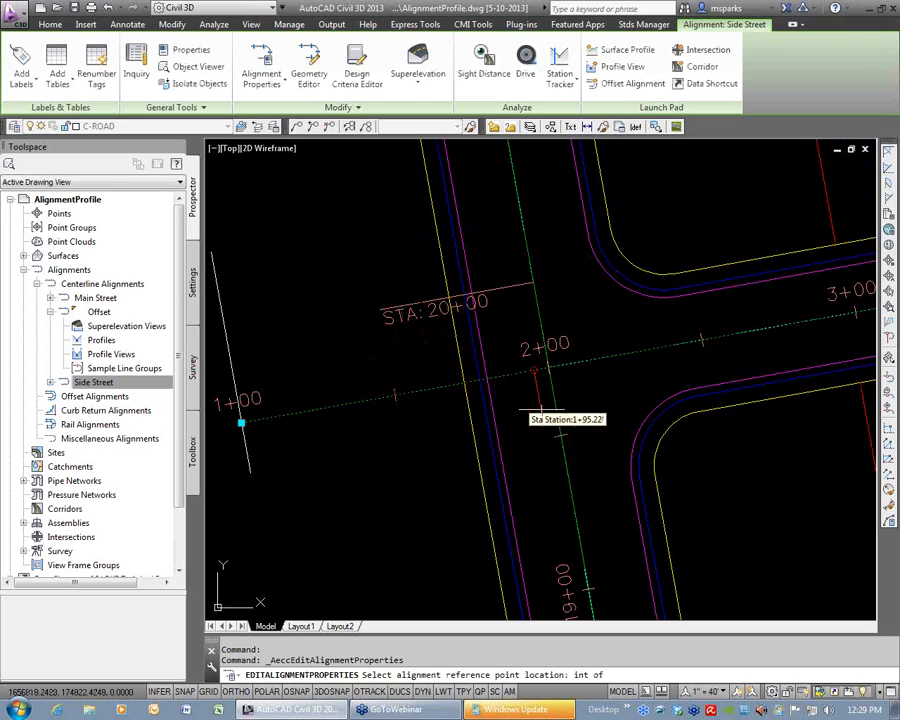
{"action": "scroll", "coordinate": [500, 340], "scroll_direction": "up", "scroll_amount": 4}
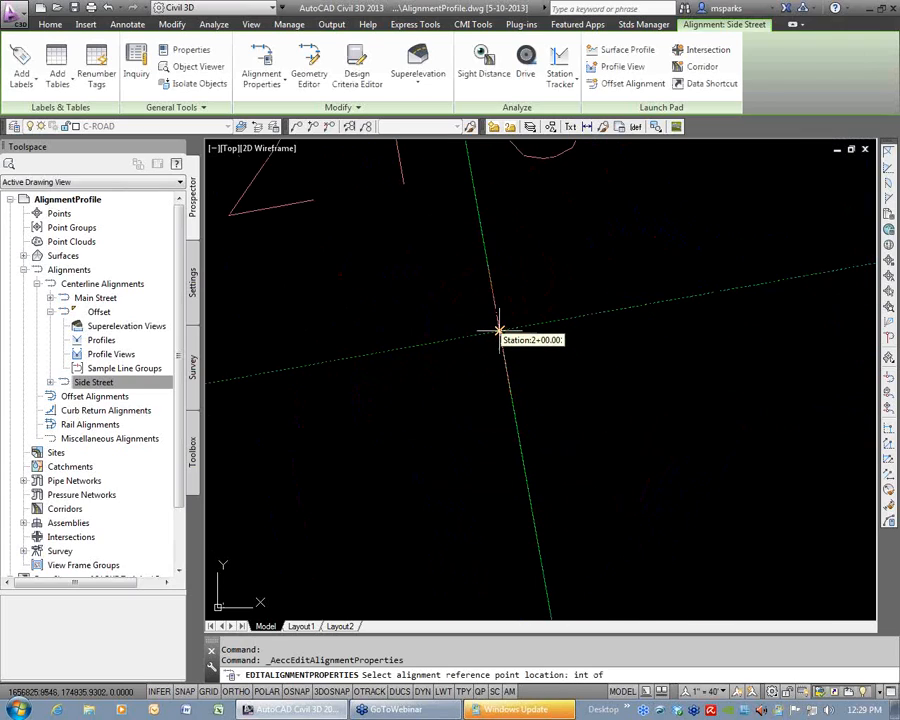
{"action": "left_click", "coordinate": [499, 330]}
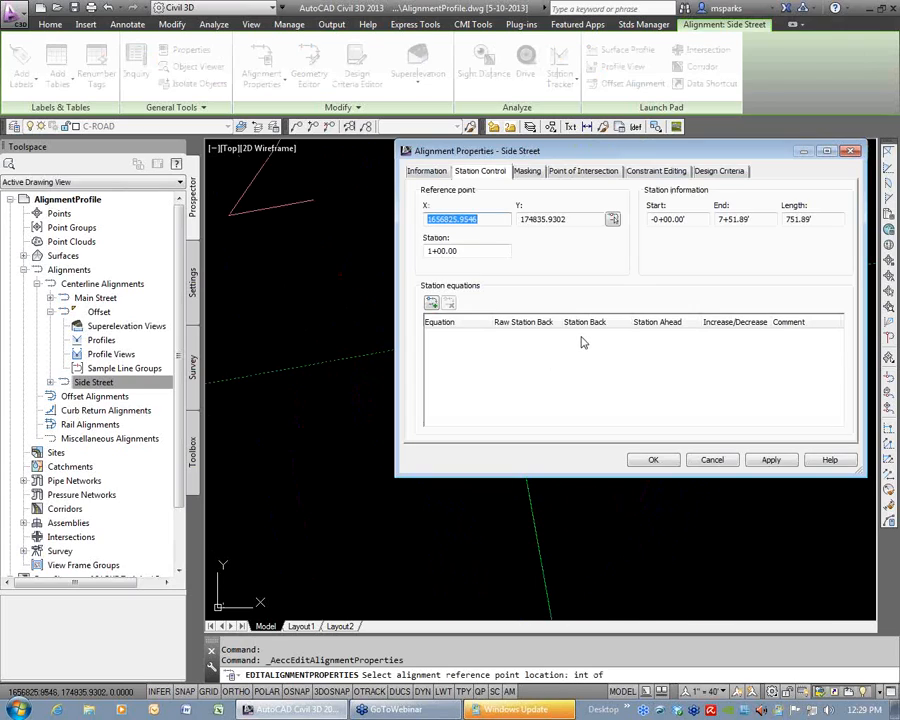
{"action": "left_click_drag", "start_coordinate": [486, 253], "coordinate": [411, 258]}
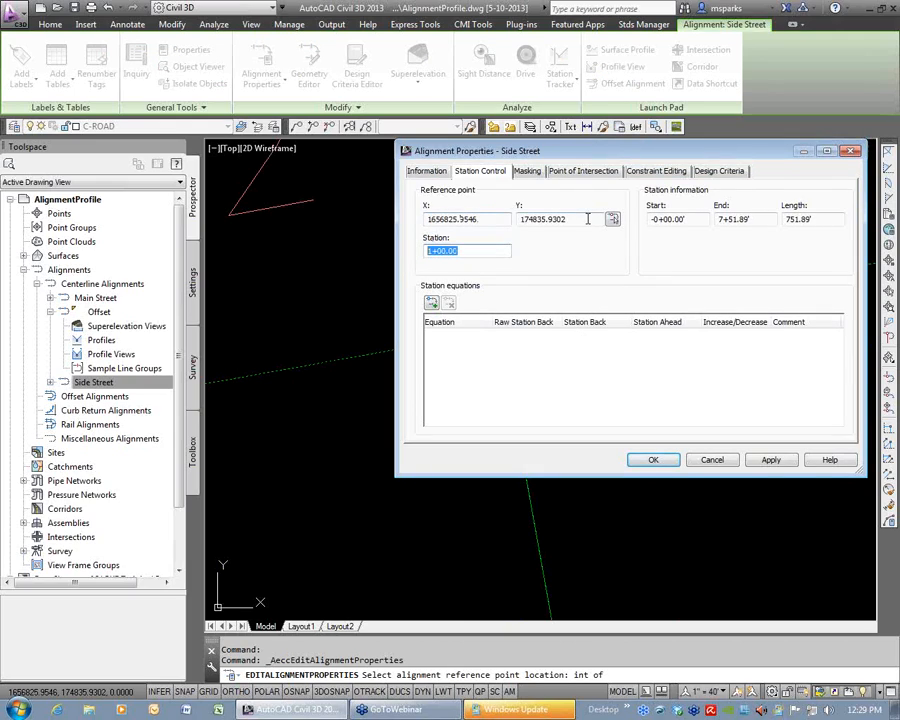
{"action": "left_click", "coordinate": [663, 462]}
{"action": "scroll", "coordinate": [620, 445], "scroll_direction": "up", "scroll_amount": 5}
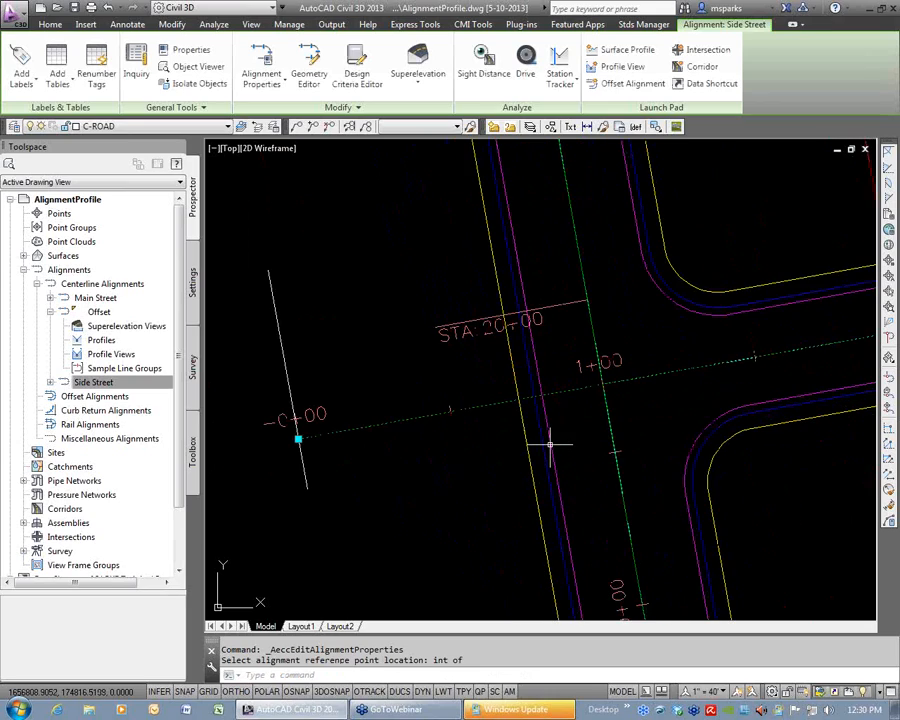
{"action": "key", "text": "Escape"}
{"action": "key", "text": "Escape"}
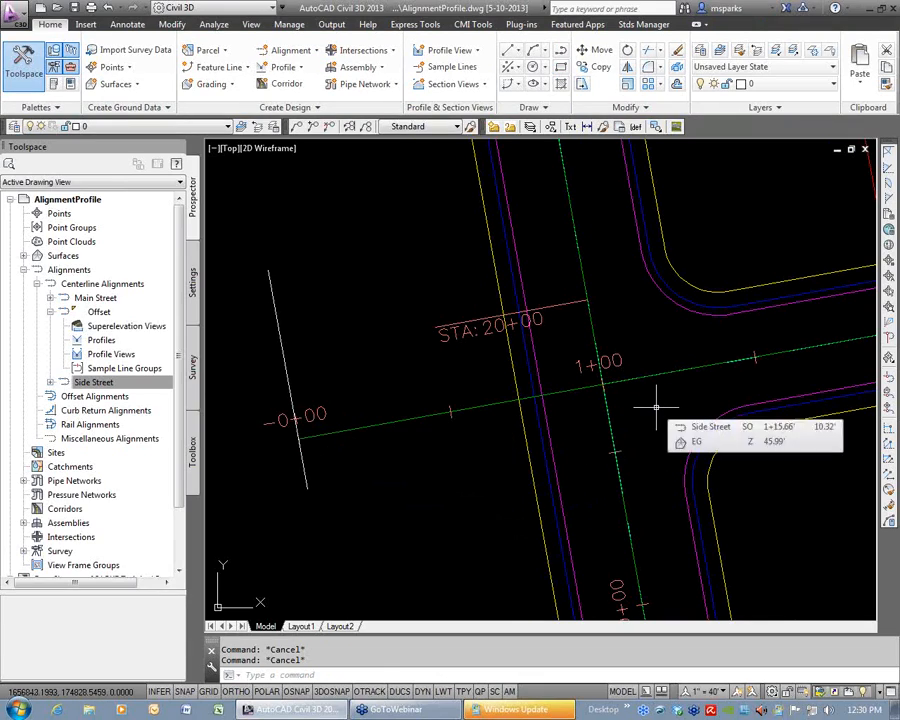
Delete the offset construction line at Side Street's western end.
{"action": "left_click", "coordinate": [285, 336]}
{"action": "left_click", "coordinate": [264, 307]}
{"action": "key", "text": "Delete"}
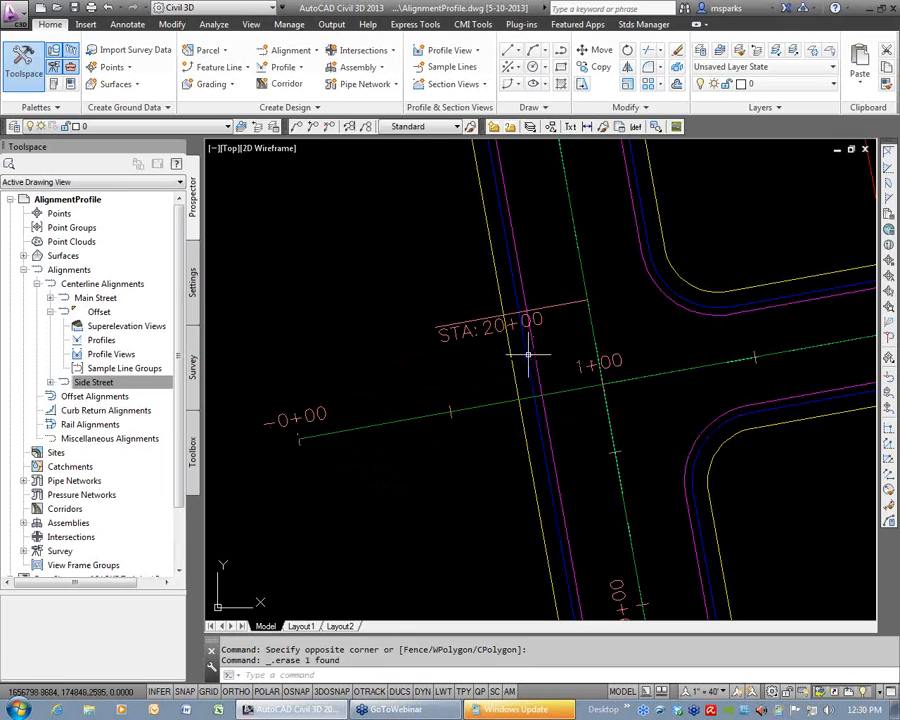
Add a masking region to Side Street from its western endpoint to its intersection with Main Street, using Endpoint and Intersection snaps.
{"action": "left_click", "coordinate": [598, 376]}
{"action": "key", "text": "Escape"}
{"action": "key", "text": "Escape"}
{"action": "left_click", "coordinate": [551, 392]}
{"action": "left_click", "coordinate": [264, 60]}
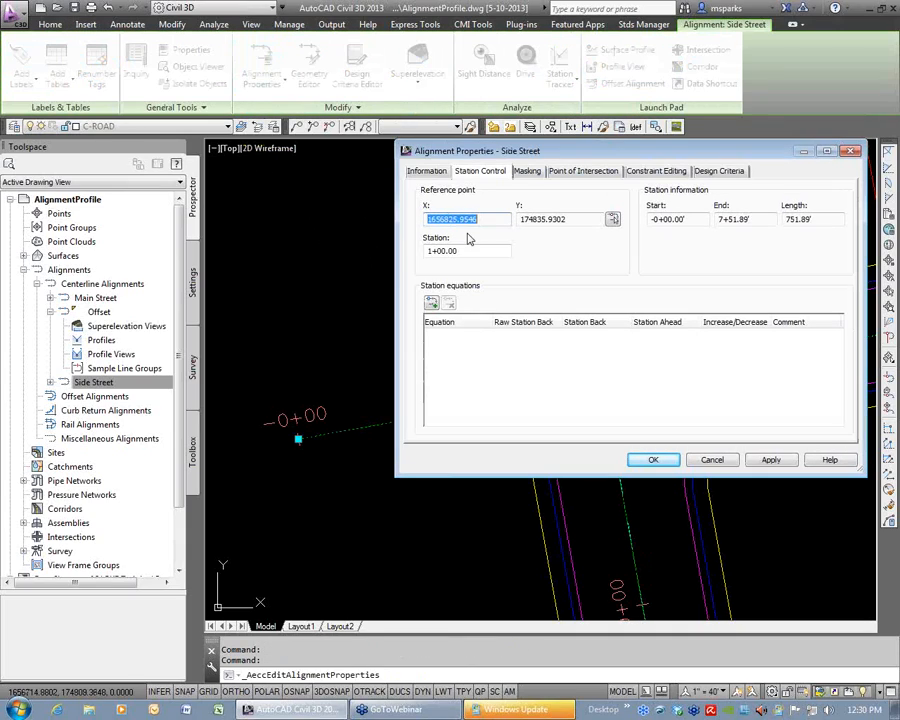
{"action": "left_click", "coordinate": [532, 173]}
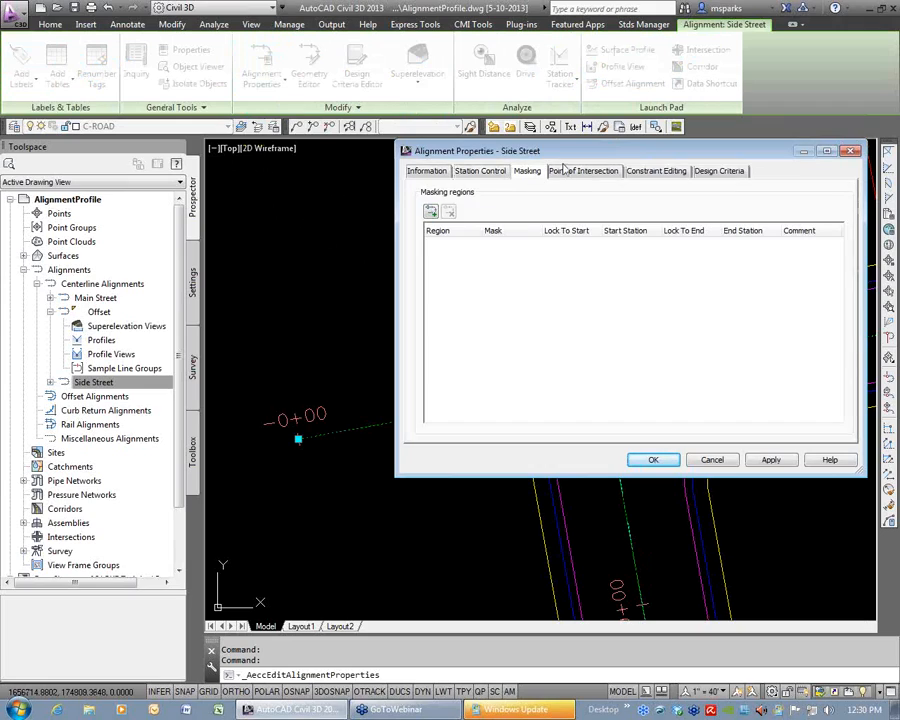
{"action": "left_click_drag", "start_coordinate": [575, 157], "coordinate": [554, 72]}
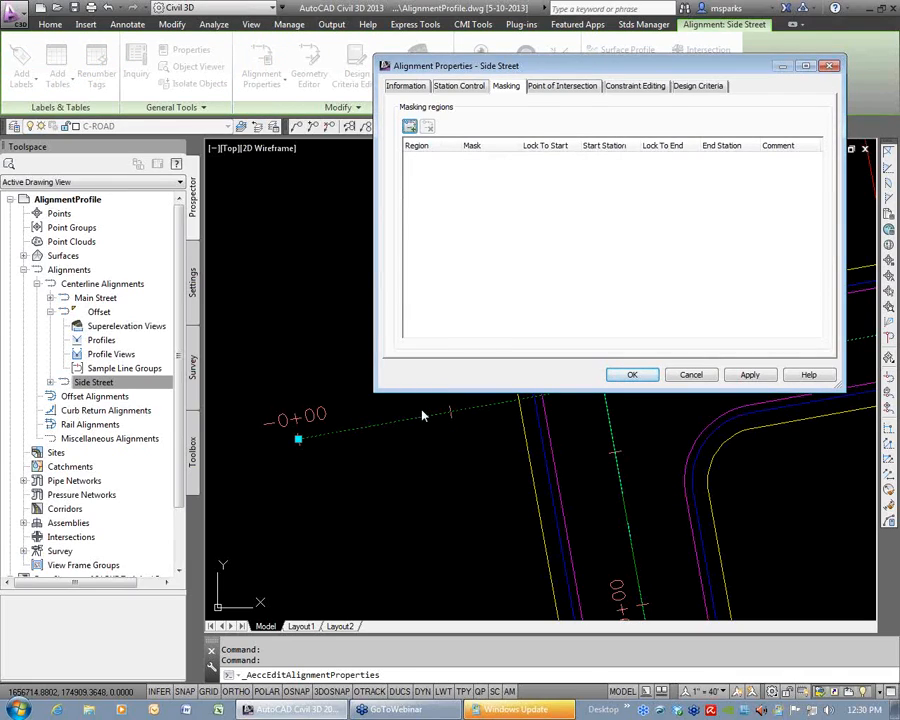
{"action": "type", "text": "end of"}
{"action": "key", "text": "Return"}
{"action": "left_click", "coordinate": [323, 437]}
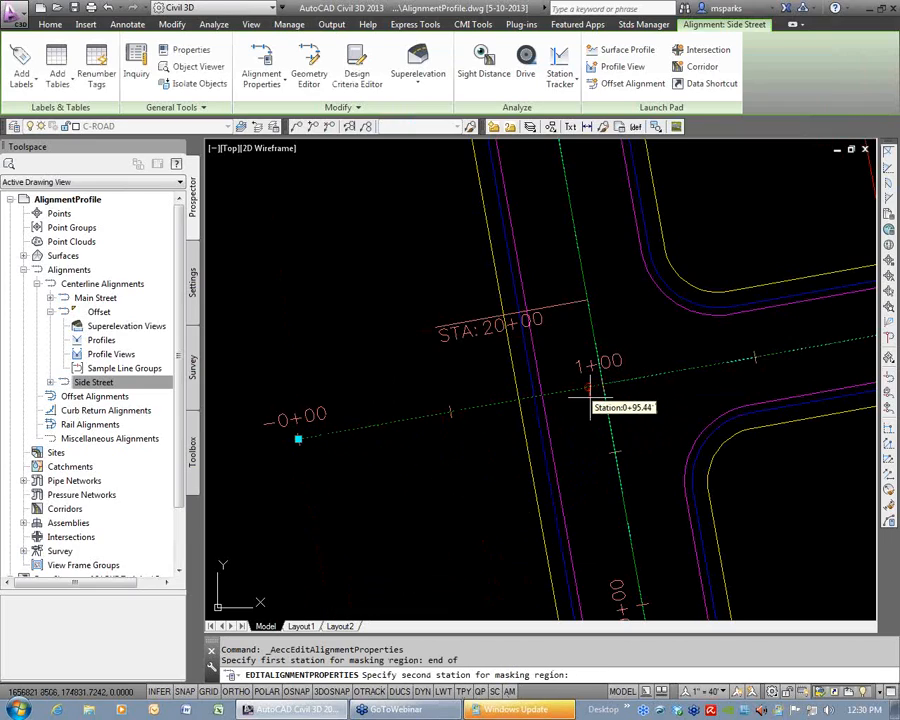
{"action": "type", "text": "int"}
{"action": "key", "text": "Return"}
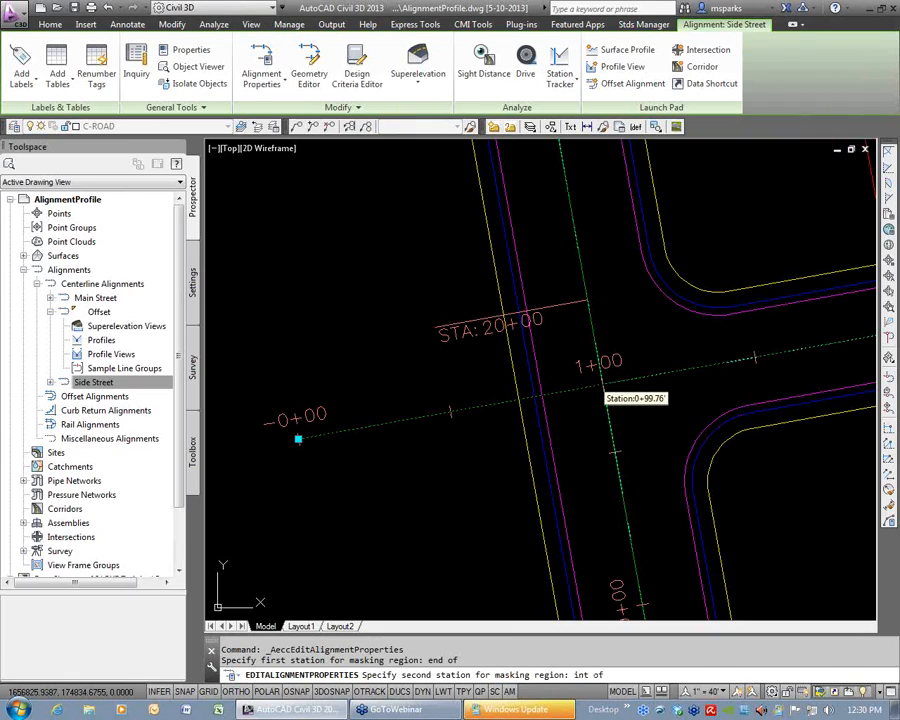
{"action": "left_click", "coordinate": [602, 389]}
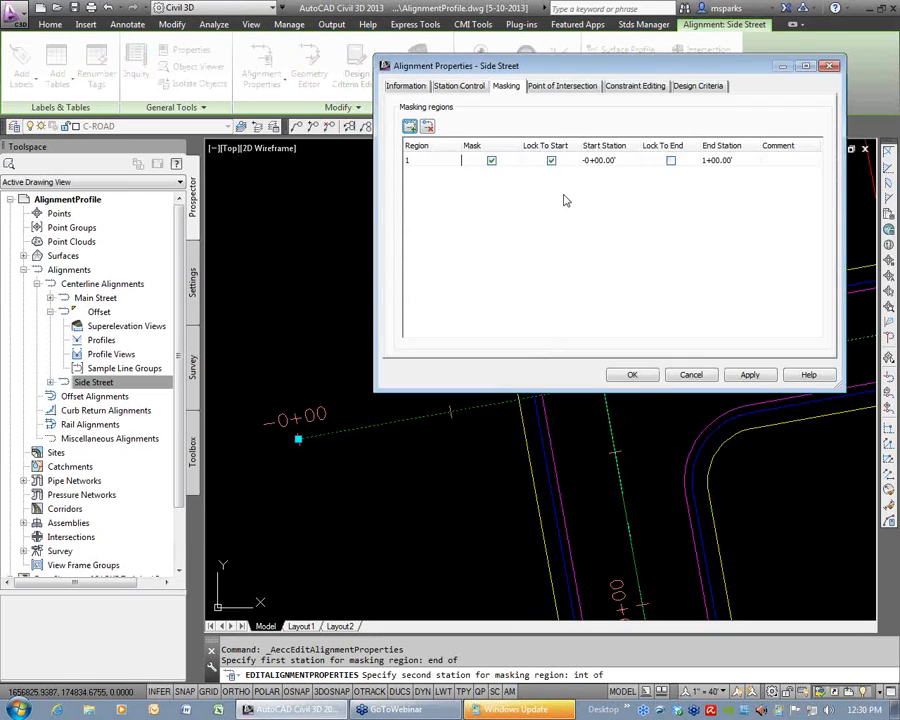
{"action": "left_click", "coordinate": [634, 375]}
{"action": "key", "text": "Escape"}
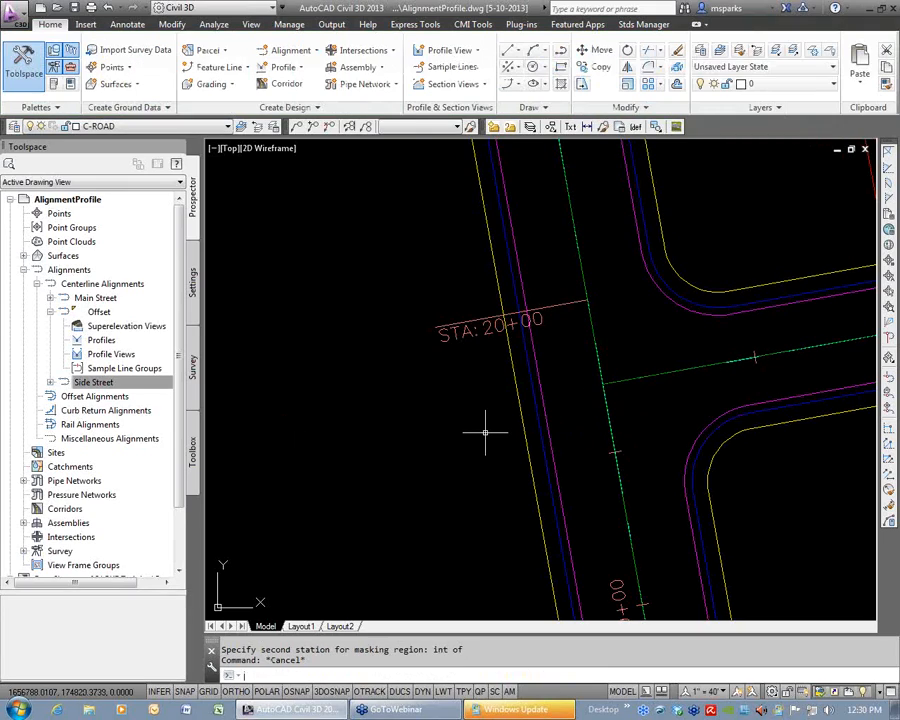
Select the visible part of Side Street to examine how the masked extension behaves.
{"action": "key", "text": "Escape"}
{"action": "left_click", "coordinate": [630, 378]}
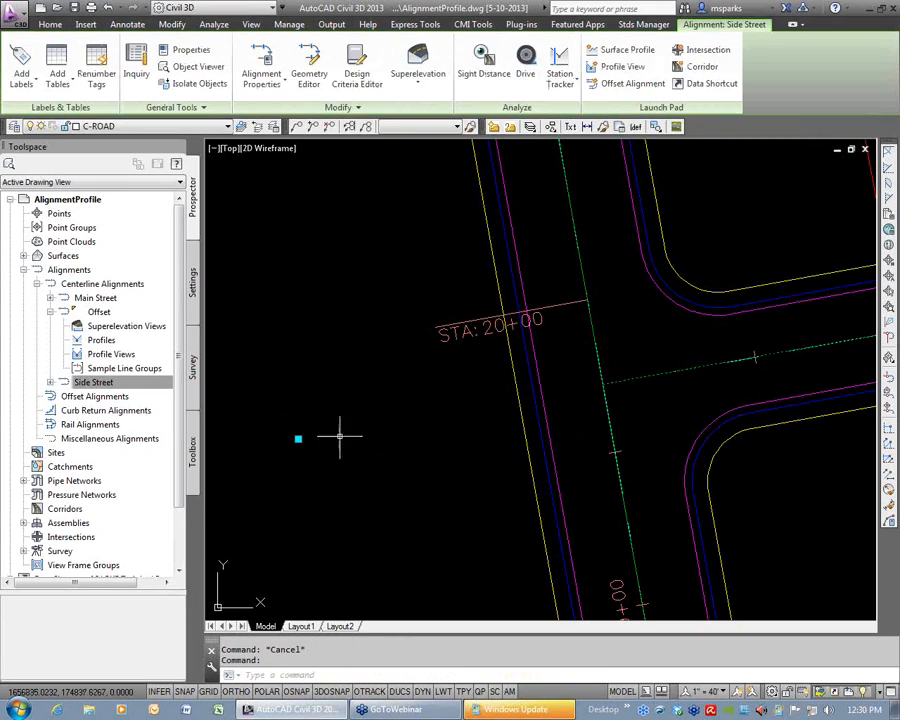
{"action": "key", "text": "Escape"}
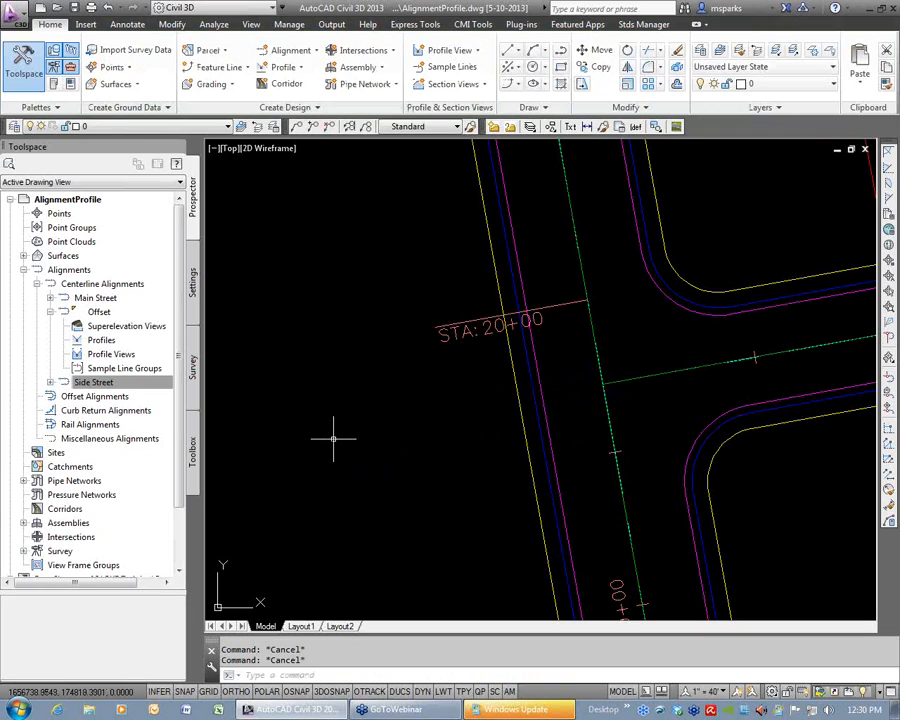
Set the end station of Side Street's masking region to 99.99 in its alignment properties.
{"action": "scroll", "coordinate": [333, 438], "scroll_direction": "down", "scroll_amount": 2}
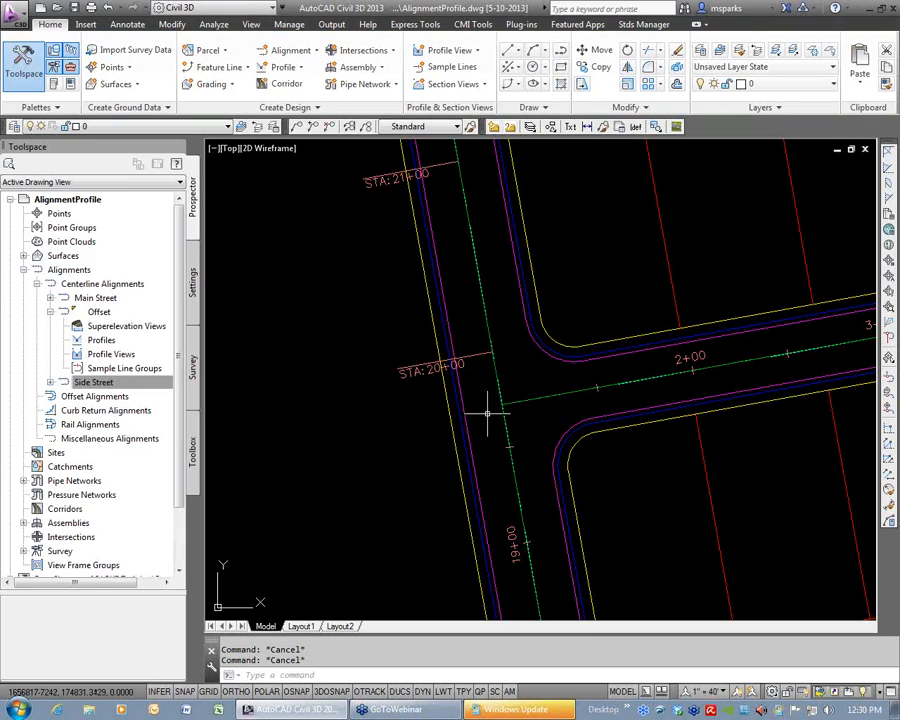
{"action": "mouse_move", "coordinate": [573, 432]}
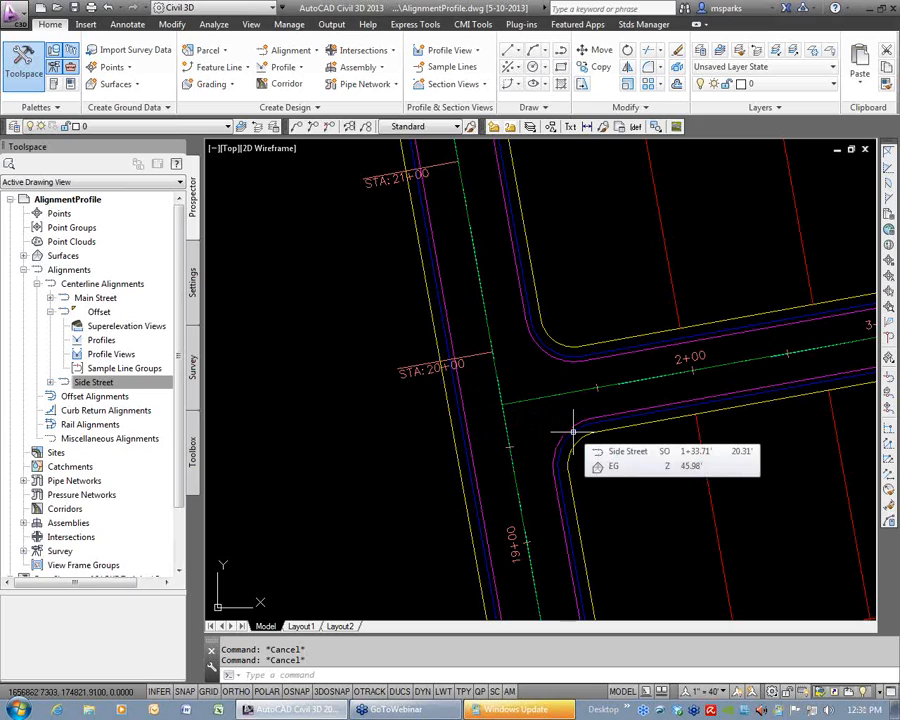
{"action": "left_click", "coordinate": [526, 401]}
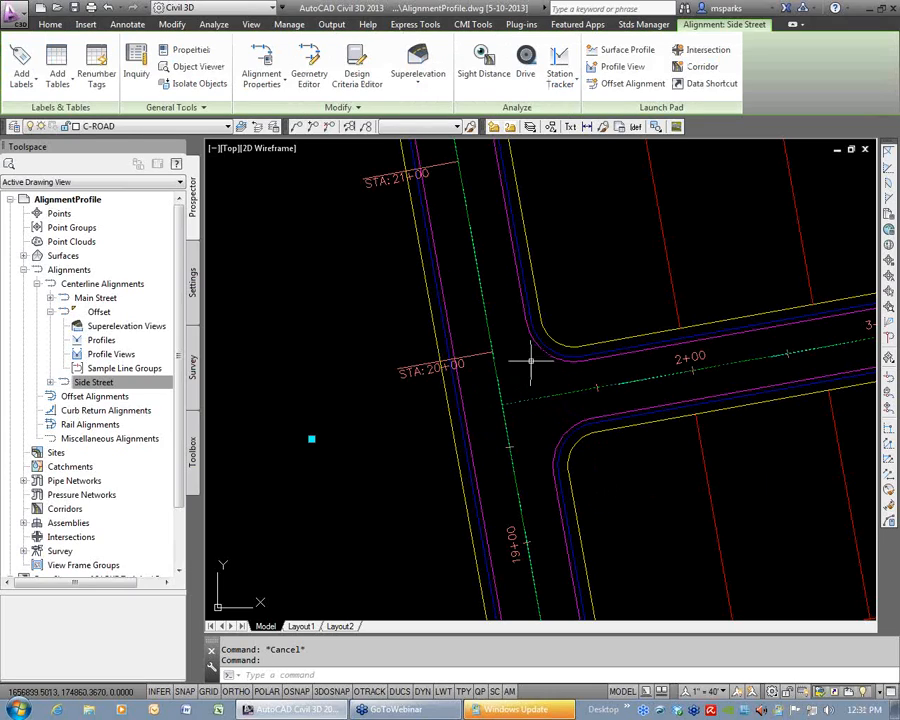
{"action": "left_click", "coordinate": [264, 62]}
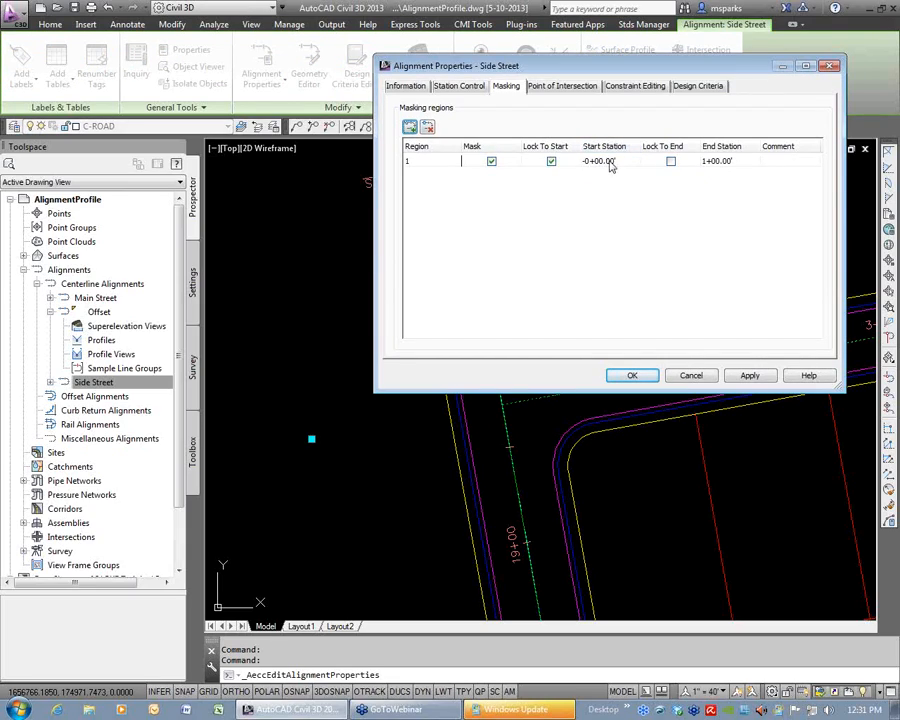
{"action": "left_click", "coordinate": [732, 166]}
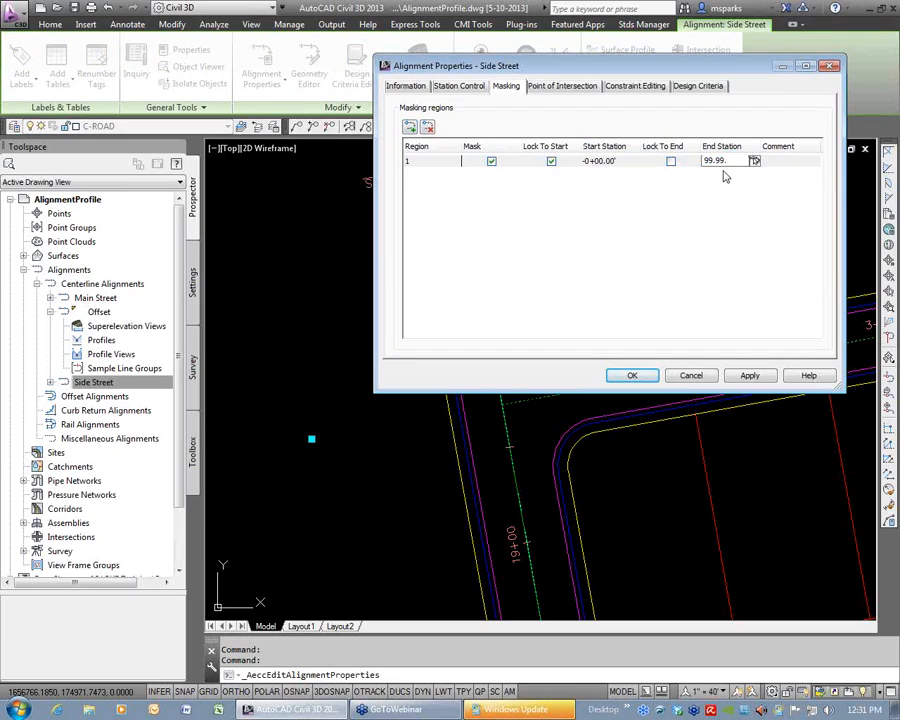
{"action": "key", "text": "Return"}
{"action": "left_click", "coordinate": [632, 375]}
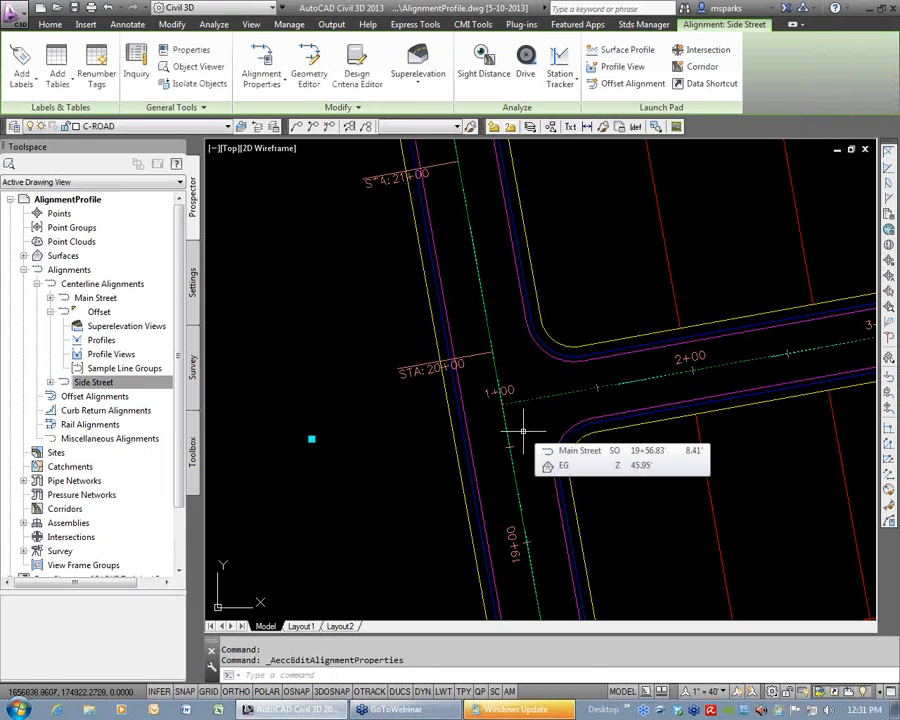
{"action": "key", "text": "Escape"}
{"action": "key", "text": "Escape"}
Examine the end of Side Street's masked region and its station label at the Main Street intersection.
{"action": "scroll", "coordinate": [502, 407], "scroll_direction": "up", "scroll_amount": 3}
{"action": "scroll", "coordinate": [502, 407], "scroll_direction": "up", "scroll_amount": 5}
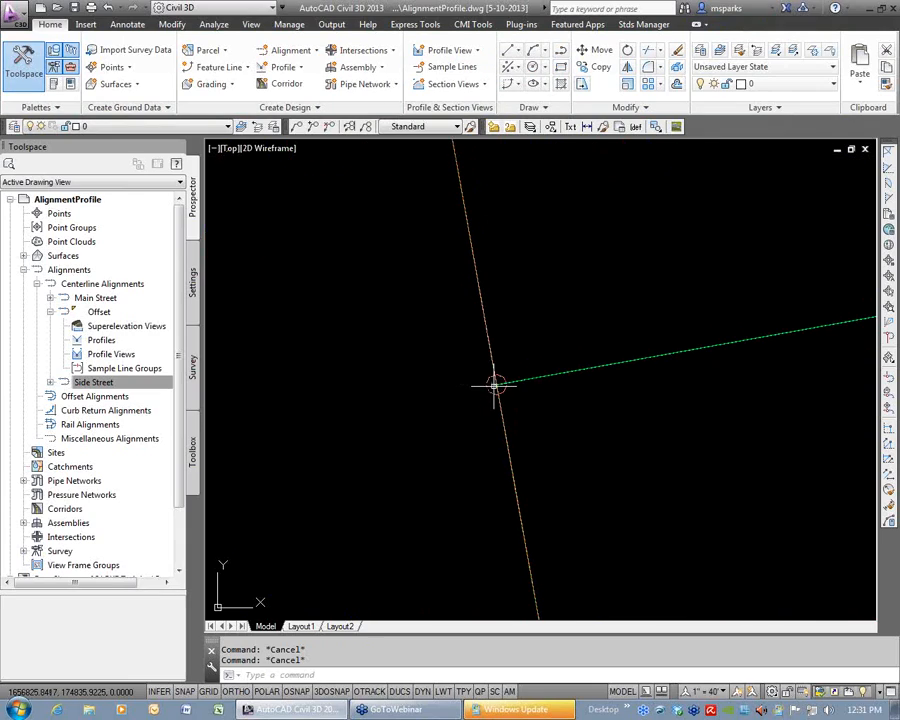
{"action": "scroll", "coordinate": [495, 392], "scroll_direction": "down", "scroll_amount": 8}
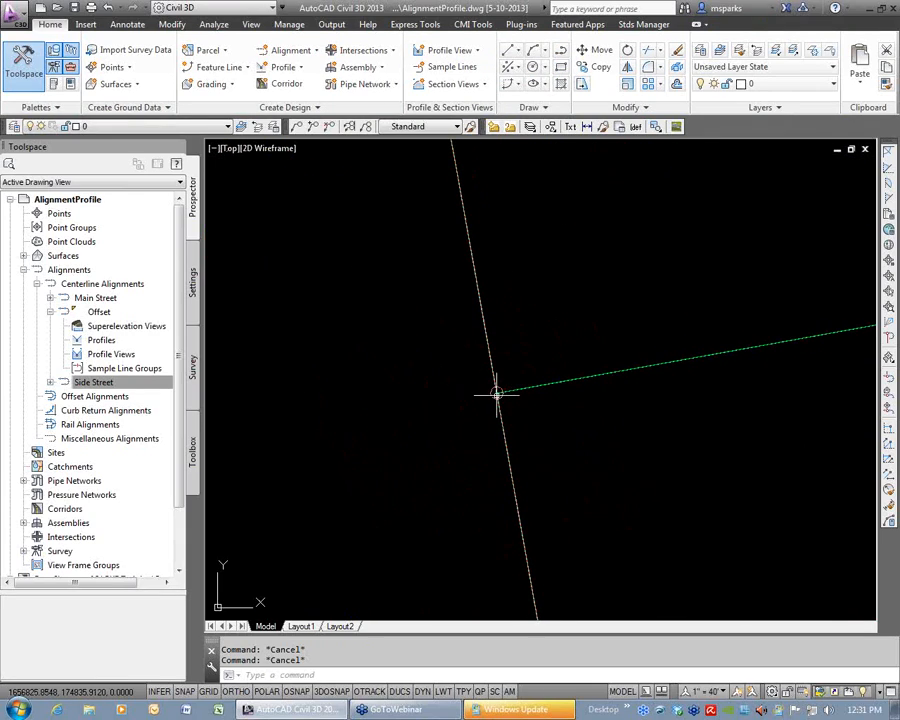
{"action": "scroll", "coordinate": [533, 378], "scroll_direction": "down", "scroll_amount": 4}
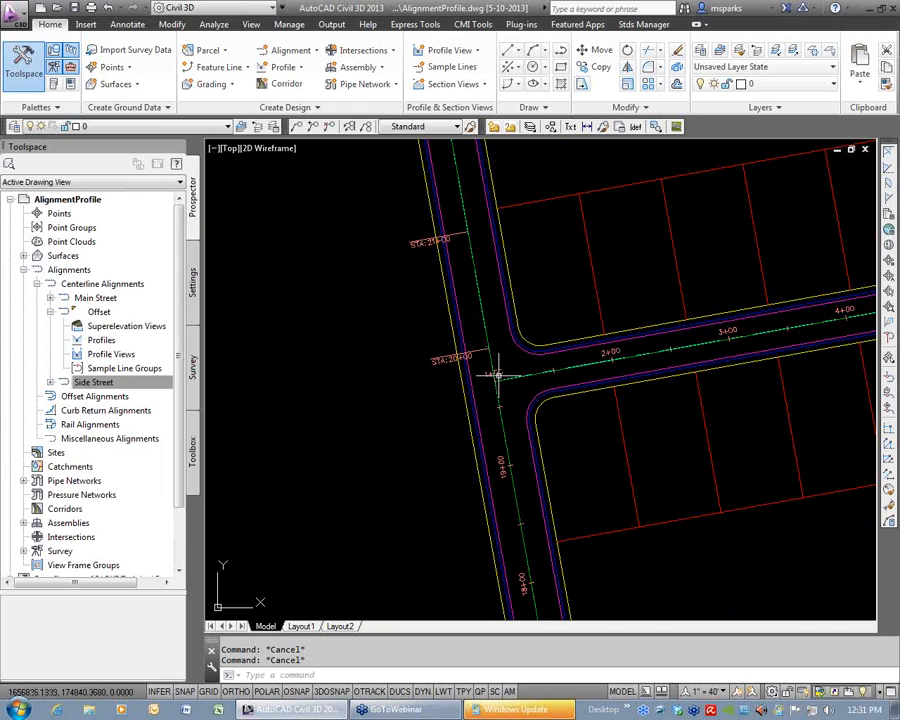
{"action": "scroll", "coordinate": [495, 370], "scroll_direction": "down", "scroll_amount": 2}
{"action": "middle_click_drag", "start_coordinate": [596, 392], "coordinate": [453, 390]}
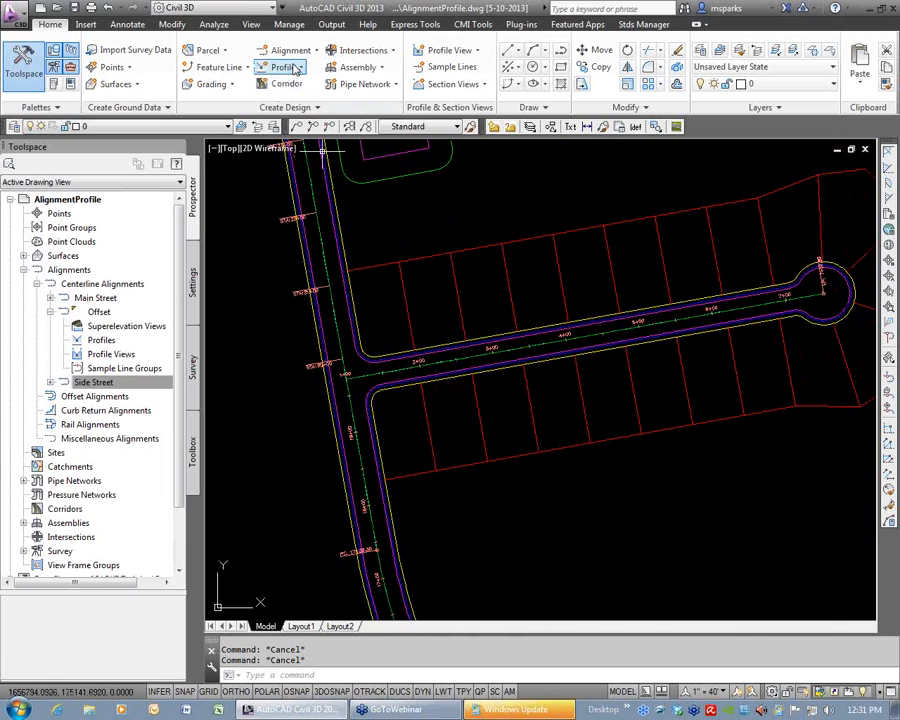
{"action": "left_click", "coordinate": [290, 50]}
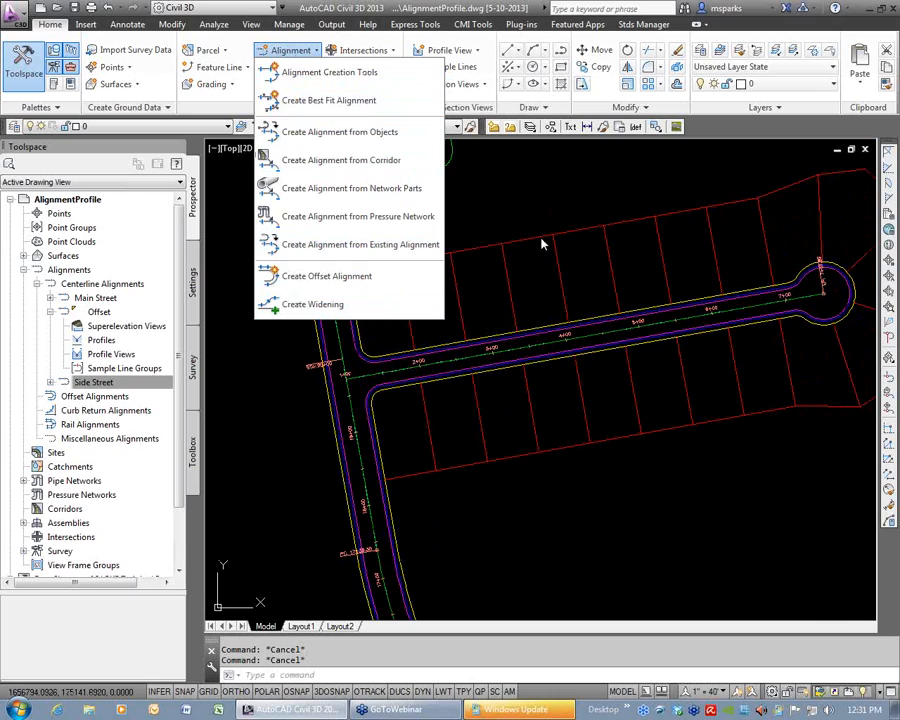
{"action": "left_click", "coordinate": [551, 293]}
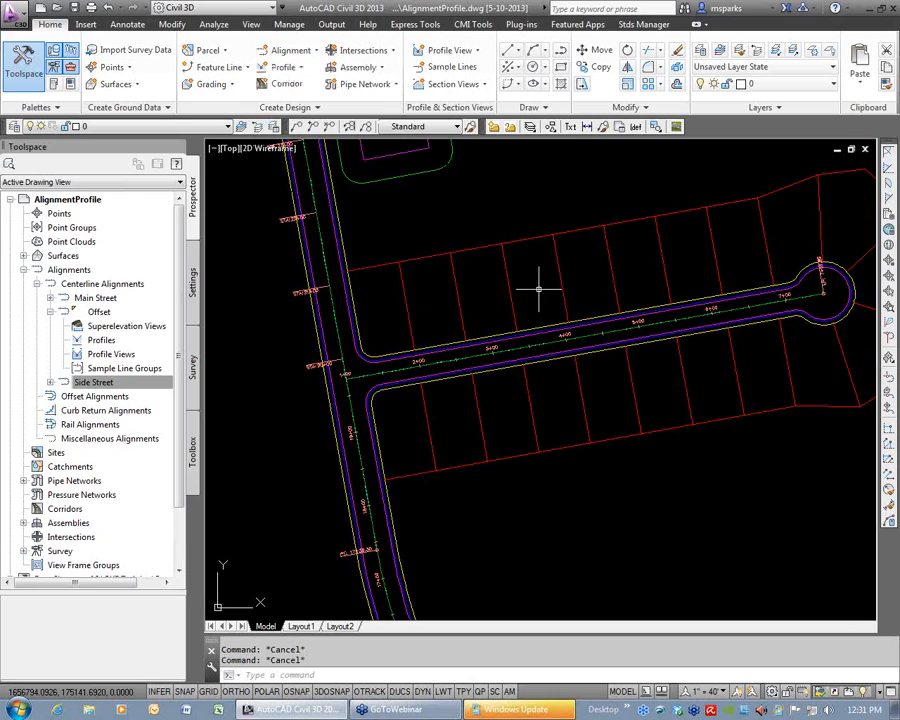
Save the drawing with QSAVE and dismiss the Windows Update prompt.
{"action": "type", "text": "qsave"}
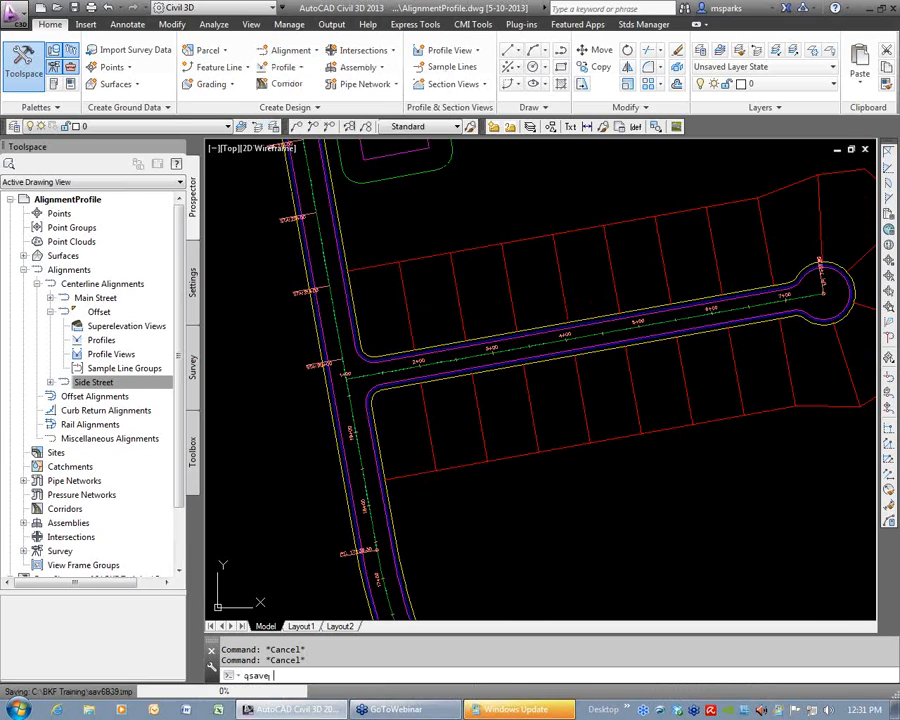
{"action": "key", "text": "BackSpace"}
{"action": "key", "text": "BackSpace"}
{"action": "key", "text": "BackSpace"}
{"action": "key", "text": "BackSpace"}
{"action": "type", "text": "v"}
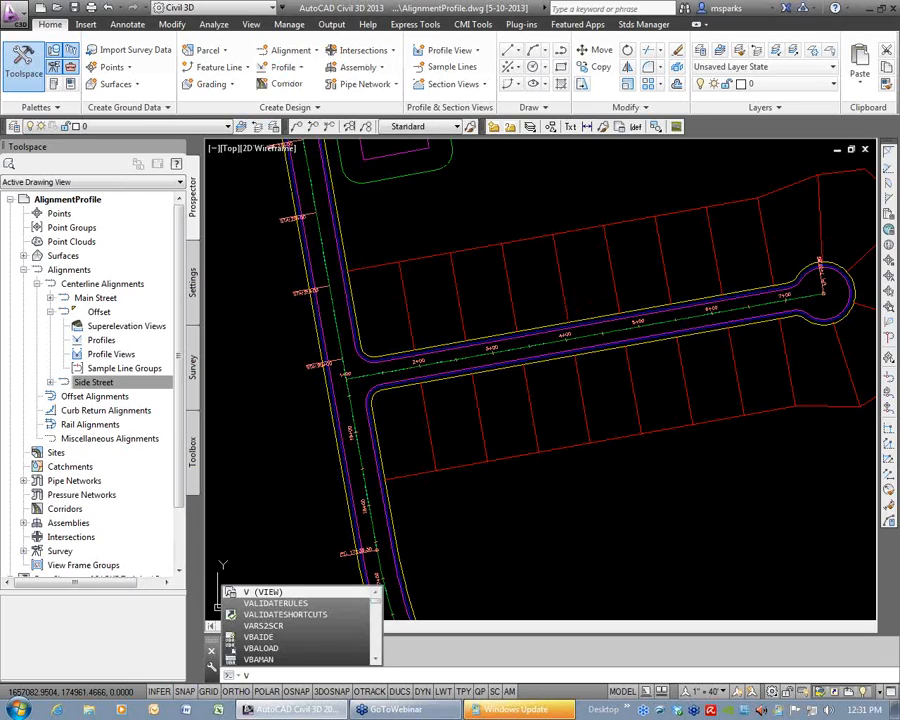
{"action": "left_click", "coordinate": [833, 649]}
{"action": "left_click", "coordinate": [810, 680]}
{"action": "left_click", "coordinate": [857, 682]}
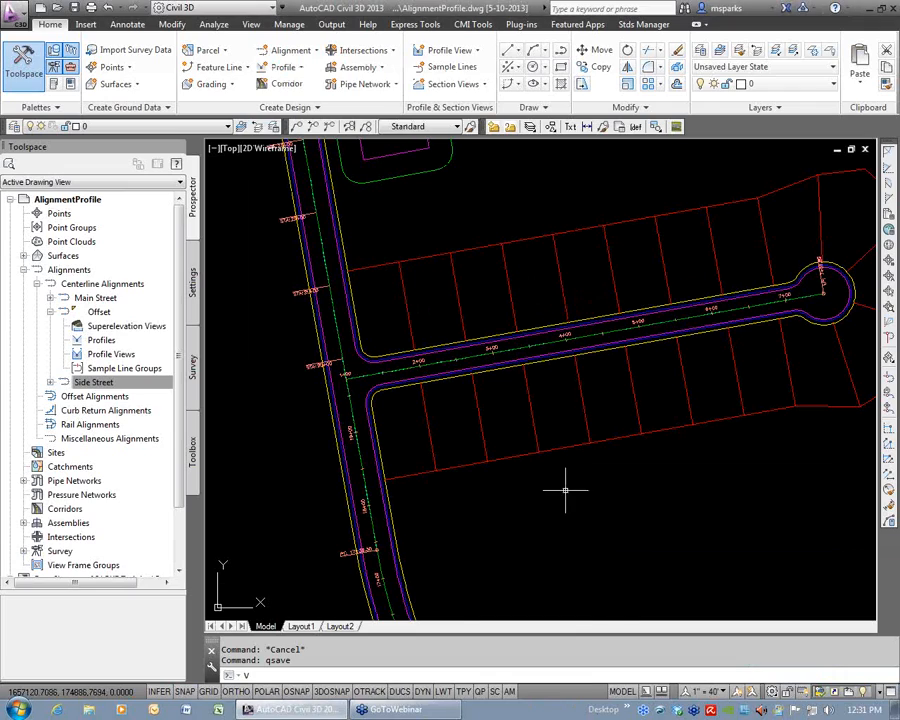
Expand the Side Street and Offset centerline alignments in the Prospector tree and refresh the Offset alignment.
{"action": "scroll", "coordinate": [574, 428], "scroll_direction": "down", "scroll_amount": 6}
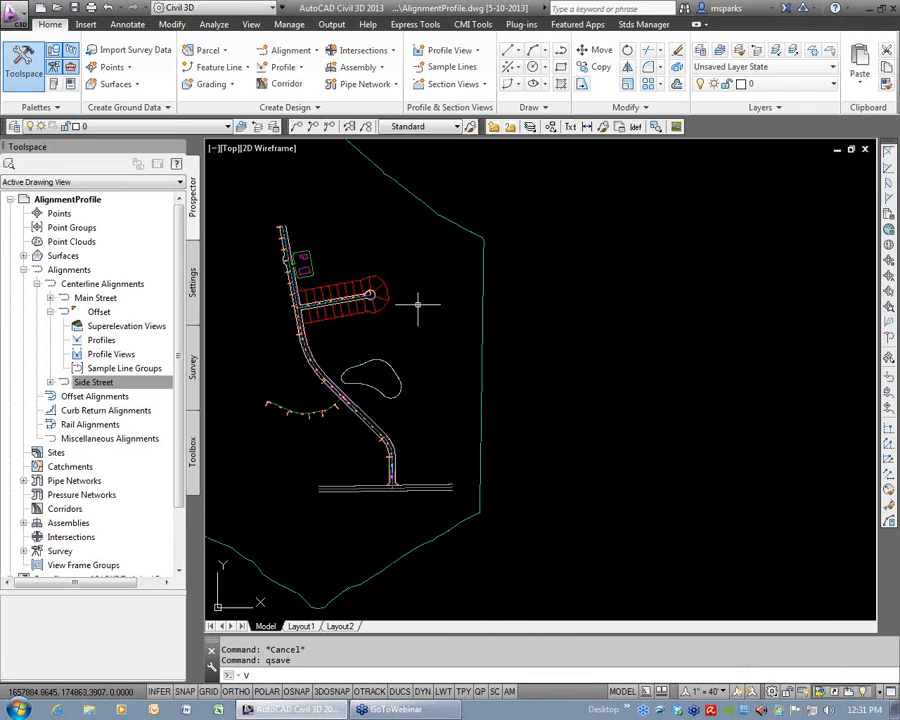
{"action": "mouse_move", "coordinate": [368, 435]}
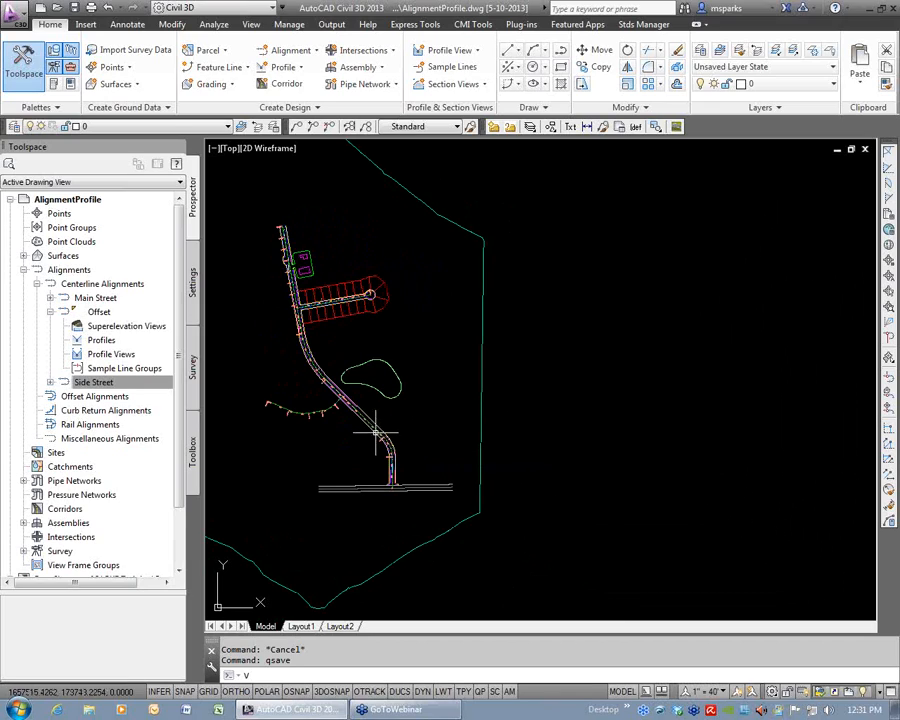
{"action": "left_click", "coordinate": [50, 312]}
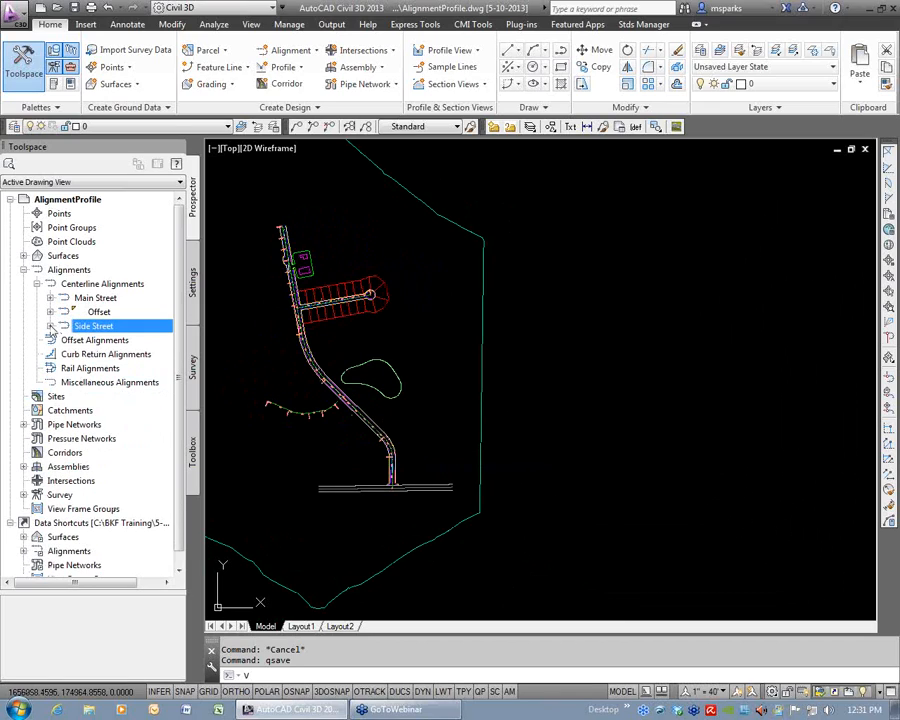
{"action": "left_click", "coordinate": [50, 326]}
{"action": "left_click", "coordinate": [51, 312]}
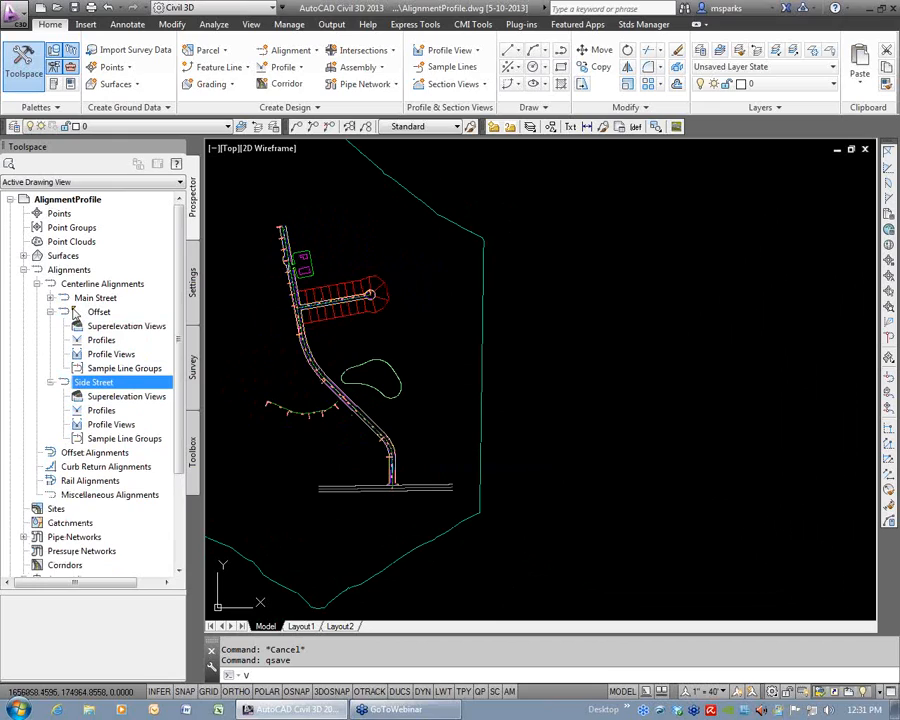
{"action": "right_click", "coordinate": [101, 313]}
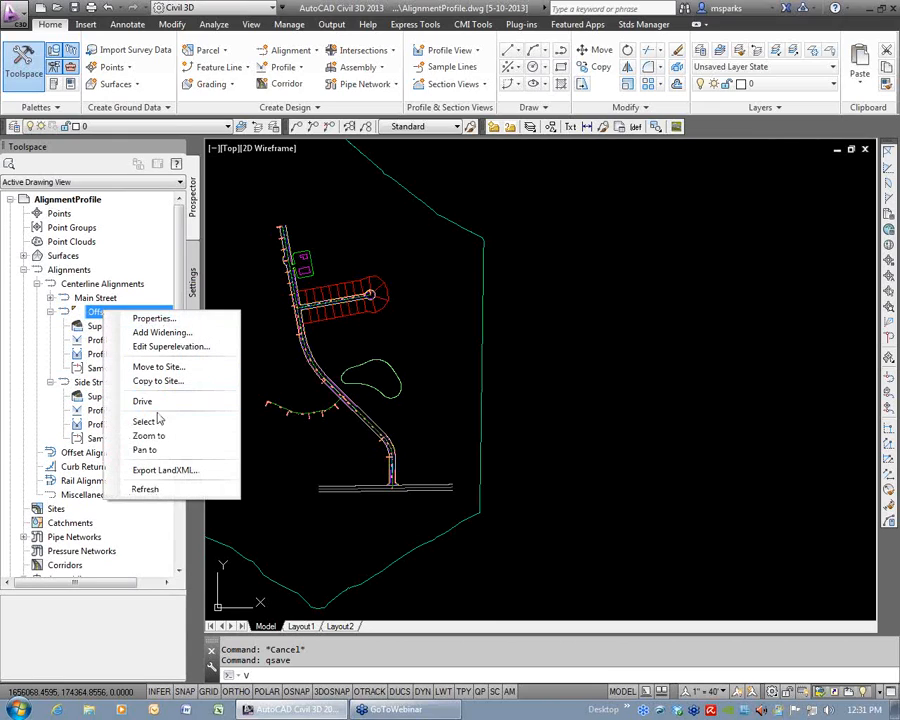
{"action": "left_click", "coordinate": [168, 490]}
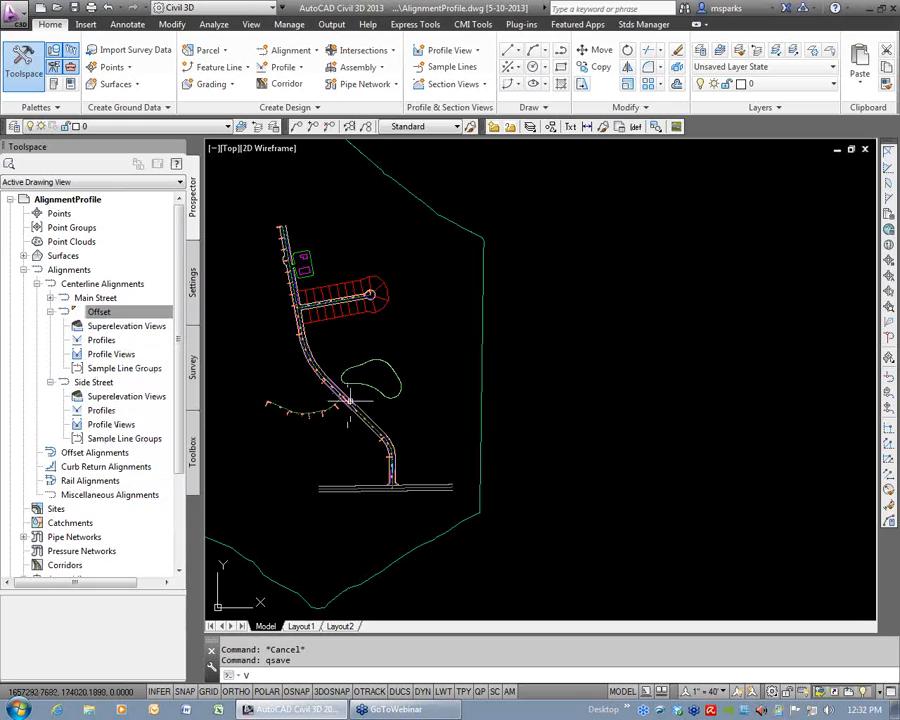
Look through the Offset alignment's Profiles and Profile Views in the Prospector tree, collapsing the alignments and selecting Side Street.
{"action": "left_click", "coordinate": [50, 312]}
{"action": "left_click", "coordinate": [50, 326]}
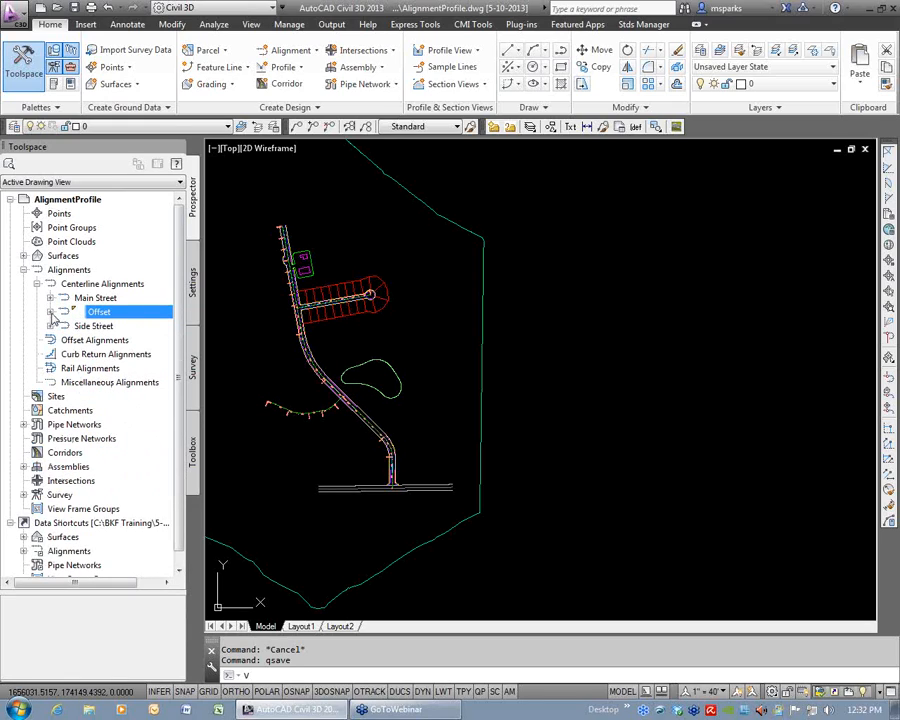
{"action": "left_click", "coordinate": [50, 312]}
{"action": "left_click", "coordinate": [106, 341]}
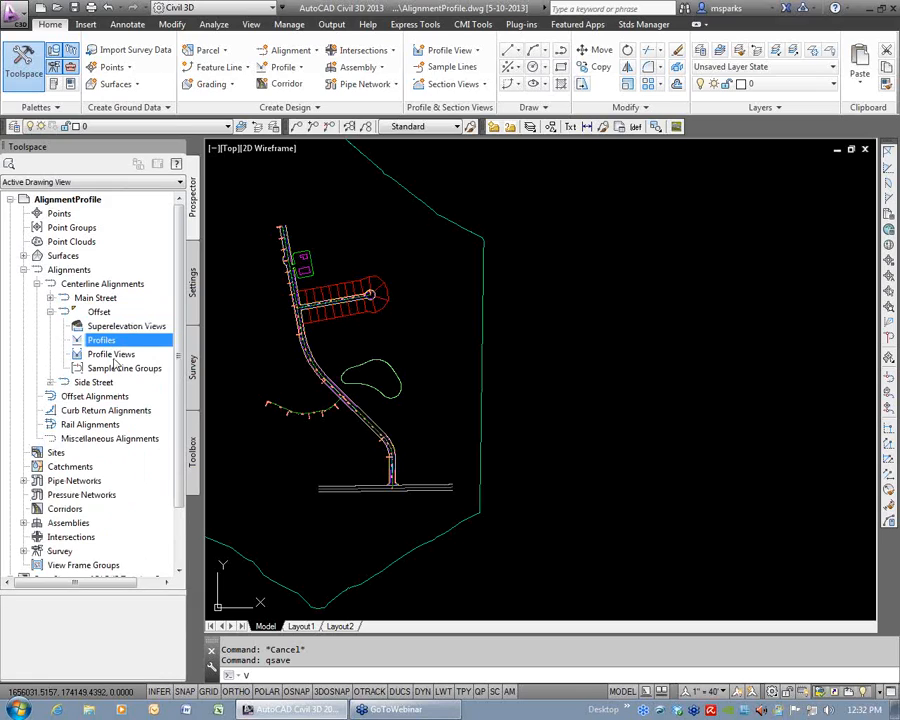
{"action": "left_click", "coordinate": [117, 356]}
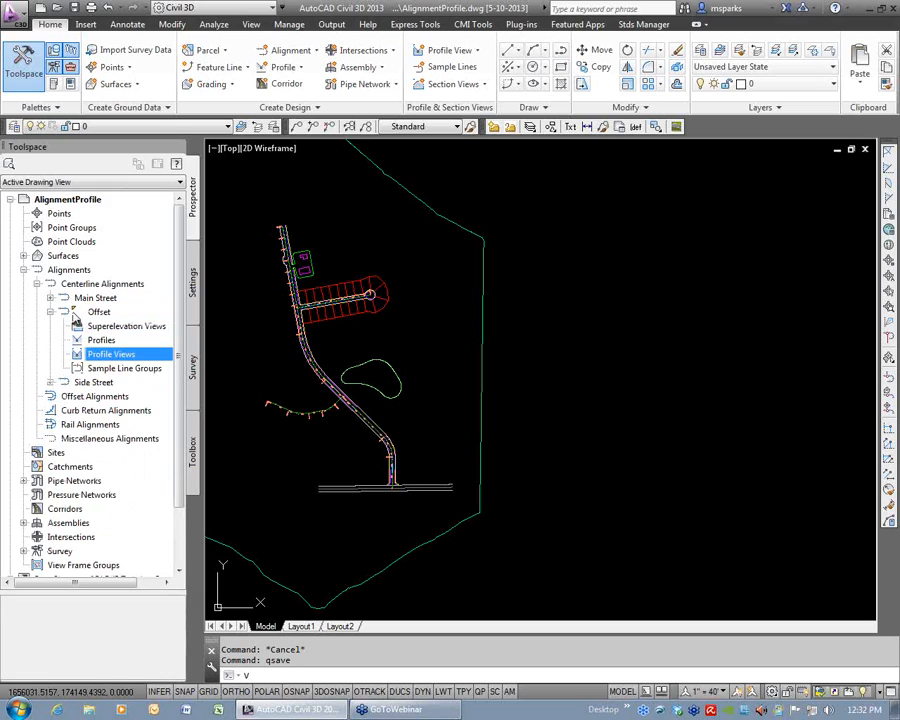
{"action": "mouse_move", "coordinate": [76, 318]}
{"action": "left_click", "coordinate": [50, 313]}
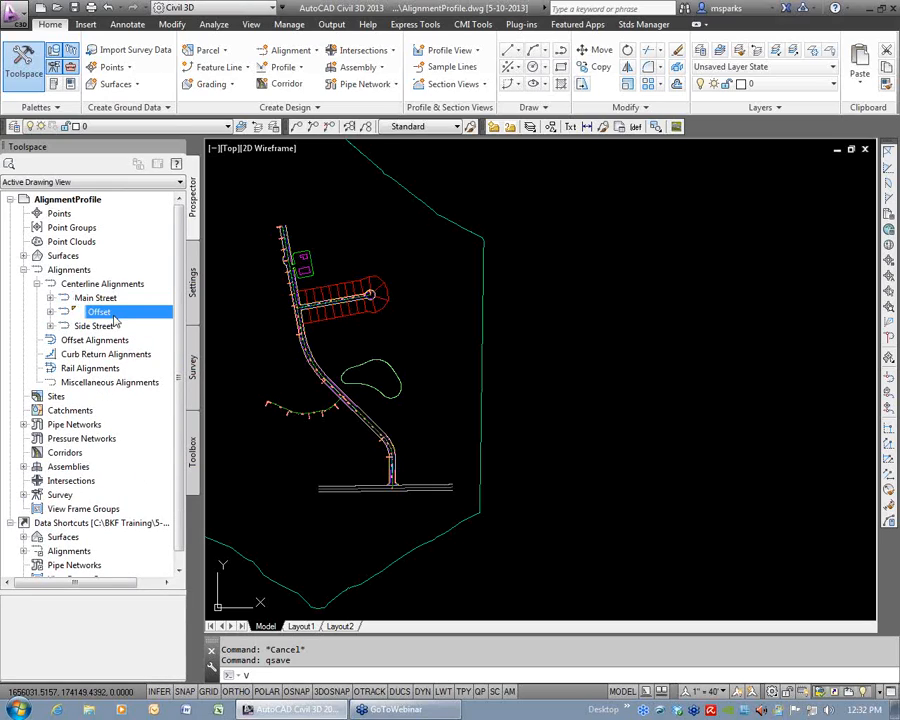
{"action": "left_click", "coordinate": [95, 326]}
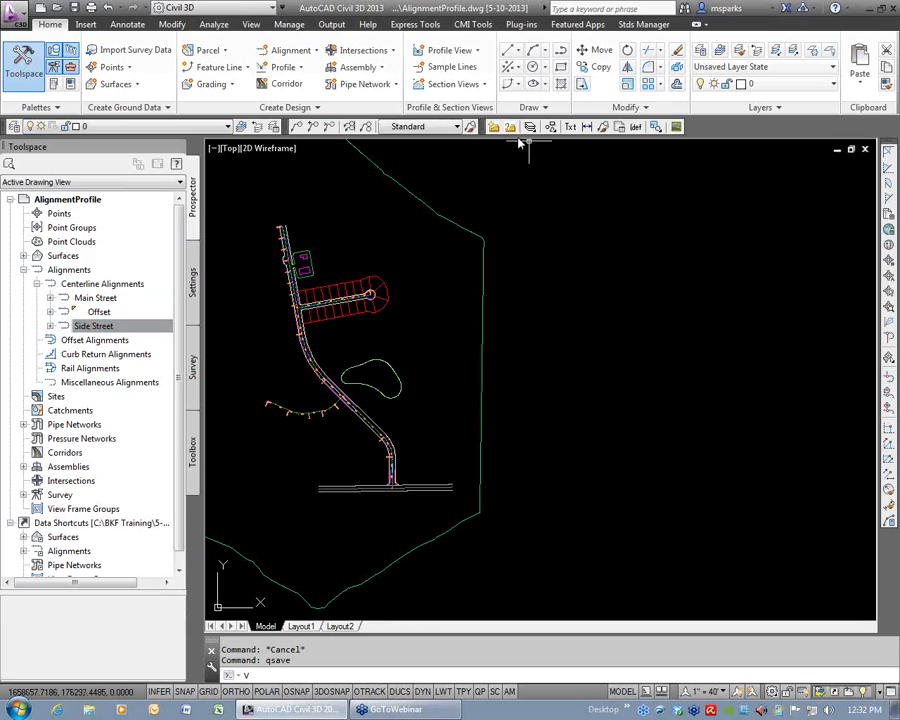
Start a surface profile for the Main Street alignment and add the EG surface, sampled along the full station range.
{"action": "left_click", "coordinate": [290, 68]}
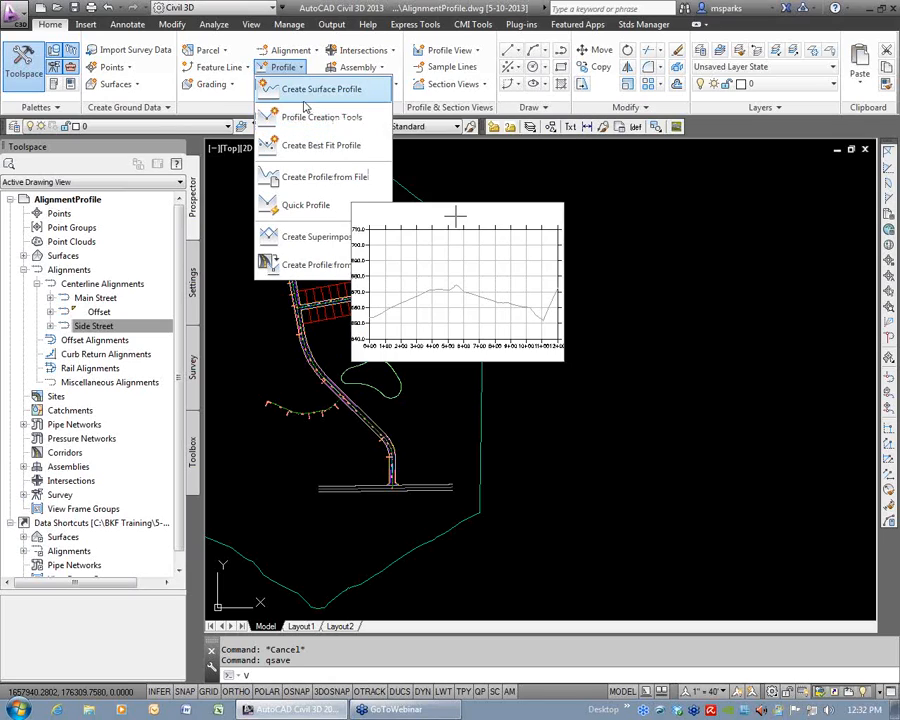
{"action": "left_click", "coordinate": [314, 93]}
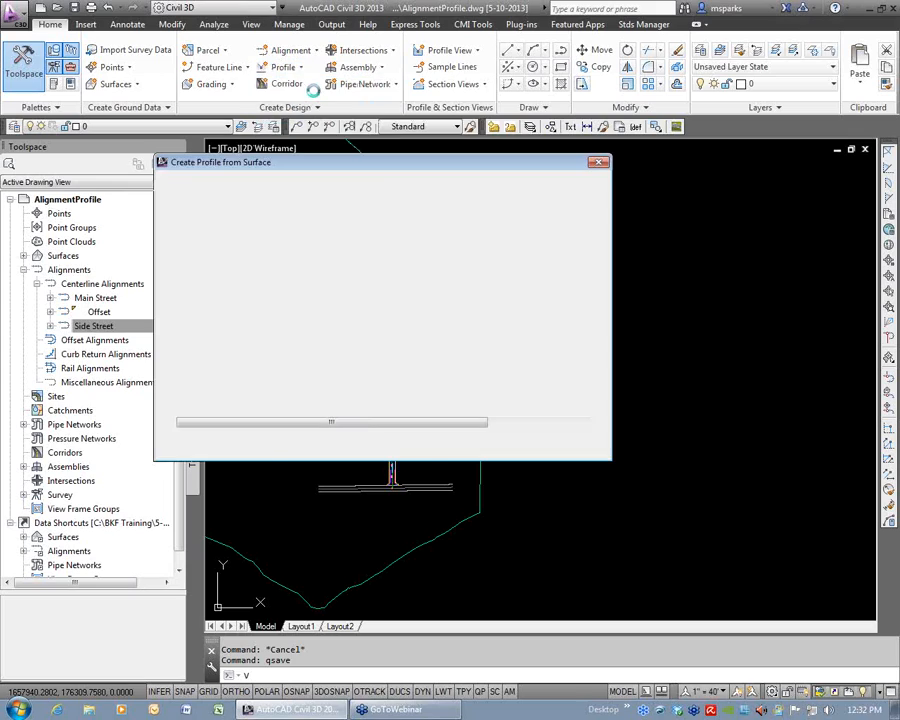
{"action": "left_click_drag", "start_coordinate": [440, 160], "coordinate": [670, 119]}
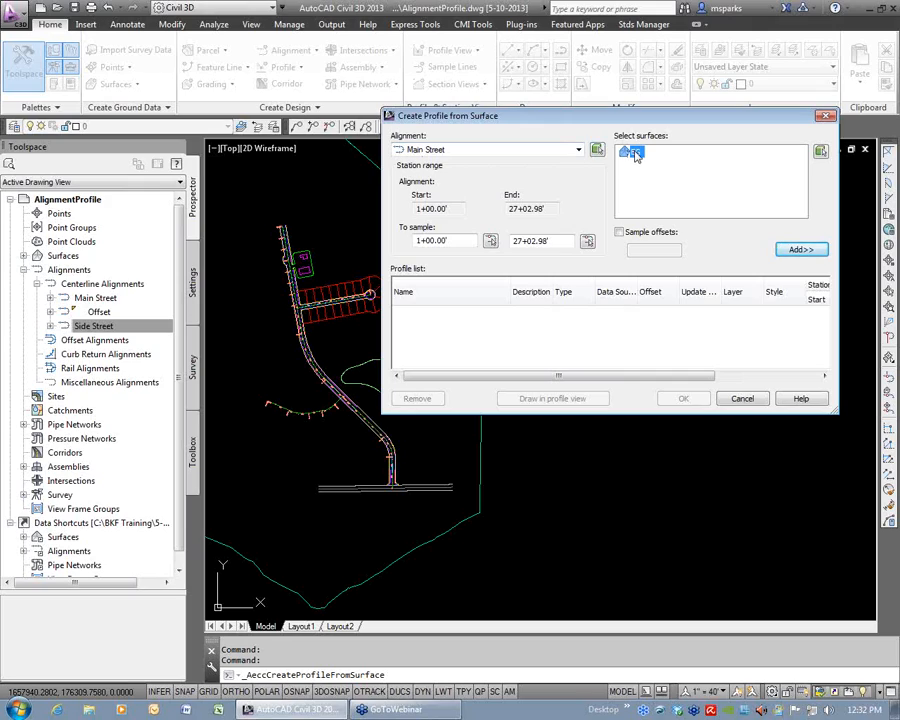
{"action": "left_click", "coordinate": [812, 250]}
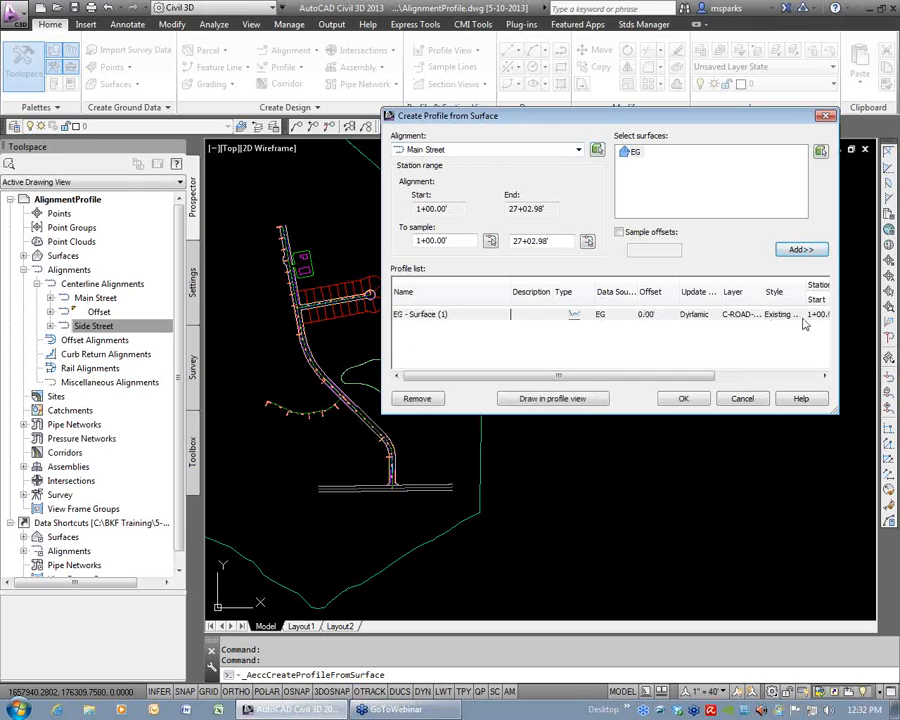
Add a second EG surface profile for Main Street sampled at a 25-foot offset.
{"action": "left_click", "coordinate": [621, 232]}
{"action": "left_click", "coordinate": [634, 152]}
{"action": "left_click", "coordinate": [656, 254]}
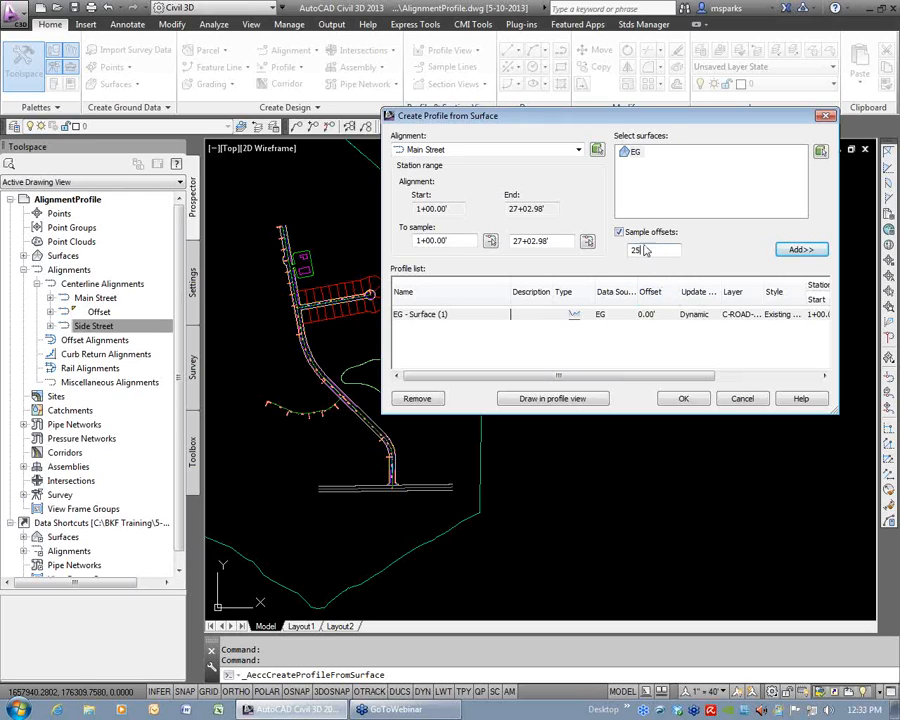
{"action": "left_click", "coordinate": [800, 249]}
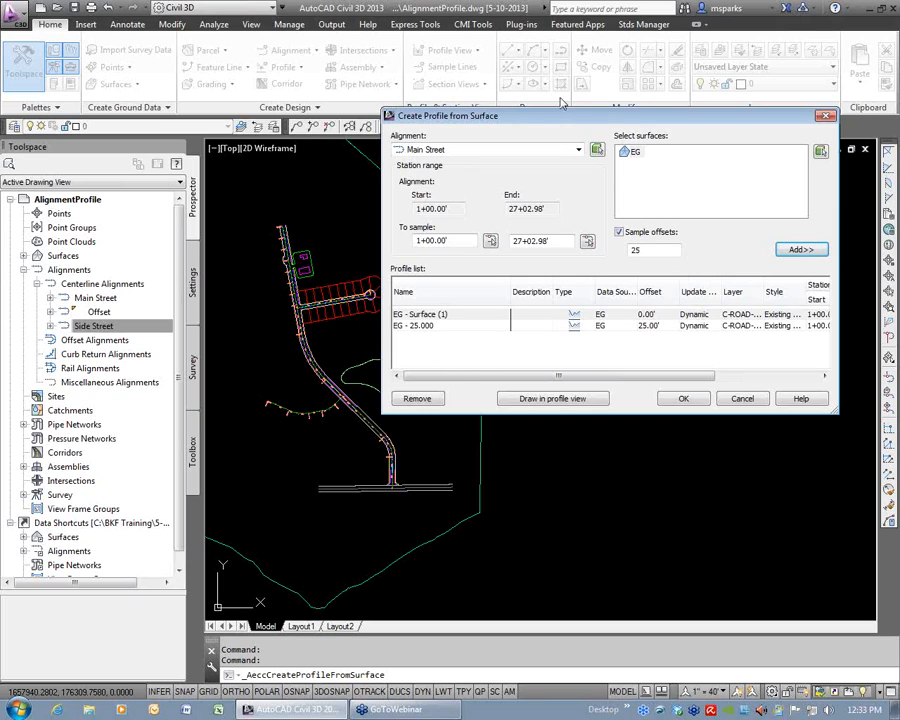
{"action": "left_click_drag", "start_coordinate": [562, 121], "coordinate": [446, 47]}
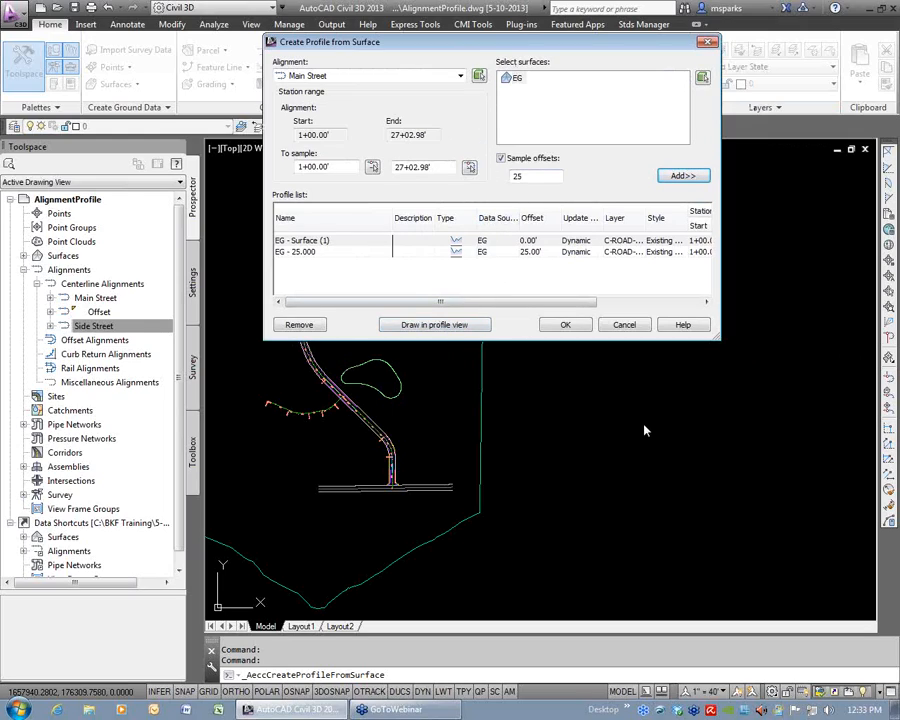
Draw the Main Street surface profiles in a new profile view and set its style to Full Grid.
{"action": "left_click", "coordinate": [433, 325]}
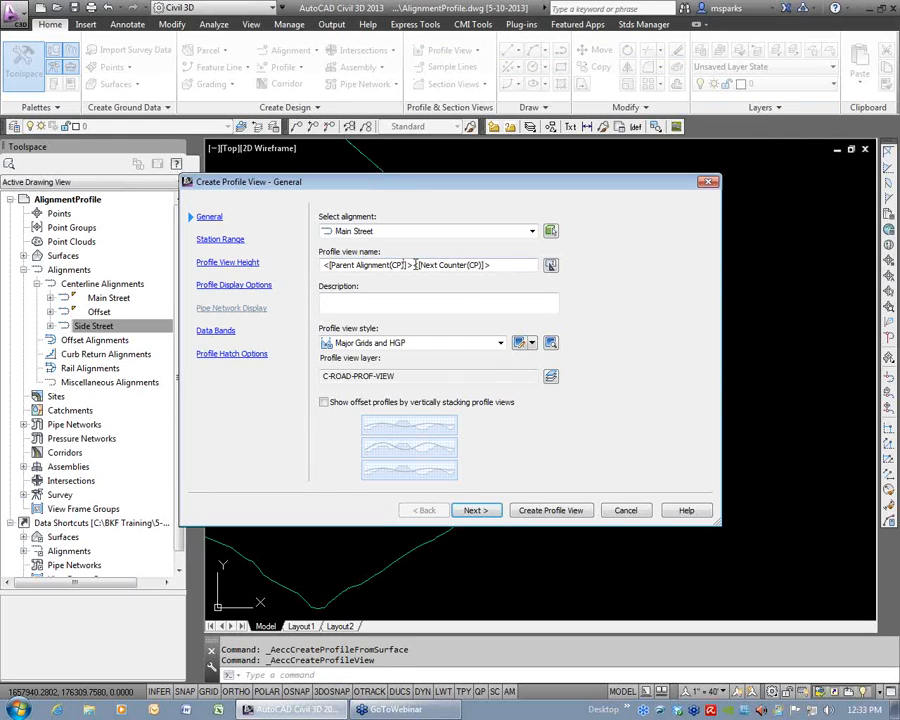
{"action": "left_click", "coordinate": [500, 343]}
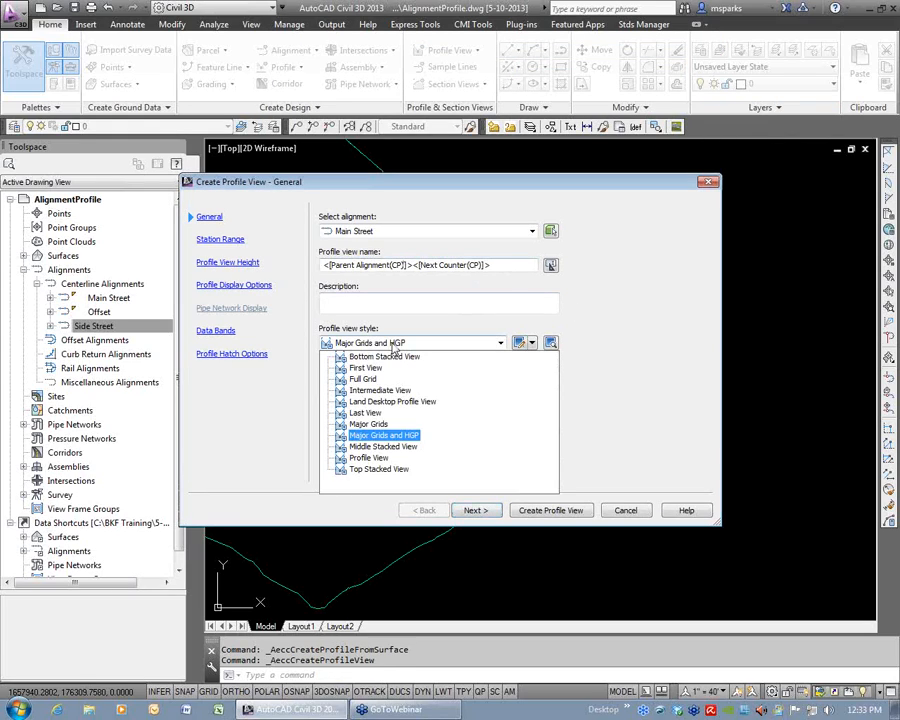
{"action": "left_click", "coordinate": [363, 379]}
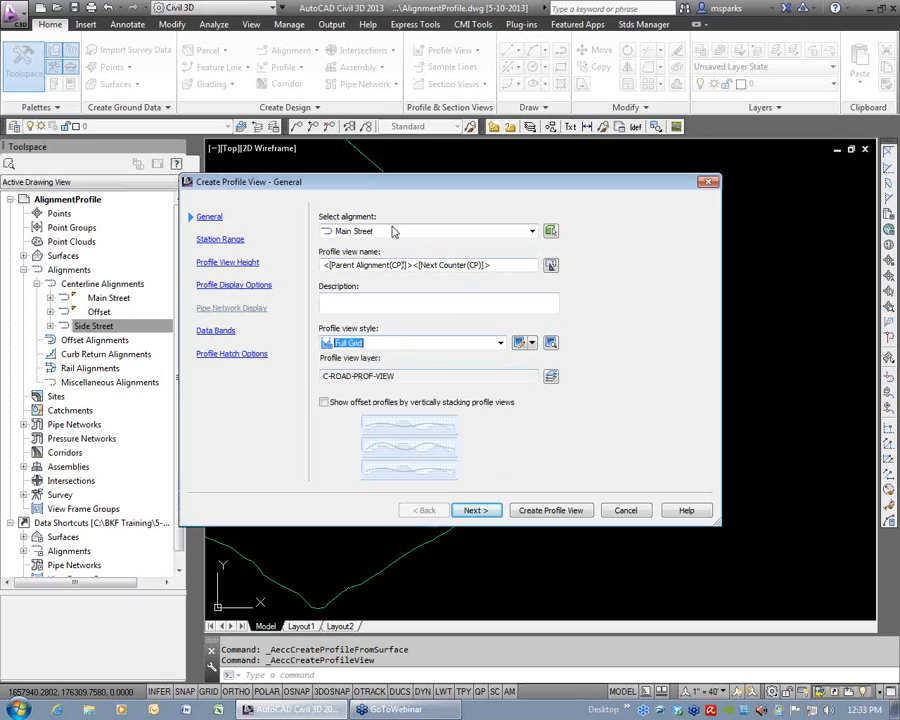
Keep the default station range, height, display and band settings, and place the Main Street profile view to the right of the site boundary.
{"action": "left_click", "coordinate": [475, 511]}
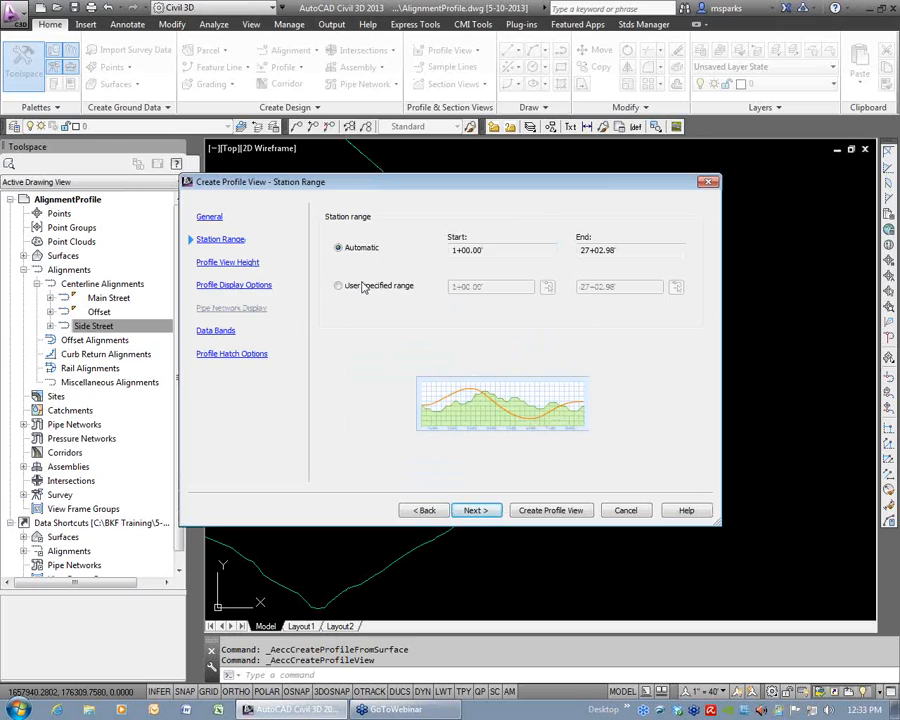
{"action": "left_click", "coordinate": [475, 510]}
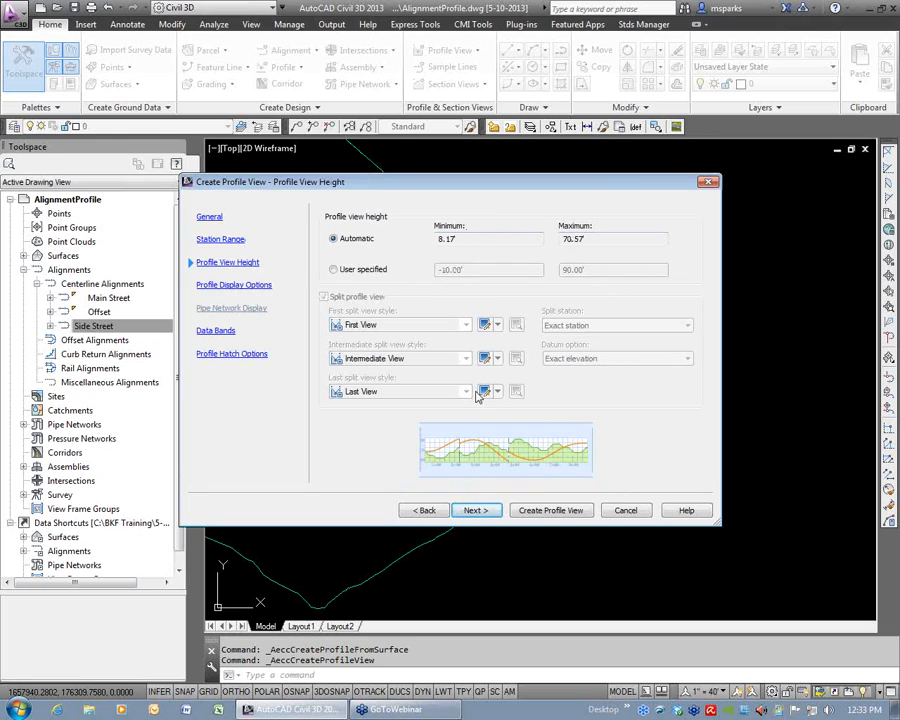
{"action": "left_click", "coordinate": [468, 510]}
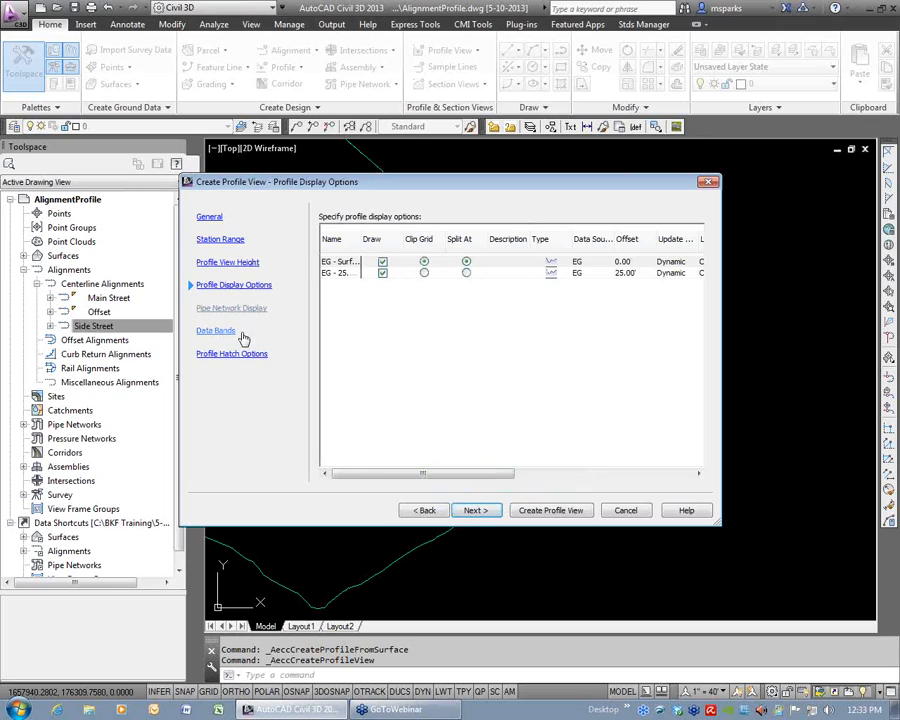
{"action": "left_click", "coordinate": [478, 510]}
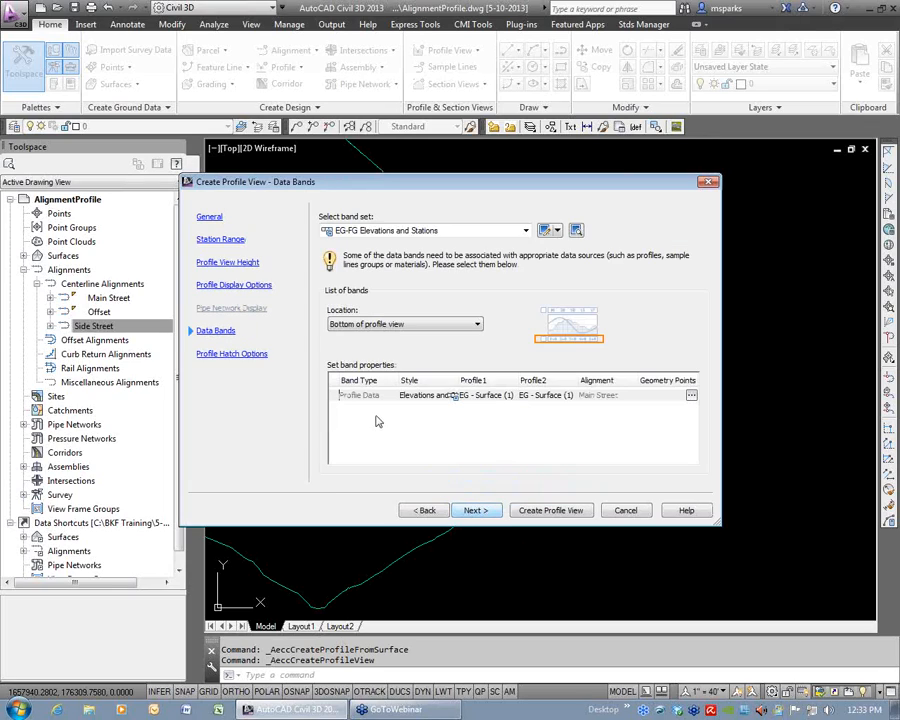
{"action": "left_click", "coordinate": [250, 356]}
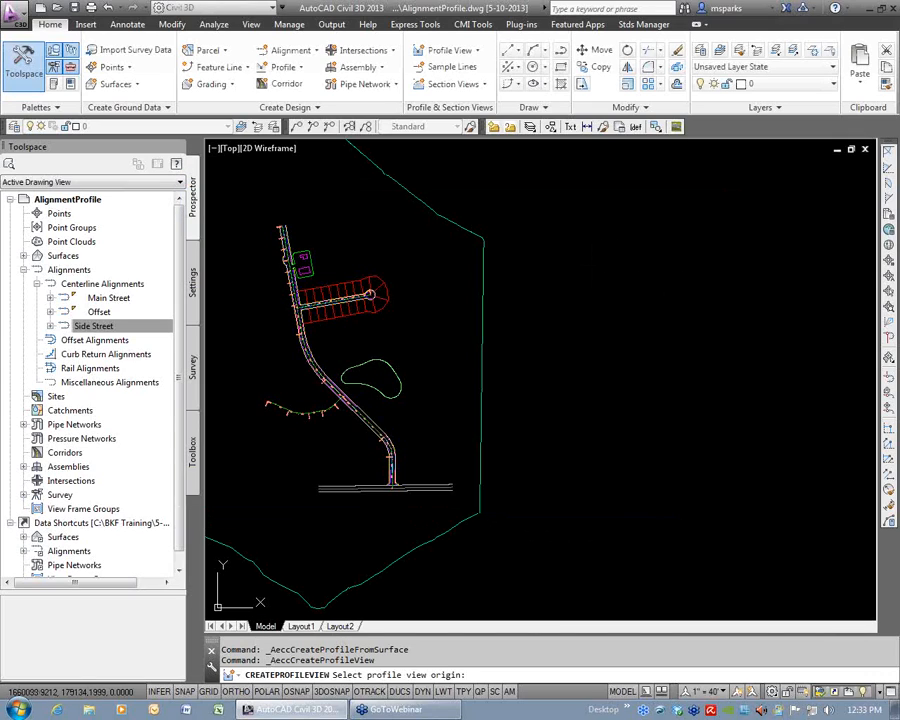
{"action": "left_click", "coordinate": [665, 298]}
Examine the two dashed EG profile lines in the Main Street profile view, selecting each one to identify it.
{"action": "scroll", "coordinate": [715, 320], "scroll_direction": "down", "scroll_amount": 5}
{"action": "scroll", "coordinate": [680, 322], "scroll_direction": "up", "scroll_amount": 8}
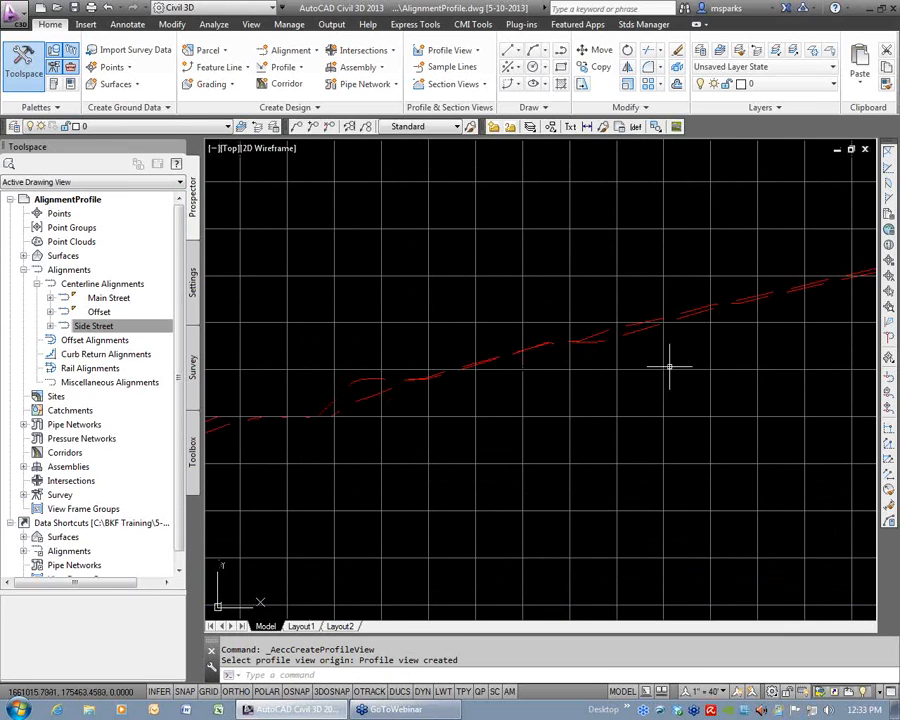
{"action": "scroll", "coordinate": [680, 356], "scroll_direction": "down", "scroll_amount": 2}
{"action": "scroll", "coordinate": [715, 402], "scroll_direction": "down", "scroll_amount": 1}
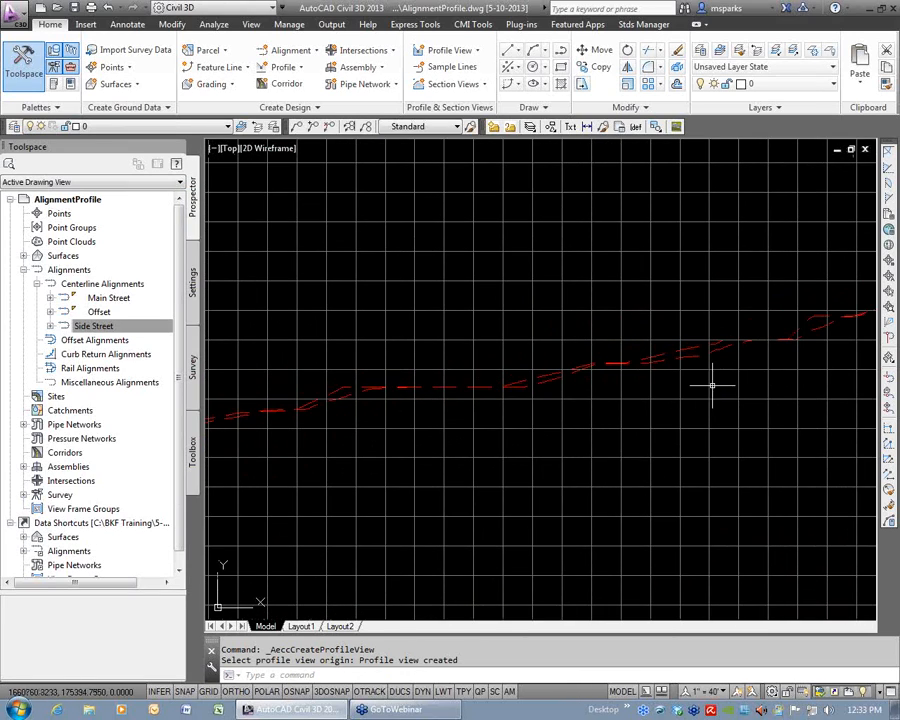
{"action": "scroll", "coordinate": [599, 387], "scroll_direction": "up", "scroll_amount": 3}
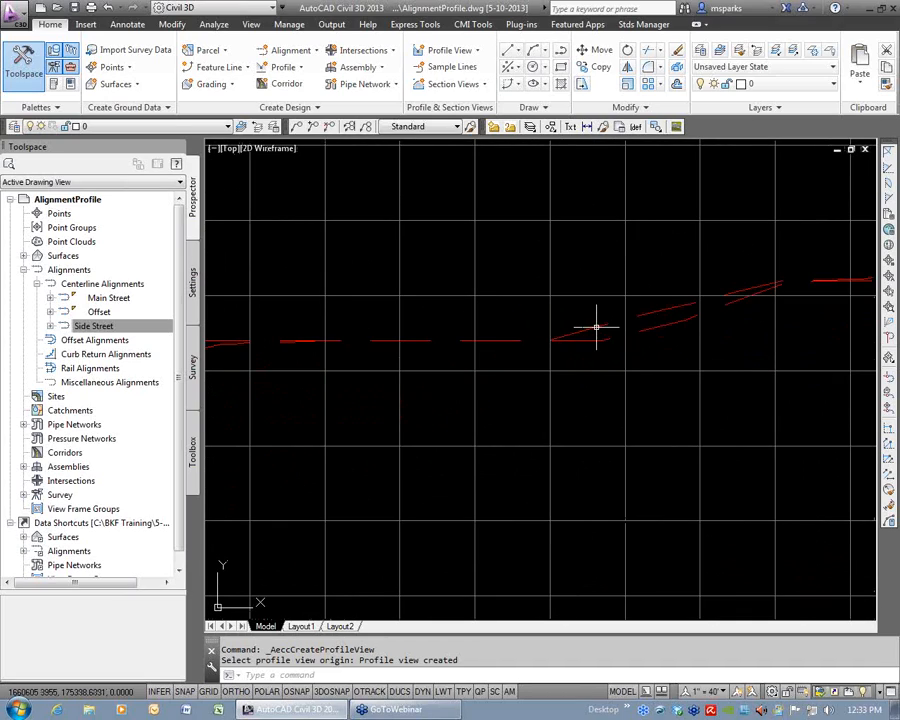
{"action": "mouse_move", "coordinate": [596, 327]}
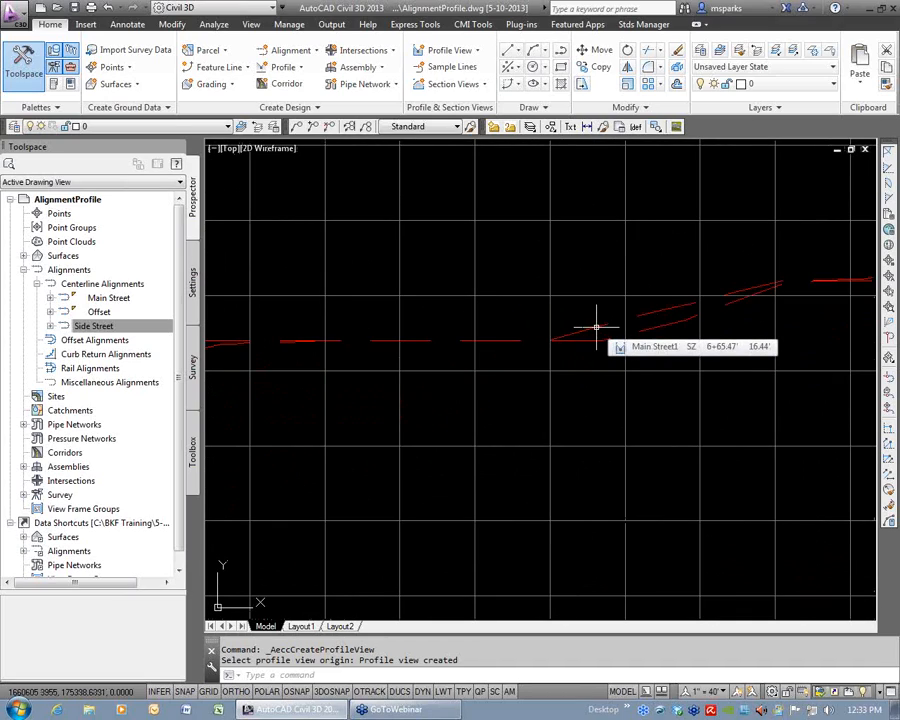
{"action": "left_click", "coordinate": [603, 402]}
{"action": "left_click", "coordinate": [603, 402]}
{"action": "left_click", "coordinate": [592, 327]}
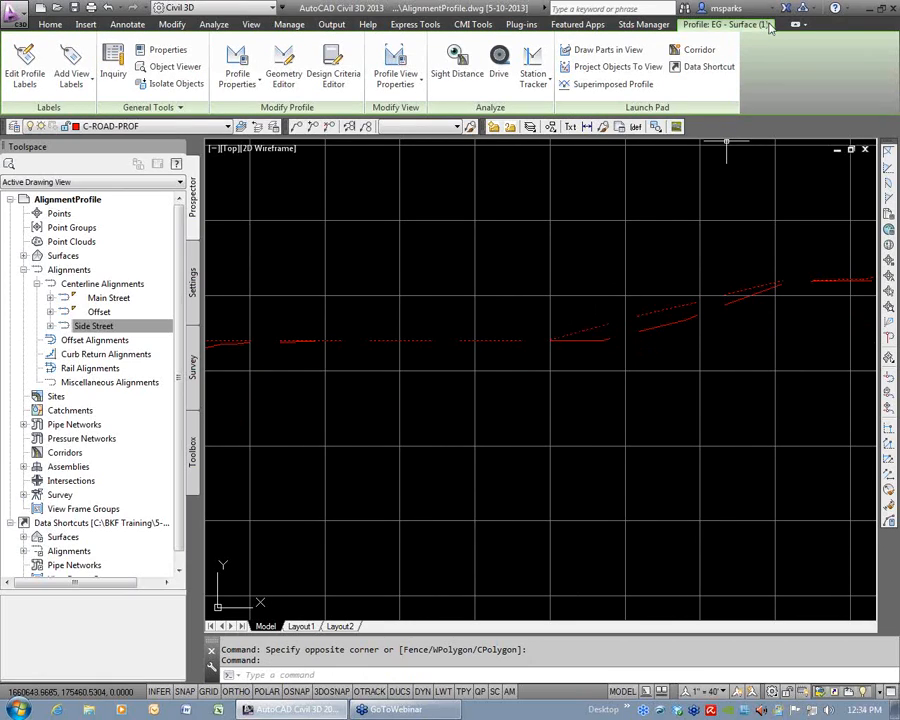
{"action": "key", "text": "Escape"}
{"action": "key", "text": "Escape"}
{"action": "left_click", "coordinate": [589, 337]}
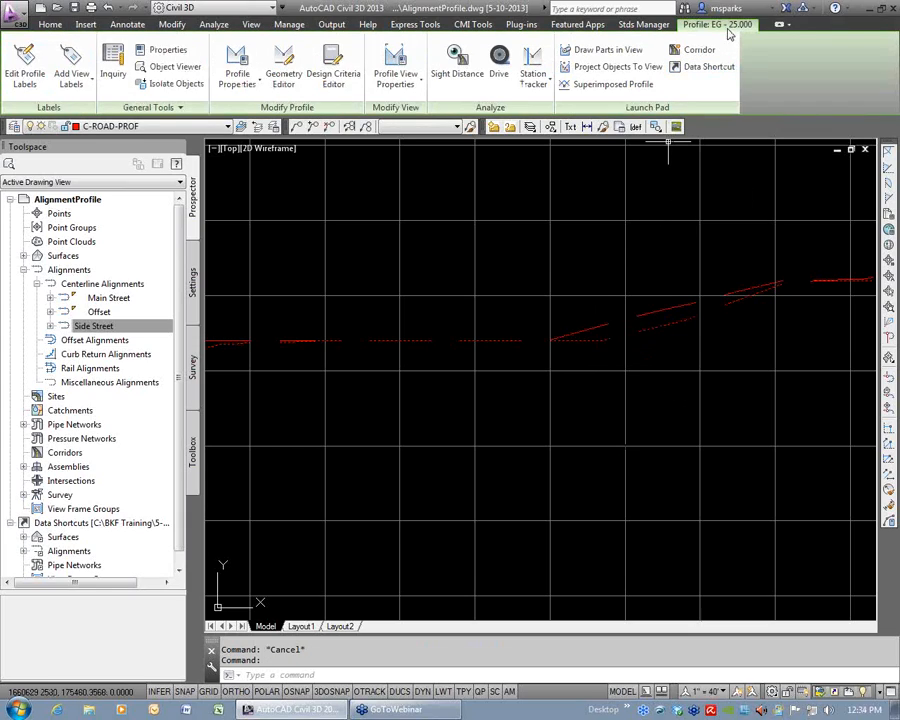
{"action": "key", "text": "Escape"}
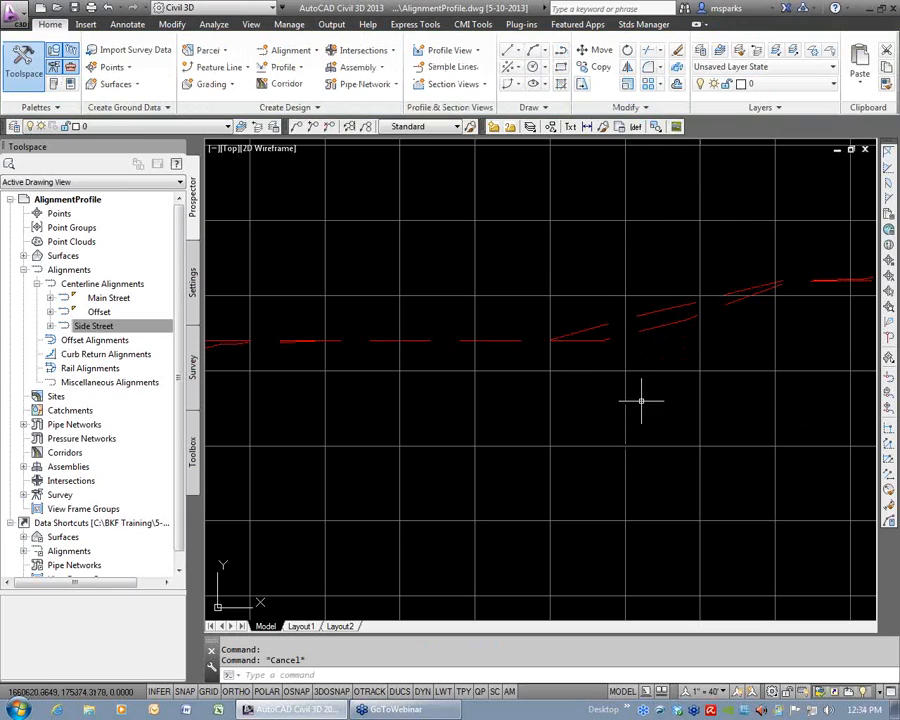
Look through the station, elevation, profile, band and hatch settings in the Main Street profile view's properties.
{"action": "scroll", "coordinate": [632, 402], "scroll_direction": "down", "scroll_amount": 5}
{"action": "scroll", "coordinate": [632, 402], "scroll_direction": "down", "scroll_amount": 2}
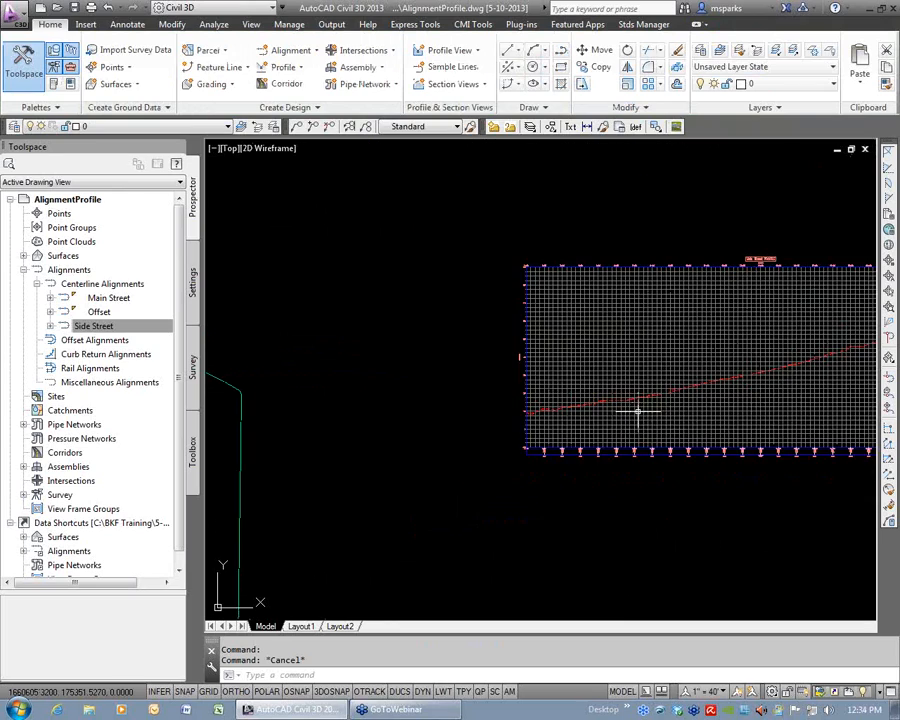
{"action": "left_click", "coordinate": [434, 424]}
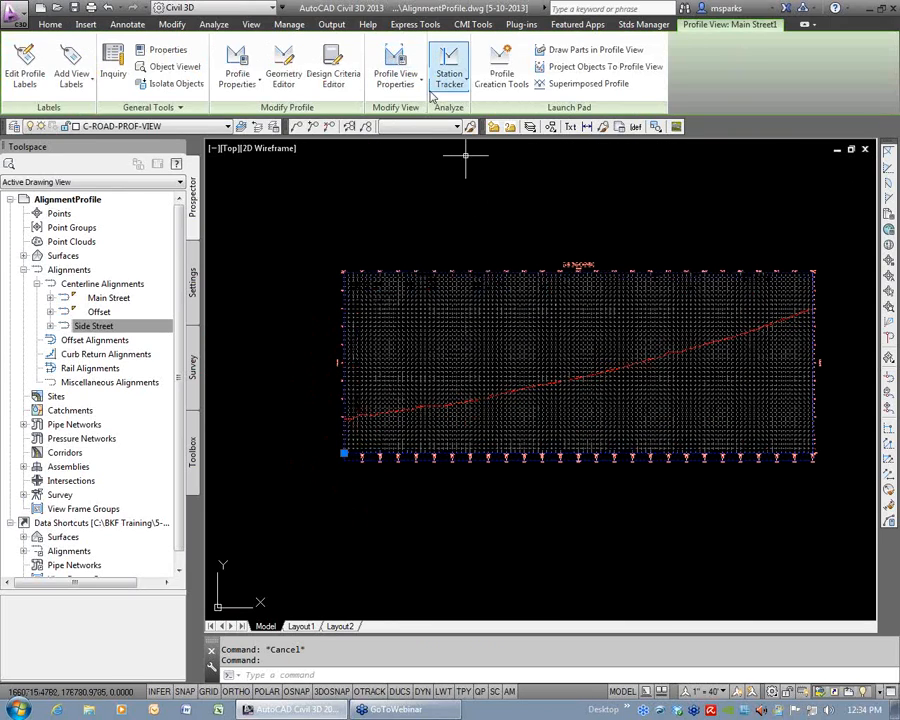
{"action": "left_click", "coordinate": [398, 62]}
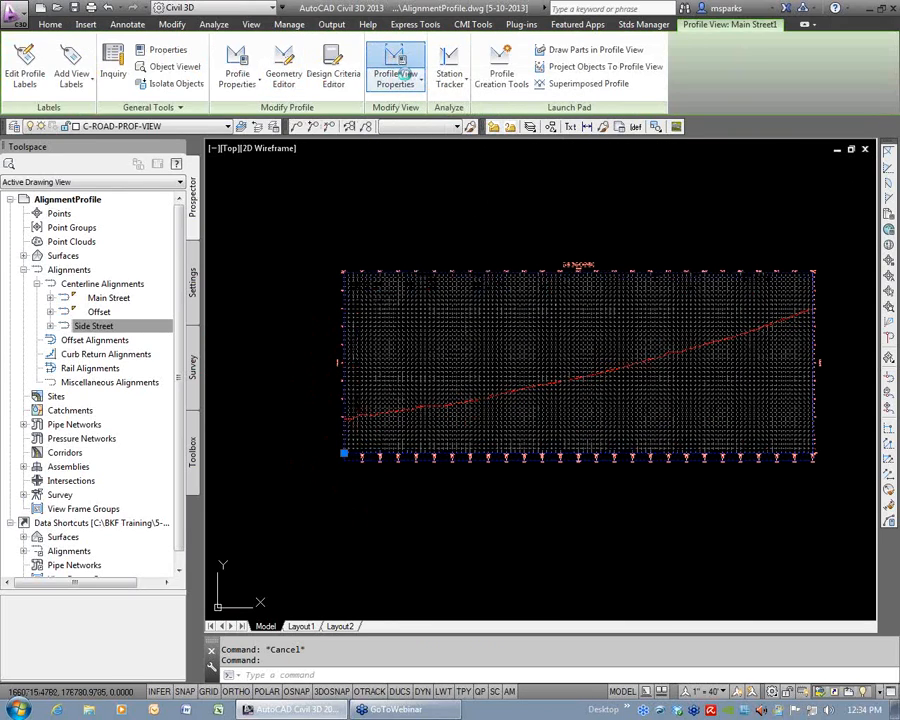
{"action": "left_click", "coordinate": [220, 199]}
{"action": "left_click", "coordinate": [262, 199]}
{"action": "left_click", "coordinate": [295, 197]}
{"action": "left_click", "coordinate": [355, 197]}
{"action": "left_click", "coordinate": [326, 197]}
{"action": "left_click", "coordinate": [257, 197]}
{"action": "left_click", "coordinate": [218, 198]}
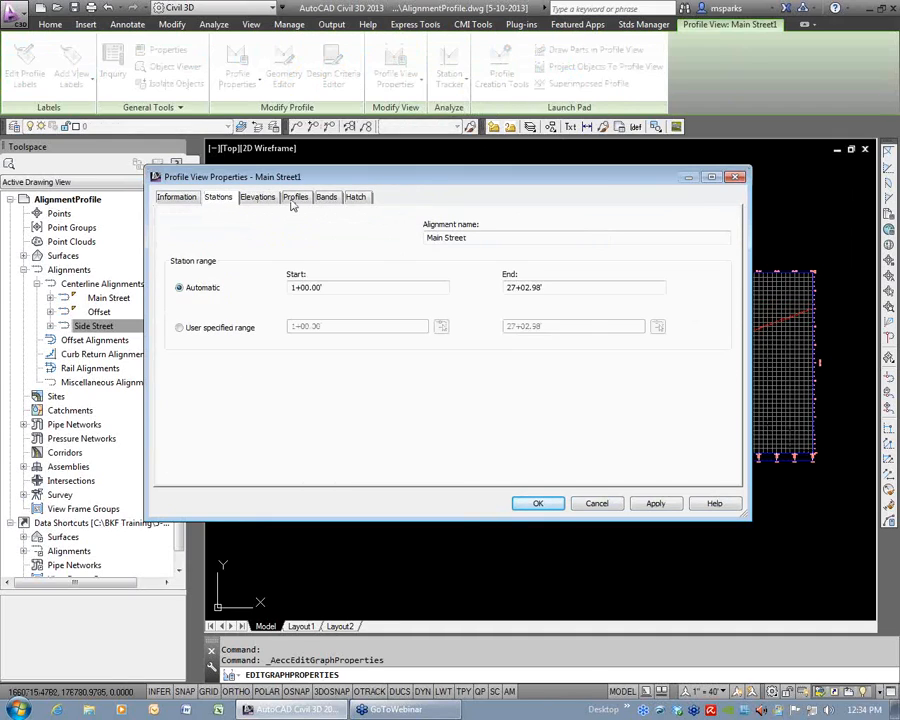
Turn off drawing of the EG - 25.000 offset profile in the Main Street profile view and check the grid.
{"action": "left_click", "coordinate": [295, 197]}
{"action": "left_click", "coordinate": [340, 264]}
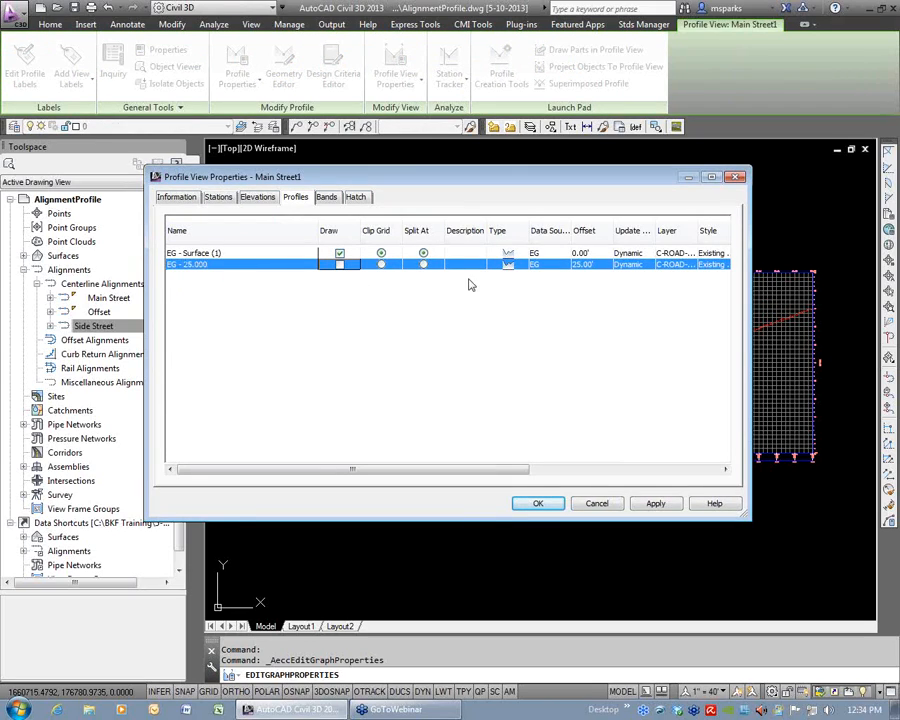
{"action": "left_click", "coordinate": [540, 506]}
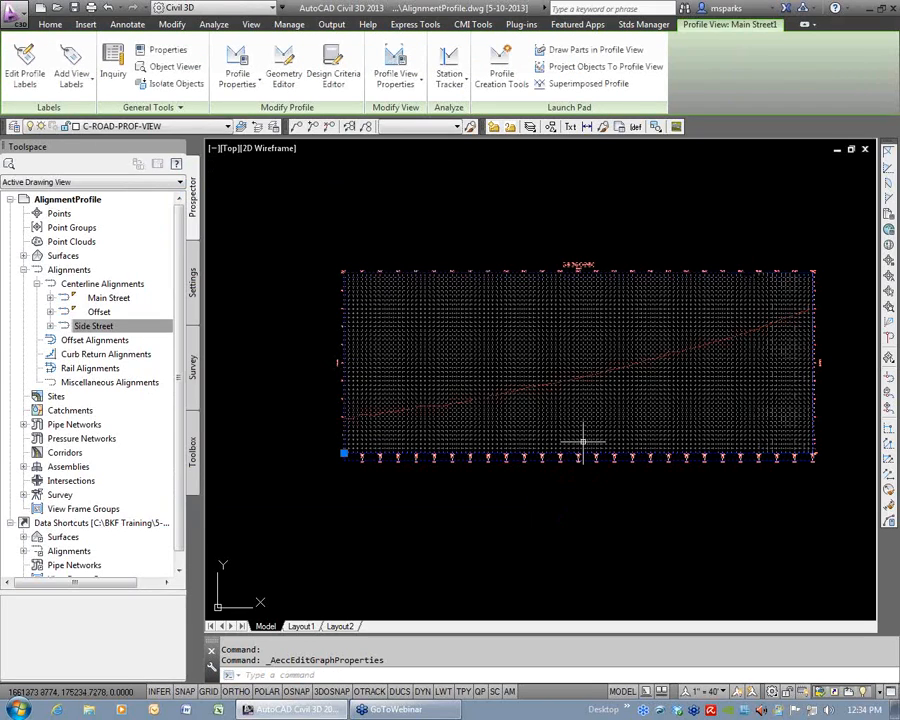
{"action": "key", "text": "Escape"}
{"action": "scroll", "coordinate": [468, 400], "scroll_direction": "up", "scroll_amount": 6}
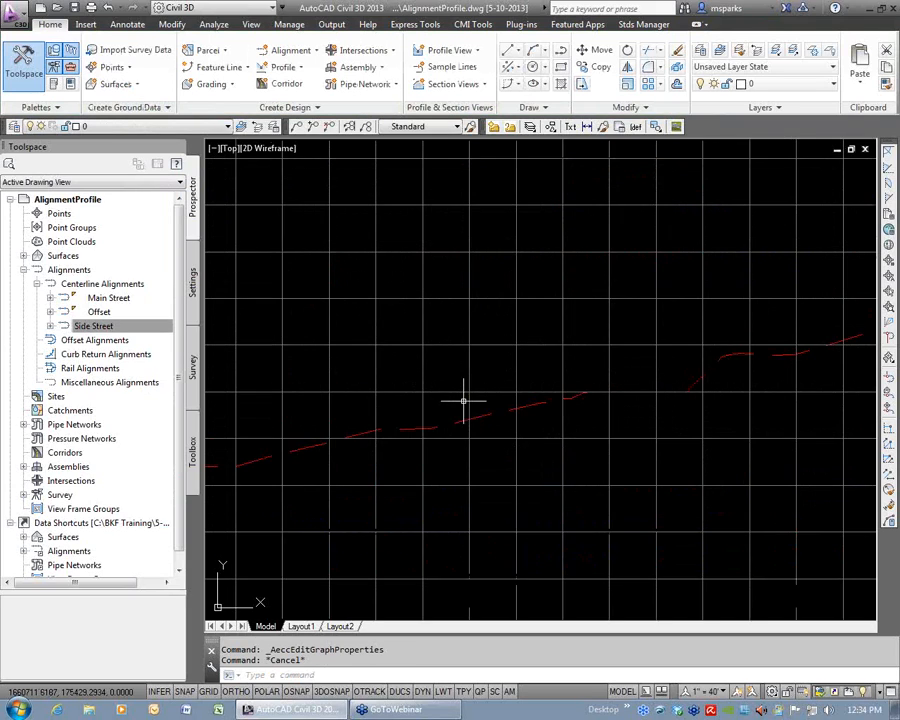
{"action": "scroll", "coordinate": [463, 400], "scroll_direction": "down", "scroll_amount": 10}
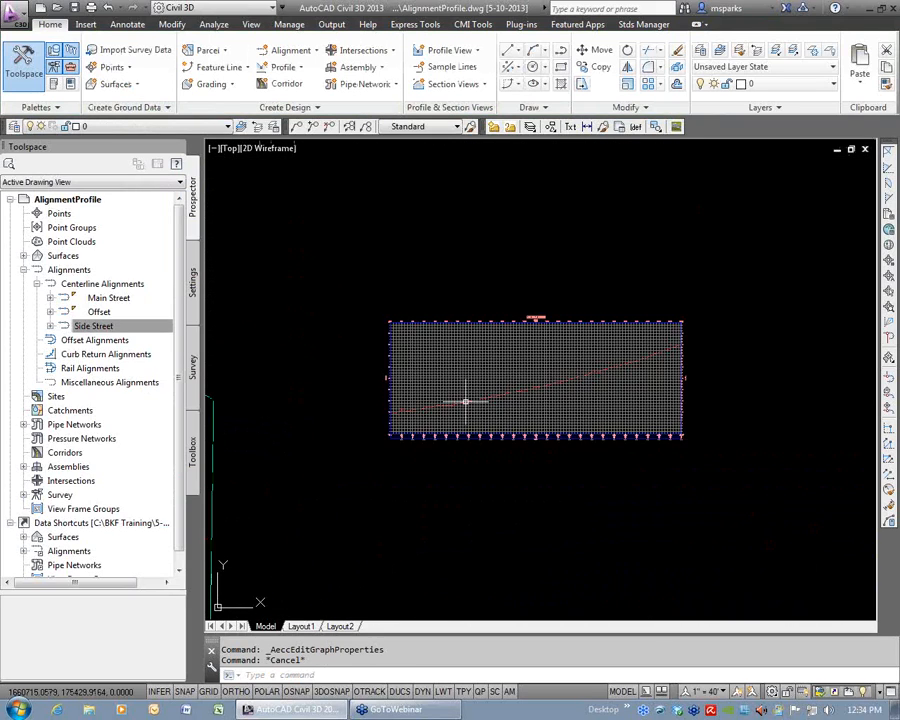
Sample the EG surface along the Side Street alignment over its full station range, without offsets, and add it to the profile list.
{"action": "mouse_move", "coordinate": [481, 432]}
{"action": "middle_mouse_down"}
{"action": "mouse_move", "coordinate": [592, 321]}
{"action": "mouse_move", "coordinate": [620, 320]}
{"action": "middle_mouse_up"}
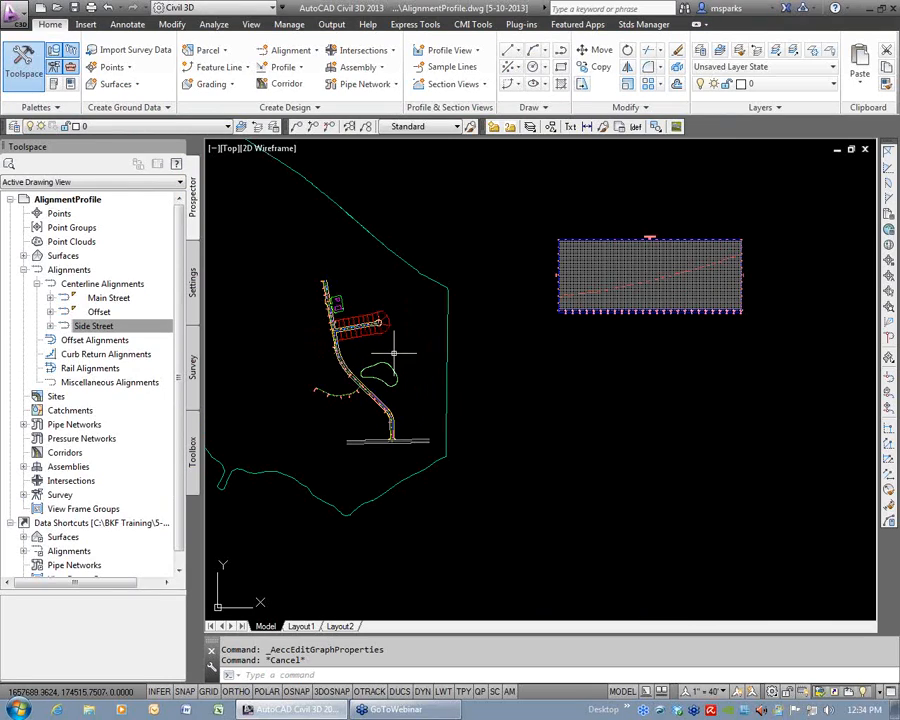
{"action": "left_click", "coordinate": [283, 67]}
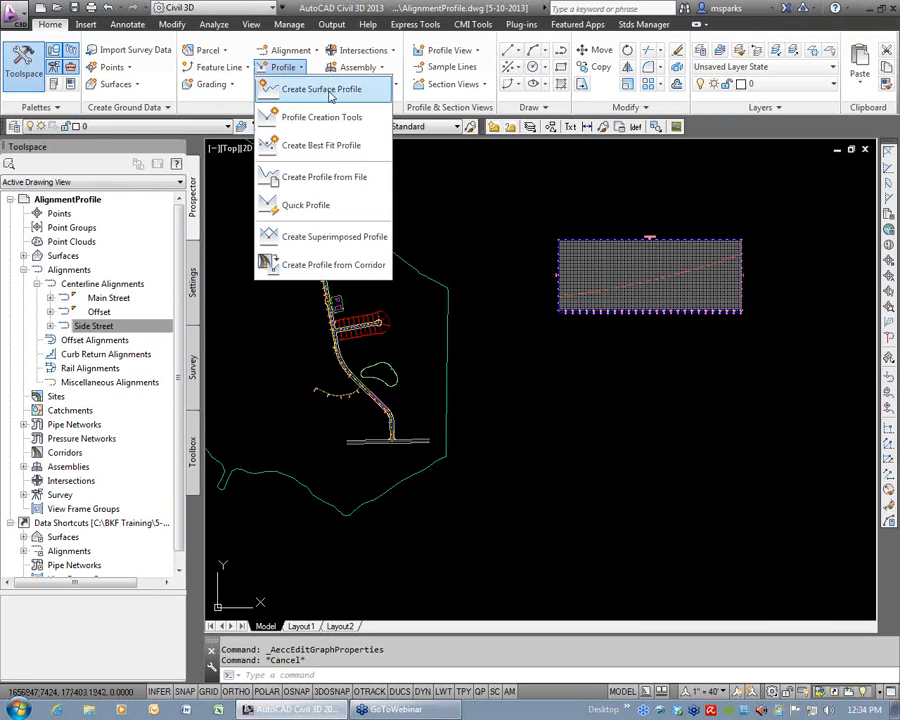
{"action": "left_click", "coordinate": [340, 92]}
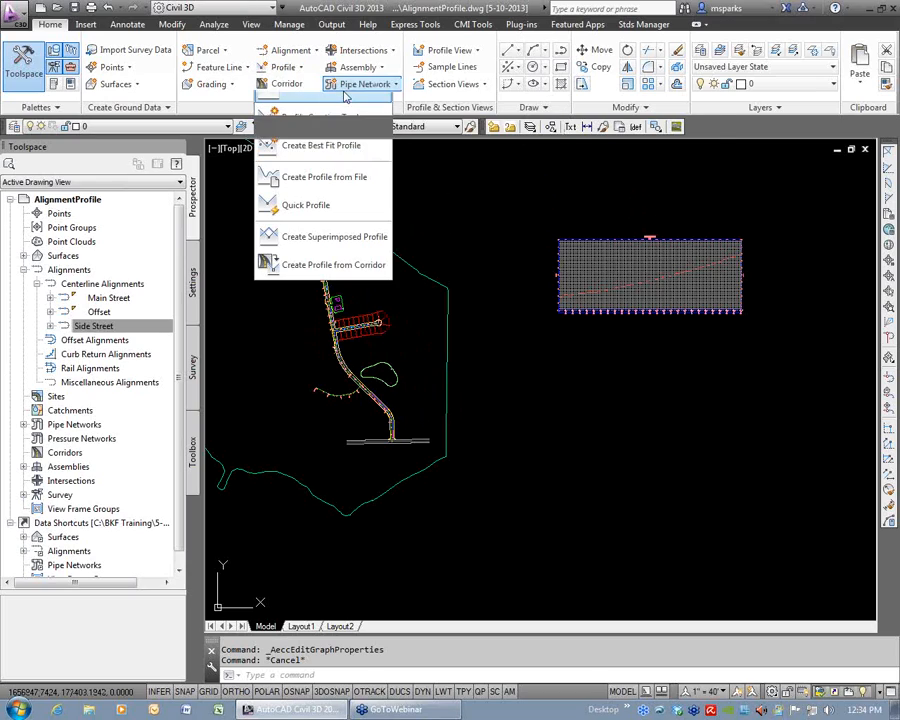
{"action": "left_click", "coordinate": [356, 76]}
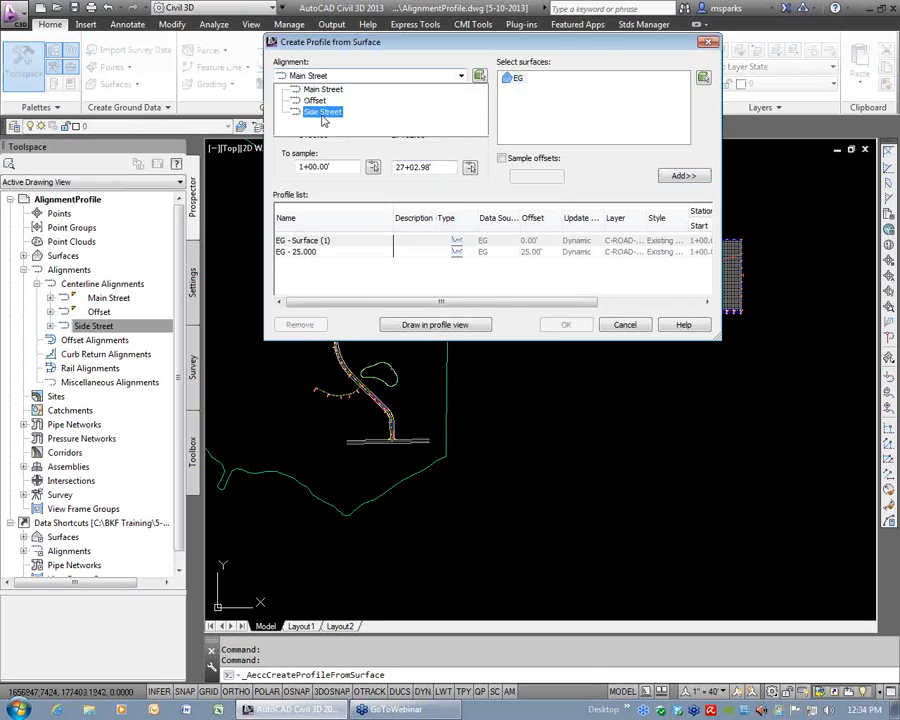
{"action": "left_click", "coordinate": [314, 115]}
{"action": "left_click", "coordinate": [516, 79]}
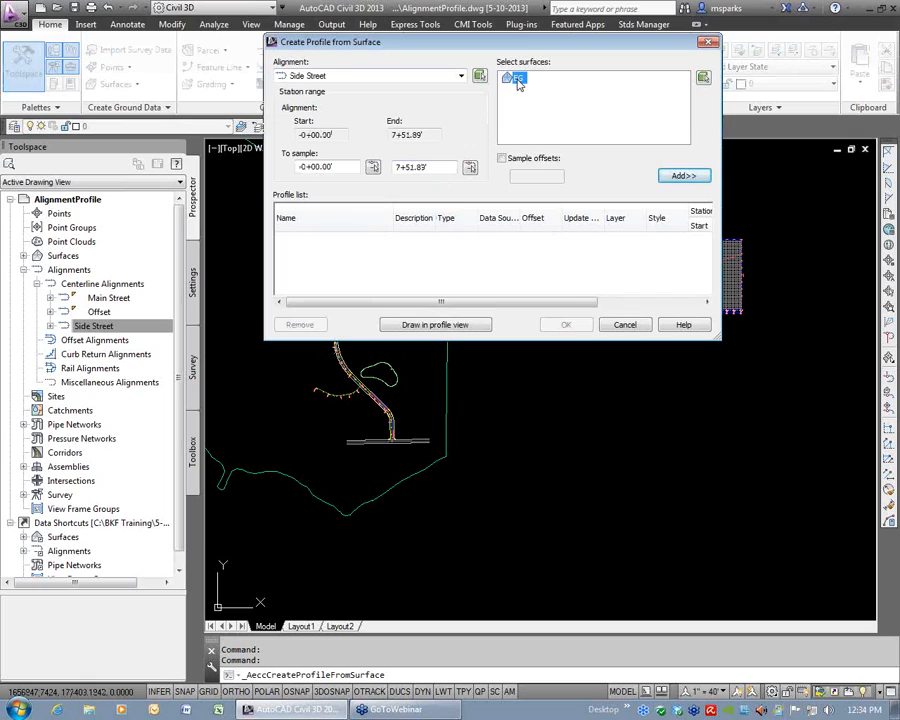
{"action": "left_click", "coordinate": [684, 177]}
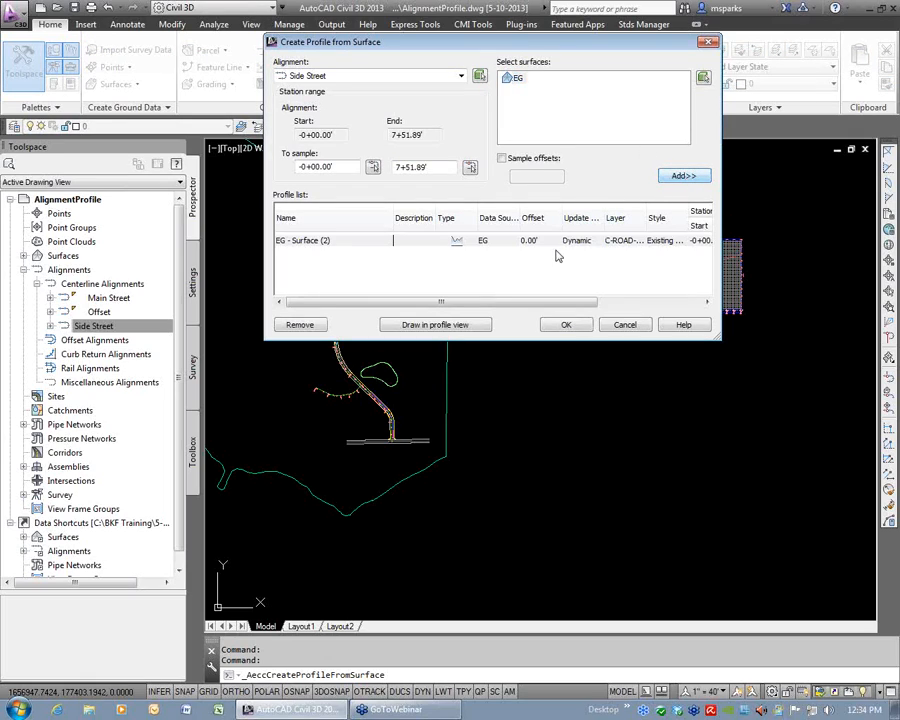
Create the Side Street profile view with the Full Grid style and default settings, placing it below the Main Street profile view.
{"action": "left_click", "coordinate": [446, 325]}
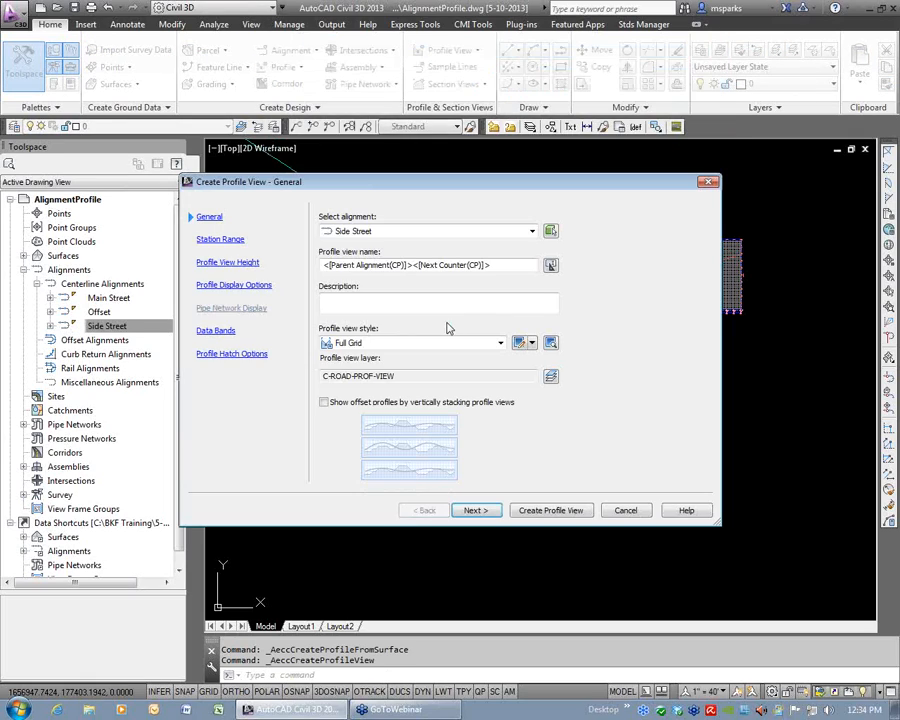
{"action": "left_click", "coordinate": [486, 515]}
{"action": "left_click", "coordinate": [486, 516]}
{"action": "left_click", "coordinate": [485, 518]}
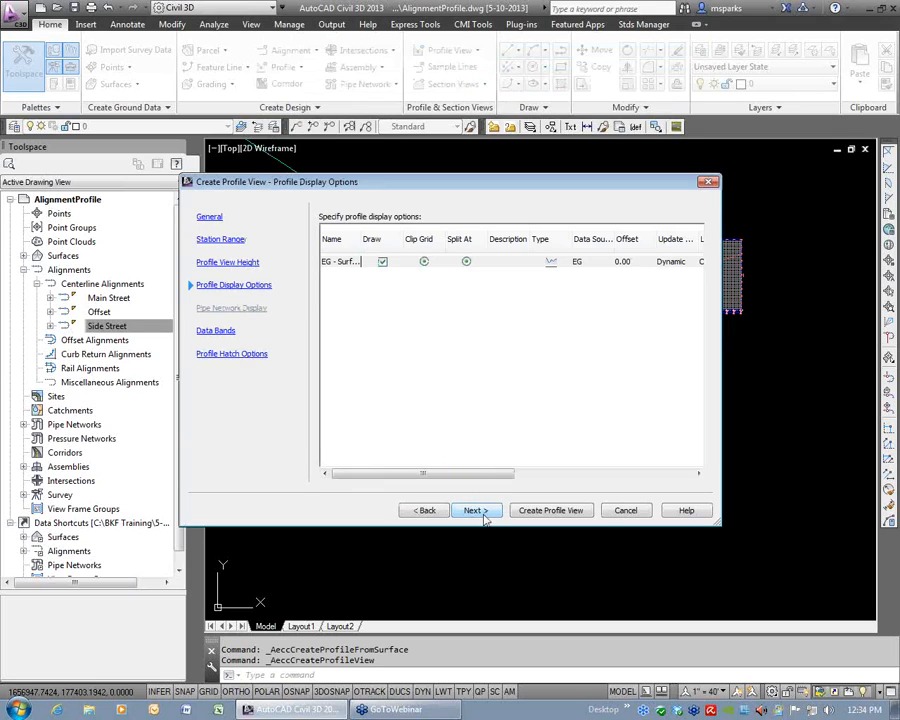
{"action": "left_click", "coordinate": [486, 518]}
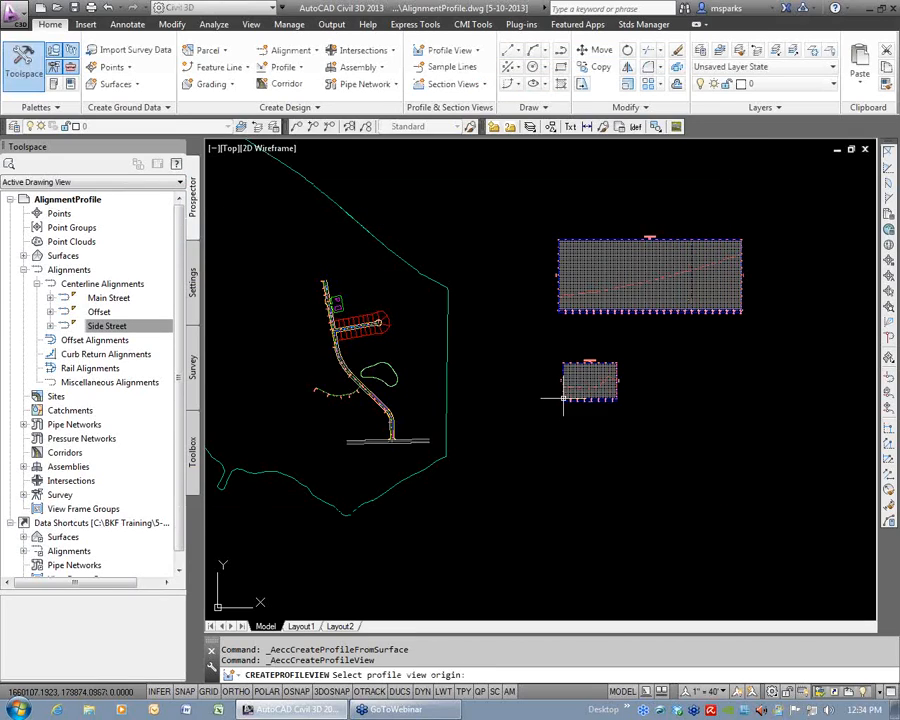
{"action": "left_click", "coordinate": [564, 399]}
Send the Main Street and Side Street profile views to the back of the display order.
{"action": "left_click", "coordinate": [601, 377]}
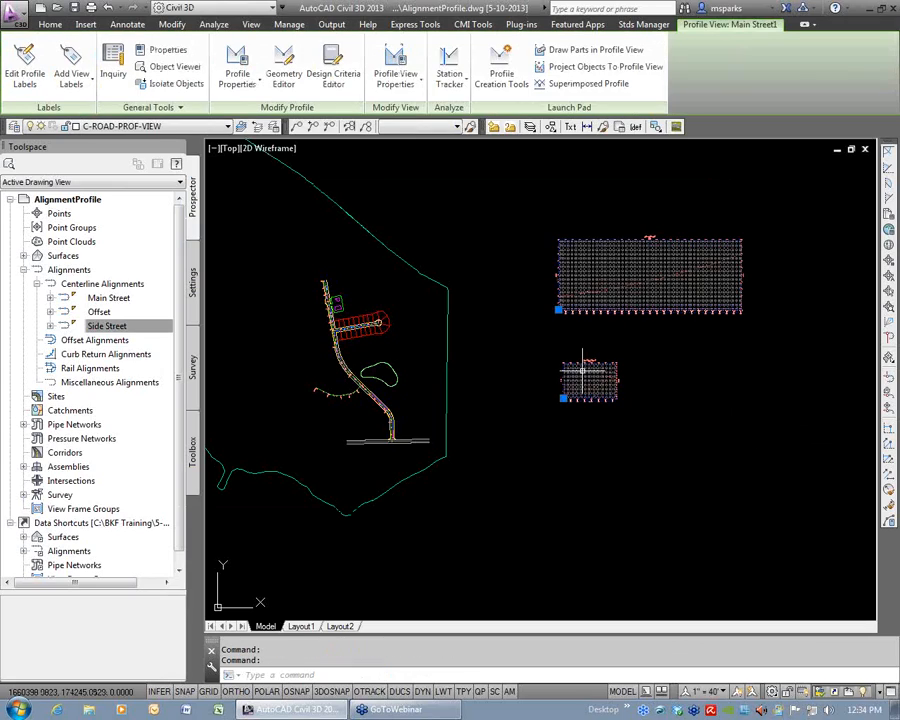
{"action": "right_click", "coordinate": [661, 356]}
{"action": "mouse_move", "coordinate": [699, 443]}
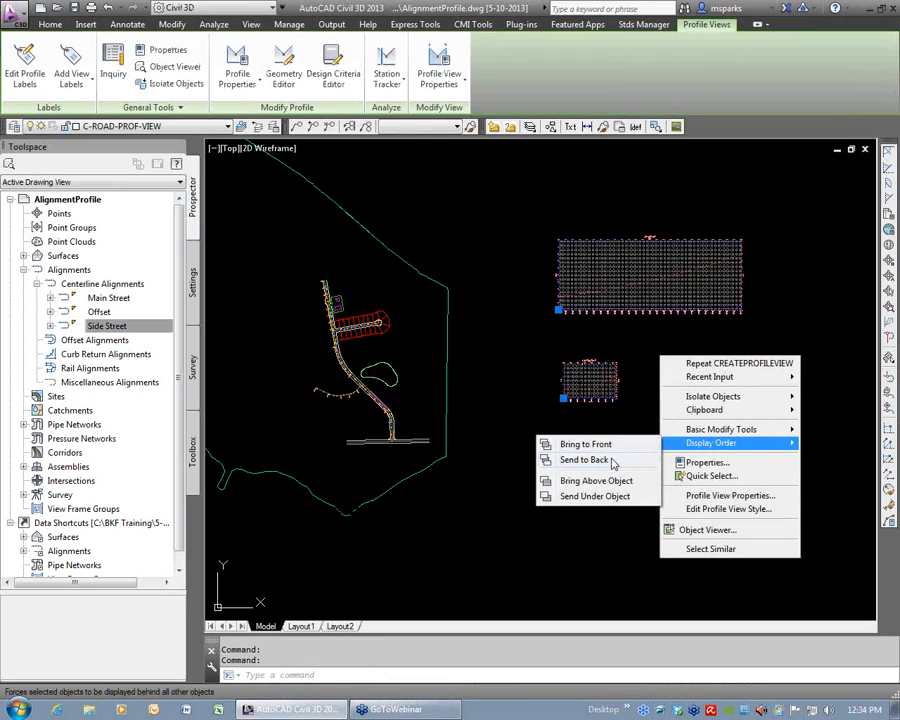
{"action": "left_click", "coordinate": [613, 462]}
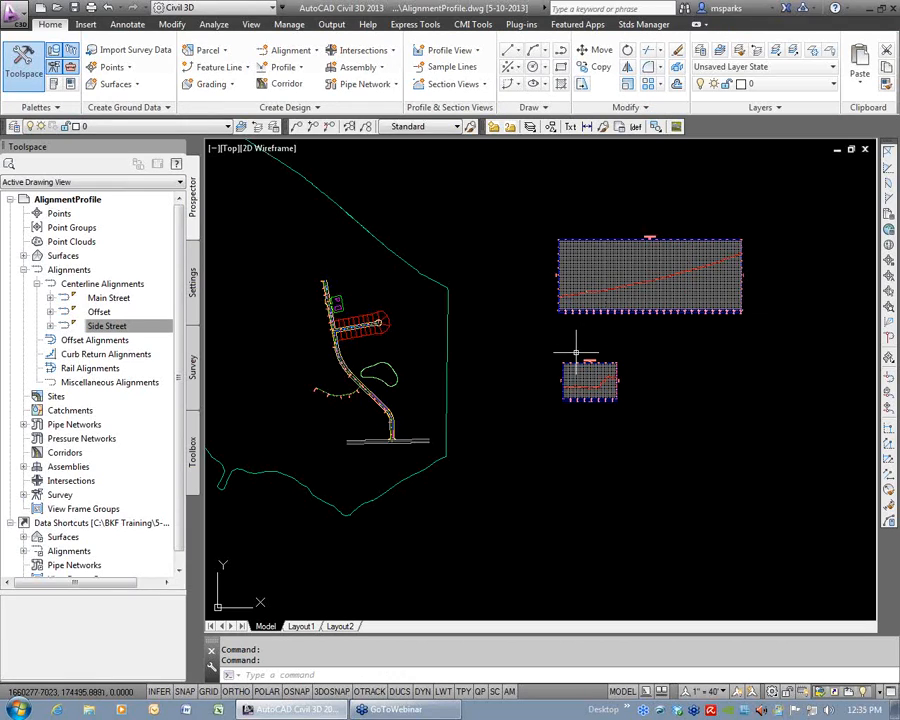
Check the EG line in the Side Street profile view and save the drawing.
{"action": "scroll", "coordinate": [587, 394], "scroll_direction": "up", "scroll_amount": 8}
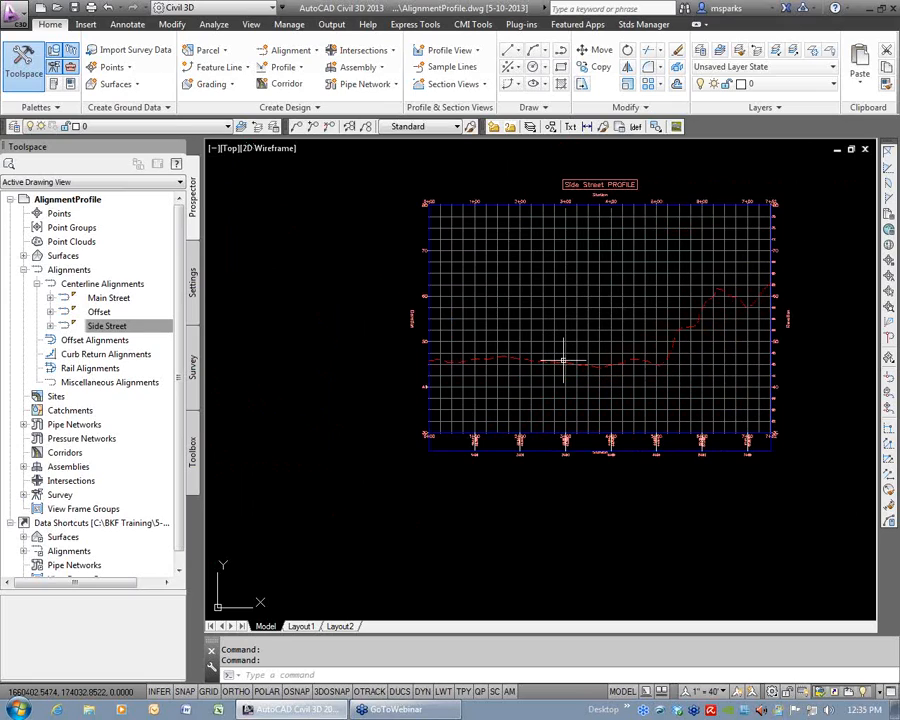
{"action": "key", "text": "Return"}
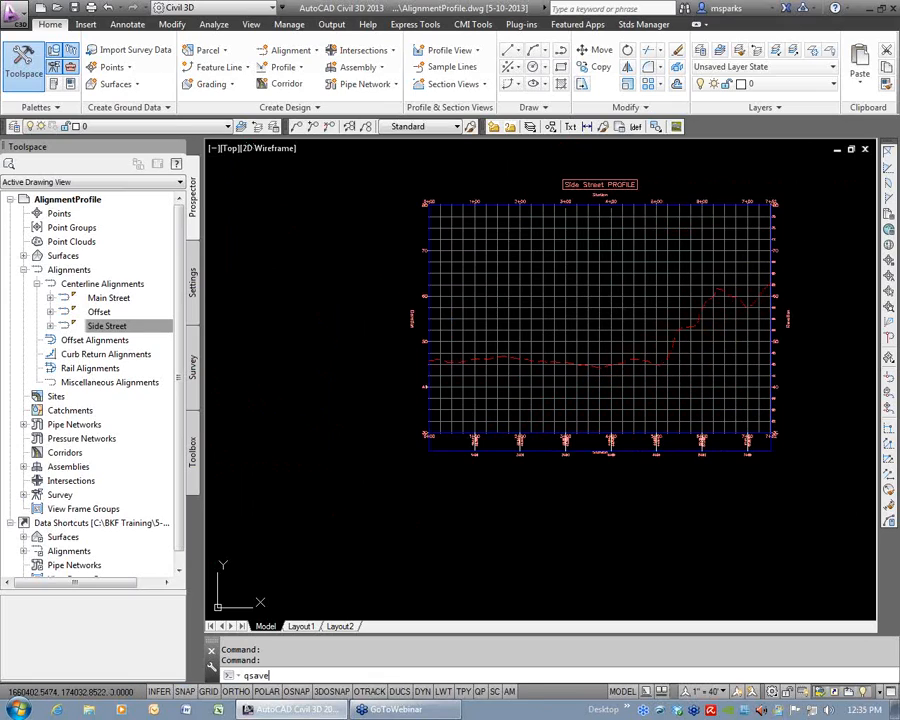
{"action": "scroll", "coordinate": [560, 360], "scroll_direction": "down", "scroll_amount": 8}
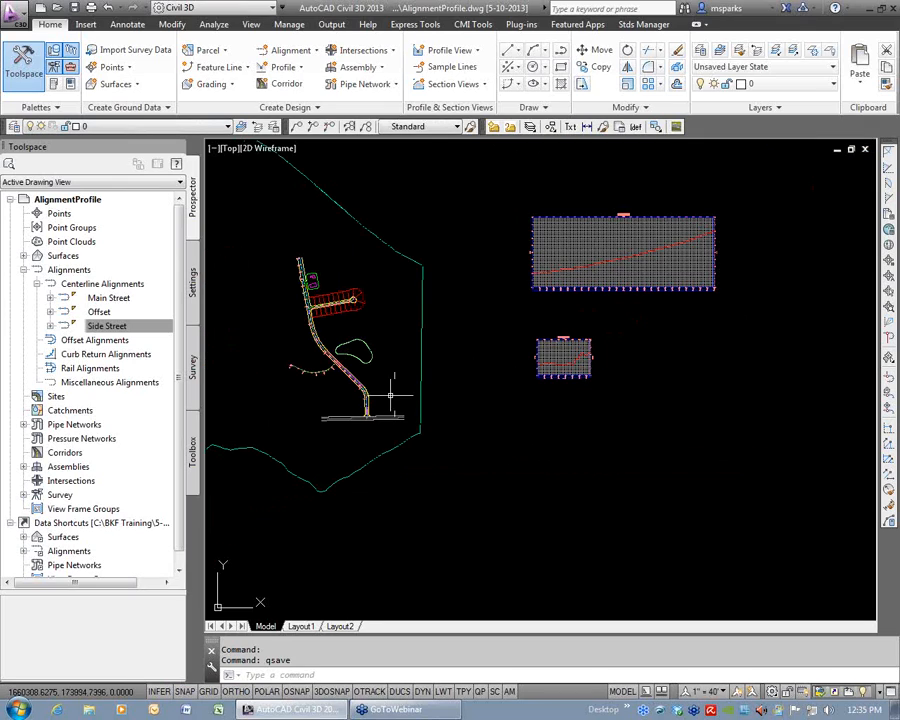
Compare the Main Street and Side Street alignments in plan with their two profile views.
{"action": "middle_click_drag", "start_coordinate": [369, 411], "coordinate": [516, 425]}
{"action": "scroll", "coordinate": [512, 421], "scroll_direction": "up", "scroll_amount": 6}
{"action": "scroll", "coordinate": [526, 477], "scroll_direction": "down", "scroll_amount": 2}
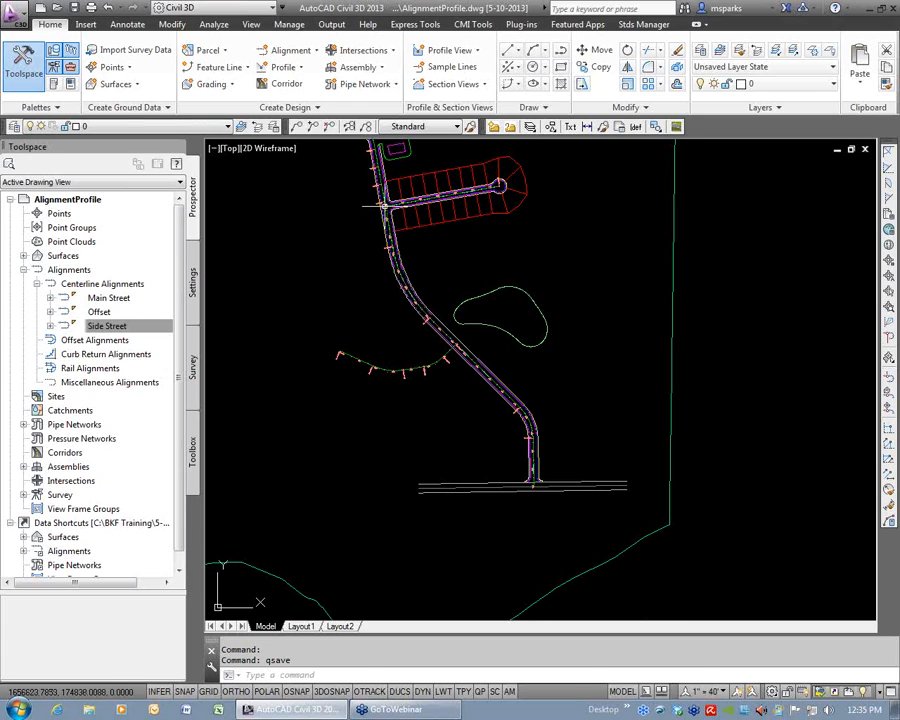
{"action": "scroll", "coordinate": [545, 288], "scroll_direction": "down", "scroll_amount": 4}
{"action": "mouse_move", "coordinate": [726, 325]}
{"action": "middle_mouse_down"}
{"action": "mouse_move", "coordinate": [436, 430]}
{"action": "mouse_move", "coordinate": [500, 440]}
{"action": "middle_mouse_up"}
{"action": "scroll", "coordinate": [548, 370], "scroll_direction": "up", "scroll_amount": 4}
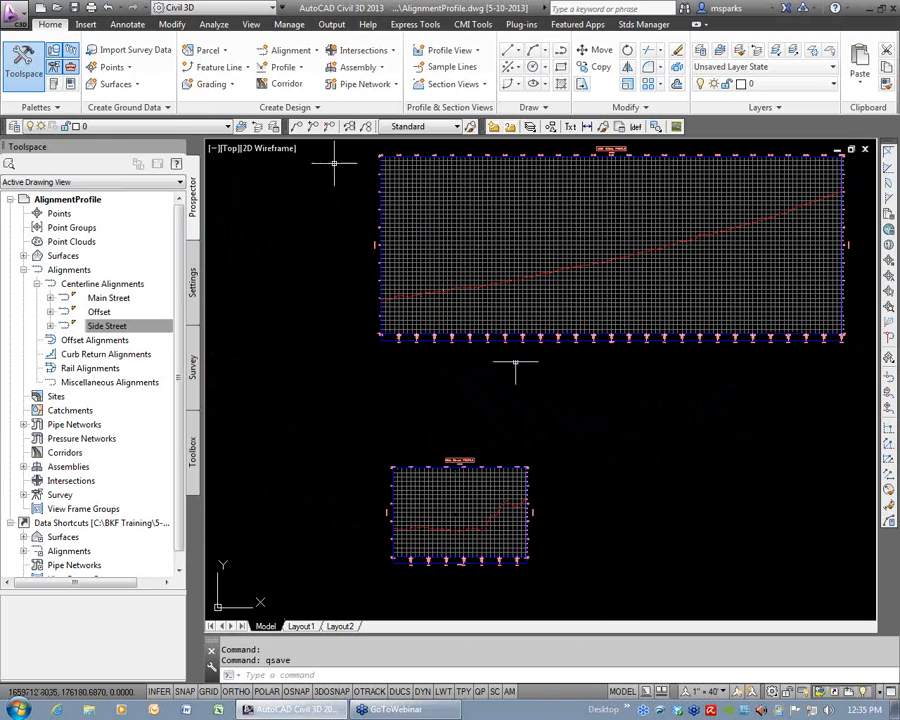
{"action": "left_click", "coordinate": [284, 67]}
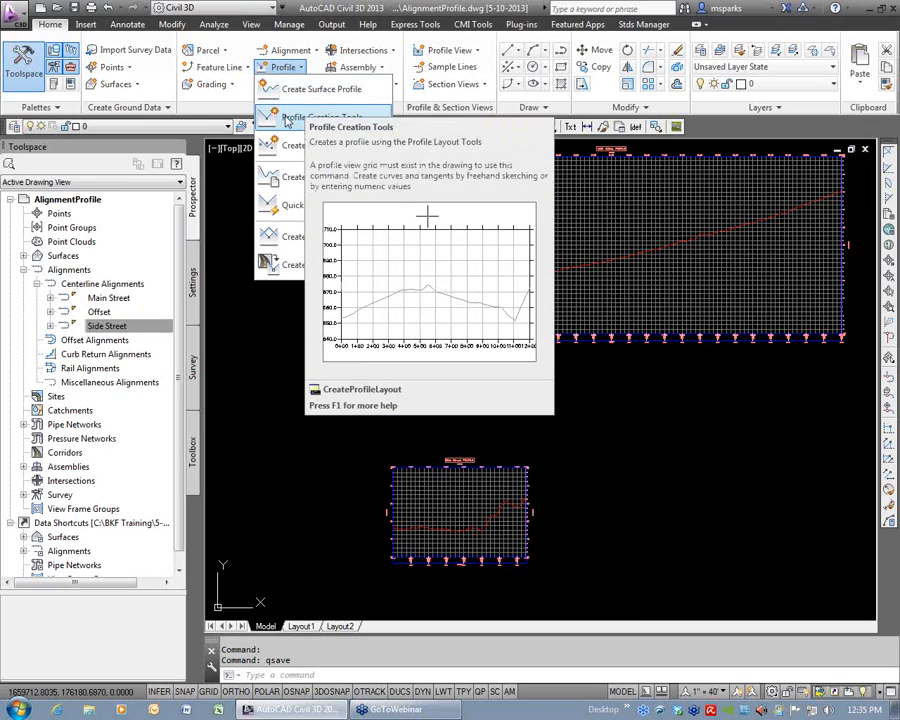
{"action": "key", "text": "Escape"}
{"action": "key", "text": "Escape"}
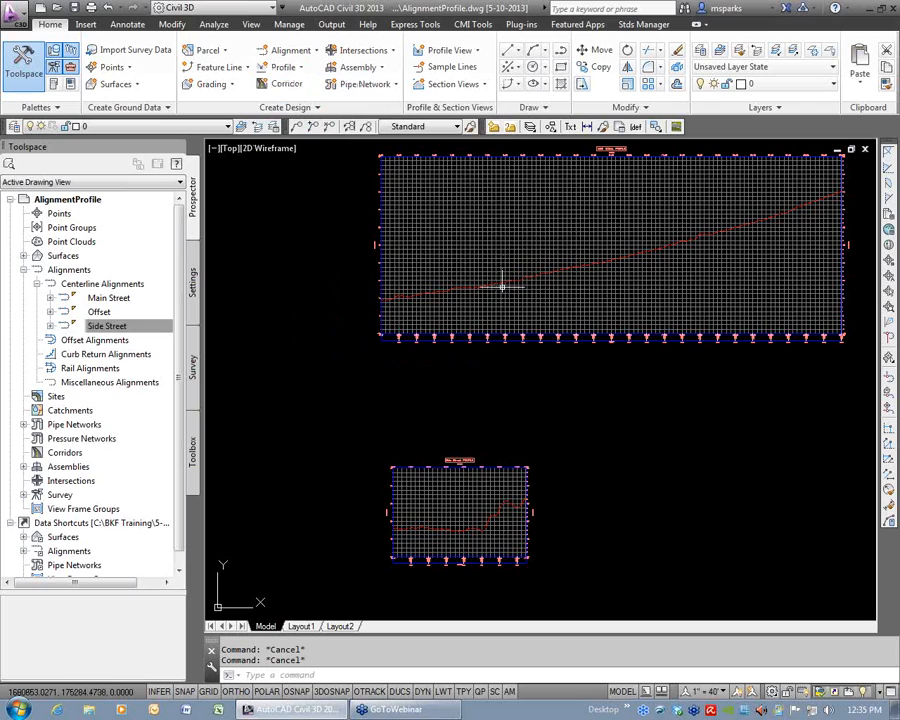
{"action": "left_click", "coordinate": [490, 238]}
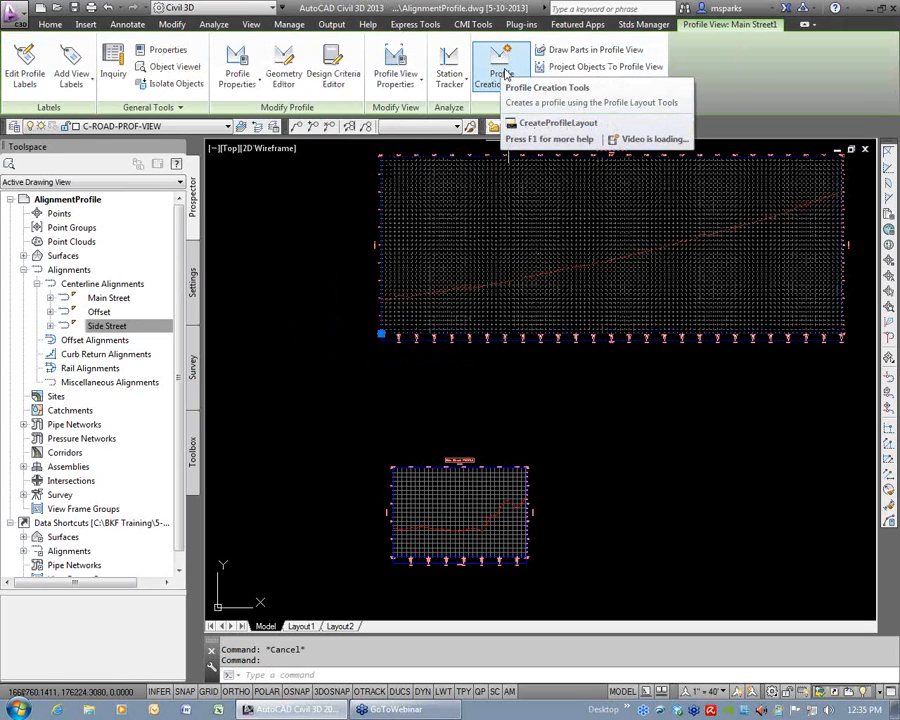
{"action": "key", "text": "Escape"}
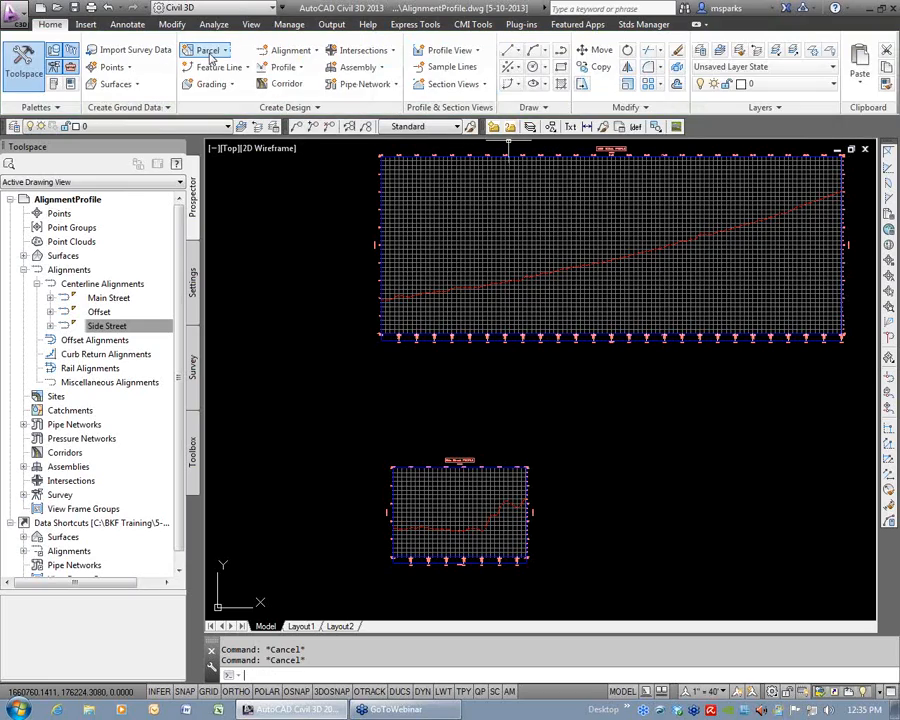
Create a layout profile named Main-FG in the Main Street profile view, with the Design Profile style and Complete Label Set.
{"action": "left_click", "coordinate": [297, 68]}
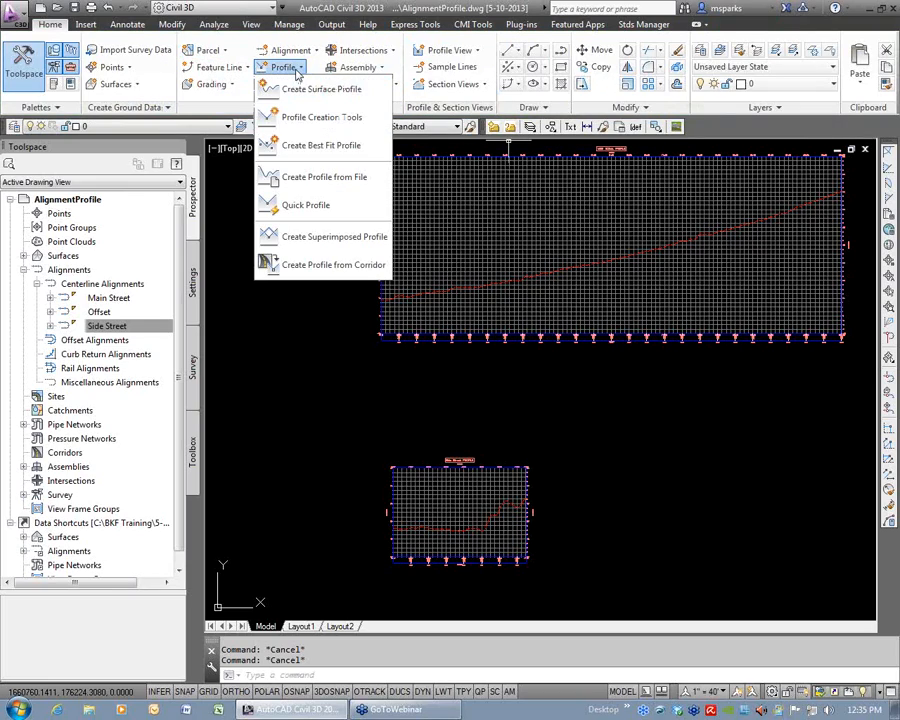
{"action": "left_click", "coordinate": [321, 117]}
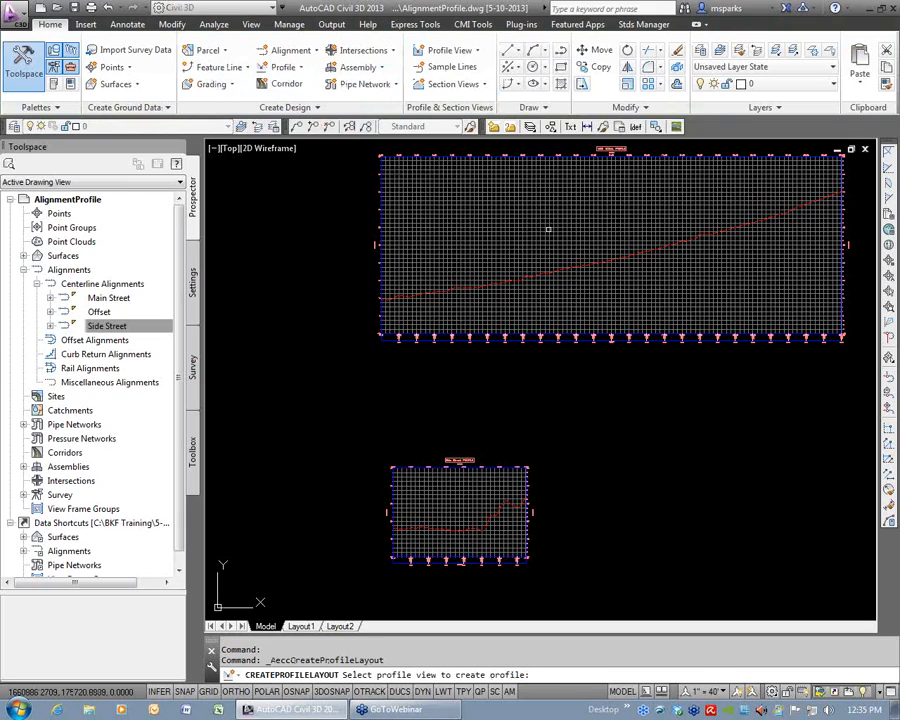
{"action": "left_click", "coordinate": [549, 230]}
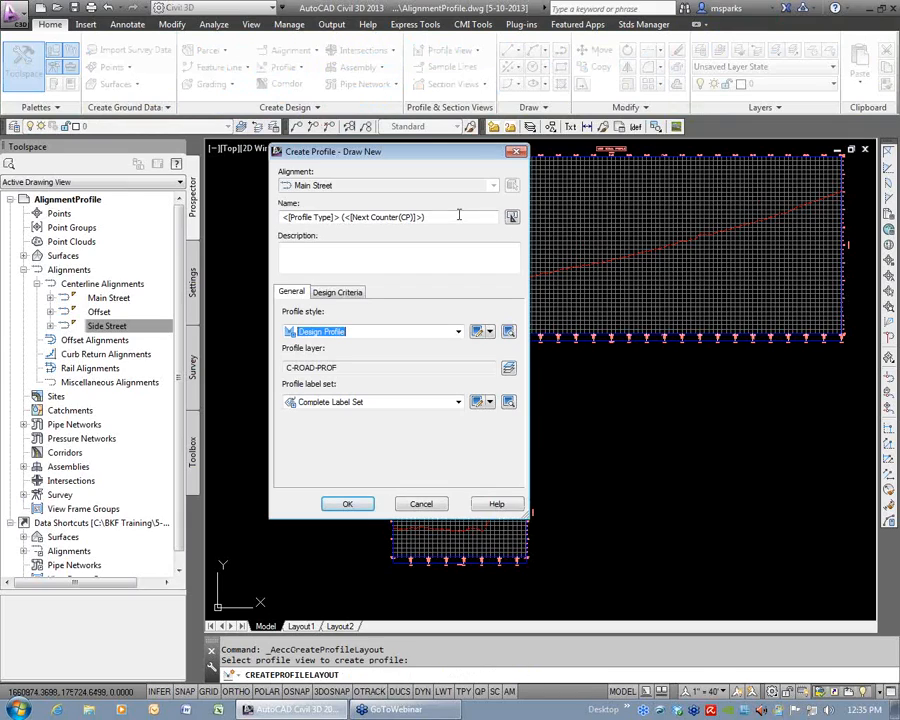
{"action": "left_click_drag", "start_coordinate": [460, 216], "coordinate": [256, 222]}
{"action": "type", "text": "Main-FG"}
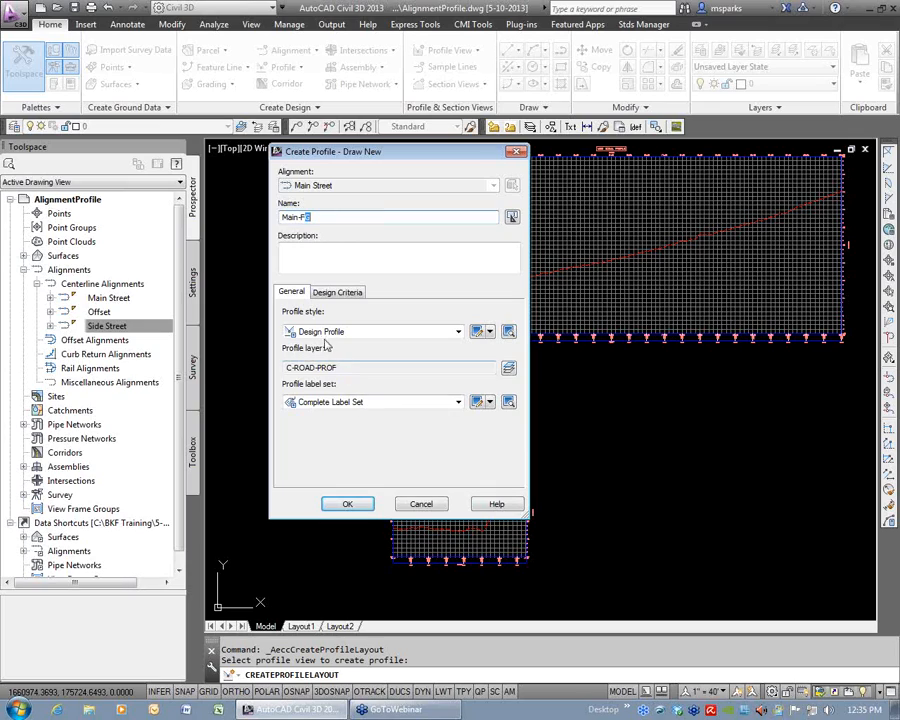
{"action": "left_click", "coordinate": [352, 502]}
Draw the Main-FG tangents from the EG line's start to its end, with five intermediate PVIs alternating above and below it.
{"action": "mouse_move", "coordinate": [676, 253]}
{"action": "left_mouse_down"}
{"action": "mouse_move", "coordinate": [325, 177]}
{"action": "mouse_move", "coordinate": [370, 161]}
{"action": "mouse_move", "coordinate": [373, 168]}
{"action": "left_mouse_up"}
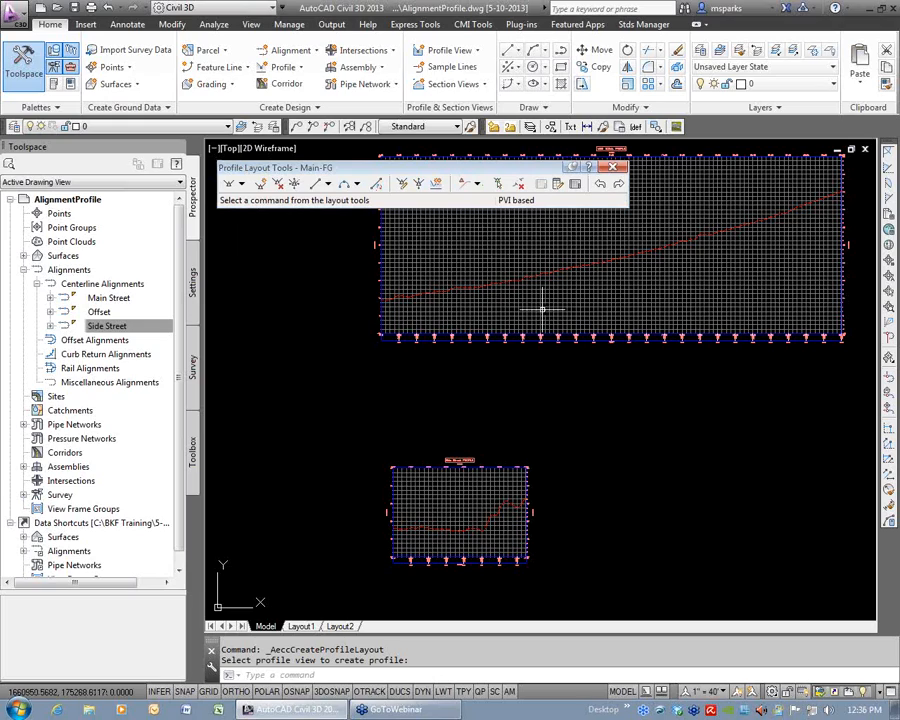
{"action": "left_click", "coordinate": [241, 184]}
{"action": "left_click", "coordinate": [268, 206]}
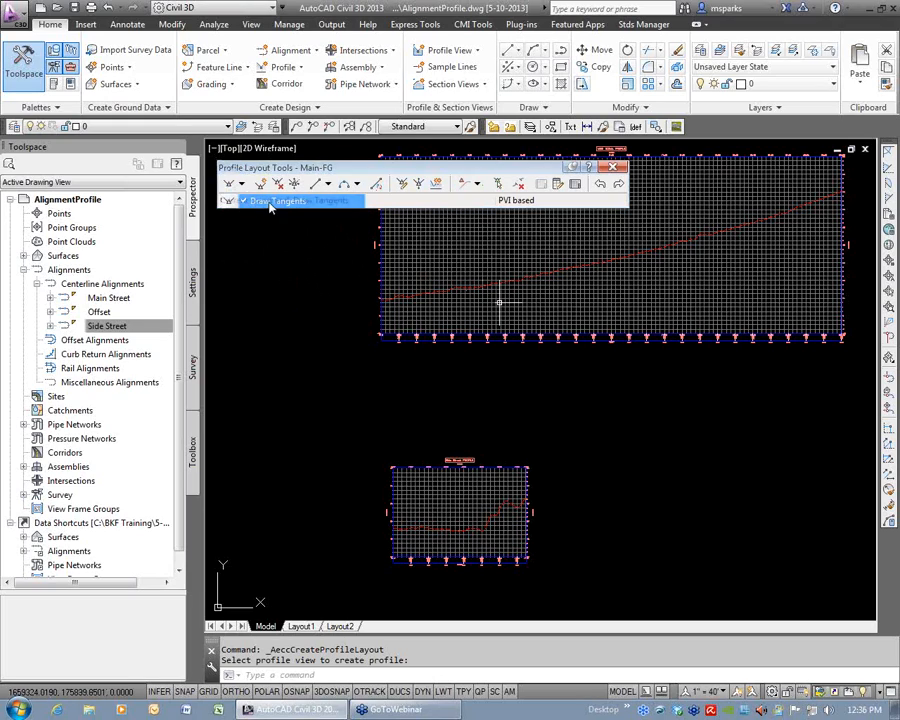
{"action": "scroll", "coordinate": [400, 320], "scroll_direction": "up", "scroll_amount": 5}
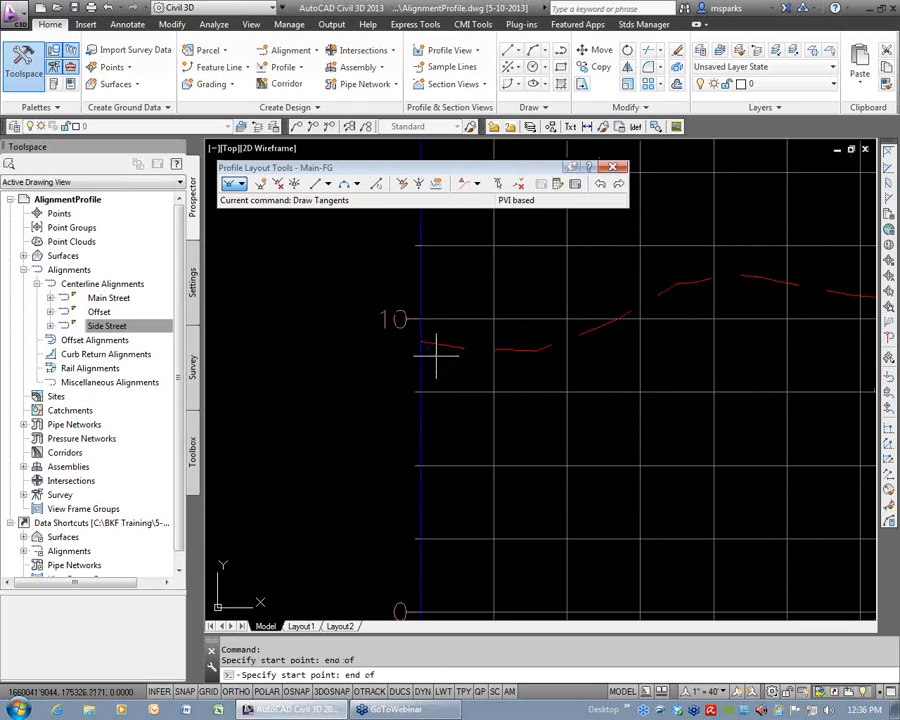
{"action": "left_click", "coordinate": [424, 343]}
{"action": "scroll", "coordinate": [444, 386], "scroll_direction": "down", "scroll_amount": 6}
{"action": "left_click", "coordinate": [519, 372]}
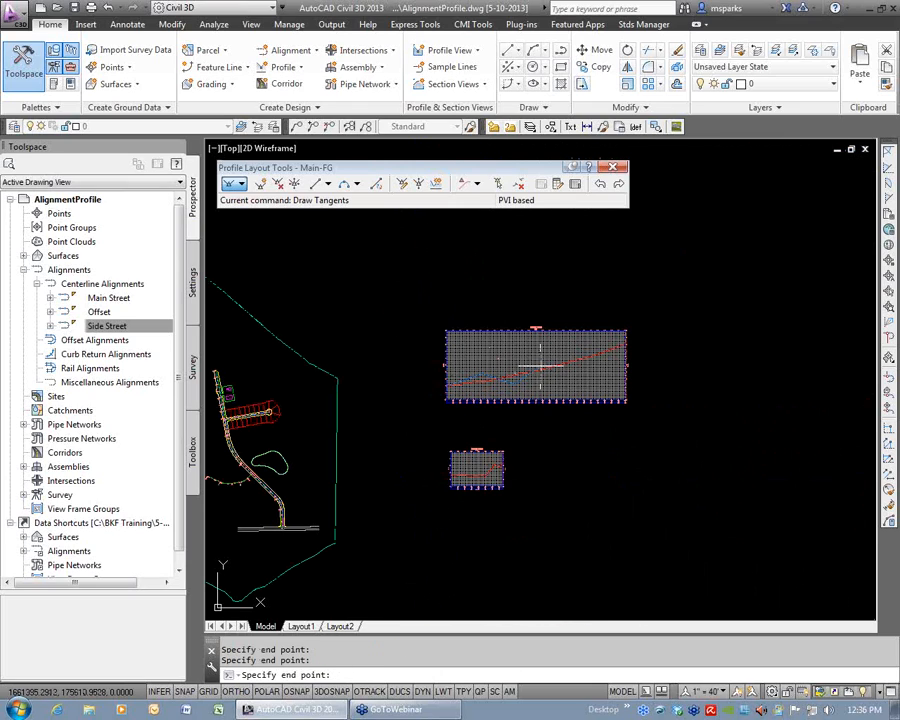
{"action": "scroll", "coordinate": [613, 350], "scroll_direction": "up", "scroll_amount": 6}
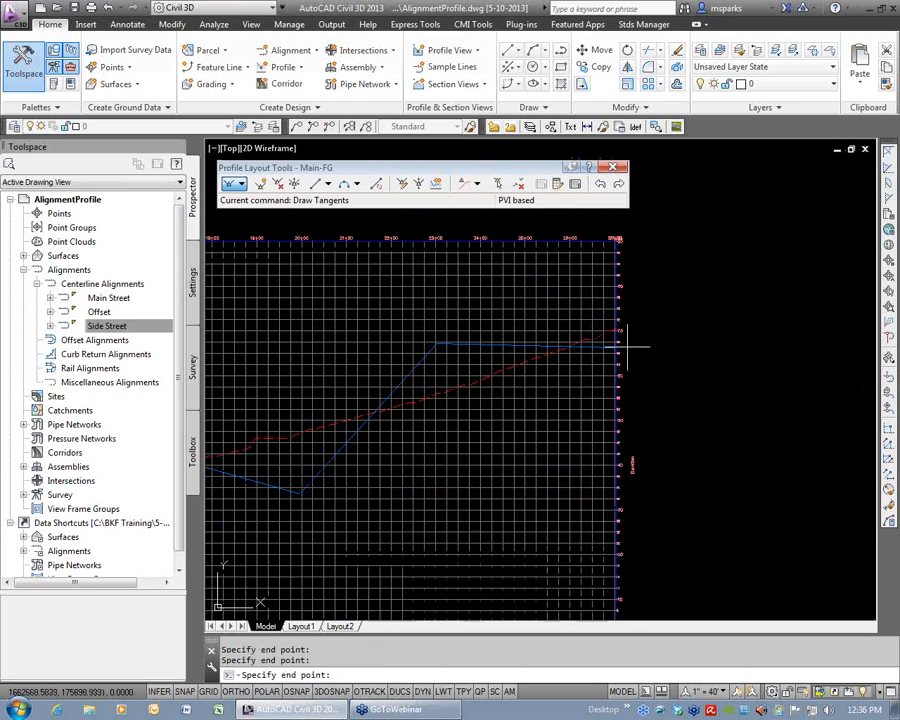
{"action": "type", "text": "end"}
{"action": "key", "text": "Return"}
{"action": "left_click", "coordinate": [580, 313]}
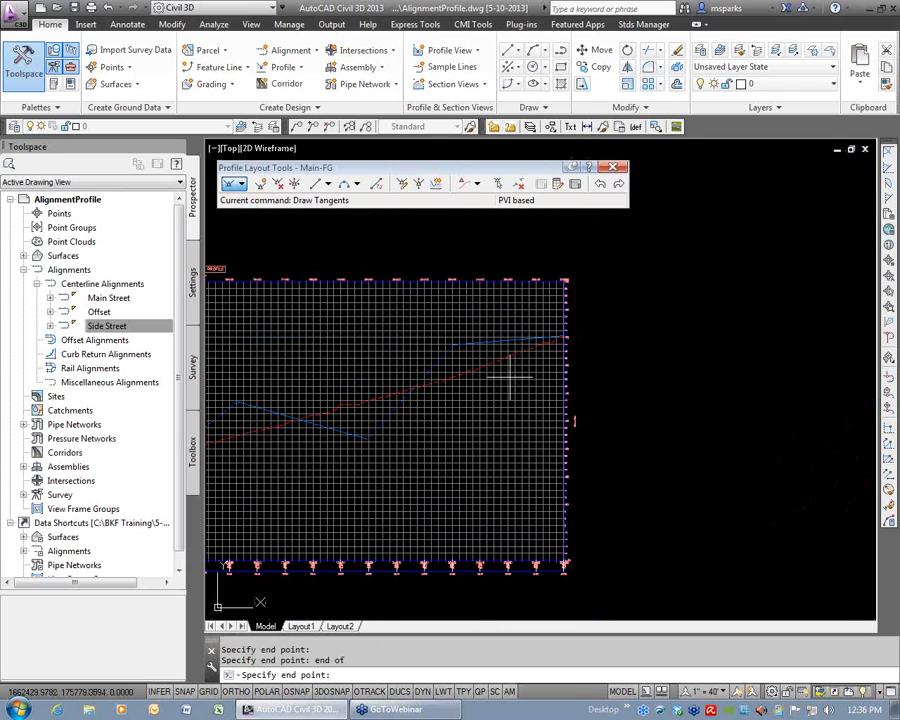
{"action": "scroll", "coordinate": [468, 400], "scroll_direction": "down", "scroll_amount": 5}
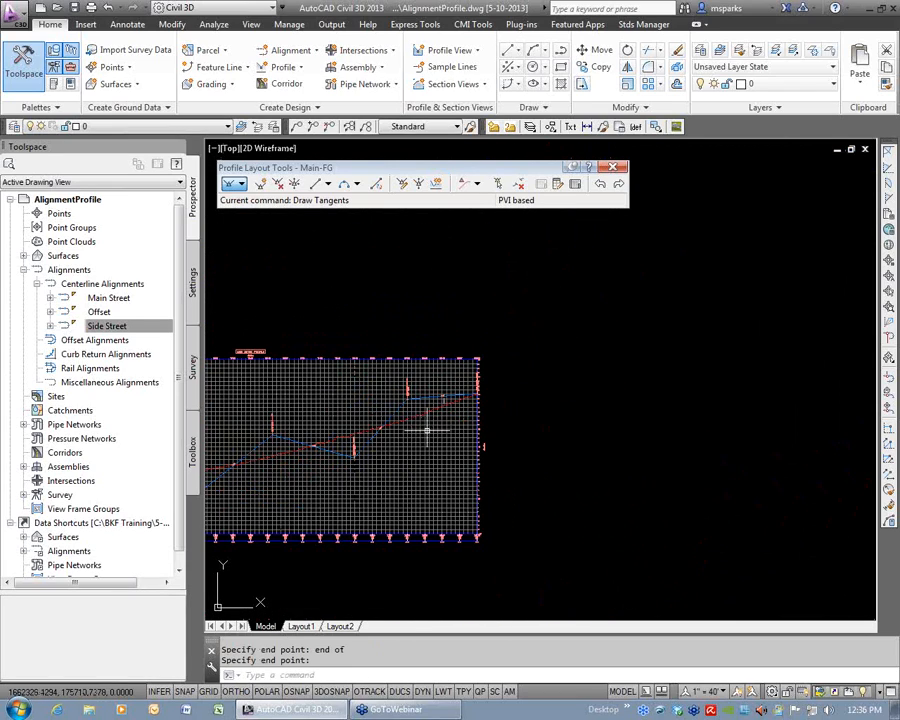
Examine the grade break and slope labels on the first tangent of the Main-FG profile.
{"action": "scroll", "coordinate": [539, 458], "scroll_direction": "up", "scroll_amount": 3}
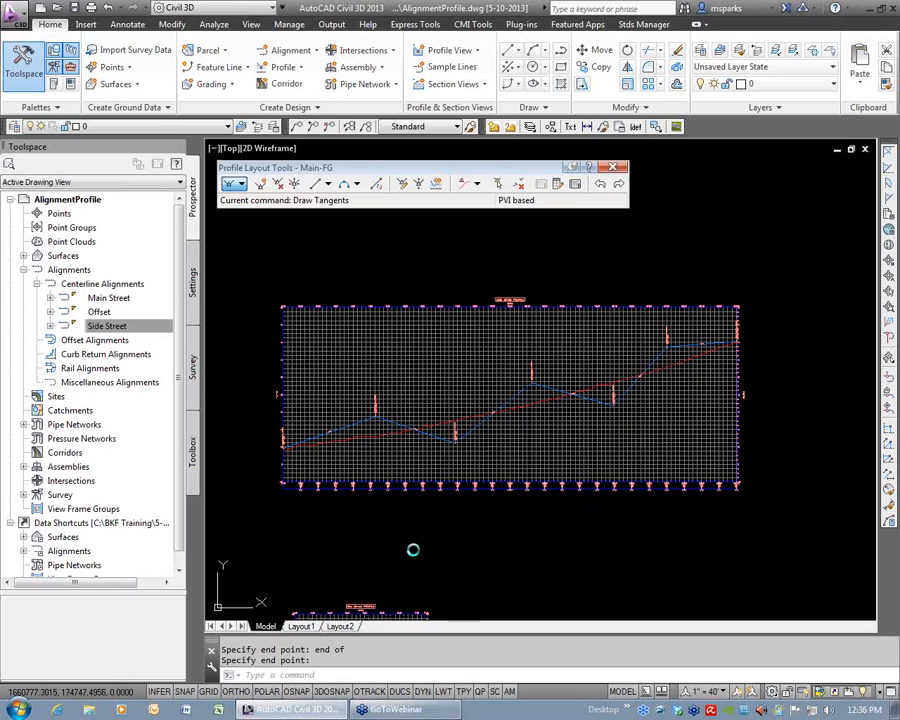
{"action": "middle_click_drag", "start_coordinate": [410, 536], "coordinate": [470, 535]}
{"action": "scroll", "coordinate": [376, 451], "scroll_direction": "up", "scroll_amount": 5}
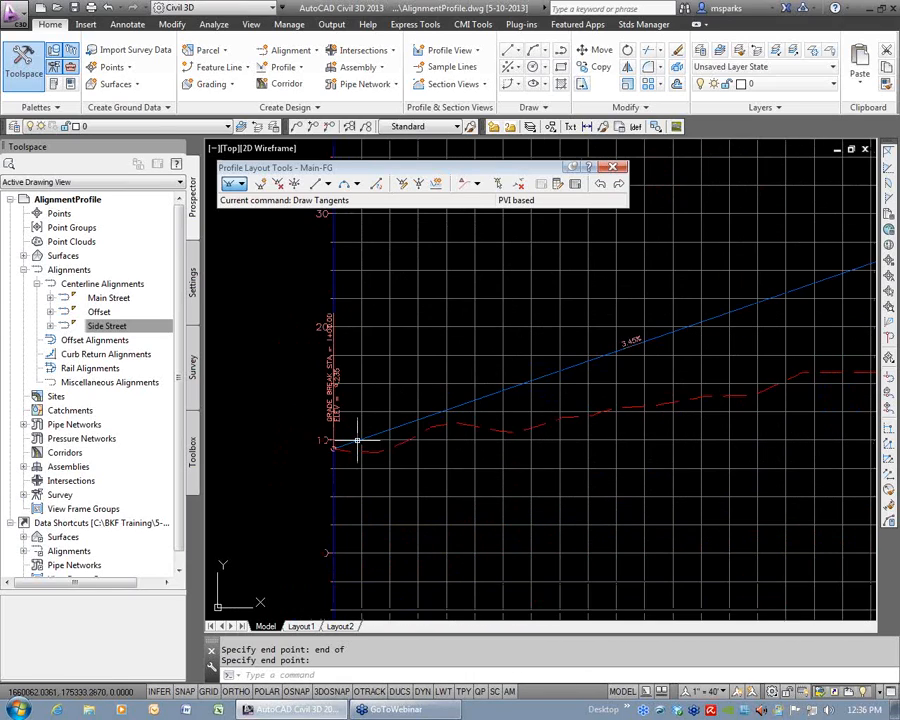
{"action": "middle_click_drag", "start_coordinate": [697, 326], "coordinate": [609, 379]}
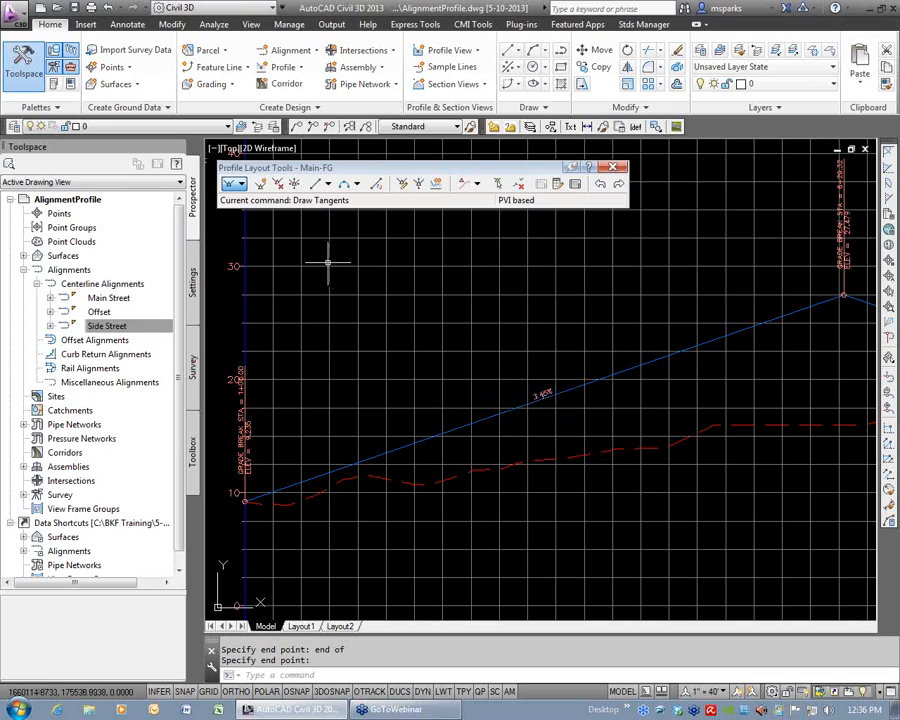
Insert a PVI on the existing ground line at about station 3+70, elevation 13.08, and delete it again.
{"action": "left_click", "coordinate": [259, 186]}
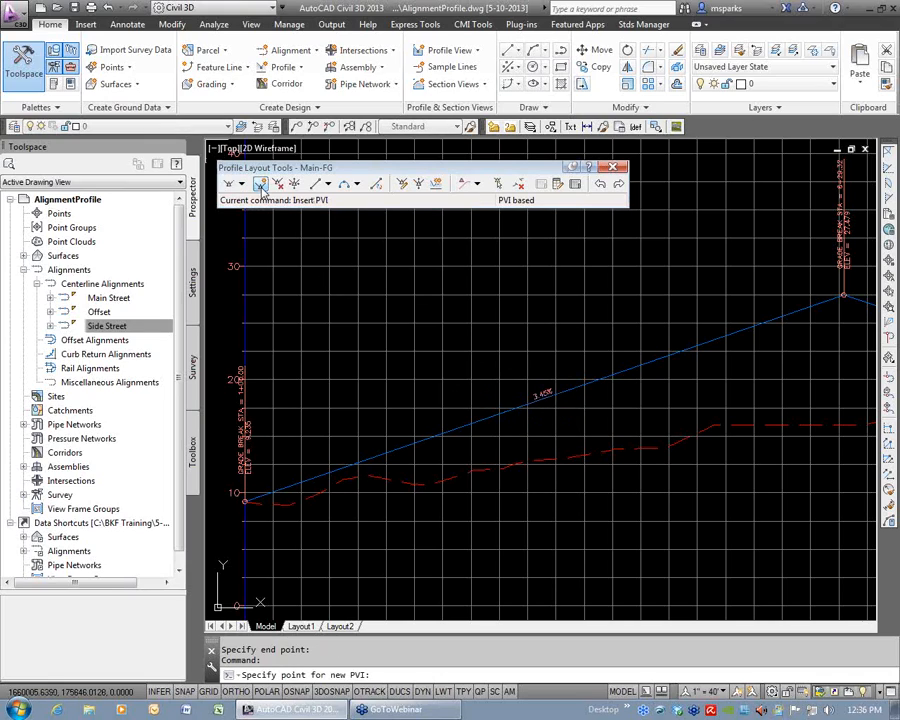
{"action": "left_click", "coordinate": [550, 459]}
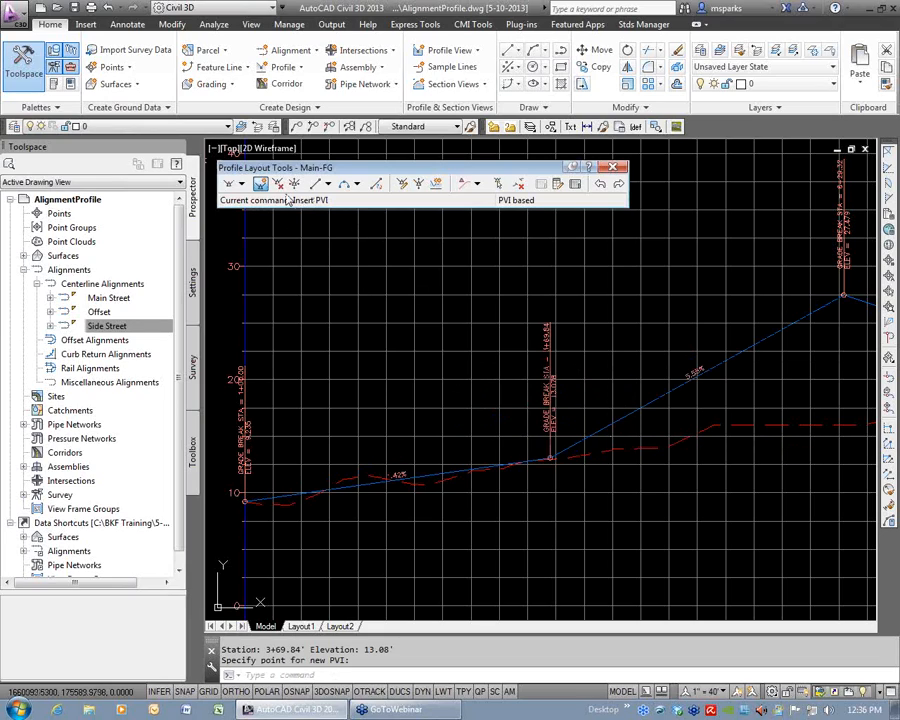
{"action": "left_click", "coordinate": [277, 184]}
{"action": "left_click", "coordinate": [548, 457]}
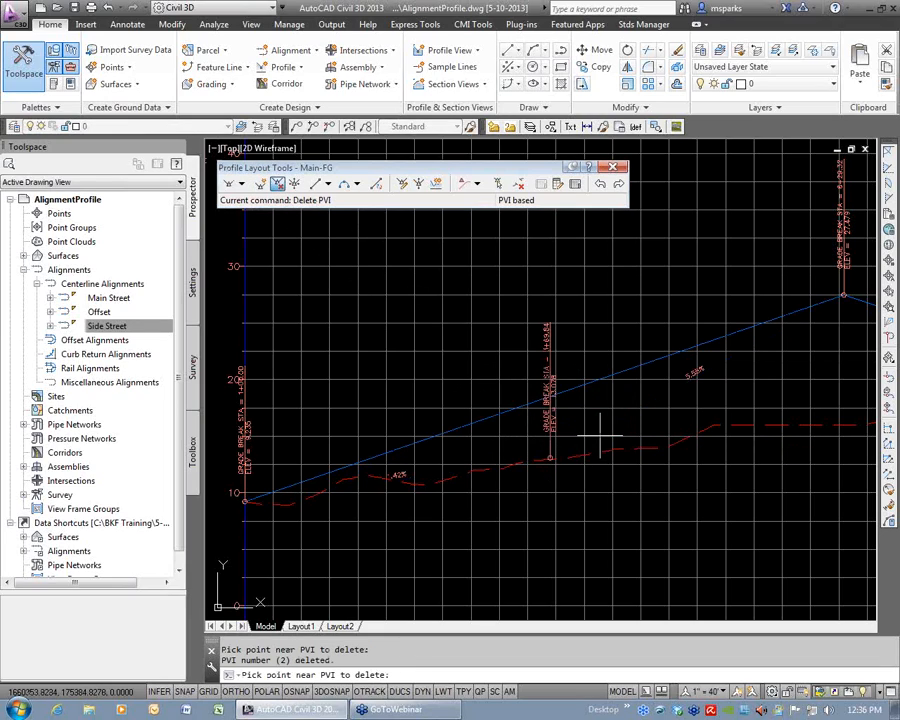
Move the first crest PVI of Main-FG down and back toward the existing ground line, to elevation about 21.88.
{"action": "scroll", "coordinate": [679, 338], "scroll_direction": "down", "scroll_amount": 2}
{"action": "middle_click_drag", "start_coordinate": [724, 347], "coordinate": [455, 396]}
{"action": "scroll", "coordinate": [514, 372], "scroll_direction": "up", "scroll_amount": 6}
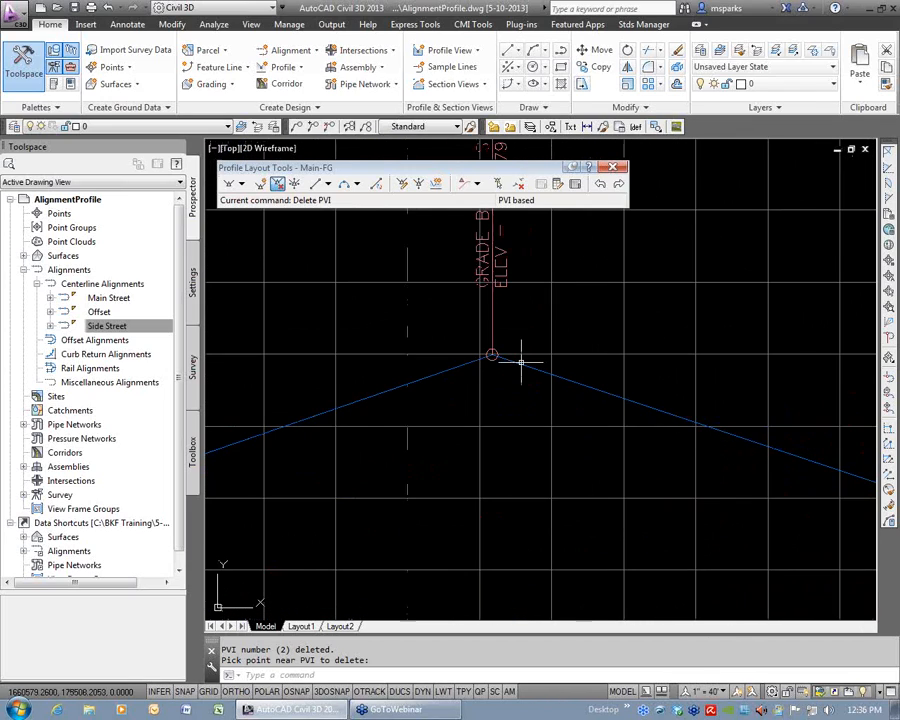
{"action": "left_click", "coordinate": [437, 376]}
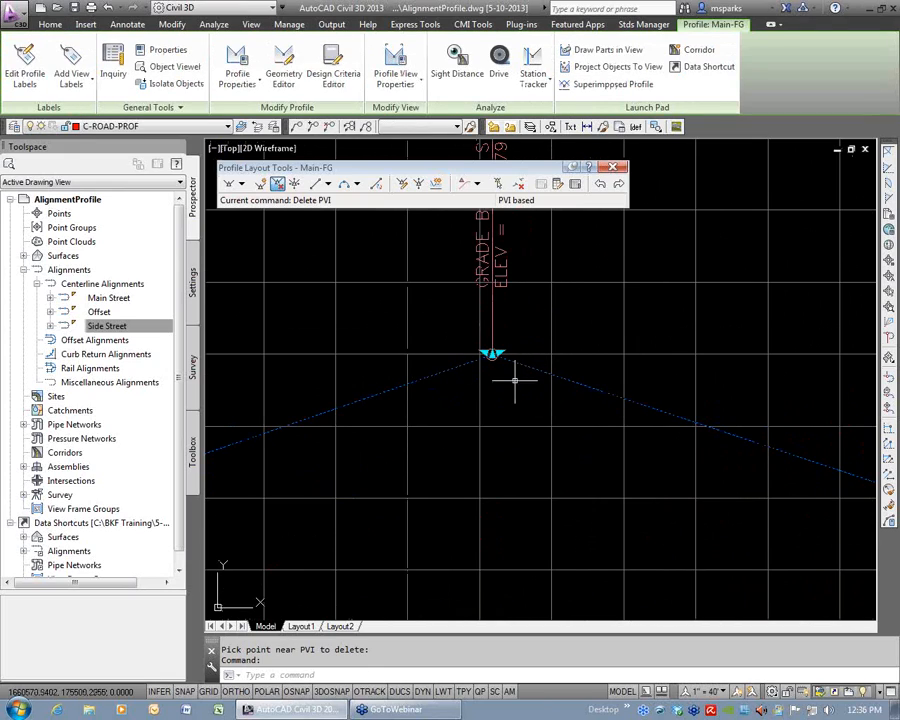
{"action": "scroll", "coordinate": [605, 405], "scroll_direction": "down", "scroll_amount": 2}
{"action": "middle_click_drag", "start_coordinate": [598, 444], "coordinate": [679, 356]}
{"action": "scroll", "coordinate": [635, 319], "scroll_direction": "up", "scroll_amount": 2}
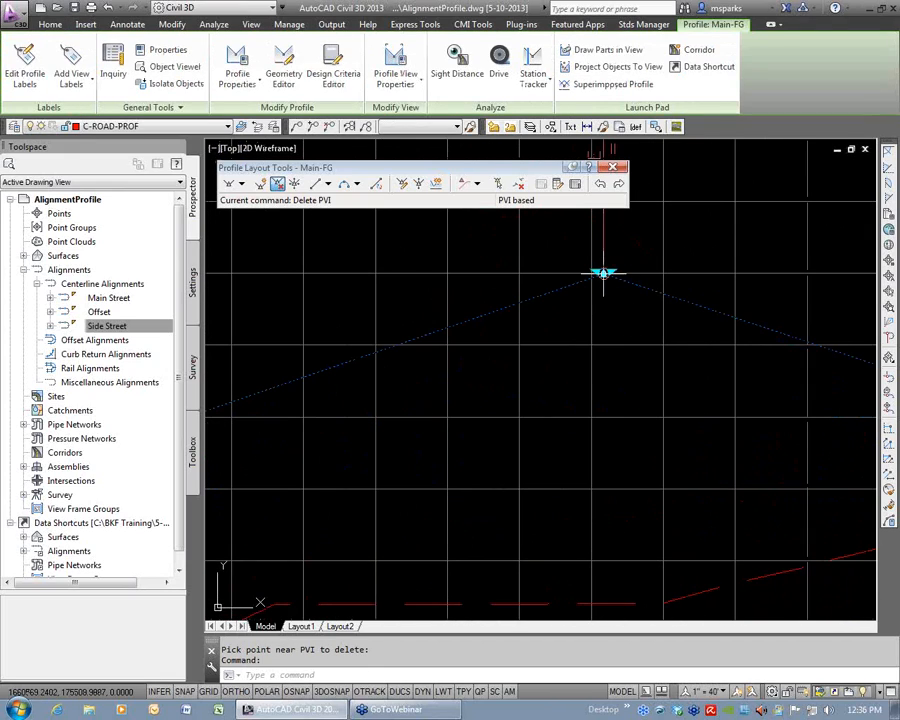
{"action": "left_click", "coordinate": [603, 273]}
{"action": "left_click", "coordinate": [519, 435]}
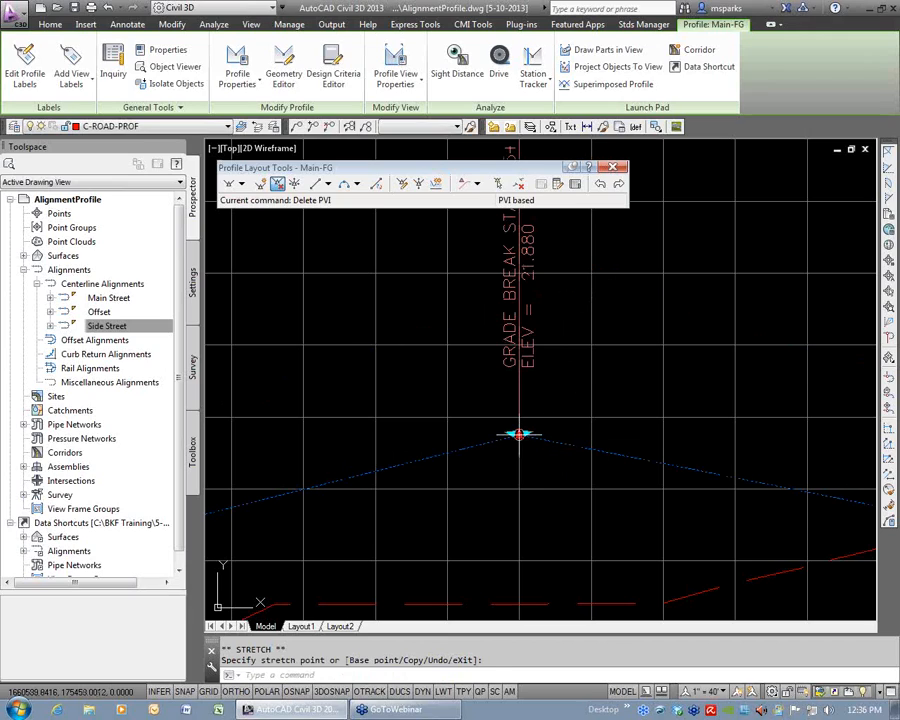
Slide the crest PVI along its tangent grades to about station 5+74.67, elevation 22.17, and deselect the profile.
{"action": "left_click", "coordinate": [630, 375]}
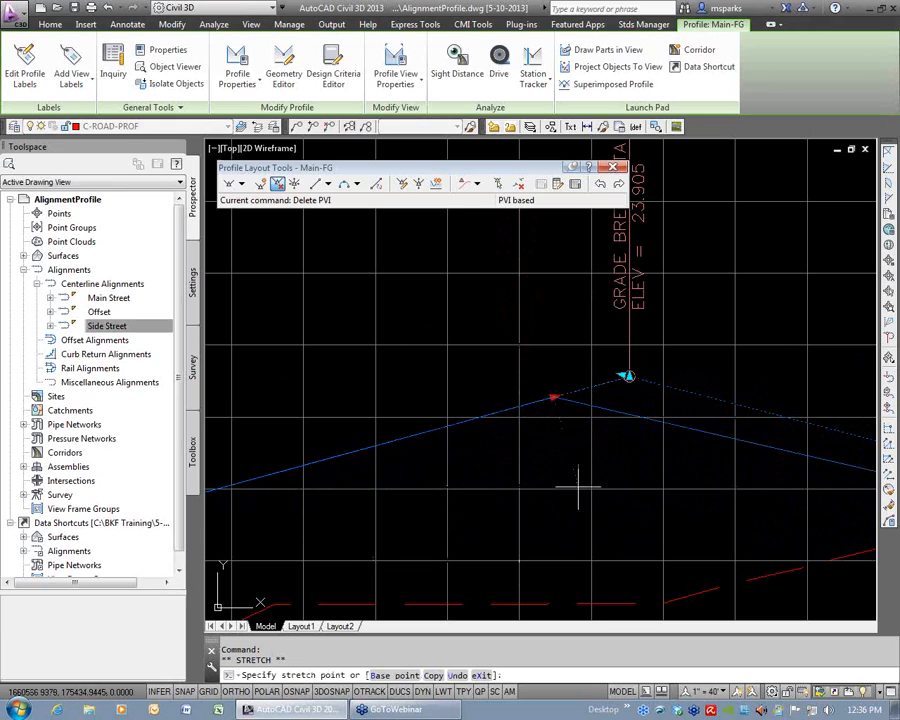
{"action": "left_click", "coordinate": [466, 492]}
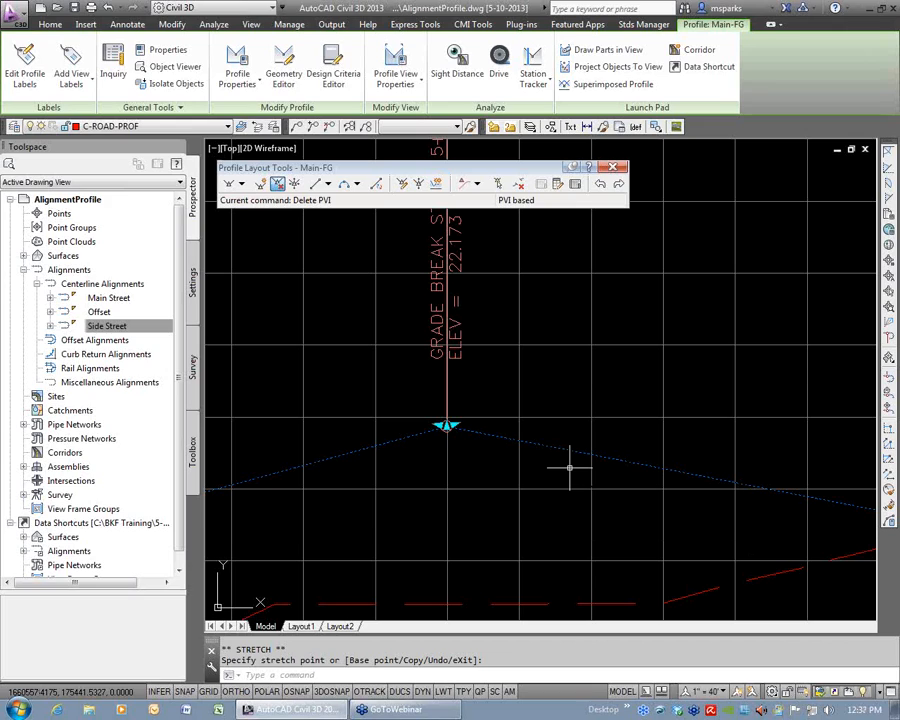
{"action": "scroll", "coordinate": [569, 467], "scroll_direction": "down", "scroll_amount": 6}
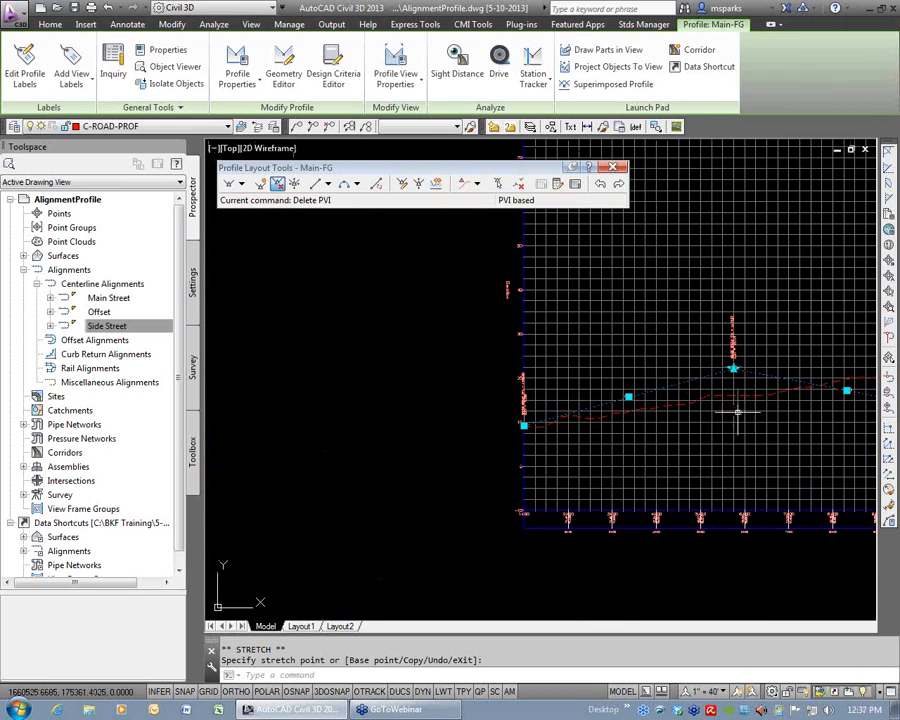
{"action": "key", "text": "Escape"}
{"action": "middle_click_drag", "start_coordinate": [741, 405], "coordinate": [677, 410]}
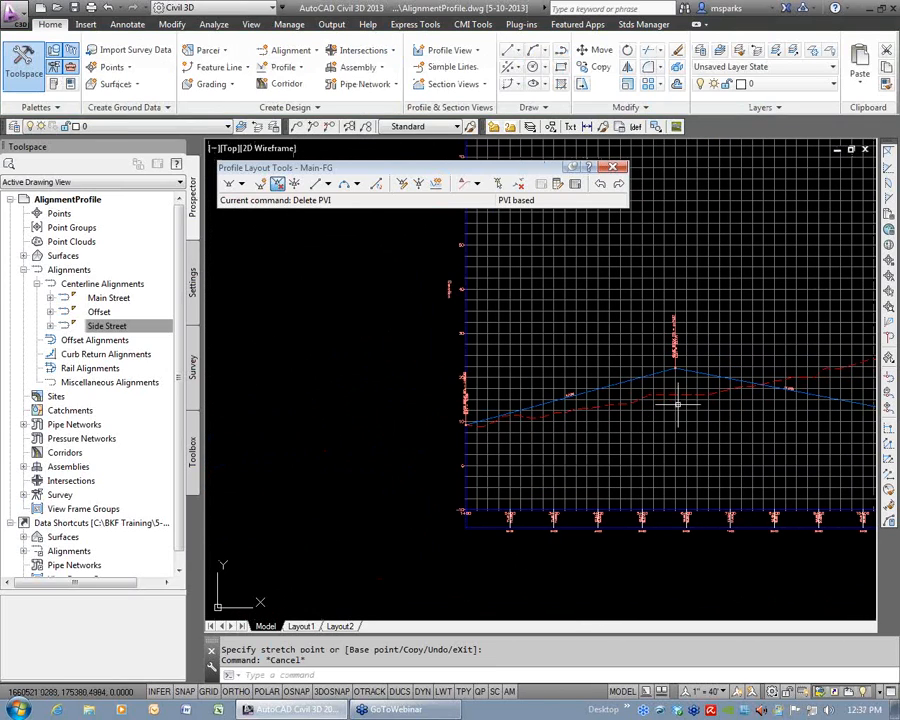
Set the station of PVI 2 to 5+75 in the Main-FG profile entities table.
{"action": "left_click_drag", "start_coordinate": [543, 170], "coordinate": [547, 157]}
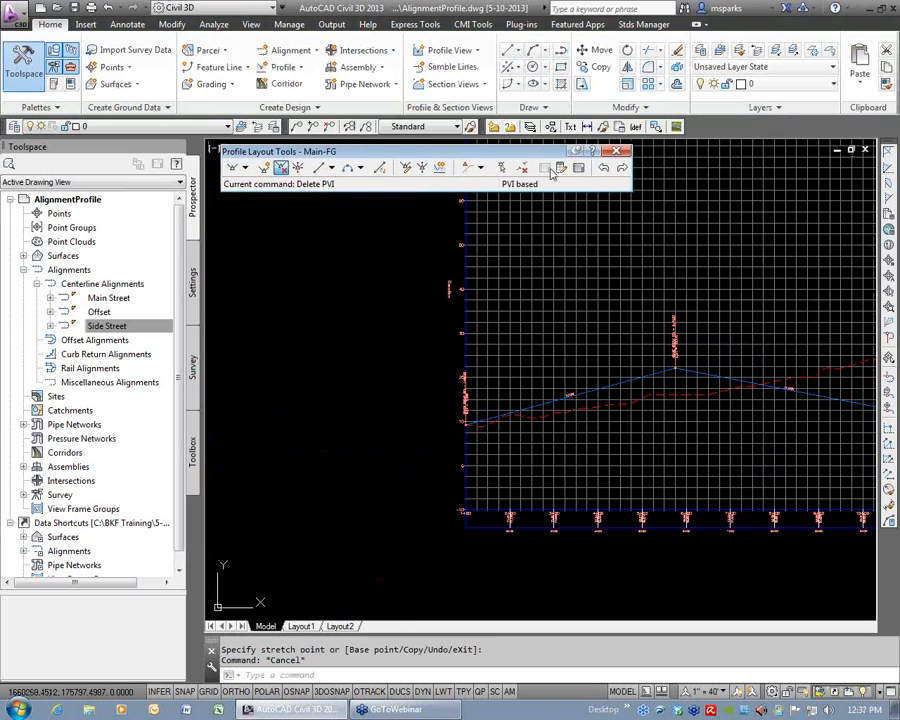
{"action": "scroll", "coordinate": [680, 360], "scroll_direction": "up", "scroll_amount": 6}
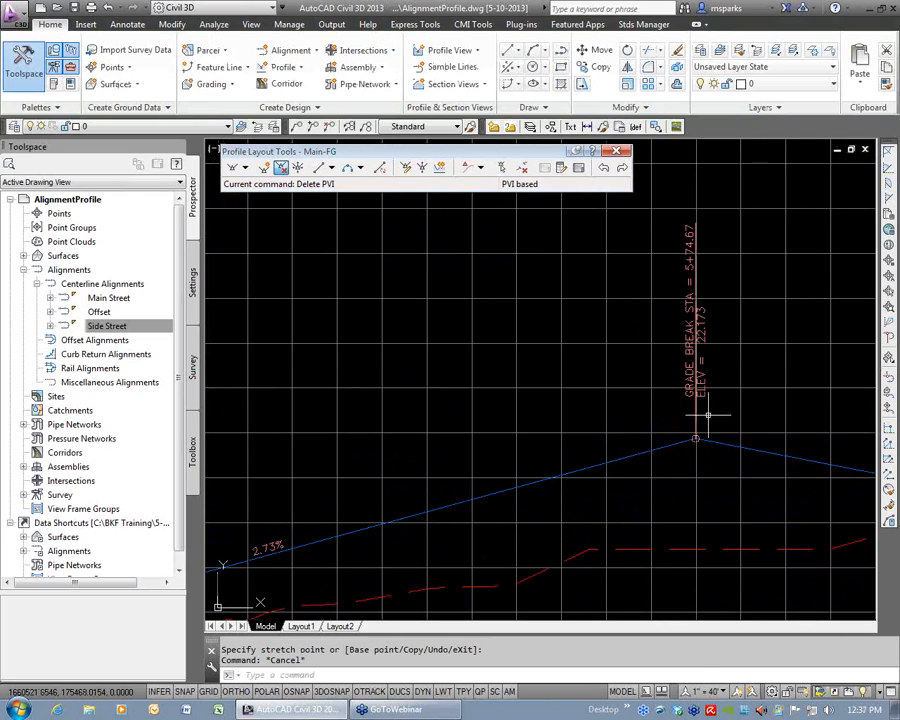
{"action": "scroll", "coordinate": [692, 254], "scroll_direction": "up", "scroll_amount": 2}
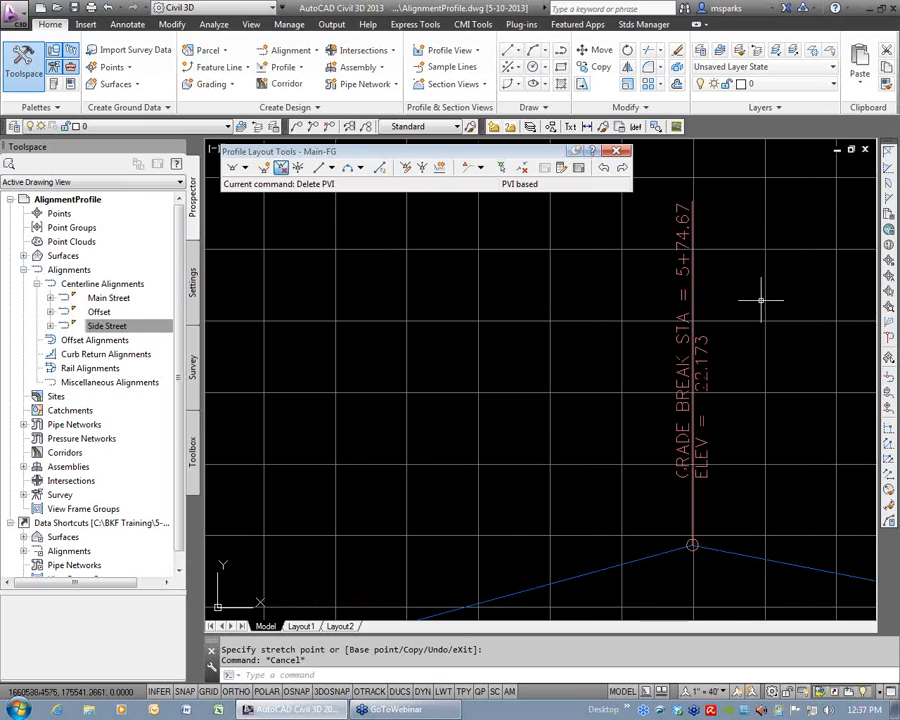
{"action": "scroll", "coordinate": [745, 301], "scroll_direction": "down", "scroll_amount": 2}
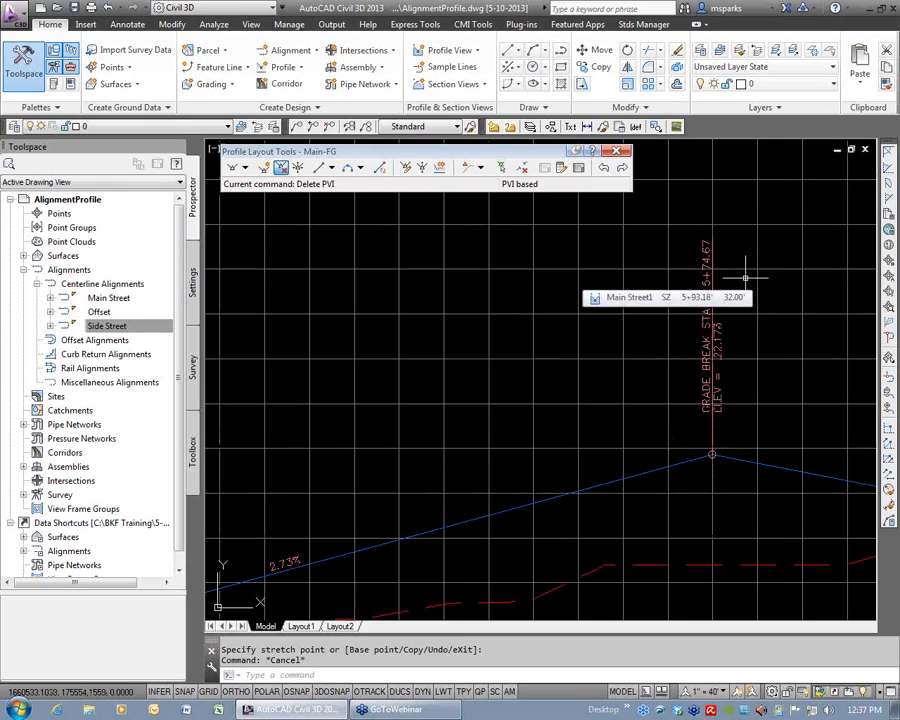
{"action": "left_click", "coordinate": [579, 169]}
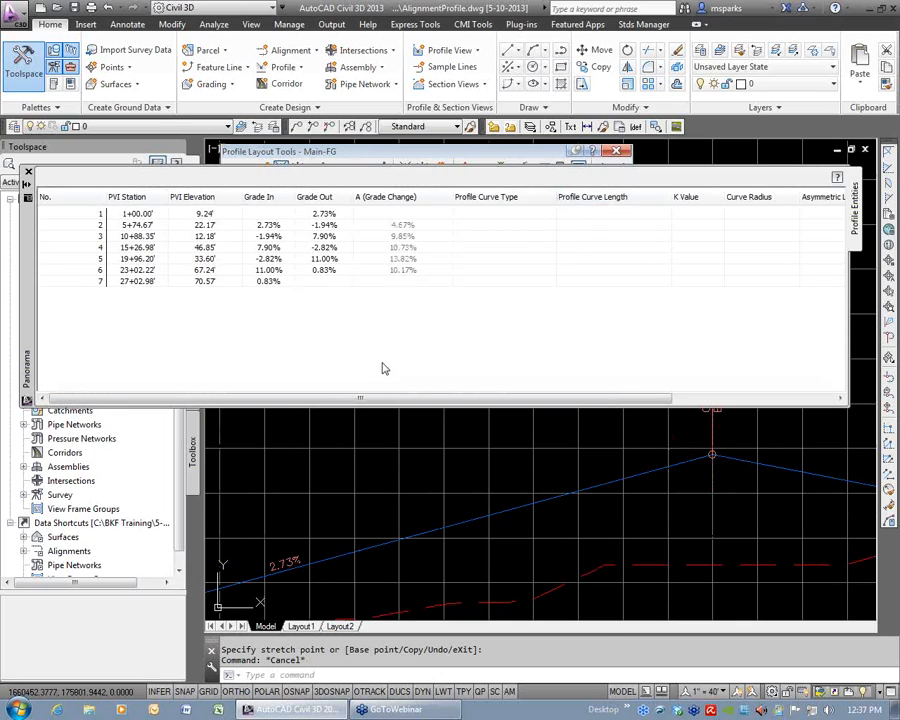
{"action": "double_click", "coordinate": [147, 226]}
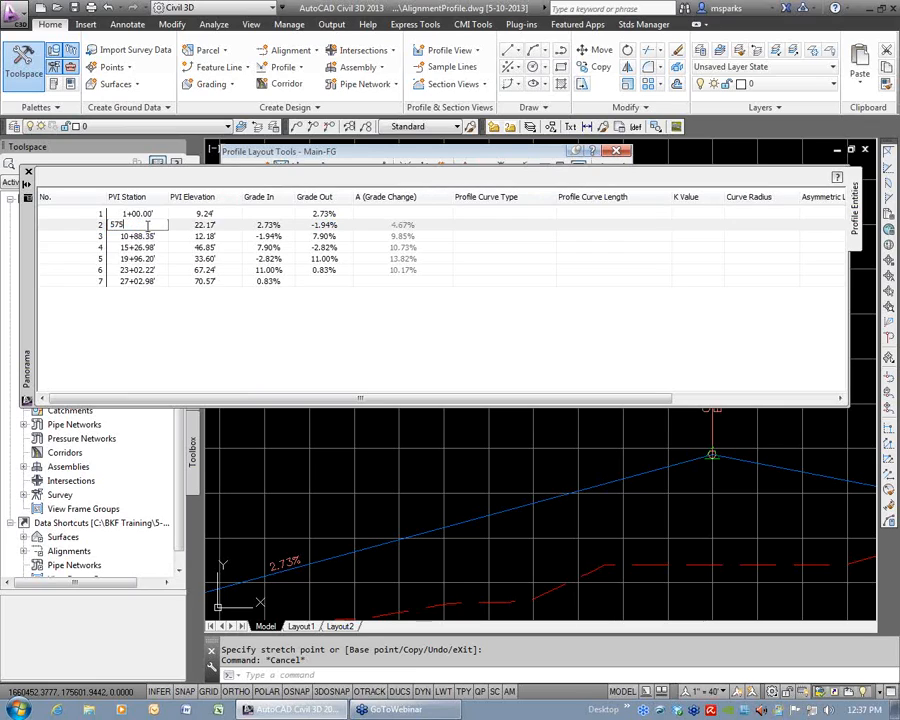
{"action": "type", "text": "575"}
{"action": "key", "text": "Return"}
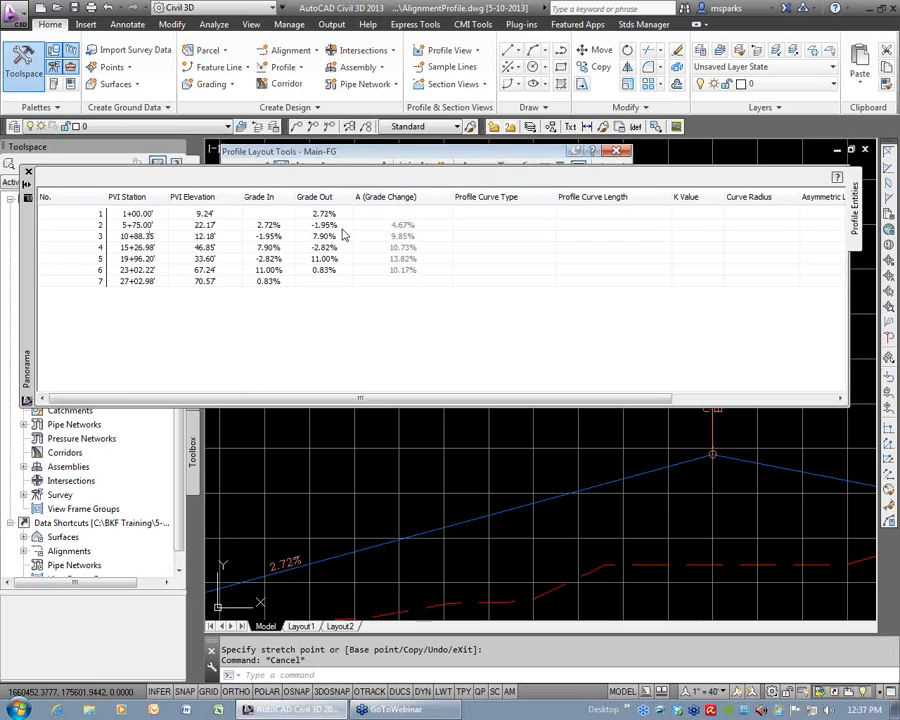
Set the Grade Out of PVI 1 to 2% and close the profile entities table.
{"action": "left_click_drag", "start_coordinate": [27, 229], "coordinate": [38, 285]}
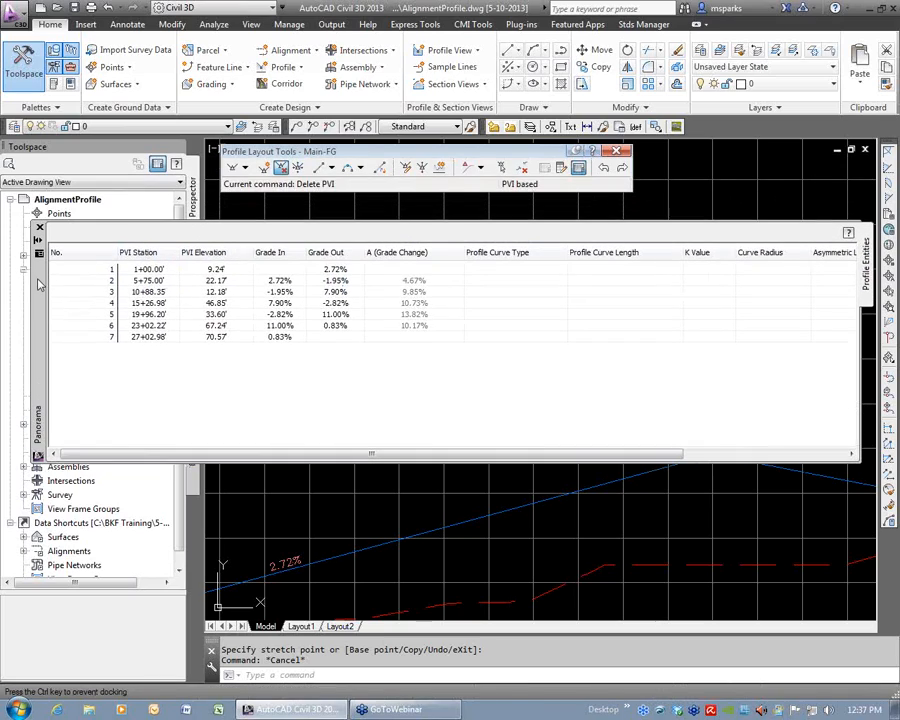
{"action": "double_click", "coordinate": [345, 271]}
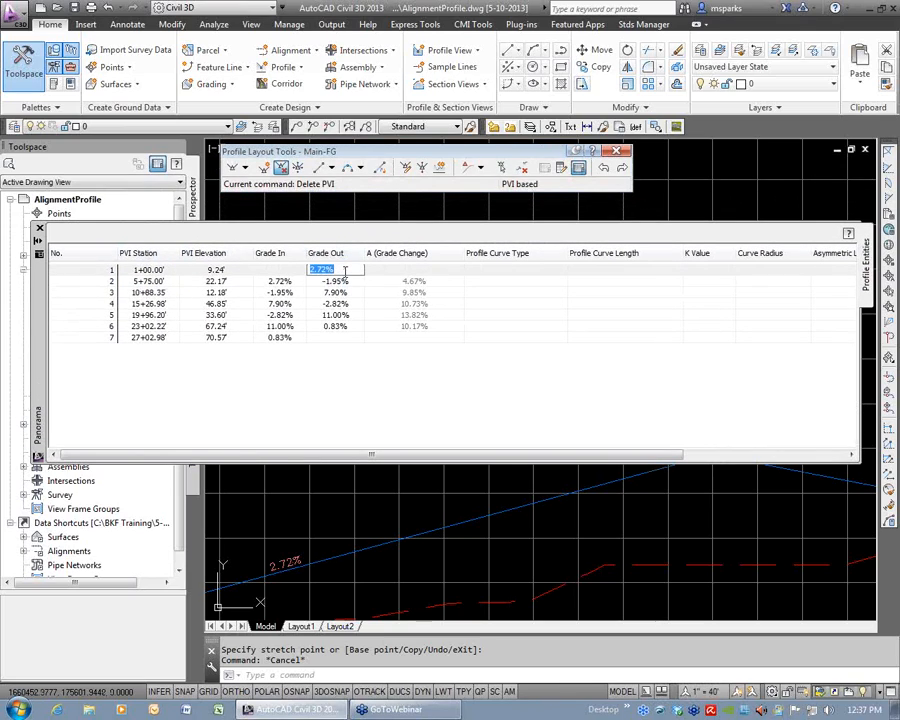
{"action": "type", "text": "2"}
{"action": "key", "text": "Return"}
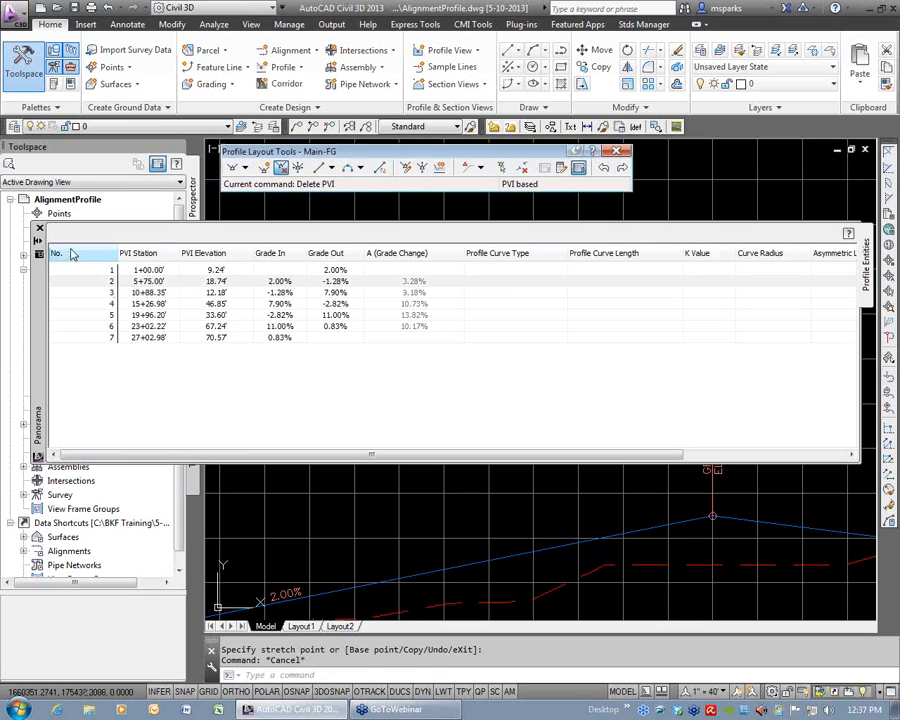
{"action": "left_click", "coordinate": [39, 230]}
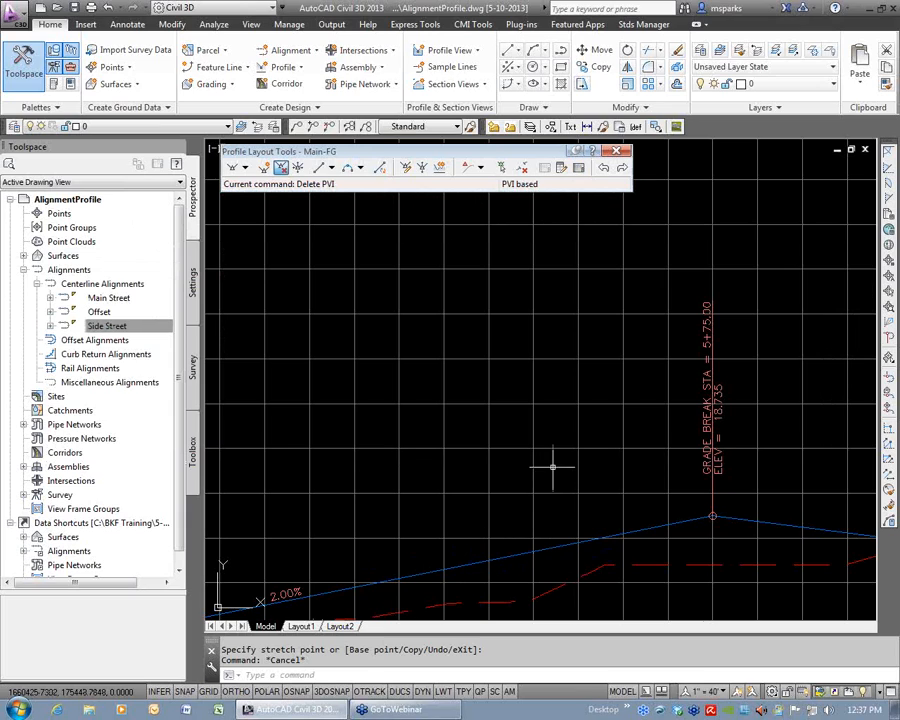
Turn on Dynamic Input for the grip editing of the Main-FG profile.
{"action": "scroll", "coordinate": [571, 462], "scroll_direction": "down", "scroll_amount": 5}
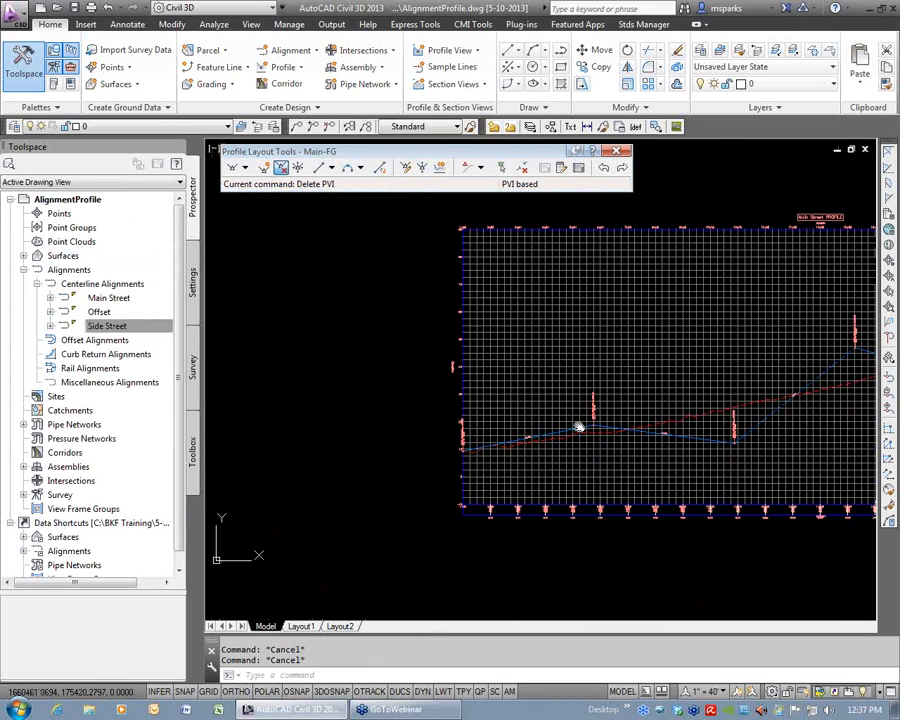
{"action": "scroll", "coordinate": [571, 440], "scroll_direction": "up", "scroll_amount": 6}
{"action": "scroll", "coordinate": [647, 372], "scroll_direction": "down", "scroll_amount": 2}
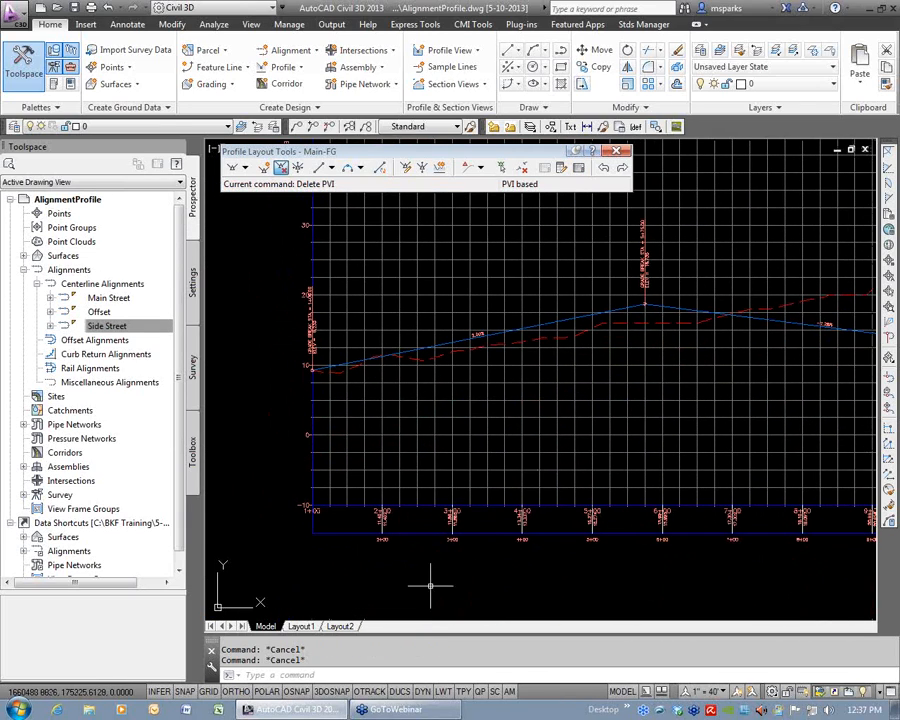
{"action": "left_click", "coordinate": [424, 692]}
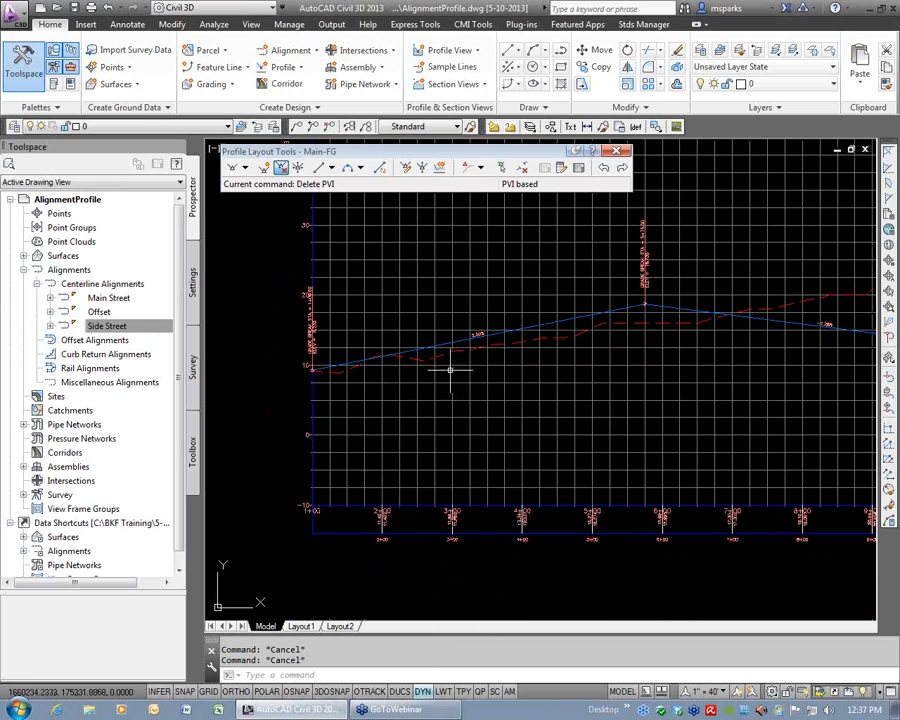
Select the Main-FG profile and examine the dynamic station and elevation dimensions at its first two intermediate PVI grips.
{"action": "left_click", "coordinate": [458, 342]}
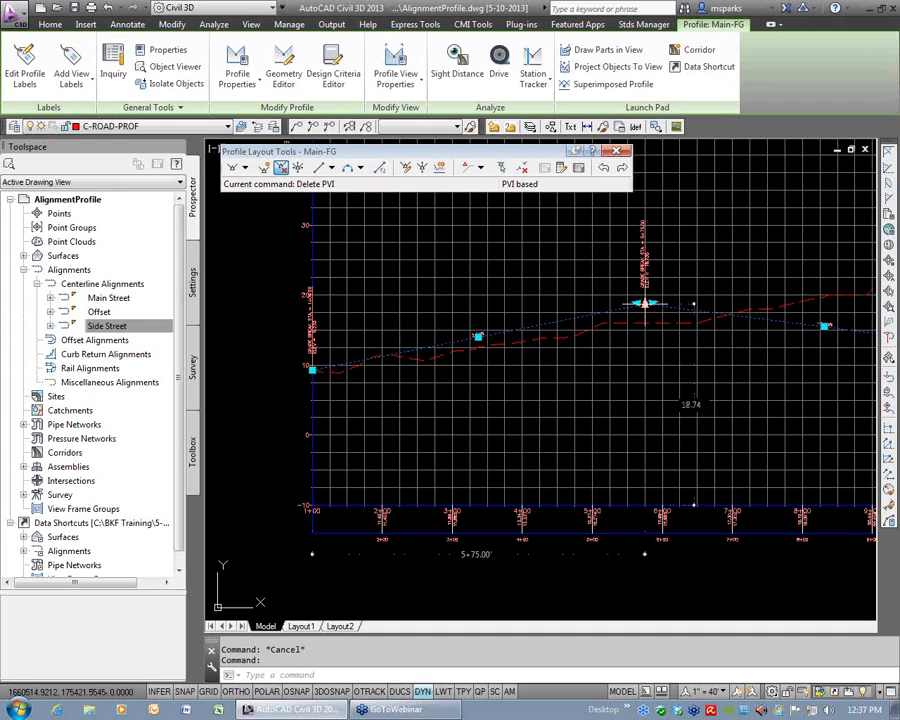
{"action": "scroll", "coordinate": [645, 303], "scroll_direction": "down", "scroll_amount": 3}
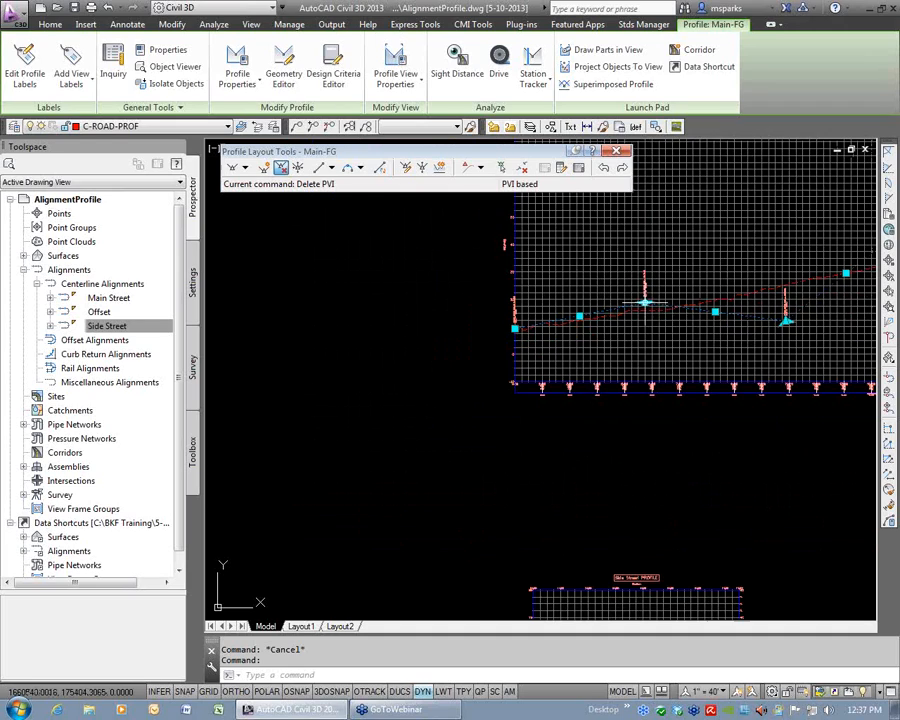
{"action": "scroll", "coordinate": [569, 345], "scroll_direction": "up", "scroll_amount": 6}
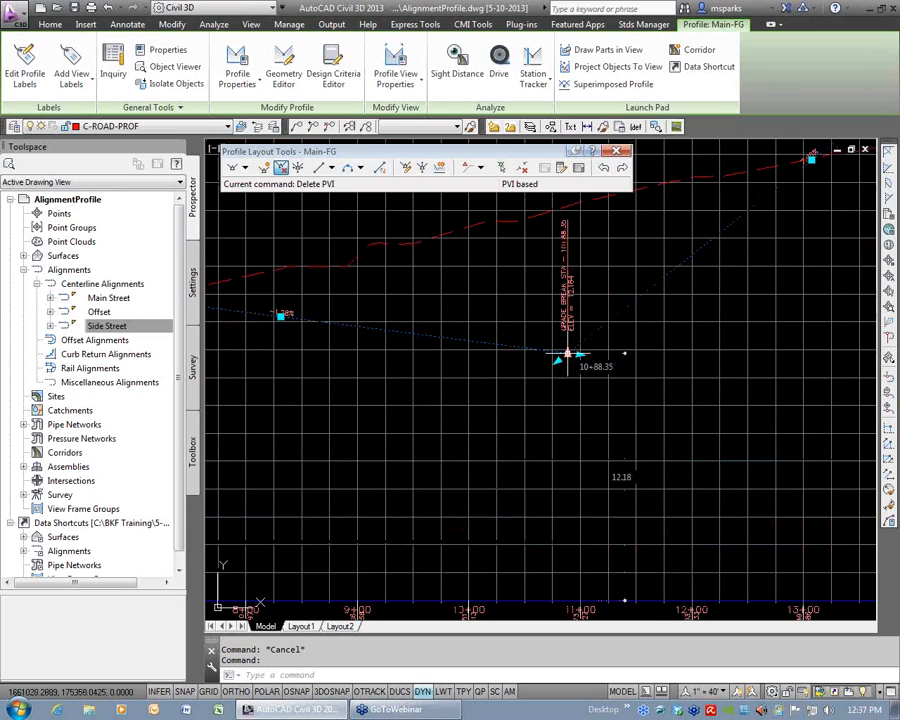
{"action": "scroll", "coordinate": [567, 355], "scroll_direction": "down", "scroll_amount": 4}
{"action": "scroll", "coordinate": [524, 304], "scroll_direction": "up", "scroll_amount": 5}
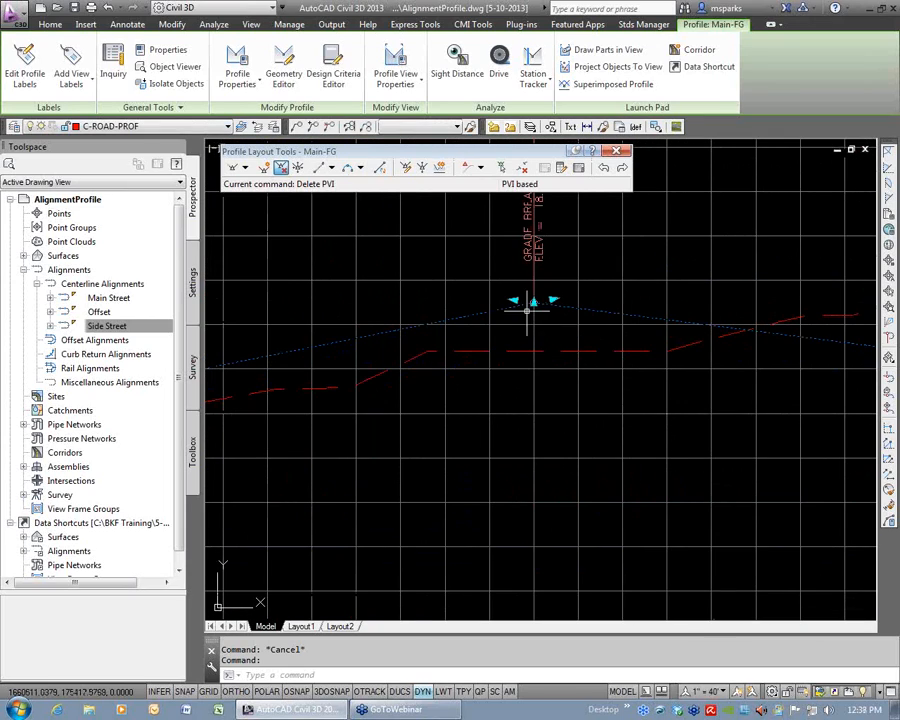
{"action": "scroll", "coordinate": [604, 302], "scroll_direction": "down", "scroll_amount": 2}
{"action": "middle_click_drag", "start_coordinate": [525, 350], "coordinate": [606, 338]}
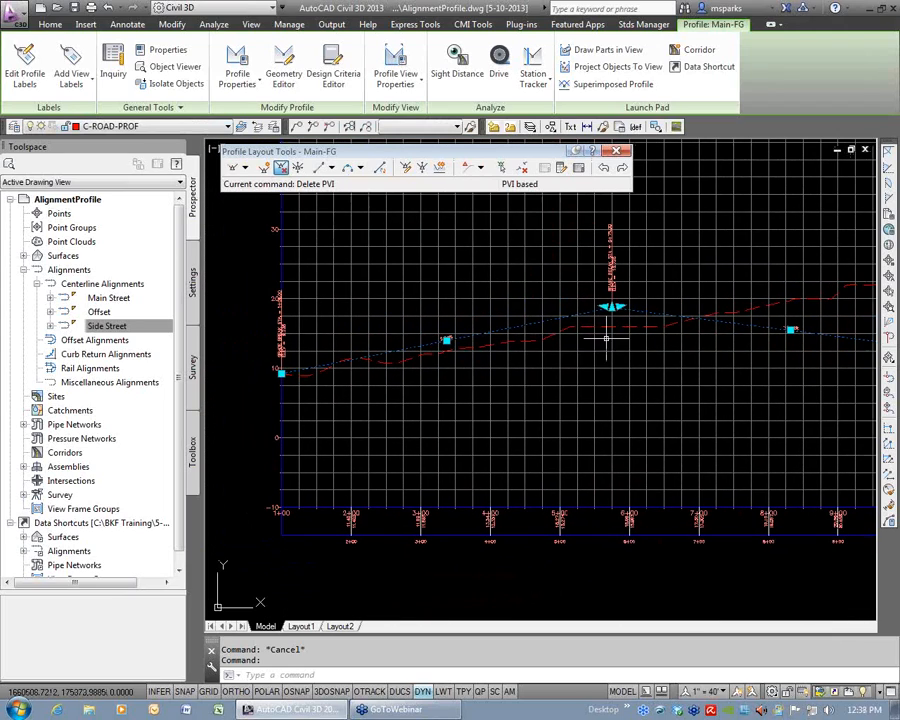
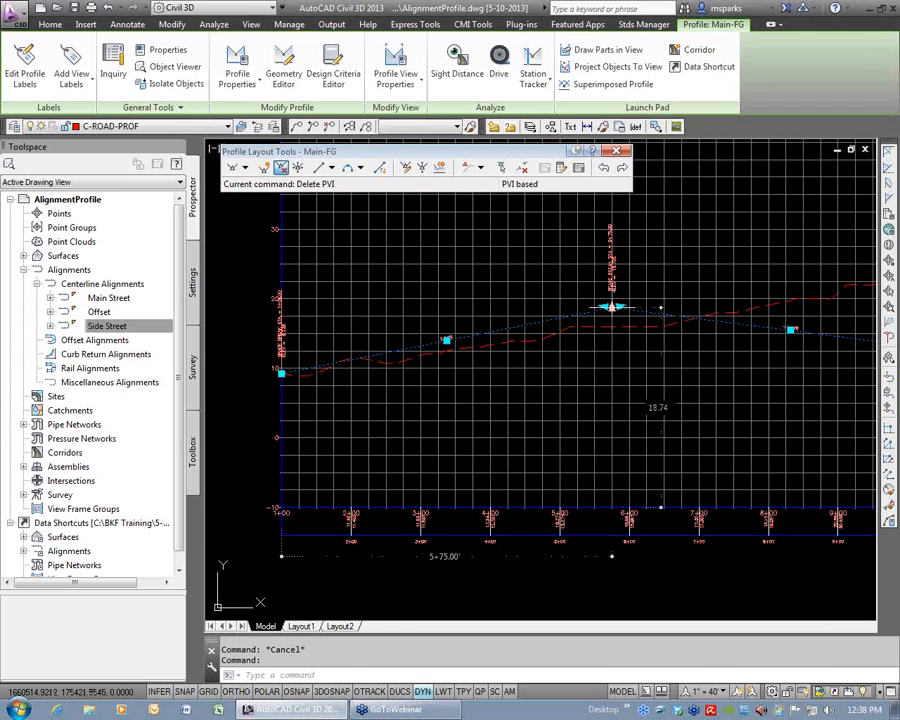
Raise the Main-FG PVI at station 5+75 to an elevation of 20 by grip editing.
{"action": "left_click", "coordinate": [612, 307]}
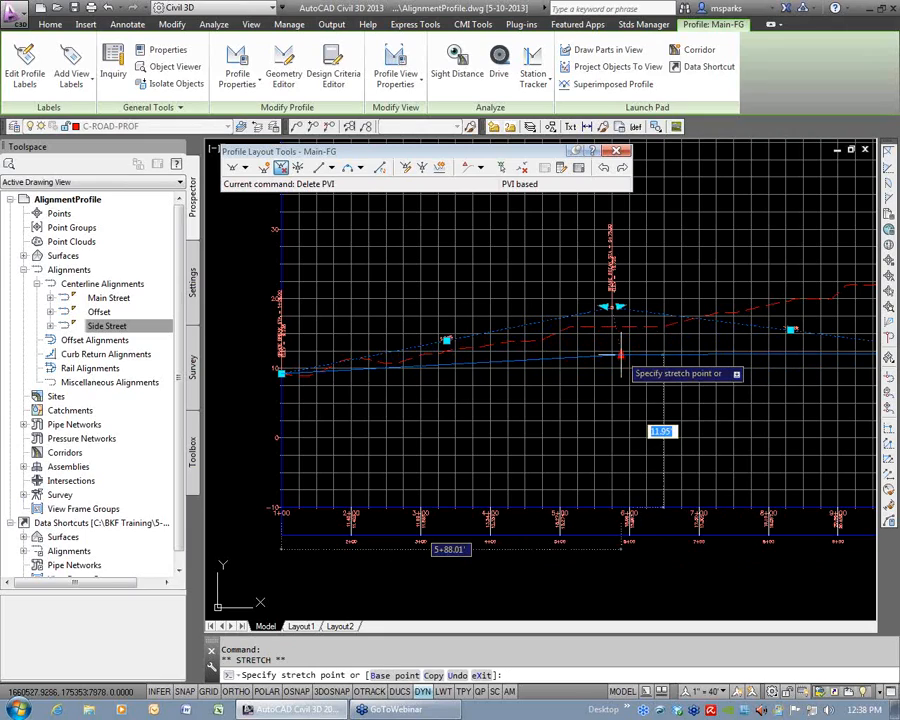
{"action": "key", "text": "Tab"}
{"action": "type", "text": "20"}
{"action": "key", "text": "Return"}
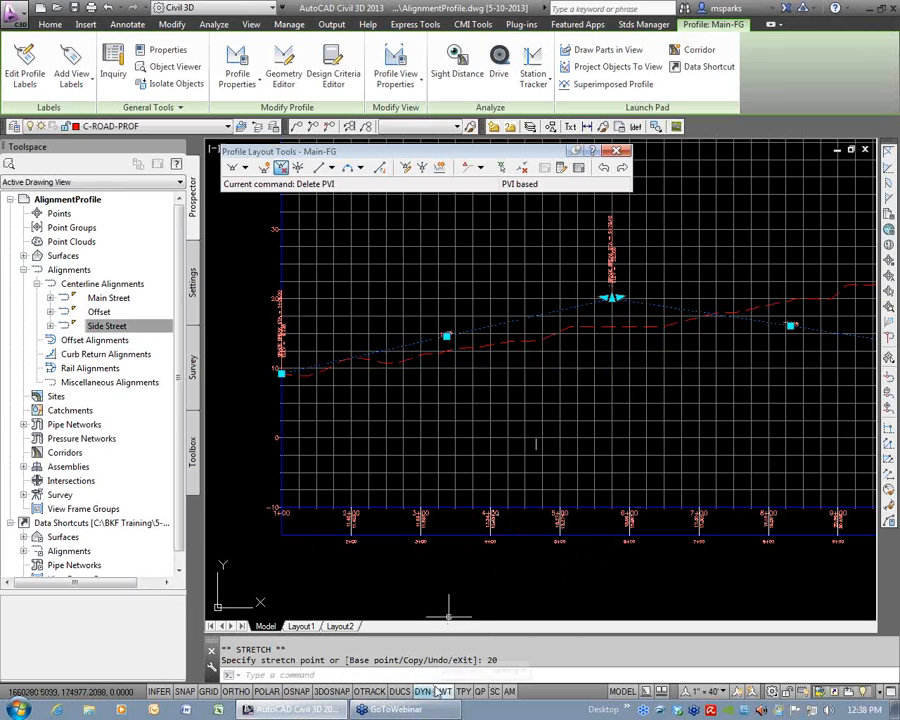
{"action": "left_click", "coordinate": [612, 297]}
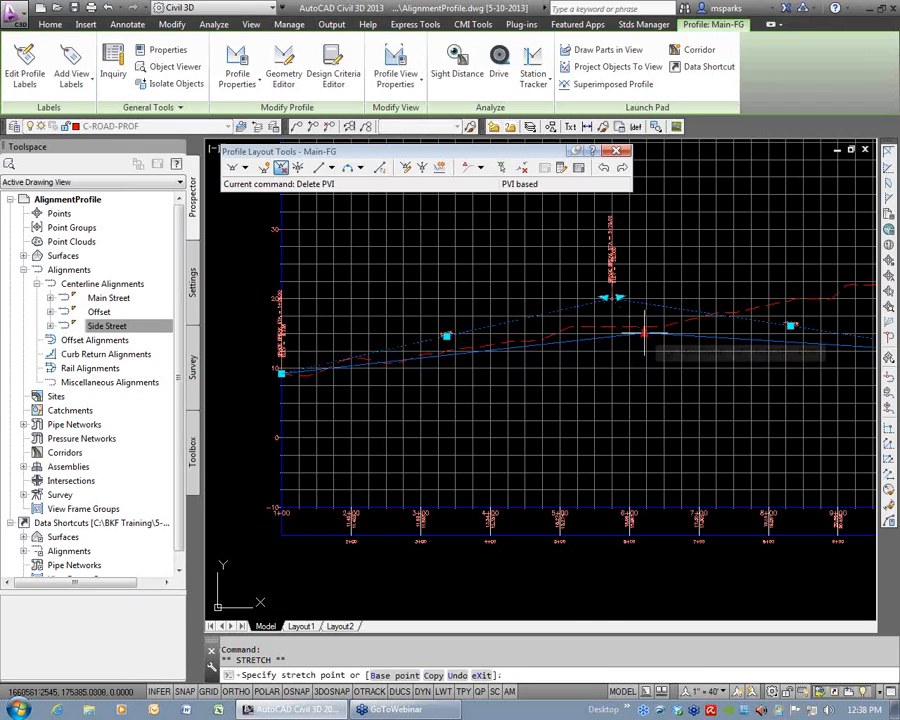
{"action": "key", "text": "Escape"}
{"action": "key", "text": "Escape"}
{"action": "key", "text": "Escape"}
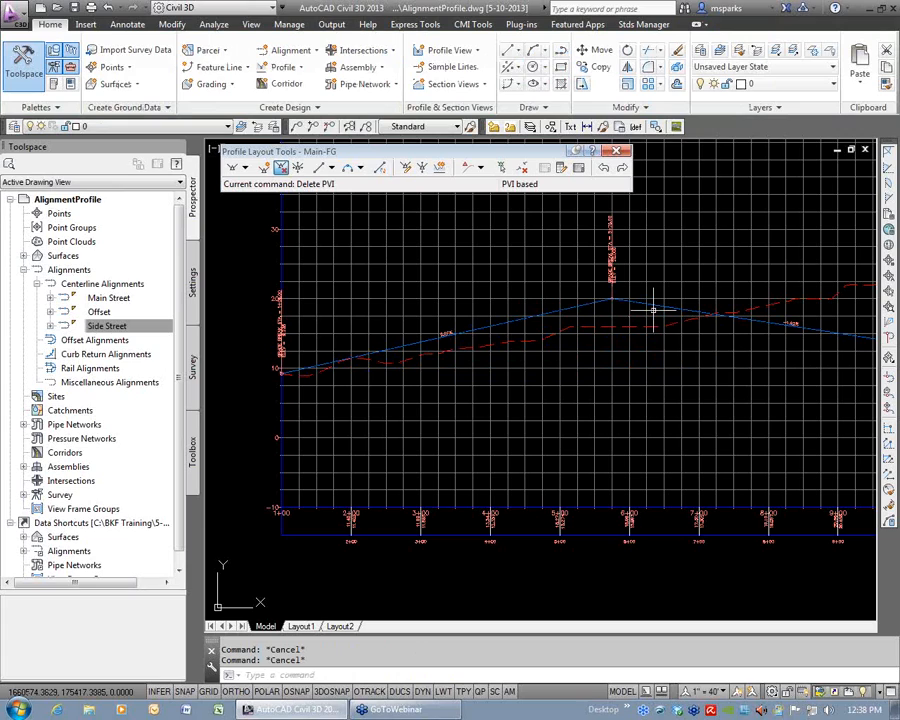
Add a PVI-based free vertical parabola with a 200 ft curve length at the second intermediate PVI of Main-FG, the first sag.
{"action": "scroll", "coordinate": [628, 325], "scroll_direction": "down", "scroll_amount": 5}
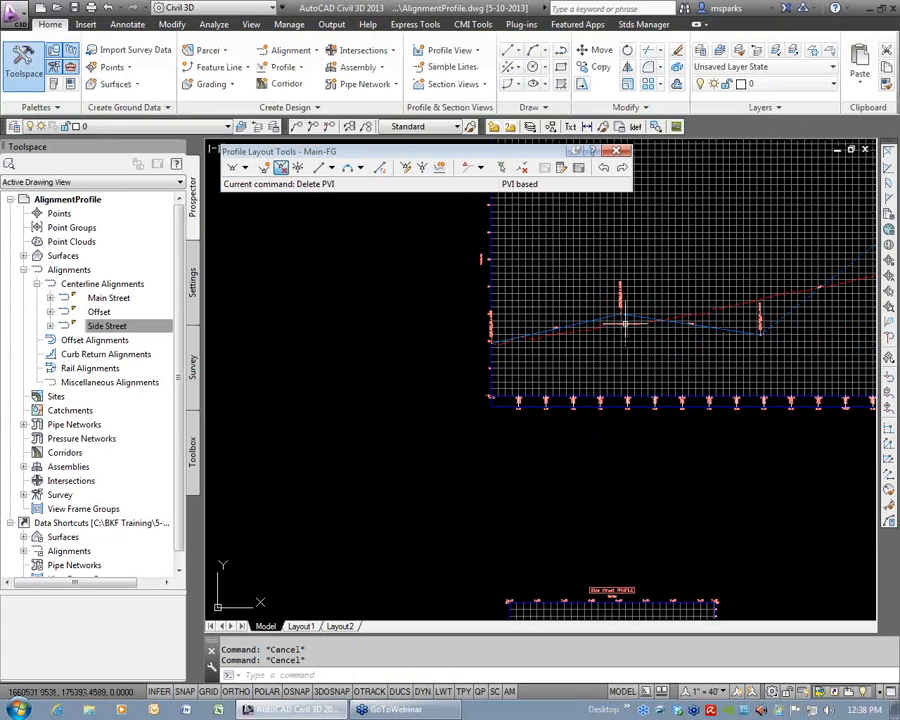
{"action": "scroll", "coordinate": [449, 377], "scroll_direction": "up", "scroll_amount": 3}
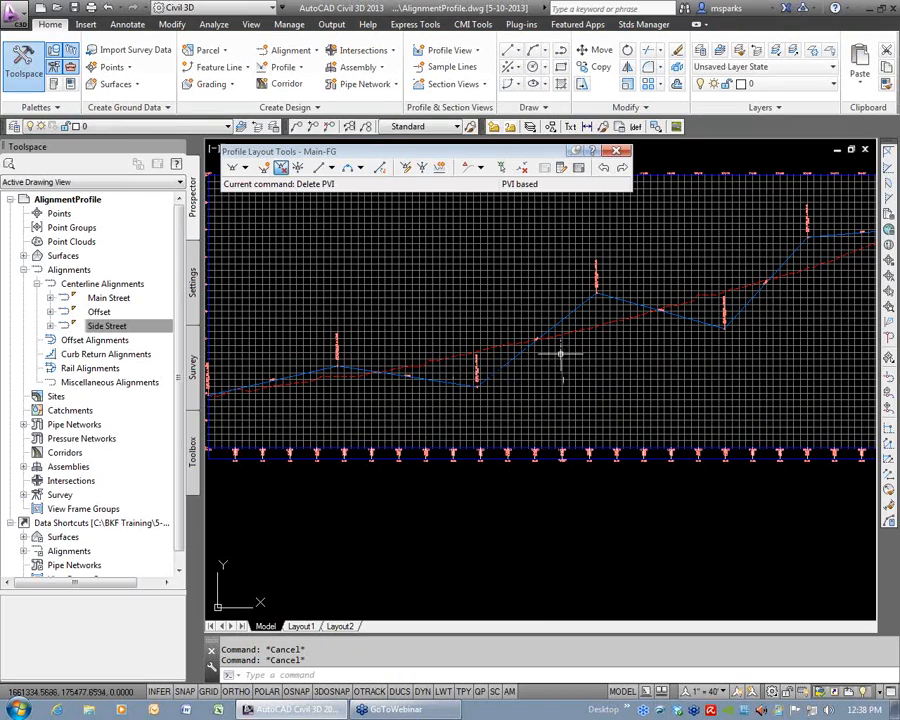
{"action": "left_click", "coordinate": [361, 168]}
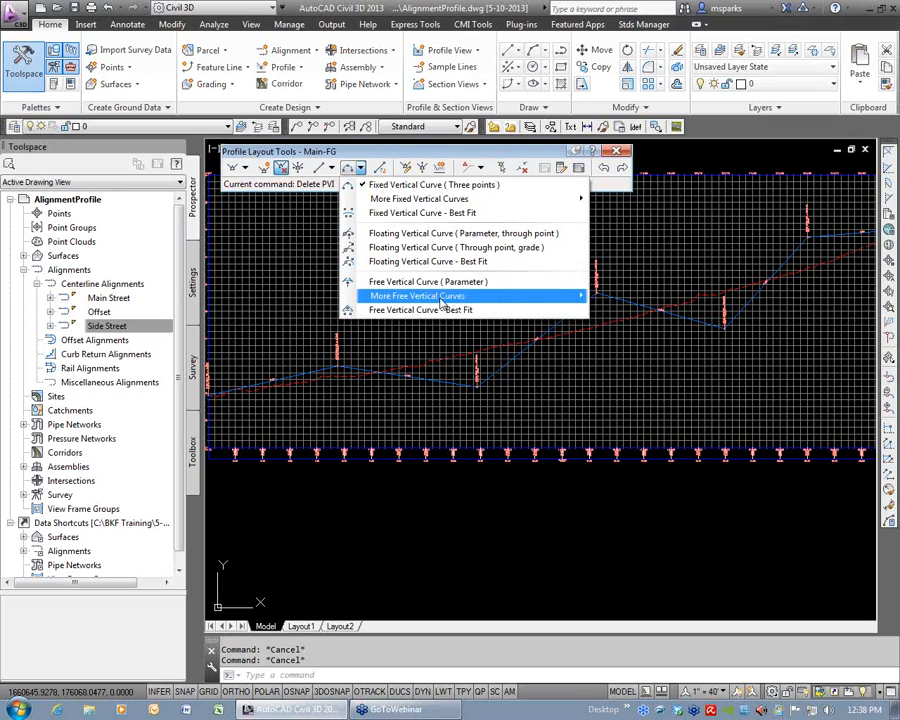
{"action": "mouse_move", "coordinate": [440, 303]}
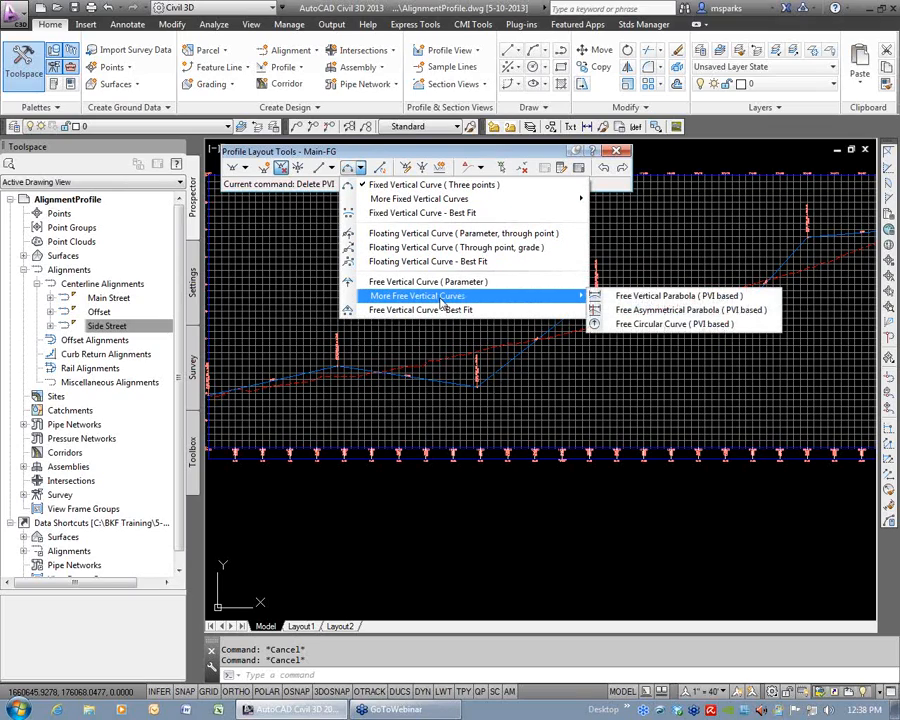
{"action": "left_click", "coordinate": [686, 297]}
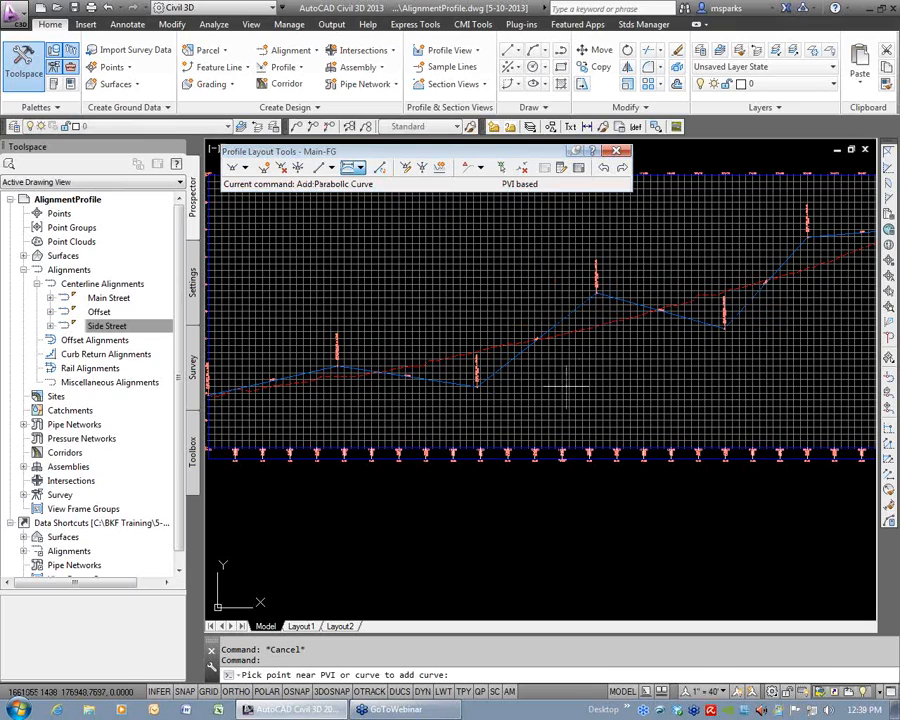
{"action": "left_click", "coordinate": [480, 395]}
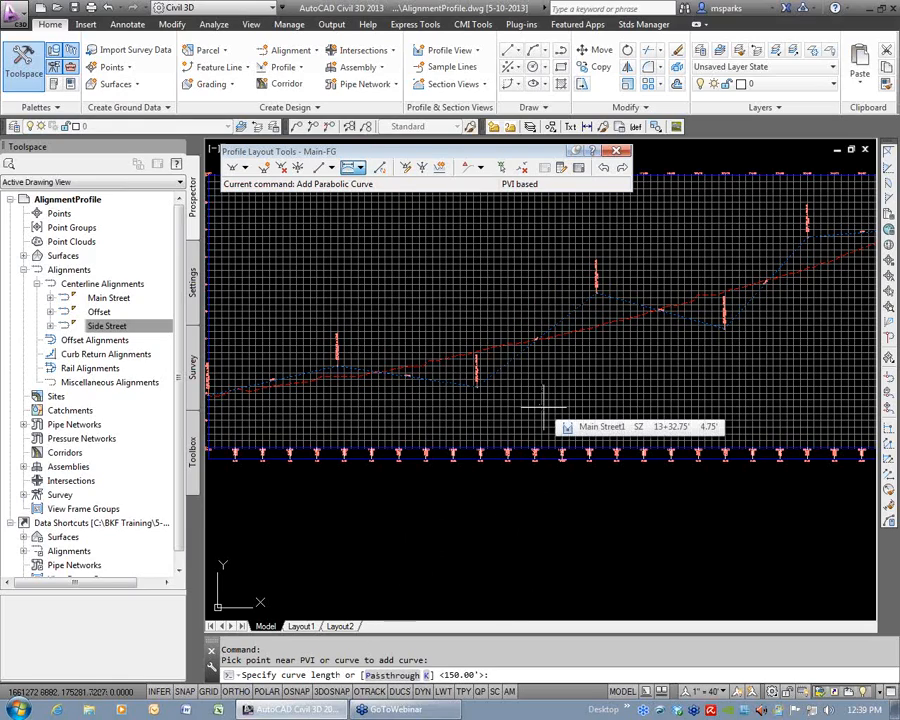
{"action": "type", "text": "200"}
{"action": "key", "text": "Return"}
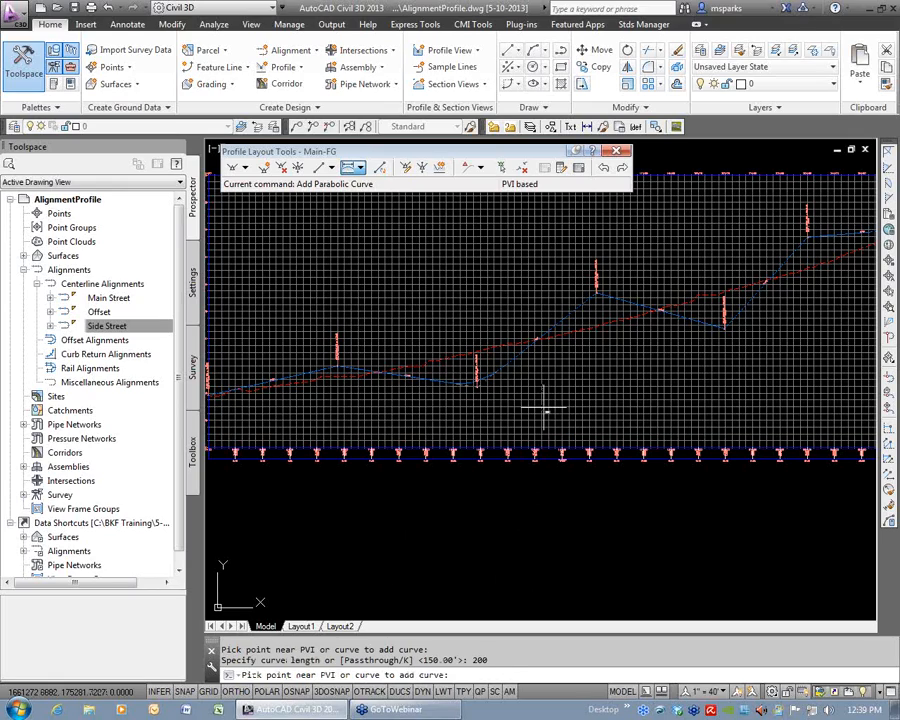
Add 200 ft parabolic curves at the third and fourth intermediate PVIs of Main-FG, the next crest and sag.
{"action": "left_click", "coordinate": [598, 297]}
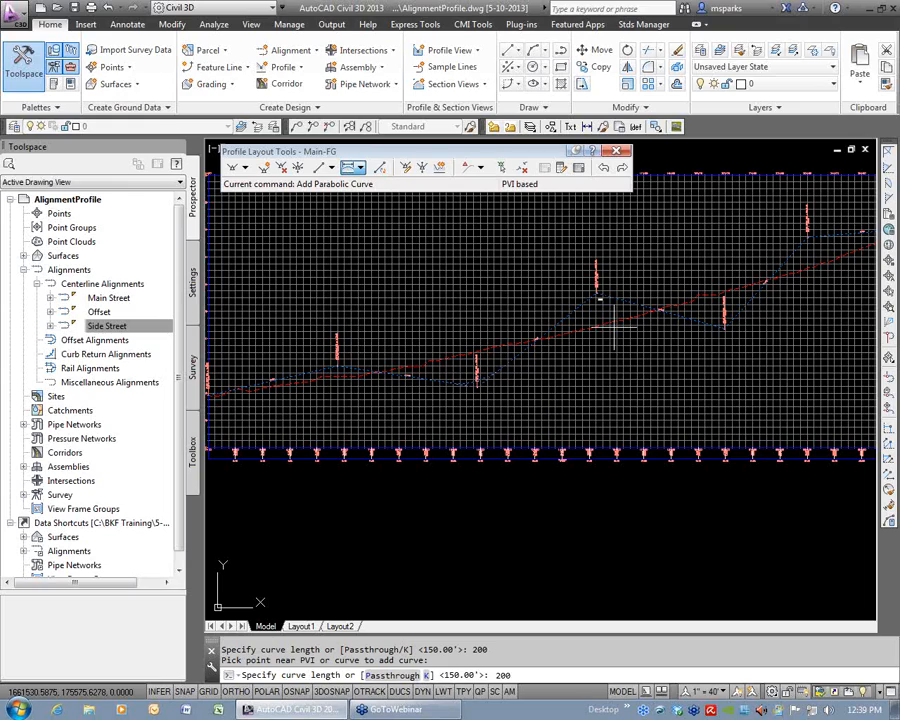
{"action": "type", "text": "200"}
{"action": "key", "text": "Return"}
{"action": "left_click", "coordinate": [738, 350]}
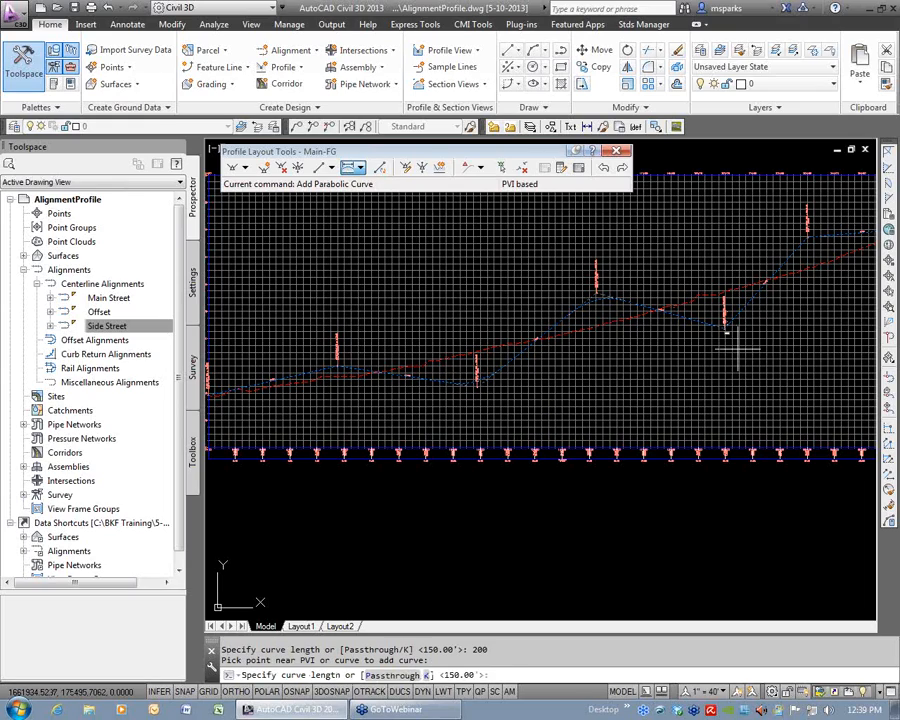
{"action": "key", "text": "Return"}
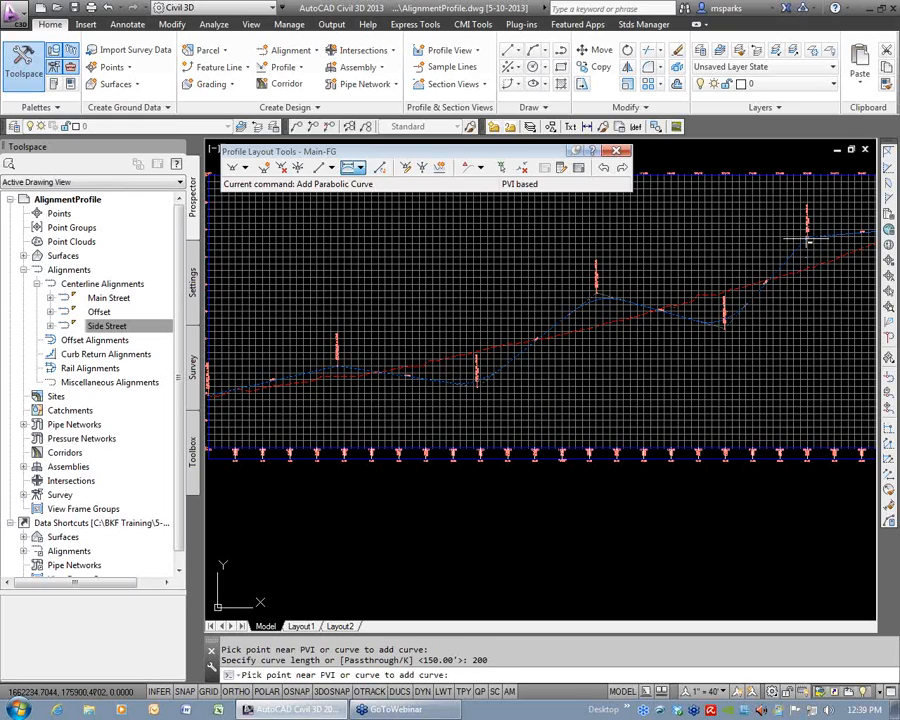
Add a 300 ft parabolic curve at the last crest PVI of Main-FG and finish adding curves.
{"action": "left_click", "coordinate": [800, 285]}
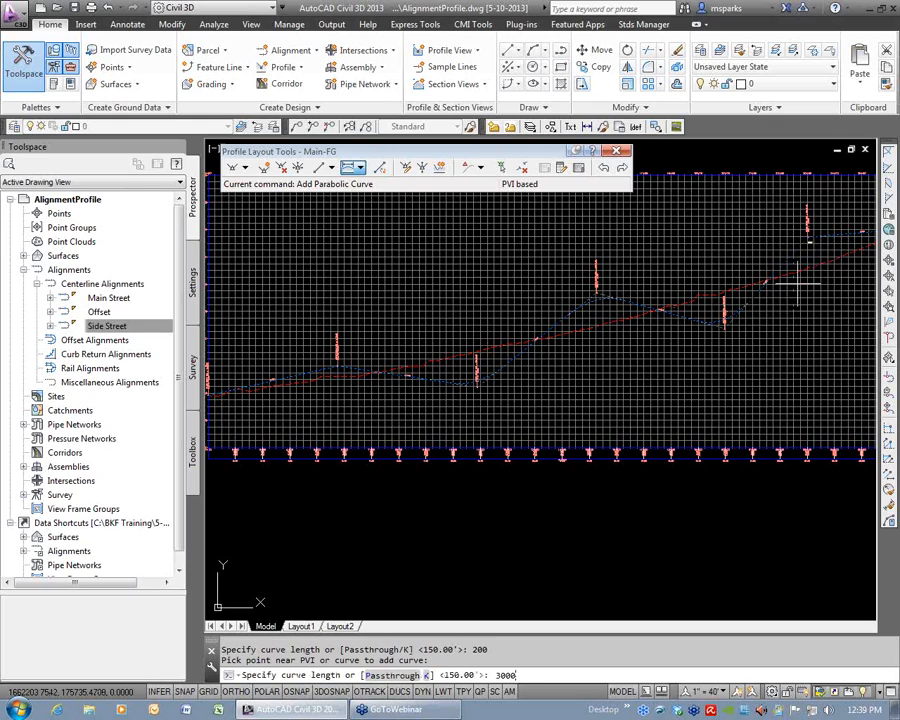
{"action": "type", "text": "300"}
{"action": "key", "text": "Return"}
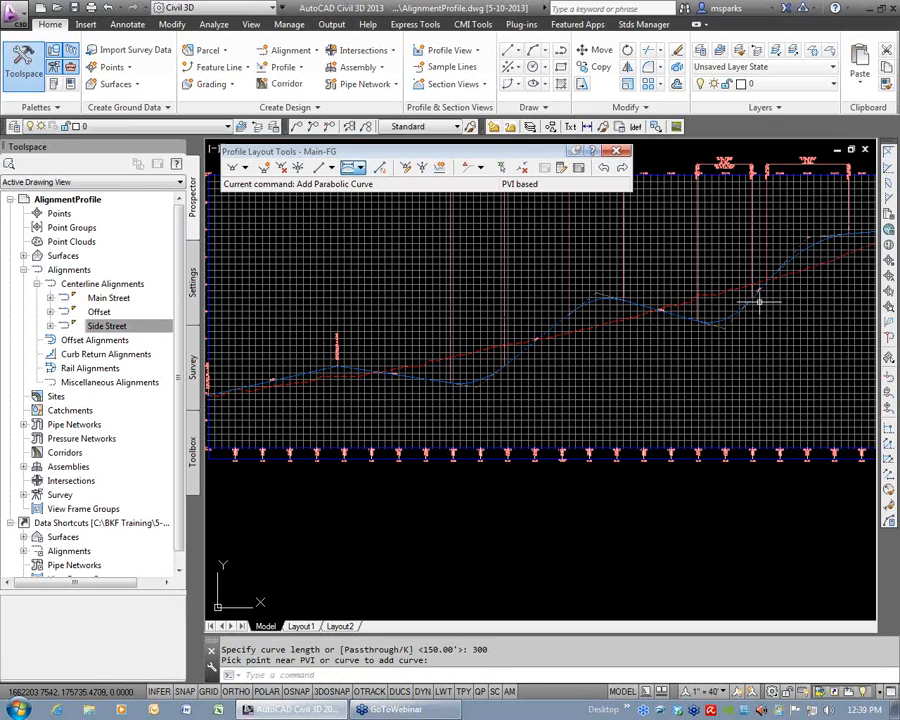
Move the labels of the first three vertical curves down from above the Main Street grid to just above the profile.
{"action": "middle_click_drag", "start_coordinate": [458, 392], "coordinate": [542, 476]}
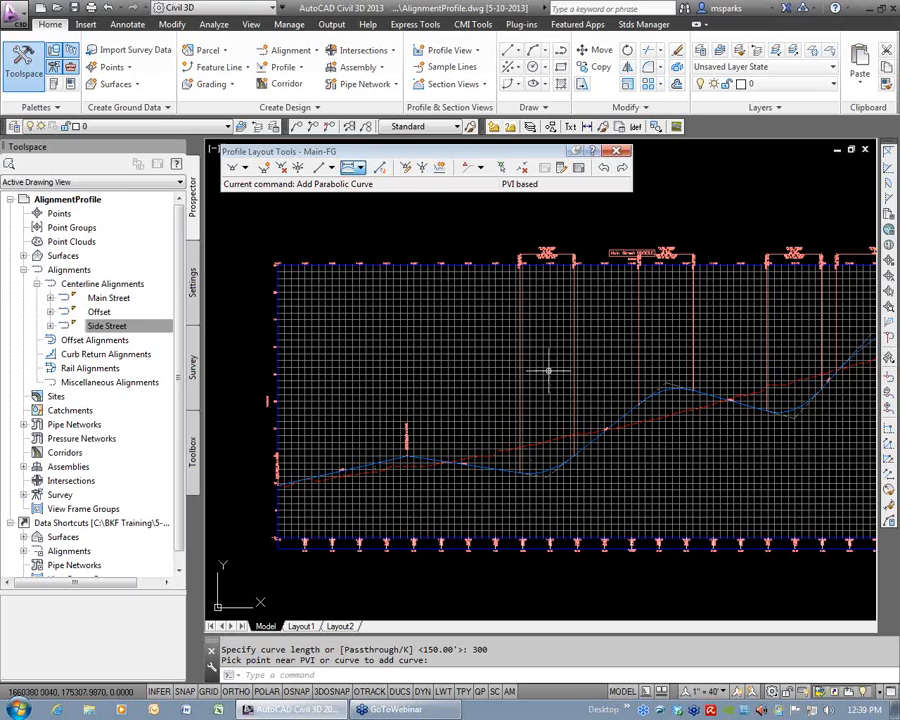
{"action": "left_click", "coordinate": [527, 254]}
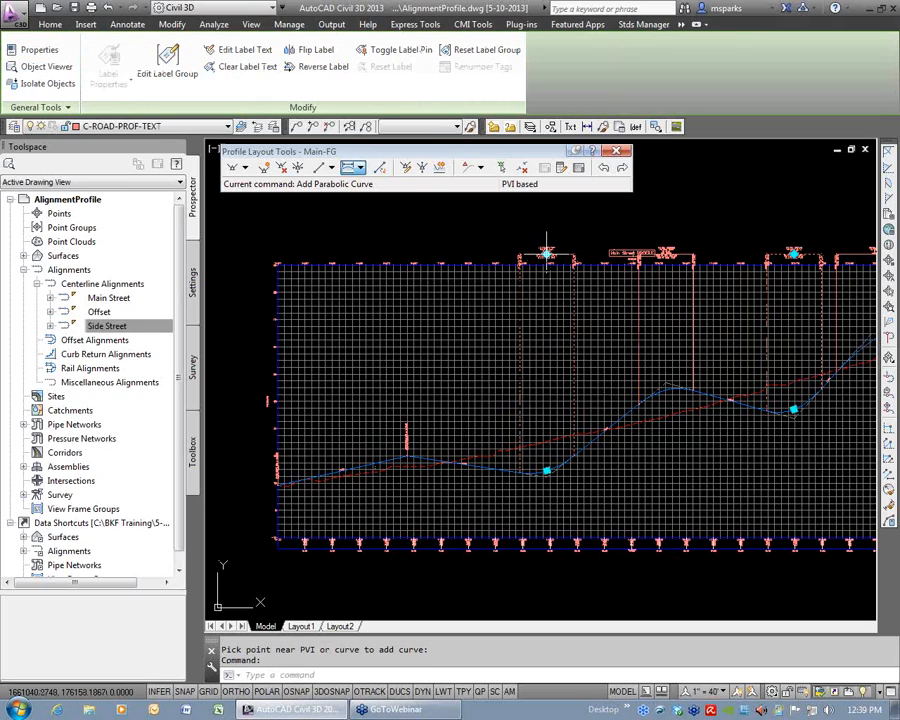
{"action": "left_click", "coordinate": [546, 254]}
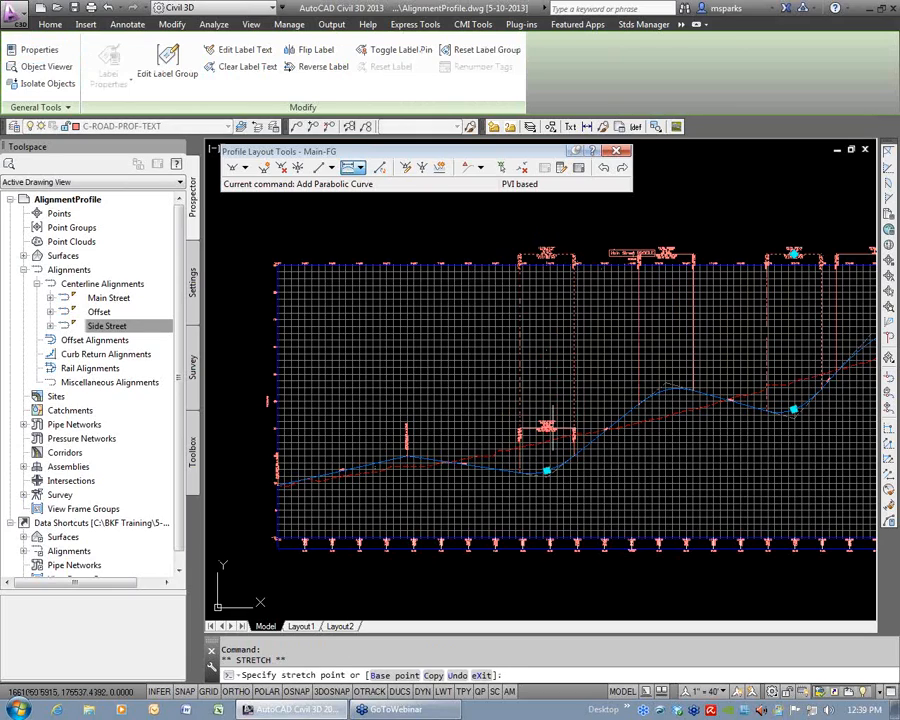
{"action": "left_click", "coordinate": [546, 428]}
{"action": "left_click", "coordinate": [666, 254]}
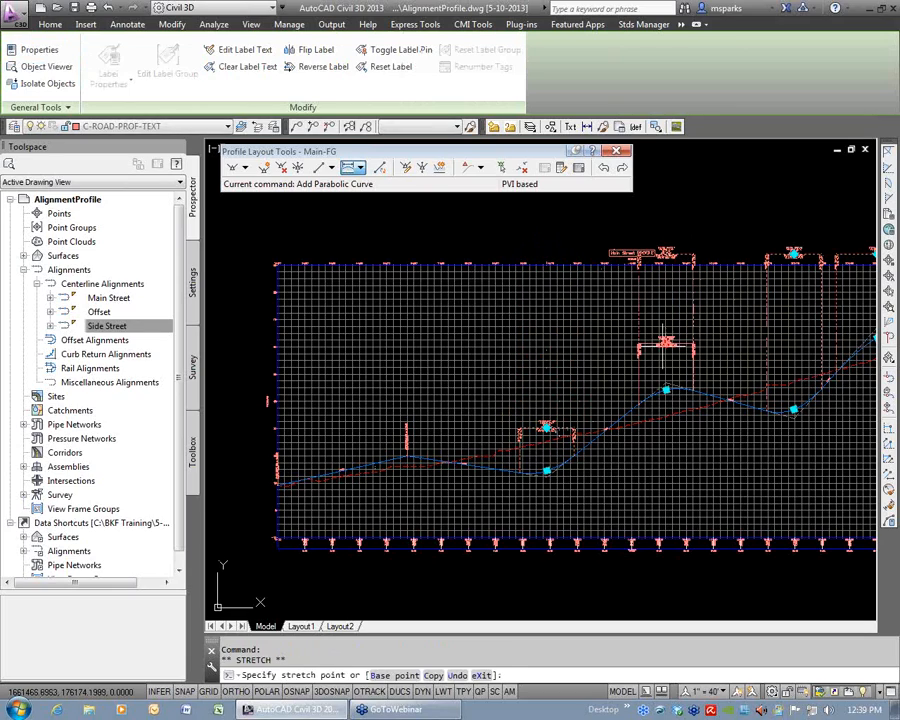
{"action": "left_click", "coordinate": [666, 355]}
{"action": "left_click", "coordinate": [794, 254]}
{"action": "left_click", "coordinate": [794, 354]}
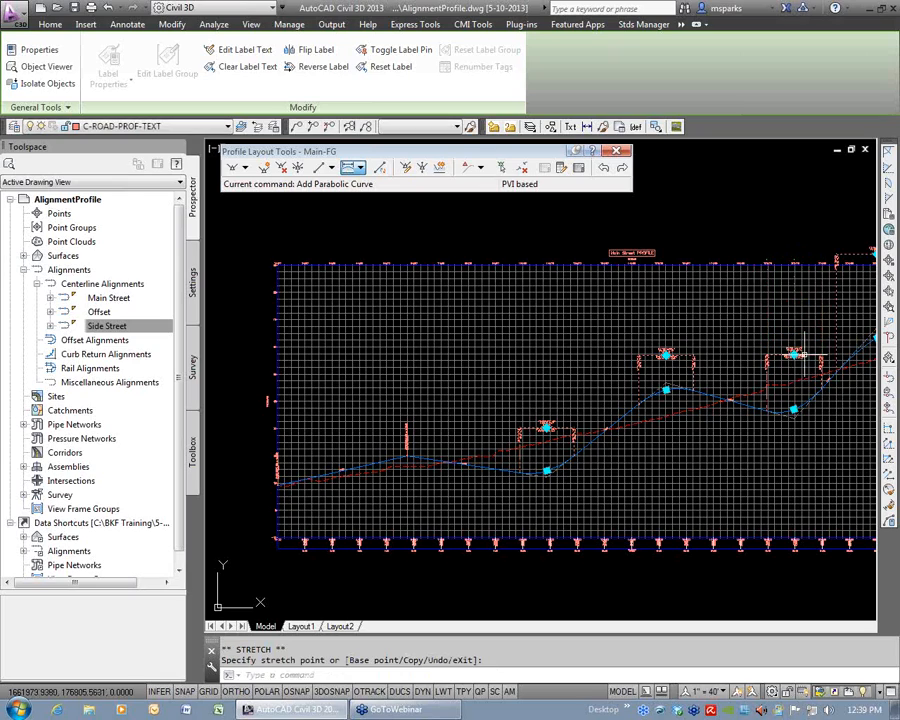
Move the label of the last vertical curve down close to the Main-FG profile and clear the label selection.
{"action": "middle_click_drag", "start_coordinate": [839, 330], "coordinate": [591, 358]}
{"action": "left_click", "coordinate": [629, 283]}
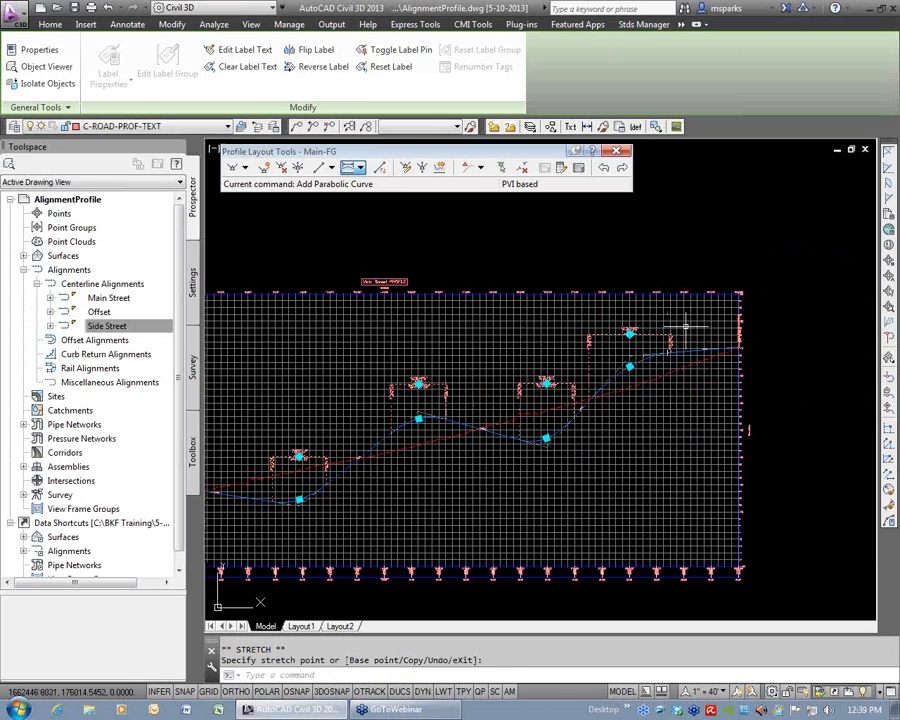
{"action": "left_click", "coordinate": [629, 345]}
{"action": "key", "text": "Escape"}
{"action": "key", "text": "Escape"}
Close the Profile Layout Tools for Main-FG.
{"action": "scroll", "coordinate": [628, 345], "scroll_direction": "down", "scroll_amount": 4}
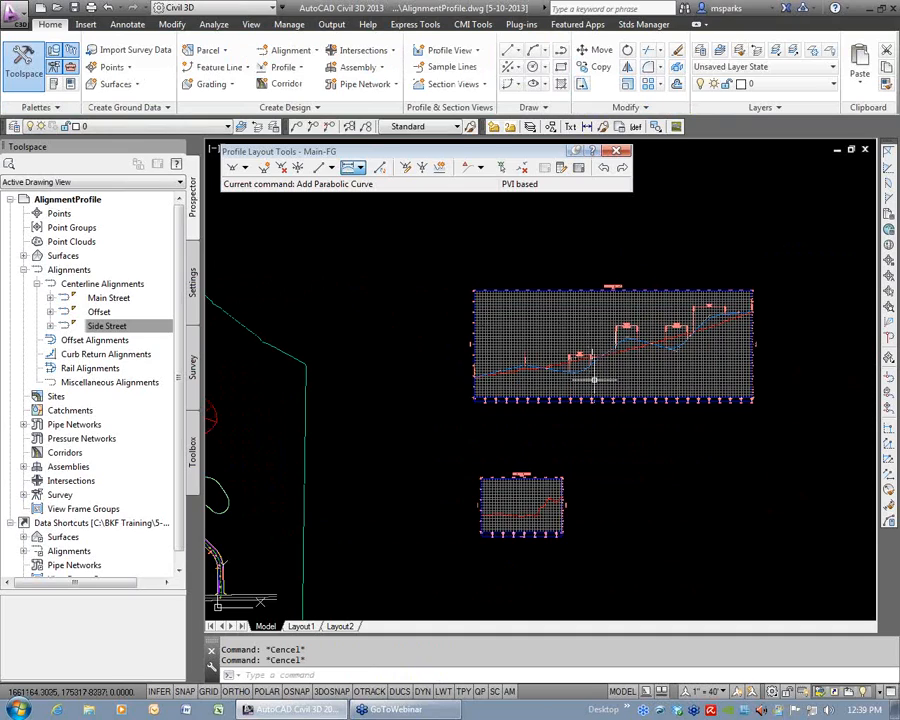
{"action": "middle_click_drag", "start_coordinate": [591, 377], "coordinate": [567, 344]}
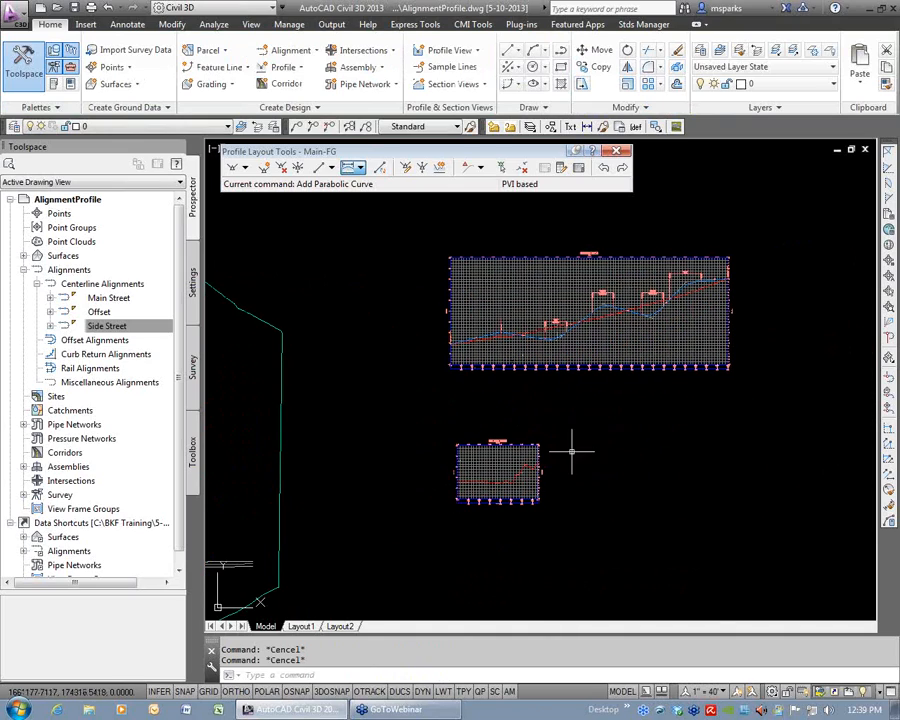
{"action": "scroll", "coordinate": [510, 487], "scroll_direction": "down", "scroll_amount": 2}
{"action": "middle_click_drag", "start_coordinate": [510, 487], "coordinate": [625, 474]}
{"action": "middle_click_drag", "start_coordinate": [385, 470], "coordinate": [428, 470]}
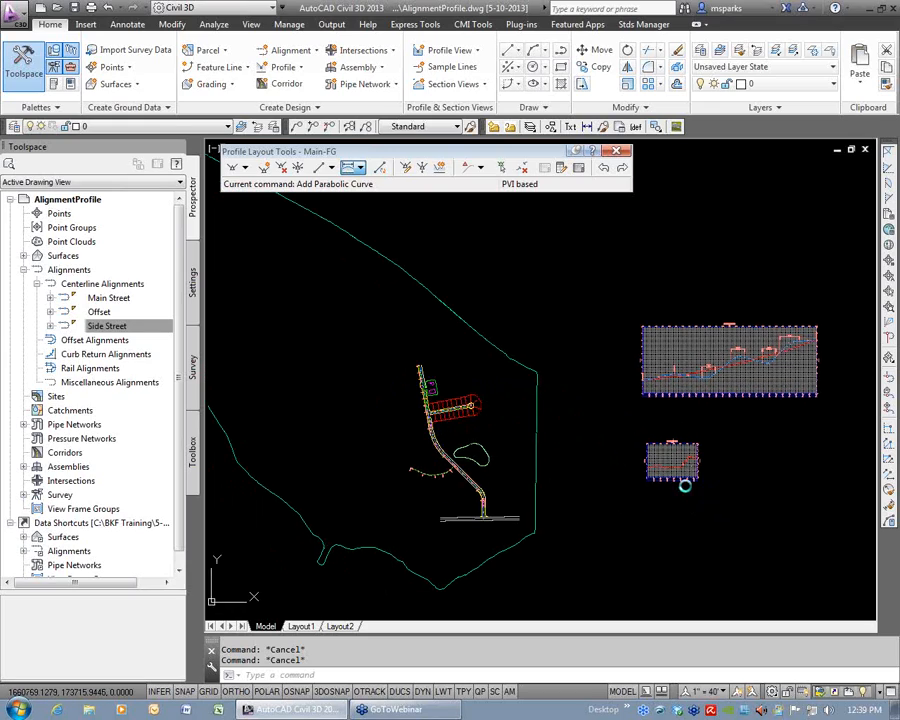
{"action": "middle_click_drag", "start_coordinate": [683, 481], "coordinate": [569, 414]}
{"action": "scroll", "coordinate": [569, 414], "scroll_direction": "up", "scroll_amount": 4}
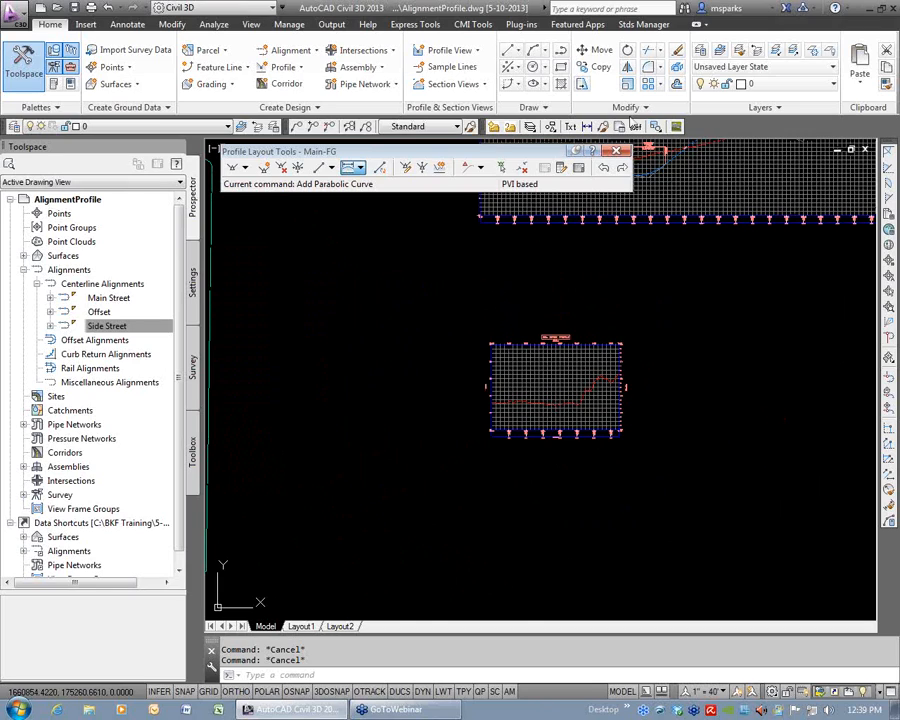
{"action": "left_click", "coordinate": [616, 150]}
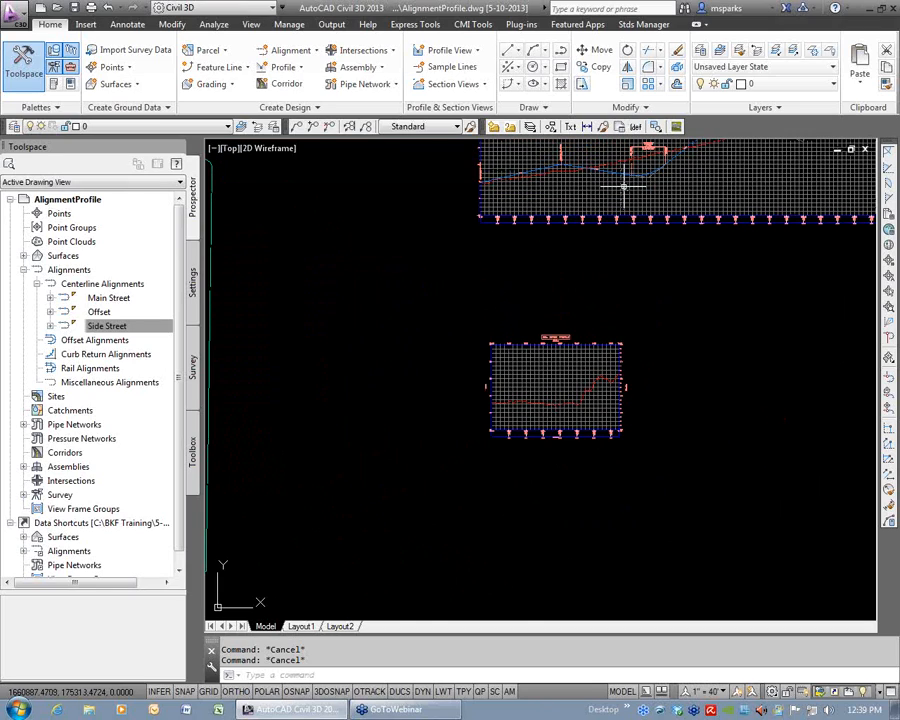
Examine the paired elevation labels at the stations in the bottom data band of the Main Street profile view.
{"action": "middle_click_drag", "start_coordinate": [624, 188], "coordinate": [612, 271]}
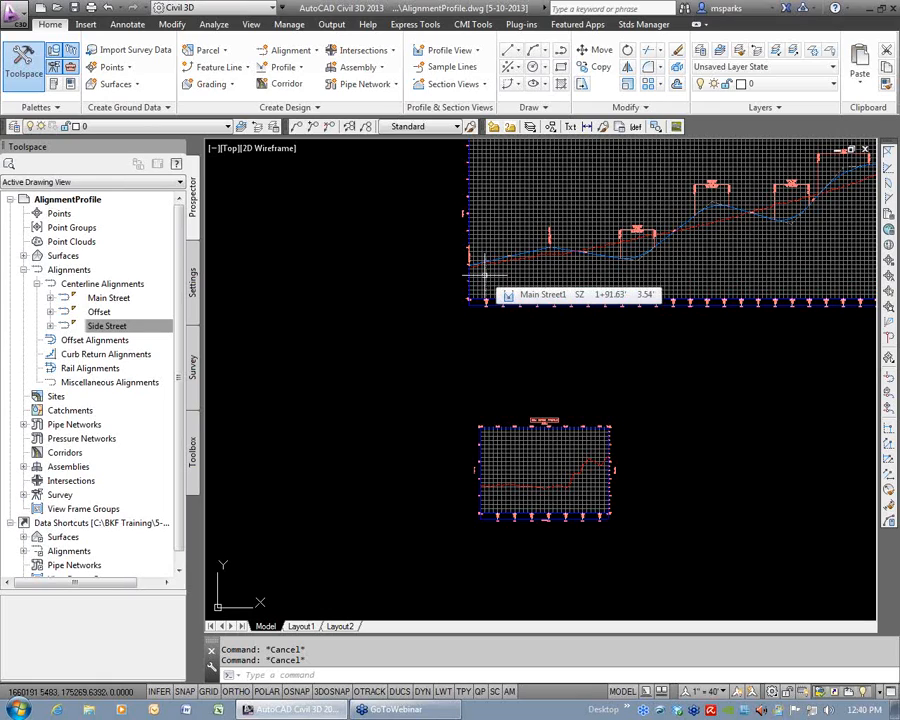
{"action": "scroll", "coordinate": [561, 296], "scroll_direction": "up", "scroll_amount": 5}
{"action": "scroll", "coordinate": [561, 296], "scroll_direction": "up", "scroll_amount": 5}
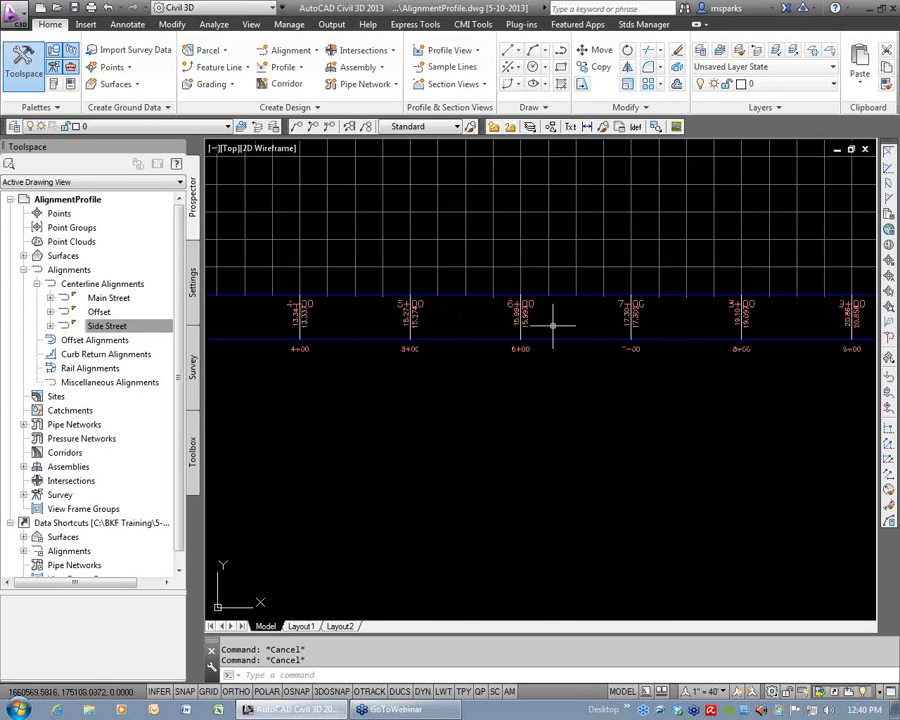
{"action": "middle_click_drag", "start_coordinate": [593, 430], "coordinate": [711, 436]}
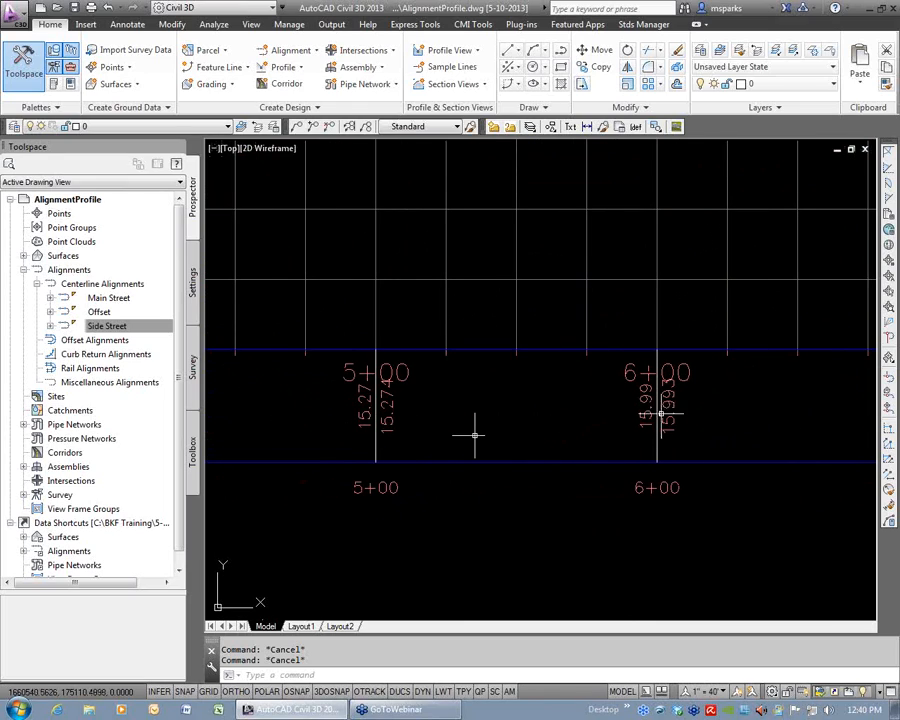
{"action": "middle_click_drag", "start_coordinate": [789, 424], "coordinate": [485, 427]}
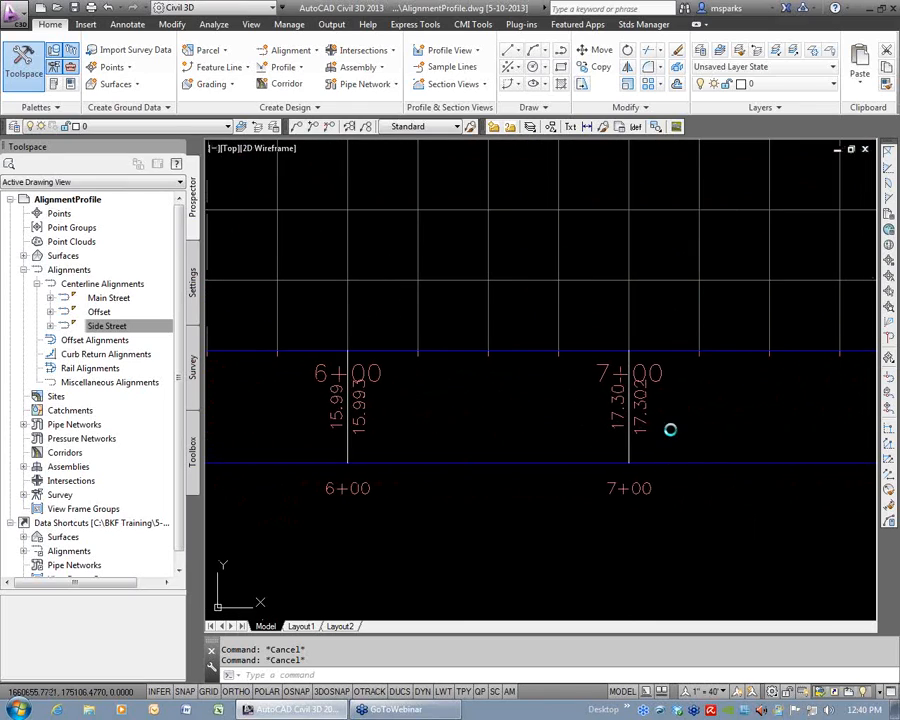
{"action": "middle_click_drag", "start_coordinate": [669, 428], "coordinate": [498, 422]}
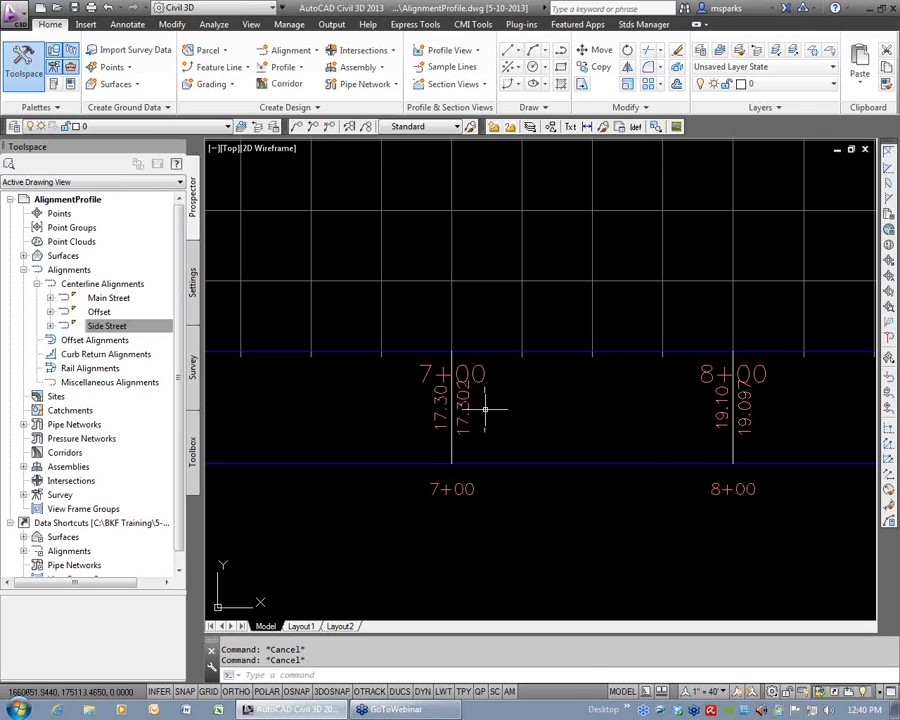
{"action": "scroll", "coordinate": [478, 408], "scroll_direction": "down", "scroll_amount": 5}
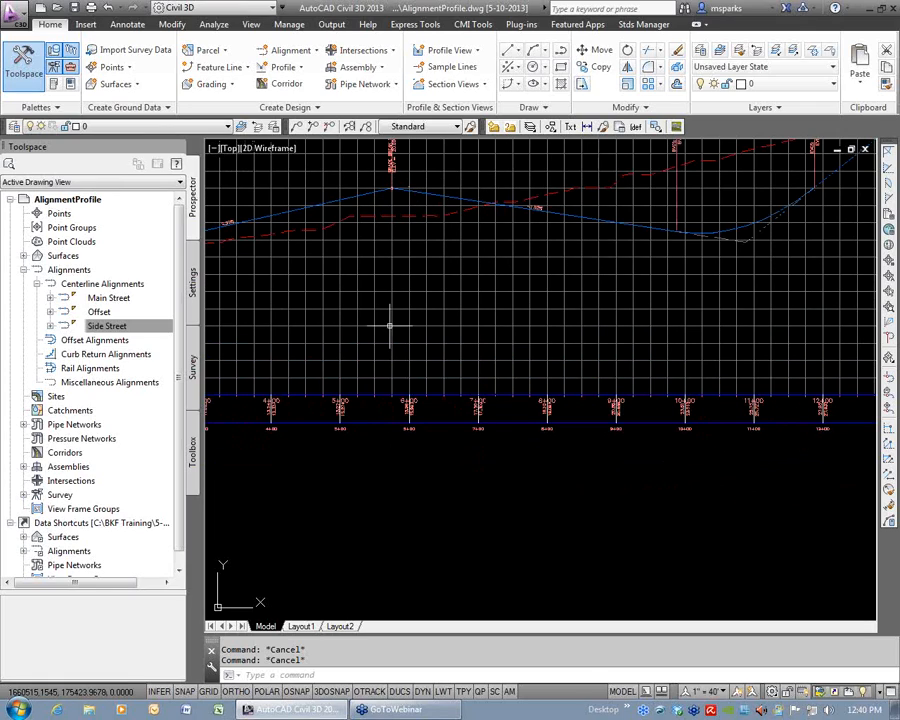
{"action": "middle_click_drag", "start_coordinate": [751, 311], "coordinate": [597, 346]}
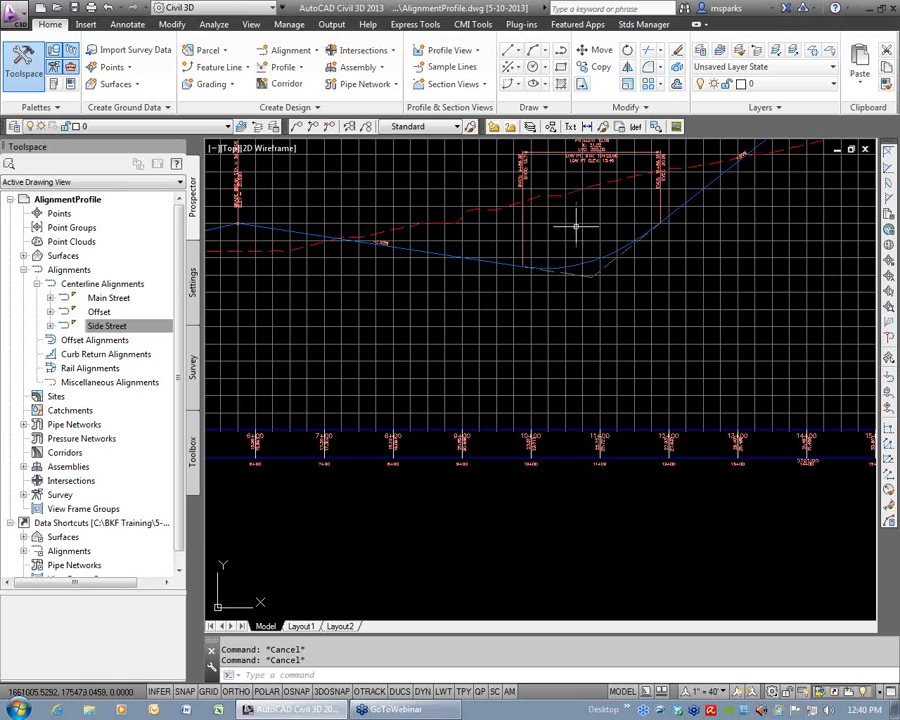
{"action": "scroll", "coordinate": [579, 460], "scroll_direction": "up", "scroll_amount": 5}
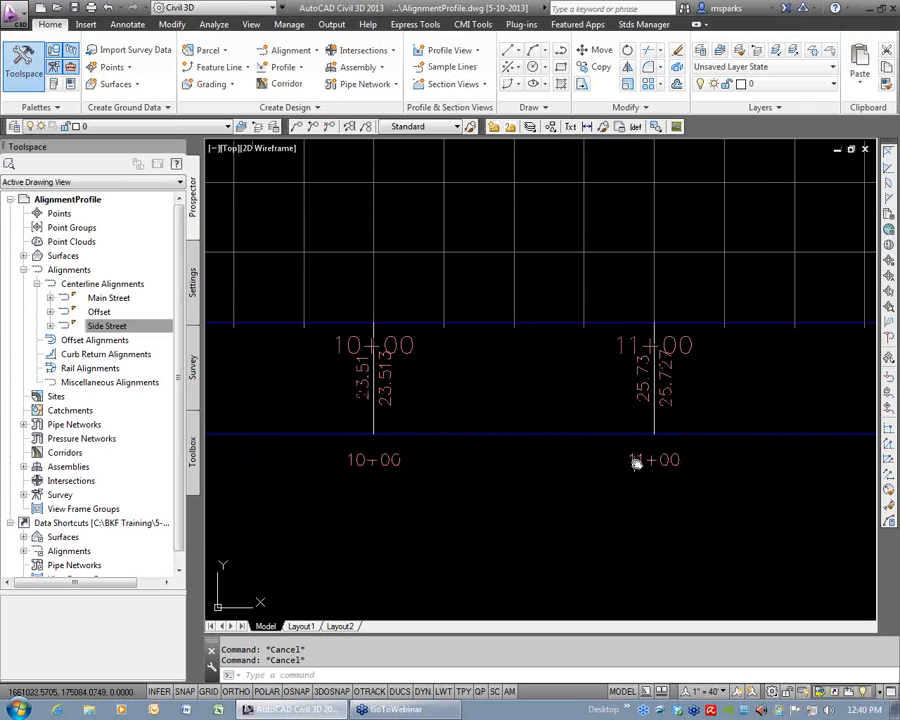
In the Main Street profile view's properties, set Profile2 of the bottom Profile Data band to Main-FG.
{"action": "middle_click_drag", "start_coordinate": [635, 462], "coordinate": [560, 482]}
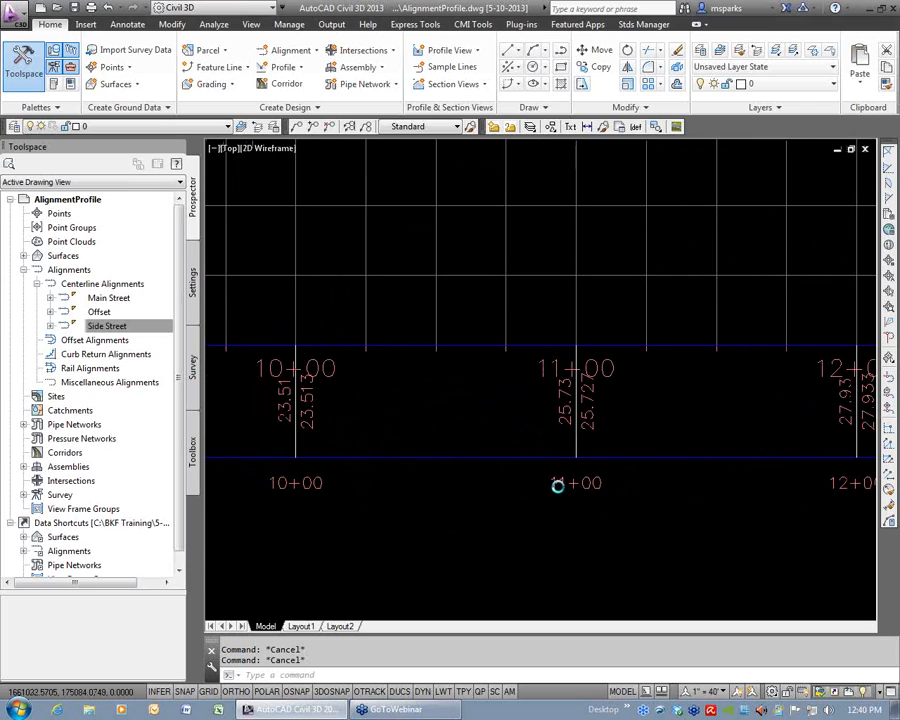
{"action": "left_click", "coordinate": [467, 274]}
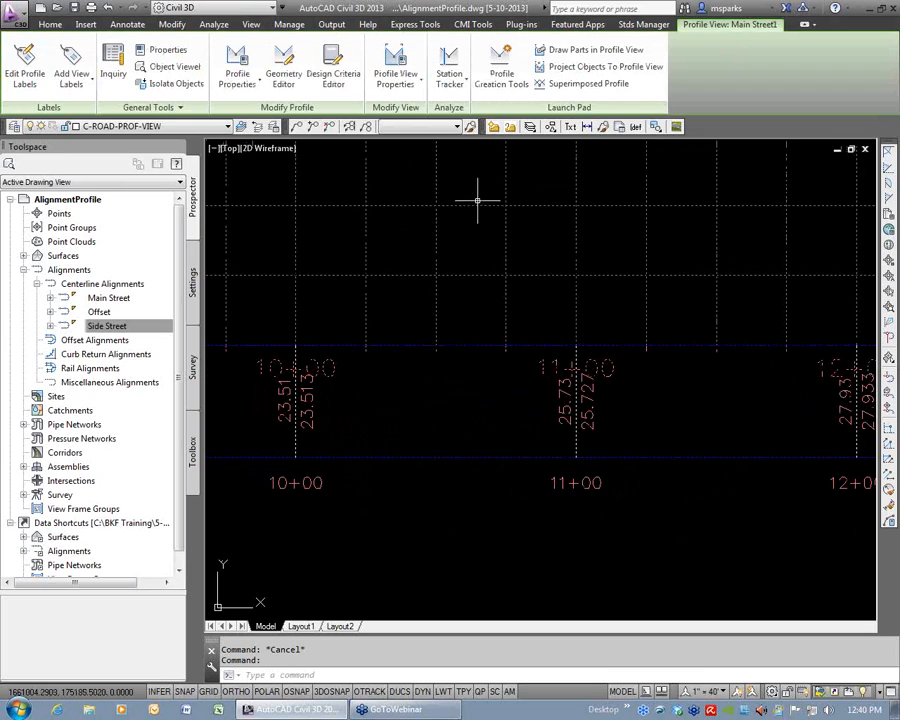
{"action": "left_click", "coordinate": [396, 60]}
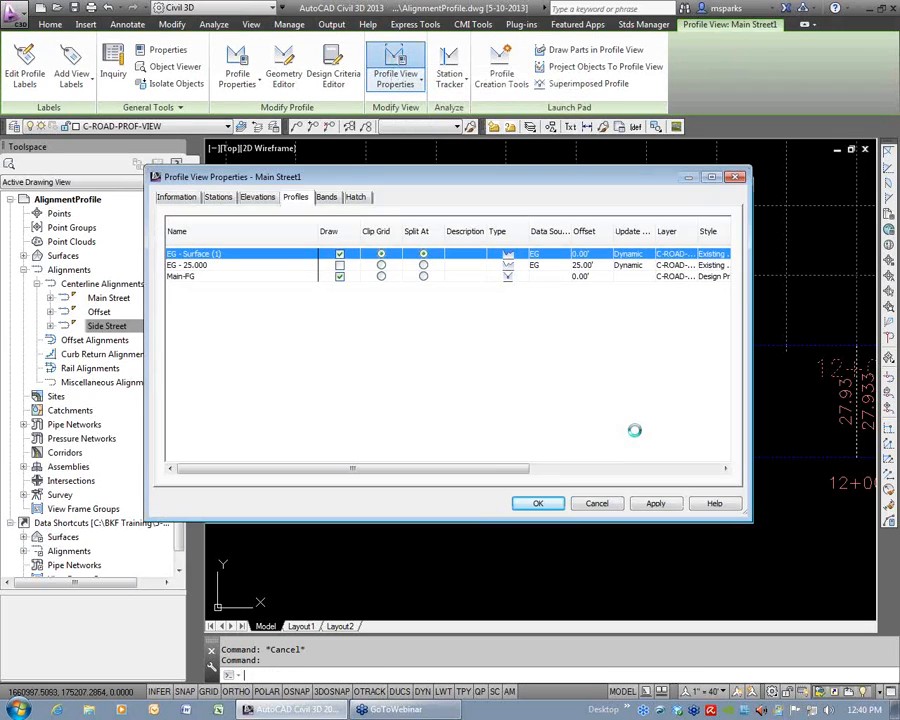
{"action": "left_click", "coordinate": [327, 197]}
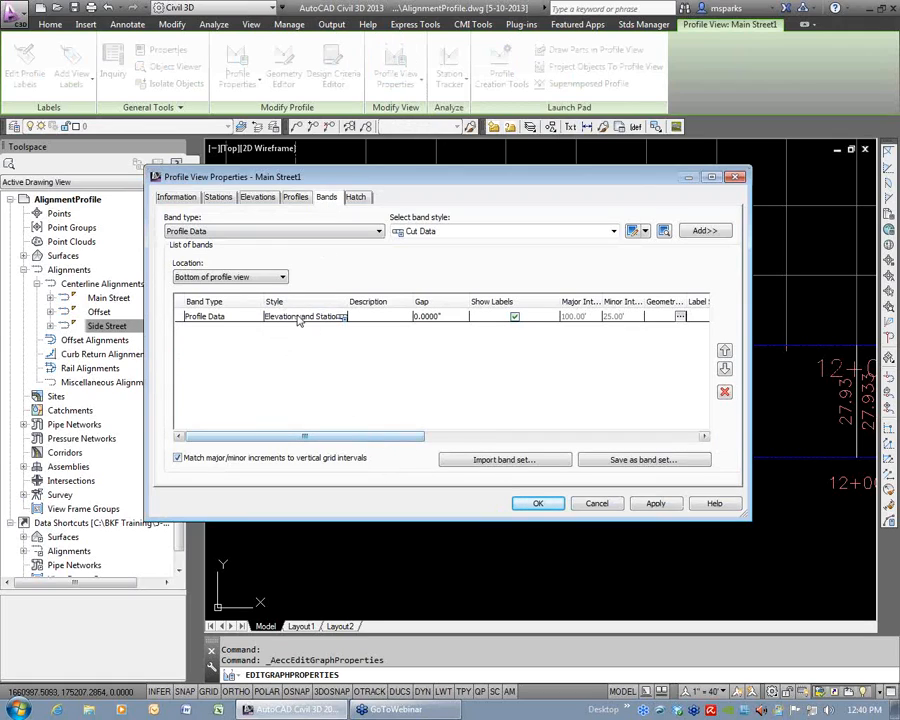
{"action": "left_click", "coordinate": [236, 316]}
{"action": "left_click_drag", "start_coordinate": [298, 436], "coordinate": [585, 447]}
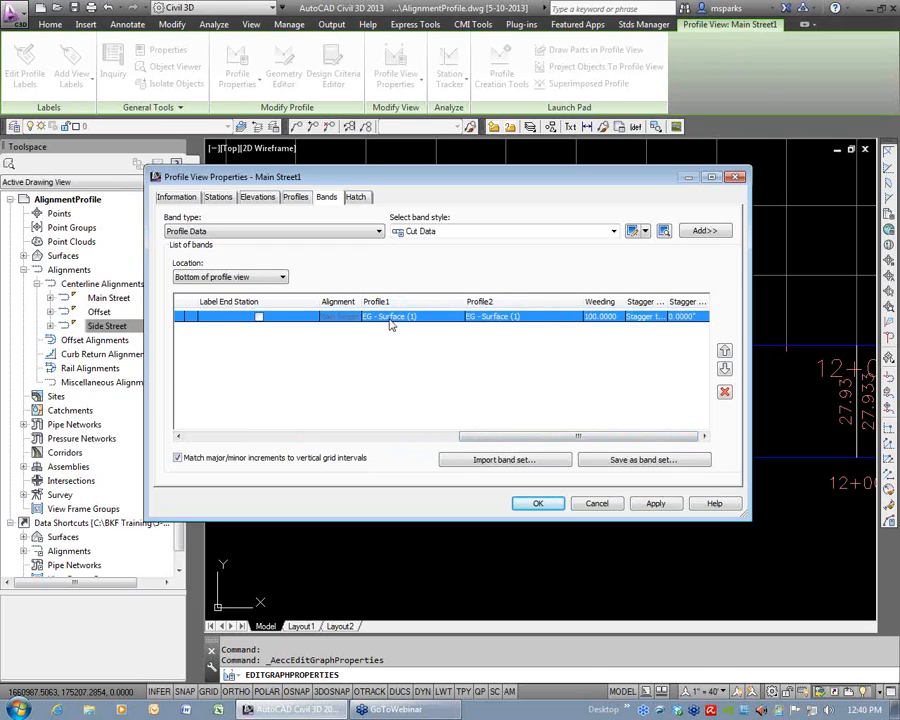
{"action": "left_click", "coordinate": [533, 318]}
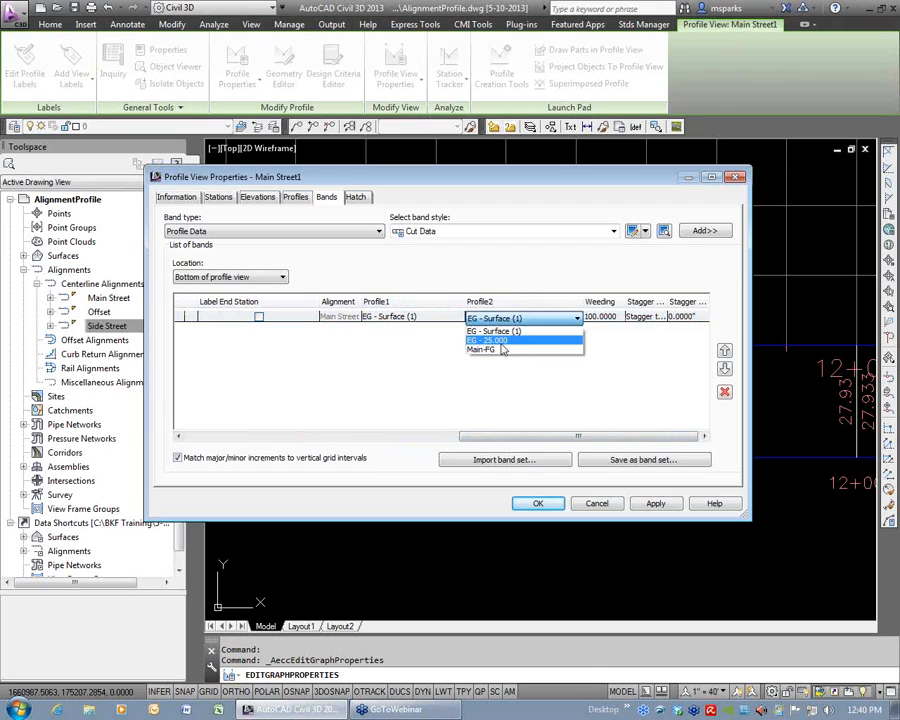
{"action": "left_click", "coordinate": [496, 349]}
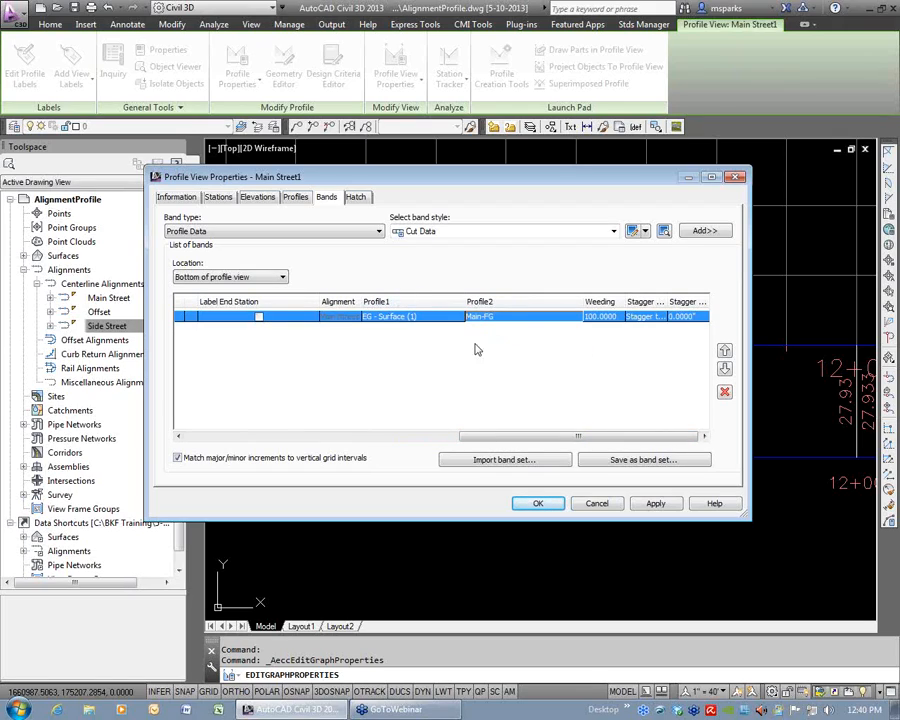
{"action": "left_click", "coordinate": [537, 507]}
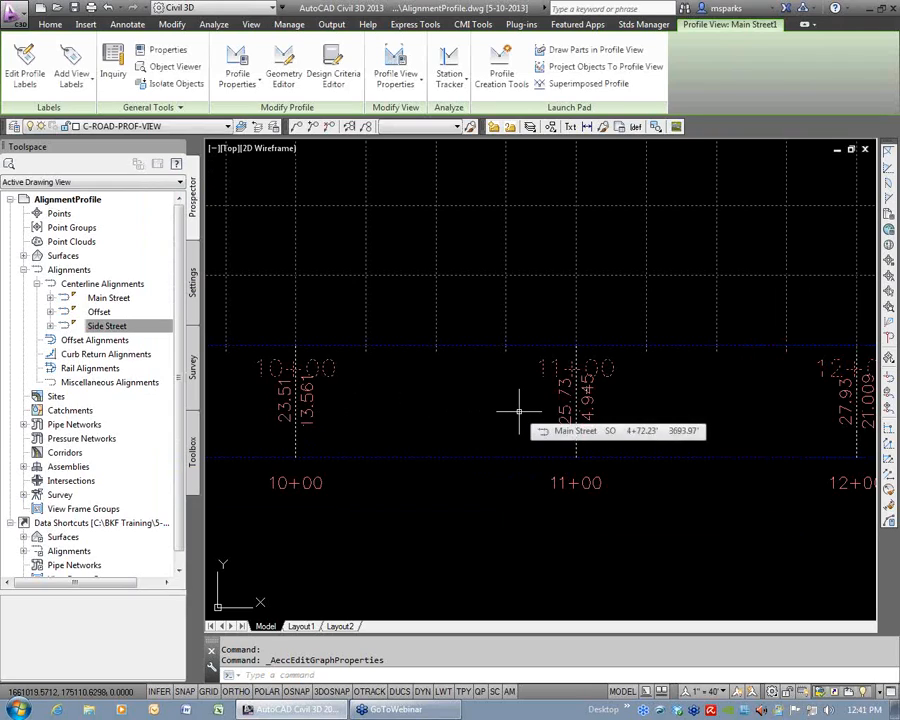
{"action": "key", "text": "Escape"}
{"action": "key", "text": "Escape"}
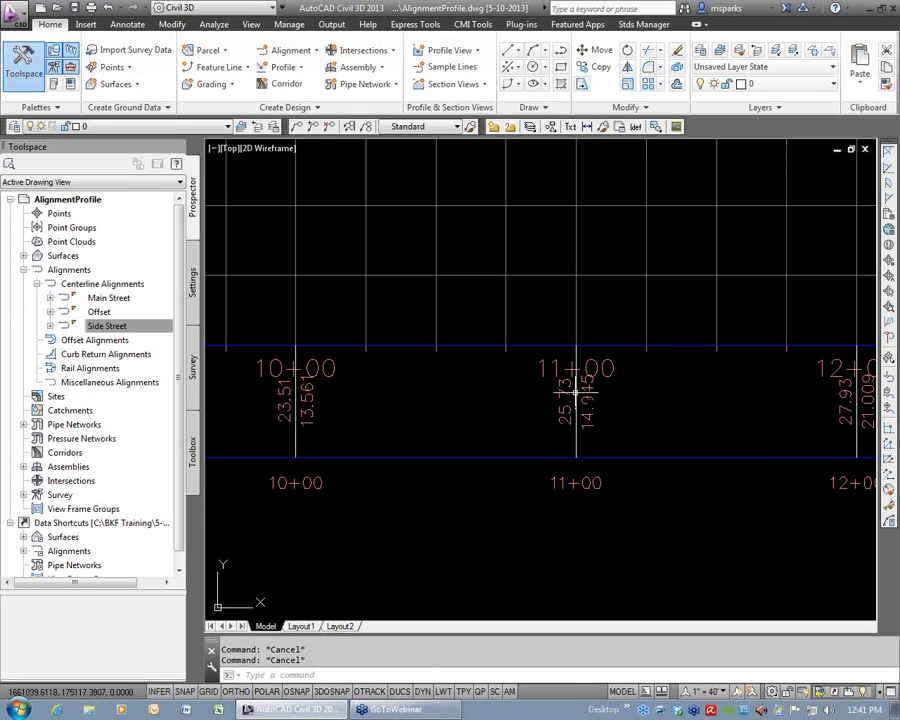
Create a layout profile named Side-FG in the Side Street profile view, keeping the Design Profile style and Complete Label Set.
{"action": "scroll", "coordinate": [585, 385], "scroll_direction": "down", "scroll_amount": 6}
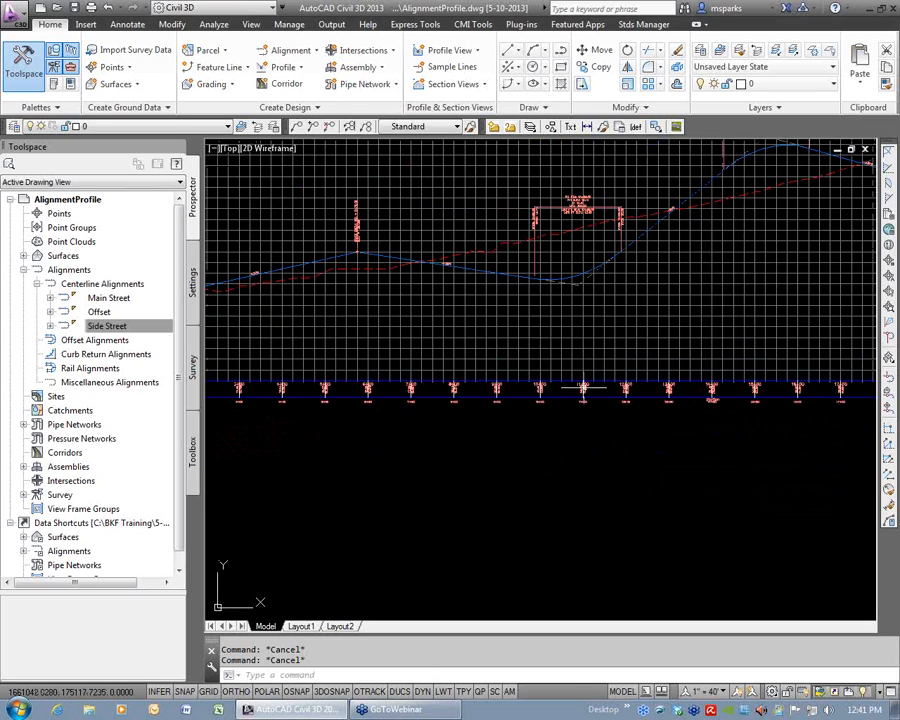
{"action": "scroll", "coordinate": [642, 413], "scroll_direction": "down", "scroll_amount": 2}
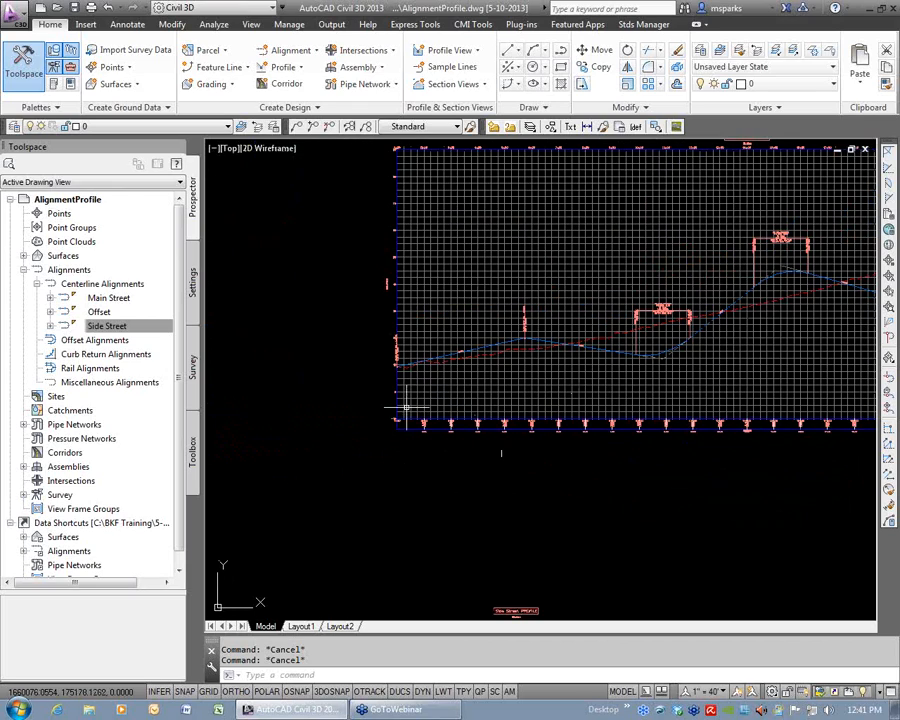
{"action": "scroll", "coordinate": [480, 440], "scroll_direction": "down", "scroll_amount": 4}
{"action": "scroll", "coordinate": [598, 286], "scroll_direction": "down", "scroll_amount": 4}
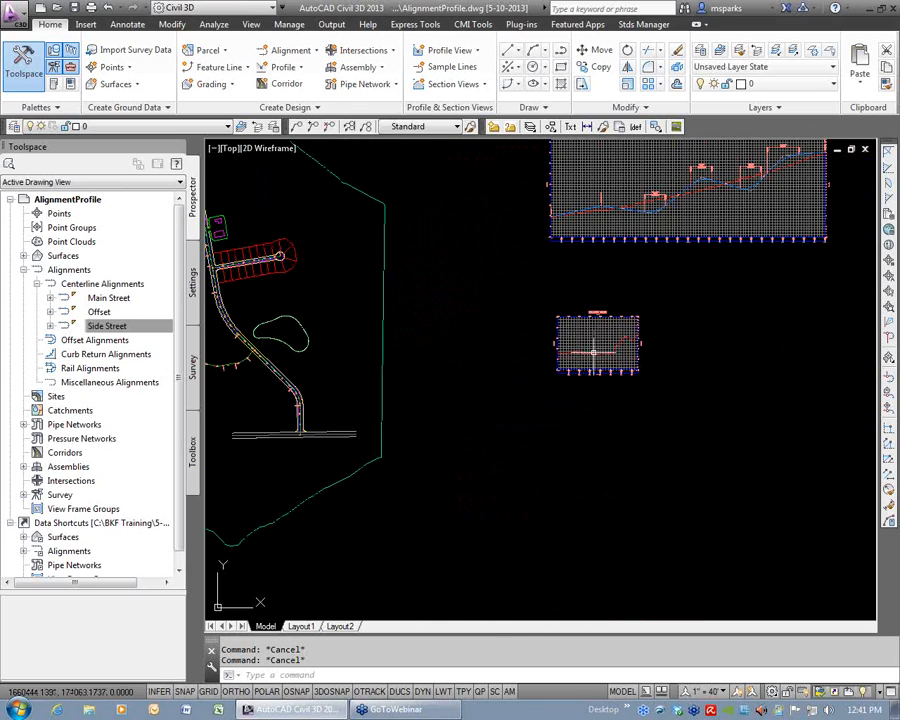
{"action": "scroll", "coordinate": [589, 378], "scroll_direction": "up", "scroll_amount": 6}
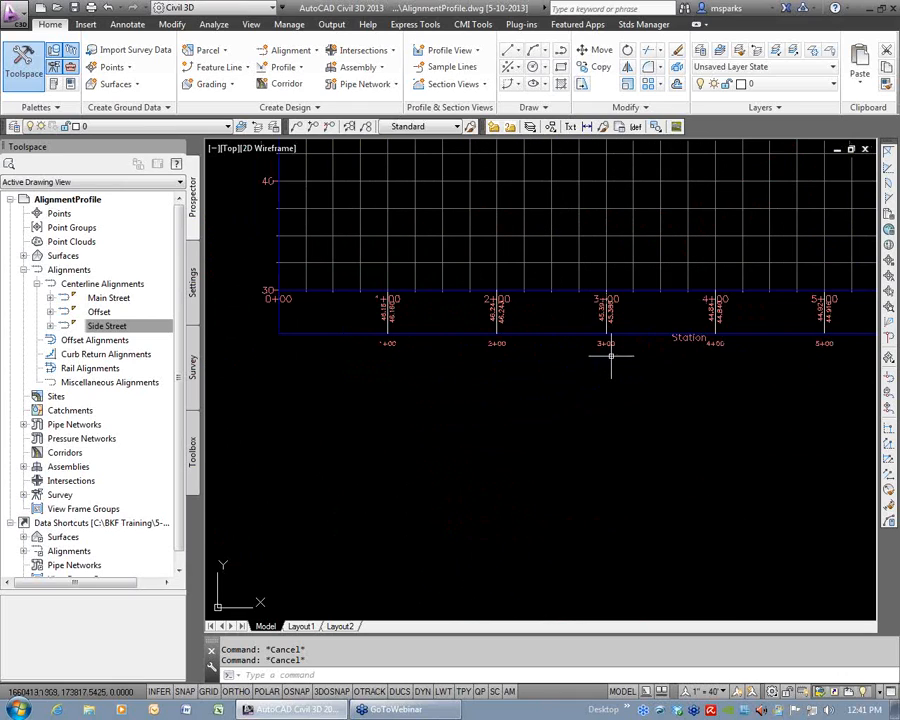
{"action": "scroll", "coordinate": [606, 350], "scroll_direction": "down", "scroll_amount": 2}
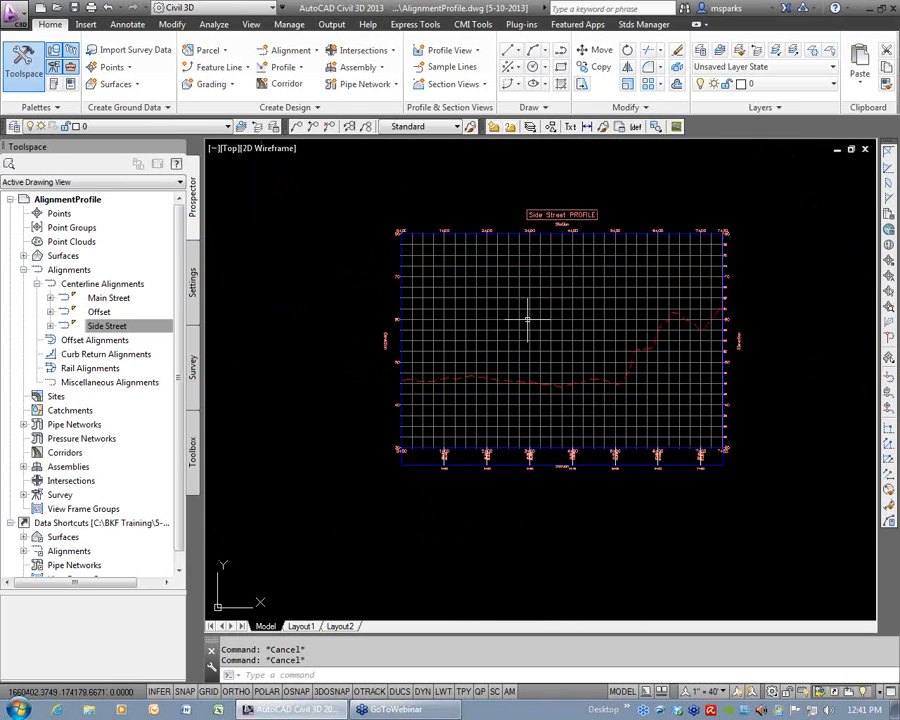
{"action": "left_click", "coordinate": [583, 316]}
{"action": "left_click", "coordinate": [503, 75]}
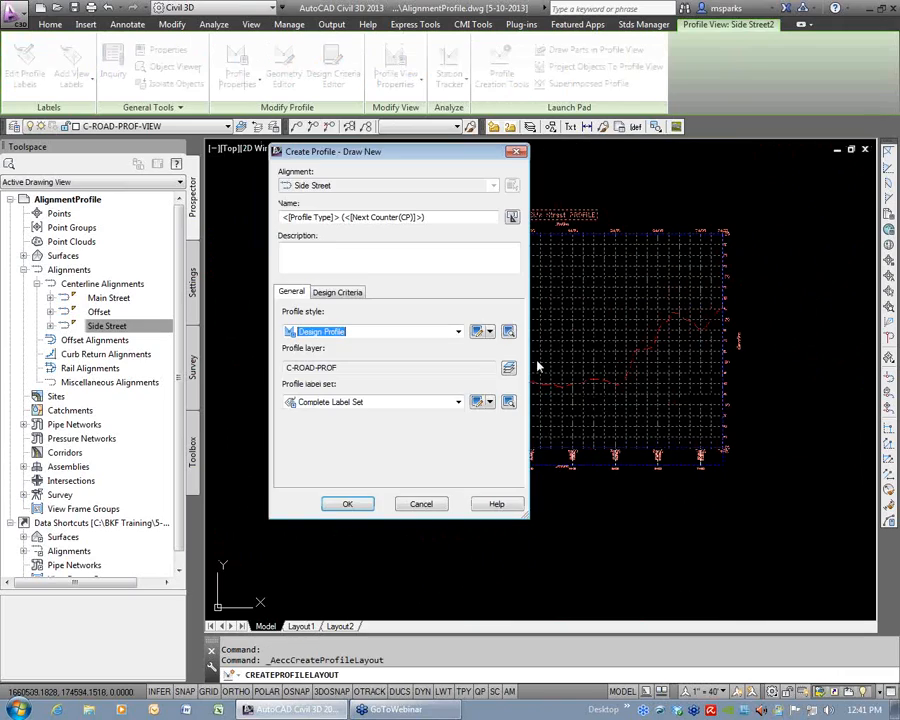
{"action": "left_click", "coordinate": [440, 220]}
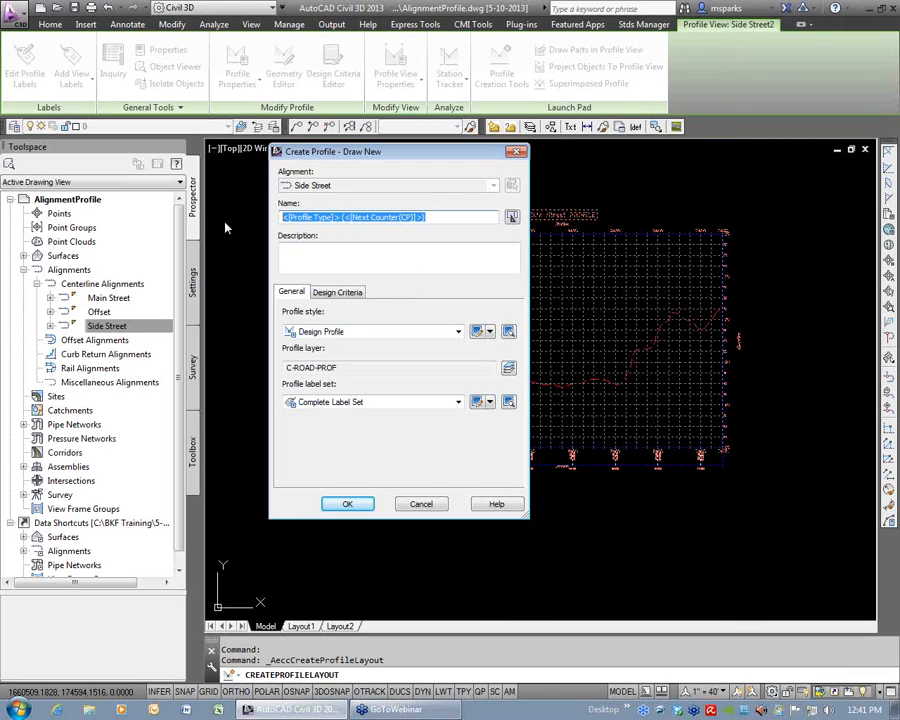
{"action": "type", "text": "Side-FG"}
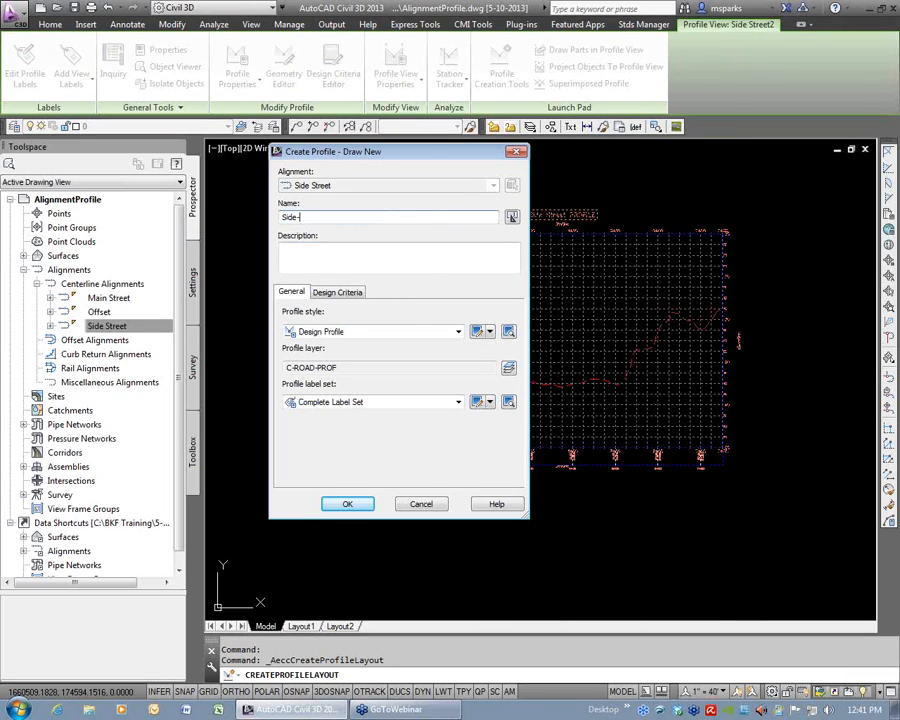
{"action": "left_click", "coordinate": [347, 503]}
Draw the Side-FG tangents from the existing ground's start to its end, with grade breaks at about stations 1+29, 3+93 and 6+30.
{"action": "left_click", "coordinate": [245, 167]}
{"action": "left_click", "coordinate": [267, 188]}
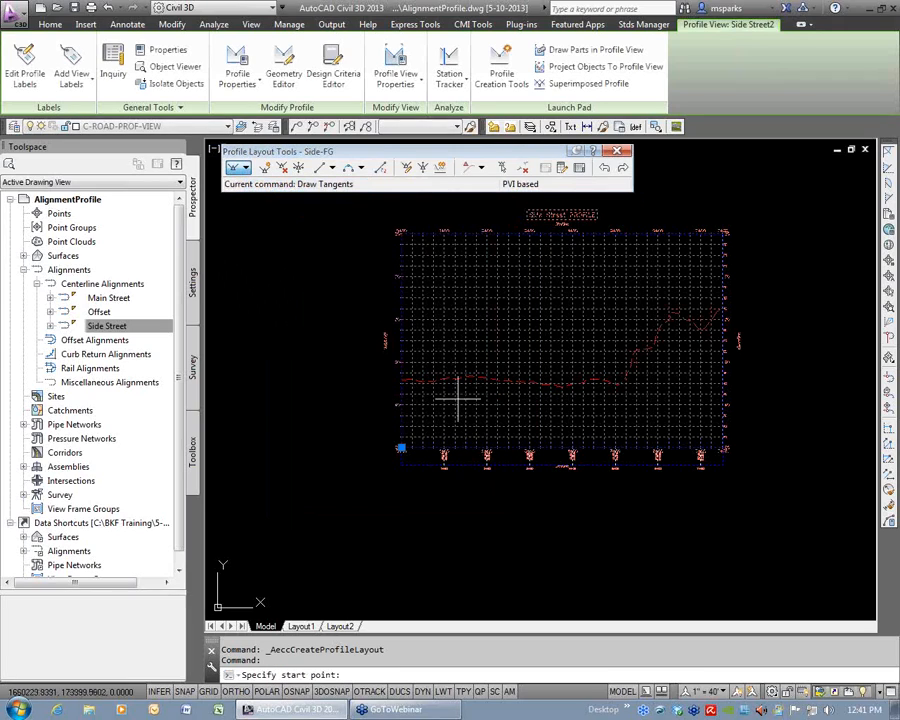
{"action": "scroll", "coordinate": [409, 393], "scroll_direction": "up", "scroll_amount": 5}
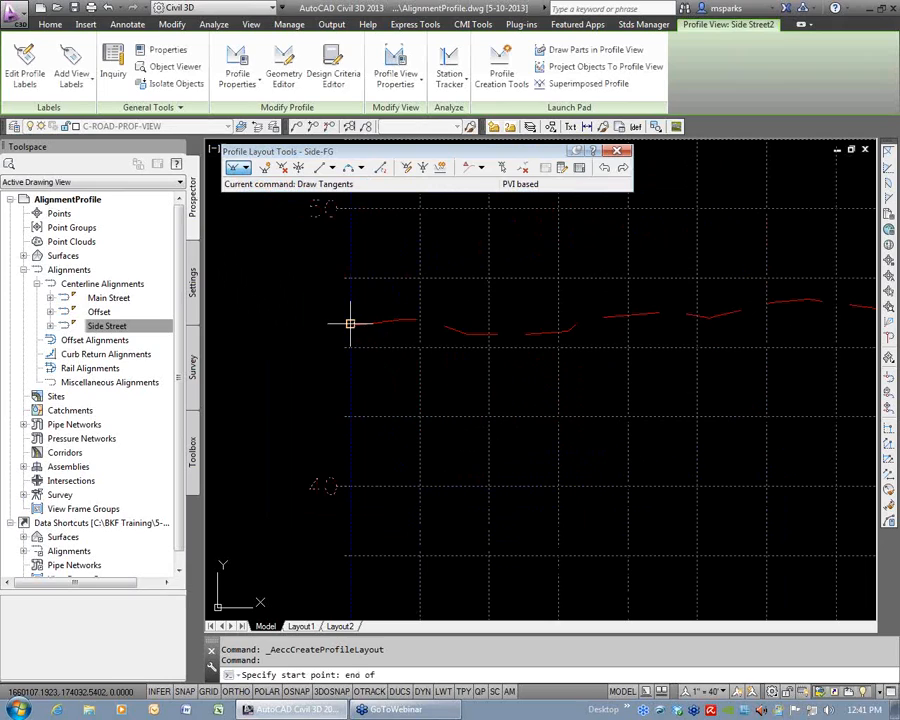
{"action": "left_click", "coordinate": [350, 320]}
{"action": "scroll", "coordinate": [553, 330], "scroll_direction": "down", "scroll_amount": 2}
{"action": "scroll", "coordinate": [553, 330], "scroll_direction": "down", "scroll_amount": 4}
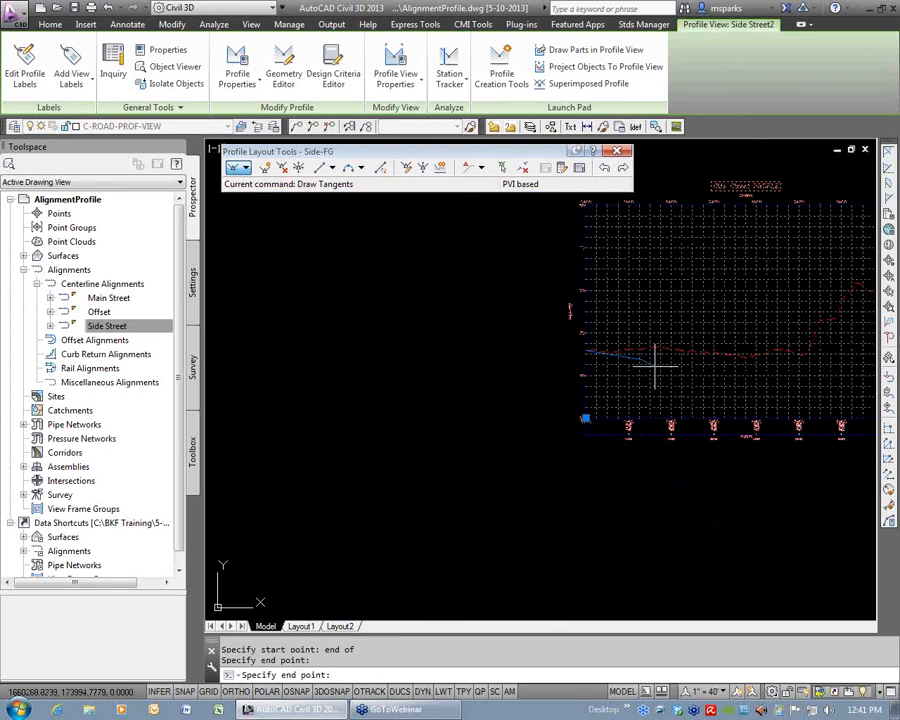
{"action": "left_click", "coordinate": [568, 374]}
{"action": "scroll", "coordinate": [700, 305], "scroll_direction": "up", "scroll_amount": 6}
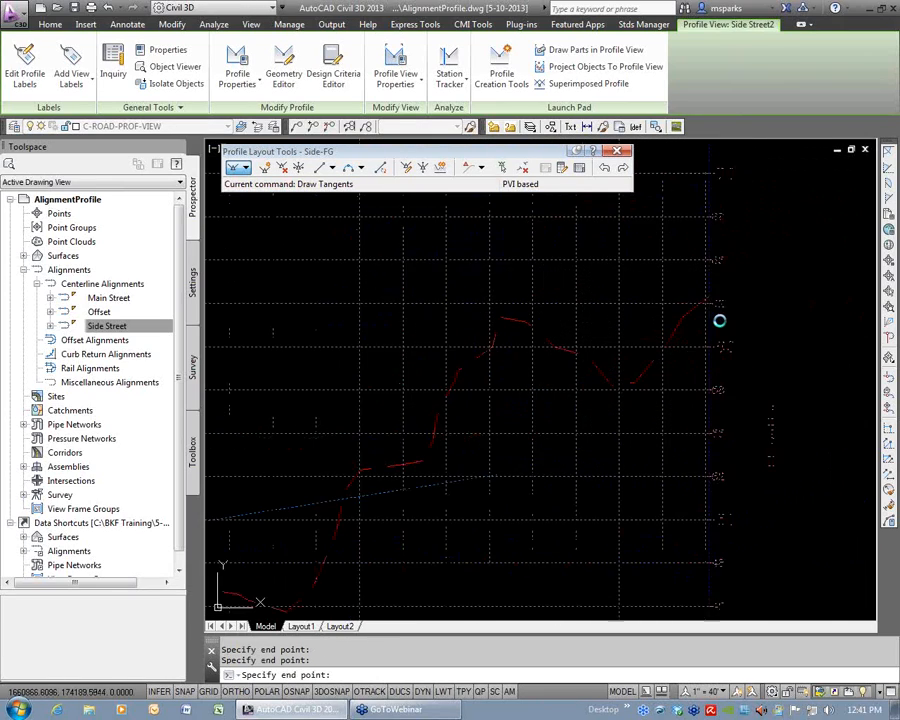
{"action": "type", "text": "end"}
{"action": "key", "text": "Return"}
{"action": "left_click", "coordinate": [701, 281]}
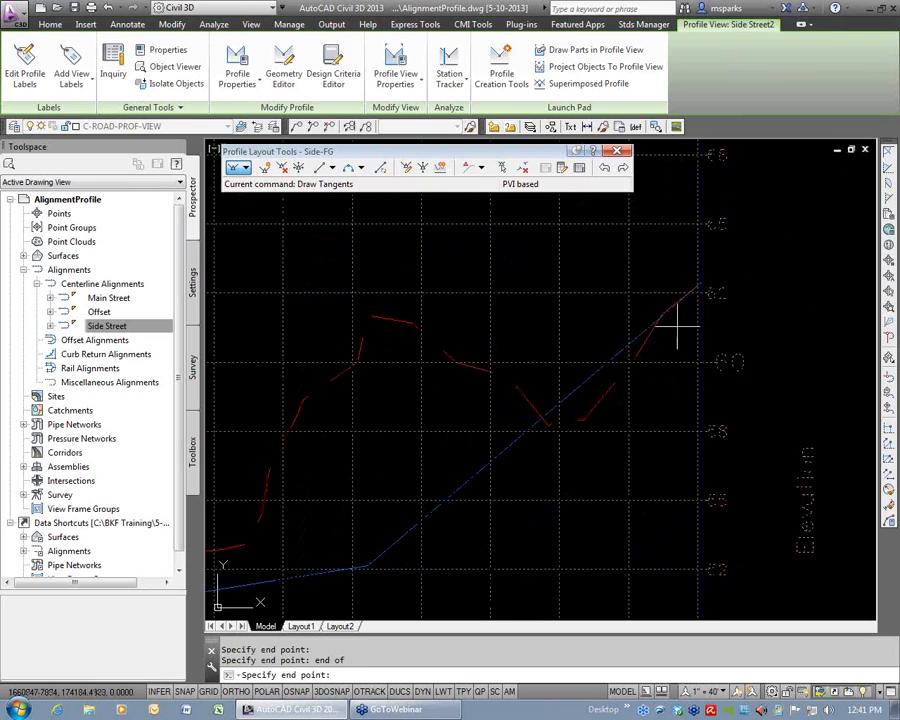
{"action": "key", "text": "Return"}
{"action": "scroll", "coordinate": [583, 403], "scroll_direction": "down", "scroll_amount": 7}
{"action": "scroll", "coordinate": [497, 437], "scroll_direction": "down", "scroll_amount": 3}
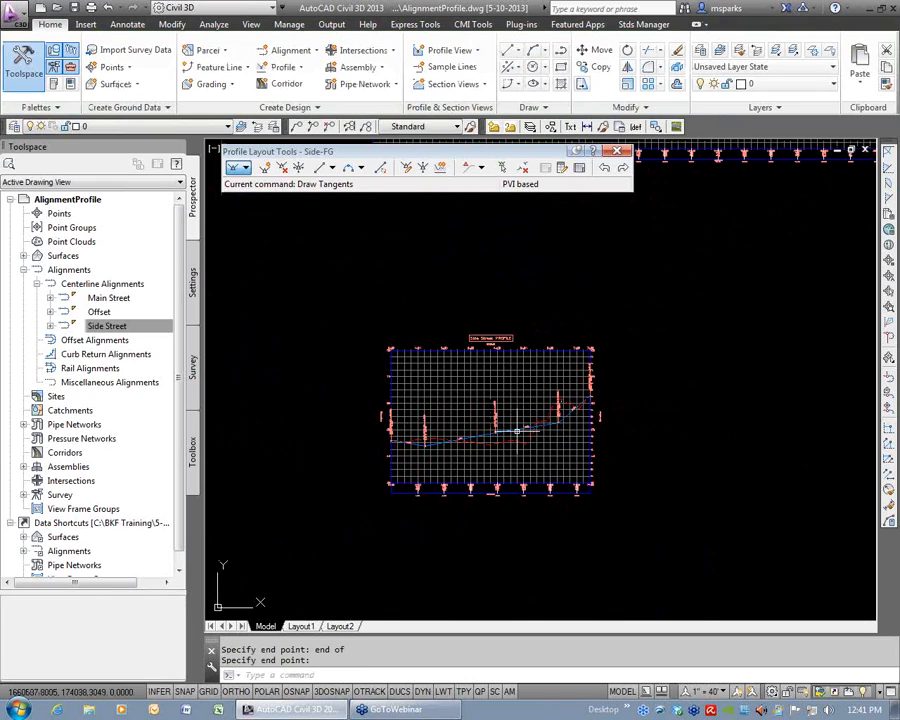
{"action": "scroll", "coordinate": [507, 446], "scroll_direction": "up", "scroll_amount": 4}
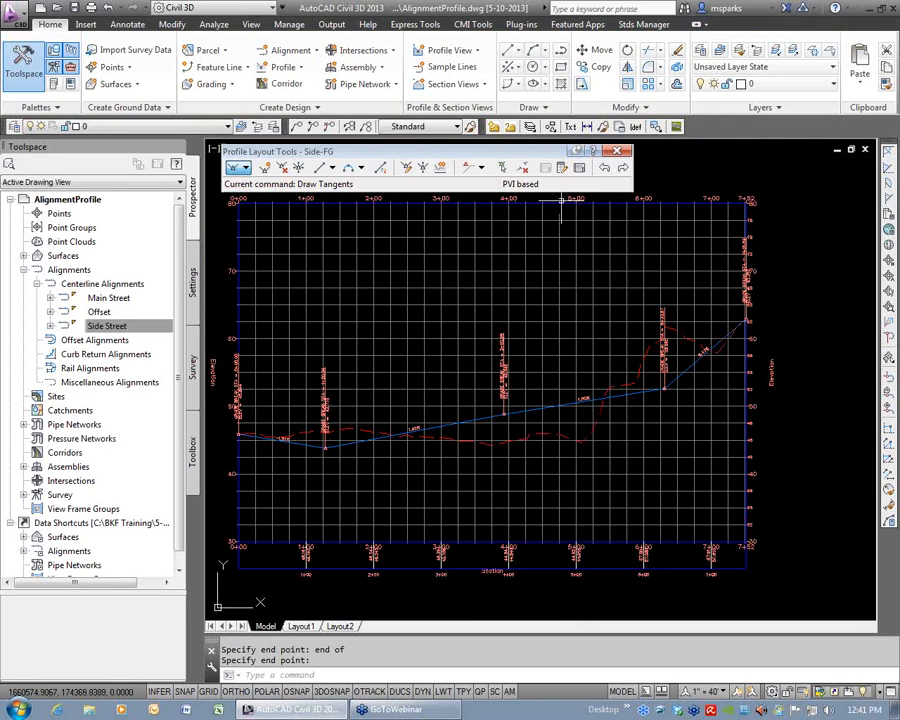
{"action": "key", "text": "Escape"}
{"action": "key", "text": "Escape"}
Compare the start of the Side-FG profile with the Side Street alignment's starting station at the Main Street intersection in plan.
{"action": "middle_click_drag", "start_coordinate": [367, 462], "coordinate": [498, 357]}
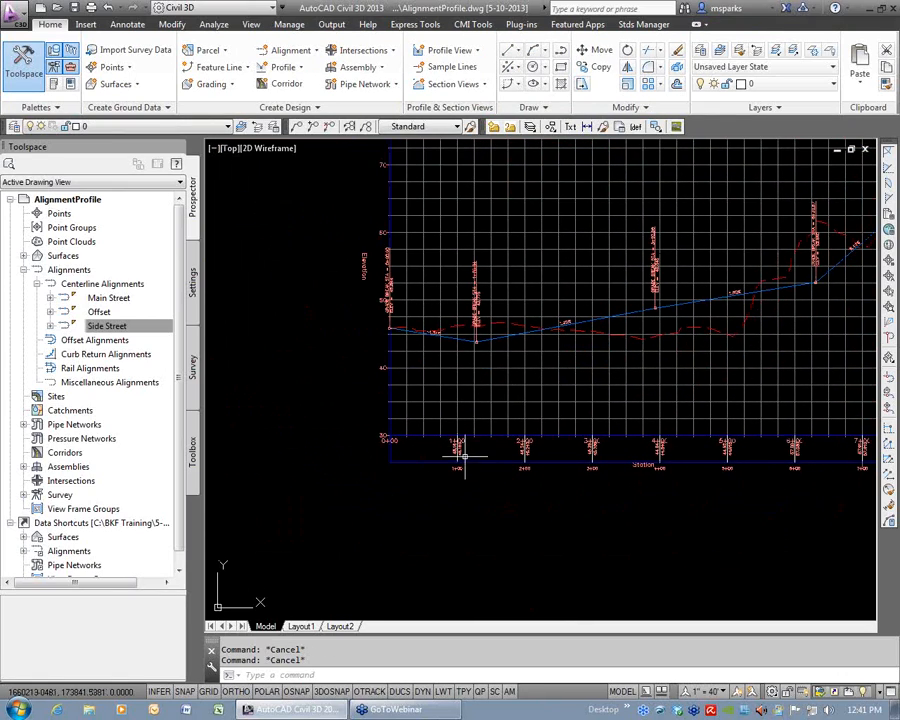
{"action": "scroll", "coordinate": [464, 458], "scroll_direction": "up", "scroll_amount": 4}
{"action": "middle_click_drag", "start_coordinate": [458, 144], "coordinate": [464, 350]}
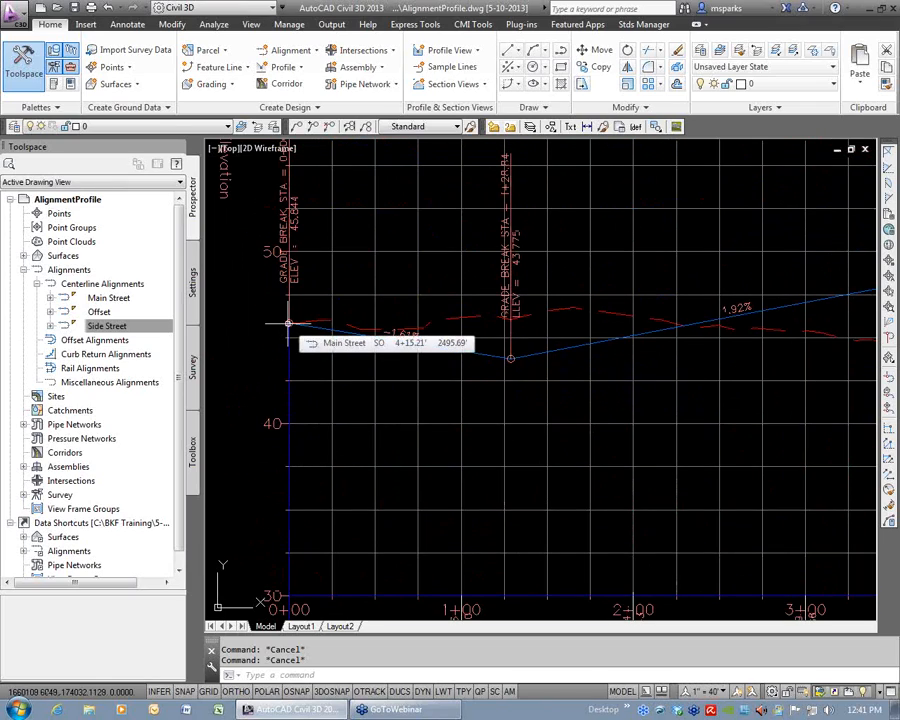
{"action": "middle_click_drag", "start_coordinate": [468, 456], "coordinate": [466, 327]}
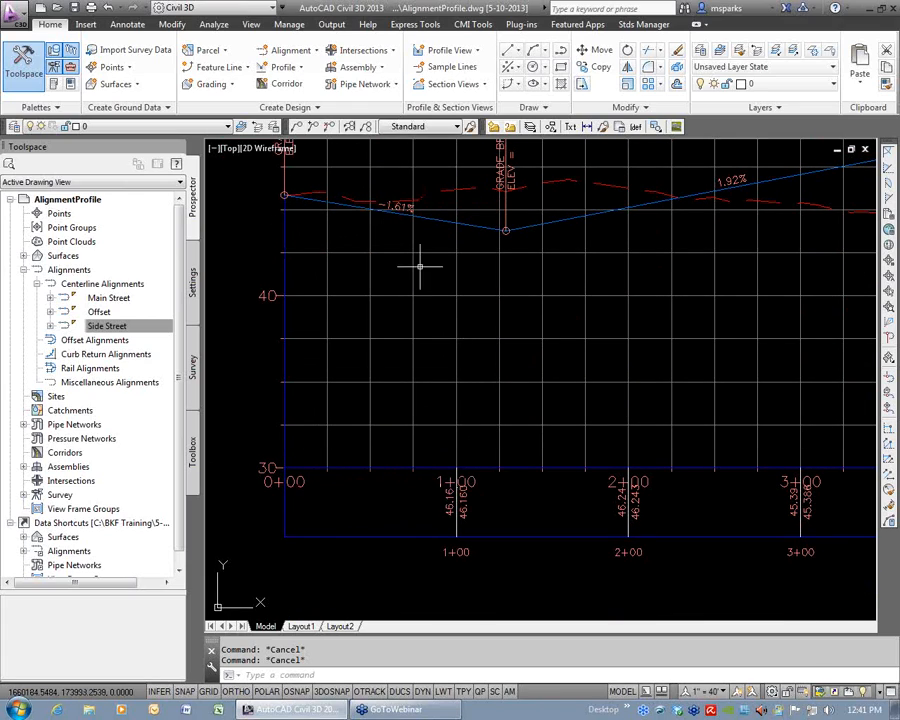
{"action": "scroll", "coordinate": [461, 315], "scroll_direction": "down", "scroll_amount": 10}
{"action": "middle_click_drag", "start_coordinate": [356, 357], "coordinate": [687, 303]}
{"action": "middle_click_drag", "start_coordinate": [300, 205], "coordinate": [570, 234]}
{"action": "middle_click_drag", "start_coordinate": [543, 170], "coordinate": [543, 297]}
{"action": "scroll", "coordinate": [529, 269], "scroll_direction": "up", "scroll_amount": 12}
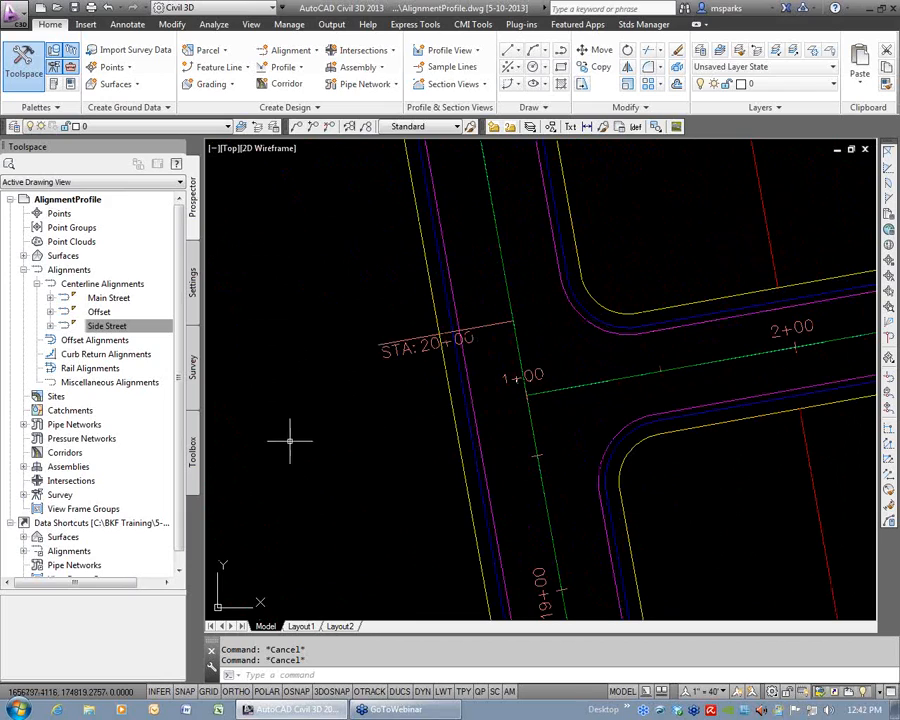
{"action": "scroll", "coordinate": [395, 424], "scroll_direction": "down", "scroll_amount": 10}
{"action": "scroll", "coordinate": [401, 425], "scroll_direction": "down", "scroll_amount": 6}
{"action": "middle_click_drag", "start_coordinate": [613, 440], "coordinate": [523, 370]}
{"action": "scroll", "coordinate": [521, 407], "scroll_direction": "up", "scroll_amount": 8}
{"action": "scroll", "coordinate": [556, 416], "scroll_direction": "up", "scroll_amount": 4}
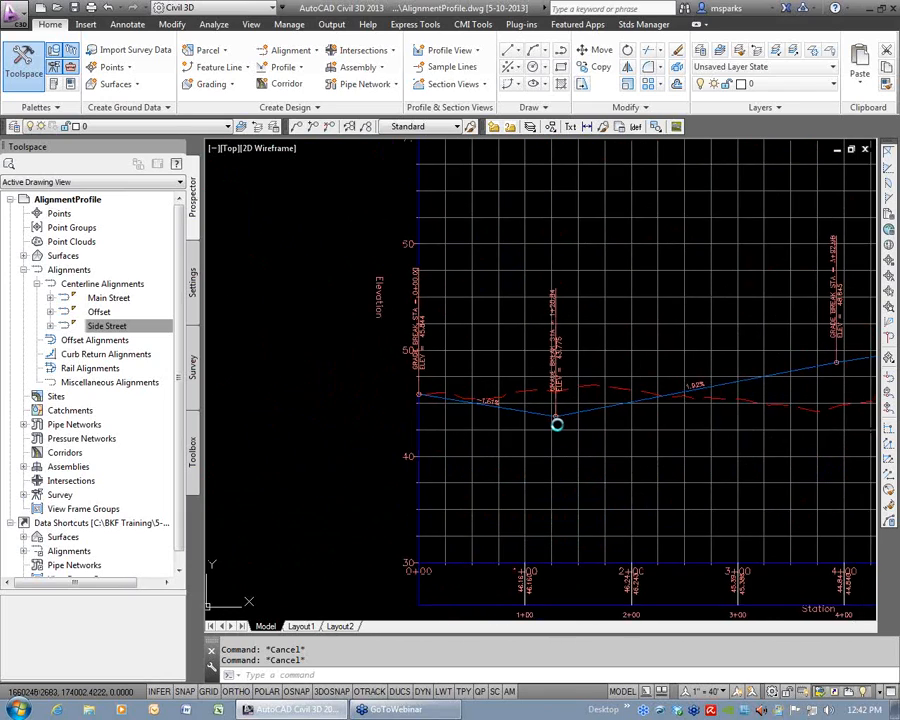
Turn on dynamic input and move the start PVI of the Side-FG profile to station 1+00.
{"action": "middle_click_drag", "start_coordinate": [556, 424], "coordinate": [360, 416]}
{"action": "left_click", "coordinate": [390, 402]}
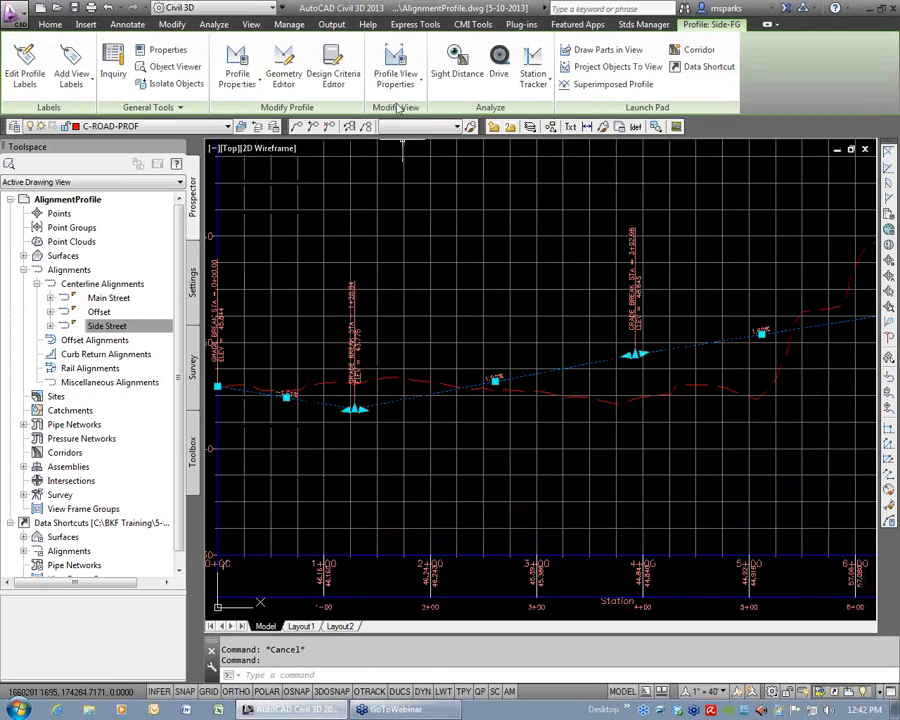
{"action": "middle_click_drag", "start_coordinate": [380, 536], "coordinate": [571, 366]}
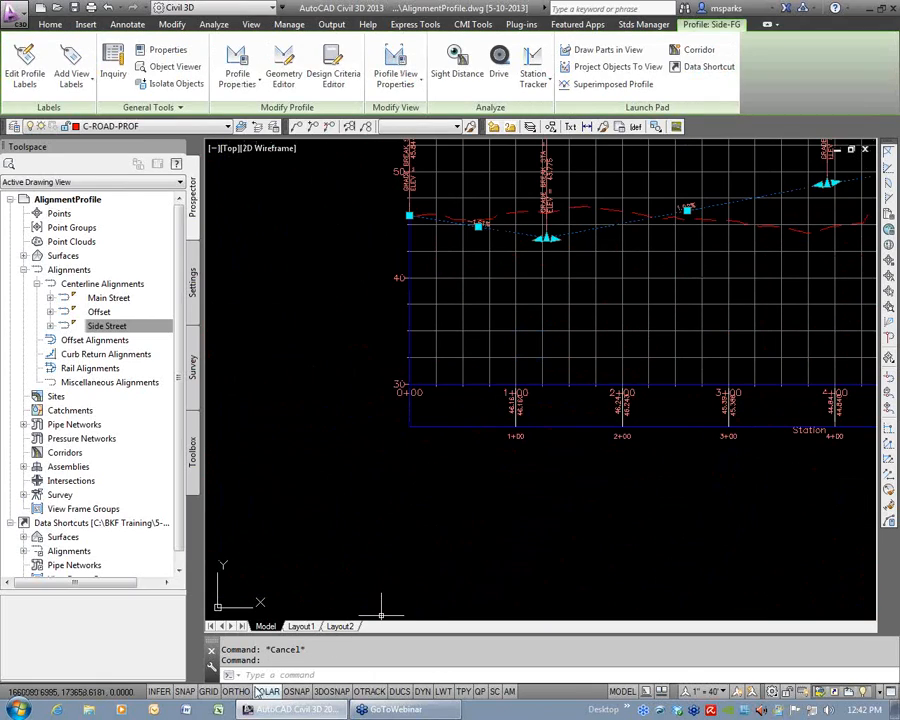
{"action": "left_click", "coordinate": [423, 691]}
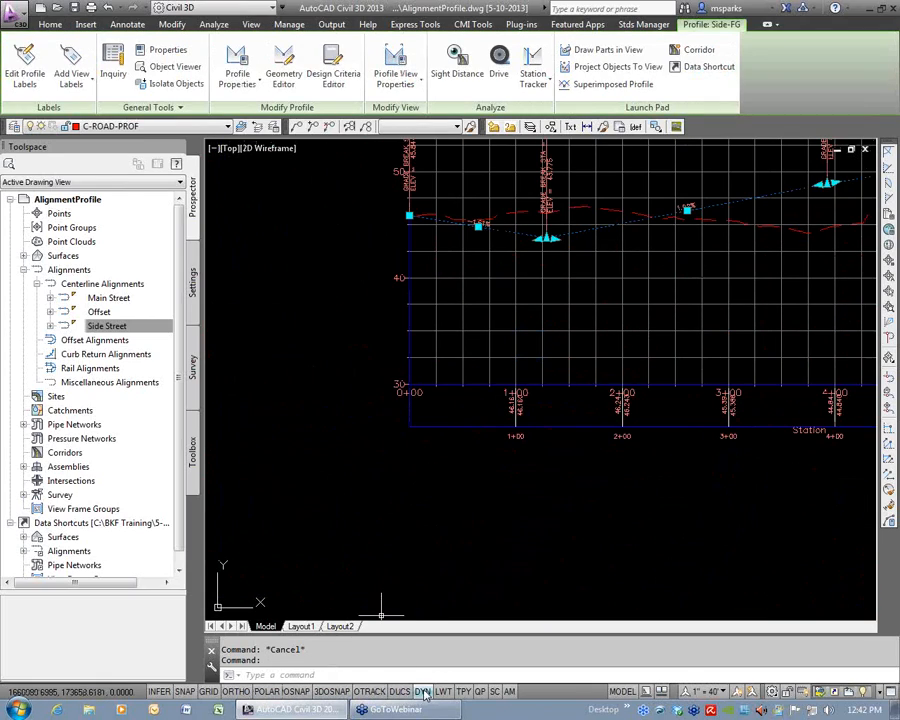
{"action": "left_click", "coordinate": [409, 215]}
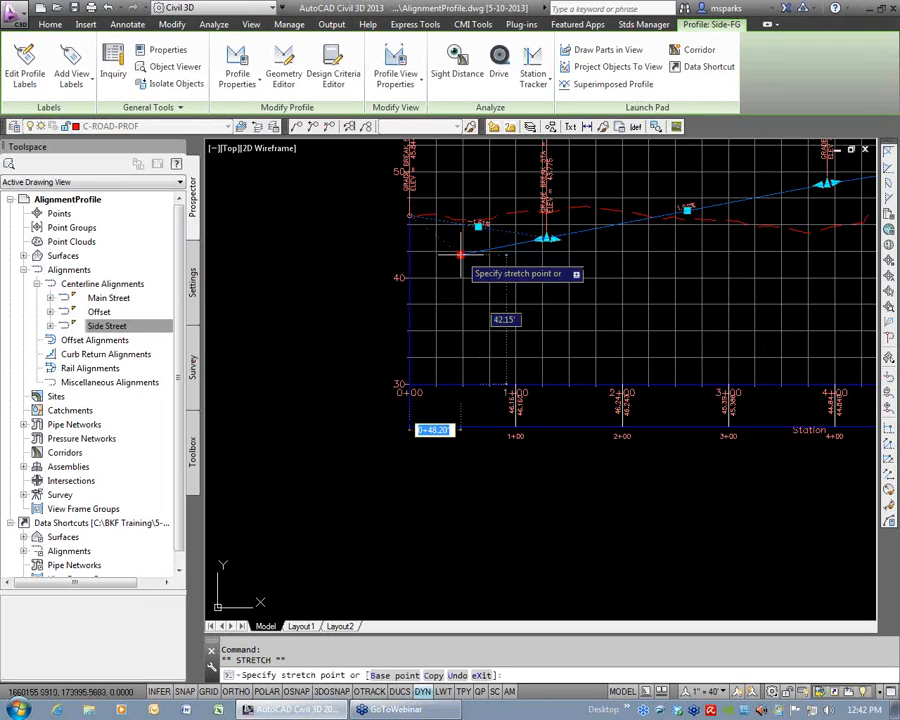
{"action": "type", "text": "100"}
{"action": "key", "text": "Return"}
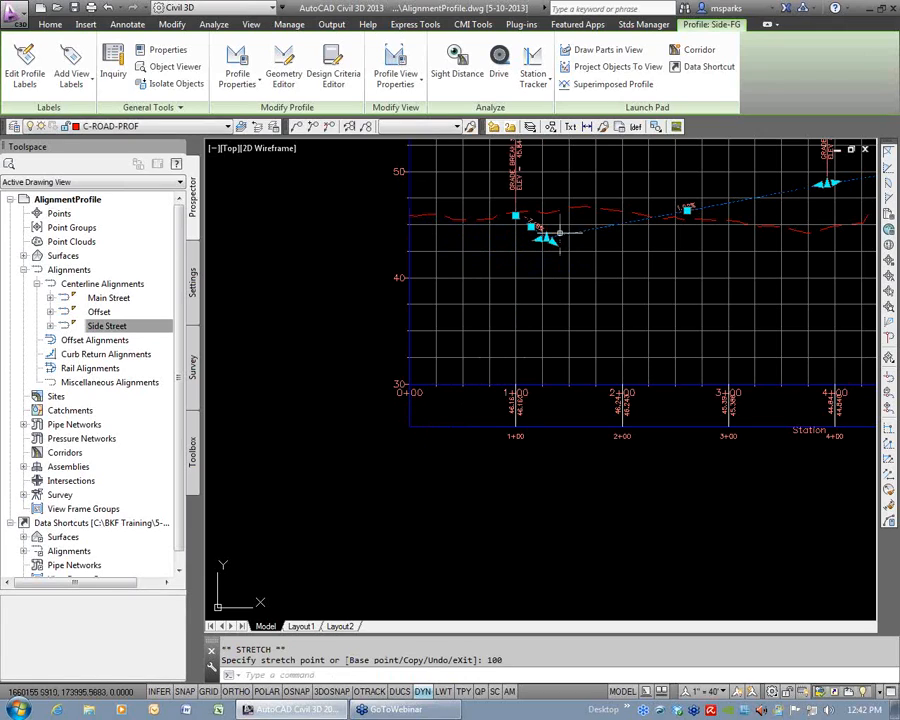
{"action": "key", "text": "Escape"}
{"action": "key", "text": "Escape"}
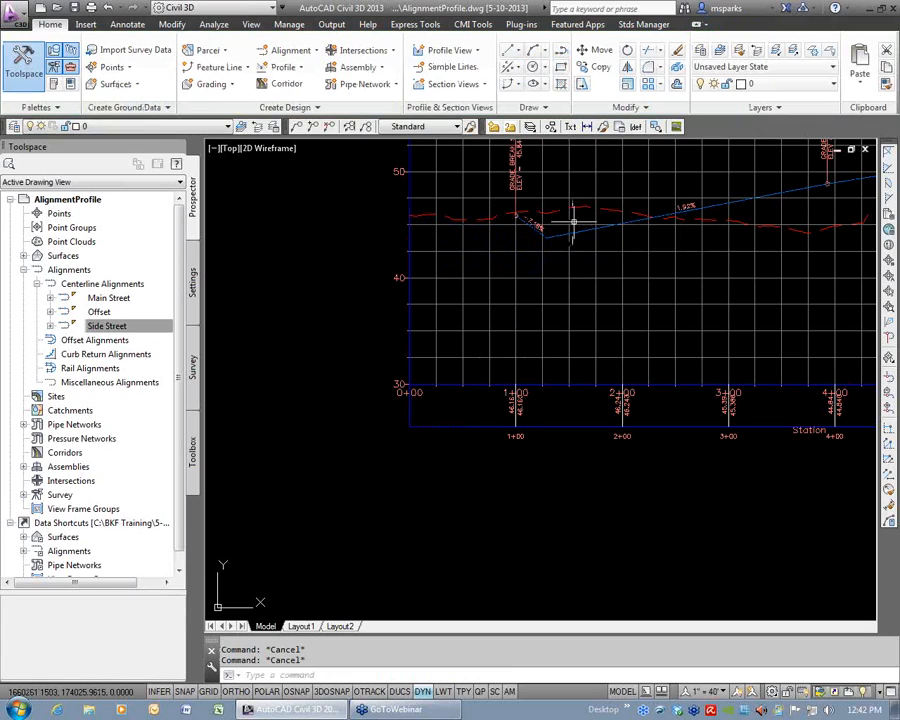
Open the profile label settings of the Side-FG profile.
{"action": "middle_click_drag", "start_coordinate": [575, 225], "coordinate": [483, 333]}
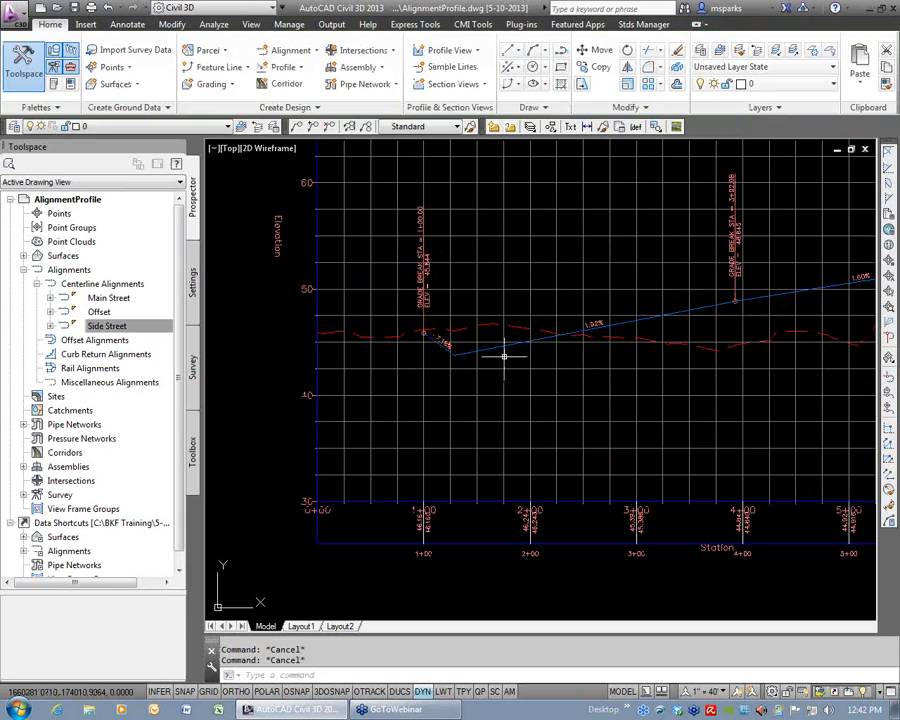
{"action": "scroll", "coordinate": [502, 356], "scroll_direction": "up", "scroll_amount": 2}
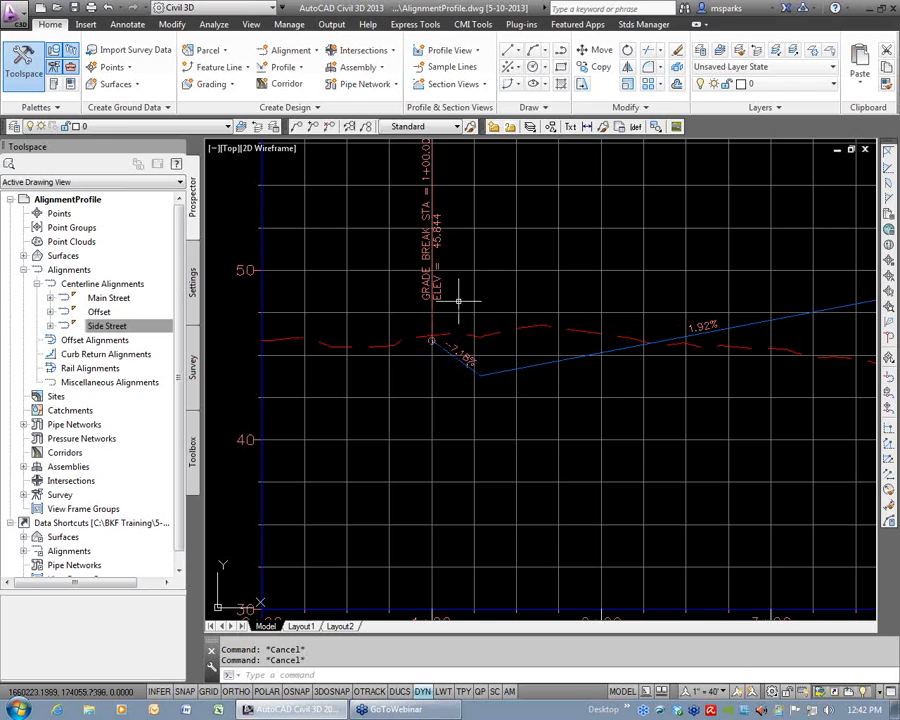
{"action": "middle_click_drag", "start_coordinate": [592, 322], "coordinate": [490, 366]}
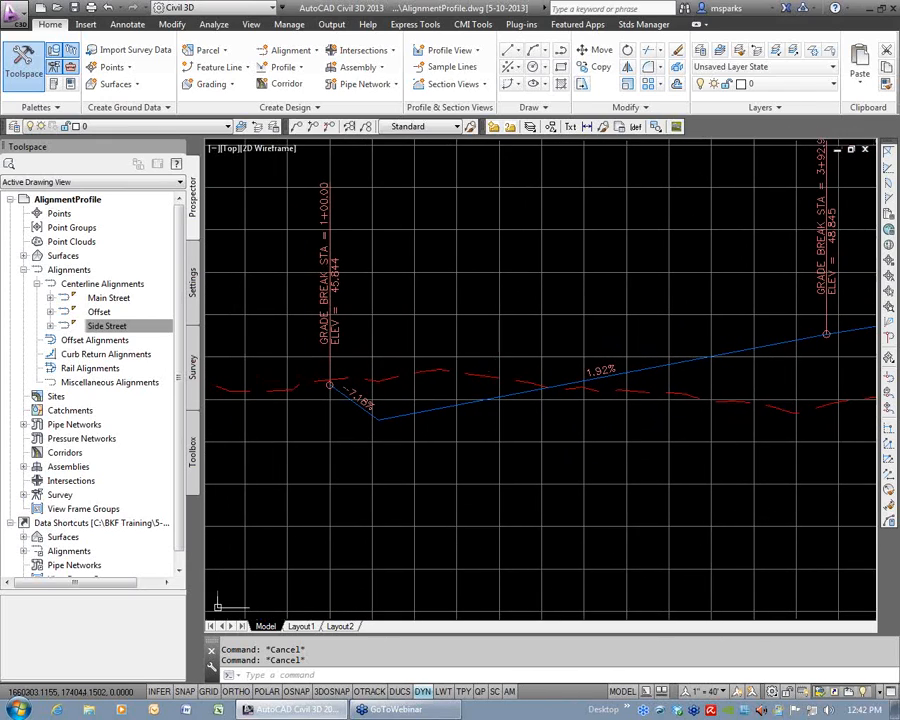
{"action": "left_click", "coordinate": [402, 416]}
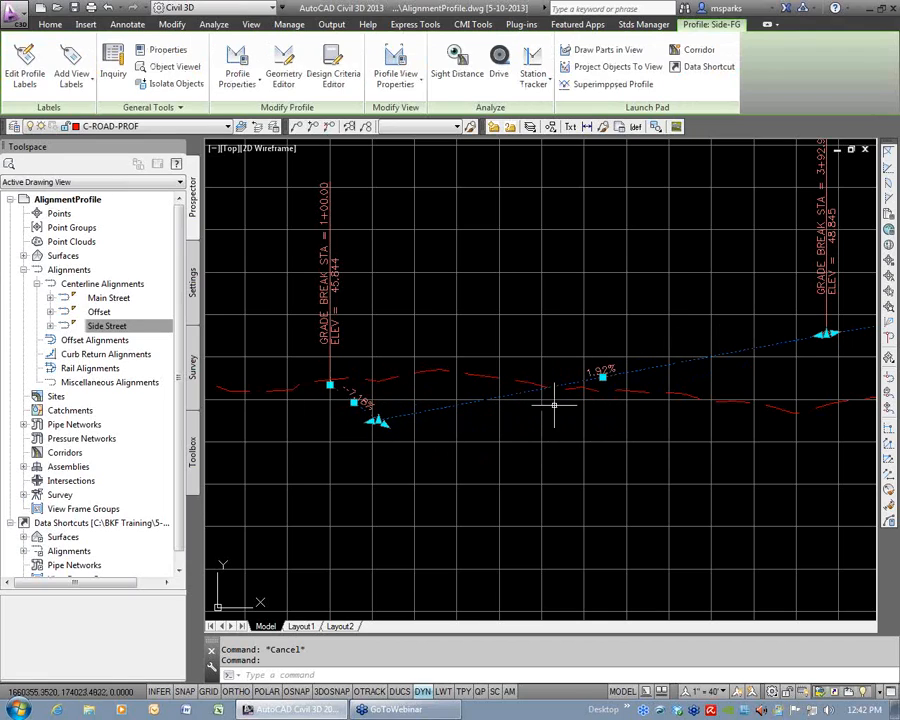
{"action": "mouse_move", "coordinate": [650, 379]}
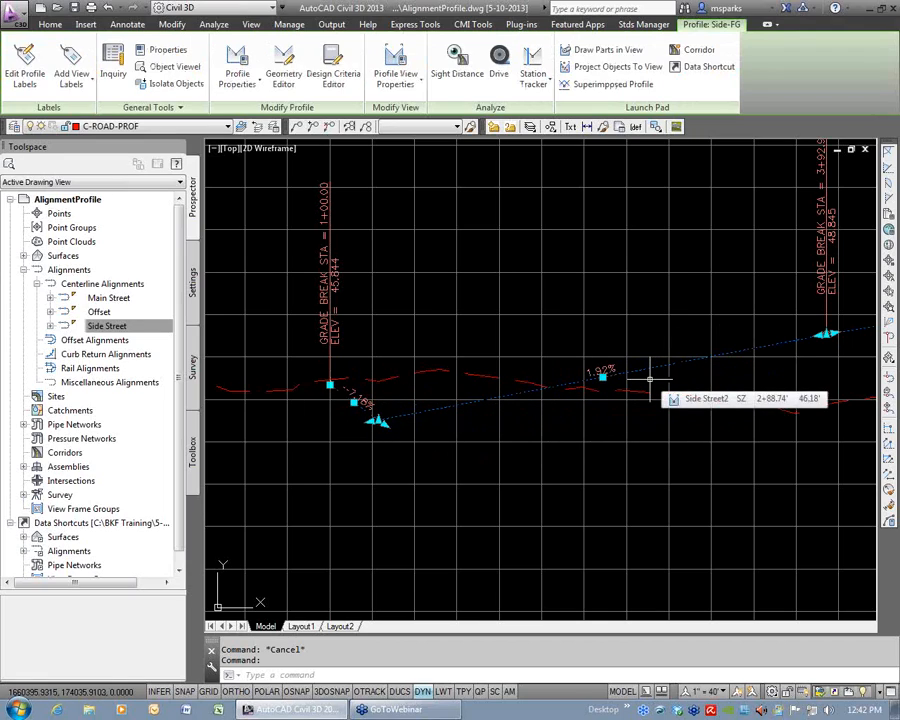
{"action": "right_click", "coordinate": [573, 277]}
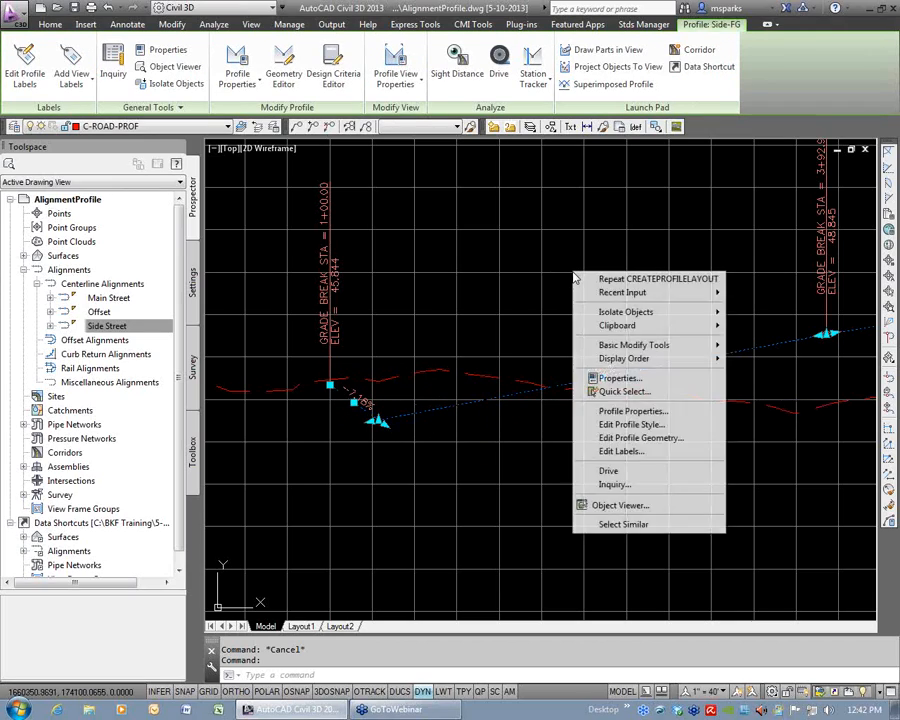
{"action": "left_click", "coordinate": [620, 452]}
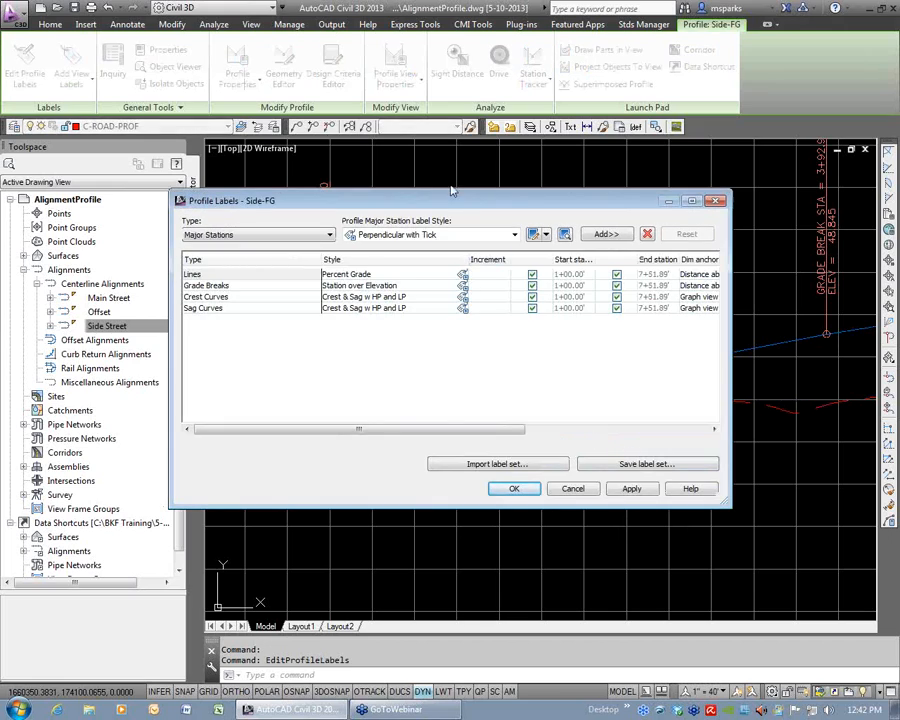
Set the weeding of the Side-FG grade break labels to 0 and accept the label settings.
{"action": "left_click_drag", "start_coordinate": [454, 203], "coordinate": [688, 183]}
{"action": "left_click", "coordinate": [497, 255]}
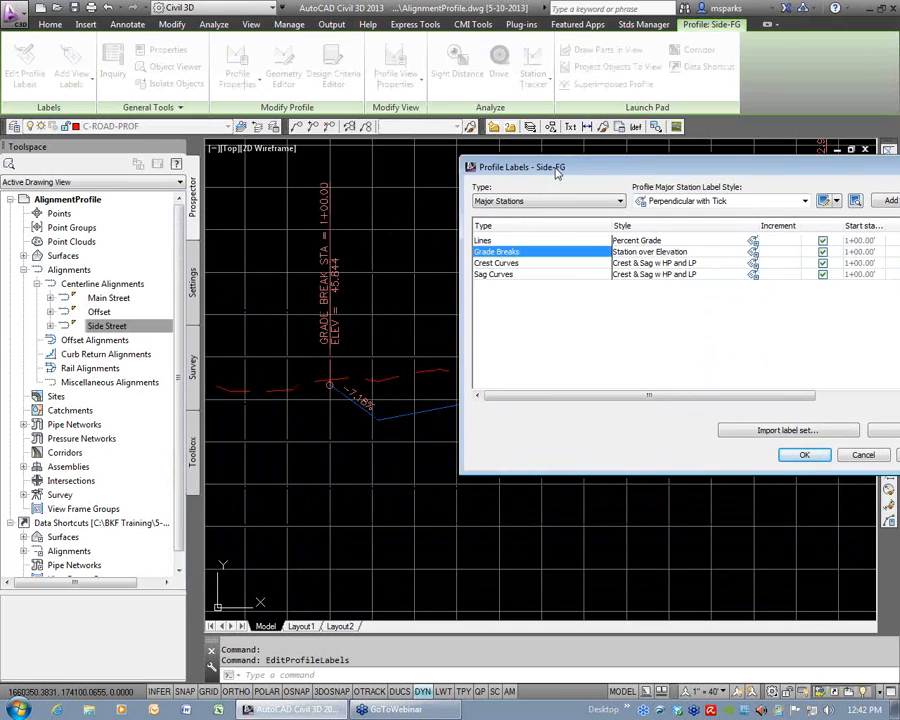
{"action": "left_click_drag", "start_coordinate": [557, 173], "coordinate": [205, 173]}
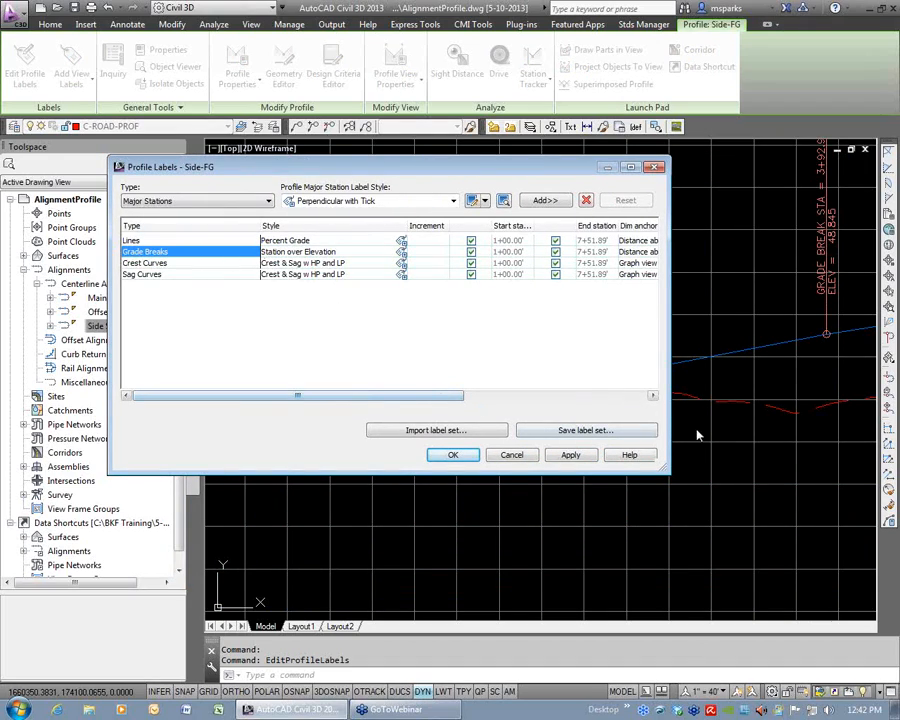
{"action": "left_click_drag", "start_coordinate": [668, 470], "coordinate": [853, 474]}
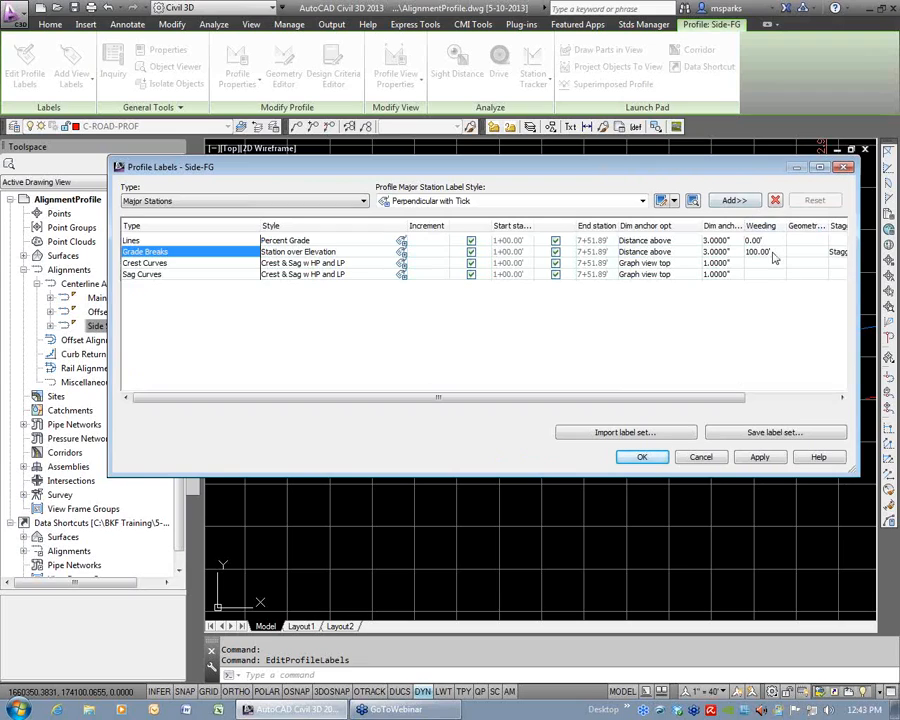
{"action": "mouse_move", "coordinate": [727, 170]}
{"action": "left_mouse_down"}
{"action": "mouse_move", "coordinate": [733, 432]}
{"action": "mouse_move", "coordinate": [705, 428]}
{"action": "mouse_move", "coordinate": [710, 446]}
{"action": "left_mouse_up"}
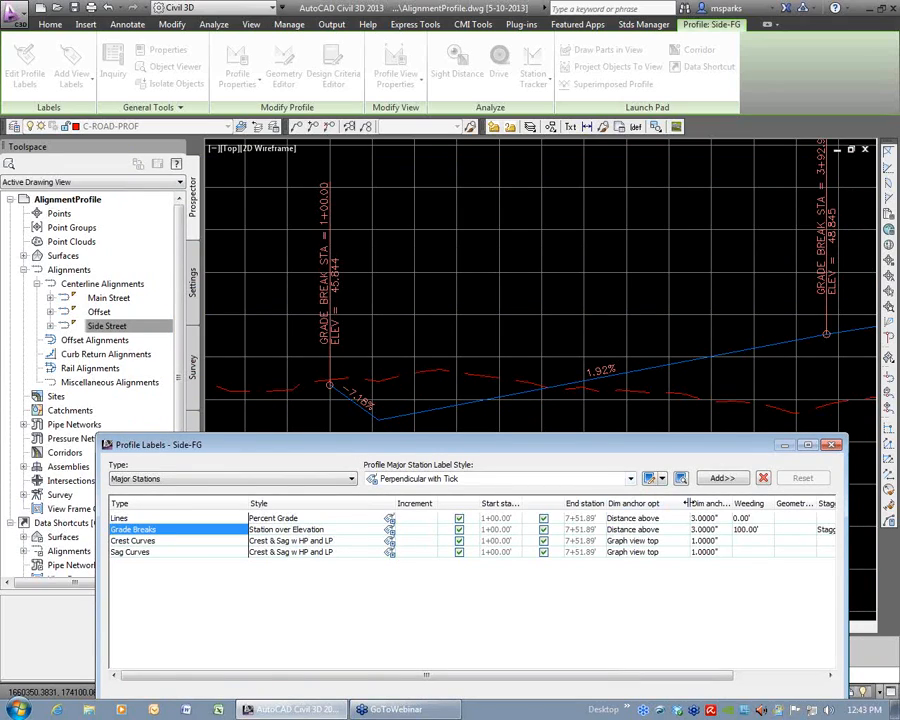
{"action": "left_click", "coordinate": [756, 531]}
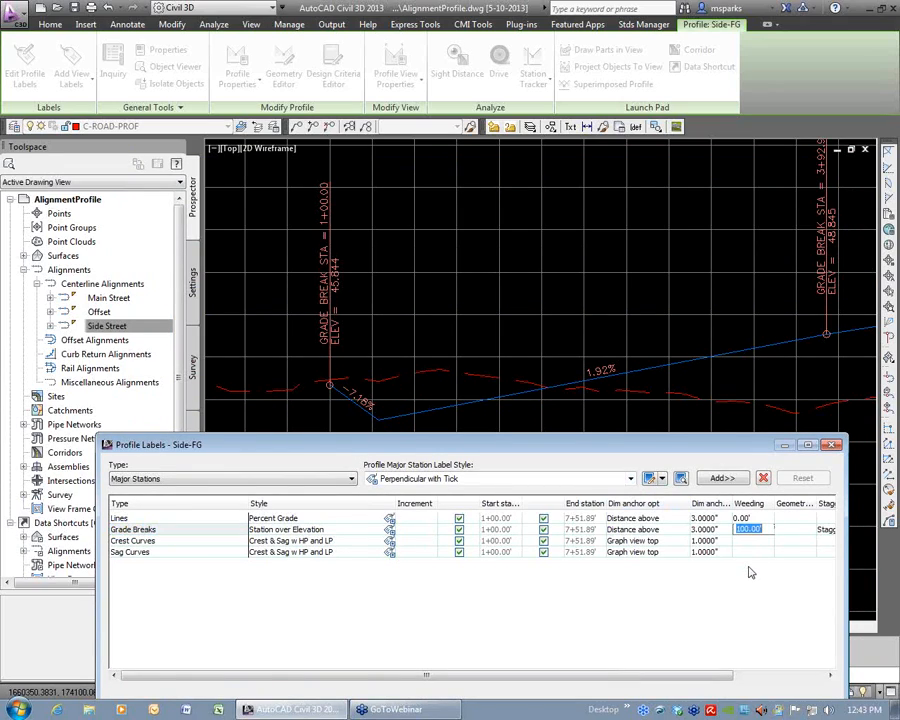
{"action": "left_click_drag", "start_coordinate": [703, 446], "coordinate": [679, 228]}
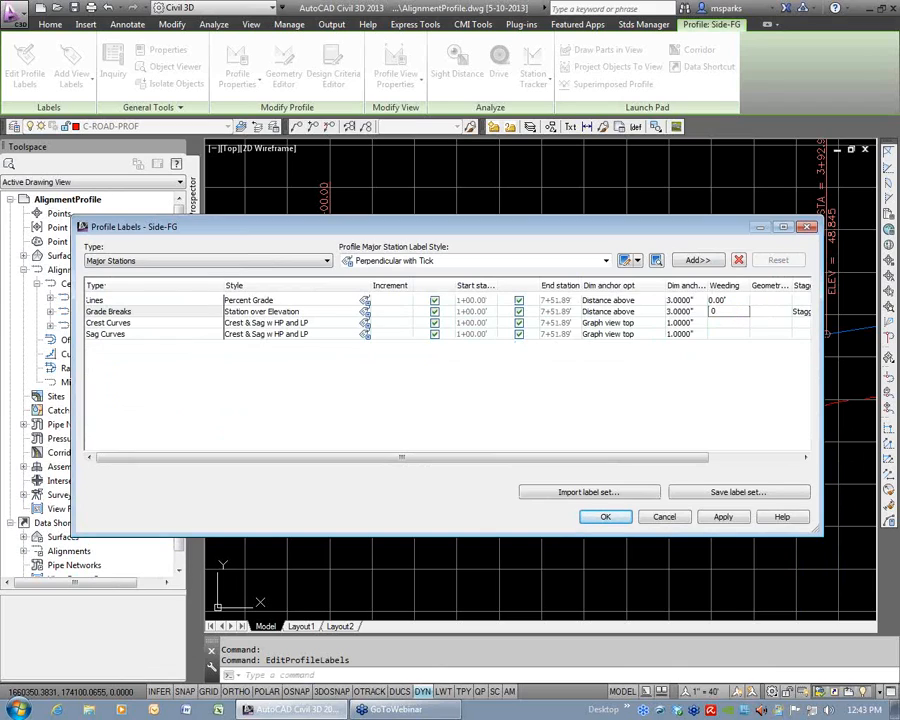
{"action": "type", "text": "0"}
{"action": "key", "text": "Return"}
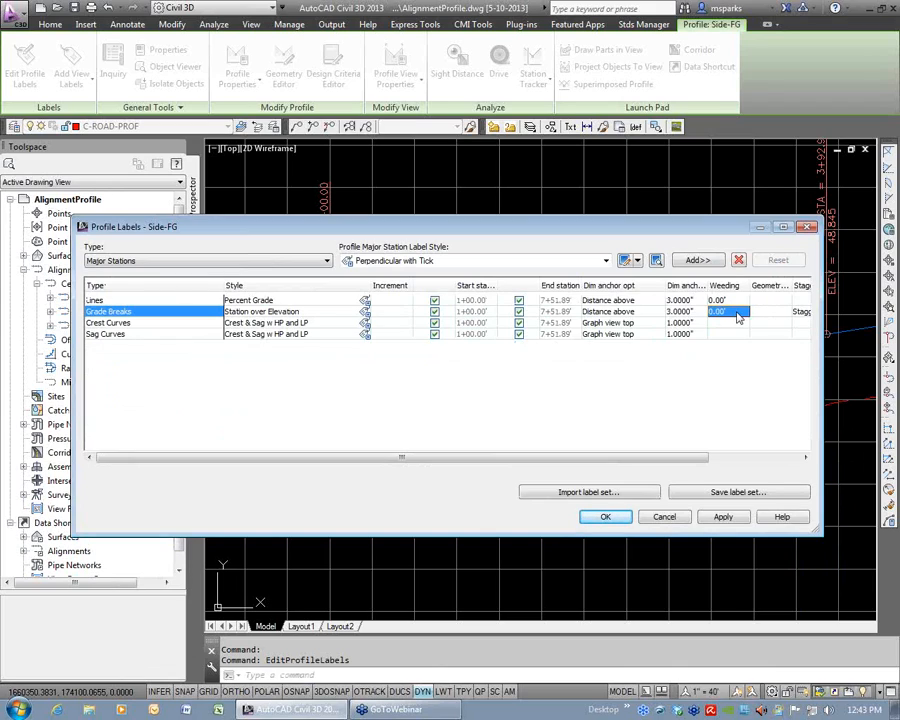
{"action": "left_click", "coordinate": [621, 517]}
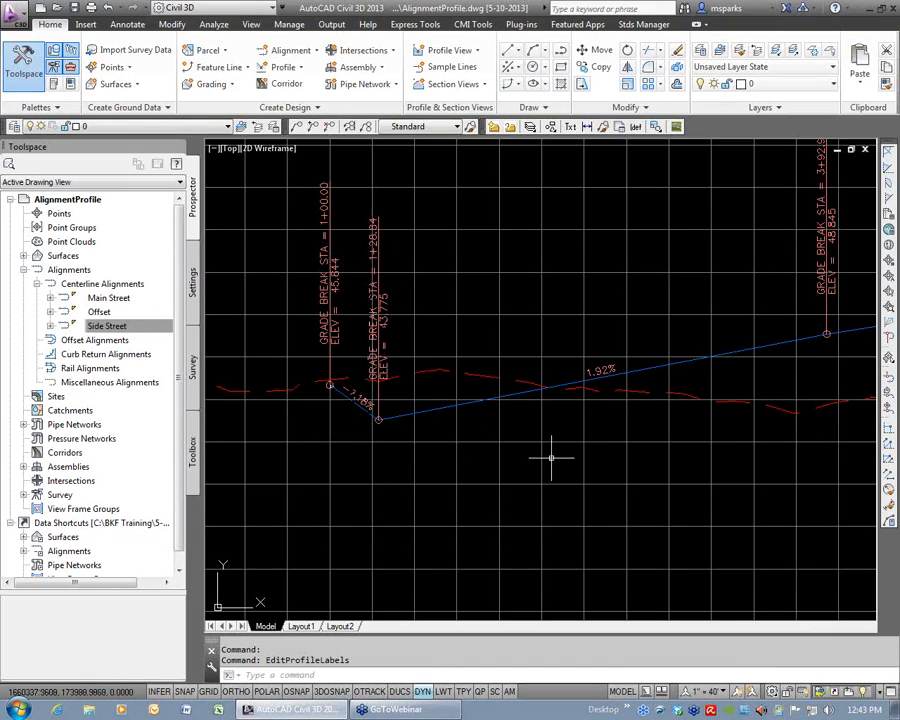
Move the first intermediate PVI of the Side-FG profile to about station 2+15 at elevation about 46.4.
{"action": "scroll", "coordinate": [550, 458], "scroll_direction": "down", "scroll_amount": 2}
{"action": "left_click", "coordinate": [449, 437]}
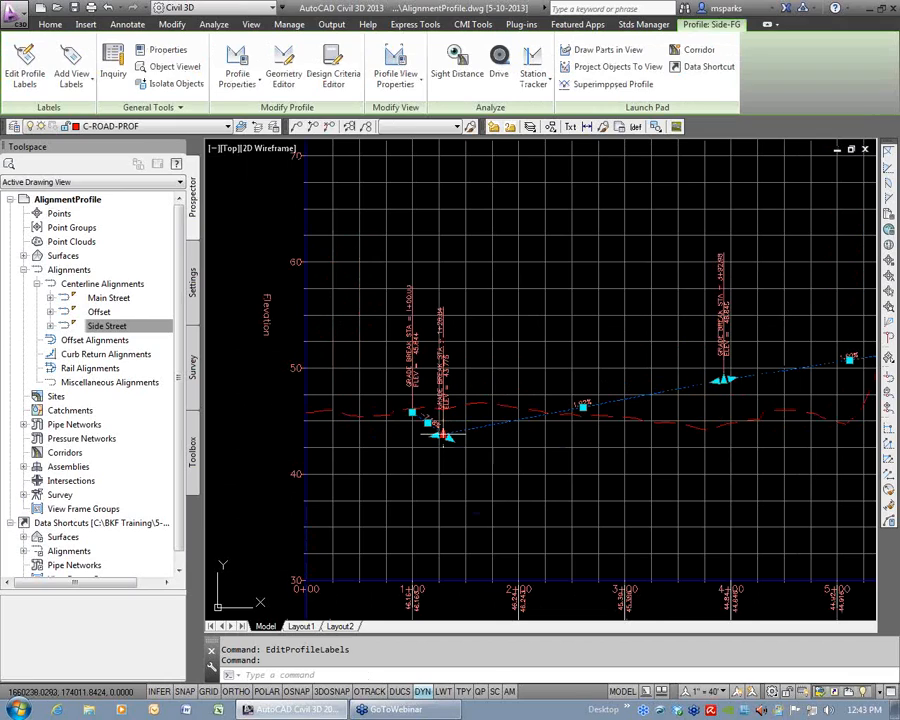
{"action": "left_click", "coordinate": [443, 437]}
{"action": "left_click", "coordinate": [533, 410]}
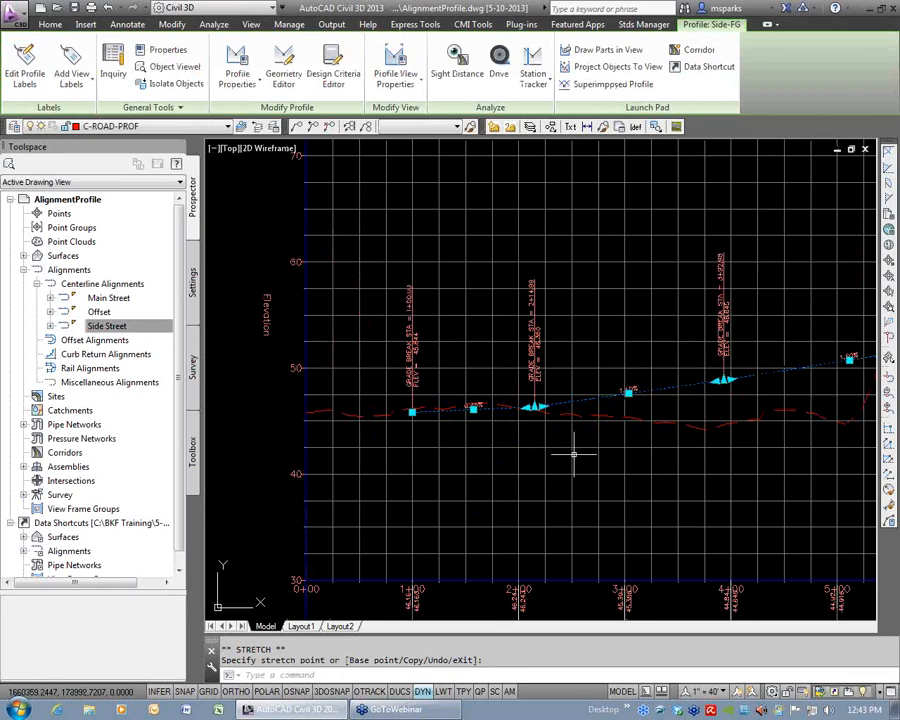
{"action": "key", "text": "Escape"}
{"action": "key", "text": "Escape"}
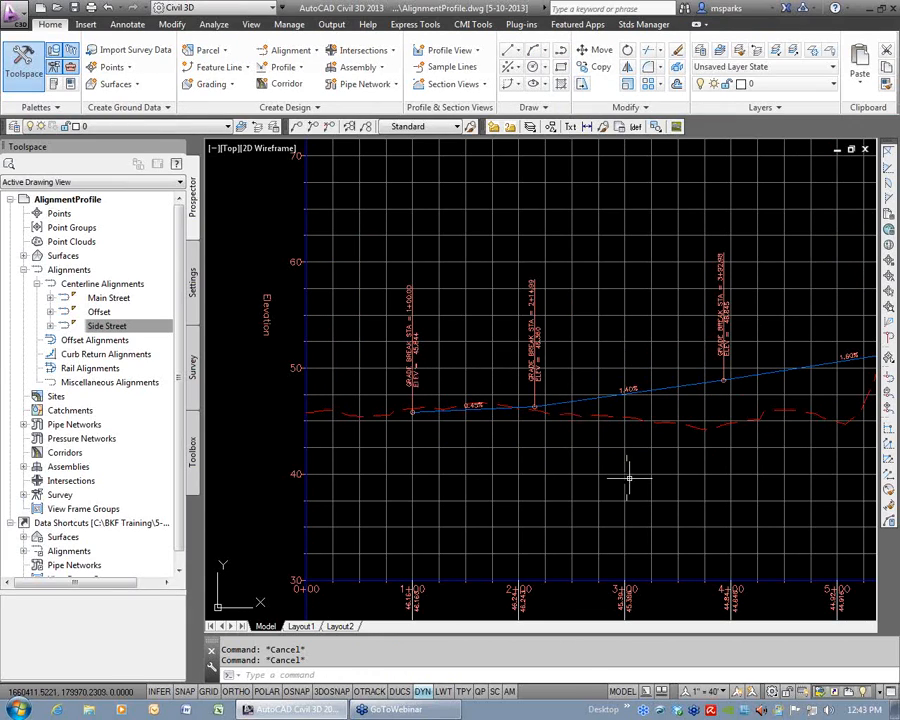
Set Profile2 of the bottom profile data band in the Side Street profile view to Side-FG.
{"action": "scroll", "coordinate": [626, 477], "scroll_direction": "down", "scroll_amount": 4}
{"action": "mouse_move", "coordinate": [703, 488]}
{"action": "middle_mouse_down"}
{"action": "mouse_move", "coordinate": [538, 466]}
{"action": "mouse_move", "coordinate": [560, 415]}
{"action": "mouse_move", "coordinate": [607, 367]}
{"action": "middle_mouse_up"}
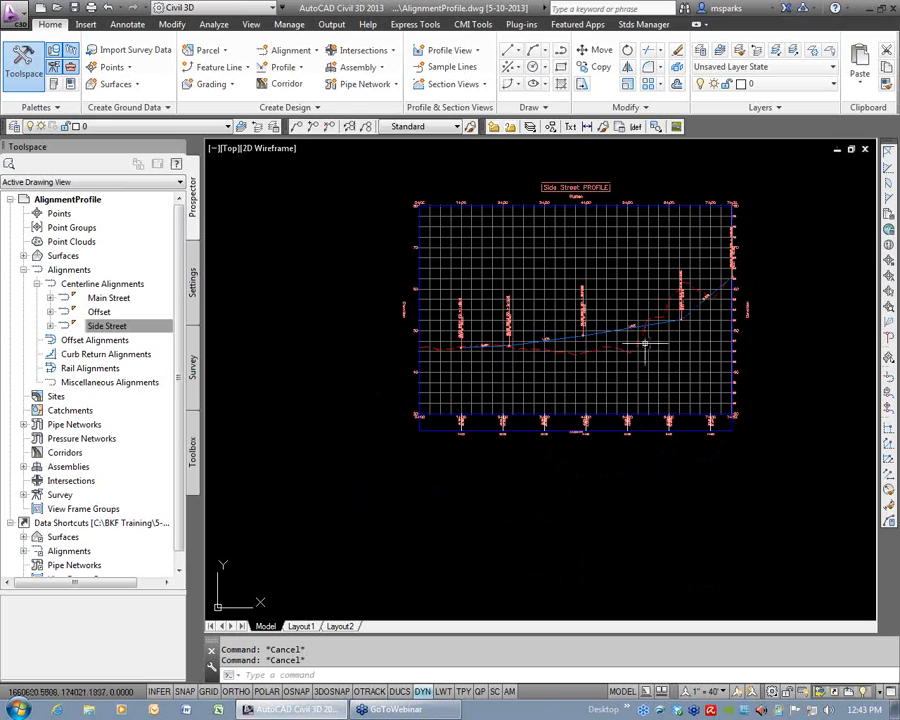
{"action": "scroll", "coordinate": [608, 383], "scroll_direction": "up", "scroll_amount": 4}
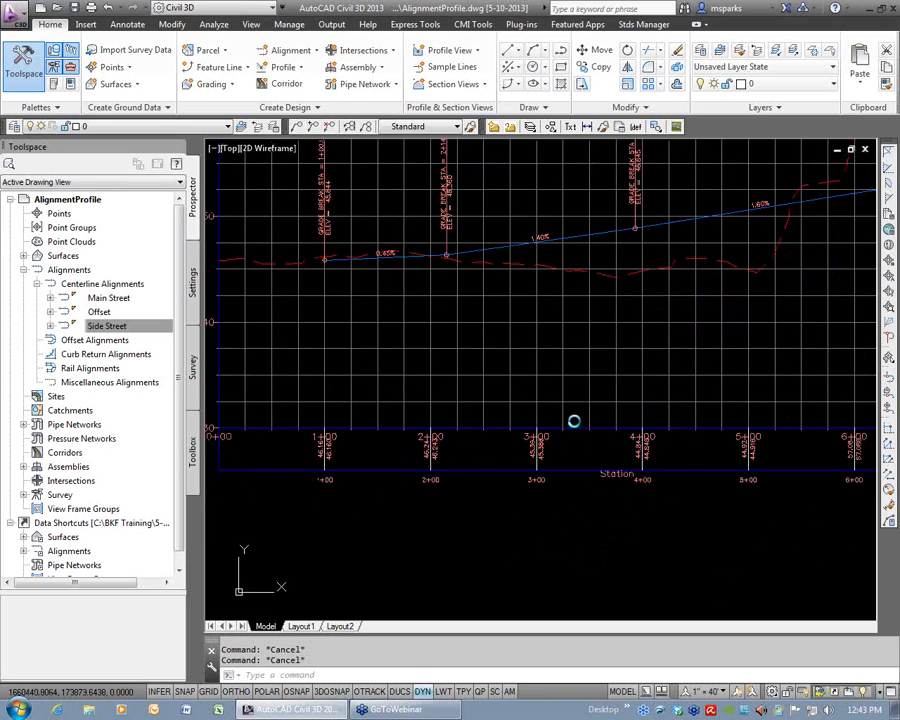
{"action": "left_click", "coordinate": [534, 366]}
{"action": "left_click", "coordinate": [514, 344]}
{"action": "right_click", "coordinate": [561, 336]}
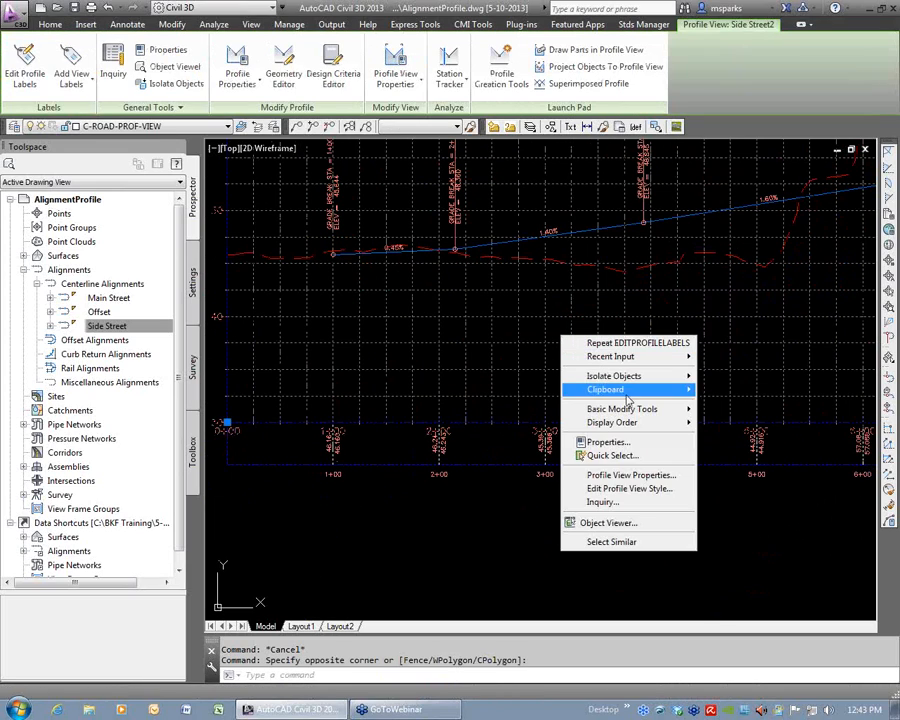
{"action": "left_click", "coordinate": [632, 476]}
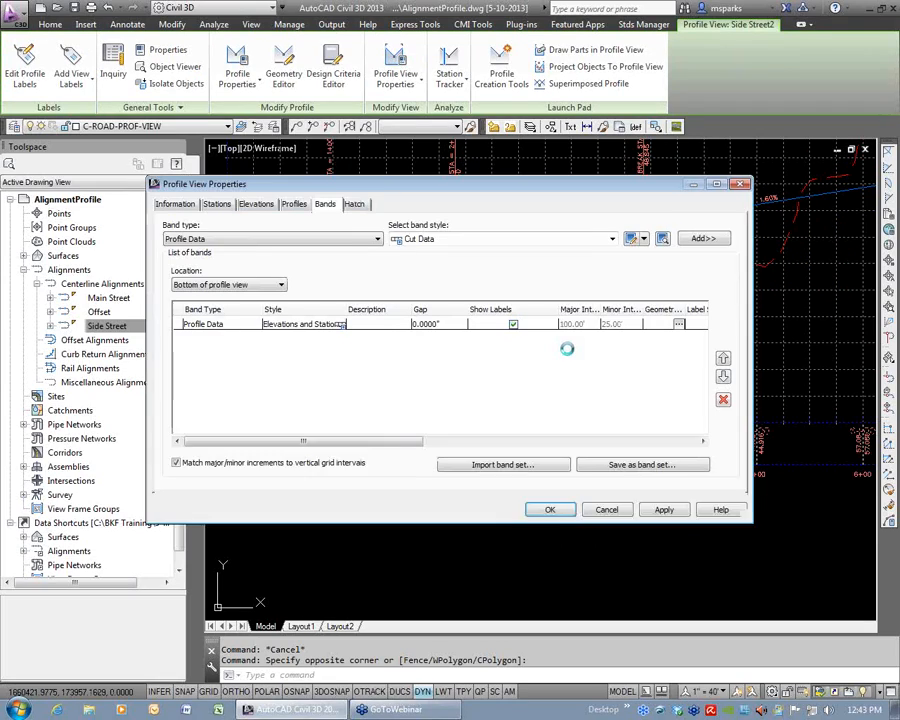
{"action": "left_click_drag", "start_coordinate": [408, 436], "coordinate": [686, 431]}
{"action": "left_click", "coordinate": [530, 318]}
{"action": "left_click", "coordinate": [526, 319]}
{"action": "left_click", "coordinate": [495, 341]}
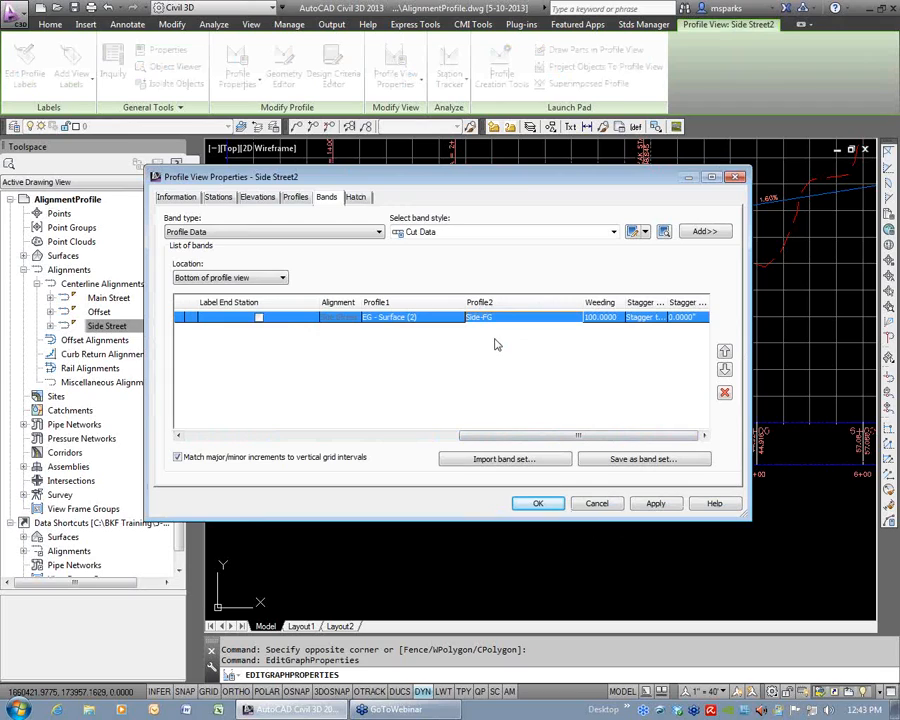
{"action": "left_click", "coordinate": [547, 504]}
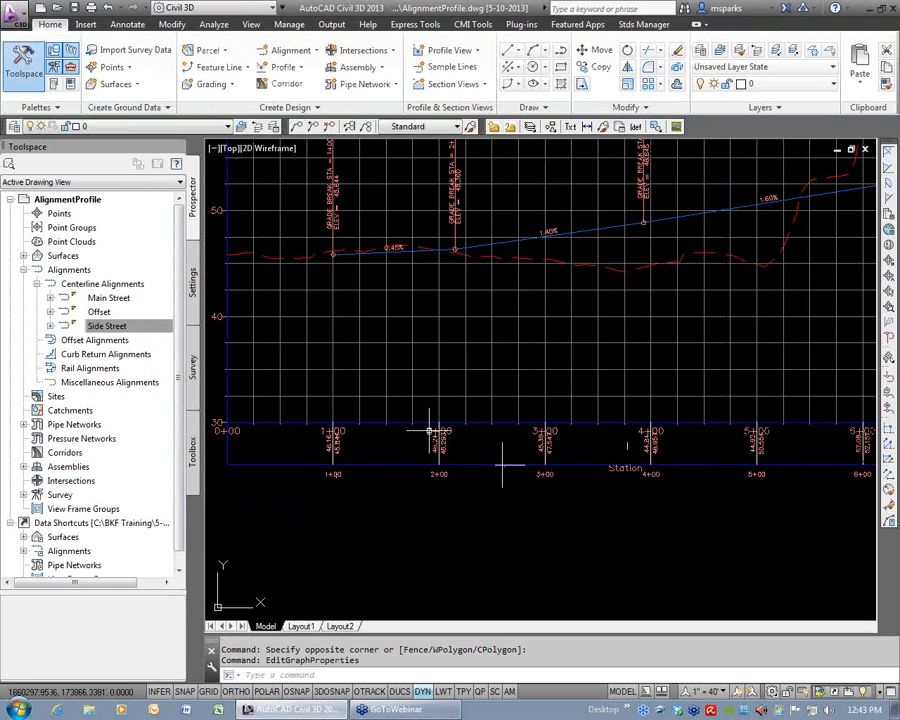
{"action": "key", "text": "Escape"}
{"action": "key", "text": "Escape"}
Turn off dynamic input and save the drawing.
{"action": "scroll", "coordinate": [484, 346], "scroll_direction": "down", "scroll_amount": 5}
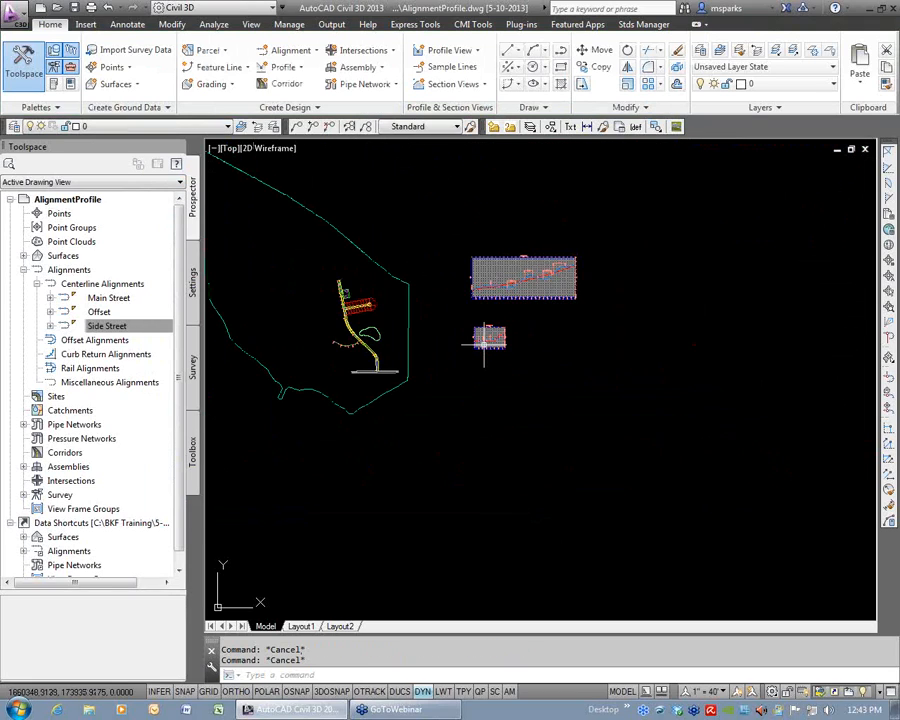
{"action": "scroll", "coordinate": [505, 356], "scroll_direction": "up", "scroll_amount": 1}
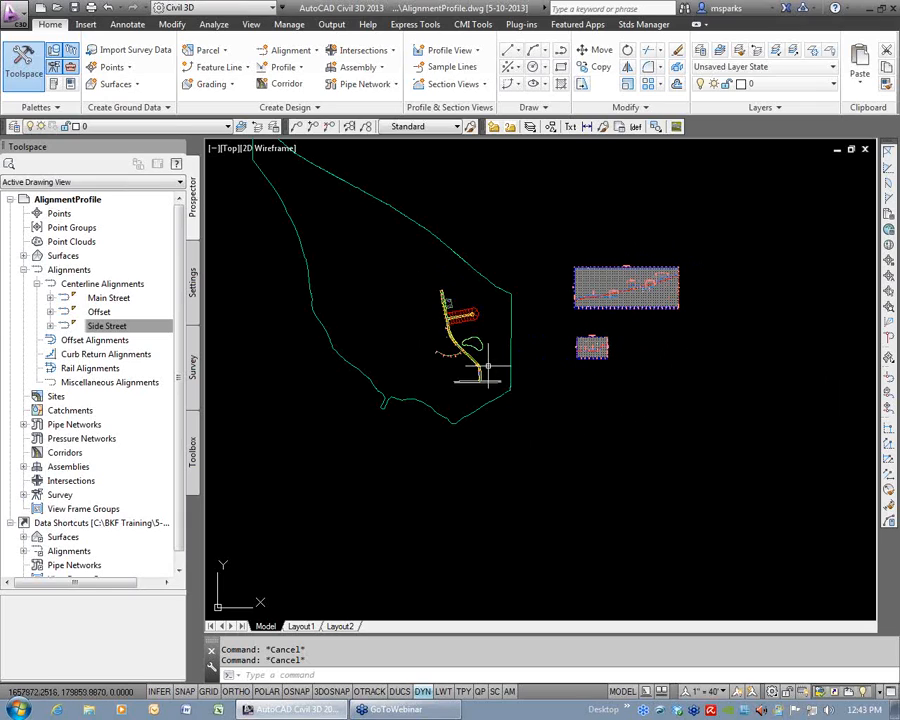
{"action": "type", "text": "z"}
{"action": "key", "text": "Return"}
{"action": "left_click", "coordinate": [412, 251]}
{"action": "left_click", "coordinate": [687, 462]}
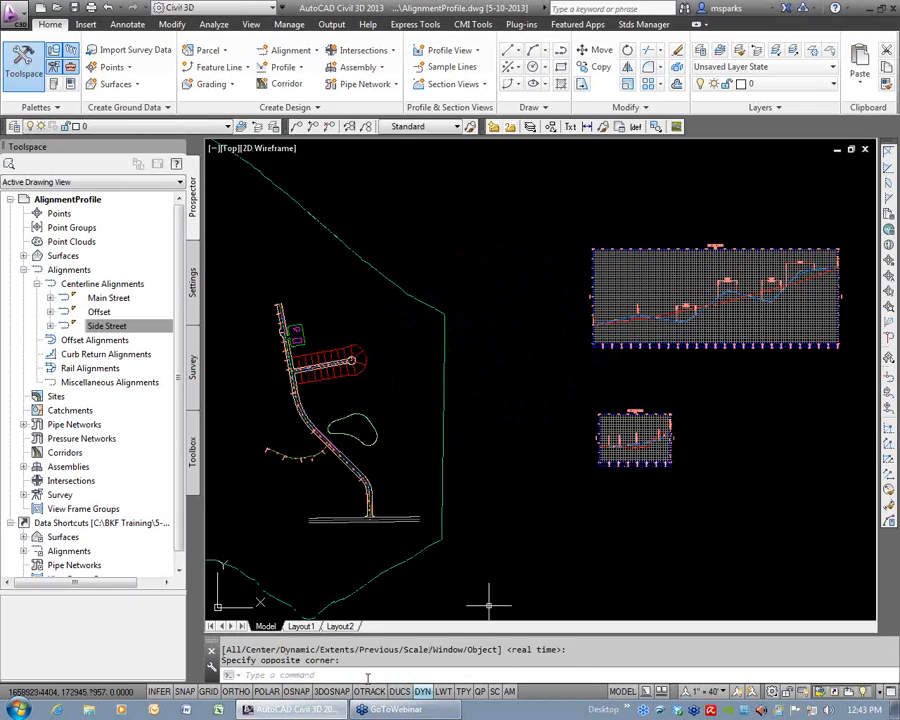
{"action": "type", "text": "qsave"}
{"action": "key", "text": "Return"}
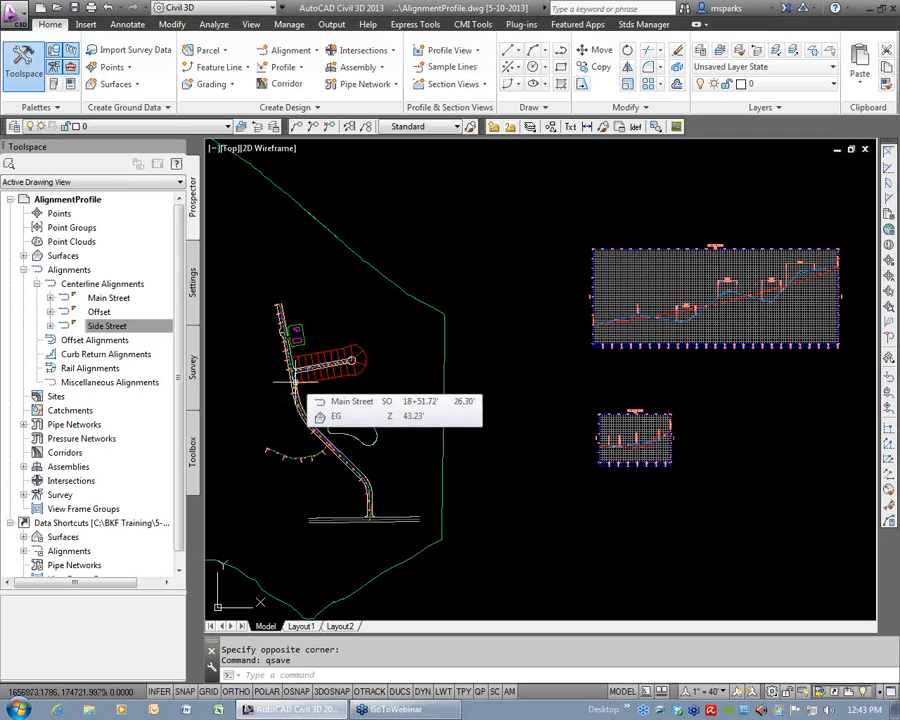
Add a Station/Offset - Fixed Point label to the Main Street alignment at the endpoint where Side Street begins.
{"action": "scroll", "coordinate": [293, 373], "scroll_direction": "up", "scroll_amount": 10}
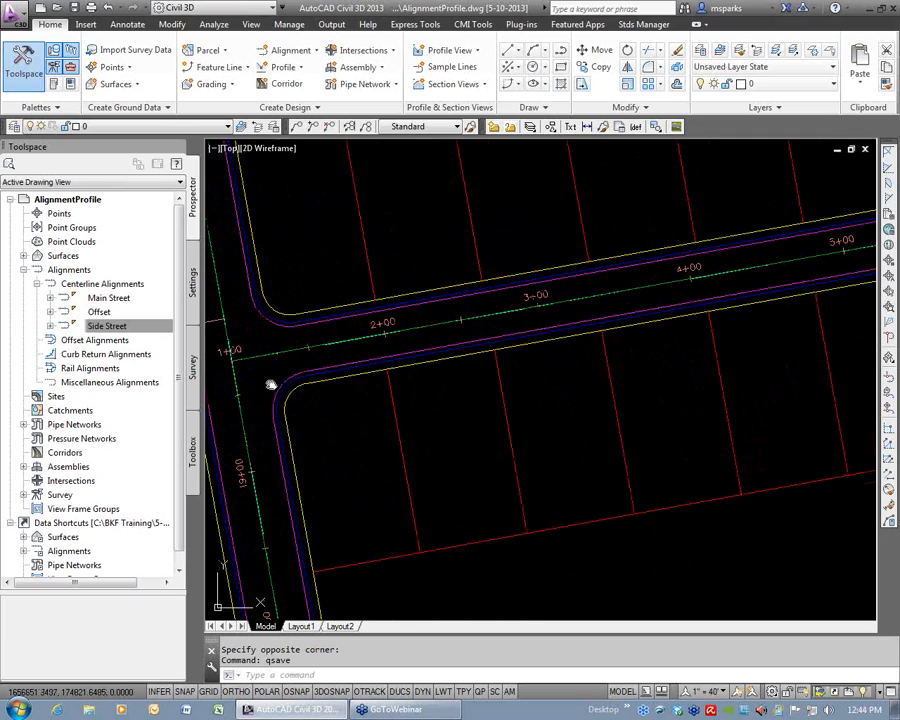
{"action": "middle_click_drag", "start_coordinate": [266, 380], "coordinate": [516, 372]}
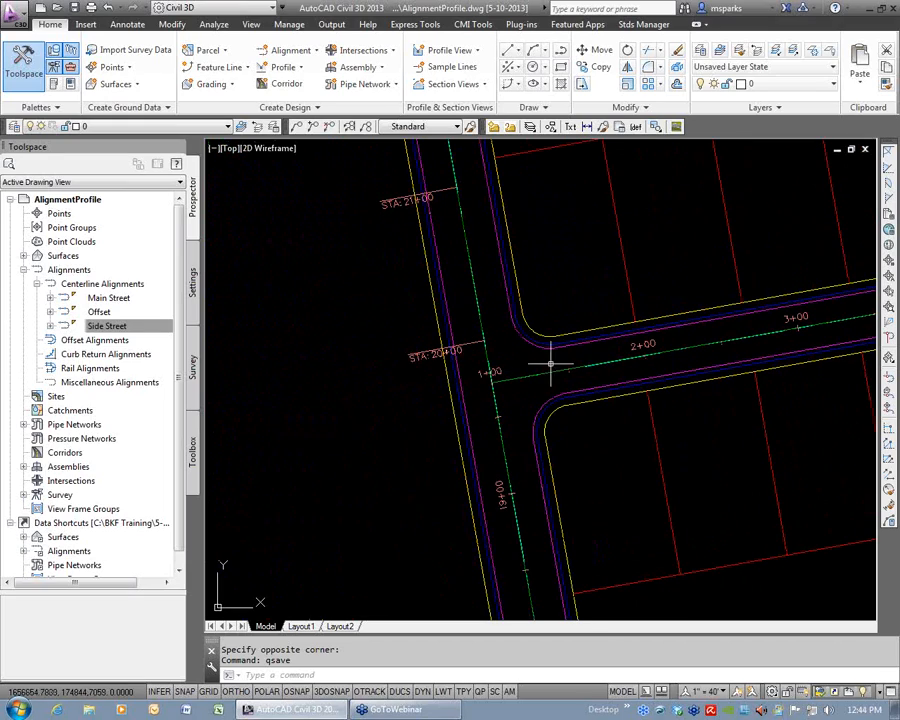
{"action": "mouse_move", "coordinate": [519, 441]}
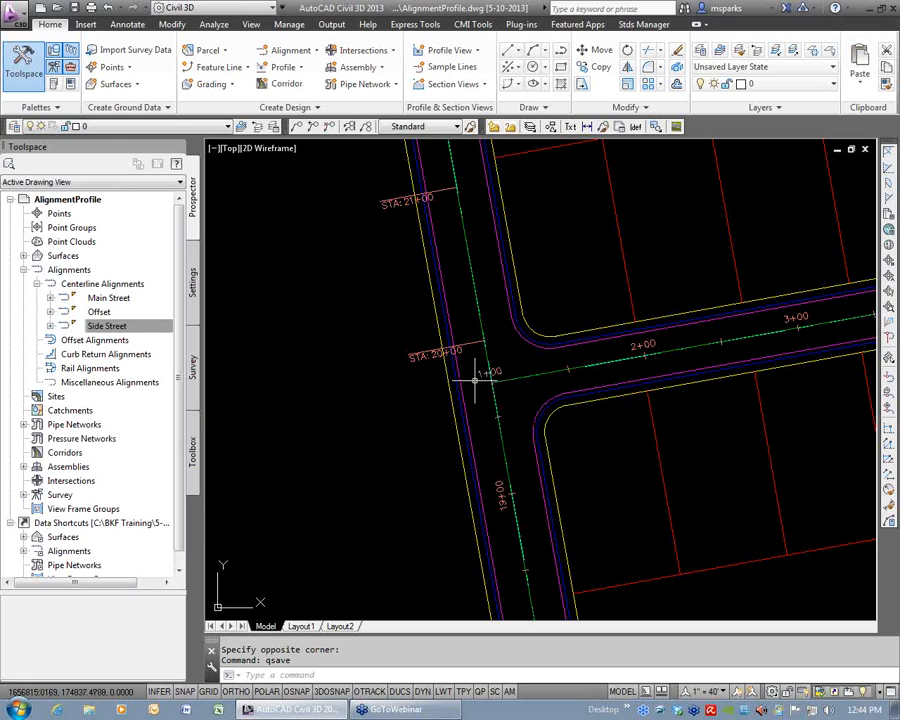
{"action": "middle_click_drag", "start_coordinate": [500, 385], "coordinate": [538, 363]}
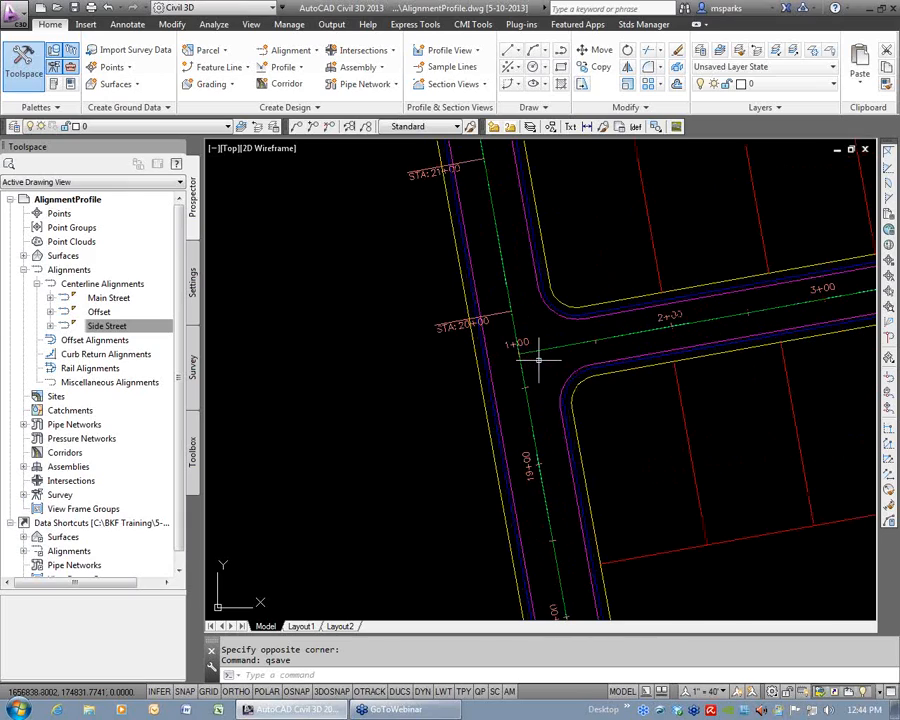
{"action": "left_click", "coordinate": [531, 420]}
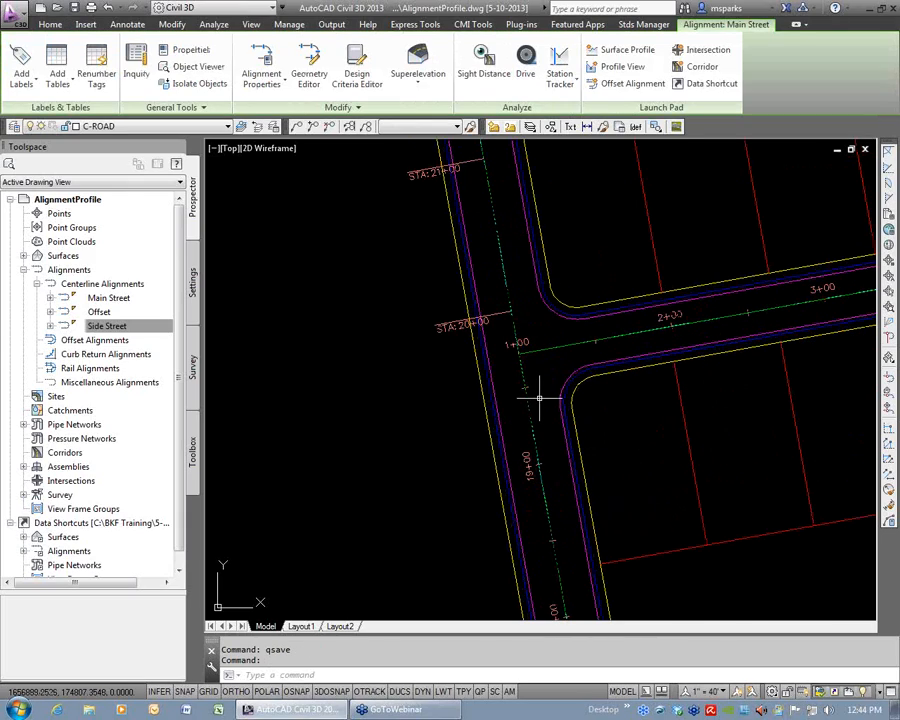
{"action": "left_click", "coordinate": [21, 78]}
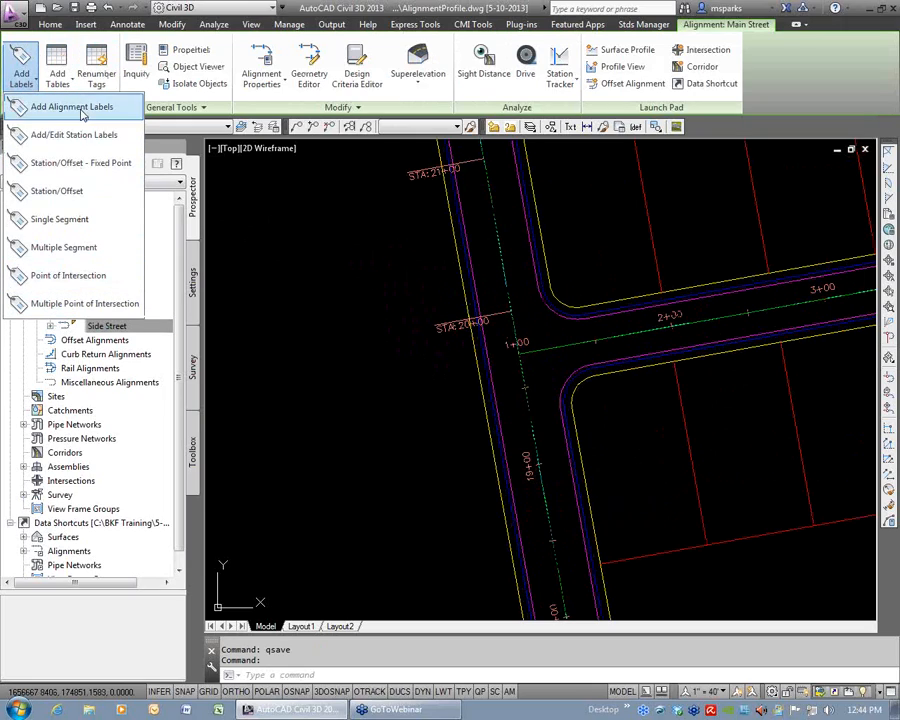
{"action": "left_click", "coordinate": [77, 165]}
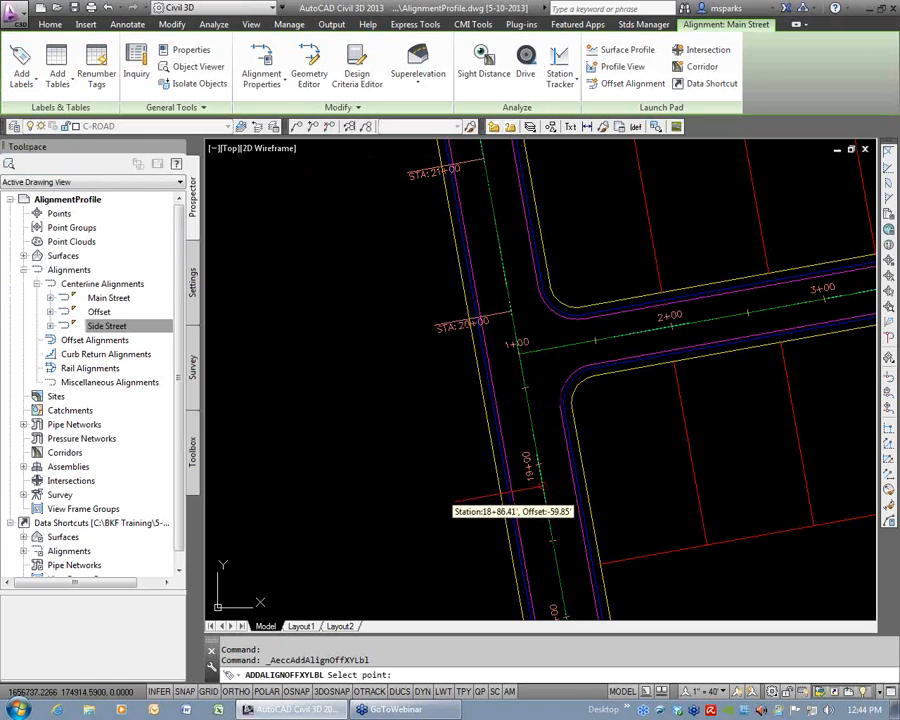
{"action": "type", "text": "end"}
{"action": "key", "text": "Return"}
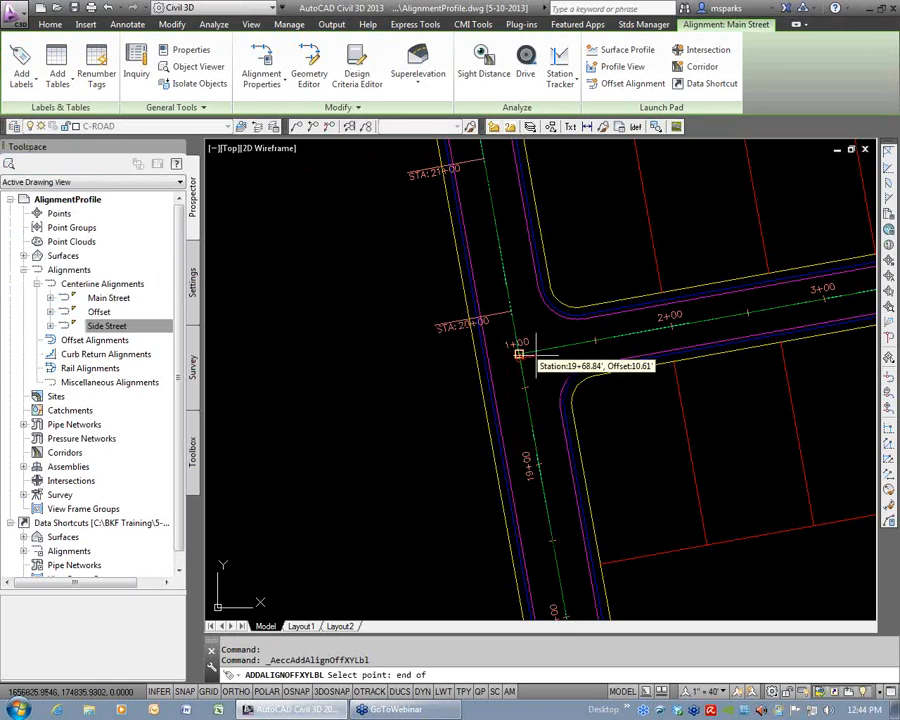
{"action": "left_click", "coordinate": [518, 352]}
Move the new station/offset label to the open area west of Main Street, with its leader pointing to the intersection.
{"action": "left_click", "coordinate": [479, 283]}
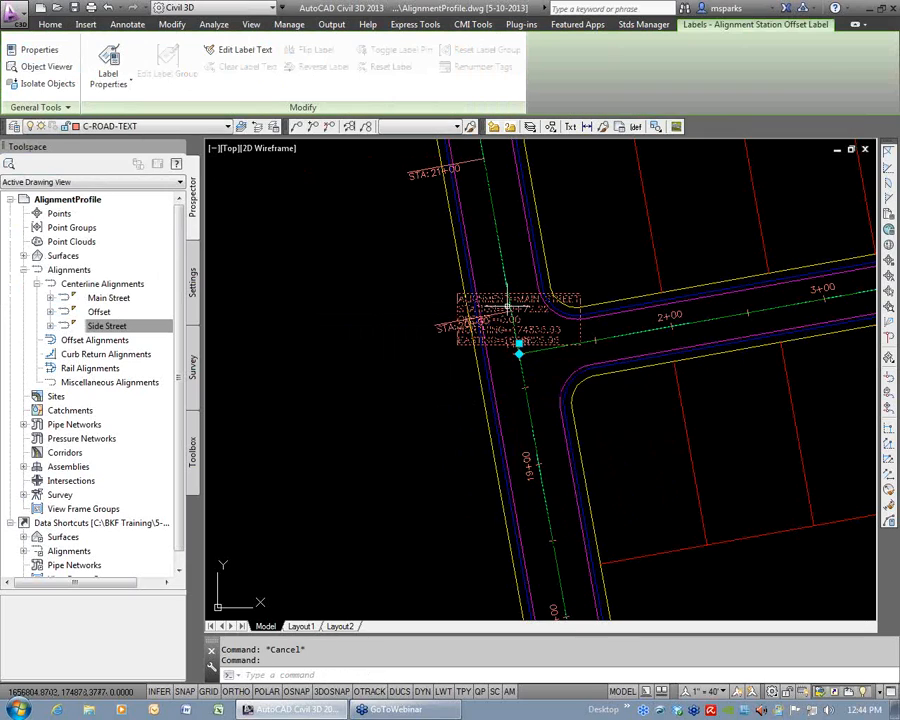
{"action": "left_click", "coordinate": [519, 353]}
{"action": "key", "text": "Escape"}
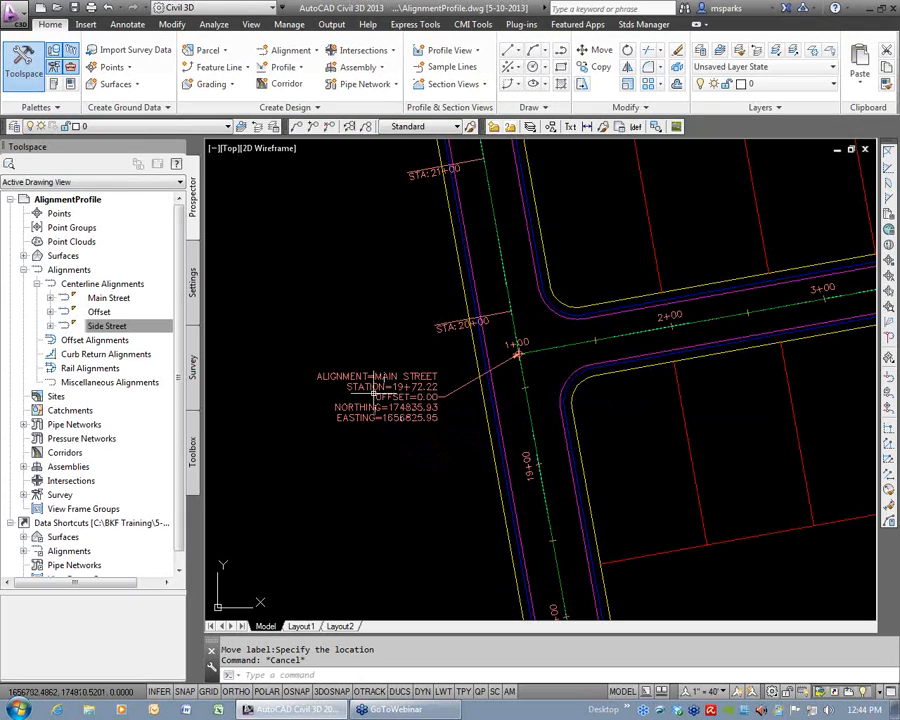
Copy the station/offset label to two points along Main Street's west edge, one north and one south of the intersection.
{"action": "scroll", "coordinate": [421, 384], "scroll_direction": "up", "scroll_amount": 2}
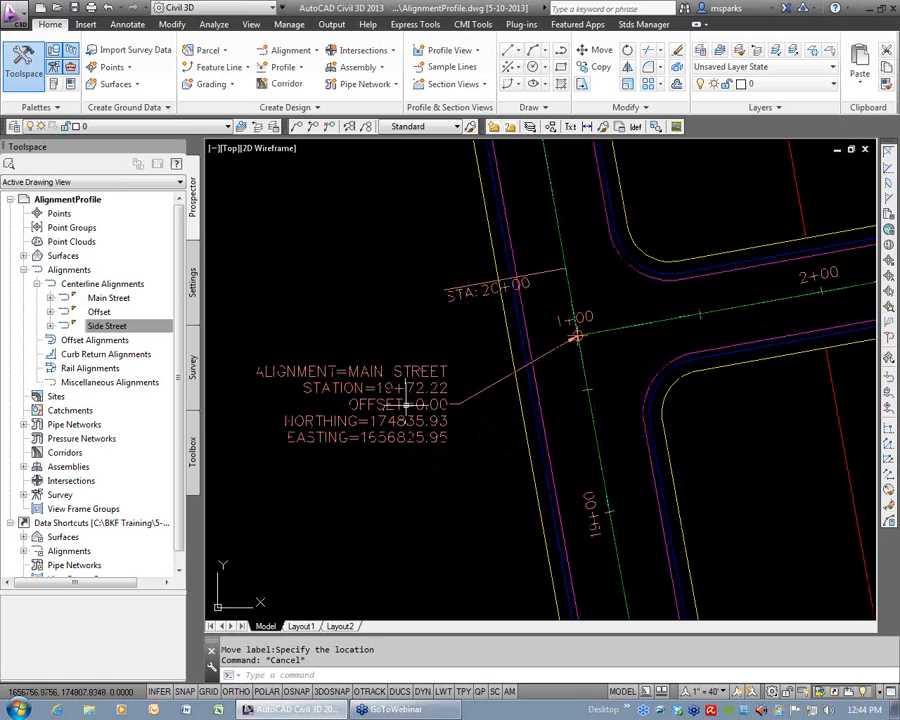
{"action": "left_click", "coordinate": [470, 398]}
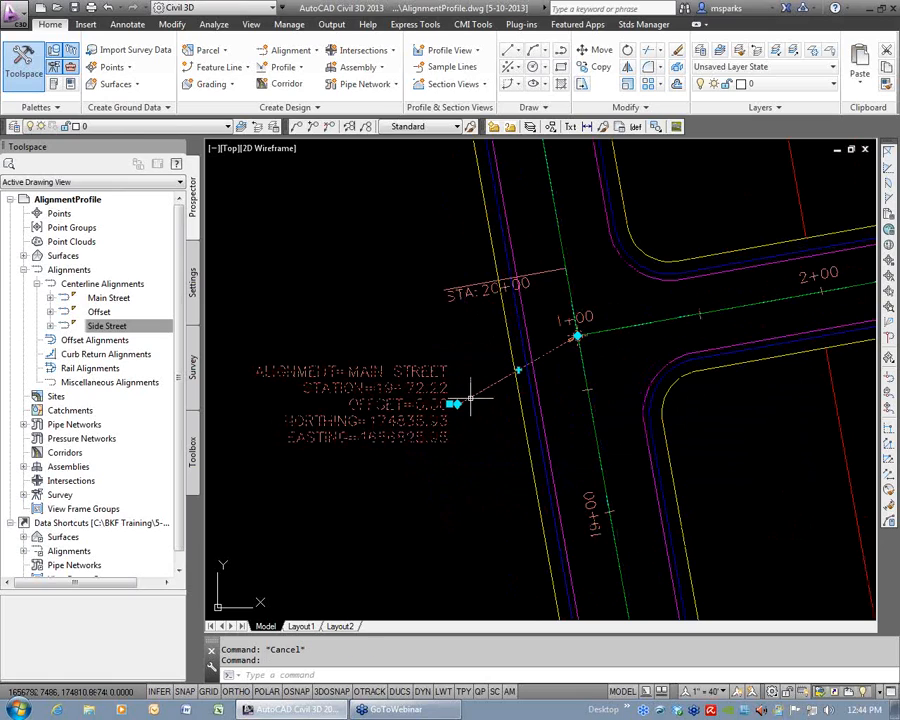
{"action": "type", "text": "co"}
{"action": "key", "text": "Return"}
{"action": "left_click", "coordinate": [562, 393]}
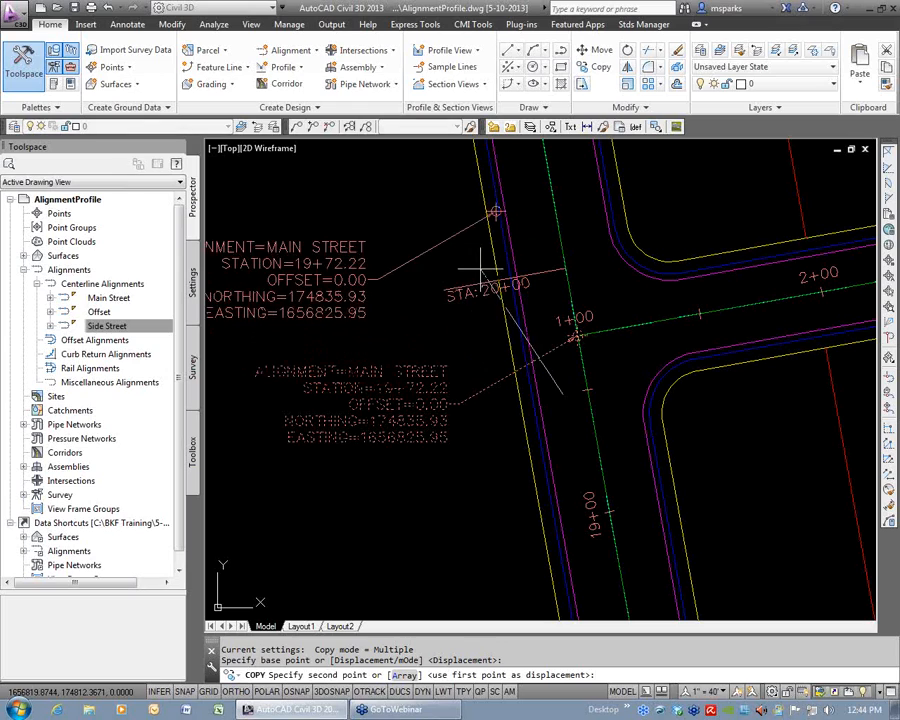
{"action": "left_click", "coordinate": [482, 234]}
{"action": "left_click", "coordinate": [544, 536]}
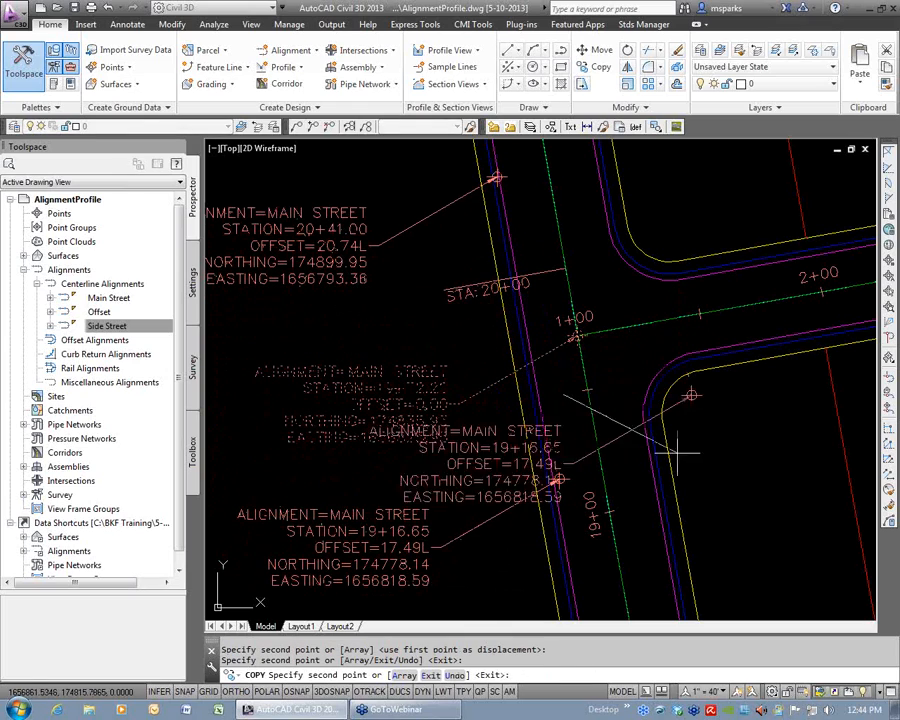
{"action": "key", "text": "Escape"}
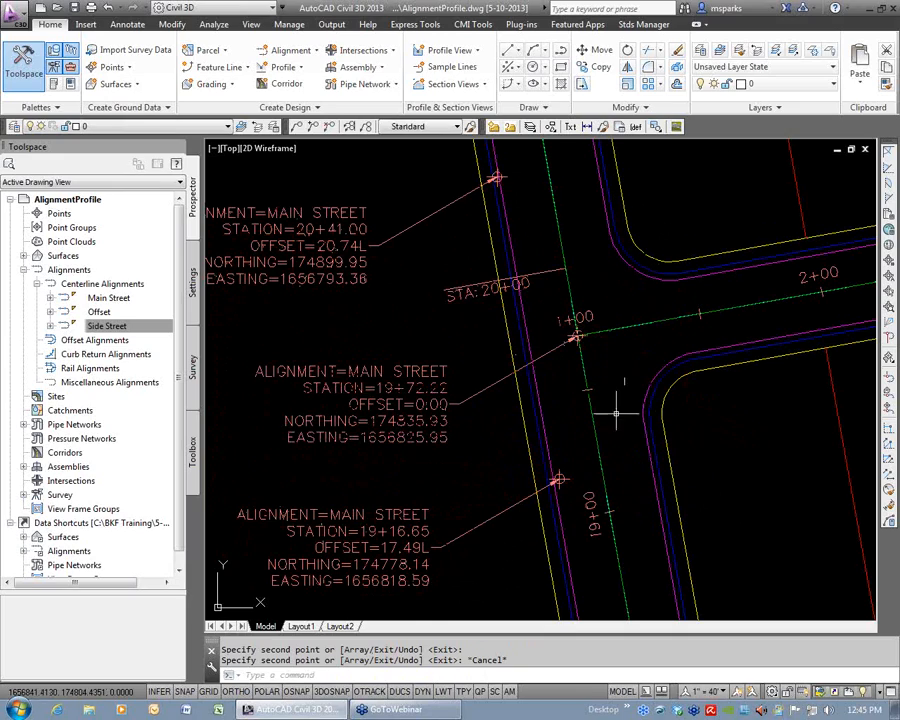
Erase the two copied station/offset labels north and south of the intersection.
{"action": "left_click", "coordinate": [472, 575]}
{"action": "left_click", "coordinate": [414, 529]}
{"action": "key", "text": "Delete"}
{"action": "left_click", "coordinate": [393, 269]}
{"action": "left_click", "coordinate": [346, 228]}
{"action": "key", "text": "Delete"}
Change the intersection label's Station Offset Label Style to Station and Offset and close its properties.
{"action": "left_click", "coordinate": [431, 418]}
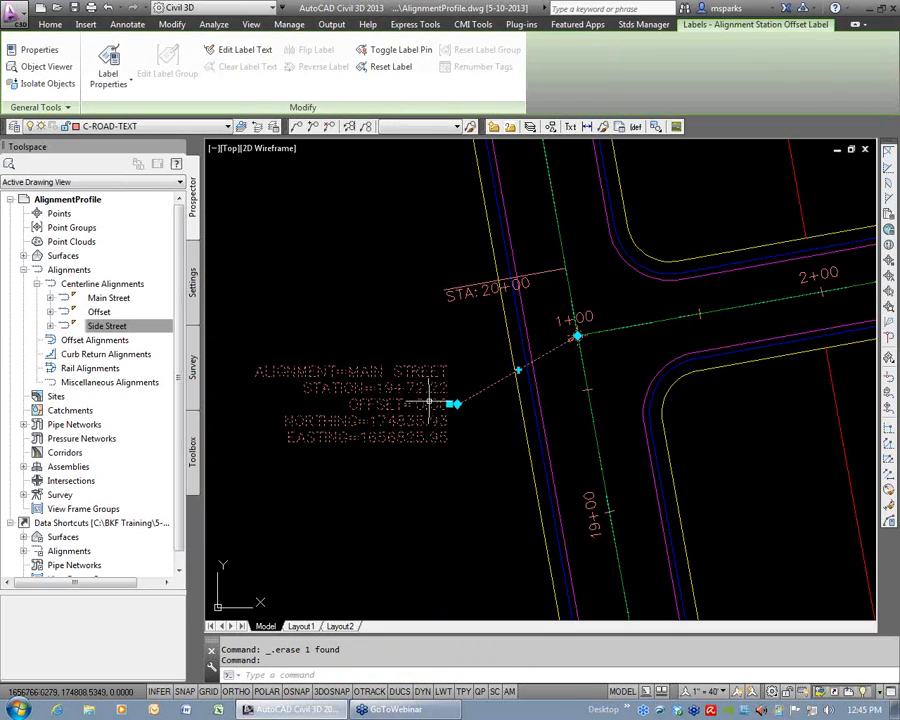
{"action": "key", "text": "ctrl+1"}
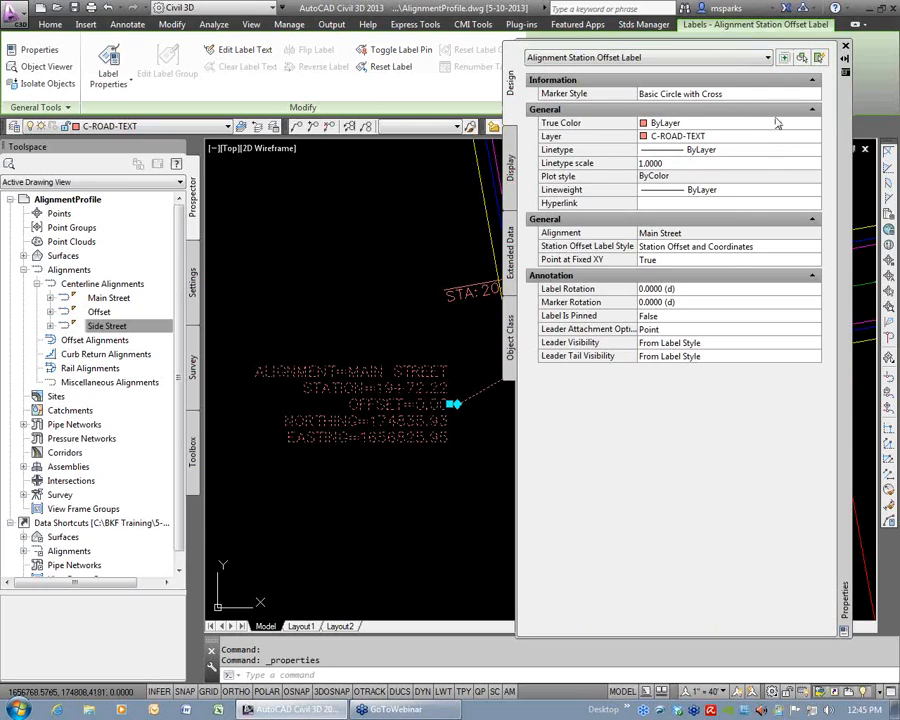
{"action": "left_click", "coordinate": [737, 251]}
{"action": "left_click", "coordinate": [812, 246]}
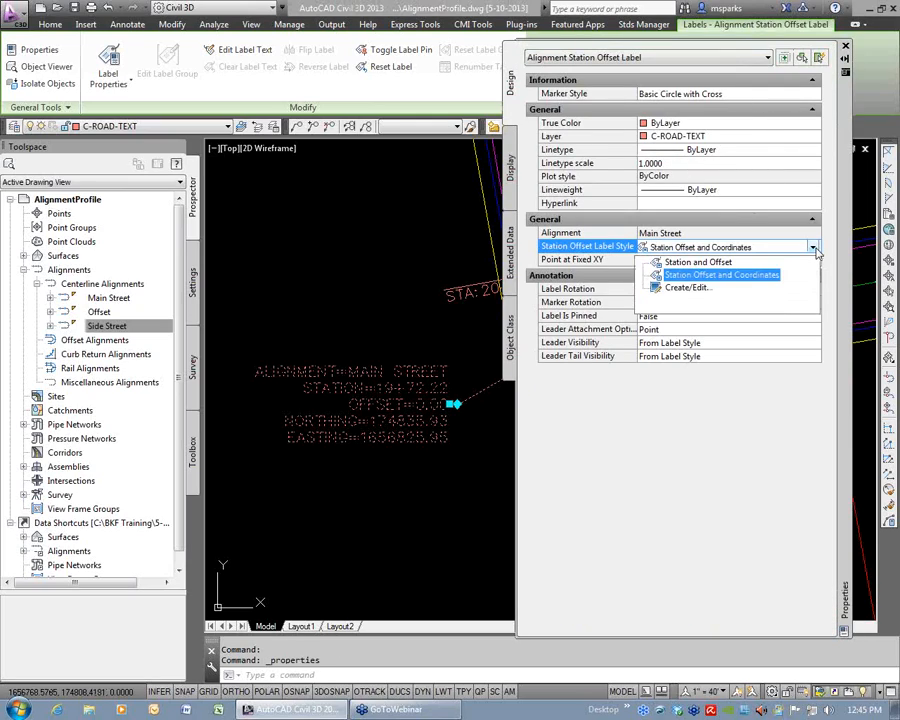
{"action": "left_click", "coordinate": [700, 259]}
{"action": "left_click", "coordinate": [845, 47]}
{"action": "key", "text": "Escape"}
{"action": "key", "text": "Escape"}
{"action": "scroll", "coordinate": [520, 369], "scroll_direction": "down", "scroll_amount": 2}
{"action": "middle_click_drag", "start_coordinate": [555, 410], "coordinate": [428, 411]}
{"action": "scroll", "coordinate": [396, 386], "scroll_direction": "up", "scroll_amount": 2}
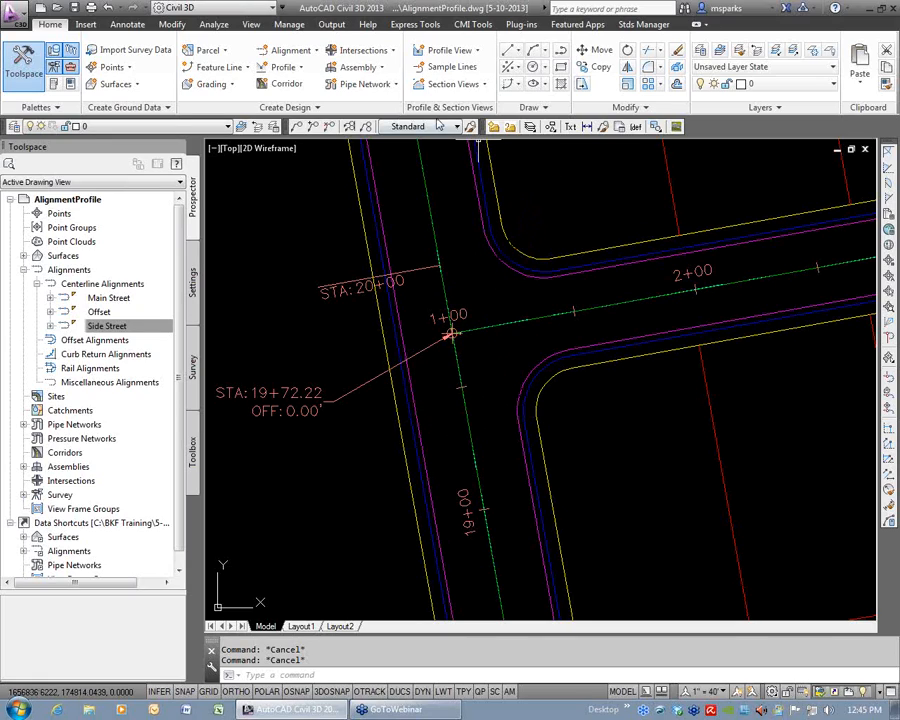
Start the Inquiry Tool with the Profile Station and Elevation at Point inquiry type.
{"action": "left_click", "coordinate": [214, 25]}
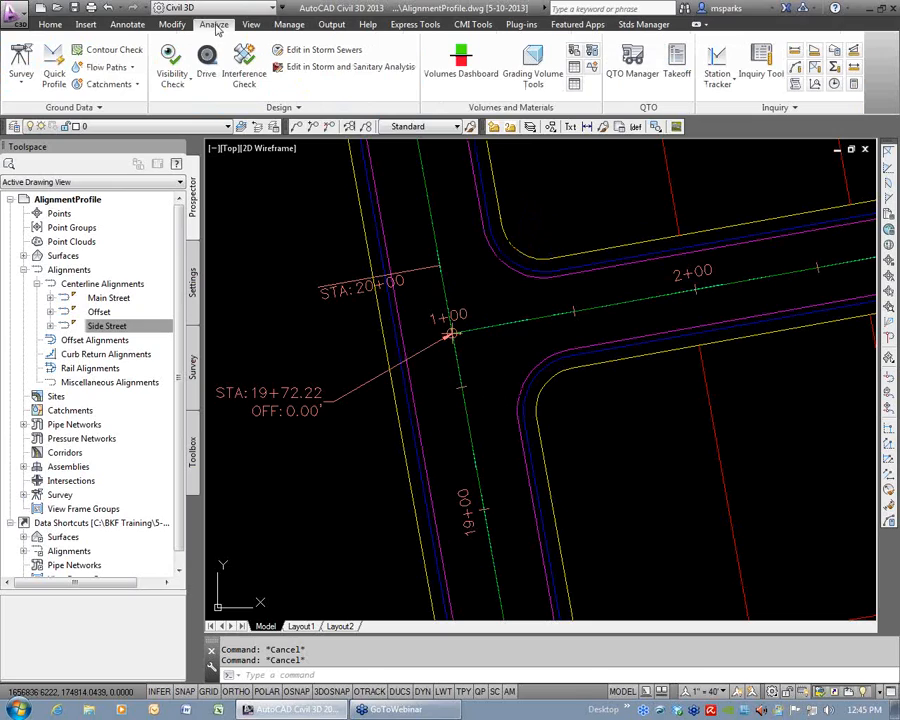
{"action": "left_click", "coordinate": [771, 82]}
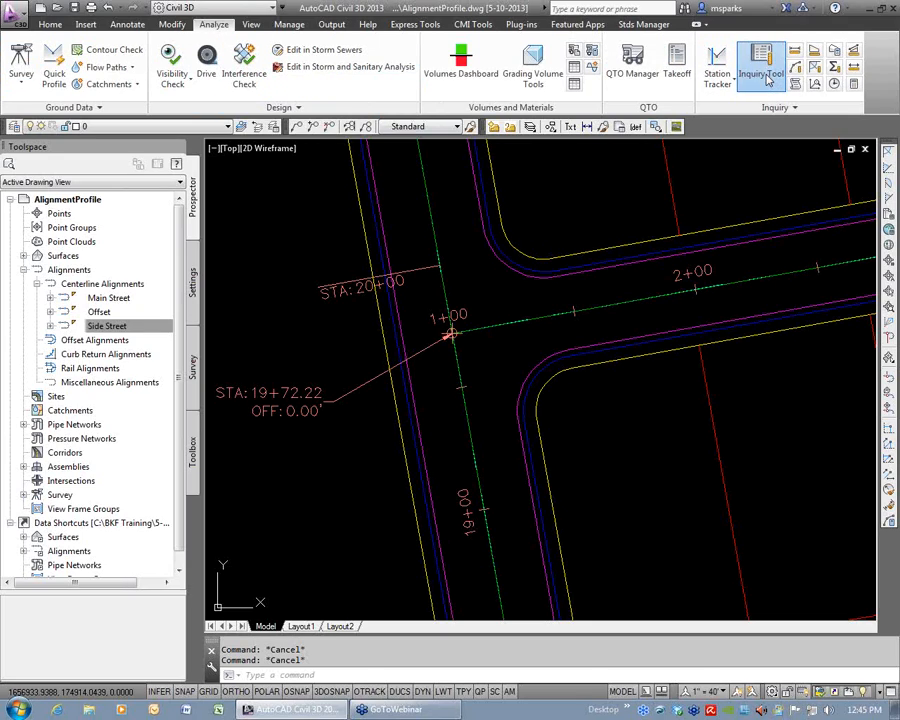
{"action": "left_click_drag", "start_coordinate": [306, 282], "coordinate": [486, 251]}
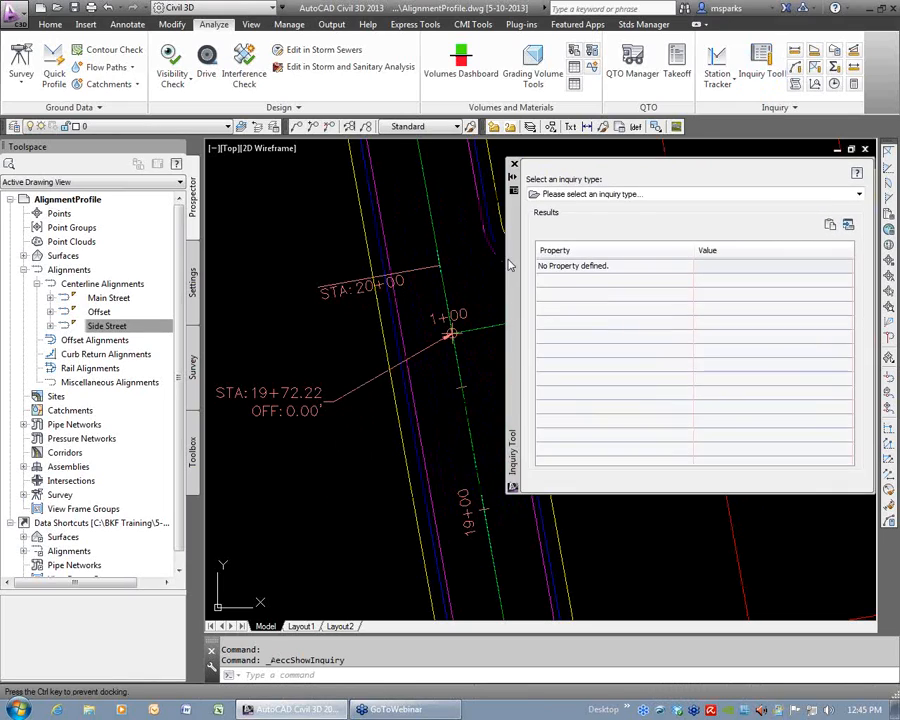
{"action": "left_click", "coordinate": [827, 178]}
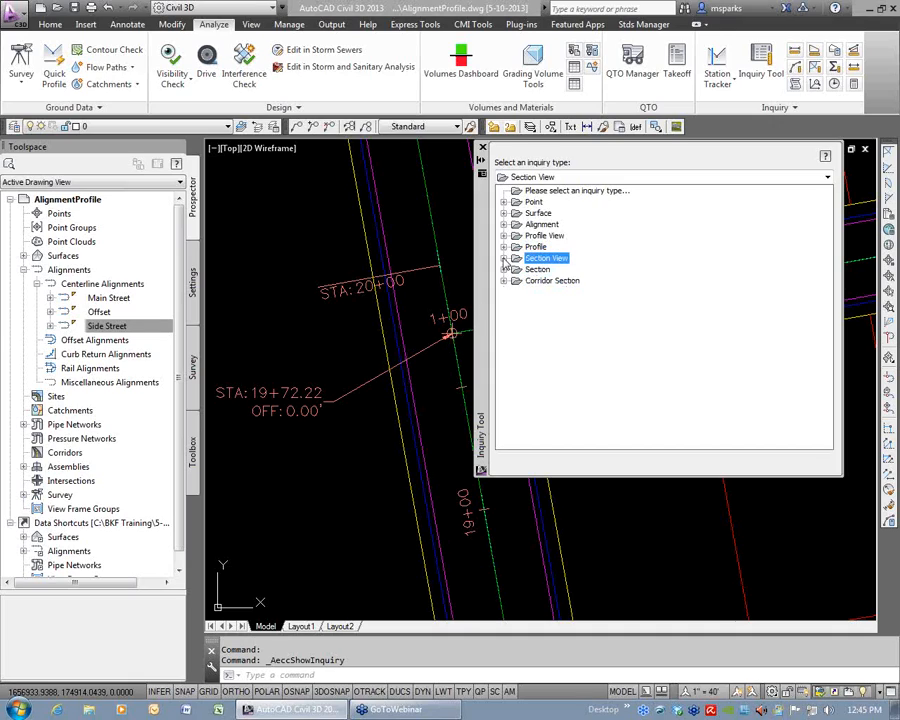
{"action": "left_click", "coordinate": [507, 248]}
{"action": "left_click", "coordinate": [555, 258]}
{"action": "left_click", "coordinate": [563, 270]}
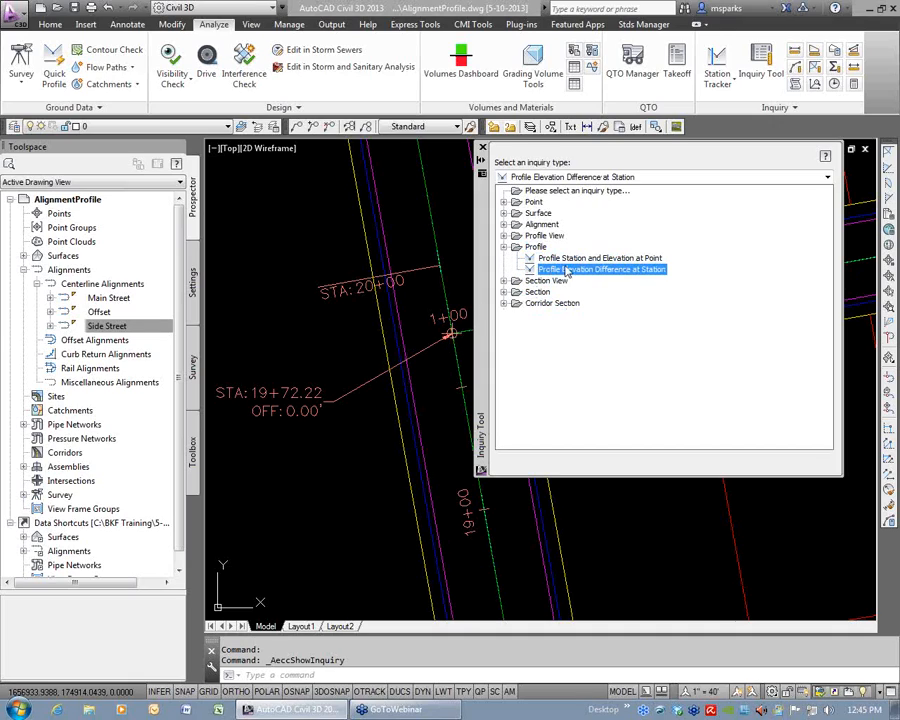
{"action": "left_click", "coordinate": [549, 259]}
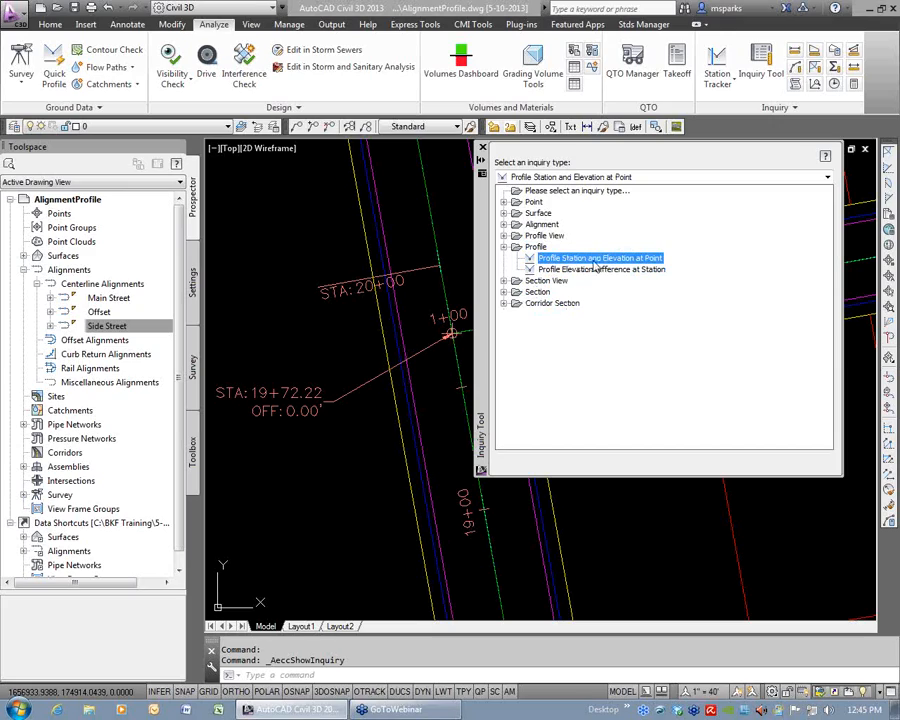
{"action": "left_click", "coordinate": [581, 270]}
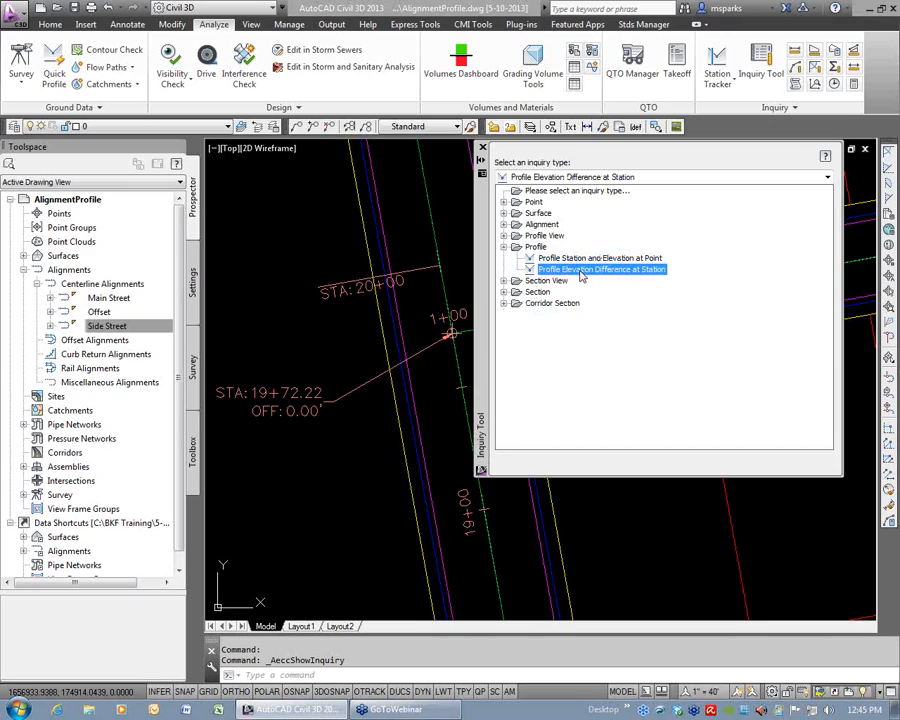
{"action": "left_click", "coordinate": [541, 259]}
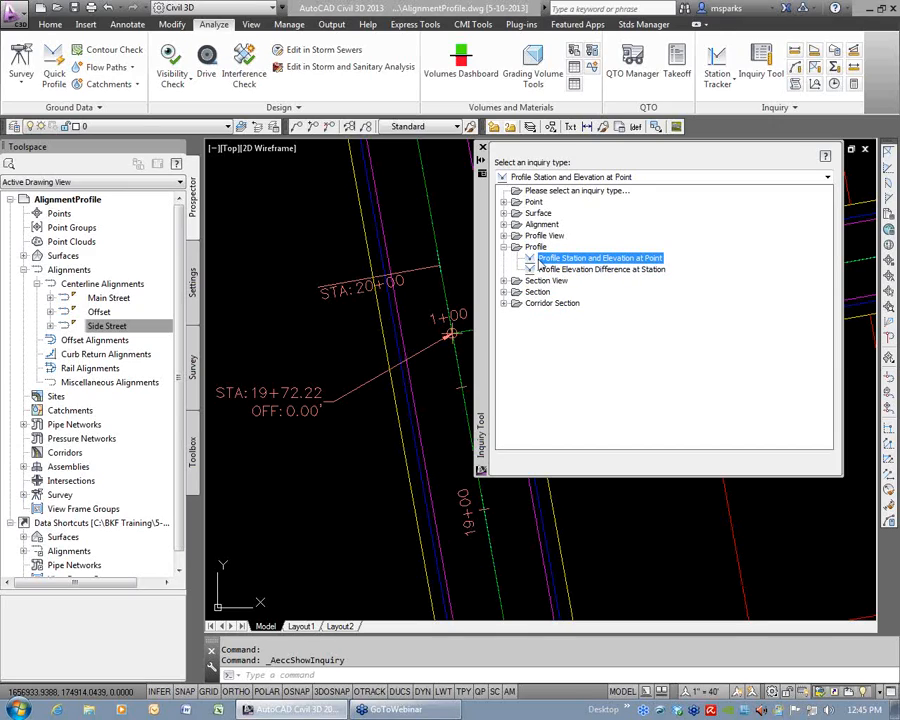
{"action": "double_click", "coordinate": [575, 261]}
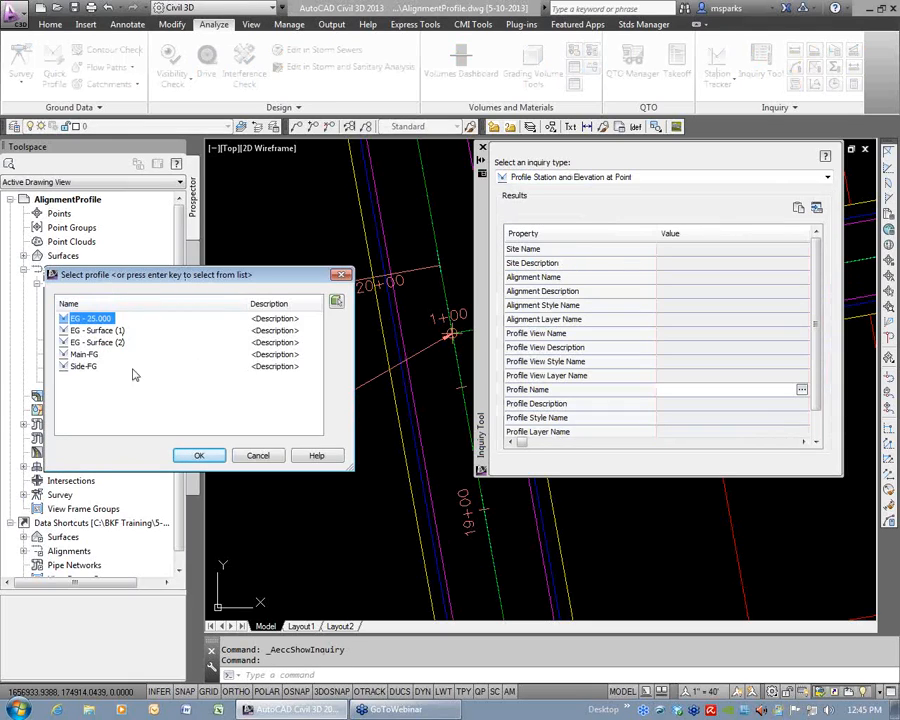
Choose Main-FG as the profile to query and try a point beside Main Street as the station point.
{"action": "left_click", "coordinate": [84, 355]}
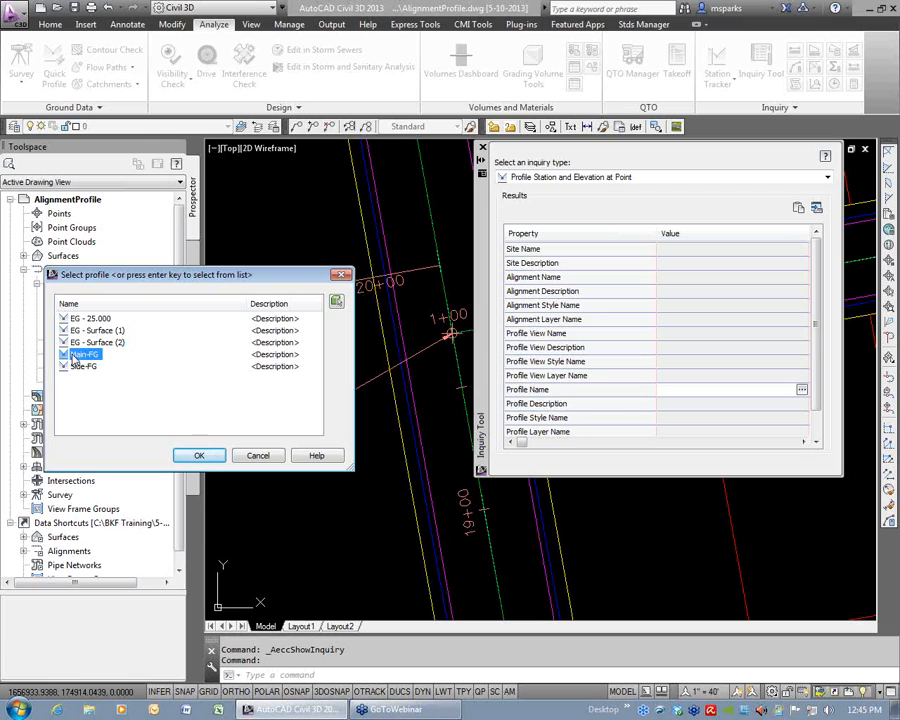
{"action": "left_click", "coordinate": [199, 456]}
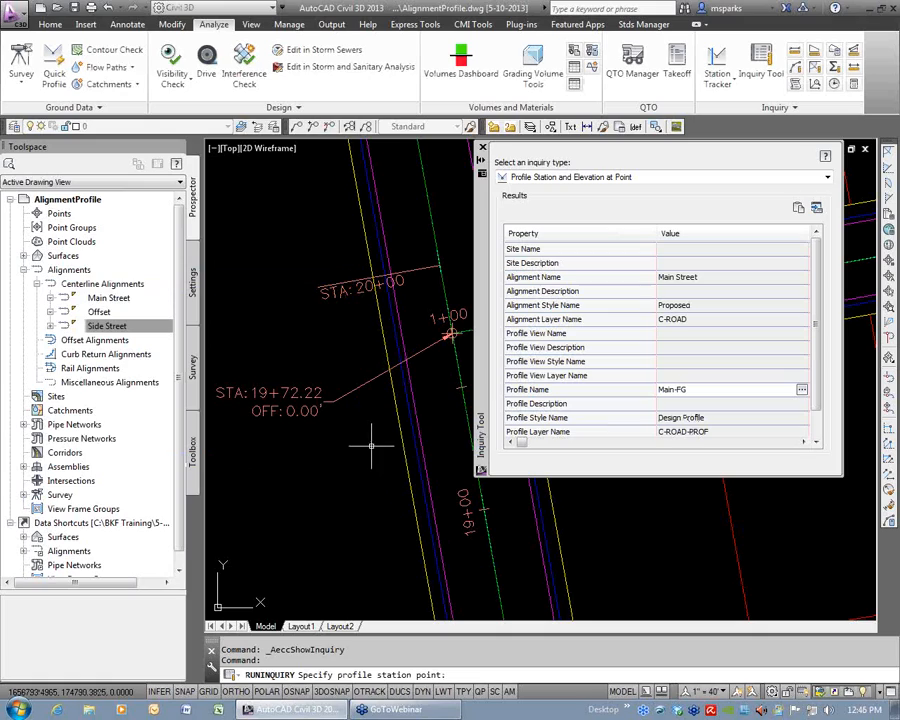
{"action": "left_click", "coordinate": [400, 413]}
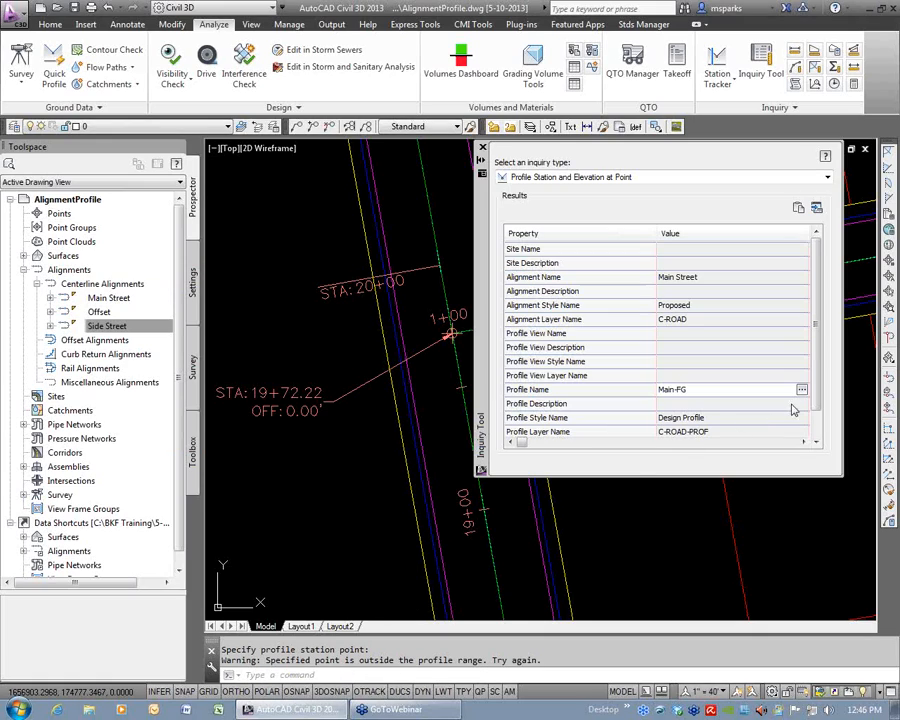
Enlarge the Inquiry Tool so the Station and Elevation rows of the Main-FG inquiry can be read.
{"action": "left_click", "coordinate": [816, 442]}
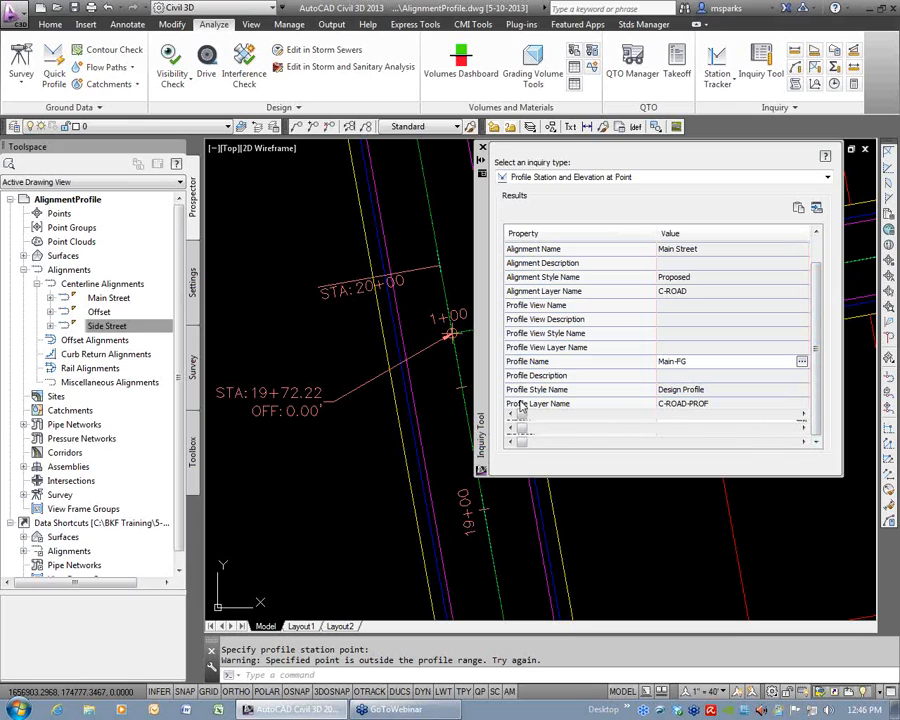
{"action": "scroll", "coordinate": [335, 480], "scroll_direction": "down", "scroll_amount": 5}
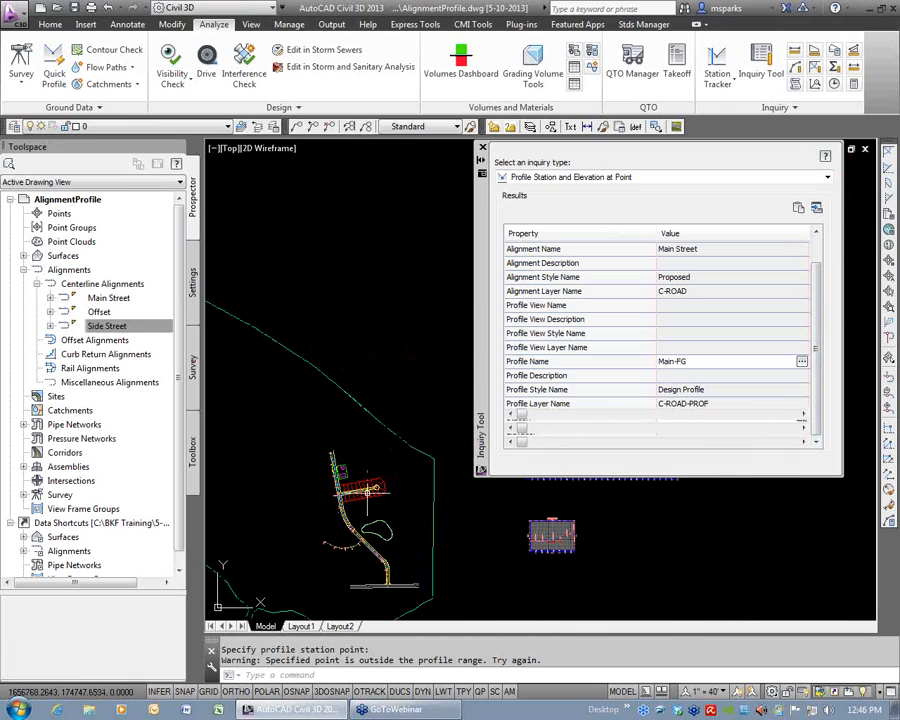
{"action": "scroll", "coordinate": [632, 500], "scroll_direction": "up", "scroll_amount": 2}
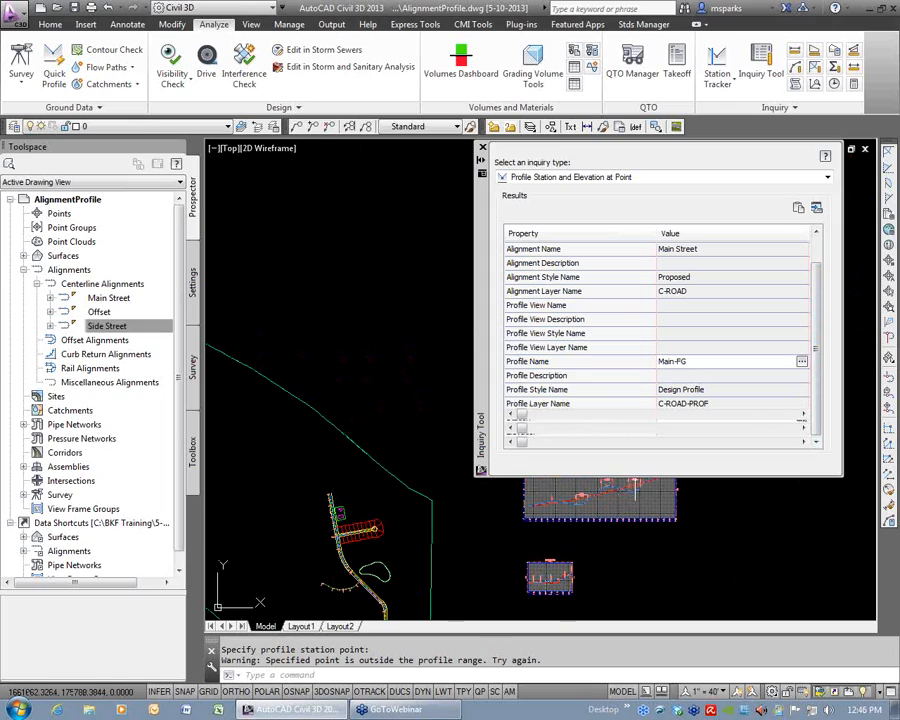
{"action": "left_click_drag", "start_coordinate": [758, 477], "coordinate": [760, 578]}
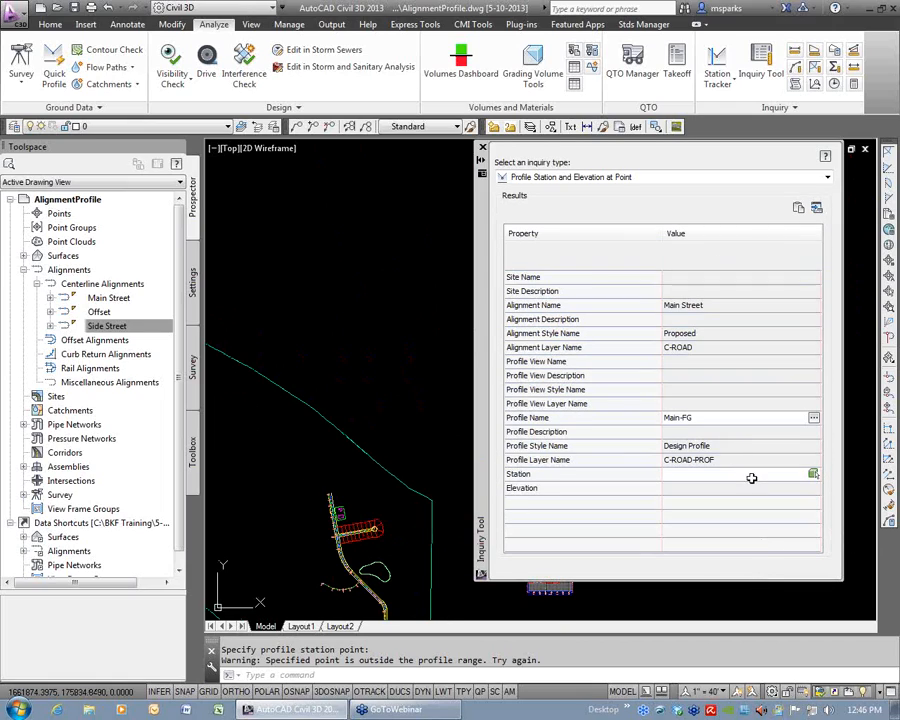
Switch the inquiry type to Alignment Station, Offset, and Profile Elevation at Point, using the Main Street alignment and Main-FG profile.
{"action": "left_click", "coordinate": [826, 178]}
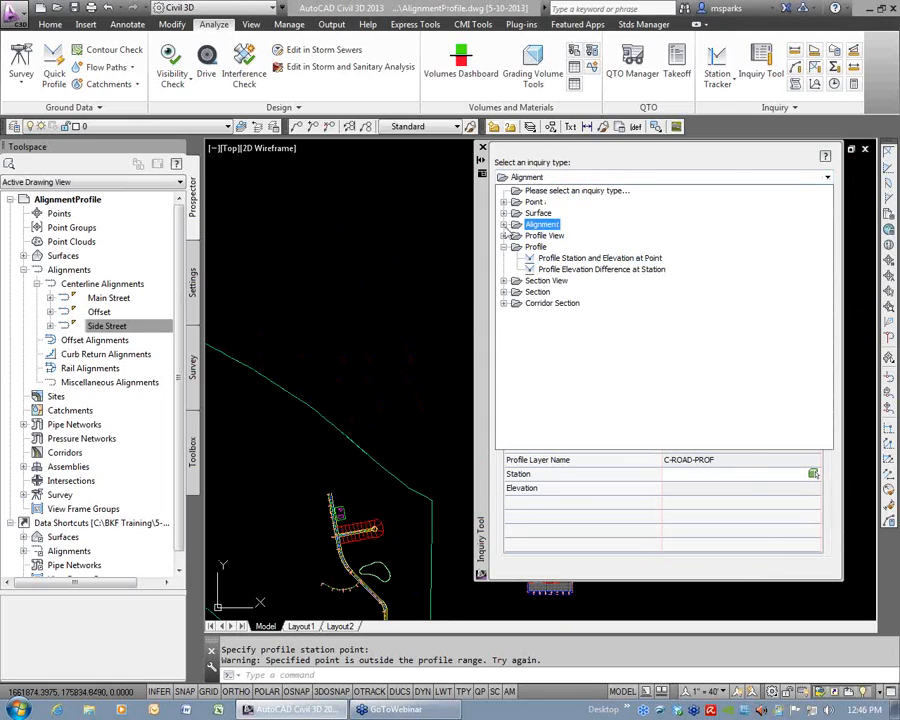
{"action": "left_click", "coordinate": [505, 225]}
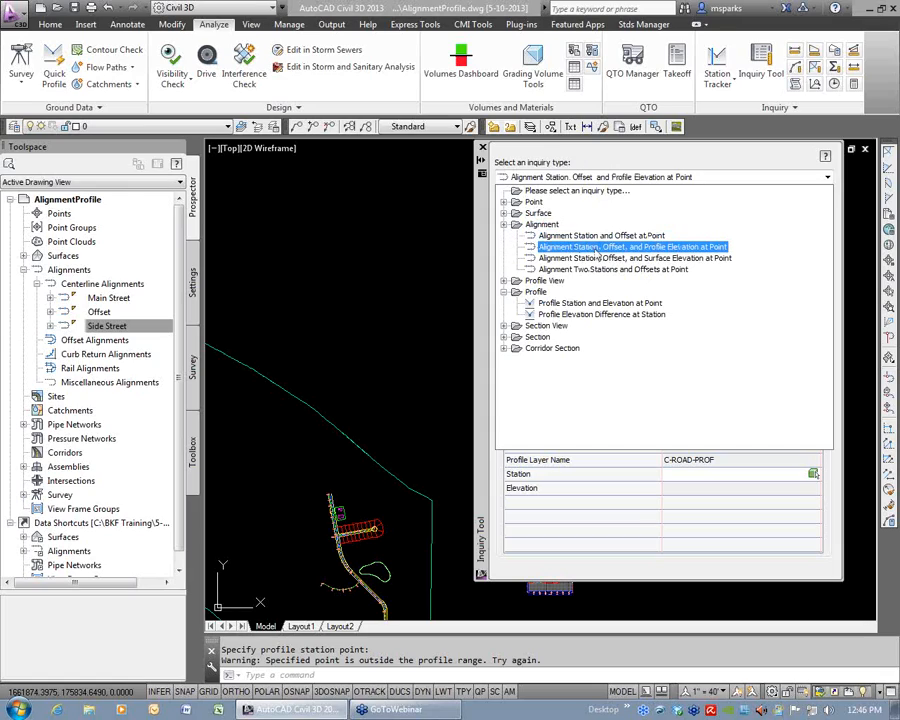
{"action": "left_click", "coordinate": [660, 250]}
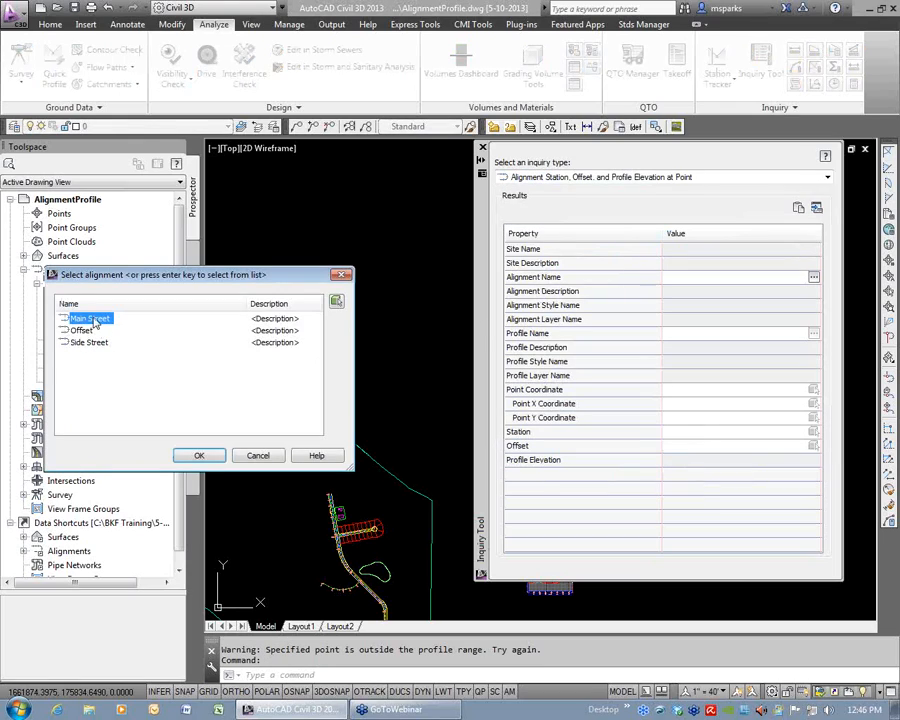
{"action": "left_click", "coordinate": [196, 455]}
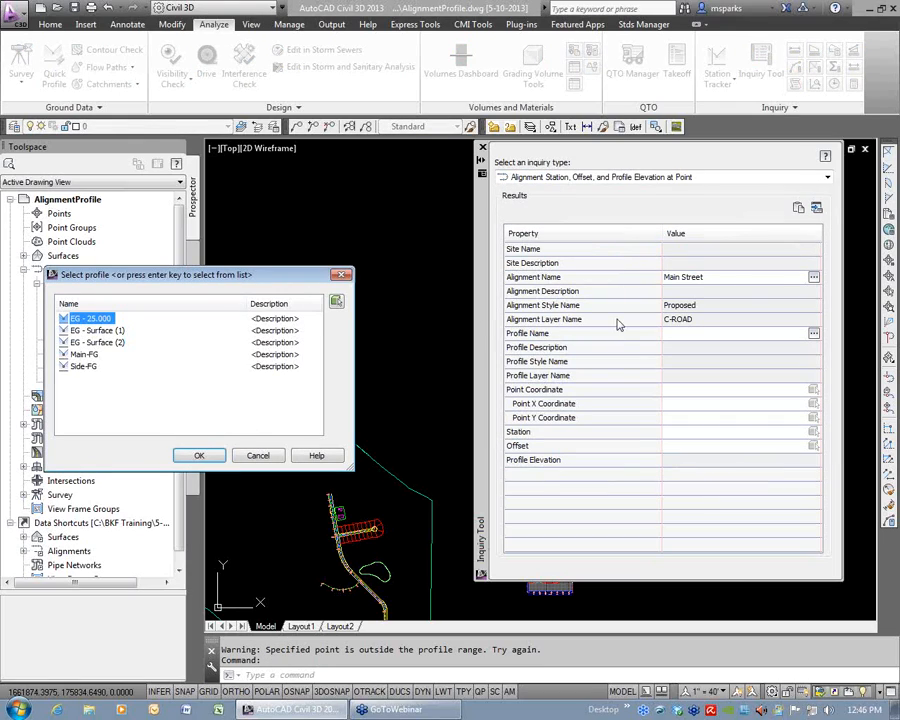
{"action": "left_click", "coordinate": [84, 355]}
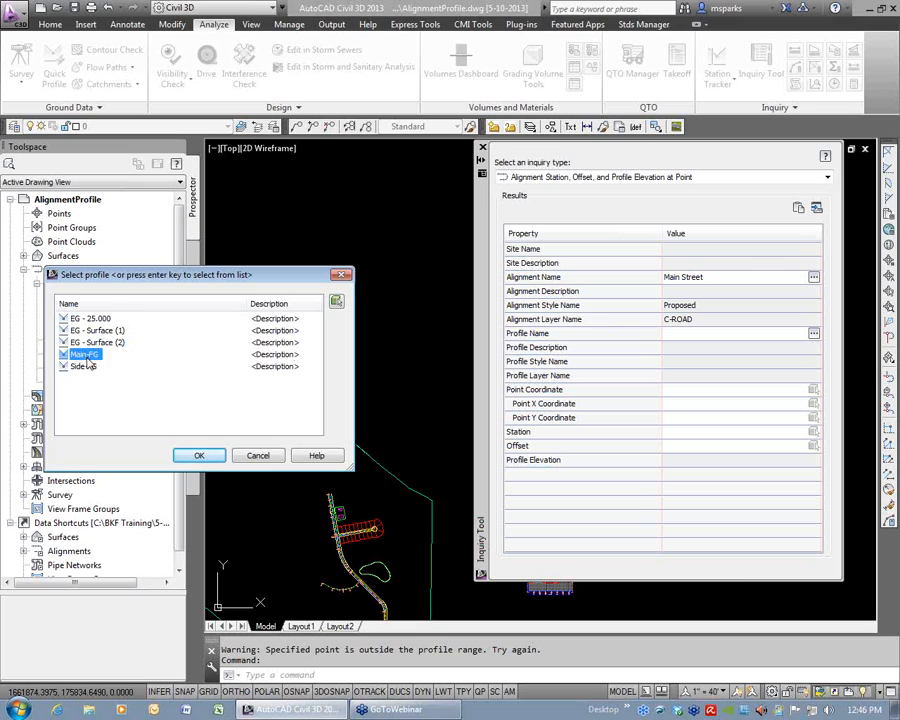
{"action": "left_click", "coordinate": [192, 455]}
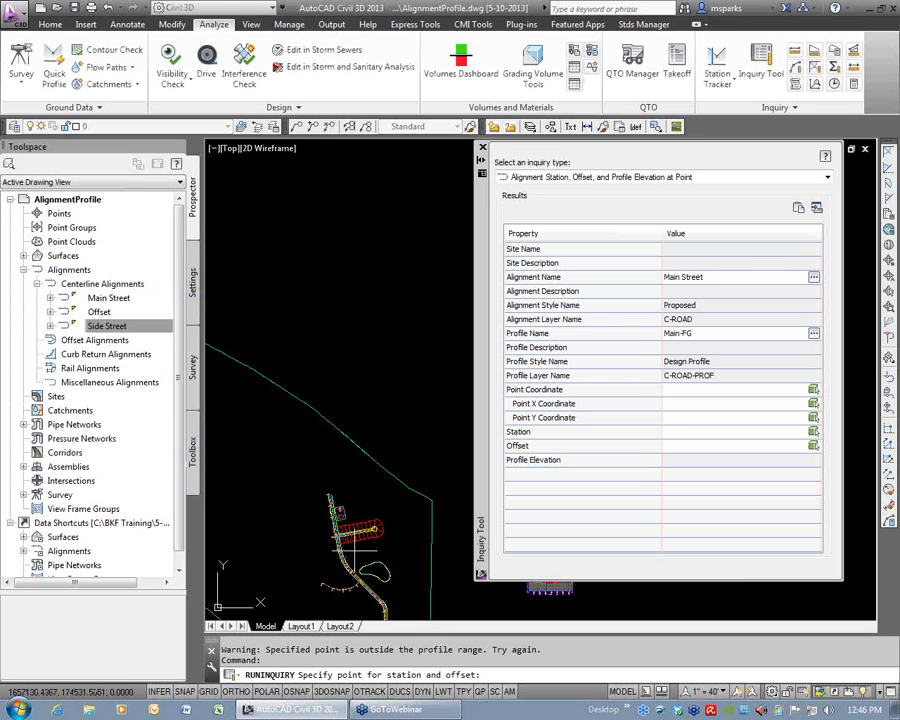
Query the Main Street station, offset and Main-FG elevation at several points around the Side Street intersection.
{"action": "scroll", "coordinate": [326, 384], "scroll_direction": "up", "scroll_amount": 6}
{"action": "scroll", "coordinate": [394, 434], "scroll_direction": "down", "scroll_amount": 2}
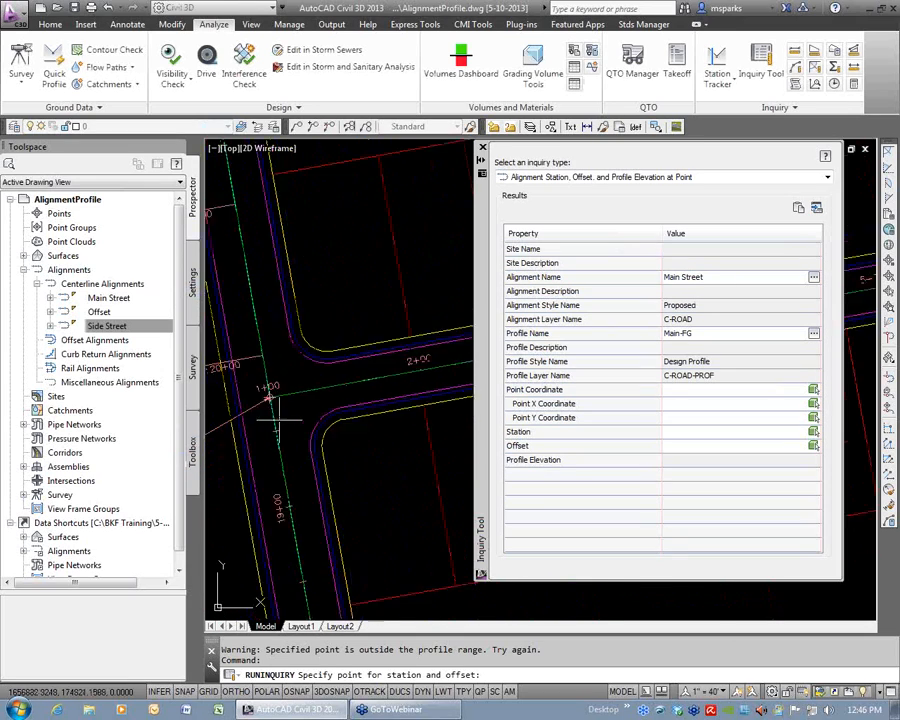
{"action": "left_click", "coordinate": [283, 481]}
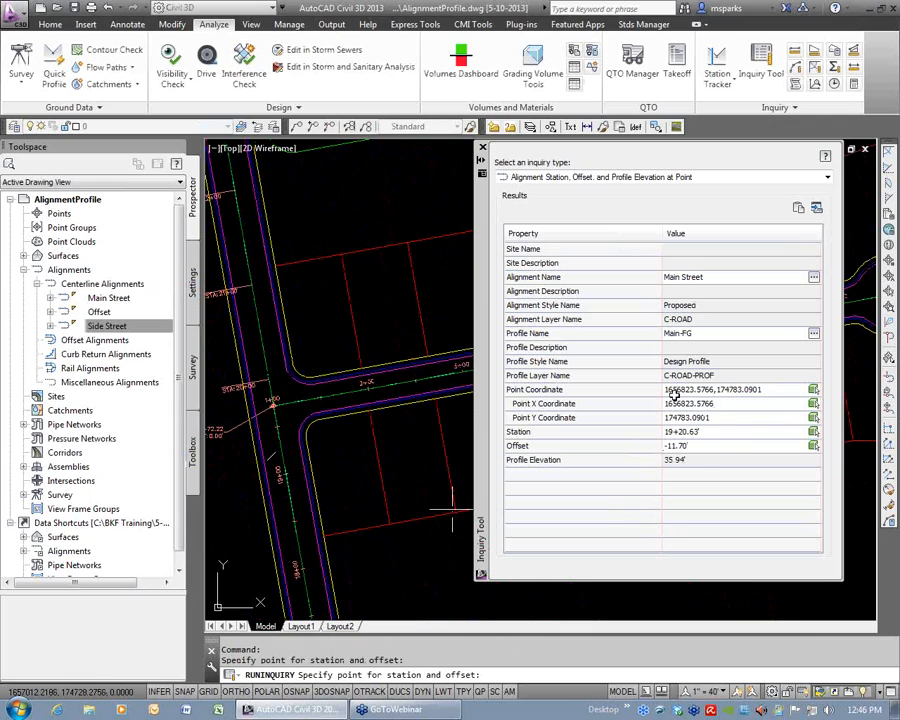
{"action": "left_click", "coordinate": [305, 395]}
{"action": "left_click", "coordinate": [288, 358]}
{"action": "left_click", "coordinate": [313, 295]}
{"action": "left_click", "coordinate": [357, 314]}
{"action": "left_click", "coordinate": [347, 427]}
{"action": "left_click", "coordinate": [283, 437]}
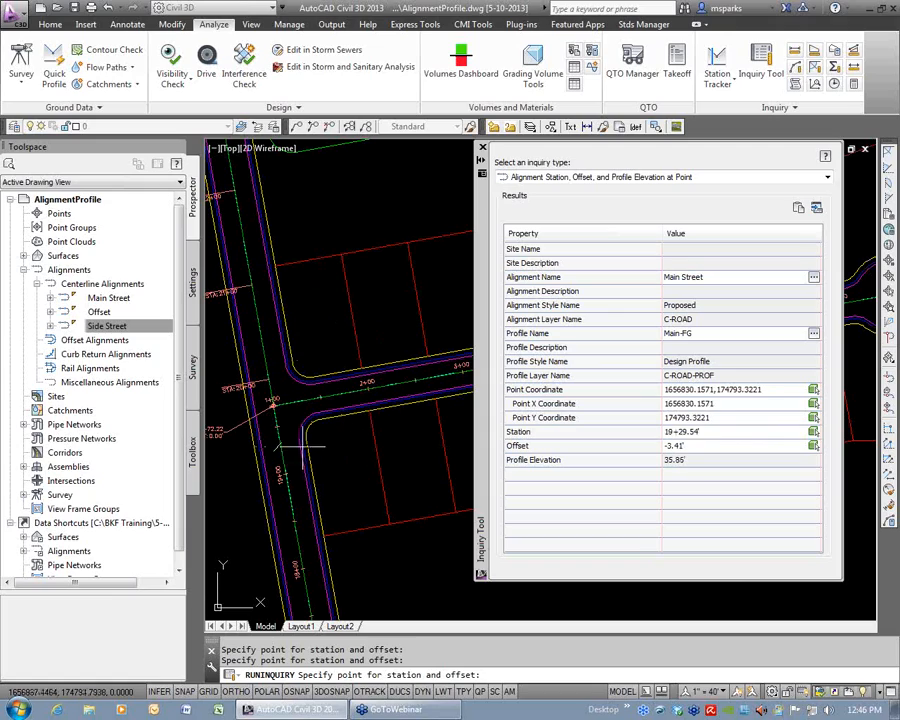
Query the Main-FG elevation exactly at the endpoint where Side Street meets Main Street, and close the Inquiry Tool.
{"action": "type", "text": "end"}
{"action": "key", "text": "Return"}
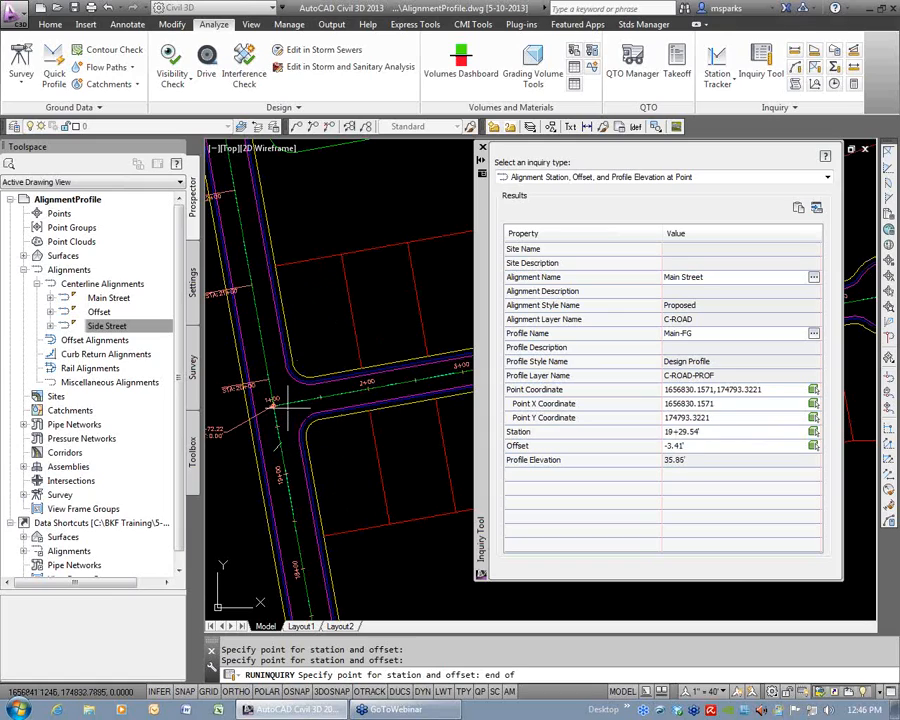
{"action": "left_click", "coordinate": [272, 404]}
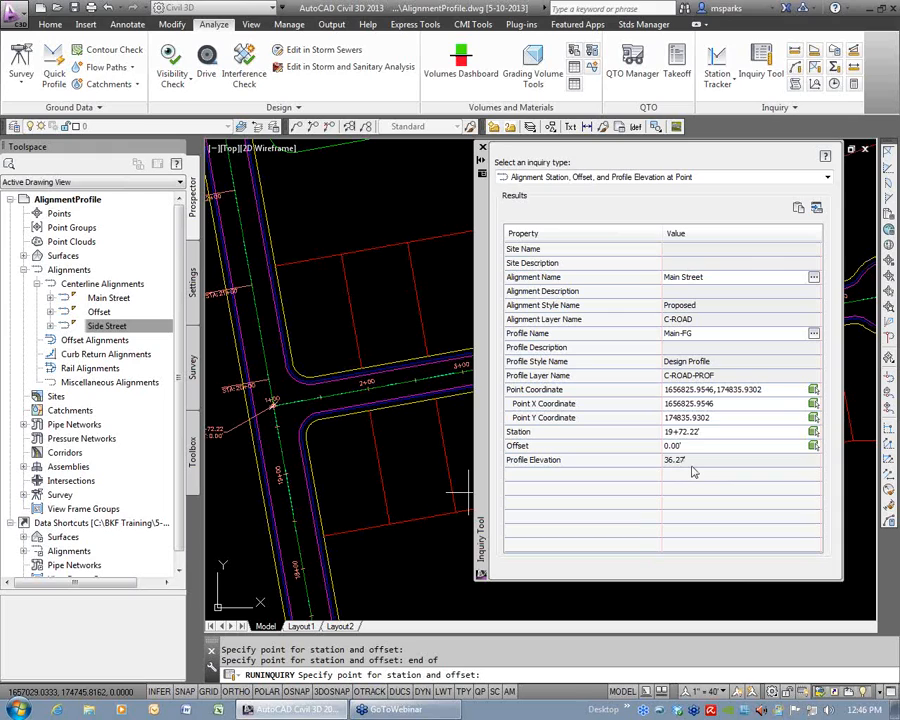
{"action": "left_click", "coordinate": [482, 148]}
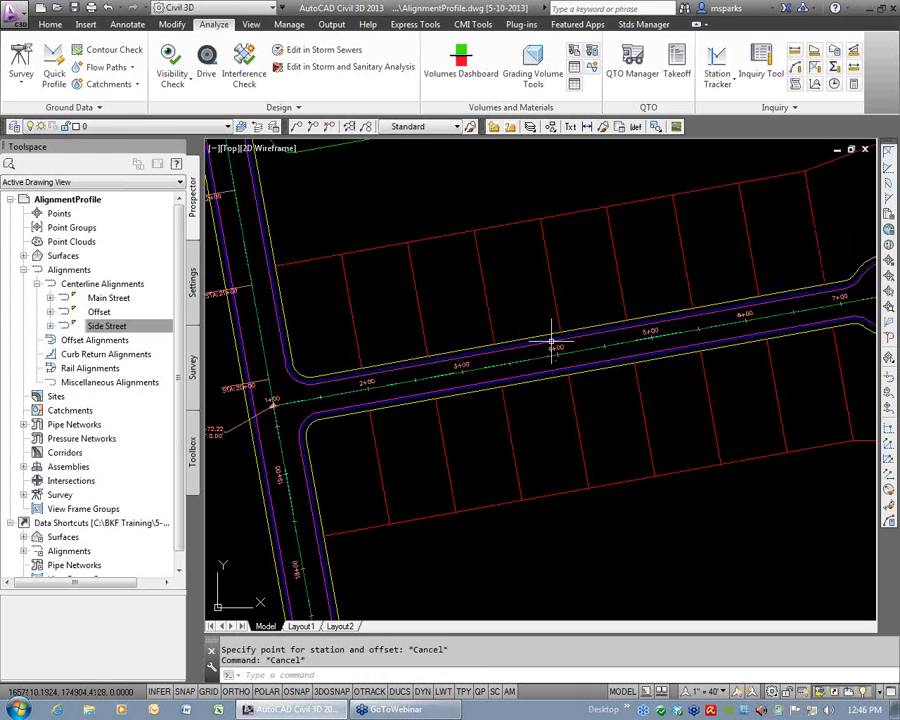
{"action": "key", "text": "Escape"}
Set the Side-FG profile's PVI elevation at station 1+00 to 36.27 in the profile entities table and close the table.
{"action": "scroll", "coordinate": [596, 350], "scroll_direction": "down", "scroll_amount": 10}
{"action": "scroll", "coordinate": [855, 303], "scroll_direction": "up", "scroll_amount": 7}
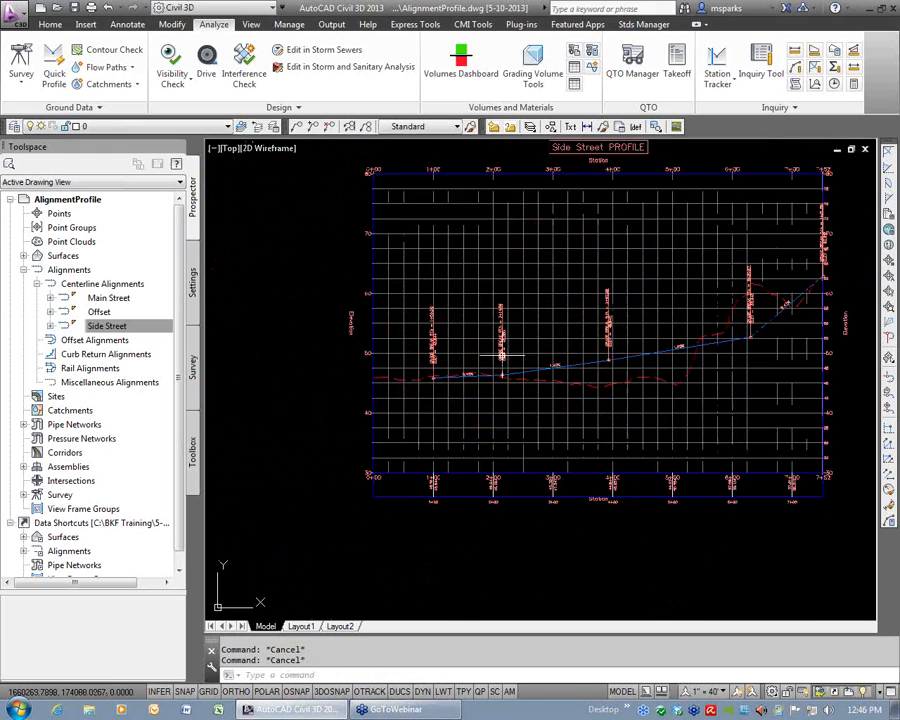
{"action": "scroll", "coordinate": [536, 366], "scroll_direction": "up", "scroll_amount": 4}
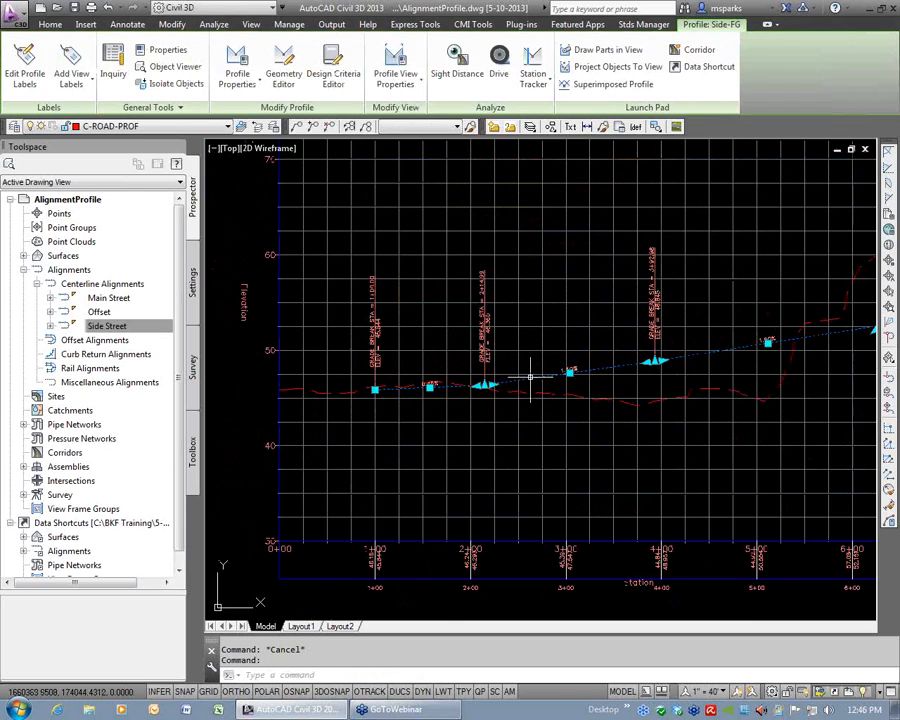
{"action": "left_click", "coordinate": [284, 76]}
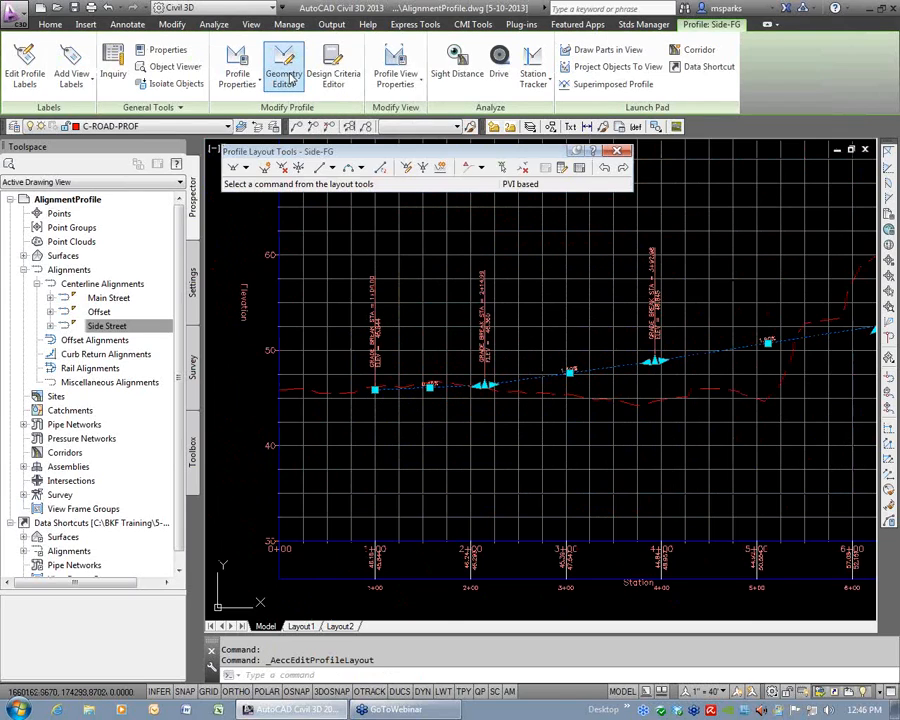
{"action": "left_click", "coordinate": [579, 167]}
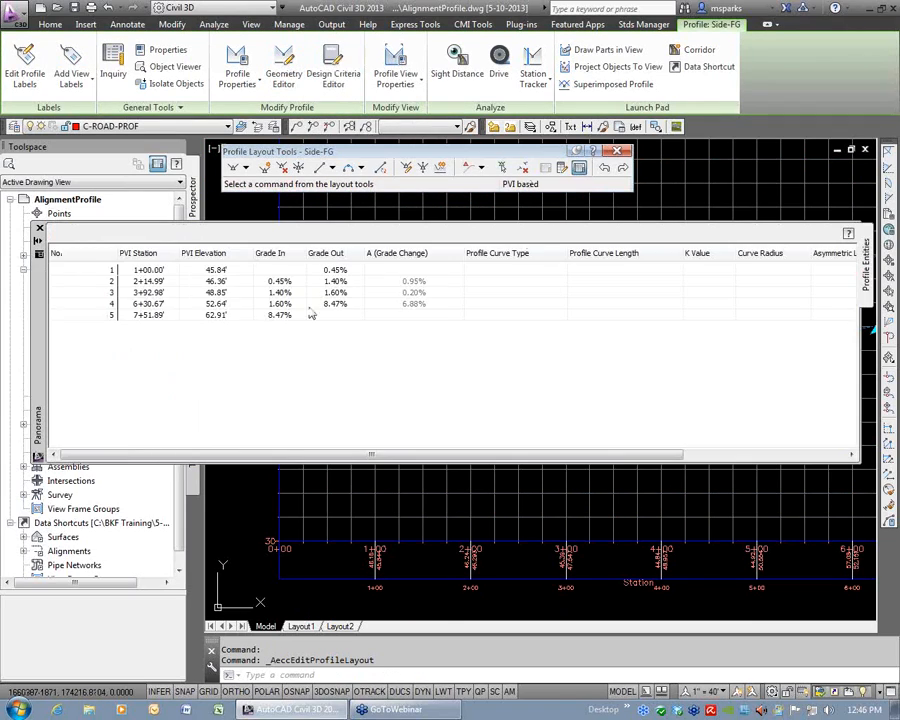
{"action": "double_click", "coordinate": [218, 270]}
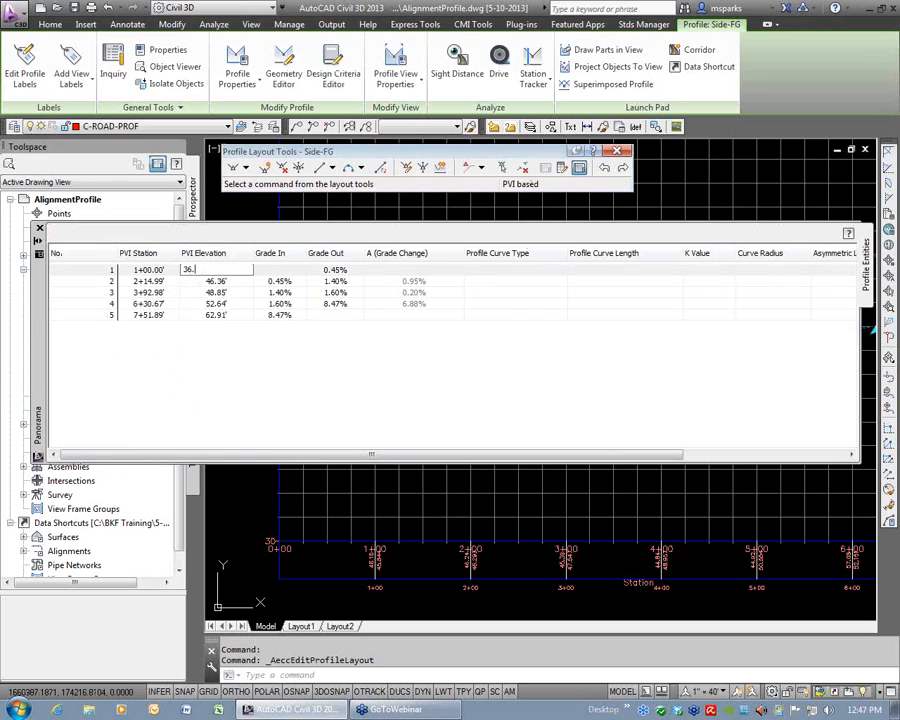
{"action": "key", "text": "Return"}
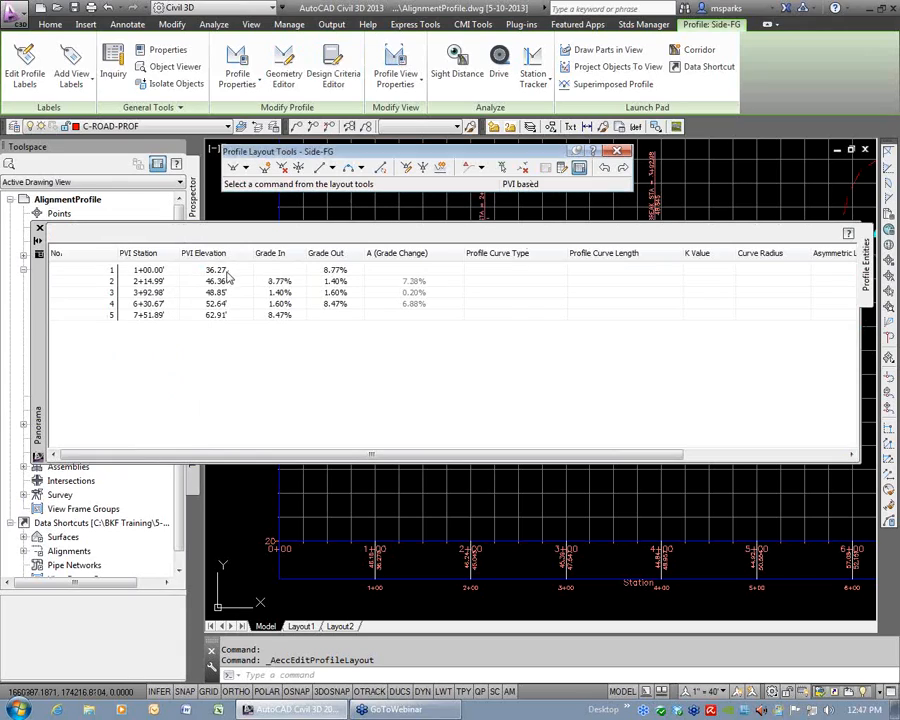
{"action": "left_click", "coordinate": [40, 229]}
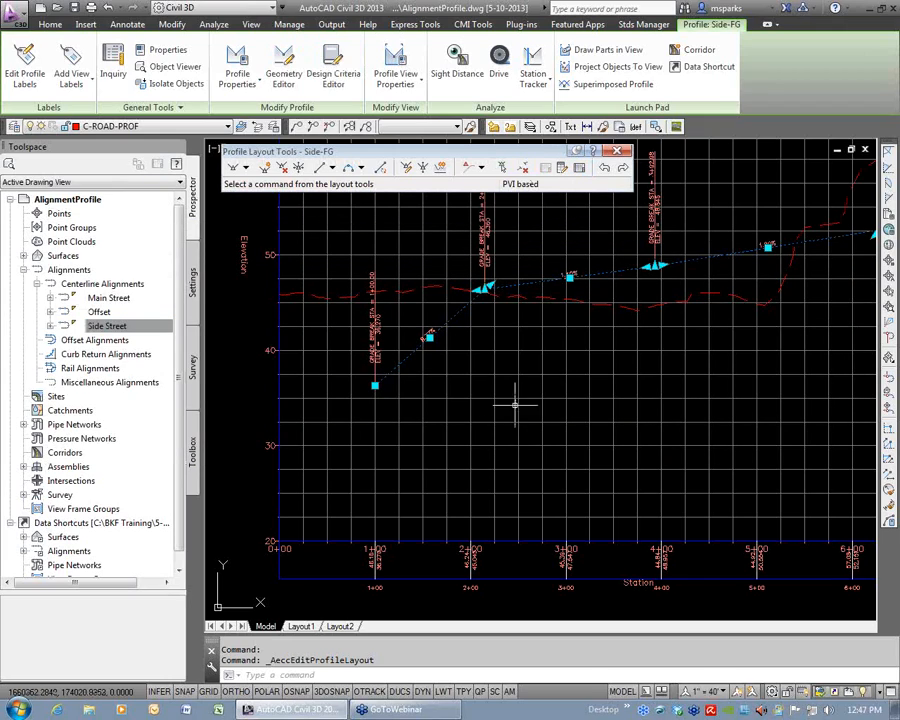
Move Side-FG's second PVI to about station 2+86 and elevation 41.8, and close the Profile Layout Tools.
{"action": "left_click", "coordinate": [484, 289]}
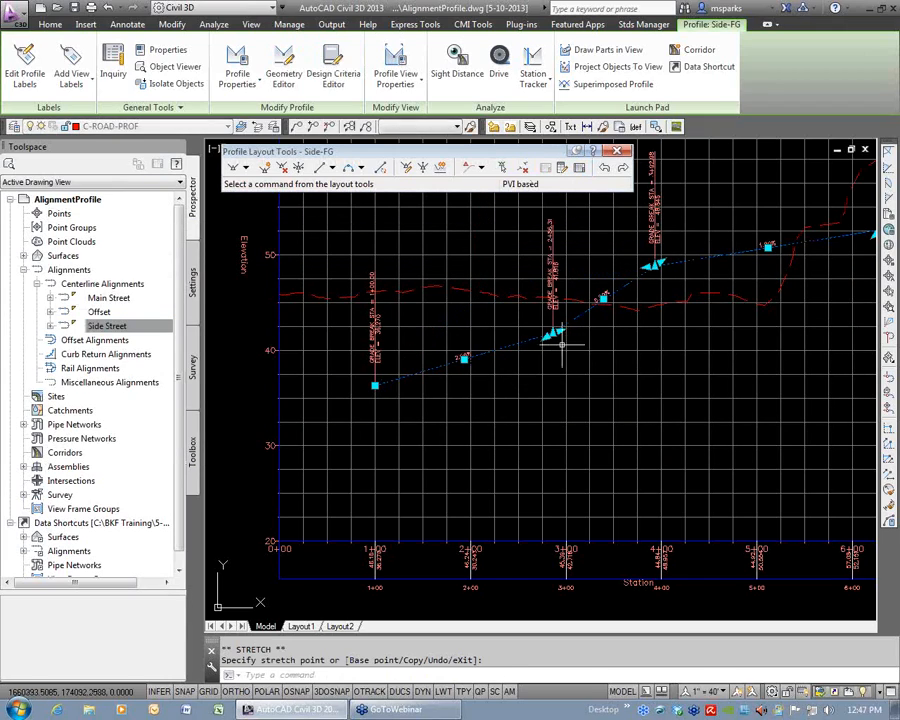
{"action": "left_click", "coordinate": [550, 331]}
{"action": "key", "text": "Escape"}
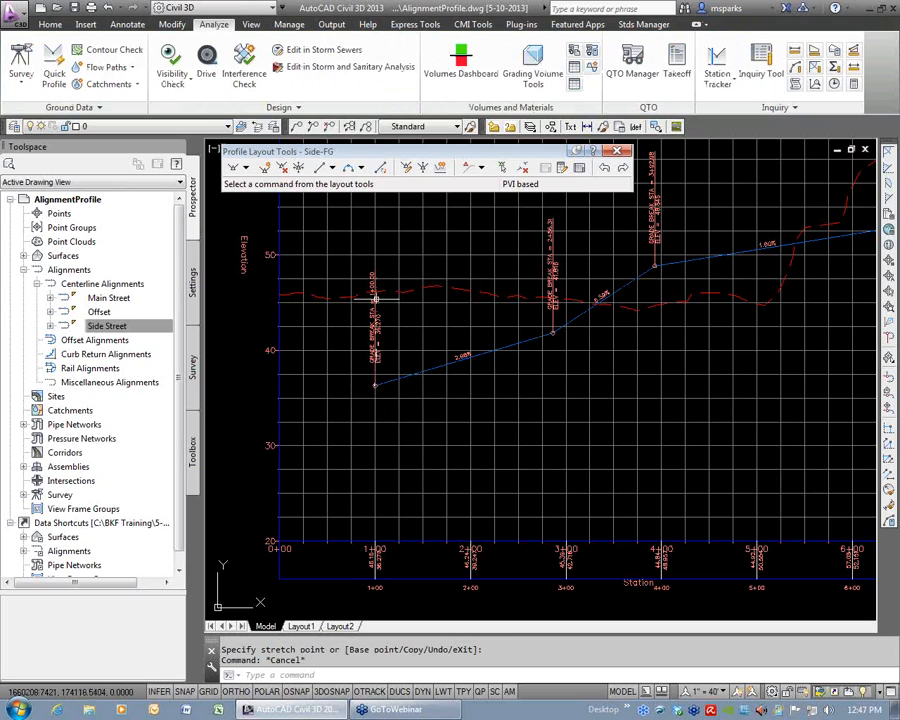
{"action": "left_click", "coordinate": [617, 153]}
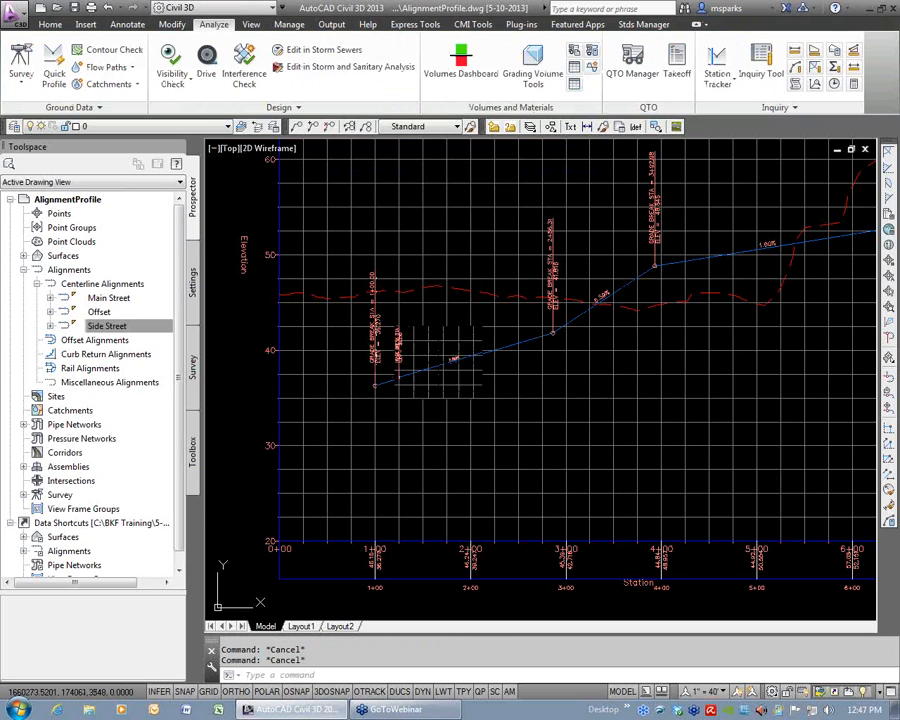
Examine the labelled Main Street and Side Street intersection and the surrounding road layout in plan.
{"action": "scroll", "coordinate": [434, 362], "scroll_direction": "down", "scroll_amount": 5}
{"action": "scroll", "coordinate": [304, 372], "scroll_direction": "up", "scroll_amount": 10}
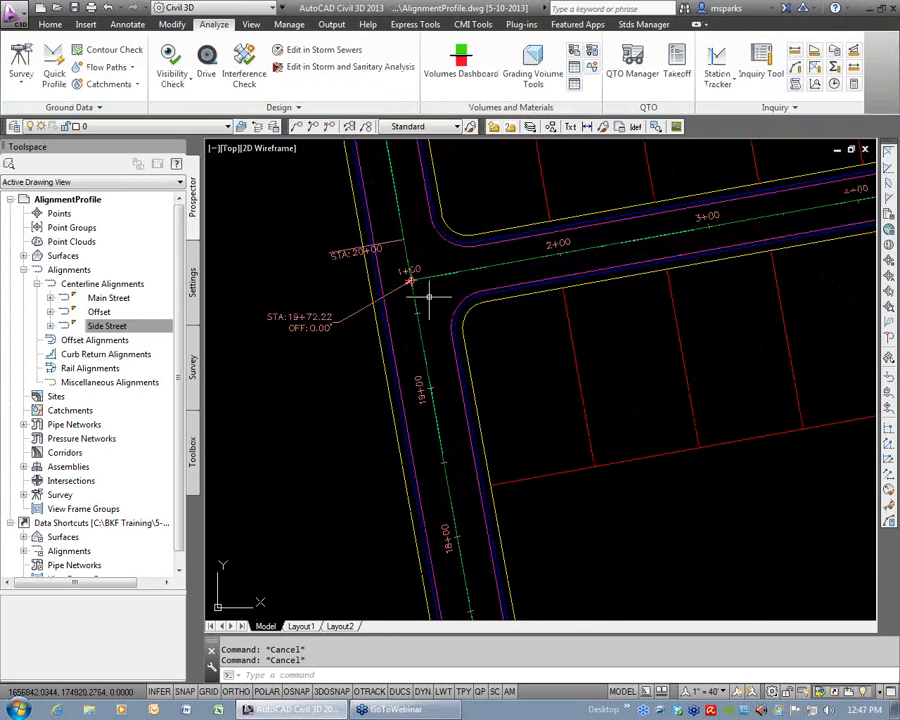
{"action": "mouse_move", "coordinate": [430, 291]}
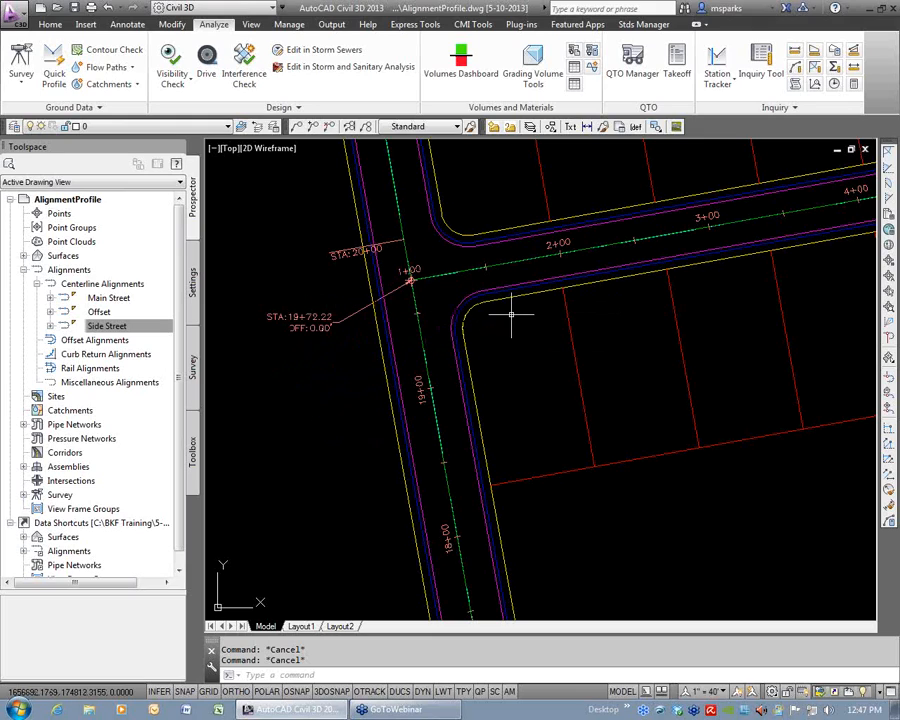
{"action": "scroll", "coordinate": [518, 313], "scroll_direction": "down", "scroll_amount": 6}
{"action": "mouse_move", "coordinate": [515, 318]}
{"action": "middle_mouse_down"}
{"action": "mouse_move", "coordinate": [490, 316]}
{"action": "mouse_move", "coordinate": [456, 376]}
{"action": "mouse_move", "coordinate": [454, 346]}
{"action": "mouse_move", "coordinate": [471, 321]}
{"action": "middle_mouse_up"}
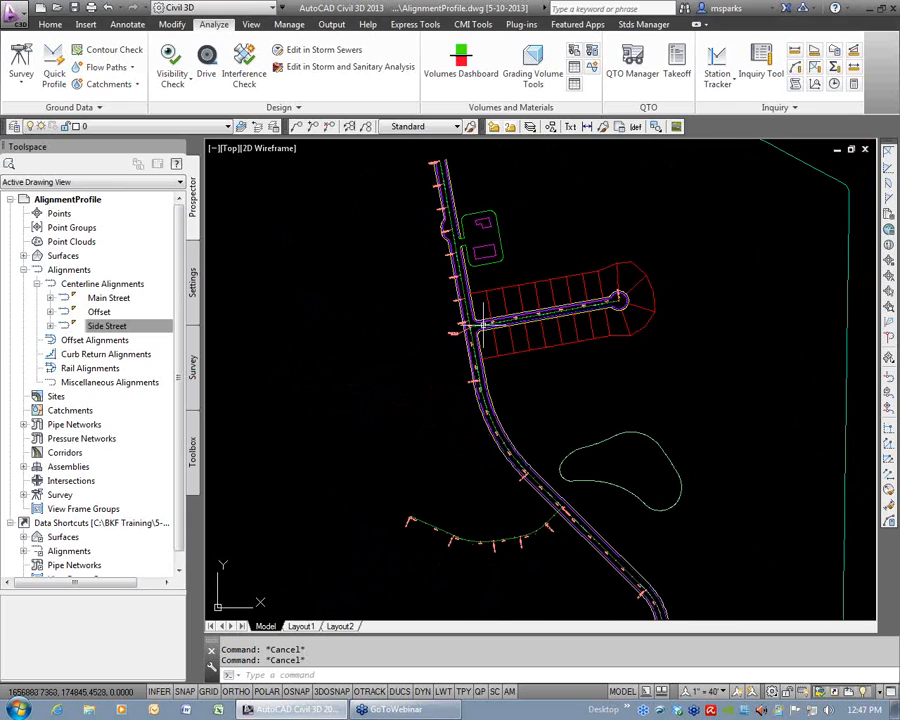
{"action": "scroll", "coordinate": [481, 323], "scroll_direction": "down", "scroll_amount": 8}
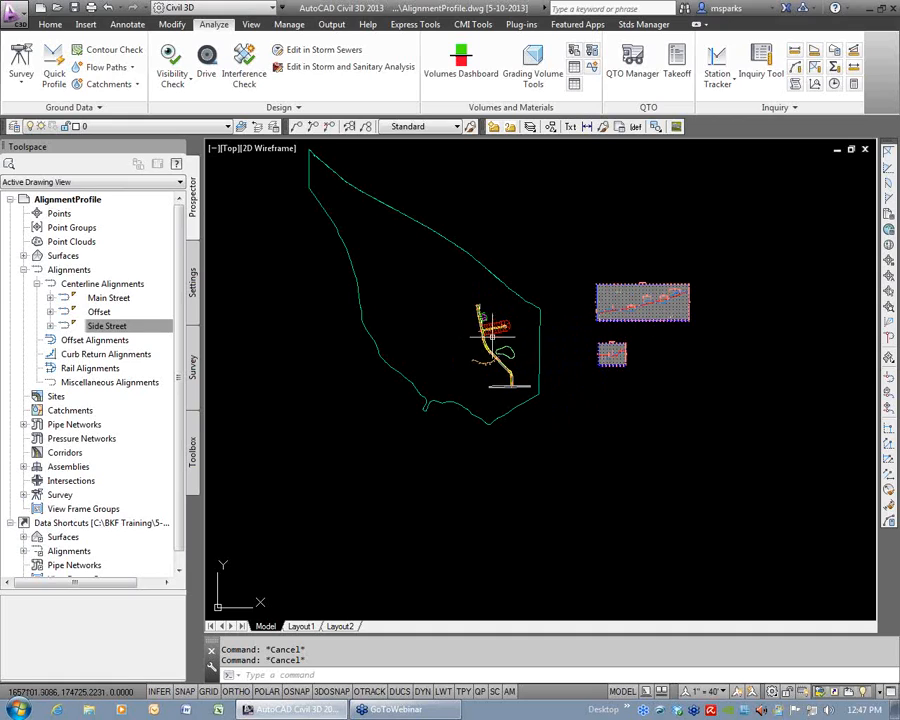
{"action": "scroll", "coordinate": [473, 330], "scroll_direction": "up", "scroll_amount": 4}
{"action": "mouse_move", "coordinate": [473, 330]}
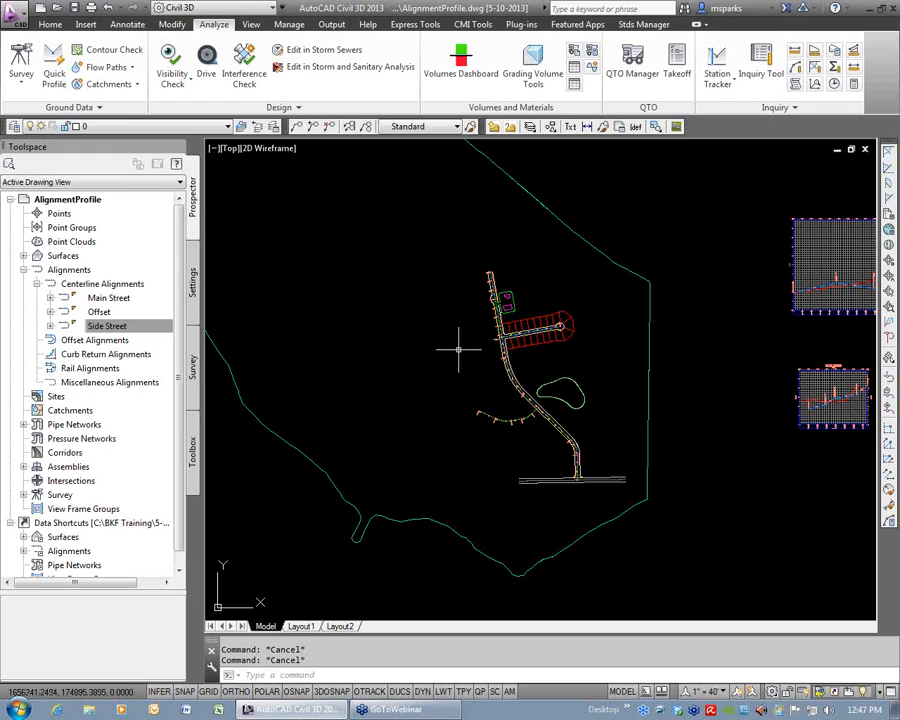
{"action": "scroll", "coordinate": [500, 342], "scroll_direction": "up", "scroll_amount": 5}
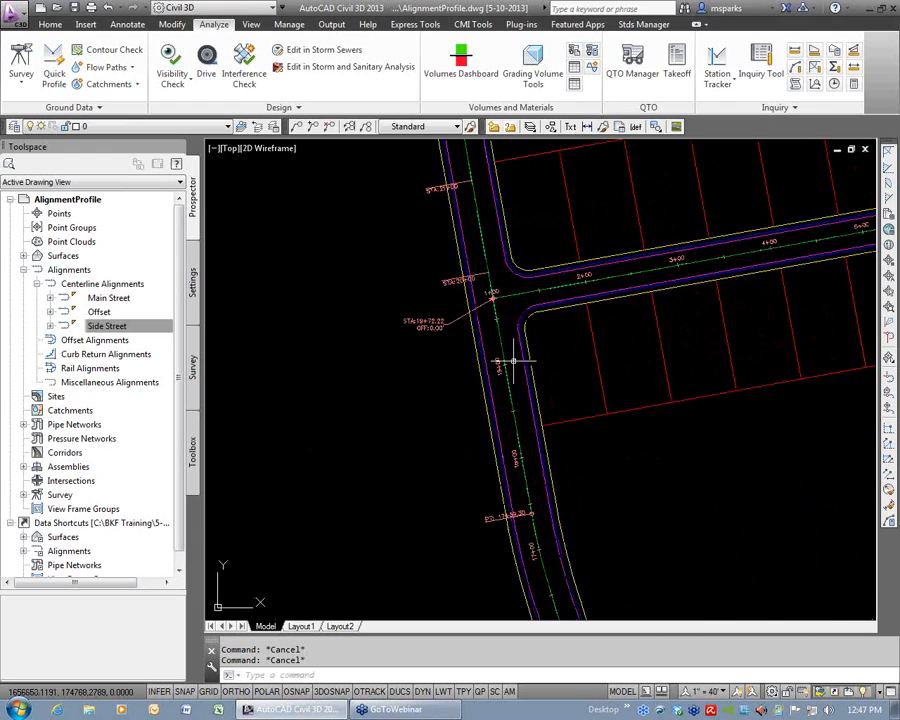
{"action": "scroll", "coordinate": [595, 295], "scroll_direction": "down", "scroll_amount": 4}
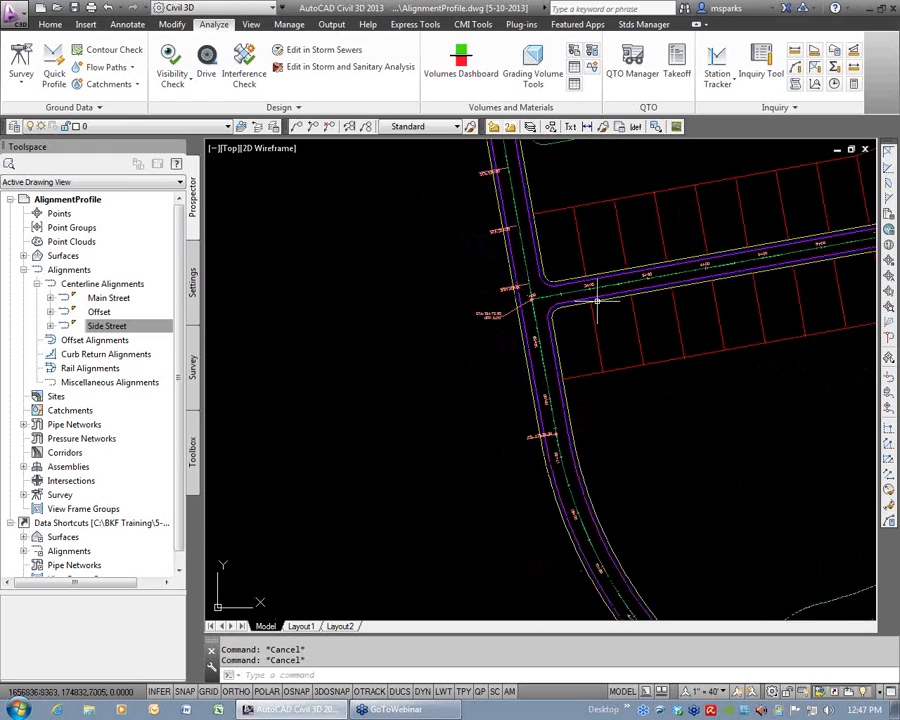
{"action": "middle_click_drag", "start_coordinate": [555, 194], "coordinate": [555, 285]}
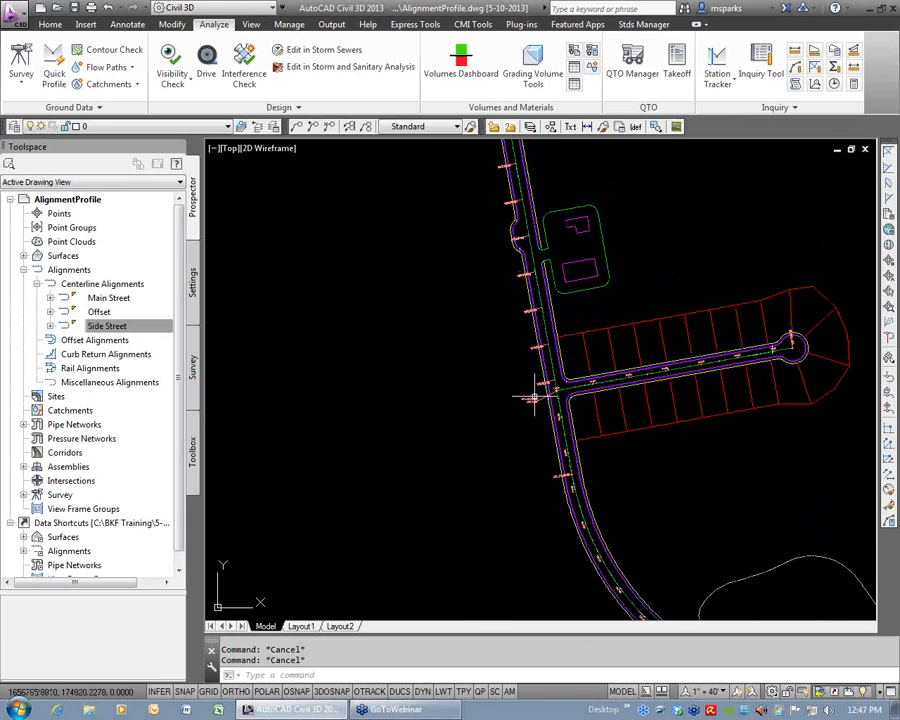
{"action": "scroll", "coordinate": [665, 481], "scroll_direction": "down", "scroll_amount": 3}
{"action": "mouse_move", "coordinate": [677, 532]}
{"action": "middle_mouse_down"}
{"action": "mouse_move", "coordinate": [525, 364]}
{"action": "mouse_move", "coordinate": [542, 441]}
{"action": "mouse_move", "coordinate": [559, 463]}
{"action": "middle_mouse_up"}
{"action": "scroll", "coordinate": [559, 463], "scroll_direction": "up", "scroll_amount": 4}
{"action": "scroll", "coordinate": [562, 467], "scroll_direction": "down", "scroll_amount": 2}
{"action": "mouse_move", "coordinate": [566, 471]}
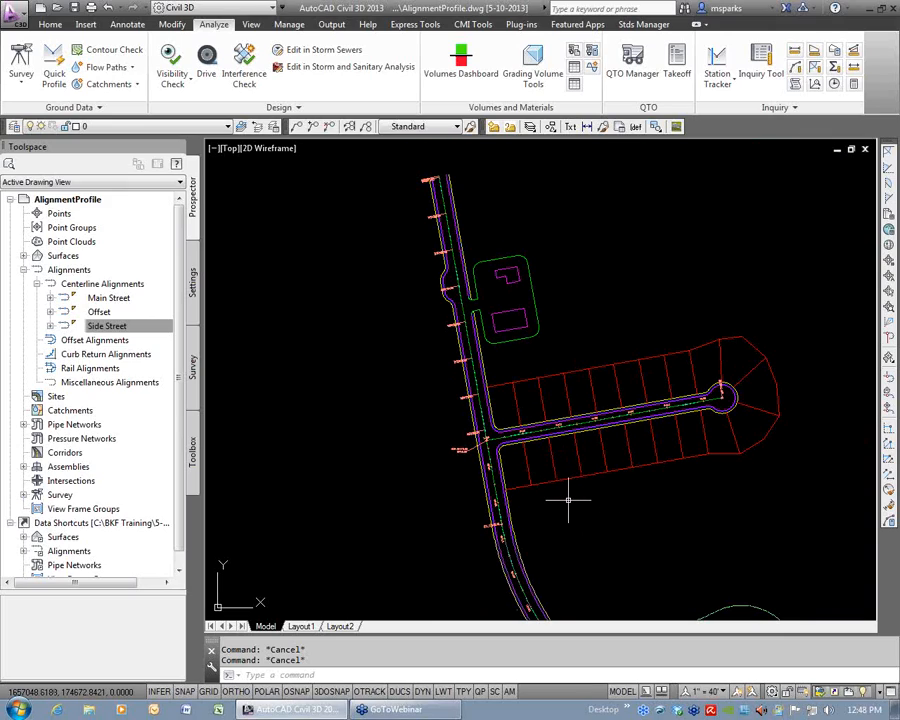
{"action": "mouse_move", "coordinate": [568, 499]}
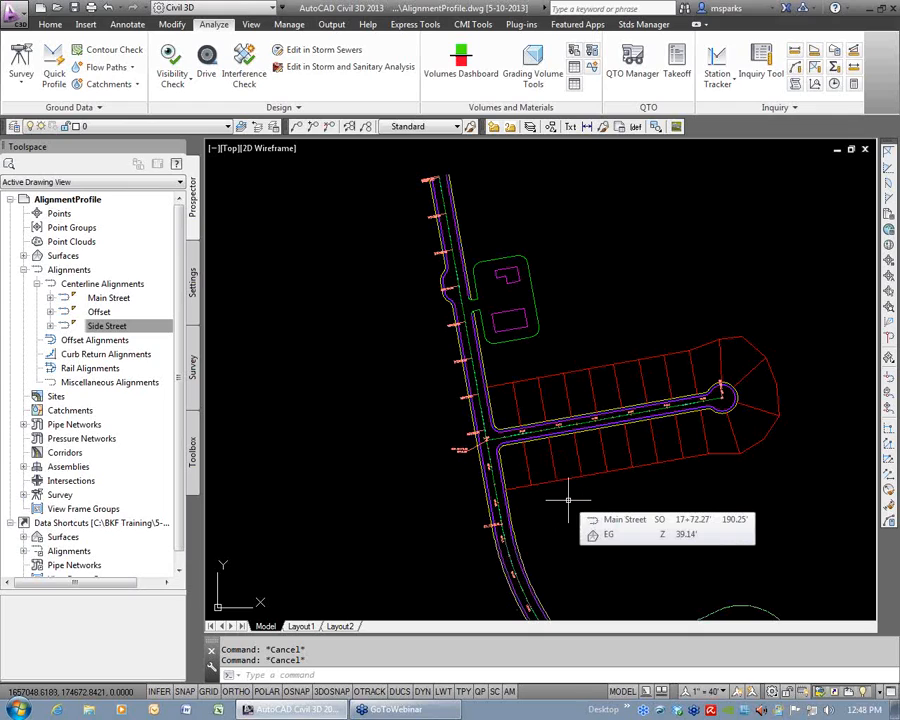
Open the Layer Properties Manager and filter the layer list to the Xref layers.
{"action": "left_click", "coordinate": [50, 24]}
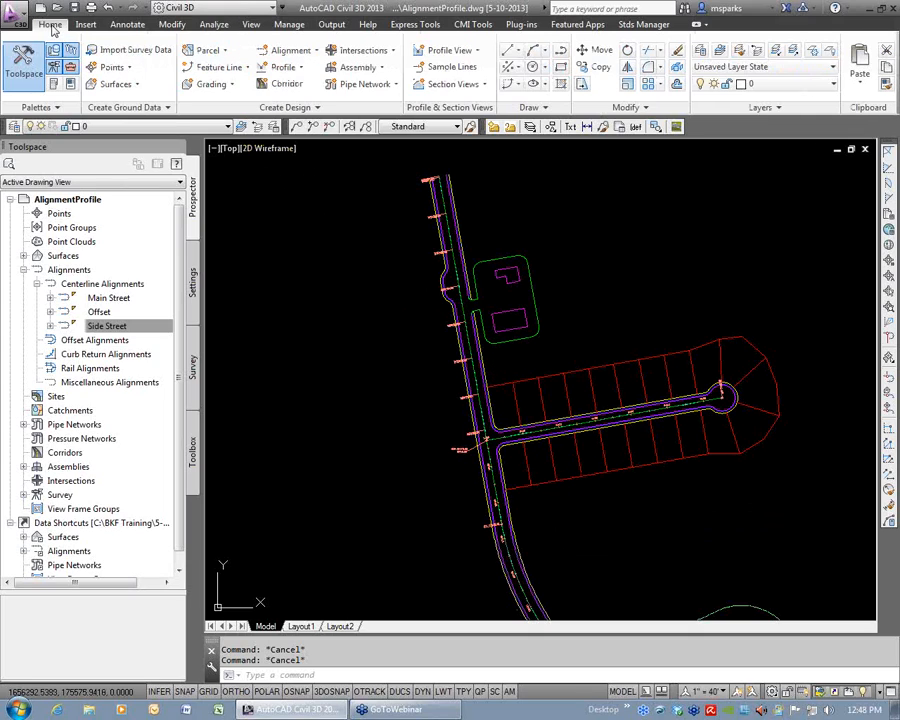
{"action": "mouse_move", "coordinate": [545, 545]}
{"action": "middle_mouse_down"}
{"action": "mouse_move", "coordinate": [522, 530]}
{"action": "mouse_move", "coordinate": [408, 281]}
{"action": "middle_mouse_up"}
{"action": "middle_click_drag", "start_coordinate": [644, 471], "coordinate": [546, 368]}
{"action": "scroll", "coordinate": [568, 516], "scroll_direction": "up", "scroll_amount": 6}
{"action": "scroll", "coordinate": [518, 484], "scroll_direction": "down", "scroll_amount": 6}
{"action": "type", "text": "la"}
{"action": "key", "text": "Return"}
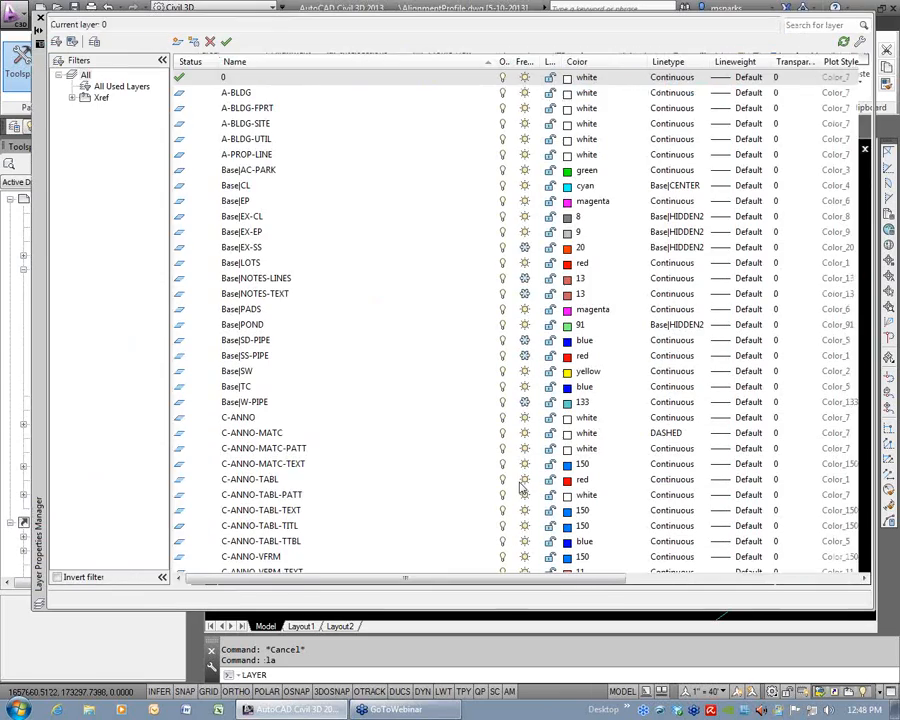
{"action": "left_click", "coordinate": [100, 98]}
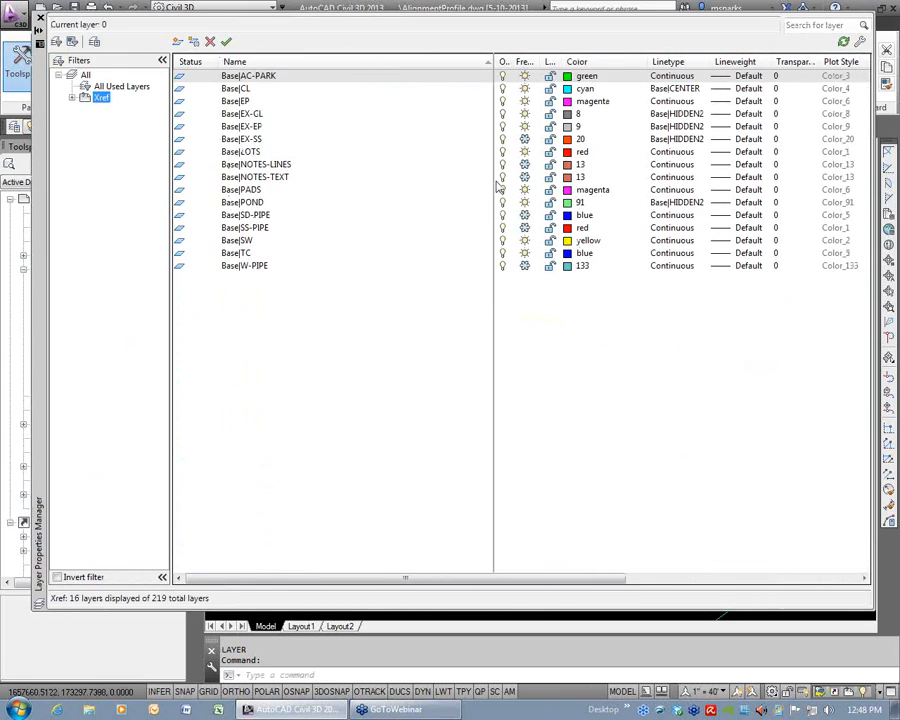
Thaw the Base|NOTES-TEXT and Base|NOTES-LINES layers and close the Layer Properties Manager.
{"action": "left_click", "coordinate": [525, 177]}
{"action": "left_click", "coordinate": [525, 165]}
{"action": "left_click", "coordinate": [40, 18]}
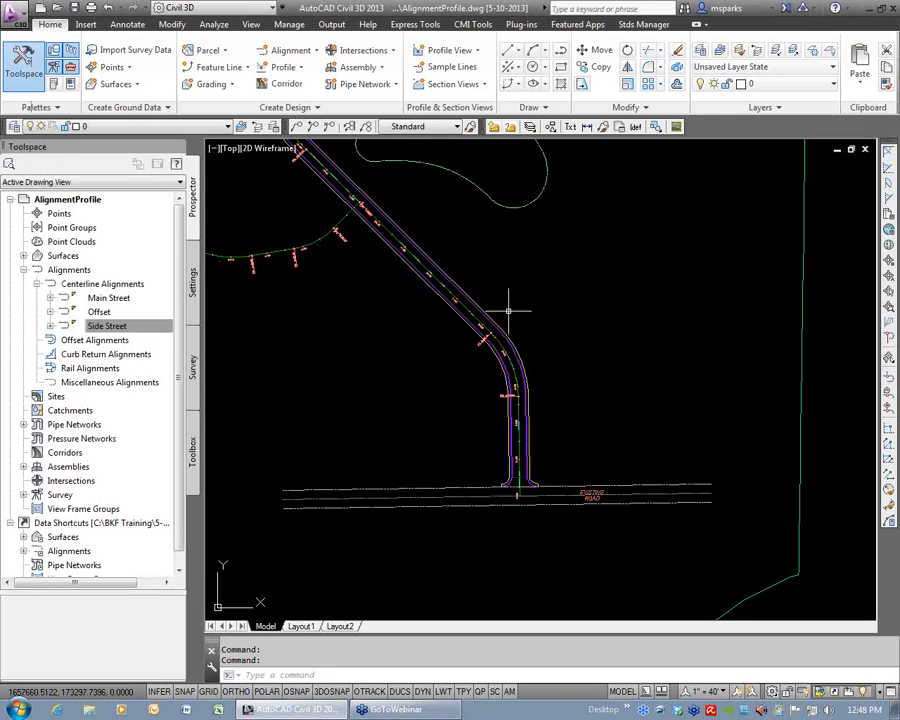
Examine the AC, sidewalk and curb width annotations along Main Street near station 26+00.
{"action": "scroll", "coordinate": [516, 306], "scroll_direction": "down", "scroll_amount": 3}
{"action": "scroll", "coordinate": [425, 190], "scroll_direction": "up", "scroll_amount": 4}
{"action": "scroll", "coordinate": [427, 188], "scroll_direction": "up", "scroll_amount": 6}
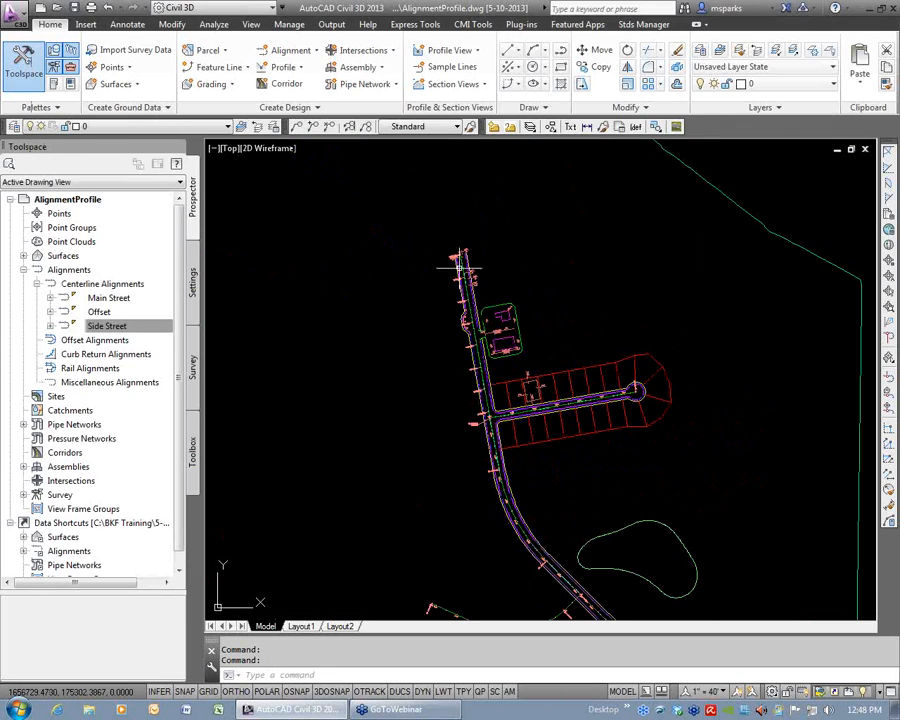
{"action": "scroll", "coordinate": [612, 400], "scroll_direction": "up", "scroll_amount": 2}
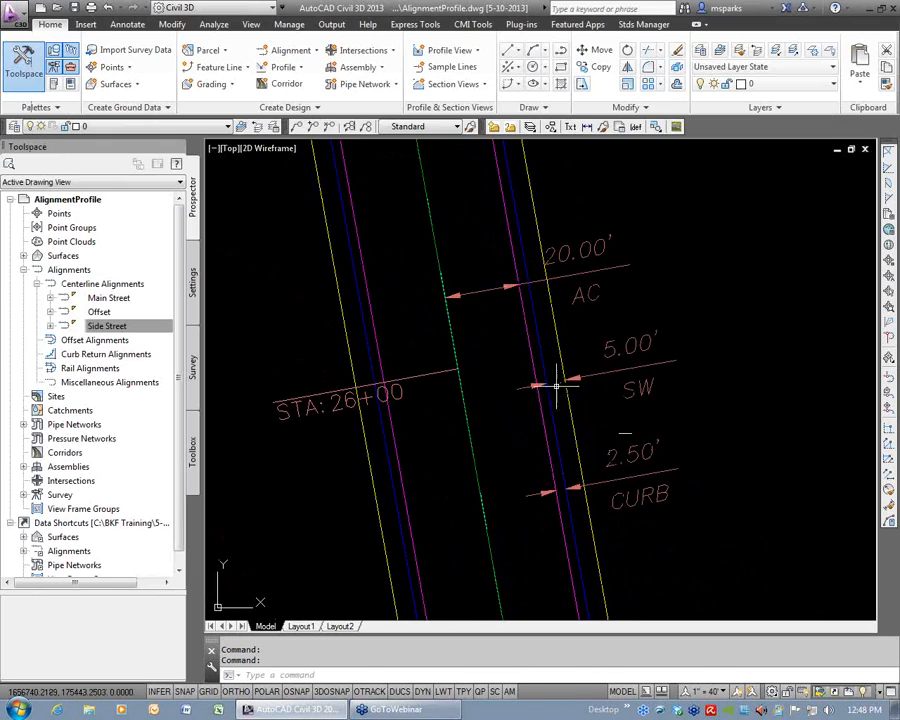
{"action": "scroll", "coordinate": [749, 357], "scroll_direction": "down", "scroll_amount": 2}
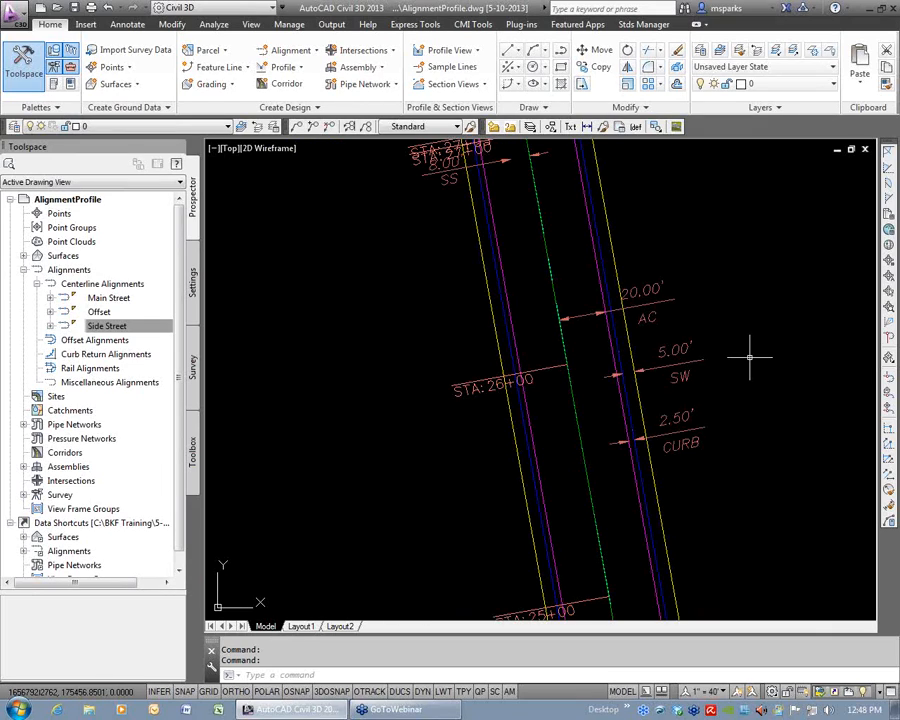
{"action": "scroll", "coordinate": [749, 357], "scroll_direction": "down", "scroll_amount": 2}
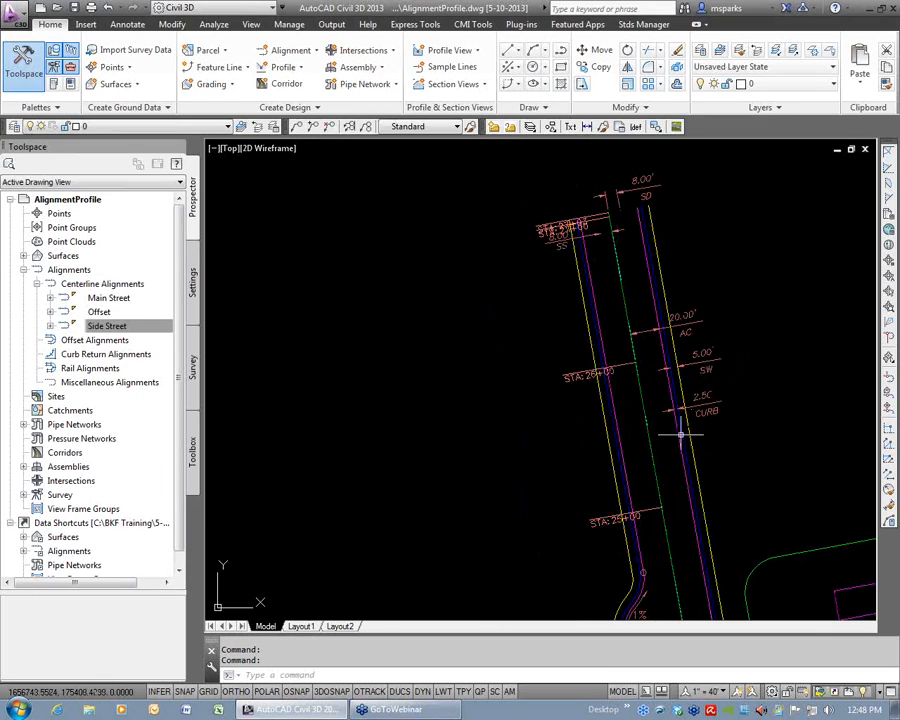
Create an assembly named Sym Road with type Other, Basic style and the All Codes set, placing its baseline beside Main Street near station 26+00.
{"action": "middle_click_drag", "start_coordinate": [680, 435], "coordinate": [767, 397]}
{"action": "left_click", "coordinate": [352, 70]}
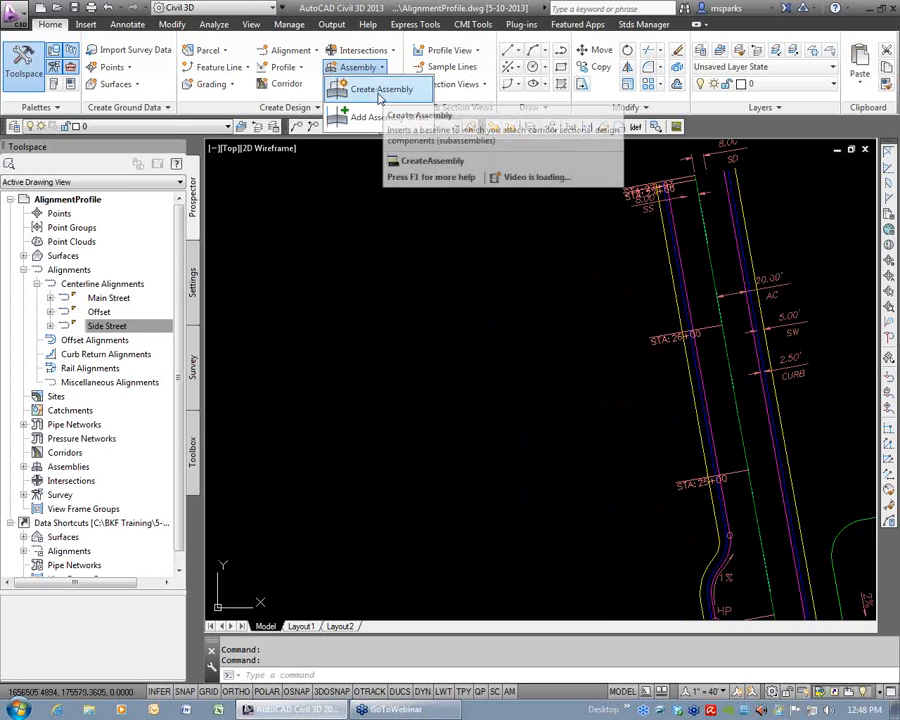
{"action": "left_click", "coordinate": [345, 89]}
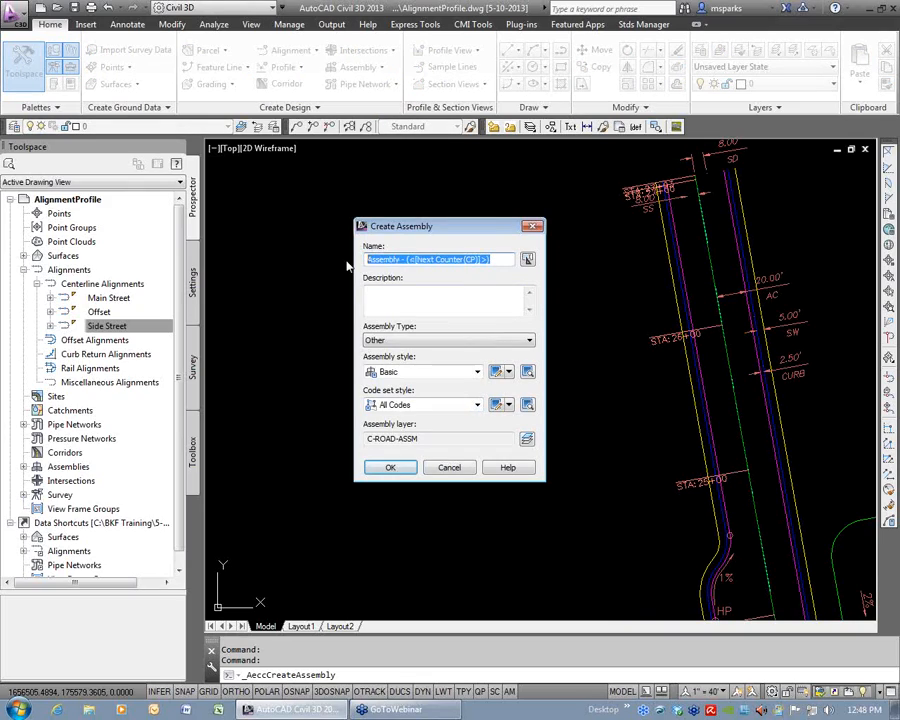
{"action": "type", "text": "SY"}
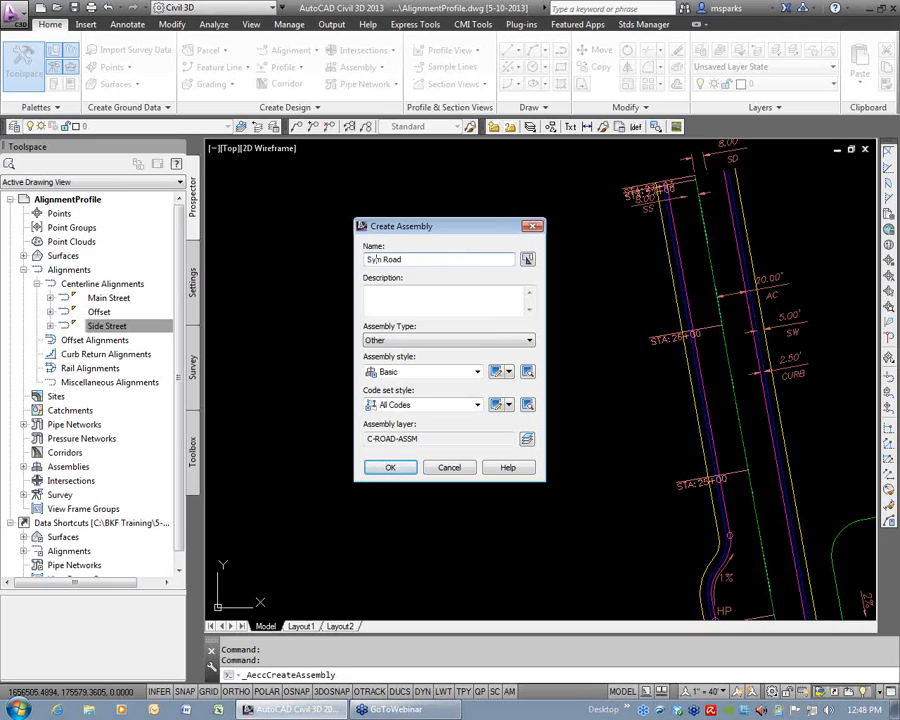
{"action": "left_click_drag", "start_coordinate": [470, 227], "coordinate": [430, 174]}
{"action": "left_click", "coordinate": [366, 325]}
{"action": "left_click", "coordinate": [366, 332]}
{"action": "left_click", "coordinate": [380, 354]}
{"action": "left_click", "coordinate": [381, 361]}
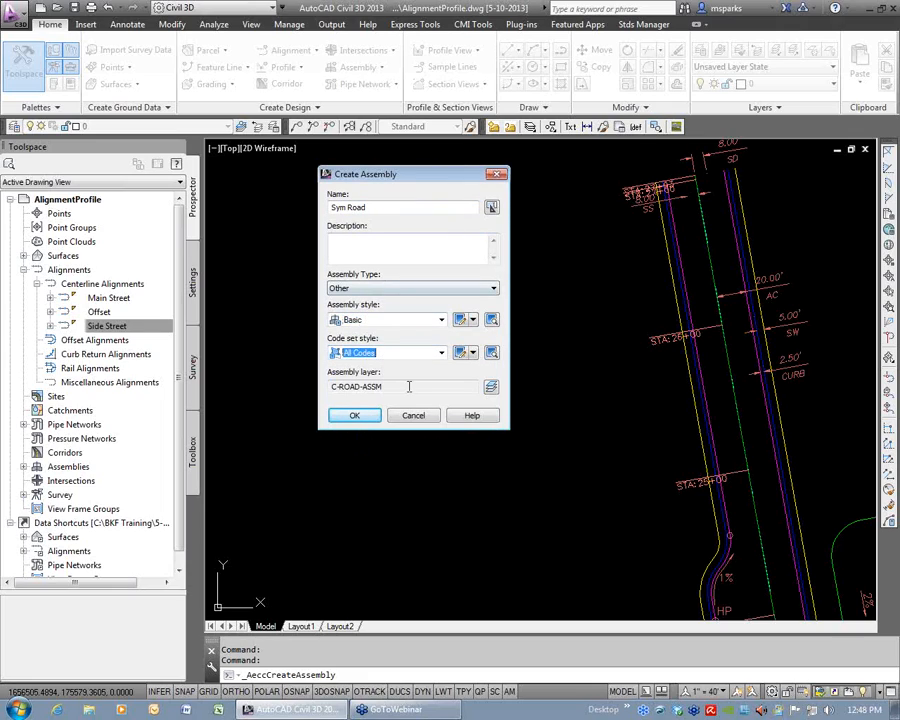
{"action": "left_click", "coordinate": [354, 415]}
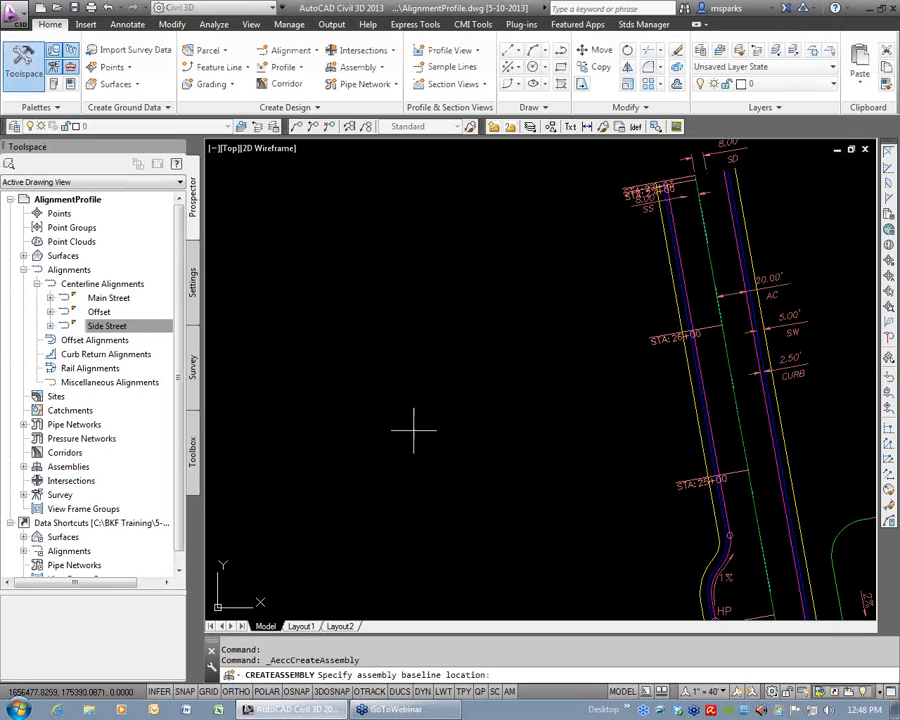
{"action": "left_click", "coordinate": [580, 298]}
Examine the Sym Road assembly baseline and its marker point up close and in relation to the adjacent road.
{"action": "left_click_drag", "start_coordinate": [222, 650], "coordinate": [402, 650]}
{"action": "left_click", "coordinate": [477, 433]}
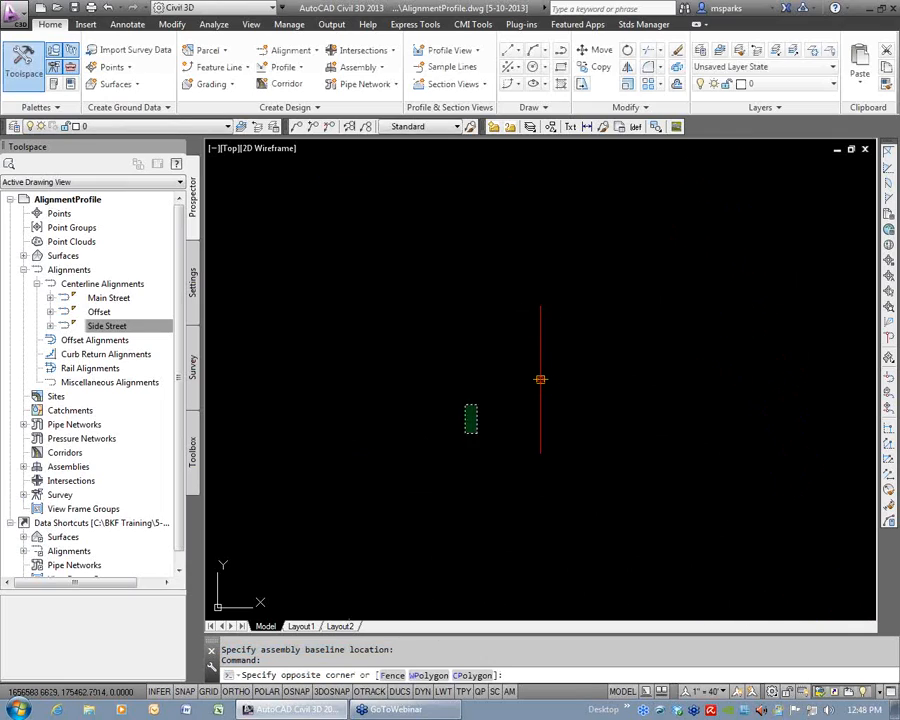
{"action": "scroll", "coordinate": [458, 373], "scroll_direction": "down", "scroll_amount": 5}
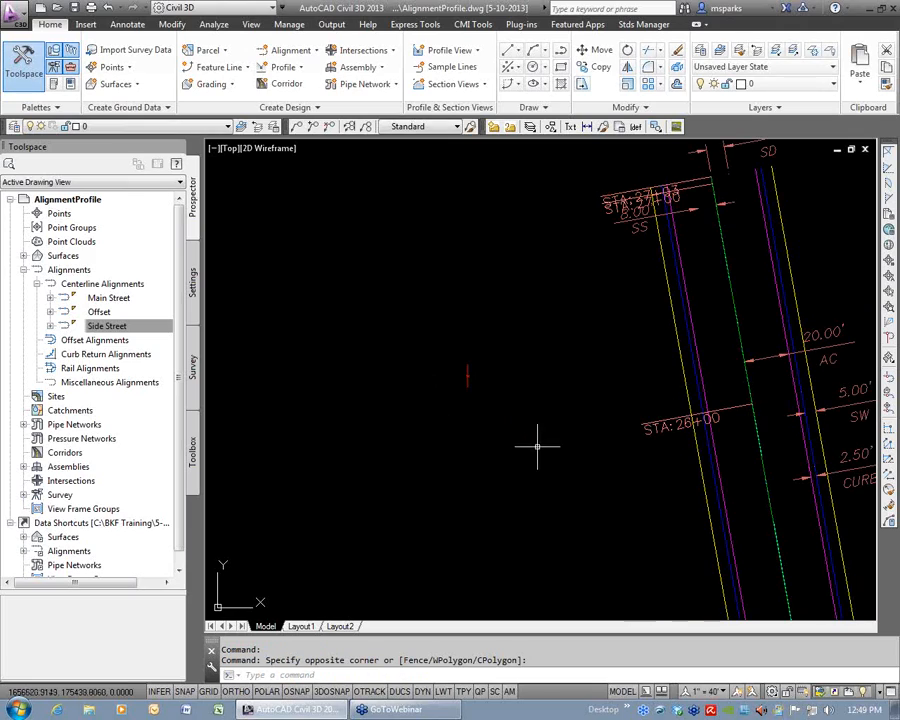
{"action": "middle_click_drag", "start_coordinate": [537, 447], "coordinate": [475, 368]}
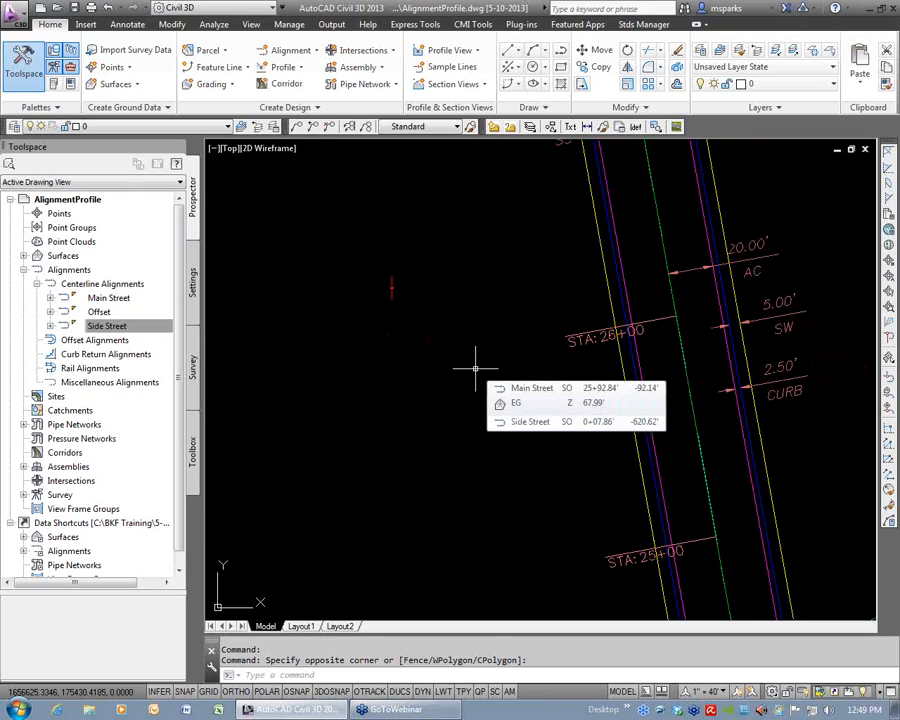
{"action": "mouse_move", "coordinate": [496, 330]}
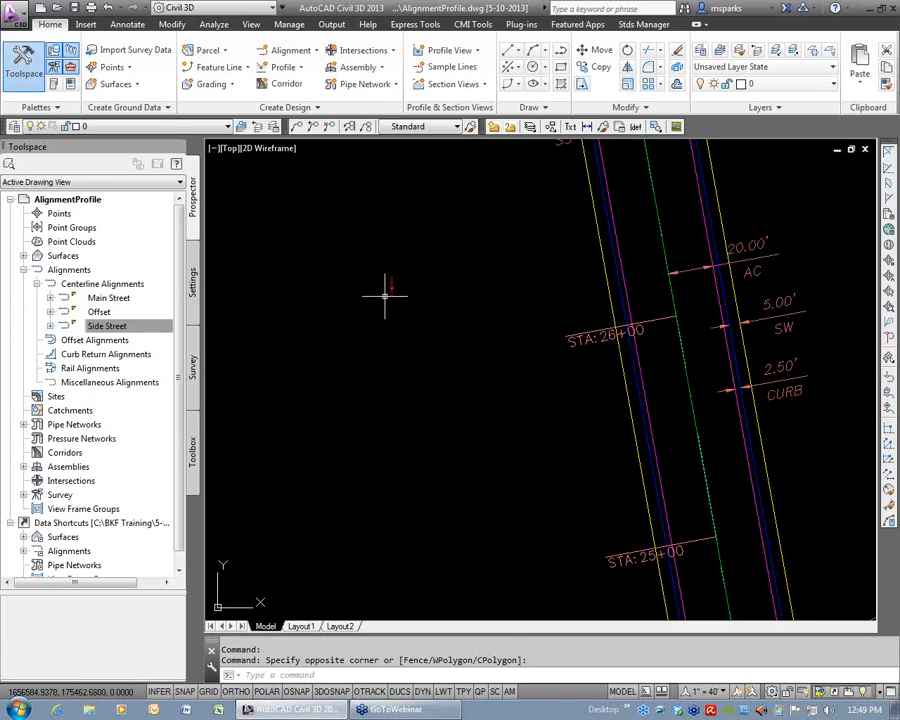
{"action": "scroll", "coordinate": [390, 292], "scroll_direction": "up", "scroll_amount": 6}
{"action": "middle_click_drag", "start_coordinate": [397, 312], "coordinate": [503, 358]}
{"action": "scroll", "coordinate": [511, 338], "scroll_direction": "up", "scroll_amount": 2}
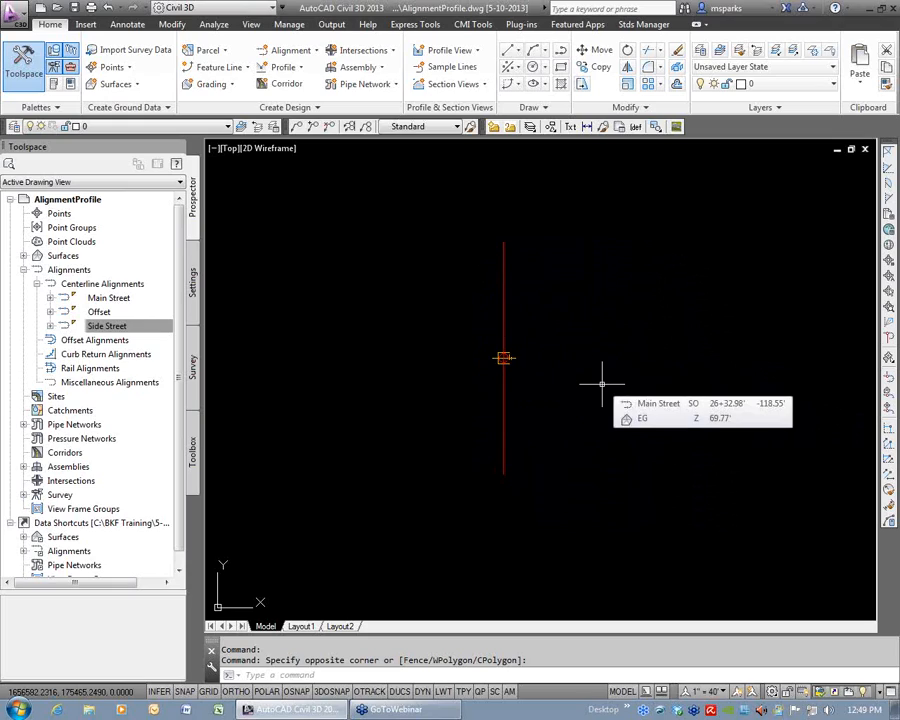
{"action": "scroll", "coordinate": [505, 372], "scroll_direction": "down", "scroll_amount": 3}
{"action": "scroll", "coordinate": [508, 386], "scroll_direction": "down", "scroll_amount": 2}
{"action": "middle_click_drag", "start_coordinate": [501, 390], "coordinate": [427, 365]}
{"action": "scroll", "coordinate": [454, 370], "scroll_direction": "up", "scroll_amount": 2}
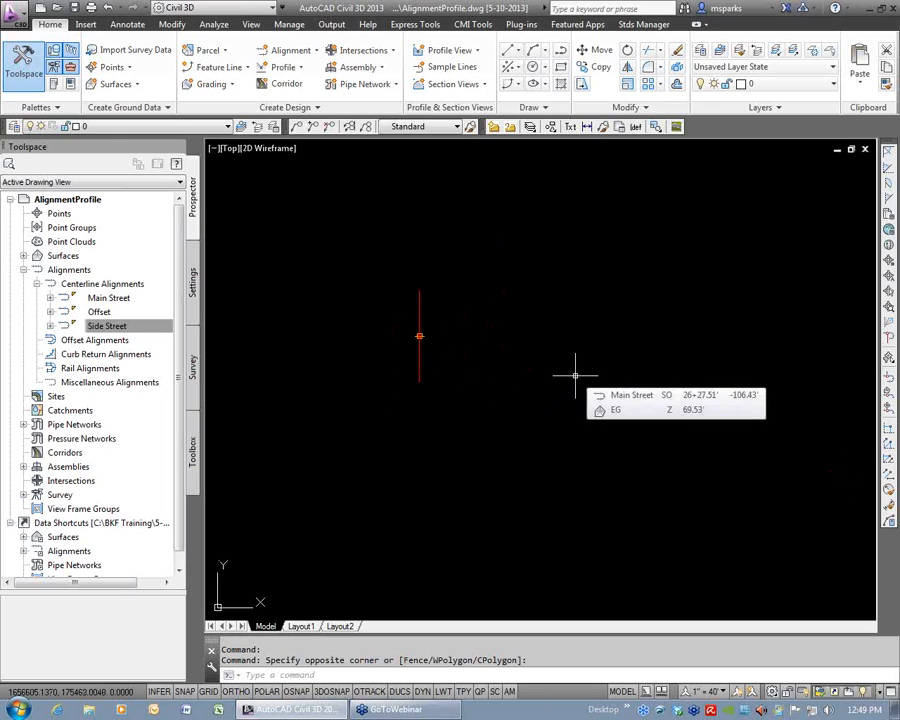
Open the tool palettes, load the Civil Imperial Subassemblies group and bring up its Lanes subassemblies.
{"action": "key", "text": "ctrl+3"}
{"action": "right_click", "coordinate": [660, 330]}
{"action": "left_click", "coordinate": [725, 518]}
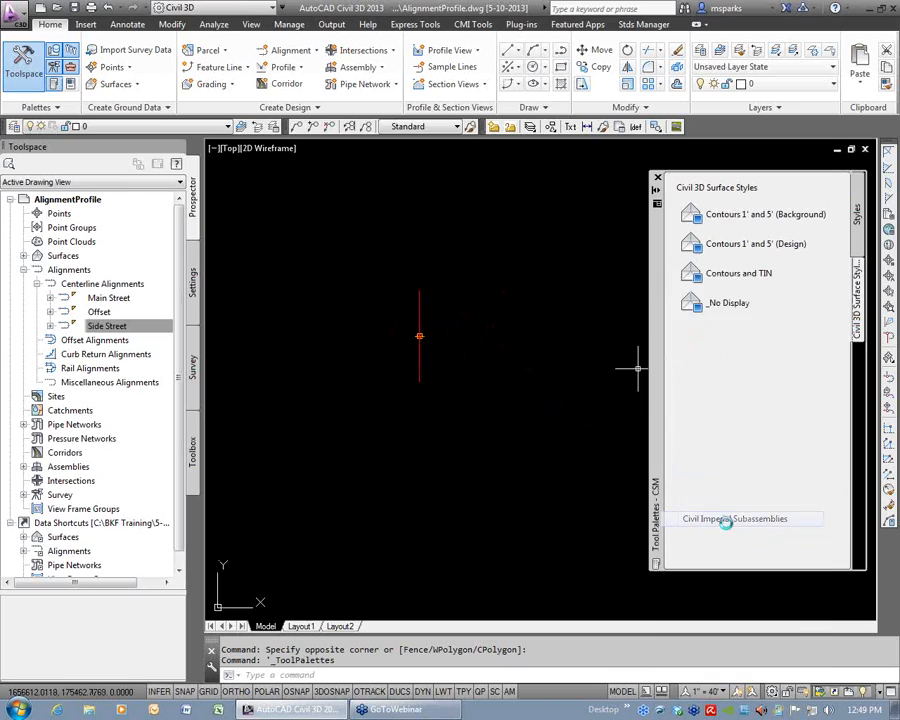
{"action": "left_click_drag", "start_coordinate": [657, 370], "coordinate": [629, 364]}
{"action": "left_click", "coordinate": [829, 187]}
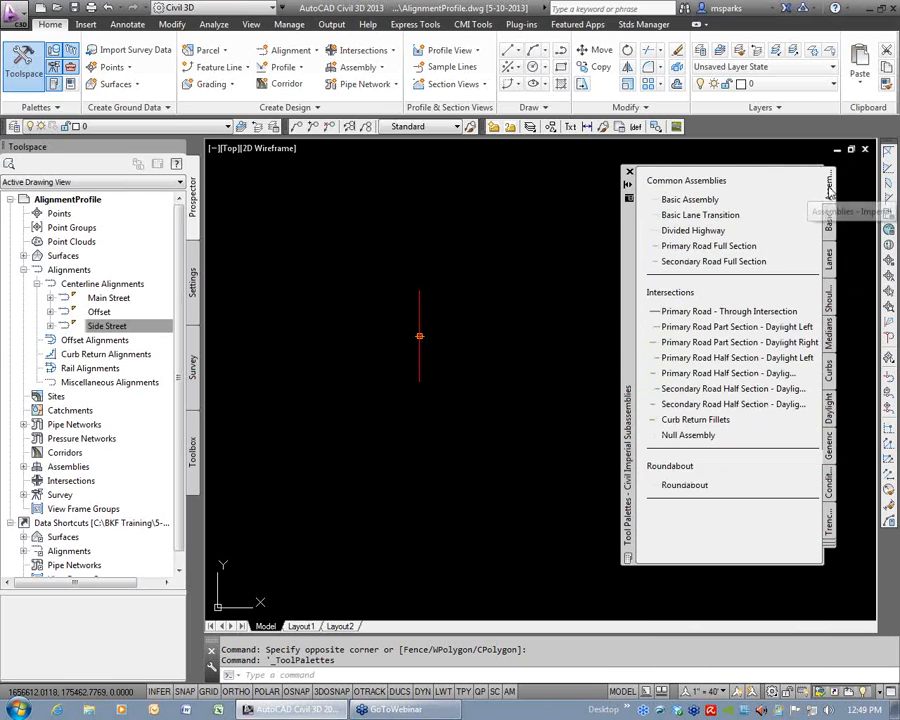
{"action": "left_click", "coordinate": [829, 222]}
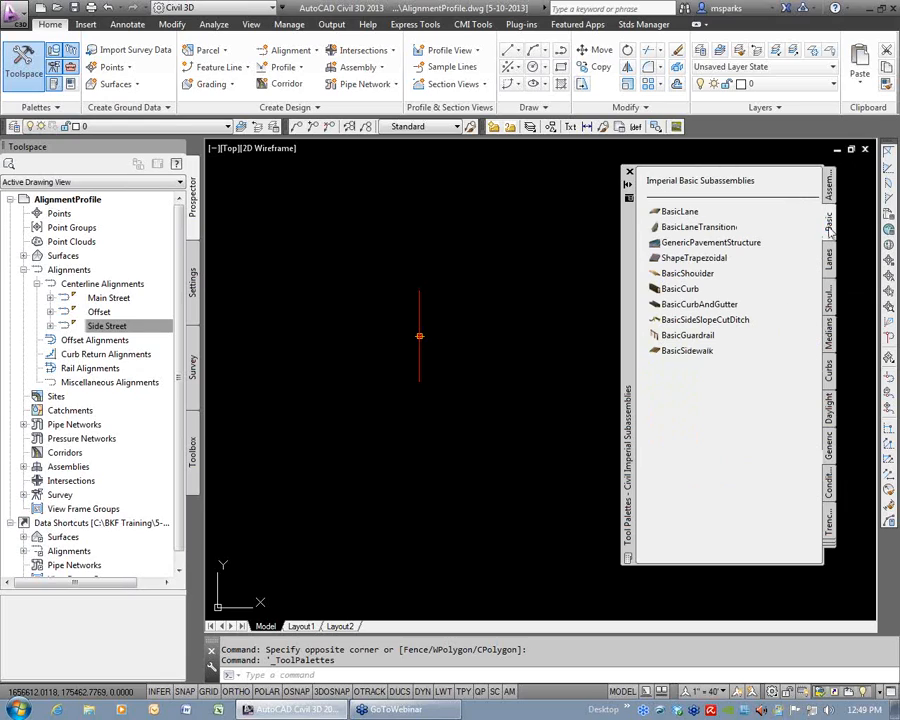
{"action": "left_click", "coordinate": [828, 257]}
{"action": "left_click", "coordinate": [829, 337]}
{"action": "left_click", "coordinate": [828, 298]}
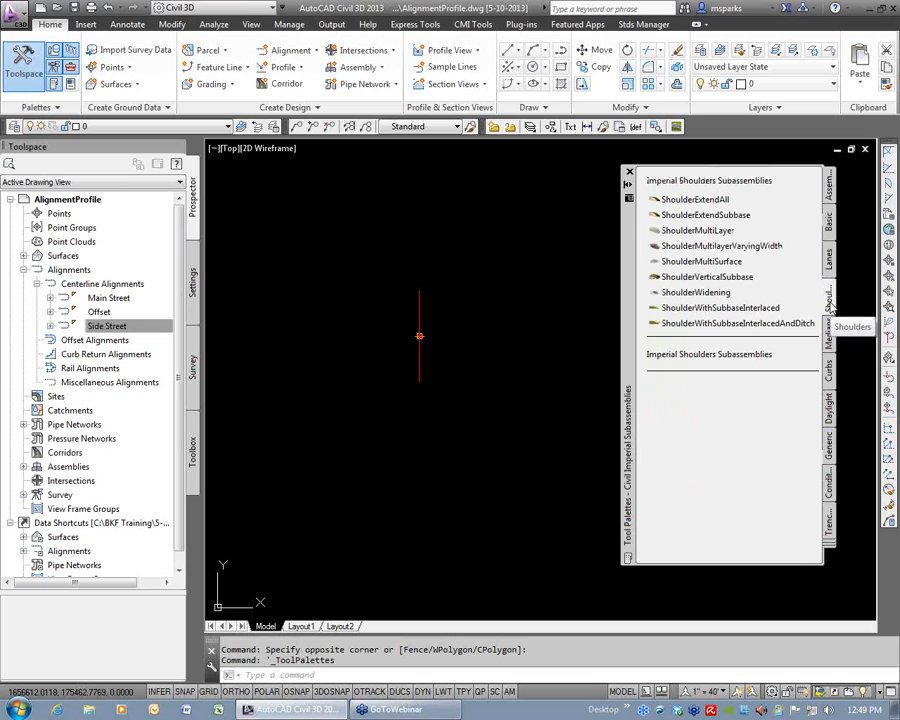
{"action": "left_click", "coordinate": [829, 258]}
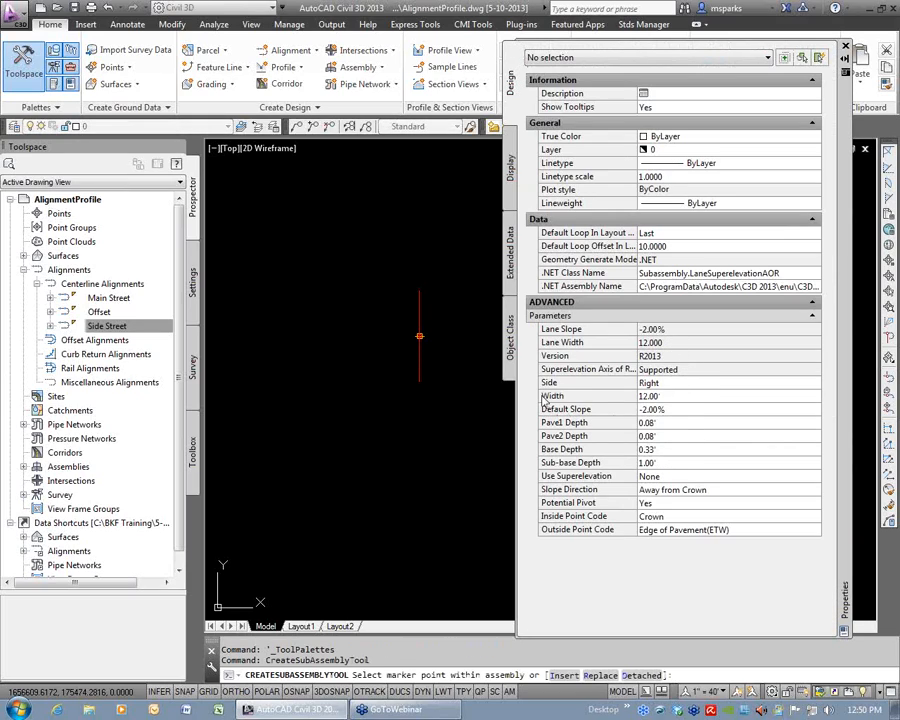
Start the LaneSuperelevationAOR subassembly for the right side and set its width to 20'.
{"action": "left_click", "coordinate": [660, 397]}
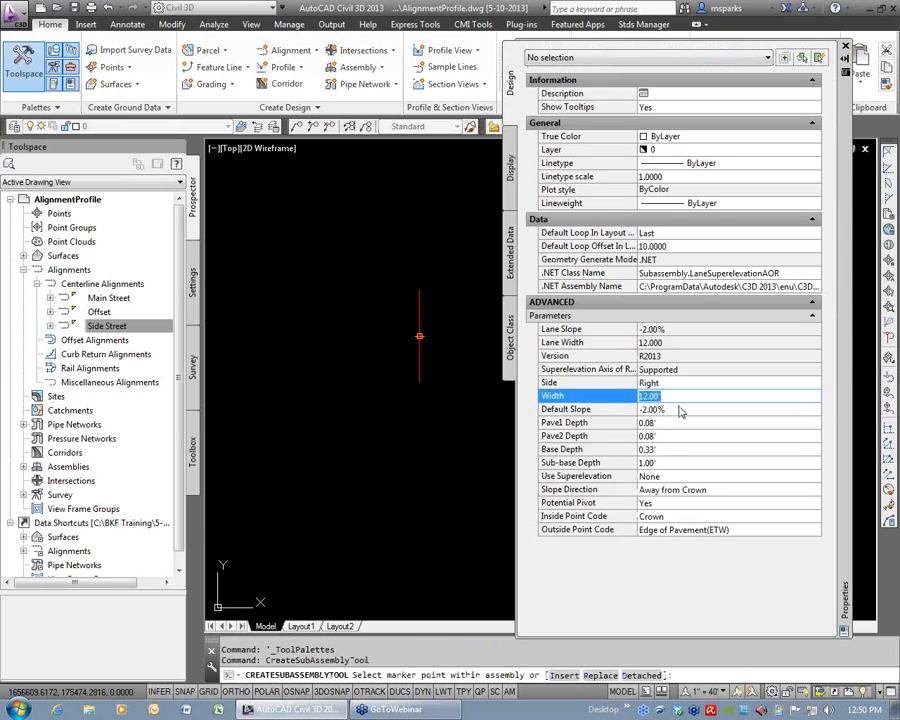
{"action": "type", "text": "20"}
{"action": "left_click", "coordinate": [679, 409]}
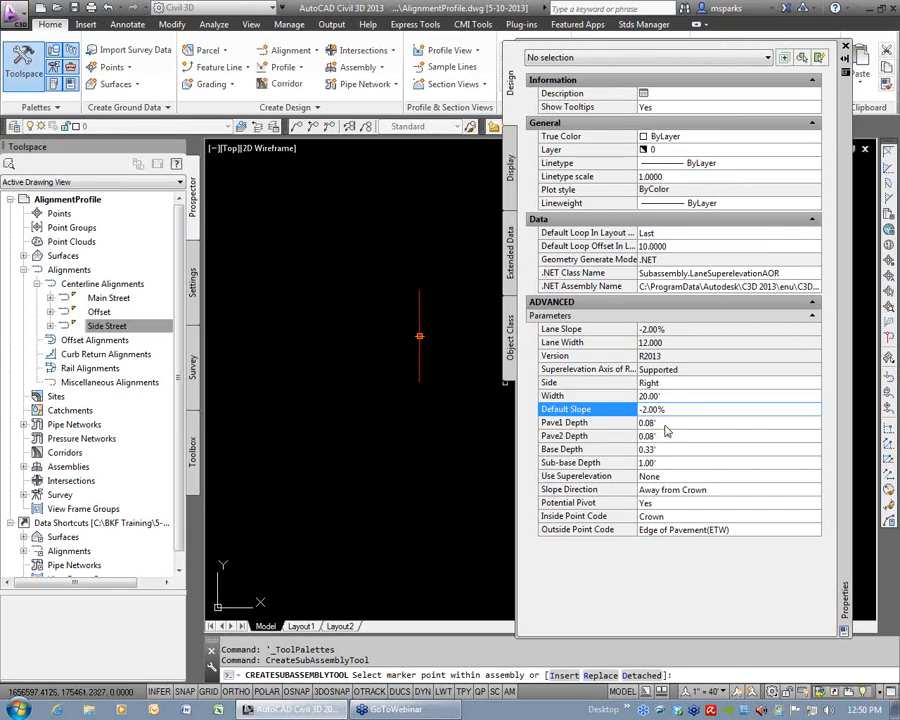
Set the lane's Pave1 depth to 4/12, Pave2 depth to 0, base depth to 8/12 and sub-base depth to 0.
{"action": "left_click", "coordinate": [666, 424]}
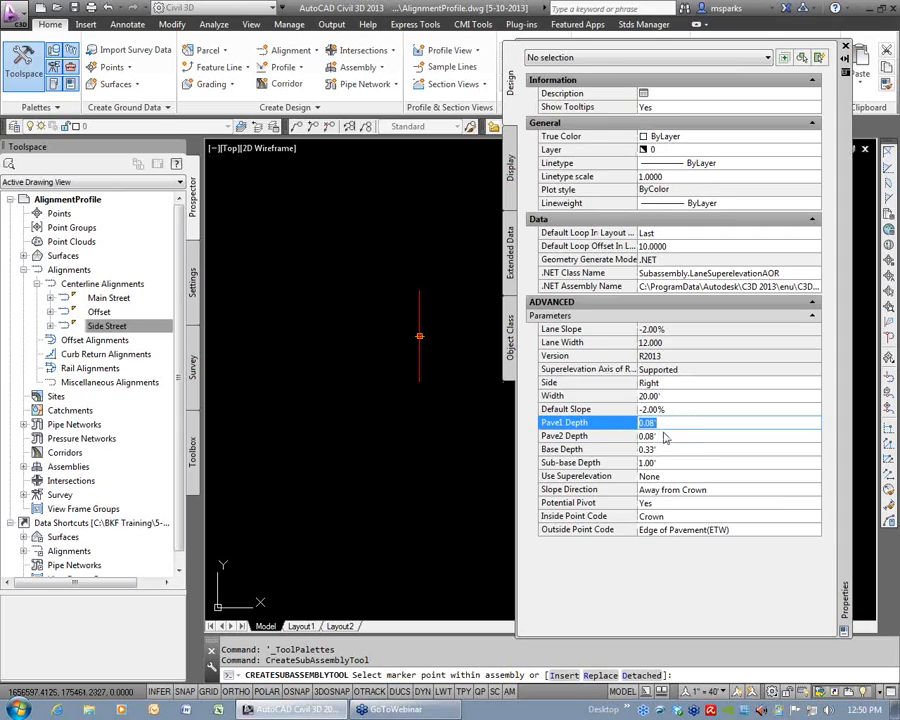
{"action": "type", "text": "4/12"}
{"action": "left_click", "coordinate": [677, 434]}
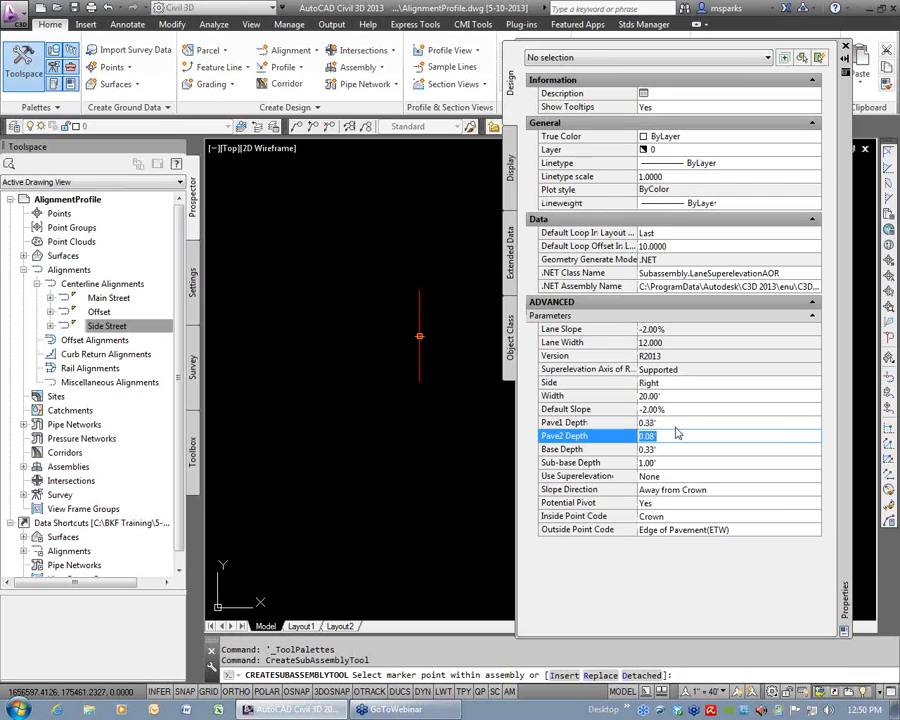
{"action": "type", "text": "0"}
{"action": "left_click", "coordinate": [659, 448]}
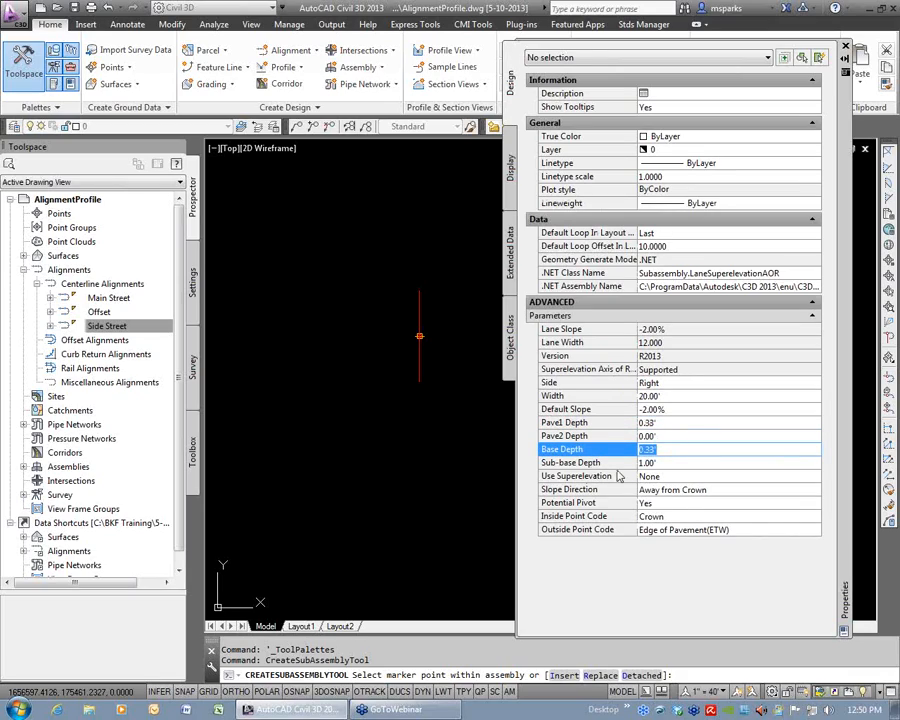
{"action": "left_click_drag", "start_coordinate": [664, 451], "coordinate": [635, 455]}
{"action": "type", "text": "8/12"}
{"action": "key", "text": "Tab"}
{"action": "type", "text": "0"}
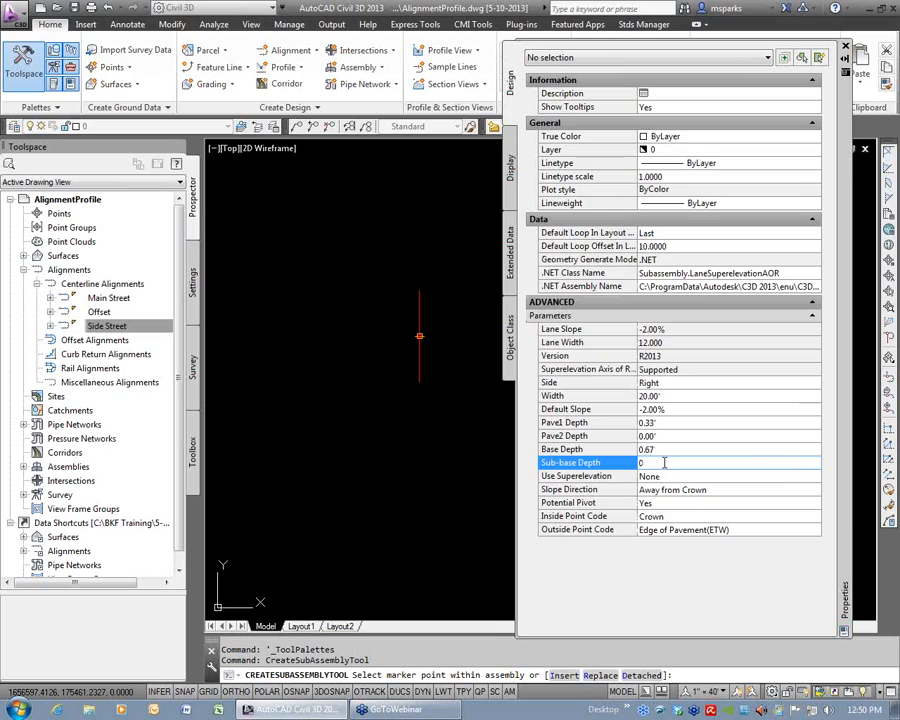
{"action": "key", "text": "Tab"}
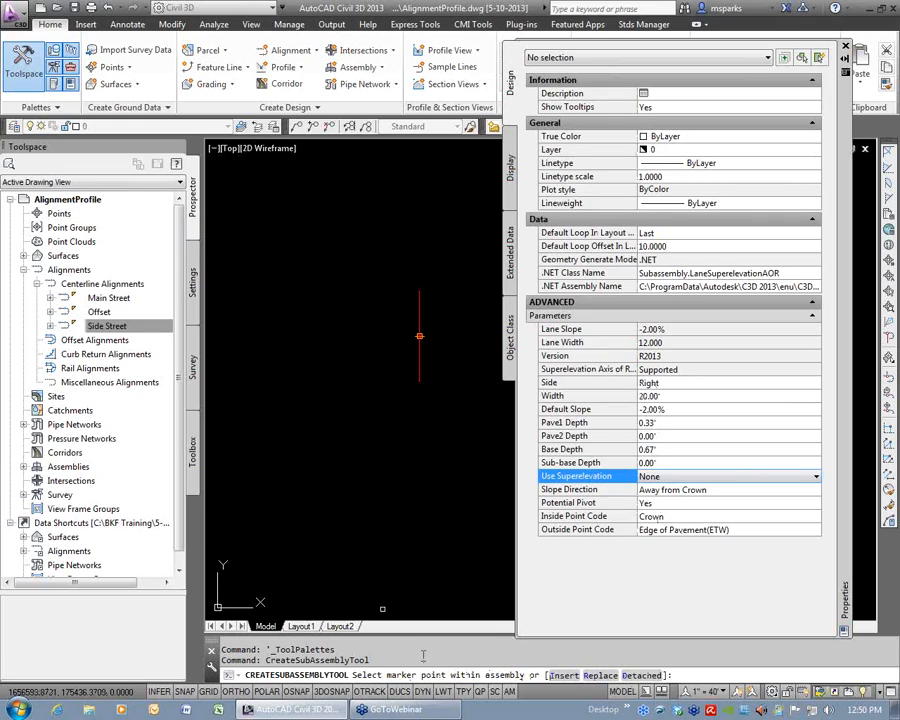
Attach the right lane subassembly to the Sym Road assembly baseline.
{"action": "left_click", "coordinate": [419, 307]}
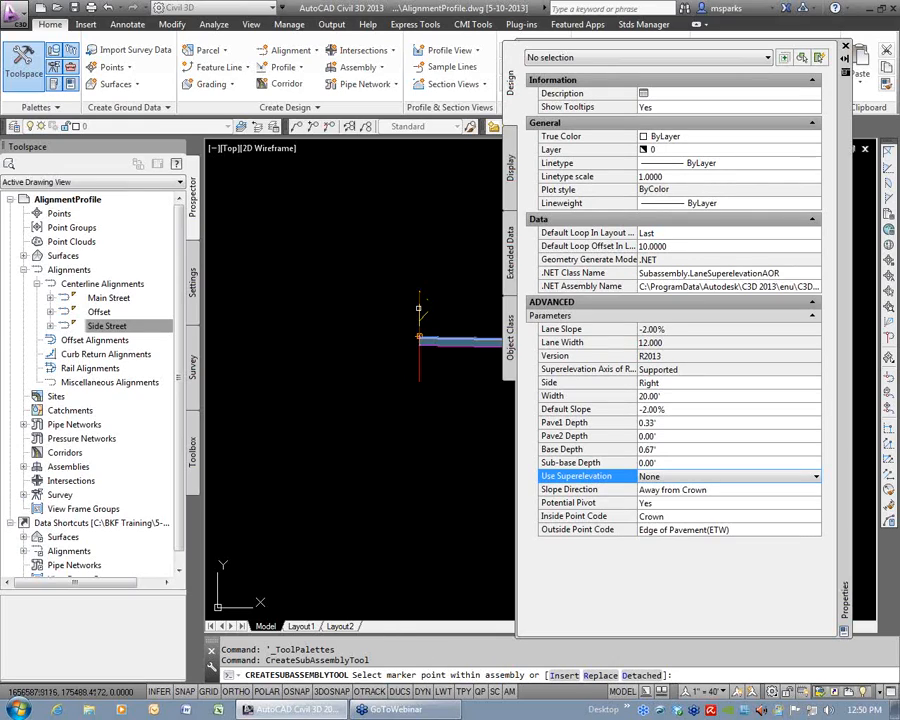
{"action": "scroll", "coordinate": [462, 354], "scroll_direction": "down", "scroll_amount": 3}
{"action": "middle_click_drag", "start_coordinate": [472, 367], "coordinate": [381, 380]}
{"action": "scroll", "coordinate": [381, 378], "scroll_direction": "up", "scroll_amount": 4}
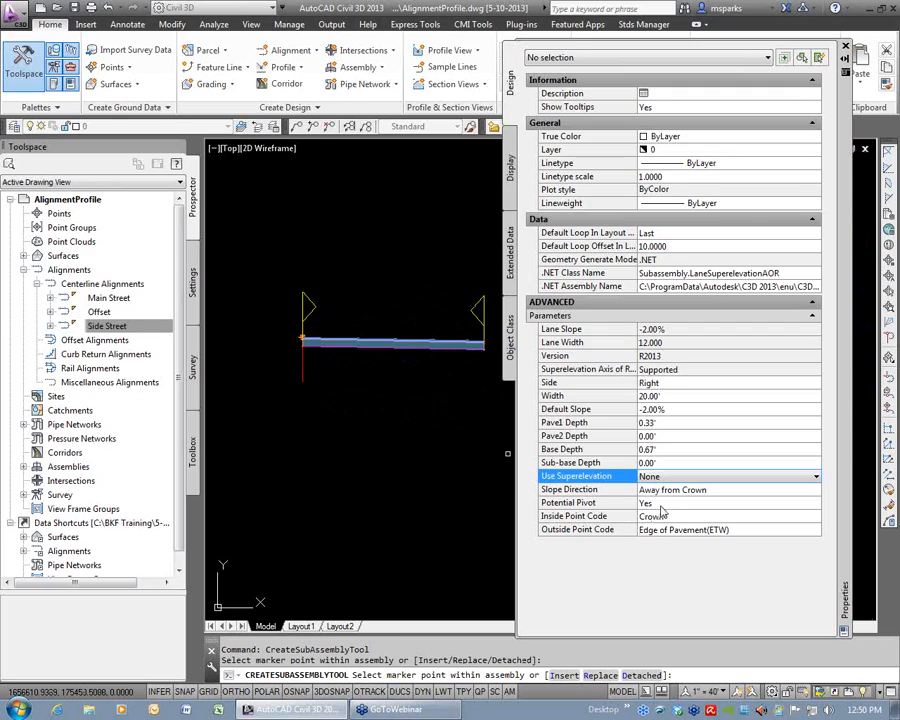
{"action": "left_click", "coordinate": [667, 385]}
{"action": "left_click", "coordinate": [667, 385]}
{"action": "left_click", "coordinate": [667, 406]}
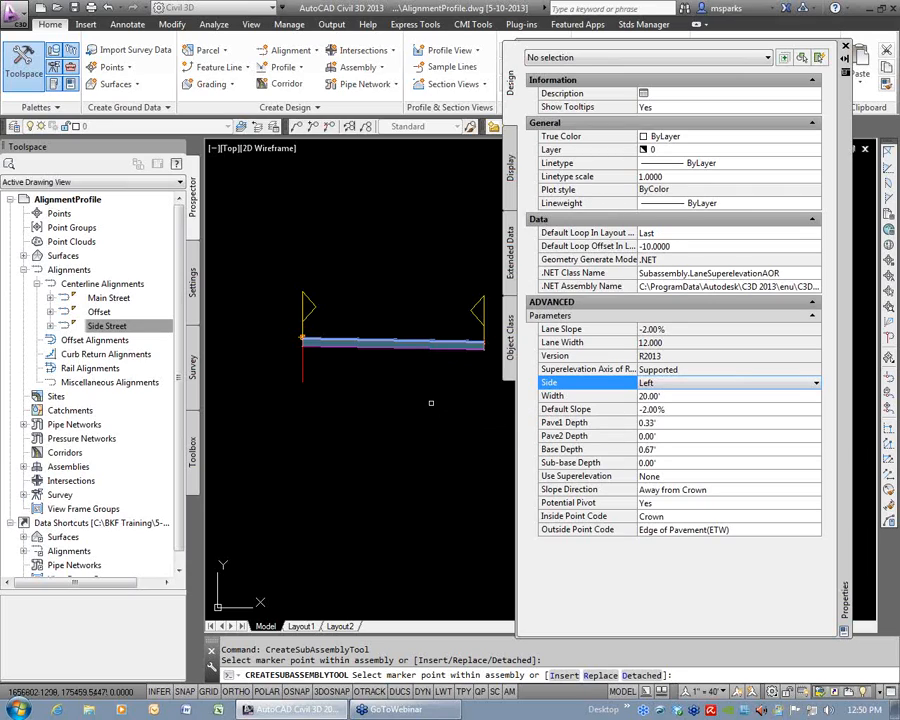
{"action": "key", "text": "Escape"}
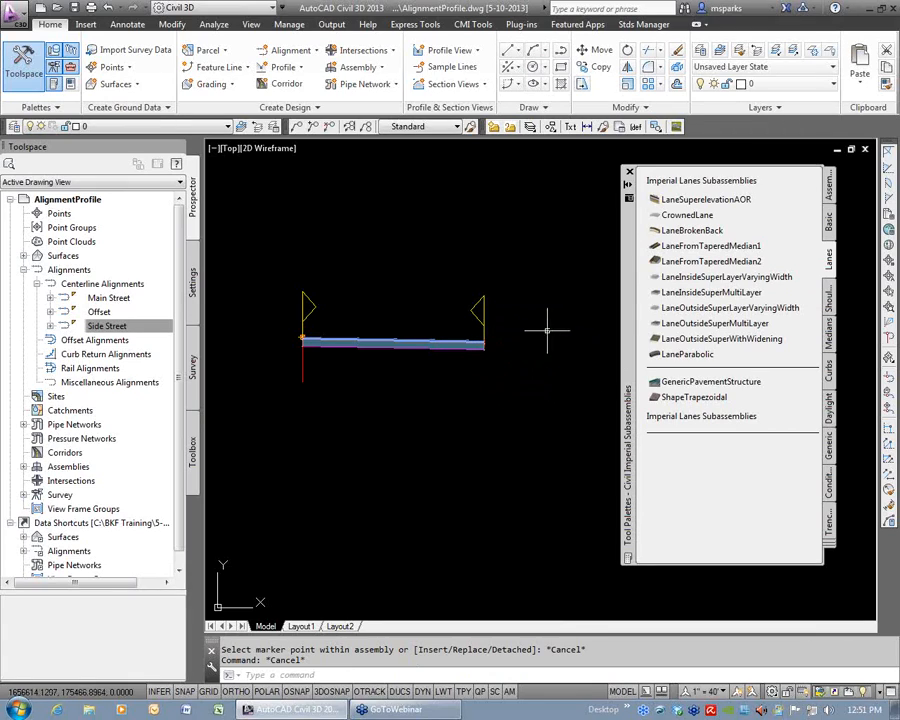
Bring up the Curbs group of imperial subassemblies for the outer edge of the right lane.
{"action": "scroll", "coordinate": [524, 352], "scroll_direction": "up", "scroll_amount": 4}
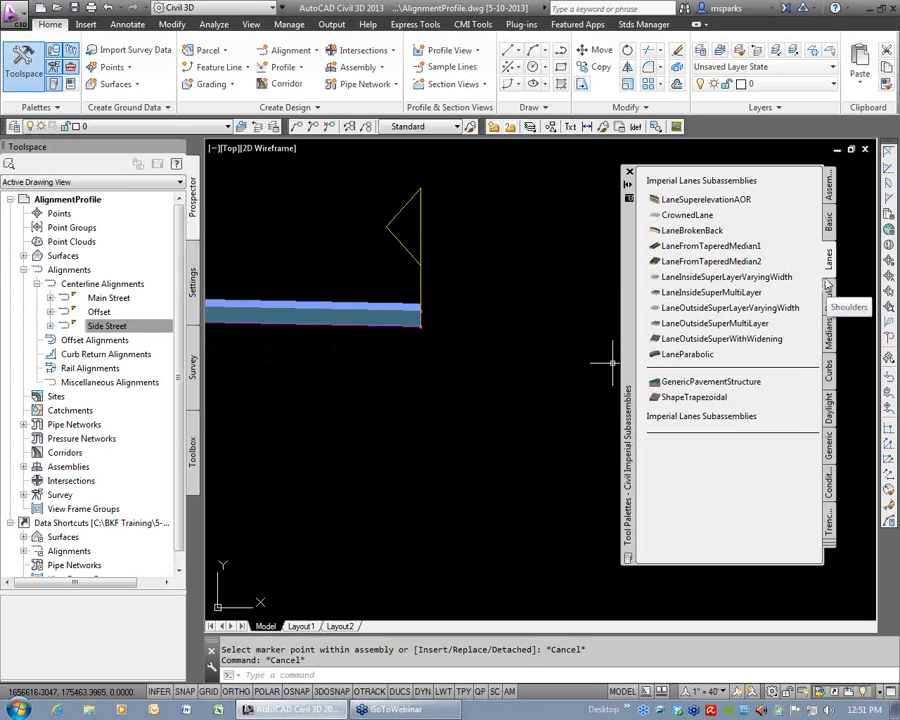
{"action": "left_click", "coordinate": [829, 372]}
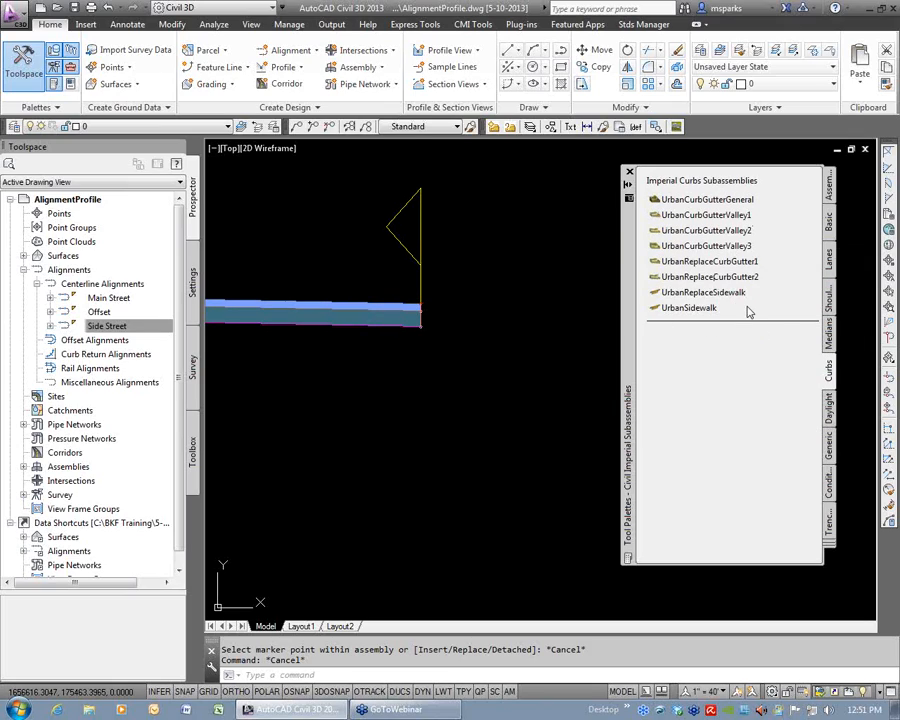
Examine the help diagram and parameters for UrbanCurbGutterGeneral, browse the TrenchPipe3 and RetainWallToLowSide topics, and close the help.
{"action": "right_click", "coordinate": [697, 203]}
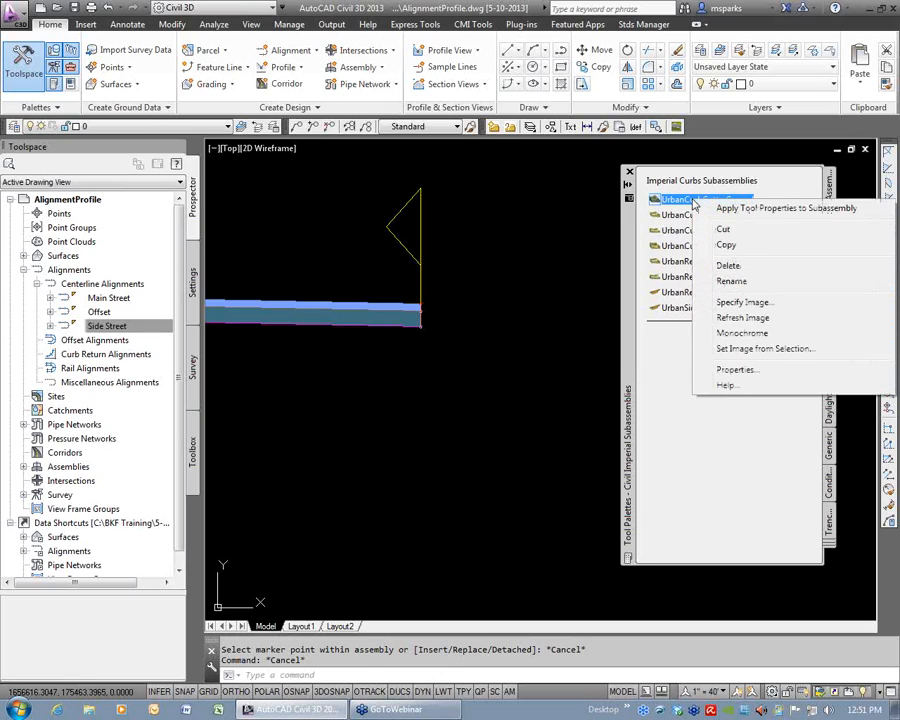
{"action": "left_click", "coordinate": [735, 388]}
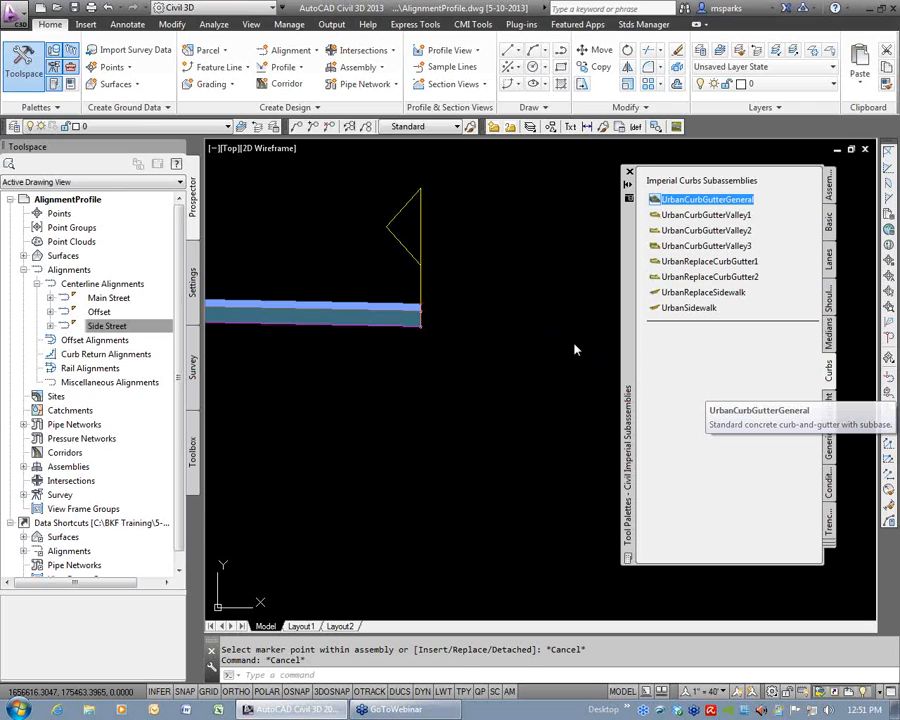
{"action": "key", "text": "F1"}
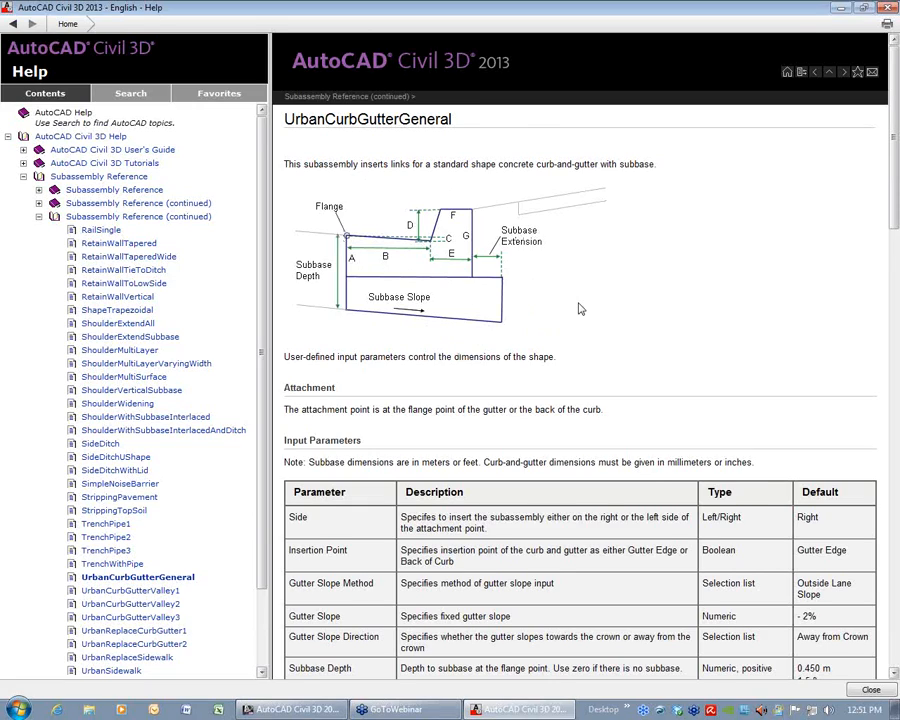
{"action": "scroll", "coordinate": [580, 309], "scroll_direction": "down", "scroll_amount": 1}
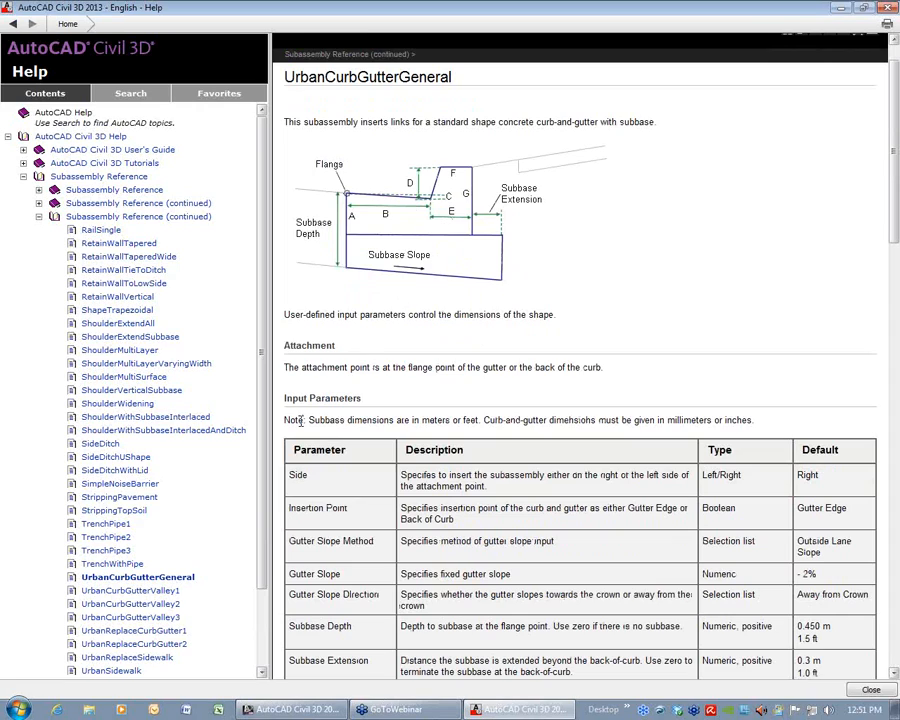
{"action": "left_click", "coordinate": [102, 550]}
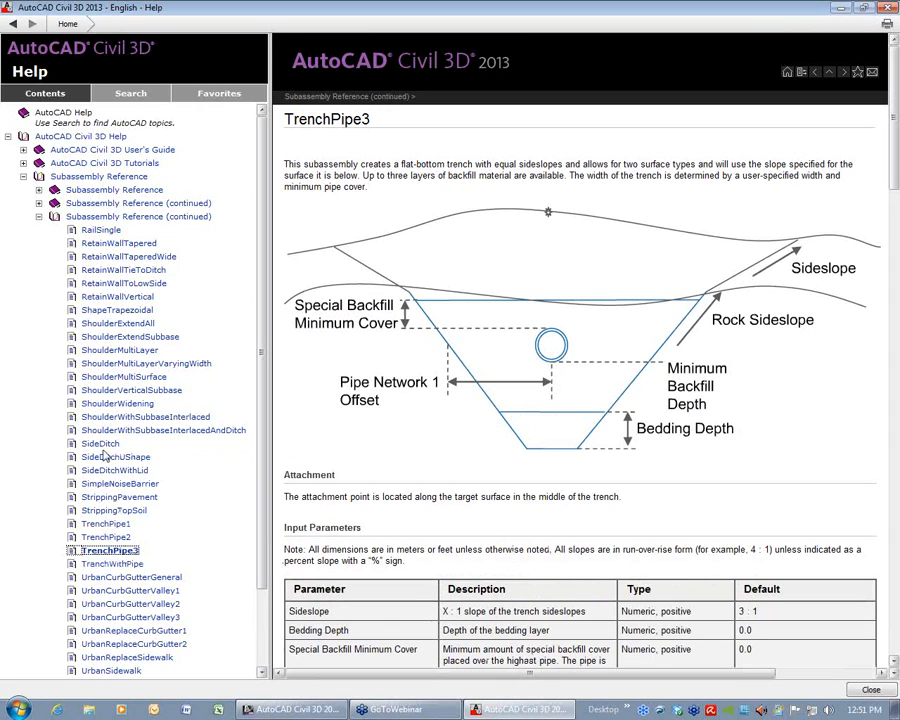
{"action": "left_click", "coordinate": [110, 350]}
{"action": "left_click", "coordinate": [113, 284]}
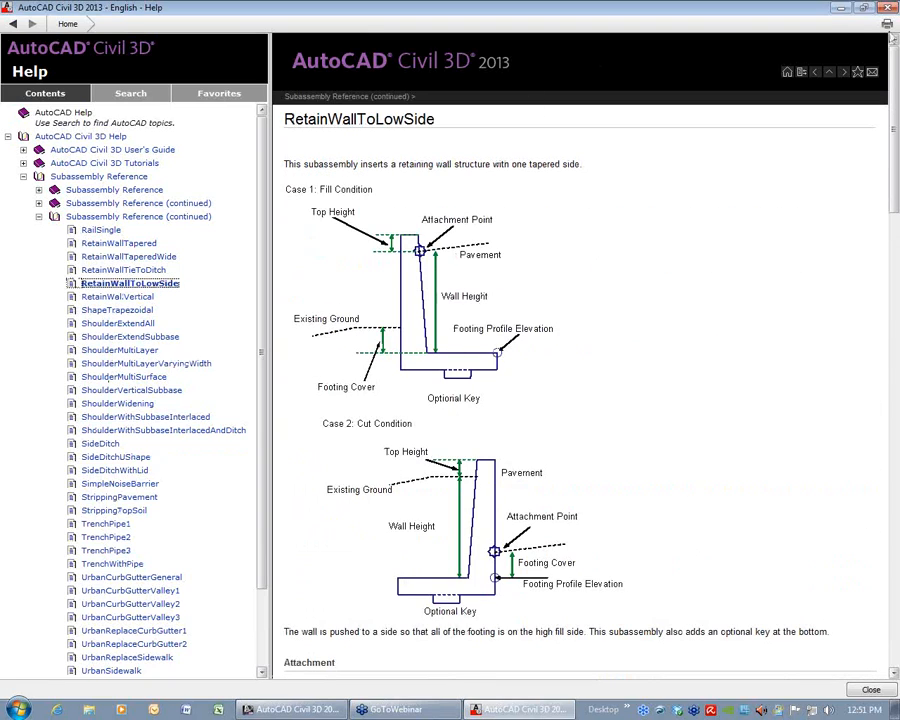
{"action": "left_click", "coordinate": [886, 8]}
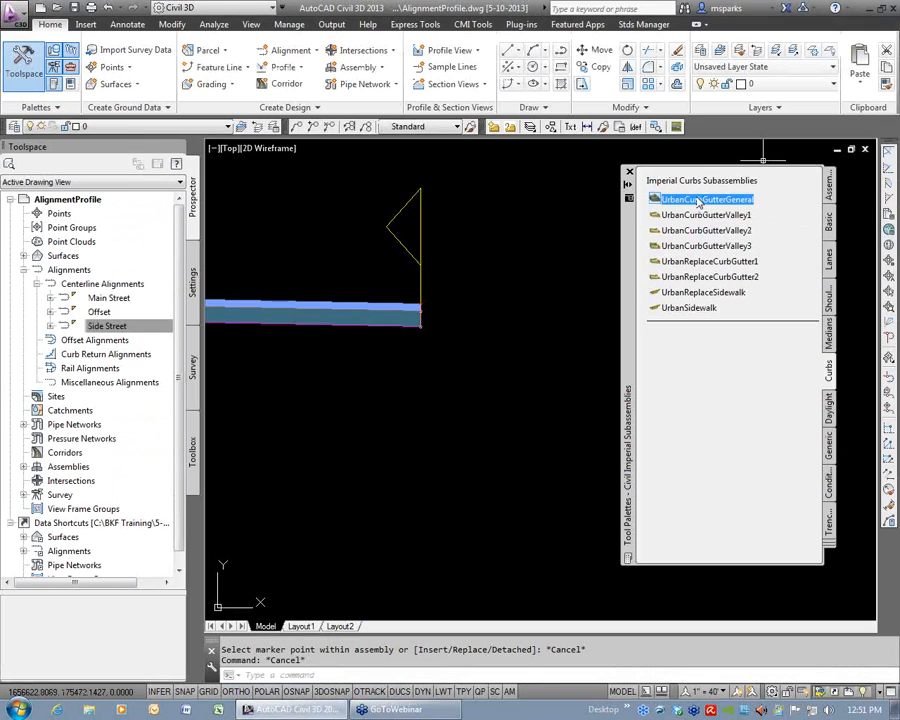
Start the UrbanCurbGutterGeneral subassembly for the right side with a subbase extension of 0 and a subbase depth of 1'.
{"action": "left_click", "coordinate": [700, 200]}
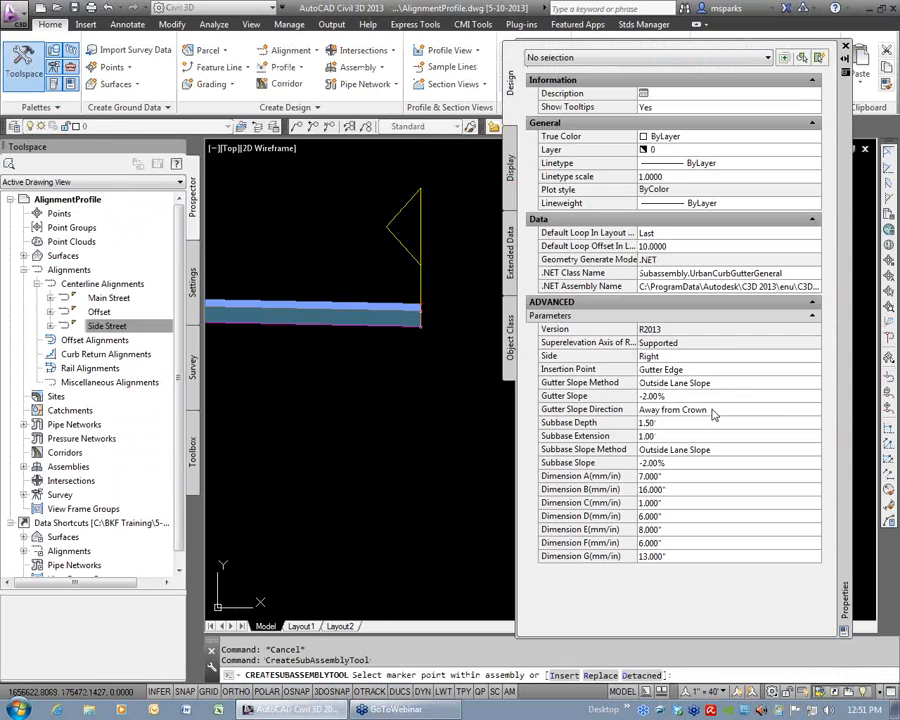
{"action": "left_click", "coordinate": [662, 436]}
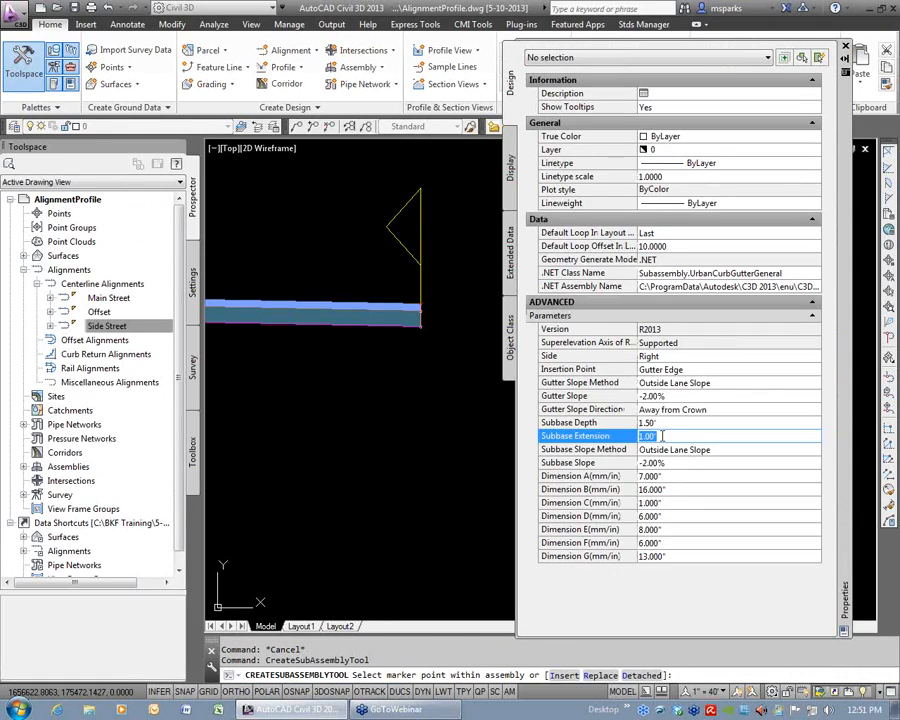
{"action": "type", "text": "0"}
{"action": "left_click", "coordinate": [666, 422]}
{"action": "type", "text": "3"}
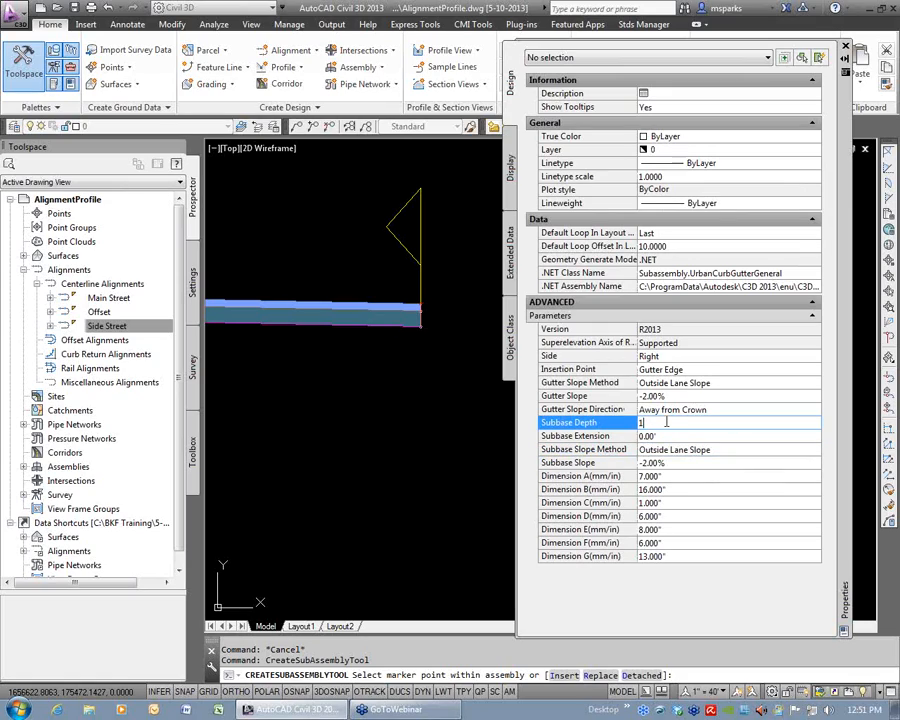
{"action": "key", "text": "Tab"}
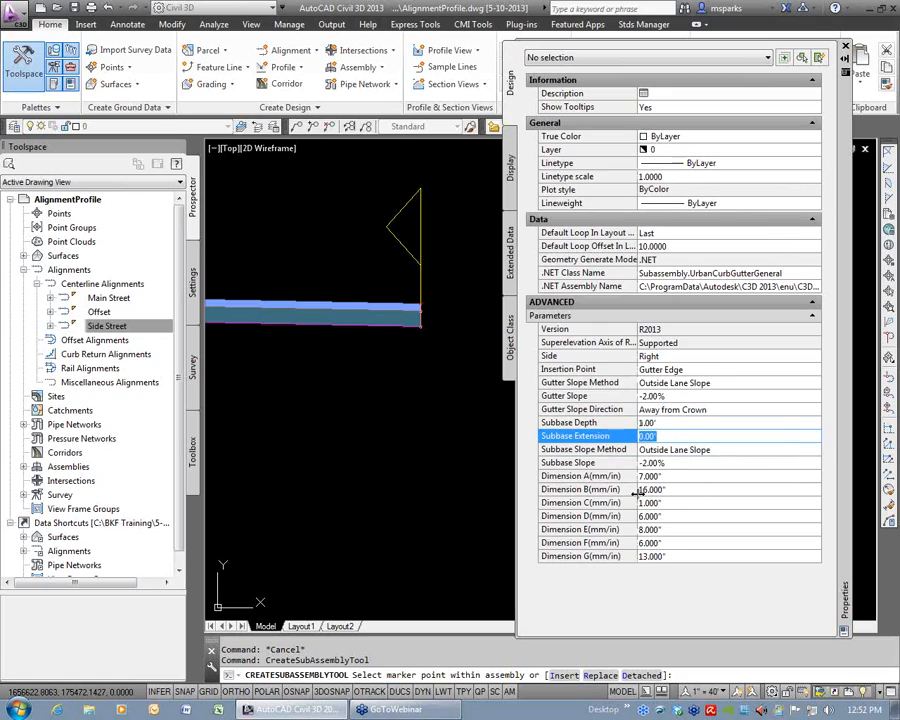
Set the curb and gutter's Dimension B to 22" and attach it to the top outer edge of the right lane.
{"action": "scroll", "coordinate": [445, 305], "scroll_direction": "up", "scroll_amount": 4}
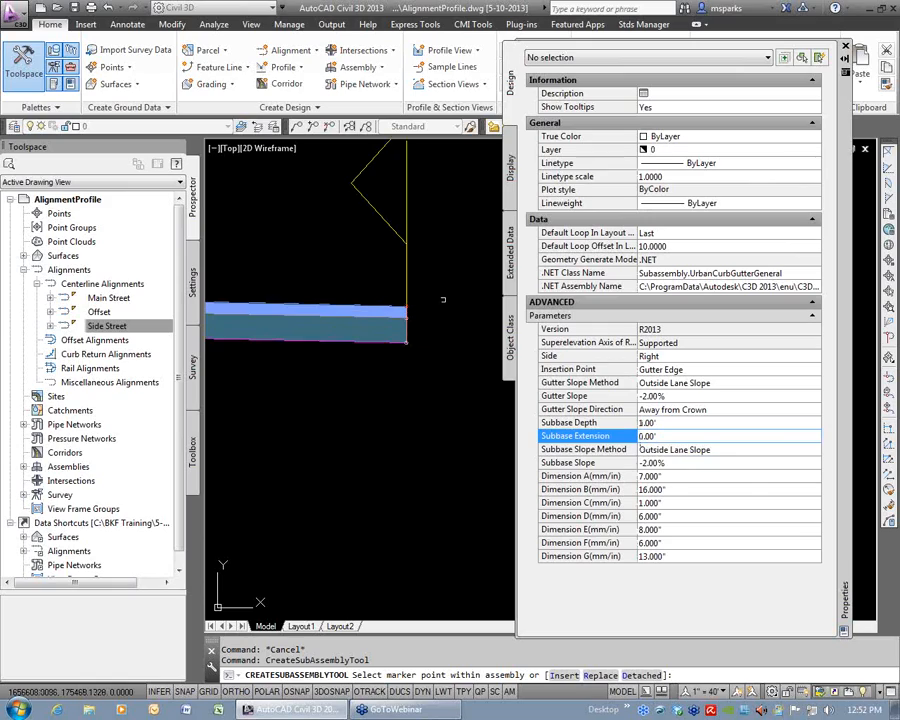
{"action": "left_click", "coordinate": [671, 497]}
{"action": "type", "text": "22"}
{"action": "key", "text": "Tab"}
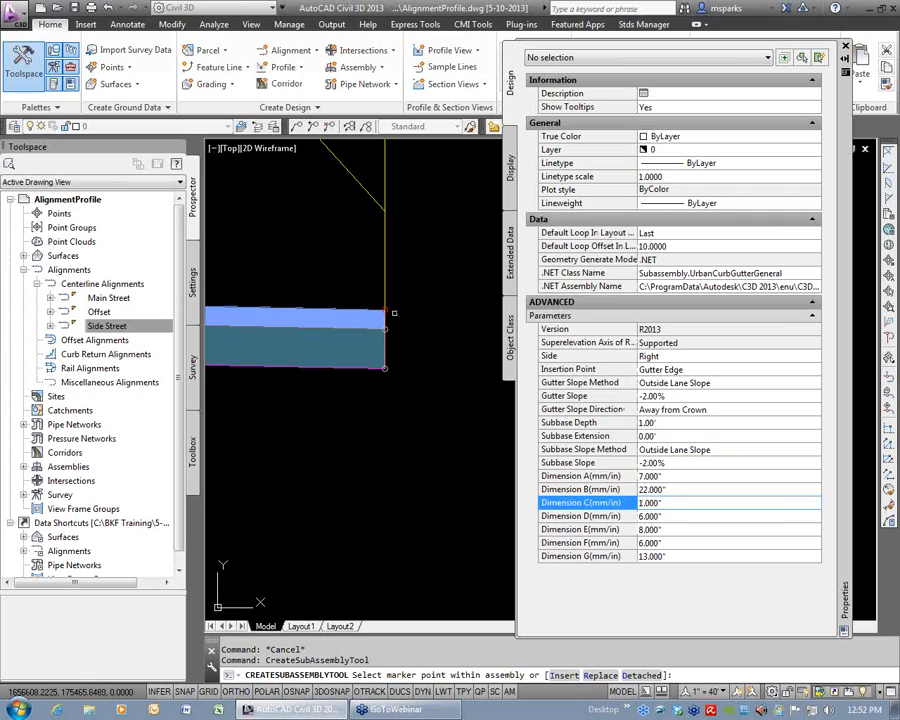
{"action": "left_click", "coordinate": [388, 309]}
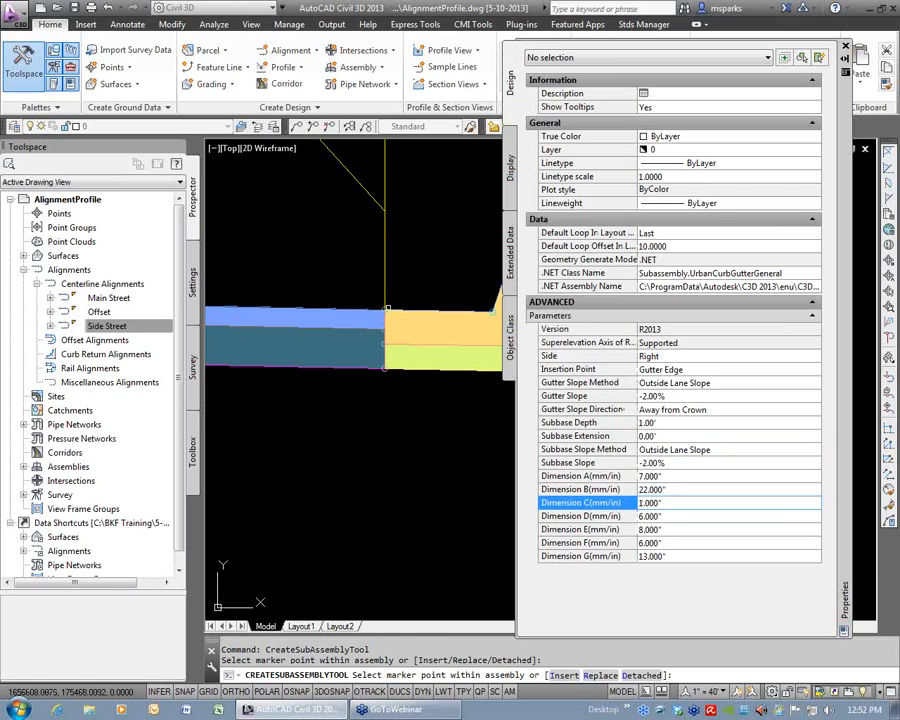
{"action": "scroll", "coordinate": [424, 336], "scroll_direction": "down", "scroll_amount": 4}
{"action": "middle_click_drag", "start_coordinate": [440, 350], "coordinate": [392, 385]}
{"action": "scroll", "coordinate": [392, 385], "scroll_direction": "up", "scroll_amount": 4}
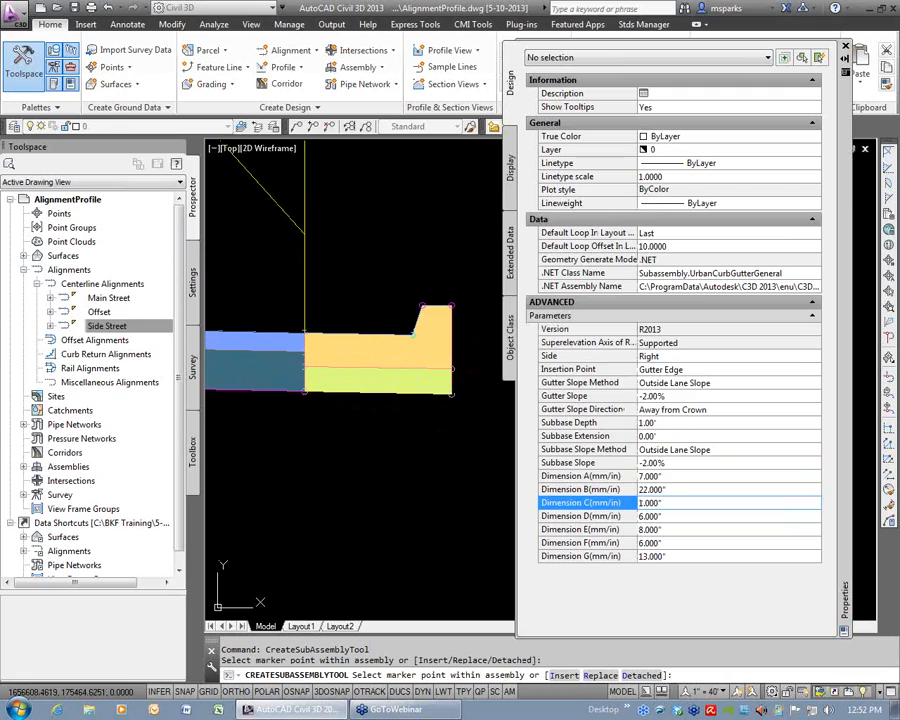
{"action": "key", "text": "Return"}
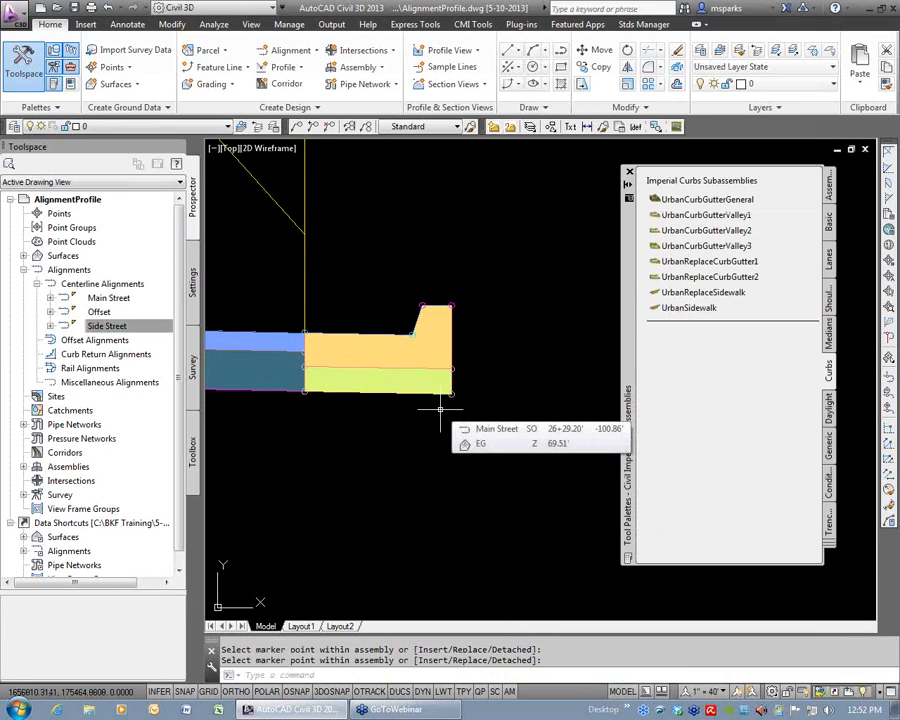
Expand the Sym Road assembly down to its right-side subassemblies and widen the Toolspace so their full names fit.
{"action": "scroll", "coordinate": [486, 402], "scroll_direction": "down", "scroll_amount": 5}
{"action": "middle_click_drag", "start_coordinate": [466, 405], "coordinate": [512, 376]}
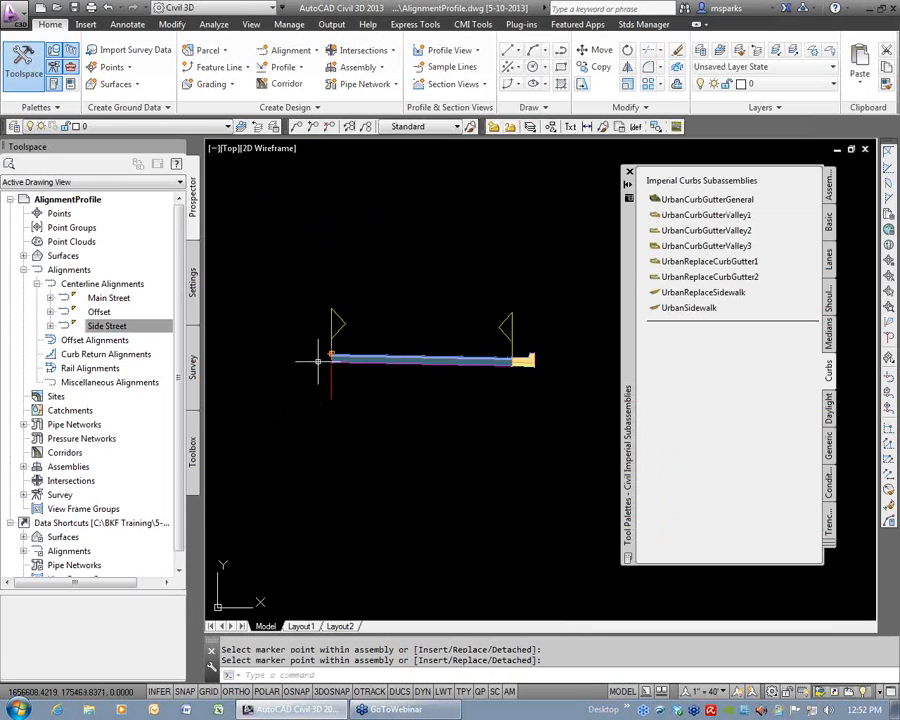
{"action": "left_click", "coordinate": [24, 270]}
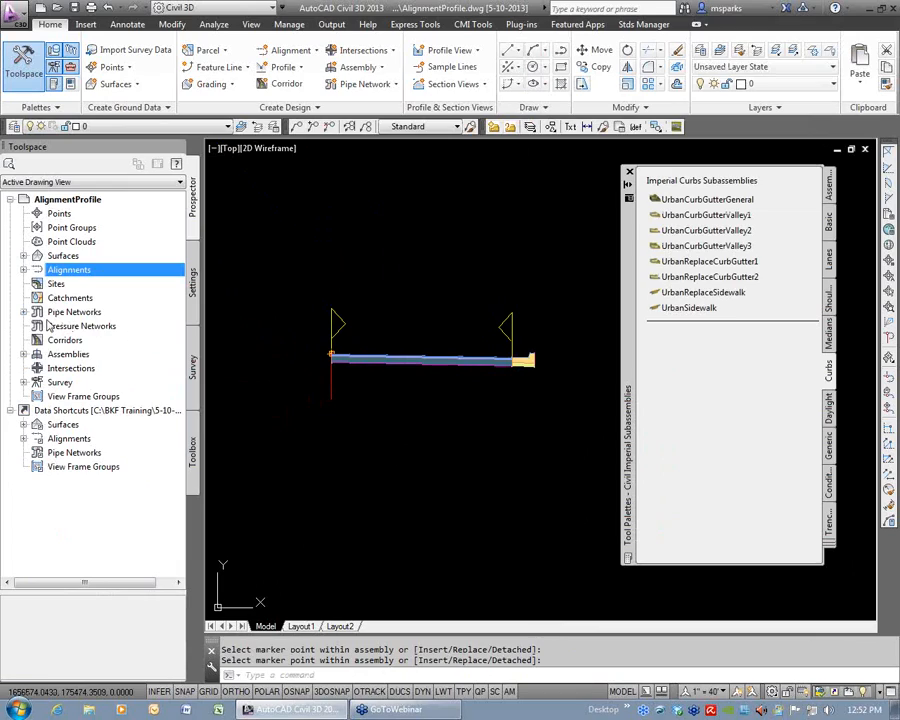
{"action": "left_click", "coordinate": [23, 354]}
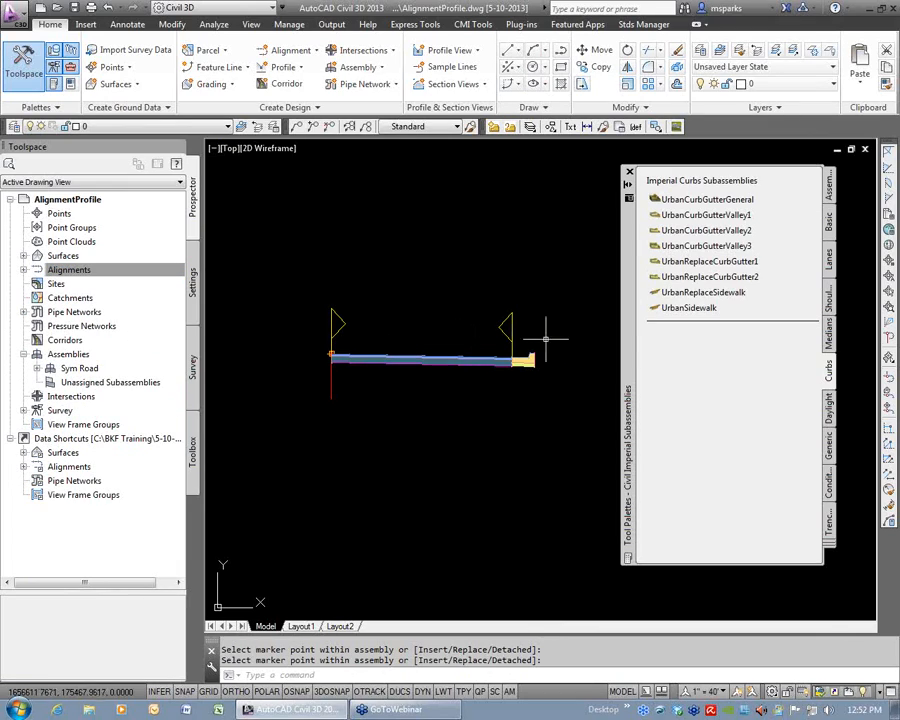
{"action": "left_click", "coordinate": [37, 369]}
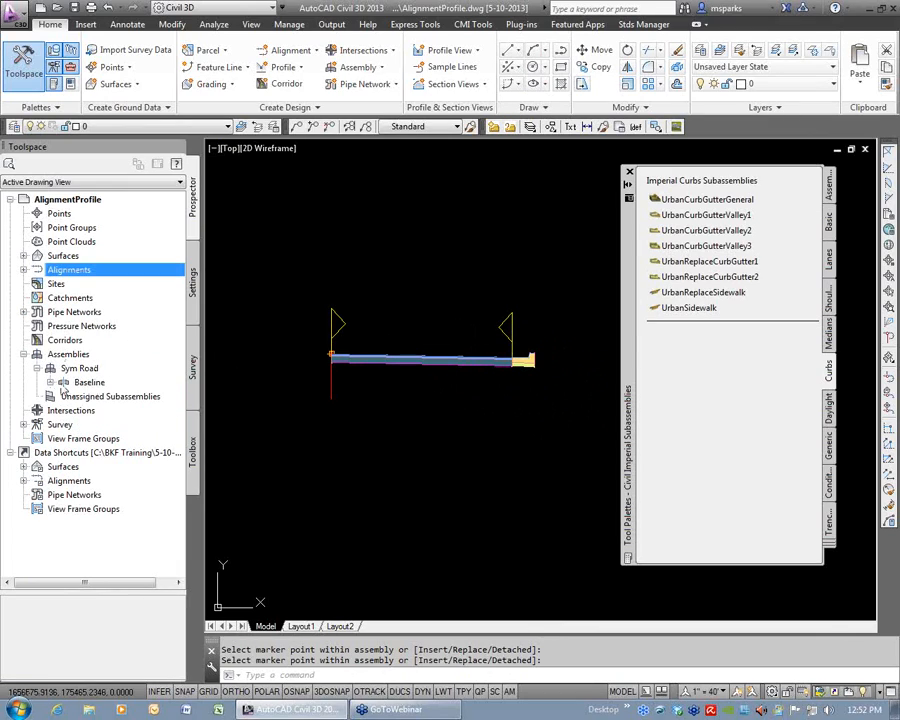
{"action": "left_click", "coordinate": [51, 383]}
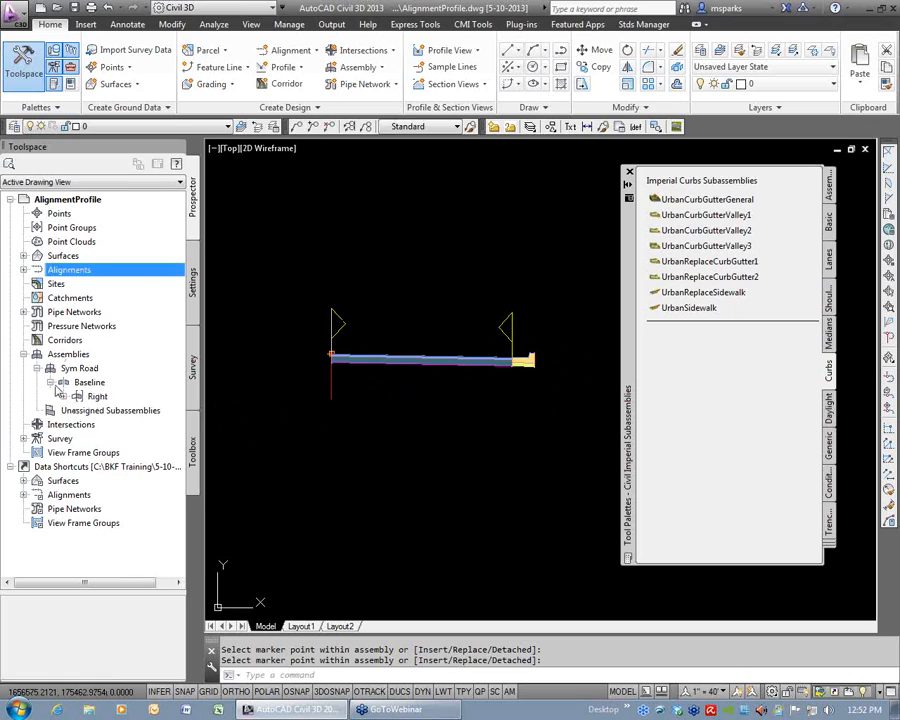
{"action": "left_click", "coordinate": [64, 396]}
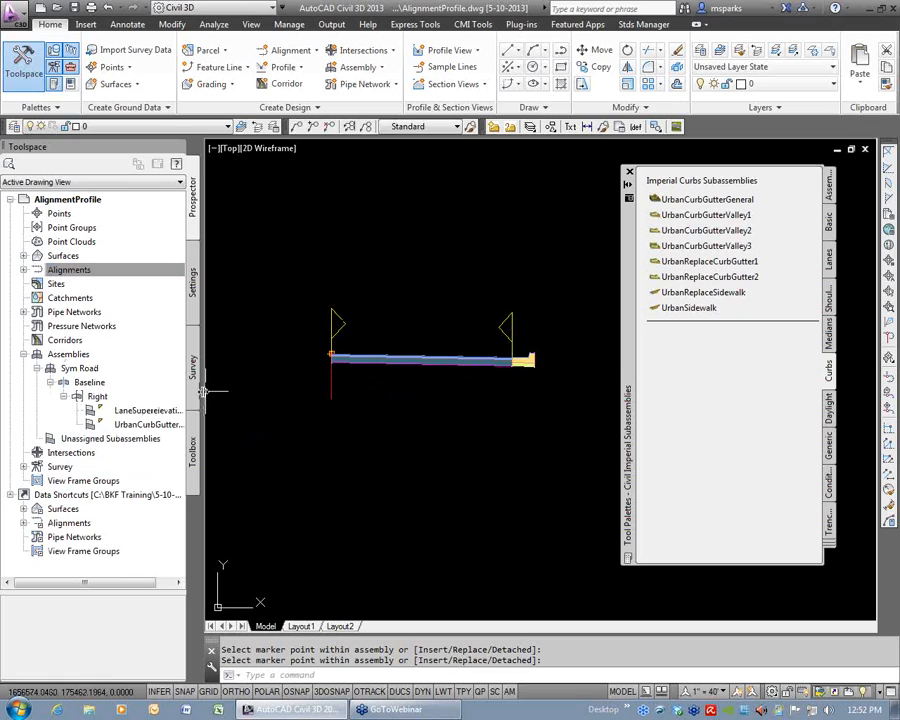
{"action": "left_click_drag", "start_coordinate": [203, 392], "coordinate": [276, 392]}
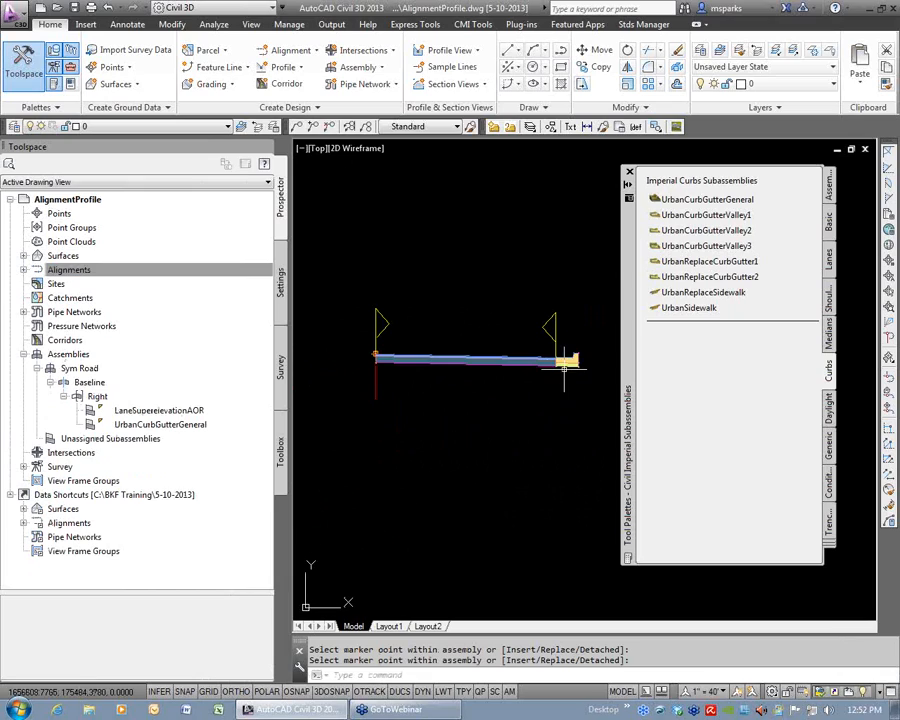
Rename the LaneSuperelevationAOR subassembly in the Sym Road assembly as AC&AB.
{"action": "right_click", "coordinate": [158, 413]}
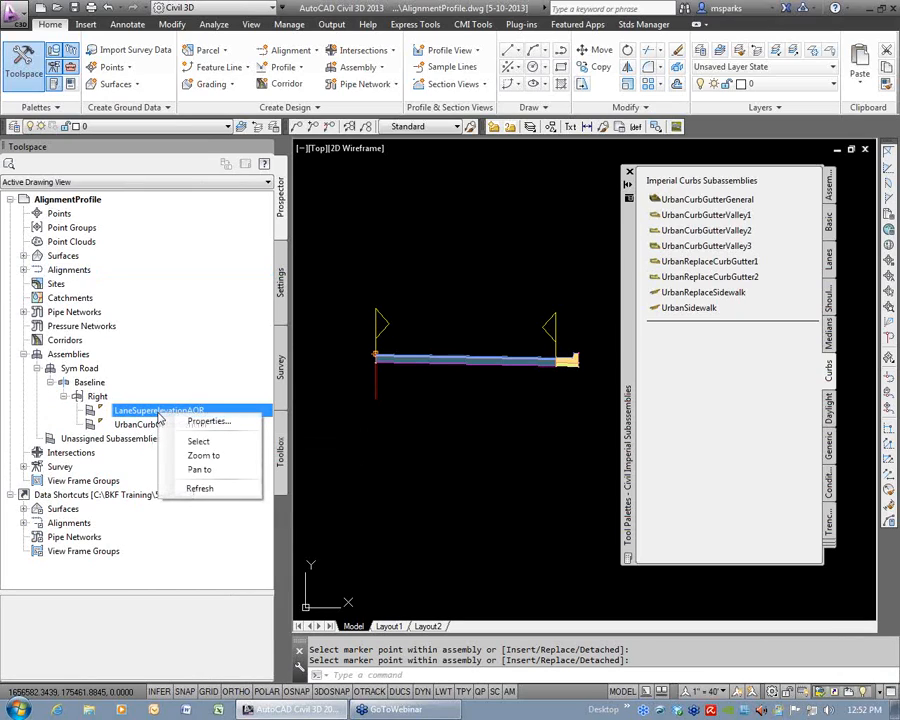
{"action": "left_click", "coordinate": [210, 421]}
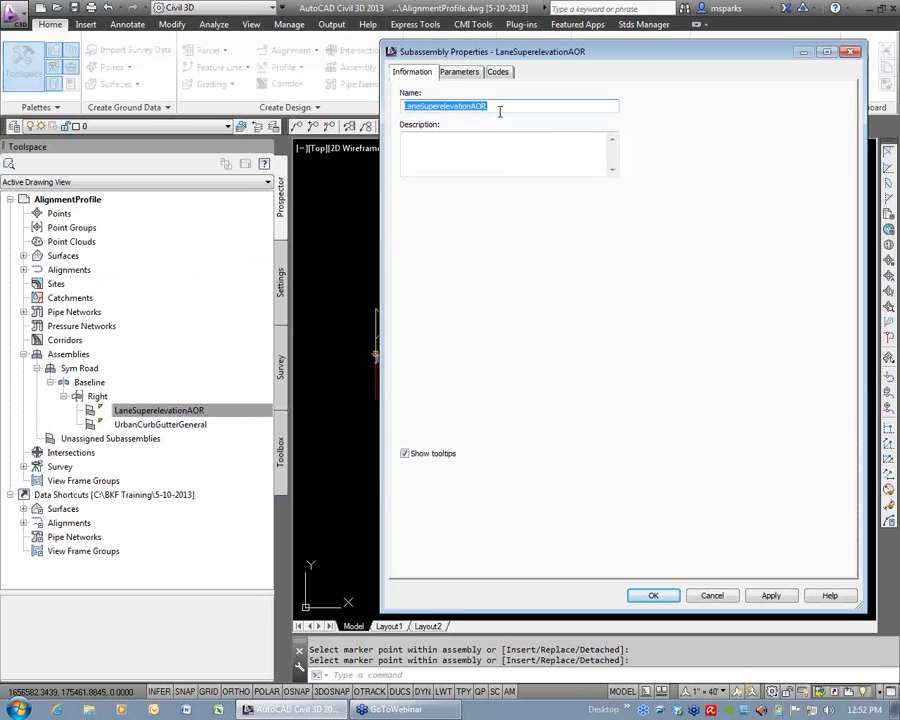
{"action": "type", "text": "AC&AB"}
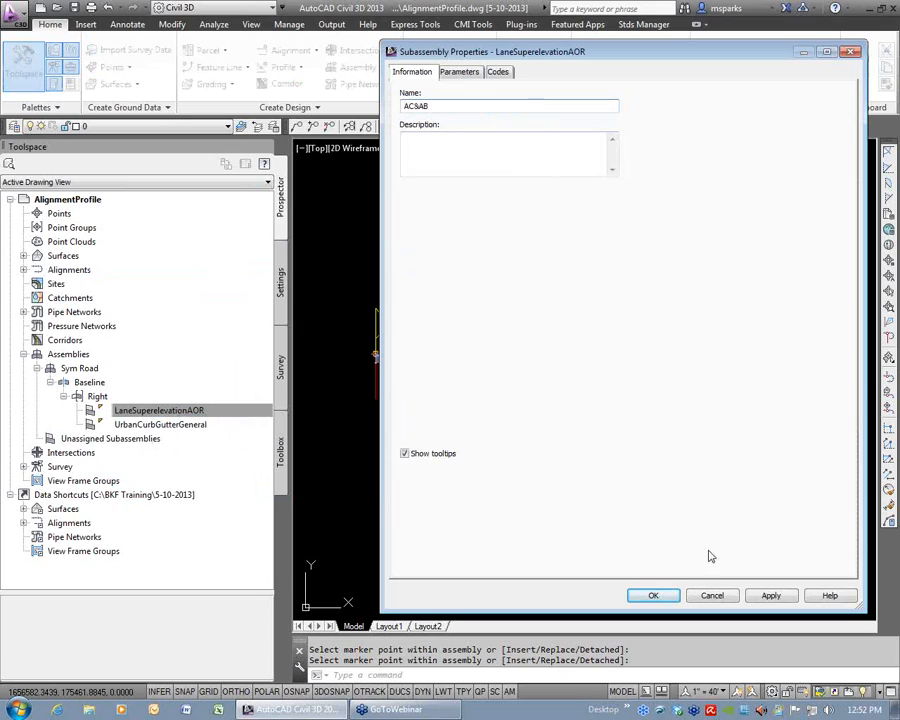
{"action": "left_click", "coordinate": [653, 595]}
Rename the UrbanCurbGutterGeneral subassembly in the Sym Road assembly as C&G.
{"action": "right_click", "coordinate": [165, 430]}
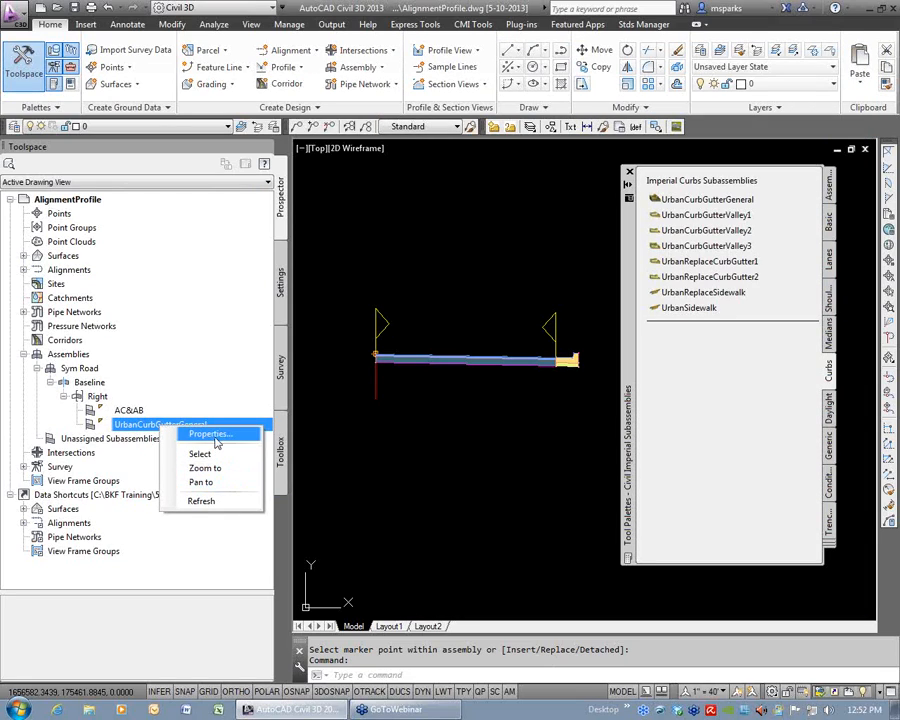
{"action": "left_click", "coordinate": [211, 434]}
{"action": "type", "text": "C&G"}
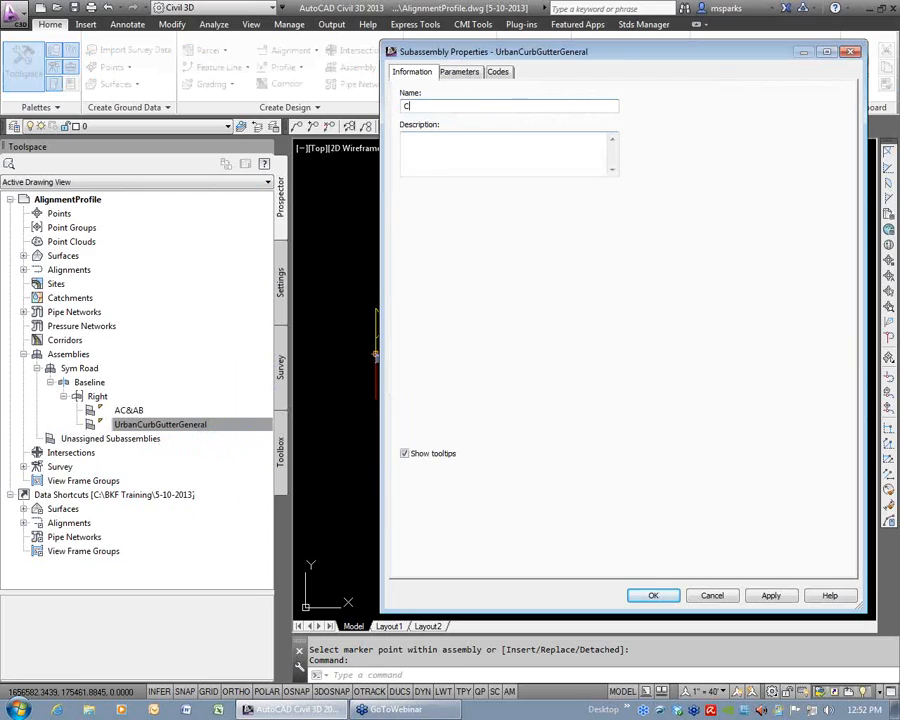
{"action": "left_click", "coordinate": [655, 595]}
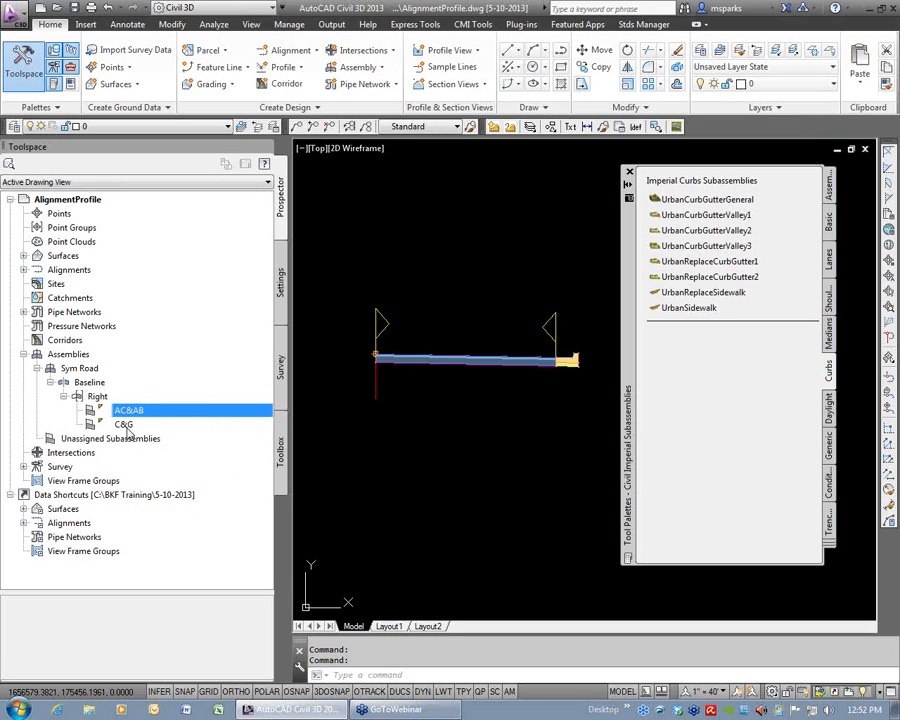
Attach a right-side UrbanSidewalk subassembly, 5' wide and 0.33' deep at 2% slope, to the top back of the curb.
{"action": "left_click", "coordinate": [667, 311]}
{"action": "middle_click_drag", "start_coordinate": [607, 360], "coordinate": [432, 374]}
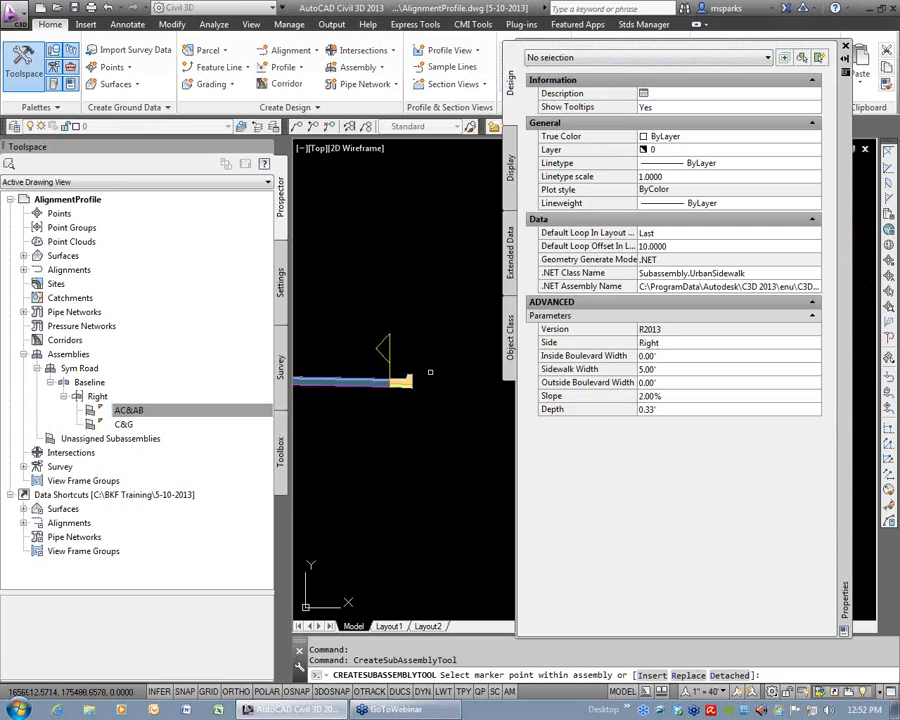
{"action": "scroll", "coordinate": [430, 372], "scroll_direction": "up", "scroll_amount": 8}
{"action": "left_click", "coordinate": [355, 368]}
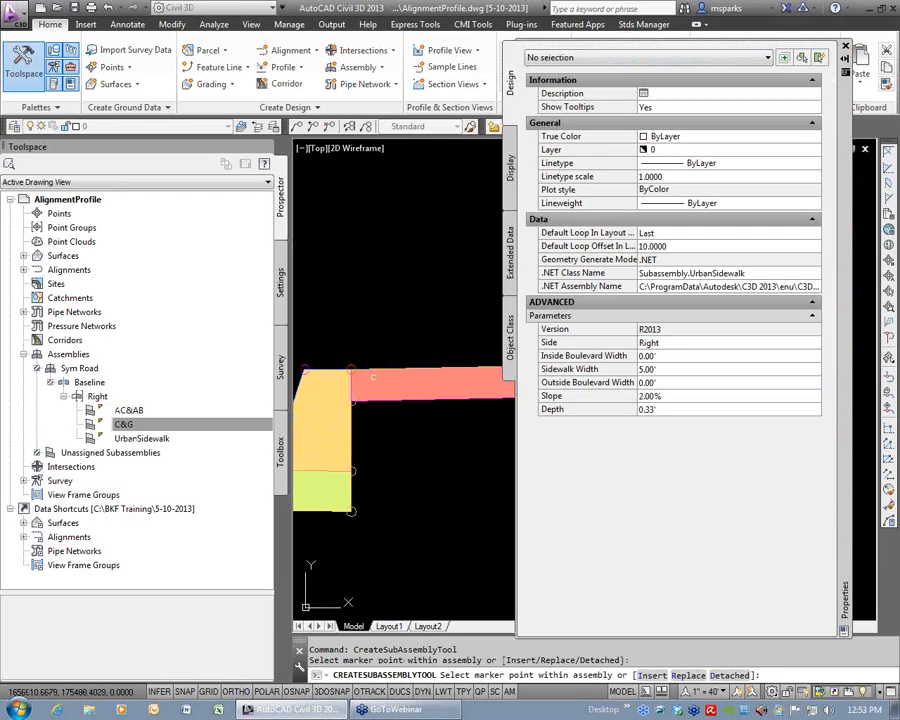
{"action": "scroll", "coordinate": [390, 390], "scroll_direction": "down", "scroll_amount": 6}
{"action": "key", "text": "Escape"}
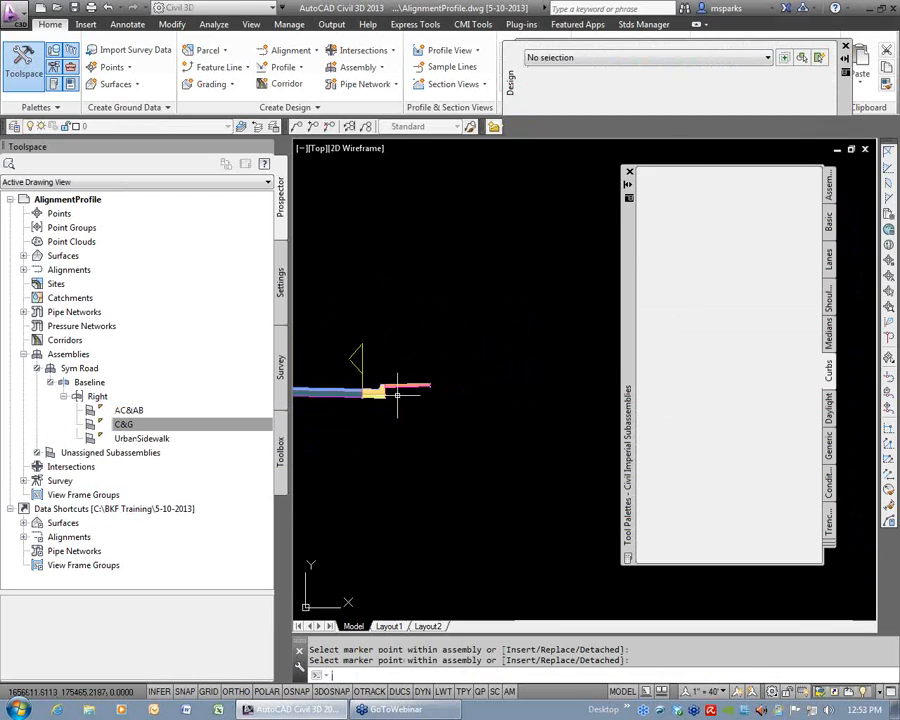
Rename the UrbanSidewalk subassembly in the Sym Road assembly as SW.
{"action": "right_click", "coordinate": [145, 440]}
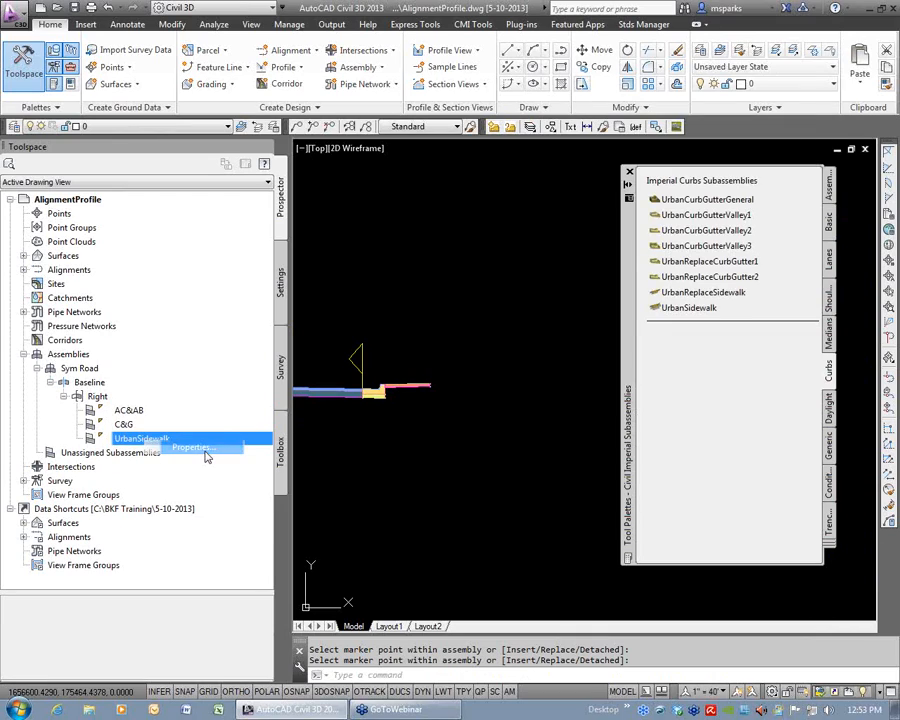
{"action": "left_click", "coordinate": [191, 447]}
{"action": "type", "text": "SW"}
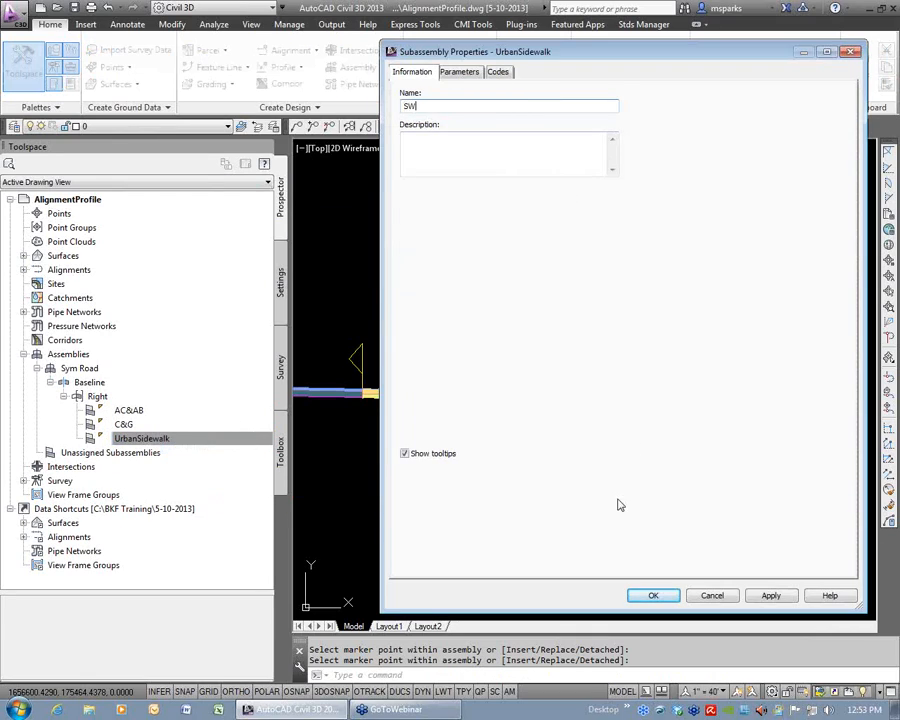
{"action": "left_click", "coordinate": [653, 596]}
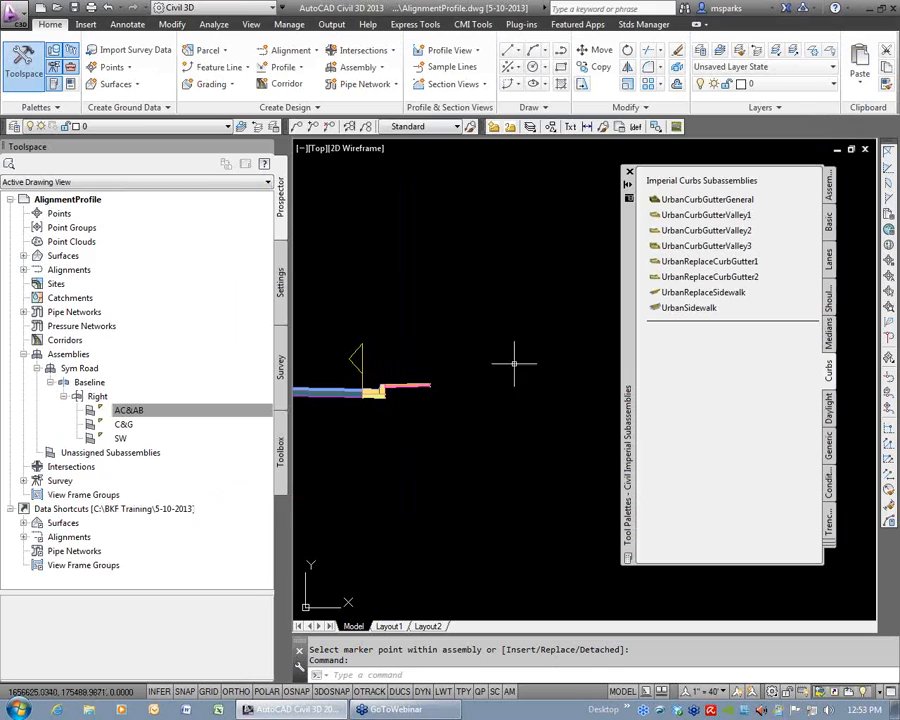
Check the Daylight subassemblies and bring up the Generic subassemblies for extending the assembly beyond the sidewalk.
{"action": "scroll", "coordinate": [382, 410], "scroll_direction": "up", "scroll_amount": 3}
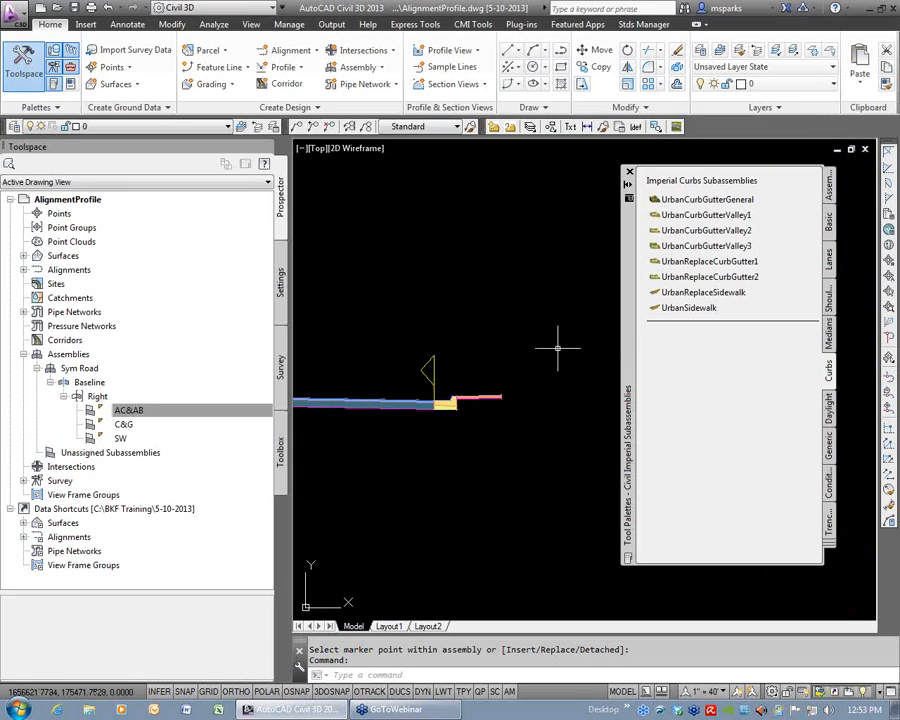
{"action": "left_click", "coordinate": [829, 410]}
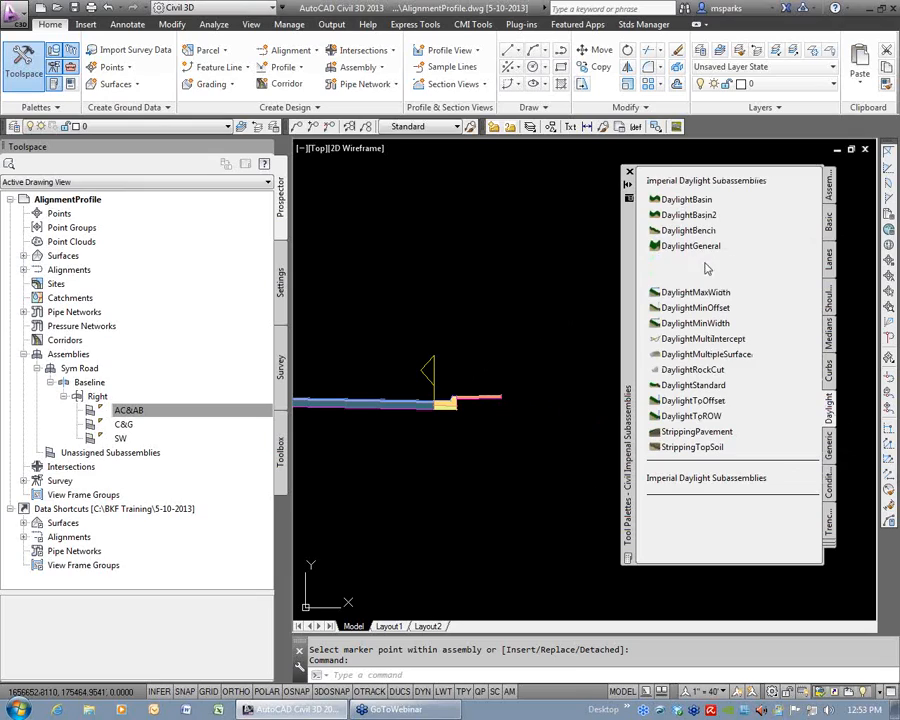
{"action": "left_click", "coordinate": [829, 448]}
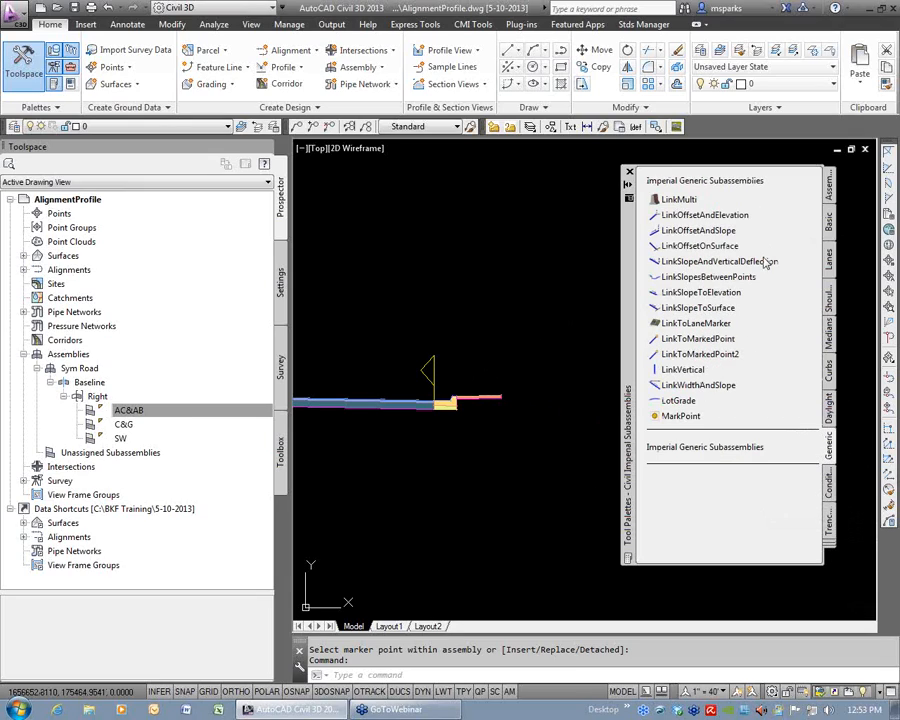
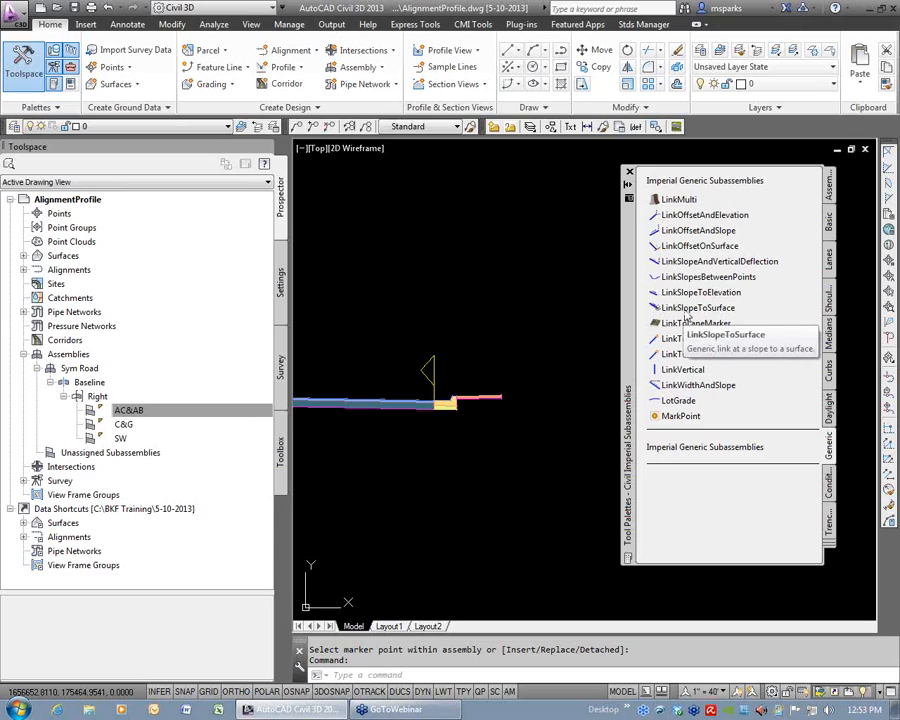
Attach a right-side DaylightMaxWidth subassembly with a 2:1 cut slope and 50' maximum width to the sidewalk's outer top edge.
{"action": "left_click", "coordinate": [828, 412]}
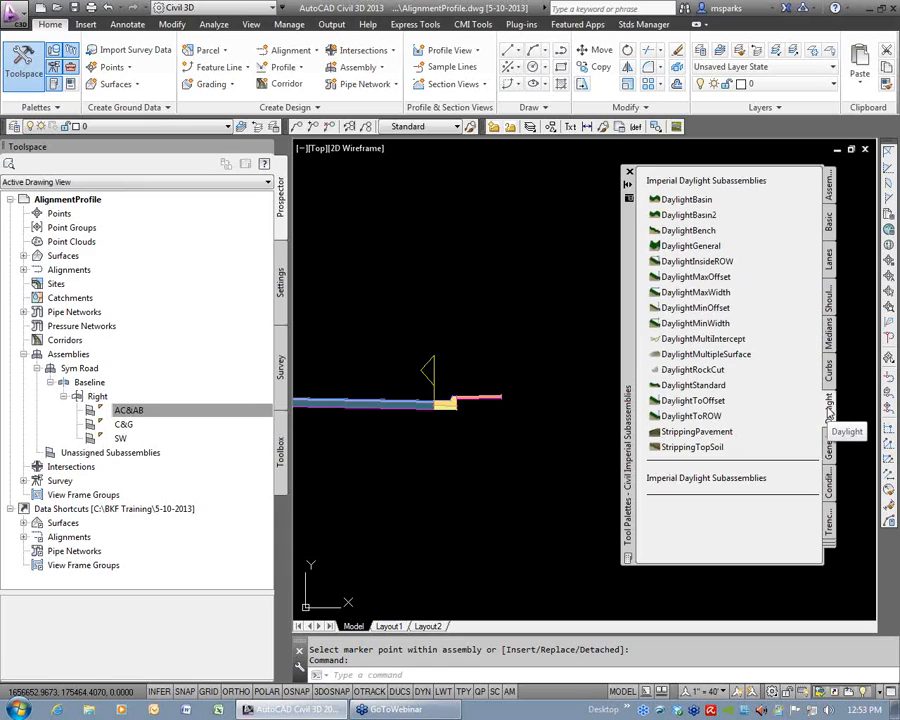
{"action": "left_click", "coordinate": [660, 293]}
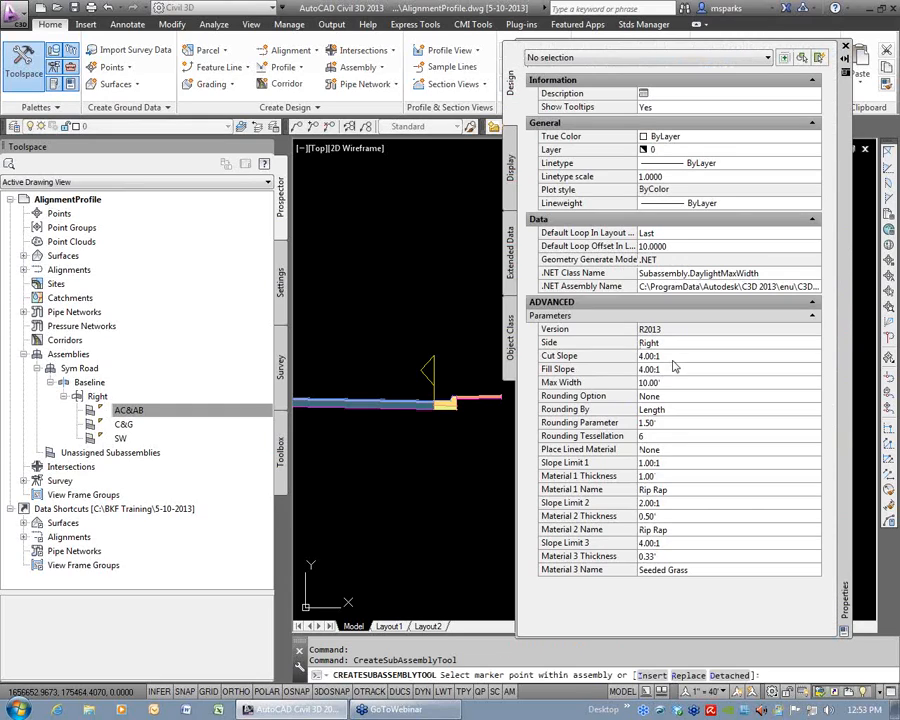
{"action": "left_click", "coordinate": [670, 357]}
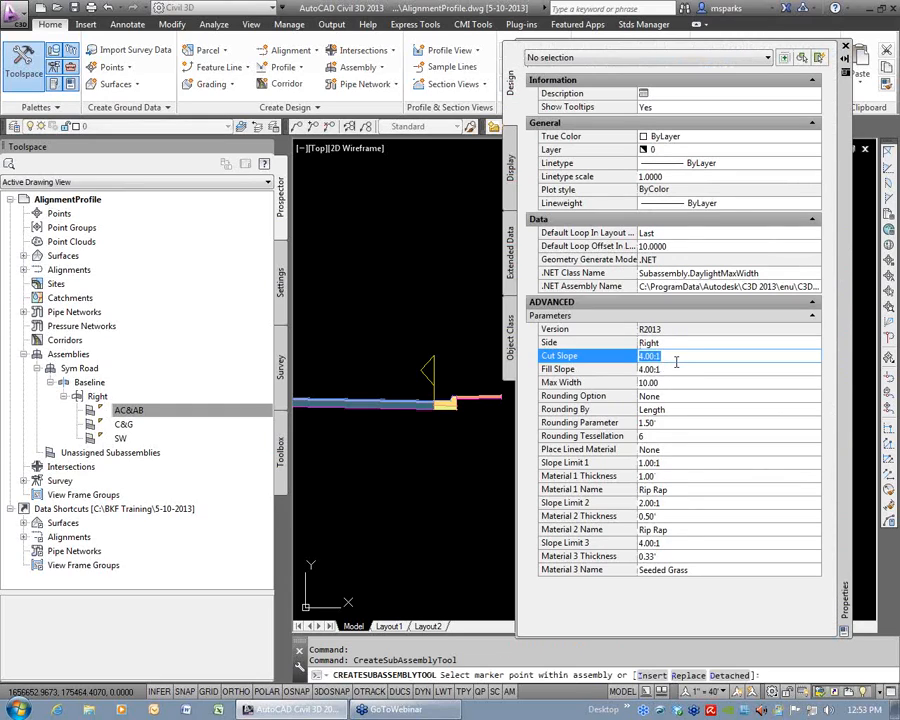
{"action": "type", "text": "2"}
{"action": "left_click", "coordinate": [676, 369]}
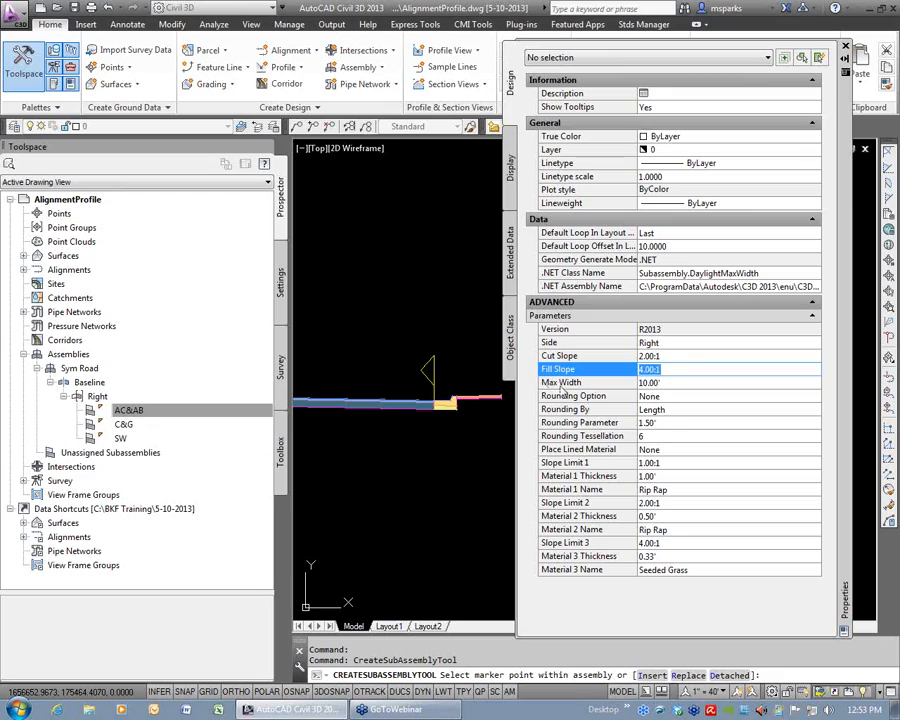
{"action": "left_click", "coordinate": [666, 386]}
{"action": "type", "text": "50"}
{"action": "left_click", "coordinate": [690, 370]}
{"action": "scroll", "coordinate": [424, 433], "scroll_direction": "up", "scroll_amount": 5}
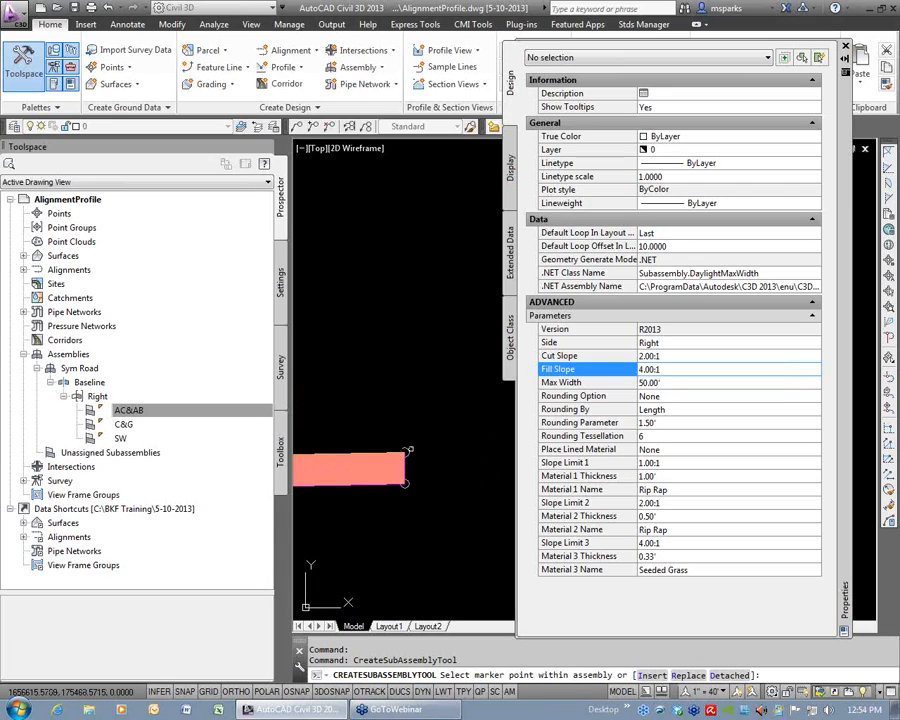
{"action": "left_click", "coordinate": [407, 450]}
{"action": "scroll", "coordinate": [410, 440], "scroll_direction": "down", "scroll_amount": 5}
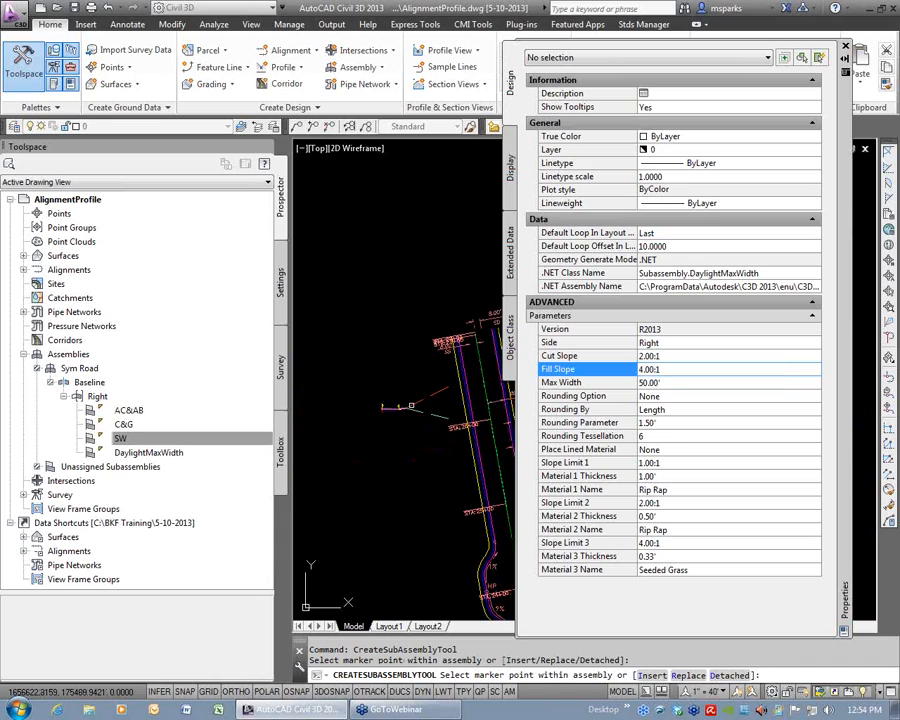
{"action": "key", "text": "Escape"}
{"action": "key", "text": "Escape"}
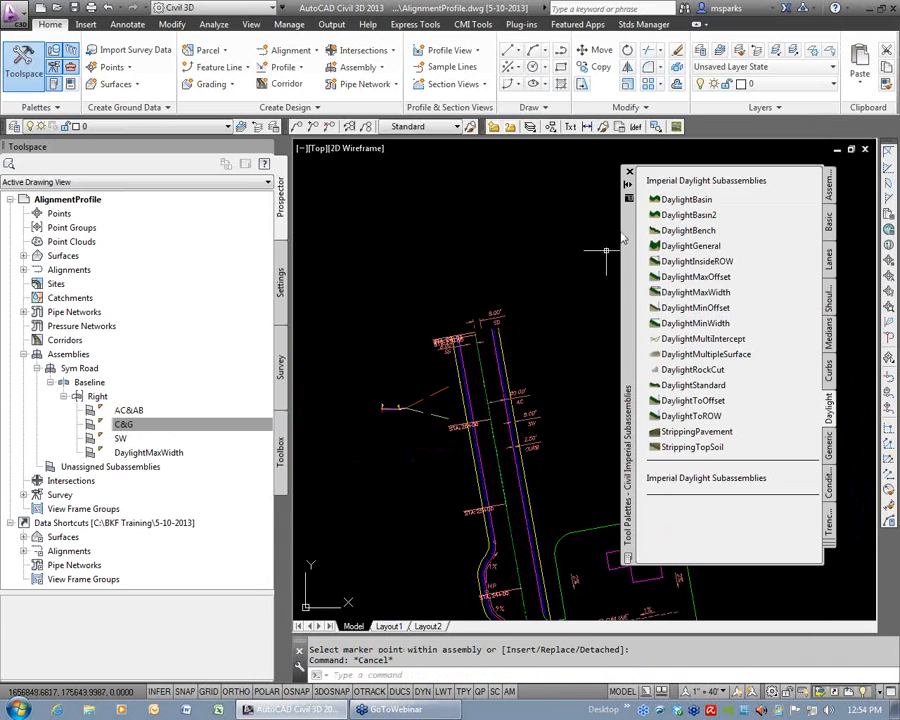
{"action": "left_click", "coordinate": [629, 174]}
Rename the DaylightMaxWidth subassembly in the Sym Road assembly as Daylight.
{"action": "type", "text": "z"}
{"action": "key", "text": "Return"}
{"action": "left_click", "coordinate": [370, 390]}
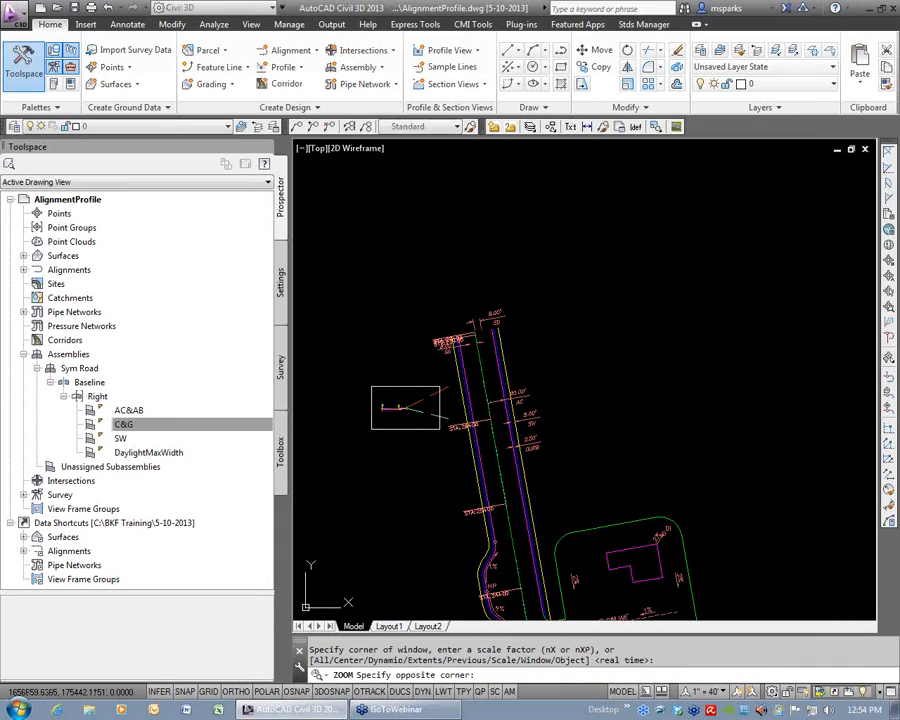
{"action": "left_click", "coordinate": [459, 428]}
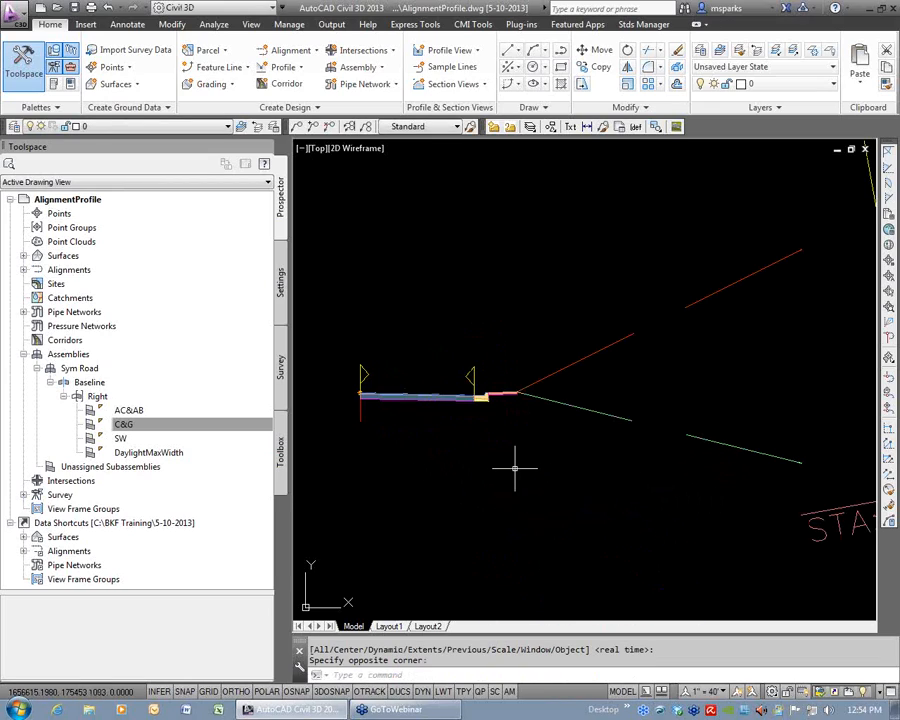
{"action": "right_click", "coordinate": [177, 455]}
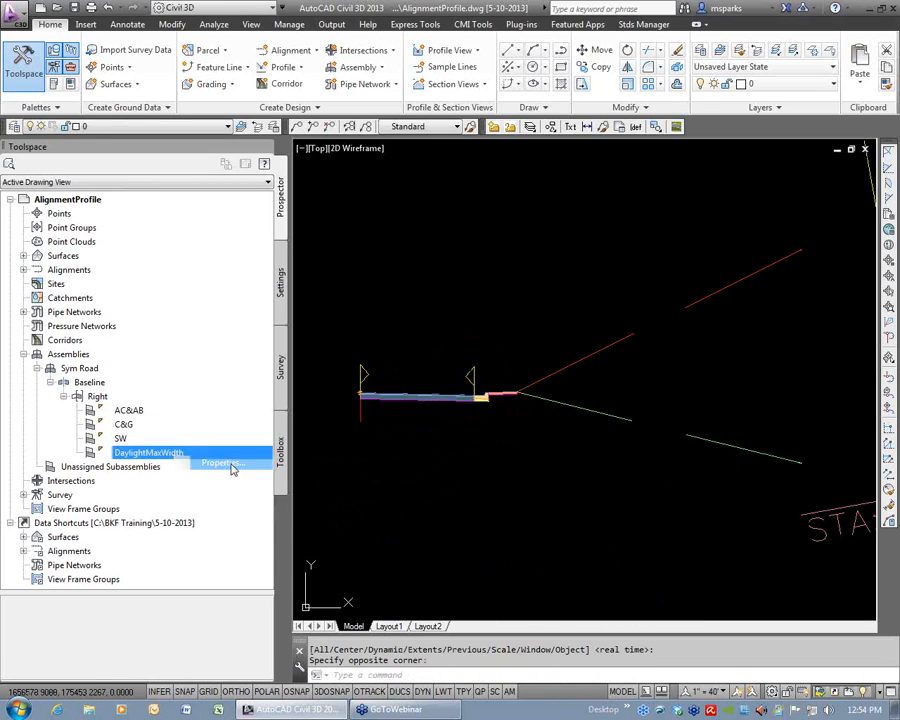
{"action": "left_click", "coordinate": [226, 463]}
{"action": "type", "text": "Daylight"}
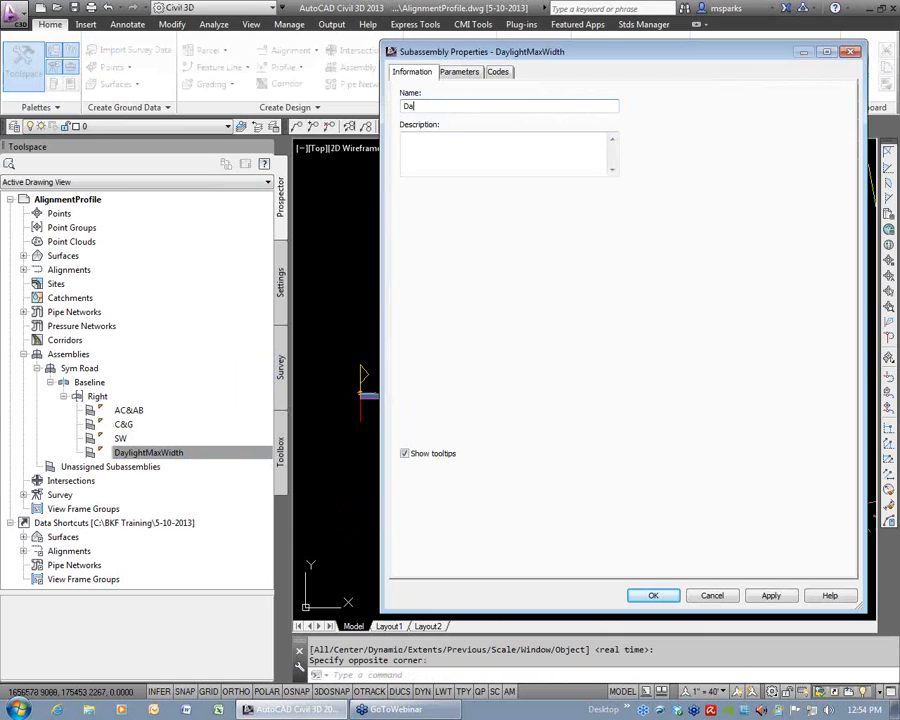
{"action": "left_click", "coordinate": [652, 595]}
Mirror all right-side subassemblies of the Sym Road assembly to the left side of its baseline.
{"action": "scroll", "coordinate": [430, 450], "scroll_direction": "down", "scroll_amount": 2}
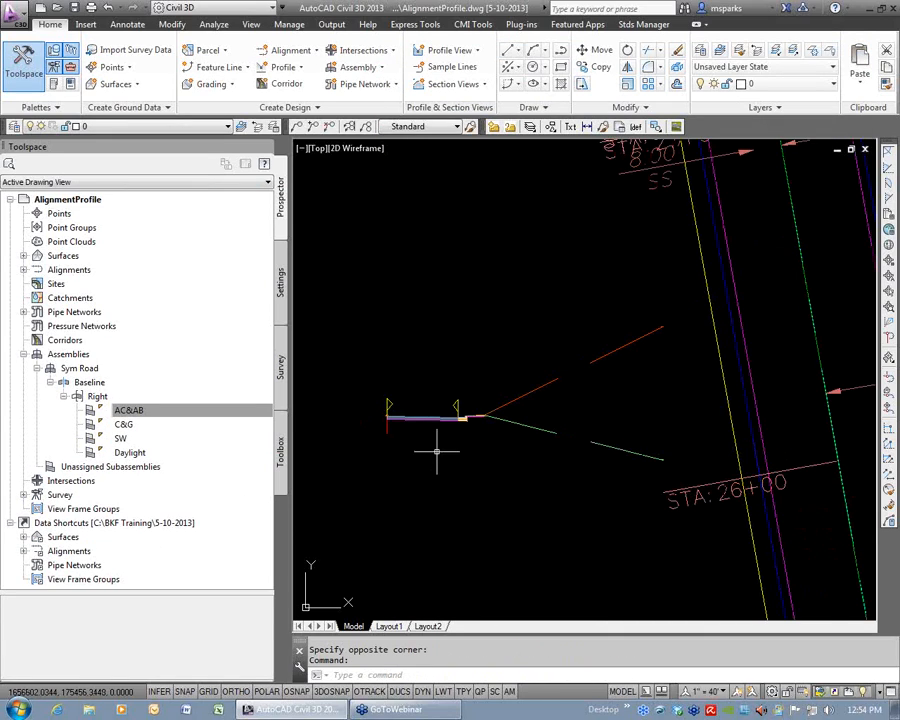
{"action": "middle_click_drag", "start_coordinate": [434, 442], "coordinate": [530, 426]}
{"action": "left_click", "coordinate": [603, 458]}
{"action": "left_click", "coordinate": [603, 458]}
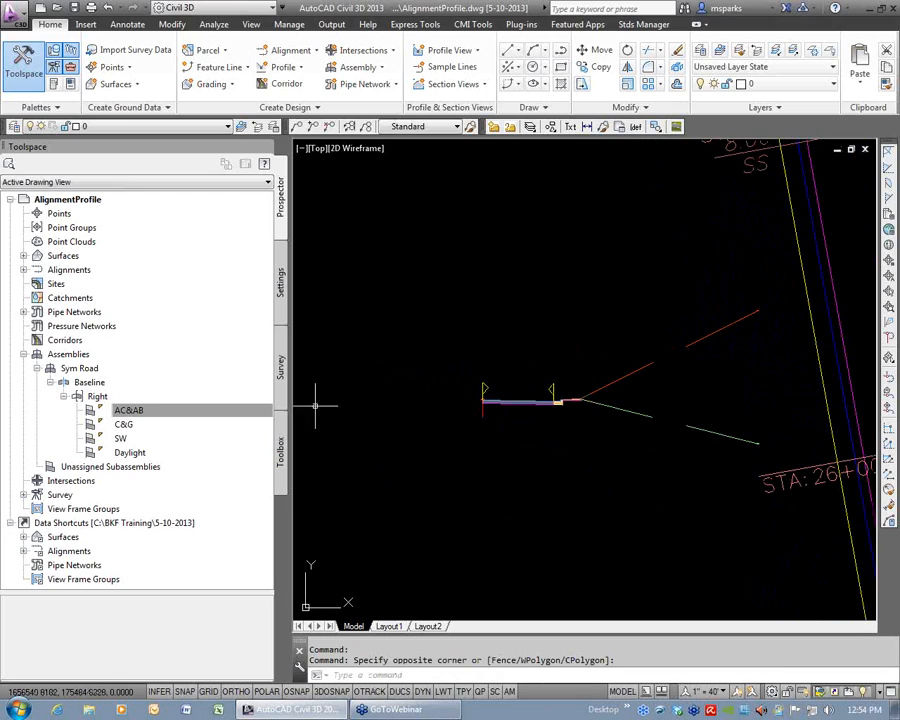
{"action": "left_click", "coordinate": [643, 459]}
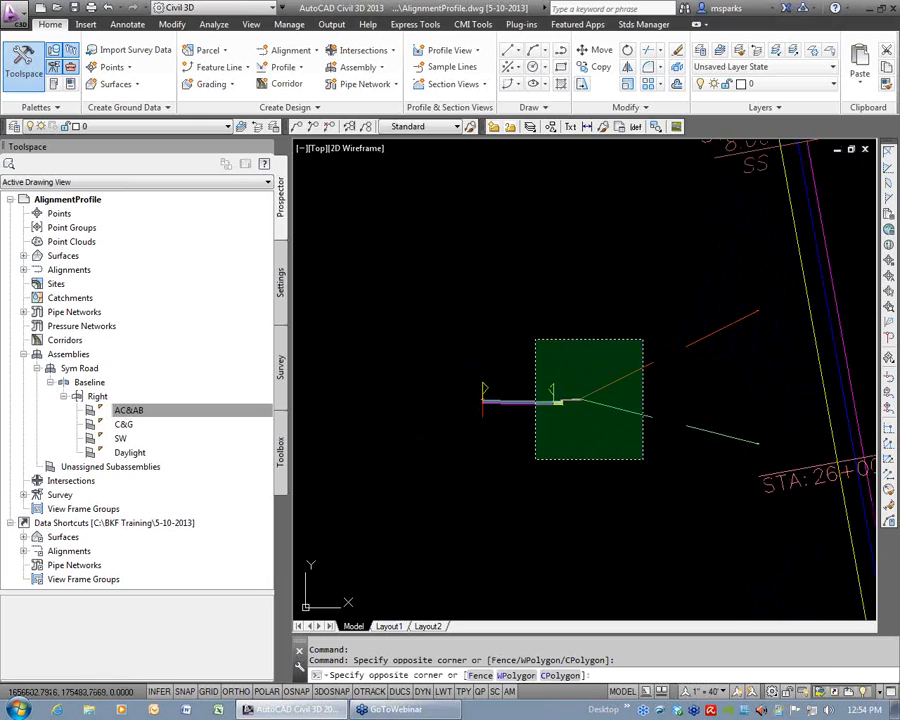
{"action": "left_click", "coordinate": [536, 340]}
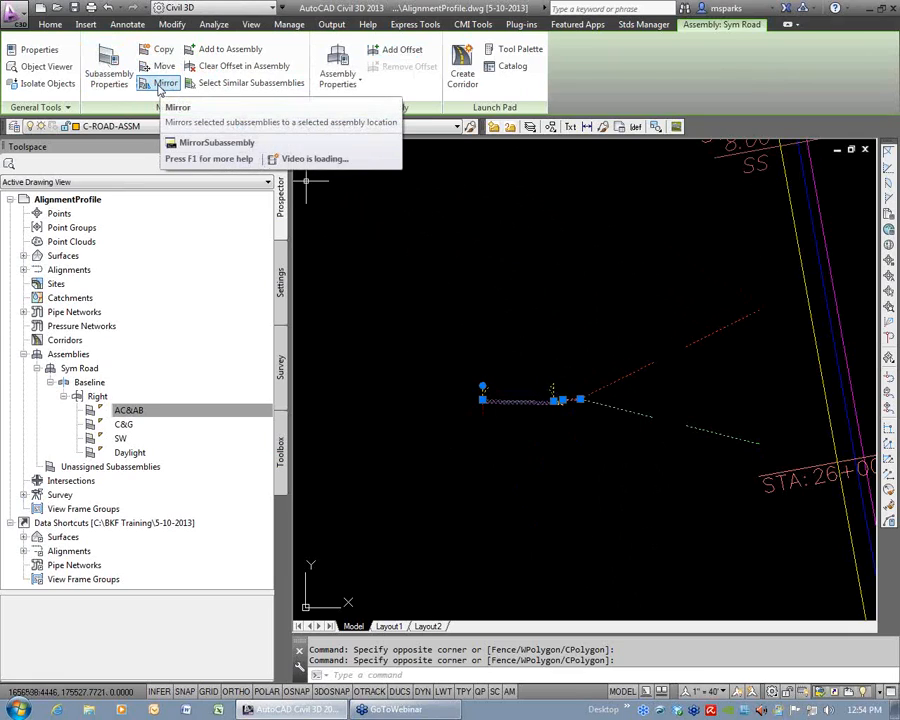
{"action": "left_click", "coordinate": [159, 88]}
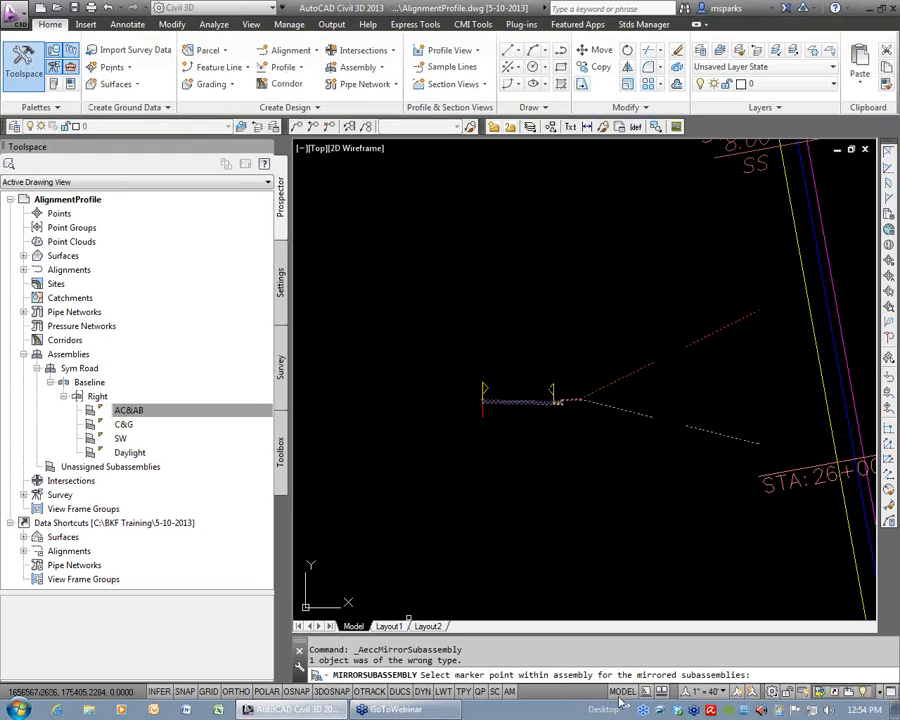
{"action": "scroll", "coordinate": [495, 405], "scroll_direction": "up", "scroll_amount": 6}
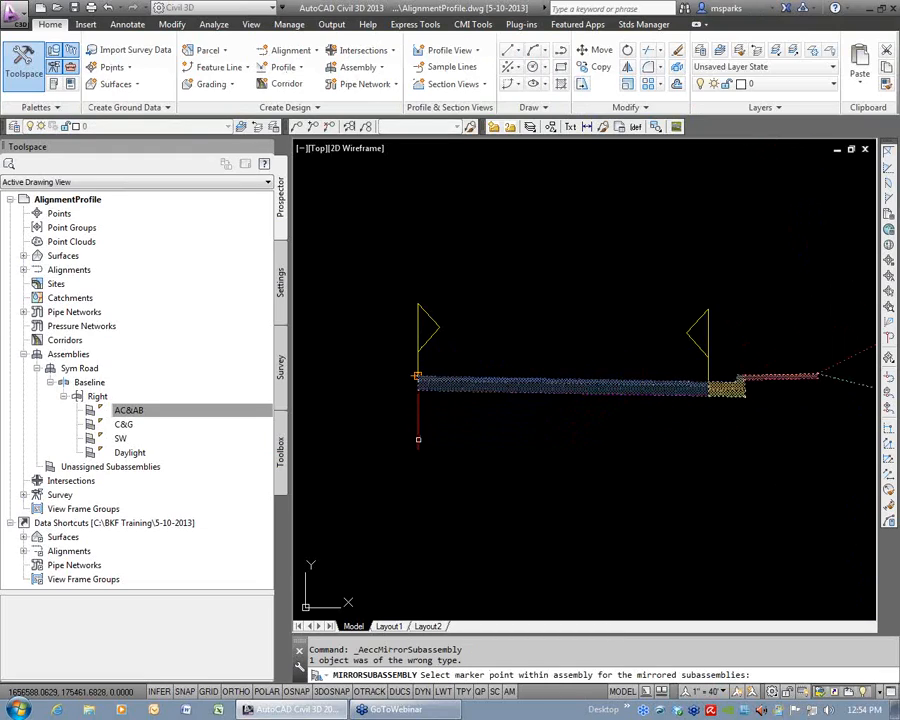
{"action": "left_click", "coordinate": [418, 414]}
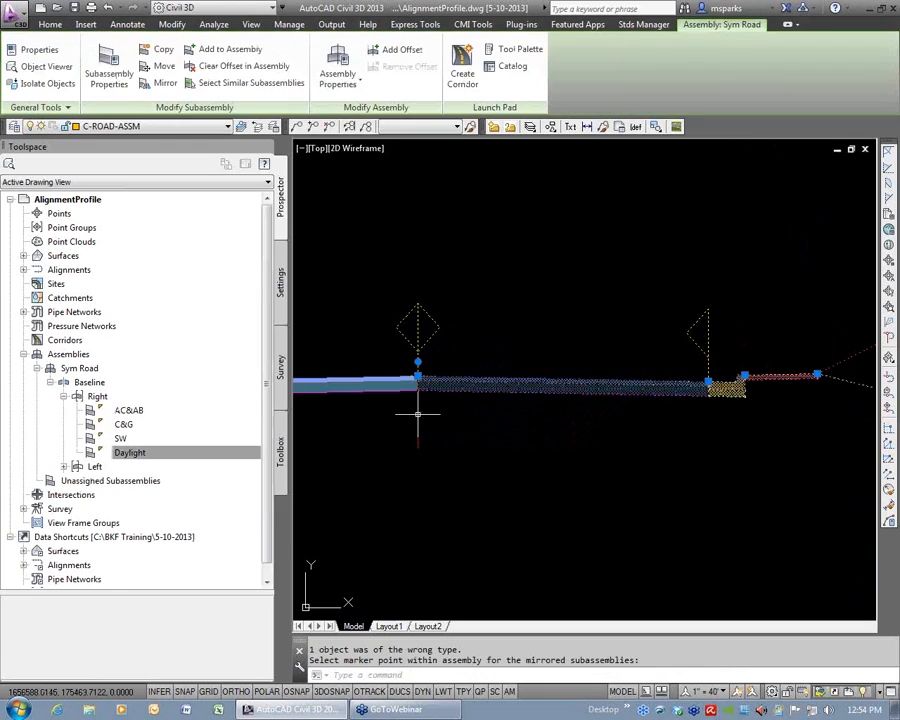
Compare the subassembly names in the Left and Right groups of the Sym Road assembly.
{"action": "scroll", "coordinate": [484, 432], "scroll_direction": "down", "scroll_amount": 5}
{"action": "mouse_move", "coordinate": [449, 452]}
{"action": "middle_mouse_down"}
{"action": "mouse_move", "coordinate": [622, 428]}
{"action": "mouse_move", "coordinate": [582, 428]}
{"action": "middle_mouse_up"}
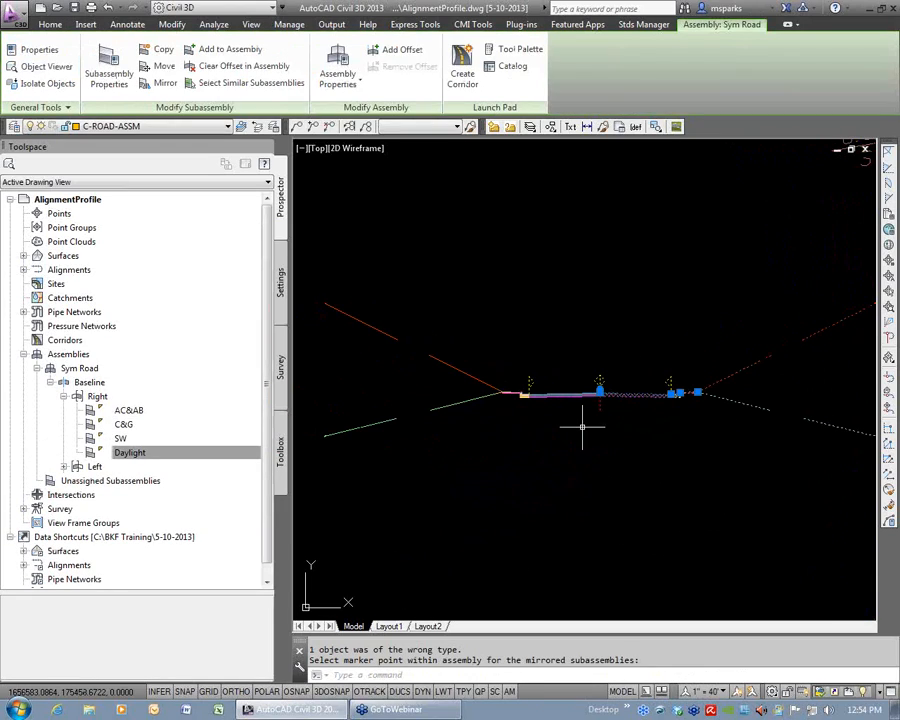
{"action": "left_click", "coordinate": [64, 467]}
{"action": "left_click", "coordinate": [95, 466]}
{"action": "left_click", "coordinate": [128, 480]}
{"action": "left_click", "coordinate": [128, 410]}
{"action": "left_click", "coordinate": [128, 480]}
{"action": "left_click", "coordinate": [123, 494]}
{"action": "left_click", "coordinate": [120, 508]}
{"action": "left_click", "coordinate": [130, 522]}
{"action": "left_click", "coordinate": [122, 508]}
{"action": "left_click", "coordinate": [130, 480]}
{"action": "left_click", "coordinate": [124, 410]}
{"action": "left_click", "coordinate": [129, 452]}
{"action": "left_click", "coordinate": [445, 482]}
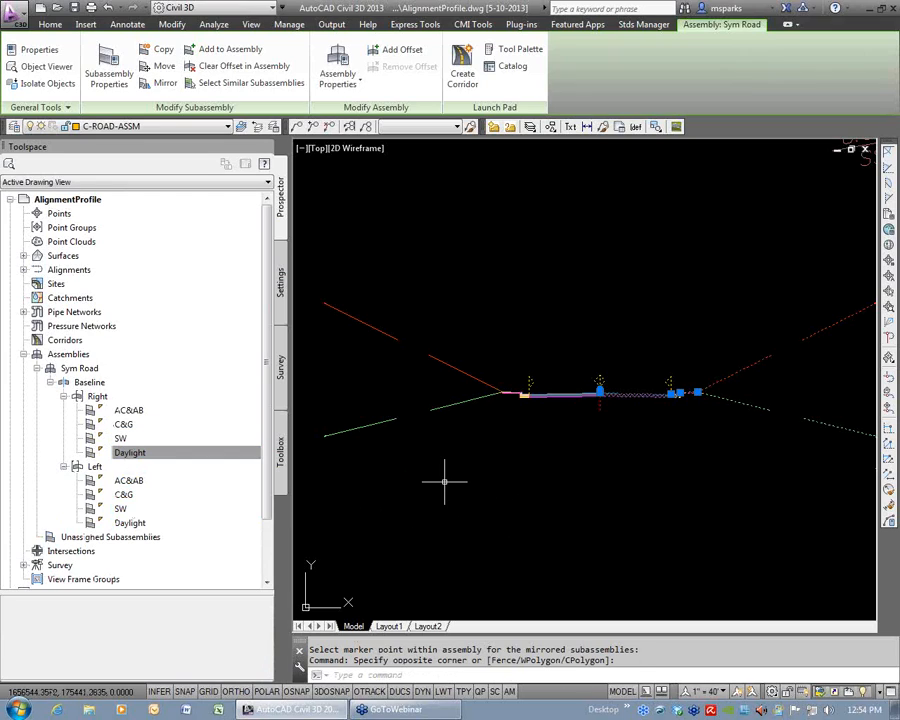
{"action": "key", "text": "Escape"}
{"action": "key", "text": "Escape"}
Move the Sym Road assembly up and to the left, farther away from the Main Street road linework.
{"action": "scroll", "coordinate": [545, 421], "scroll_direction": "down", "scroll_amount": 2}
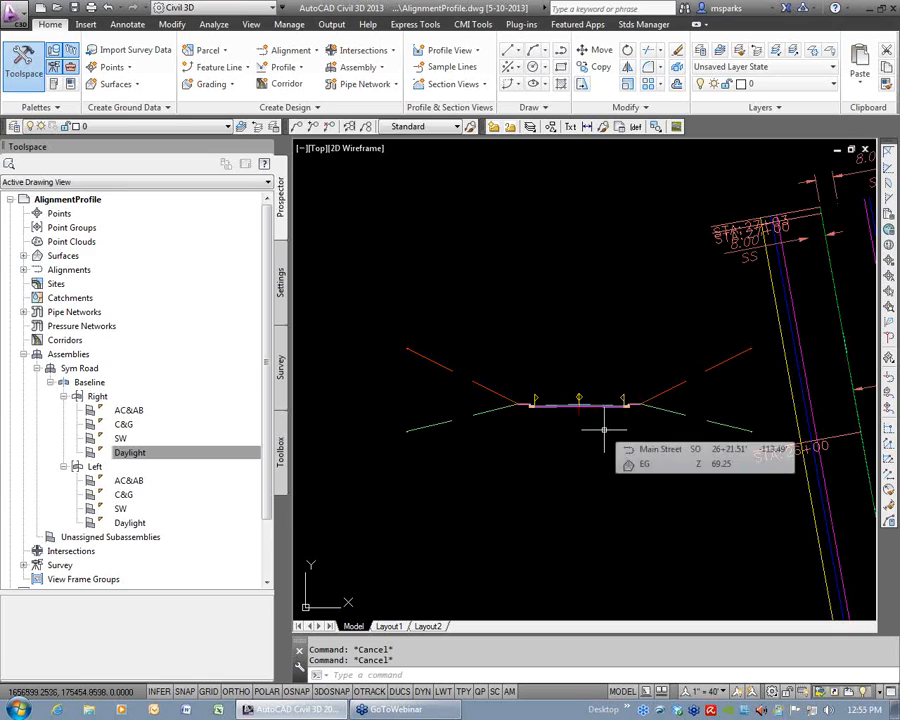
{"action": "scroll", "coordinate": [604, 430], "scroll_direction": "down", "scroll_amount": 3}
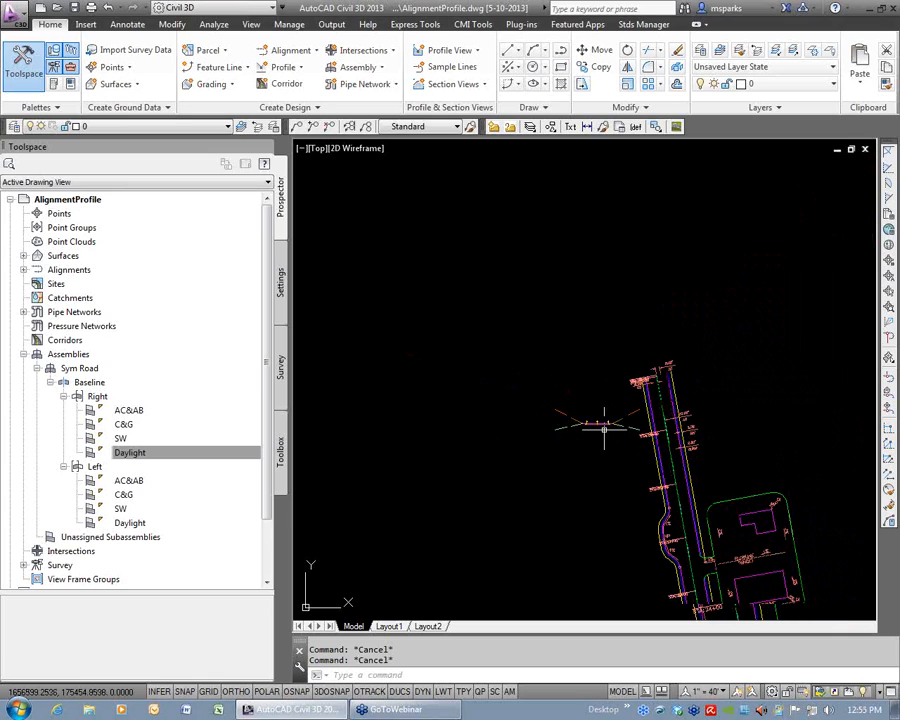
{"action": "scroll", "coordinate": [603, 420], "scroll_direction": "up", "scroll_amount": 4}
{"action": "left_click", "coordinate": [560, 392]}
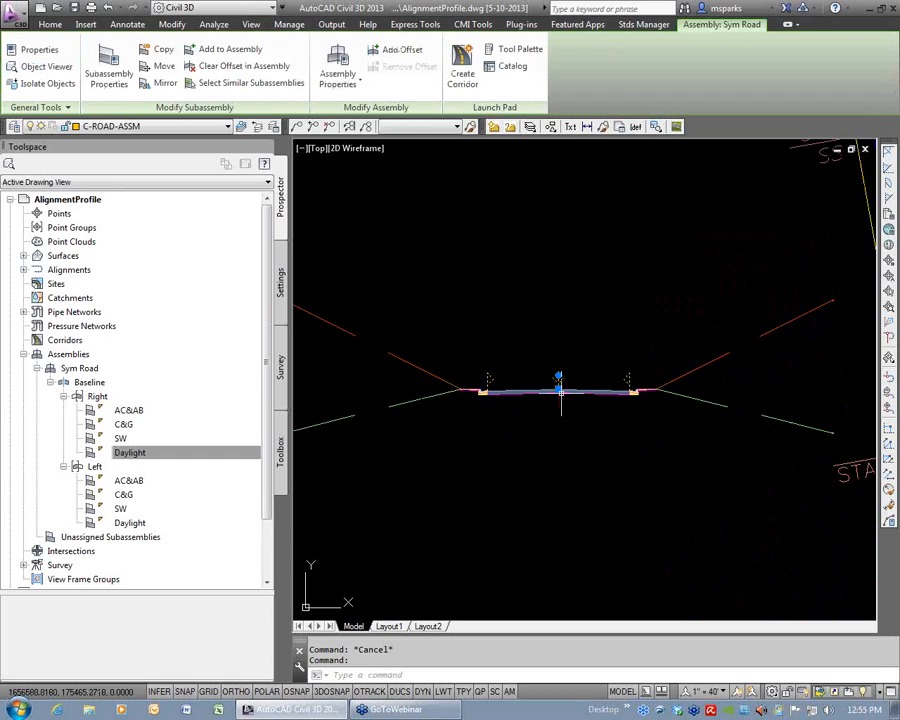
{"action": "left_click", "coordinate": [558, 376]}
{"action": "left_click", "coordinate": [408, 218]}
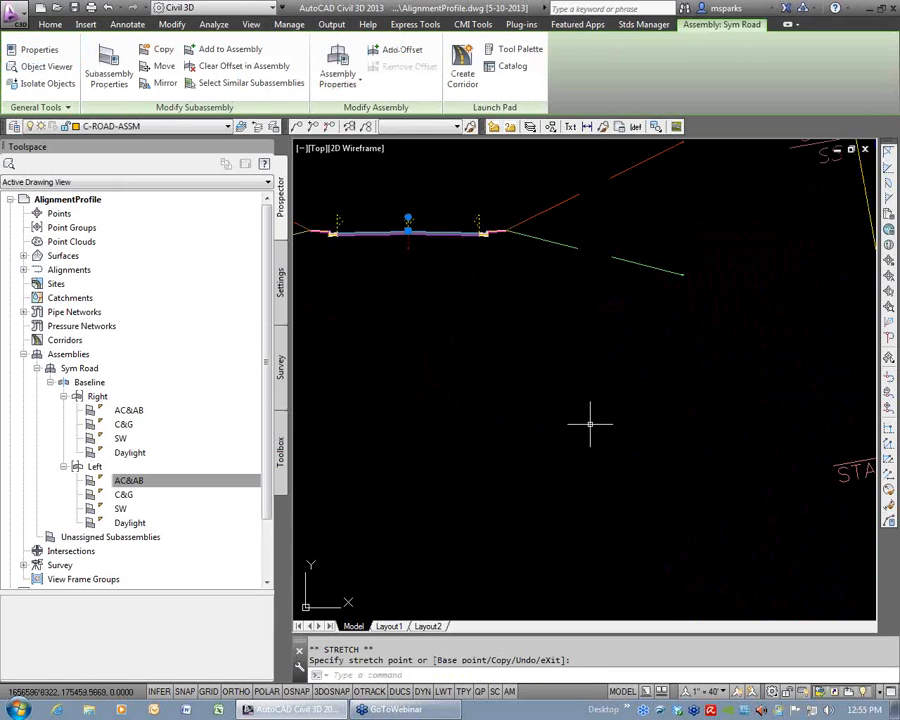
{"action": "key", "text": "Escape"}
{"action": "key", "text": "Escape"}
Review the road layout along Main Street down to the existing road and back up to the assembly.
{"action": "scroll", "coordinate": [586, 420], "scroll_direction": "down", "scroll_amount": 3}
{"action": "middle_click_drag", "start_coordinate": [685, 594], "coordinate": [606, 316]}
{"action": "middle_click_drag", "start_coordinate": [690, 552], "coordinate": [612, 328]}
{"action": "middle_click_drag", "start_coordinate": [695, 528], "coordinate": [568, 357]}
{"action": "middle_click_drag", "start_coordinate": [700, 600], "coordinate": [560, 370]}
{"action": "middle_click_drag", "start_coordinate": [685, 532], "coordinate": [632, 359]}
{"action": "scroll", "coordinate": [645, 385], "scroll_direction": "down", "scroll_amount": 2}
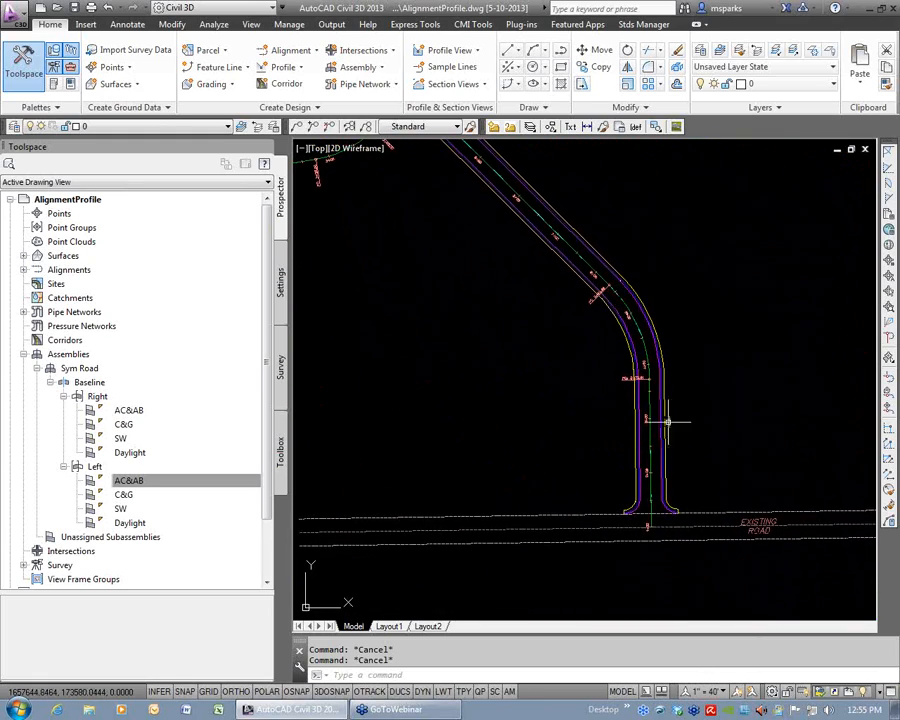
{"action": "scroll", "coordinate": [583, 352], "scroll_direction": "down", "scroll_amount": 5}
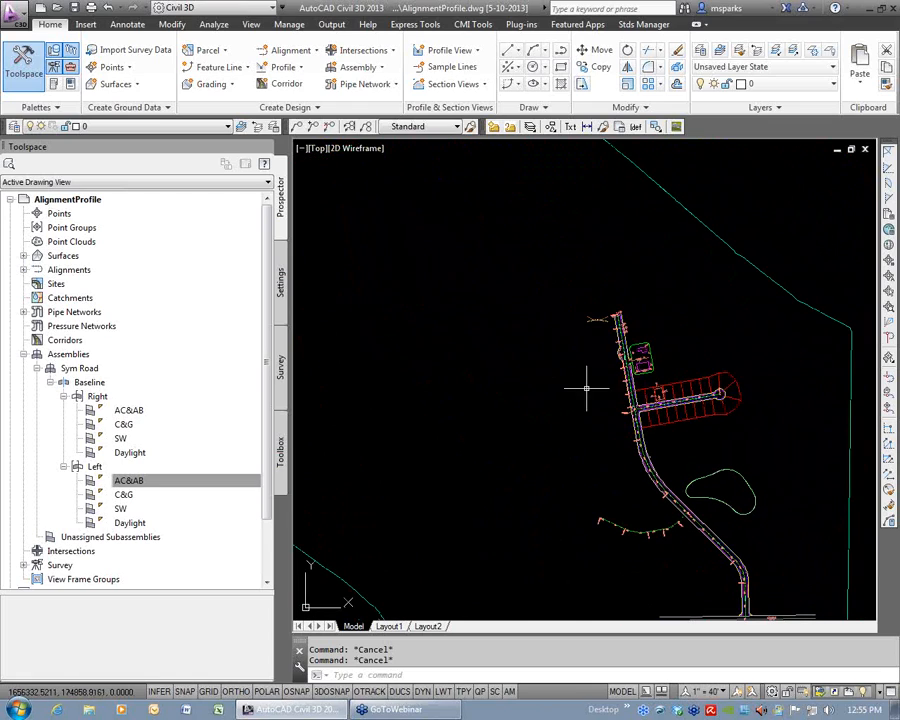
{"action": "scroll", "coordinate": [600, 318], "scroll_direction": "up", "scroll_amount": 4}
{"action": "mouse_move", "coordinate": [614, 338]}
{"action": "middle_mouse_down"}
{"action": "mouse_move", "coordinate": [553, 338]}
{"action": "mouse_move", "coordinate": [394, 301]}
{"action": "middle_mouse_up"}
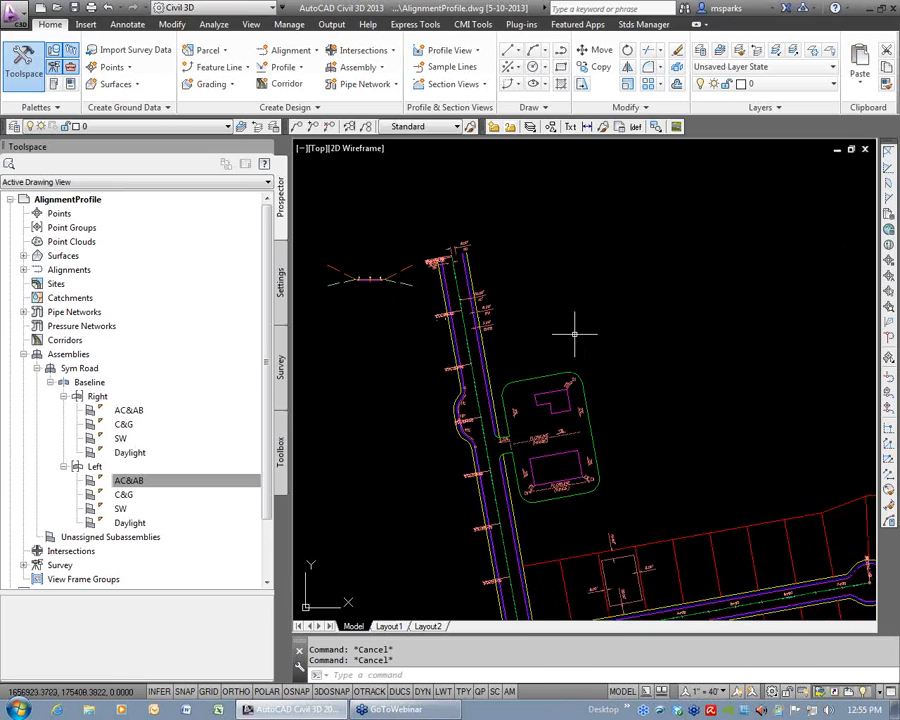
Create a tool palette named My Stuff and move it above the Assemblies palette.
{"action": "key", "text": "ctrl+3"}
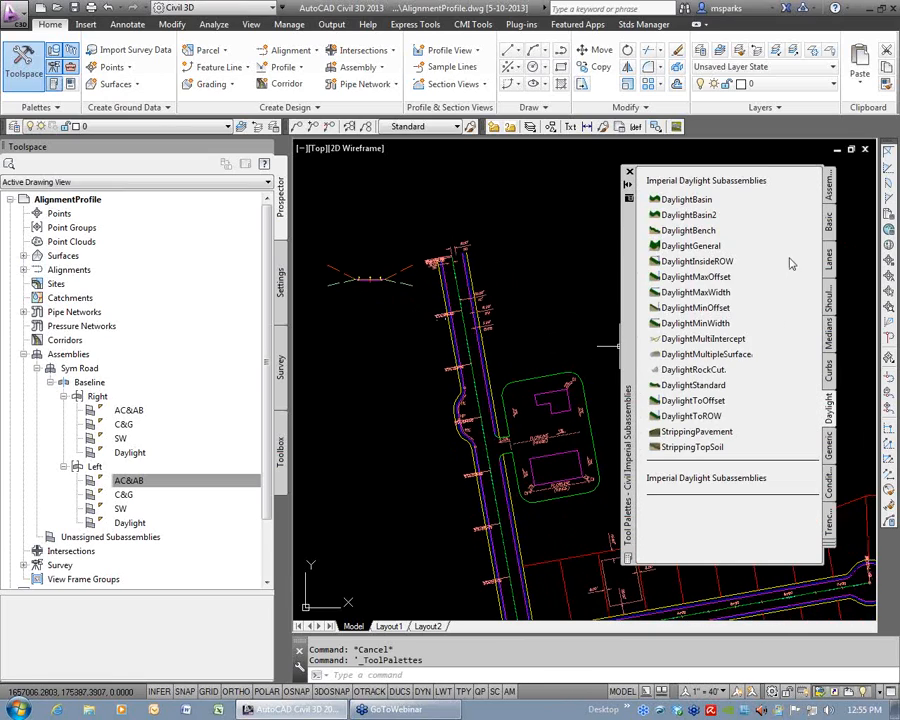
{"action": "left_click", "coordinate": [829, 186]}
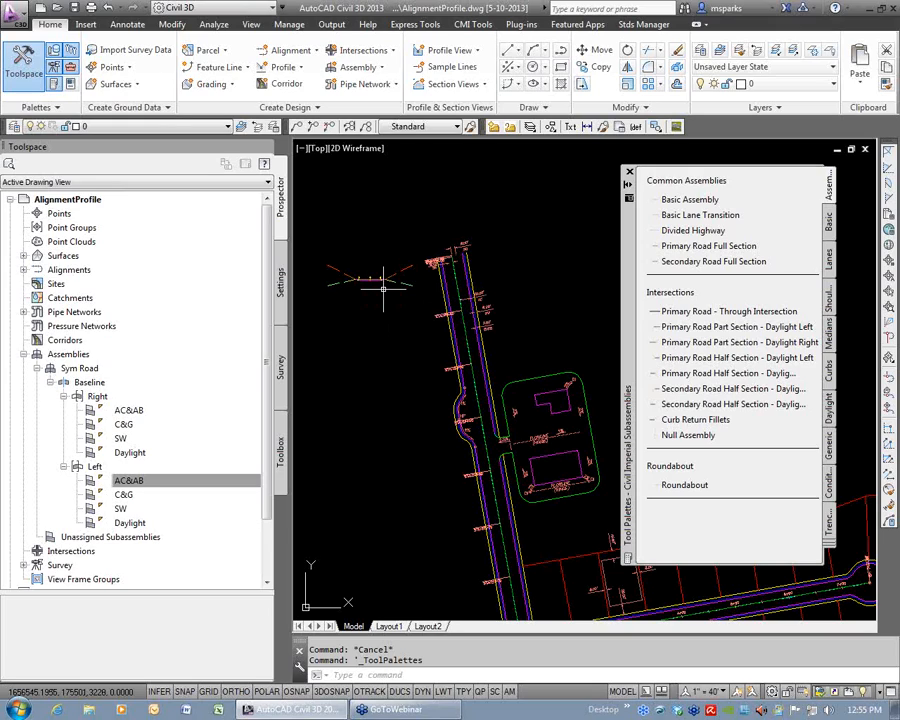
{"action": "scroll", "coordinate": [375, 285], "scroll_direction": "up", "scroll_amount": 3}
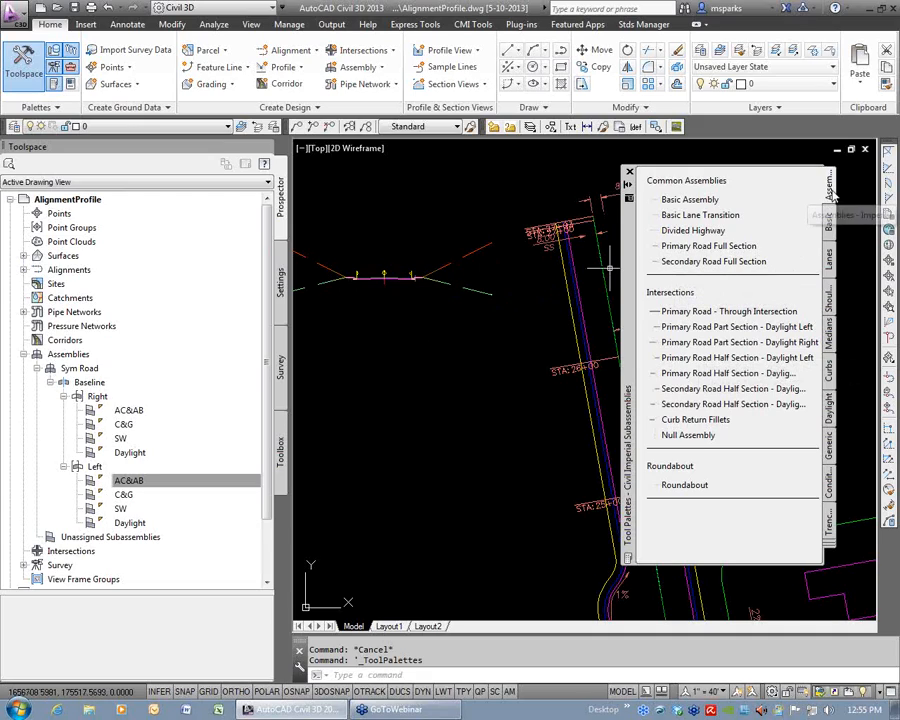
{"action": "right_click", "coordinate": [830, 190]}
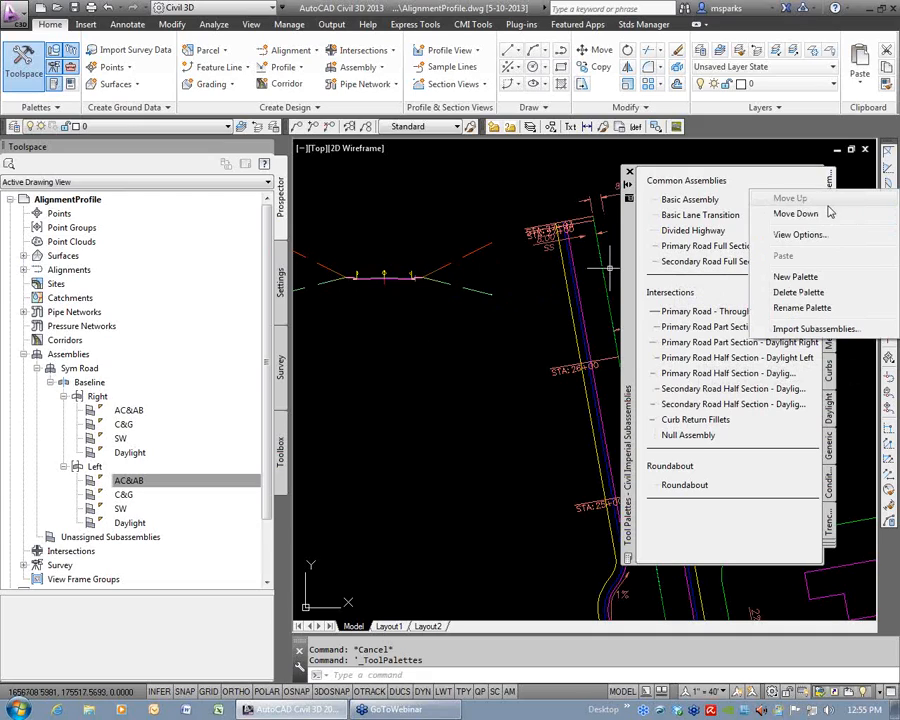
{"action": "left_click", "coordinate": [796, 277]}
{"action": "type", "text": "My Stuff"}
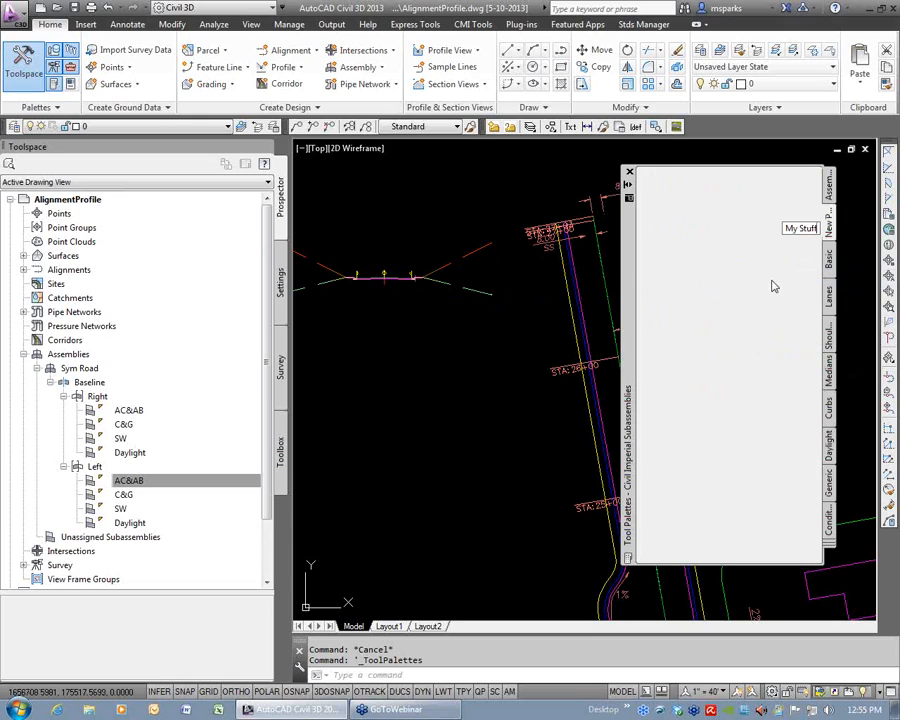
{"action": "key", "text": "Return"}
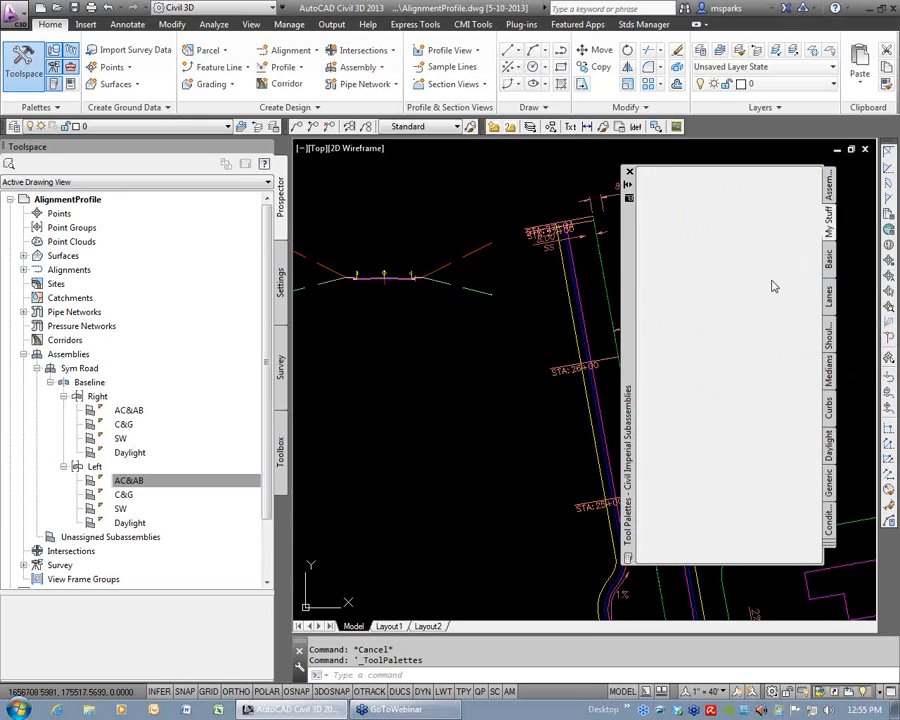
{"action": "right_click", "coordinate": [830, 228]}
{"action": "left_click", "coordinate": [790, 234]}
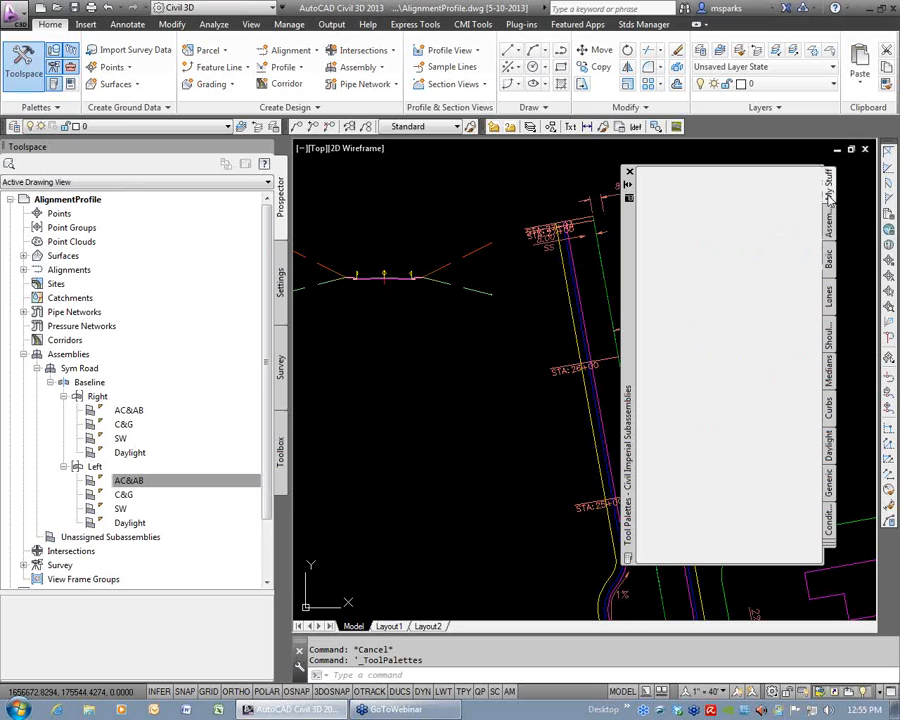
Check the stock assembly and subassembly palettes, and bring up the My Stuff palette.
{"action": "left_click", "coordinate": [828, 268]}
{"action": "left_click", "coordinate": [828, 296]}
{"action": "left_click", "coordinate": [828, 336]}
{"action": "left_click", "coordinate": [828, 372]}
{"action": "left_click", "coordinate": [829, 229]}
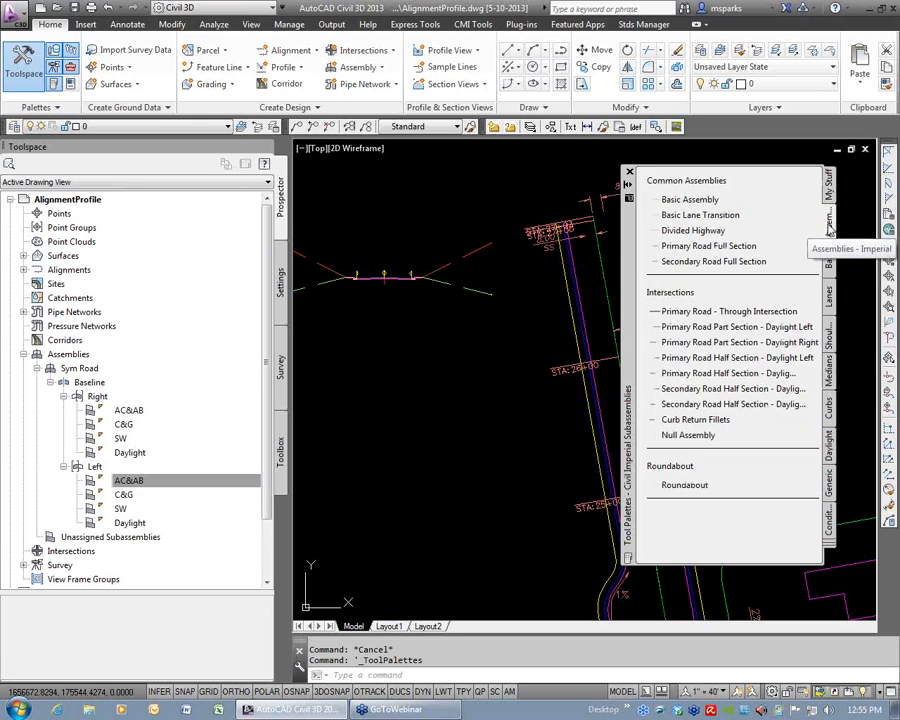
{"action": "left_click", "coordinate": [829, 186]}
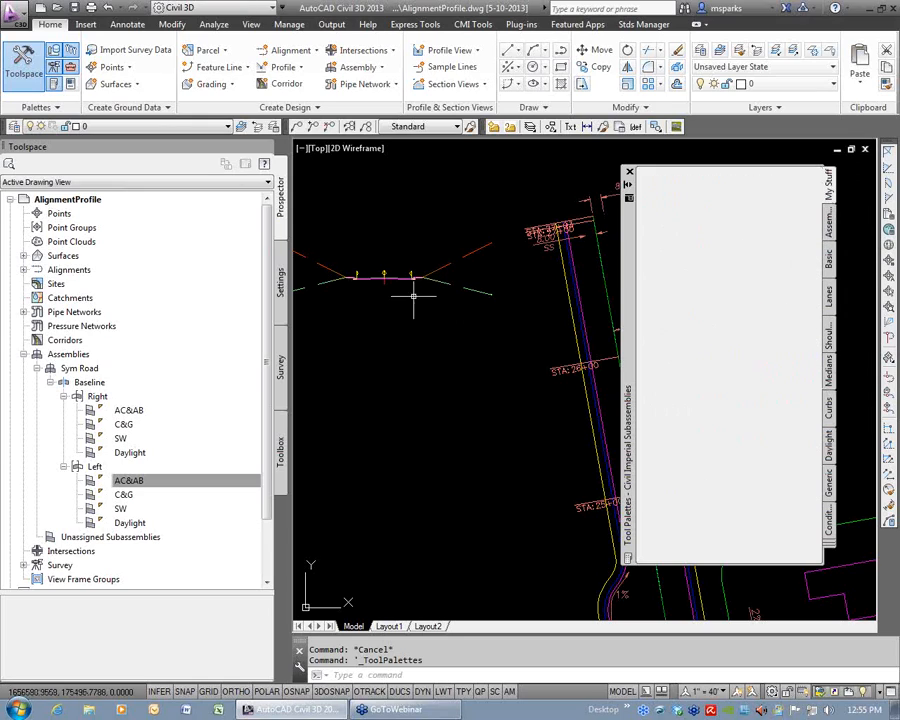
Add the Sym Road assembly from the drawing to the My Stuff tool palette.
{"action": "left_click", "coordinate": [383, 283]}
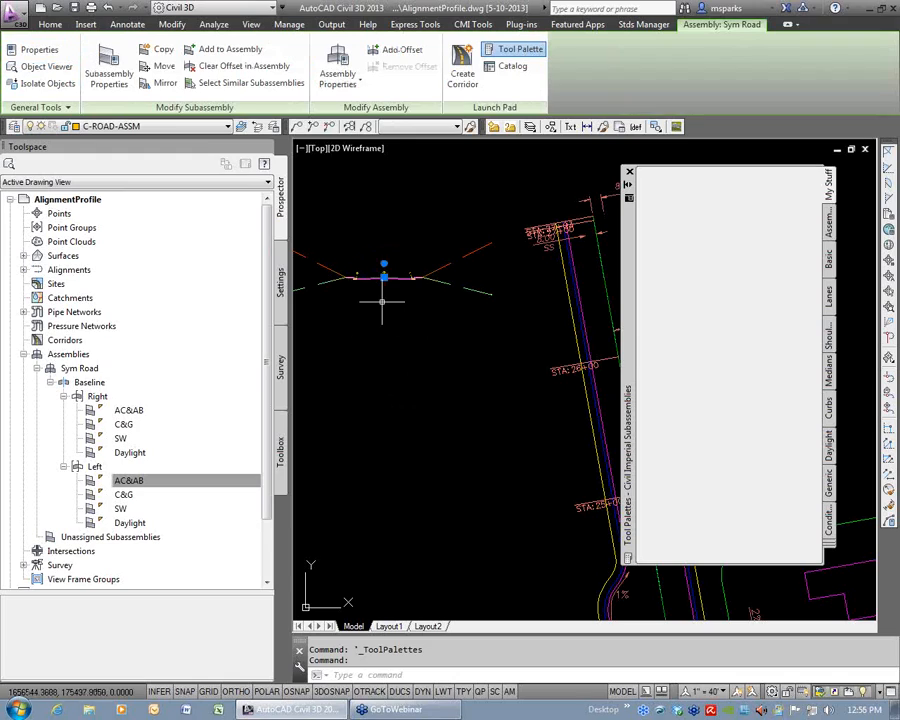
{"action": "scroll", "coordinate": [389, 319], "scroll_direction": "up", "scroll_amount": 5}
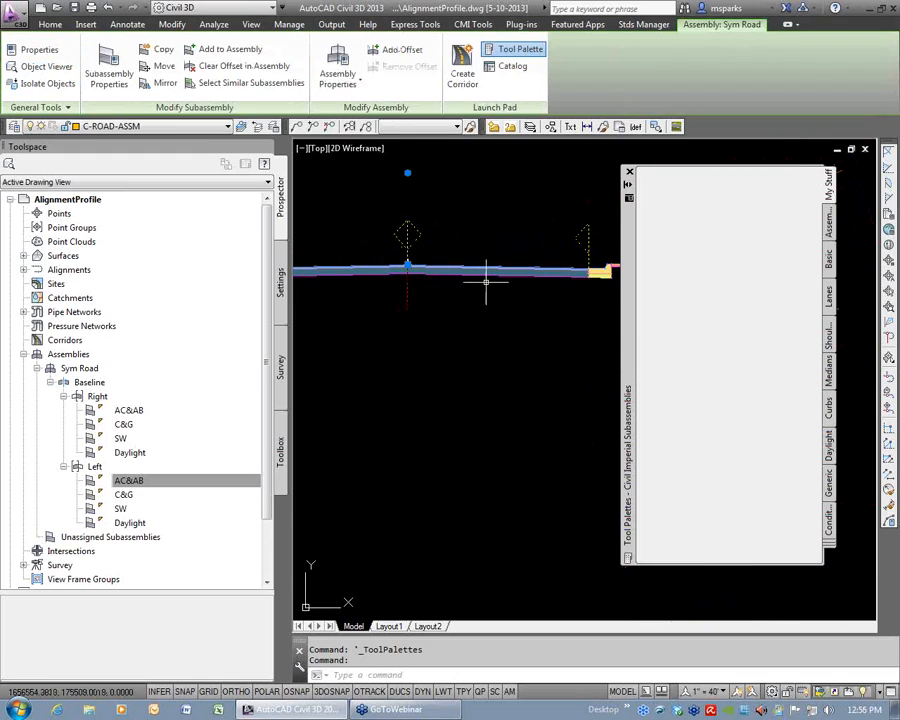
{"action": "scroll", "coordinate": [487, 285], "scroll_direction": "down", "scroll_amount": 2}
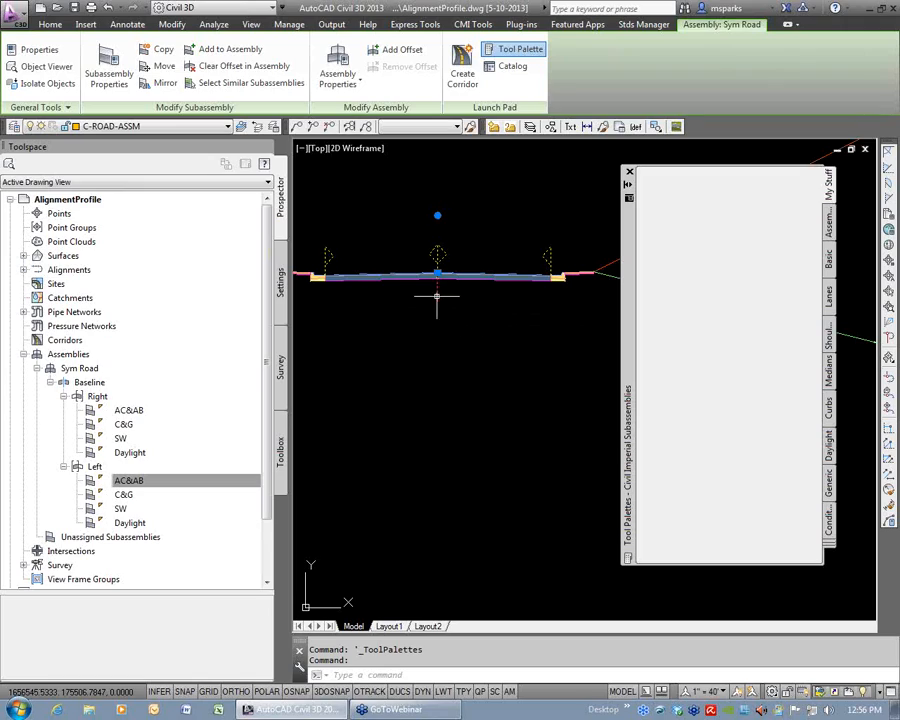
{"action": "key", "text": "Escape"}
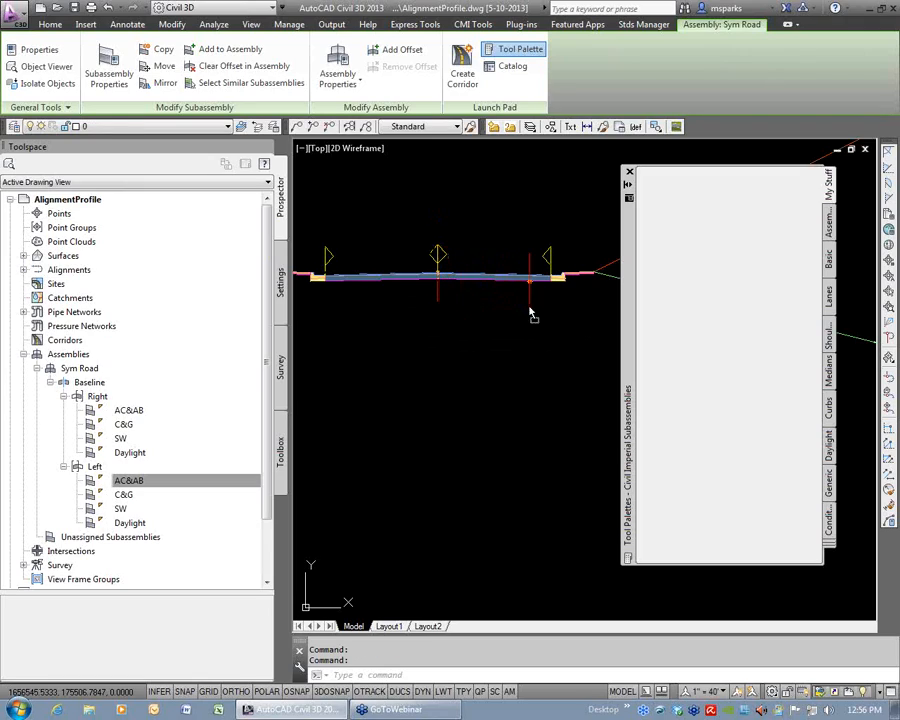
{"action": "left_click_drag", "start_coordinate": [711, 261], "coordinate": [737, 243]}
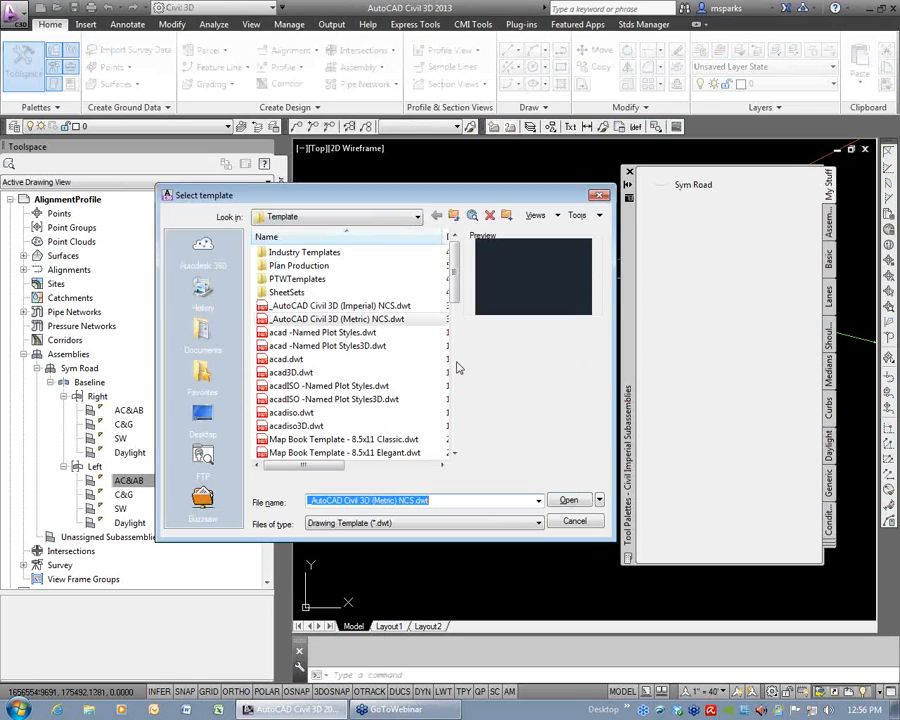
Start a new drawing from the _AutoCAD Civil 3D (Imperial) NCS.dwt template and insert the Sym Road assembly from the My Stuff palette.
{"action": "double_click", "coordinate": [297, 306]}
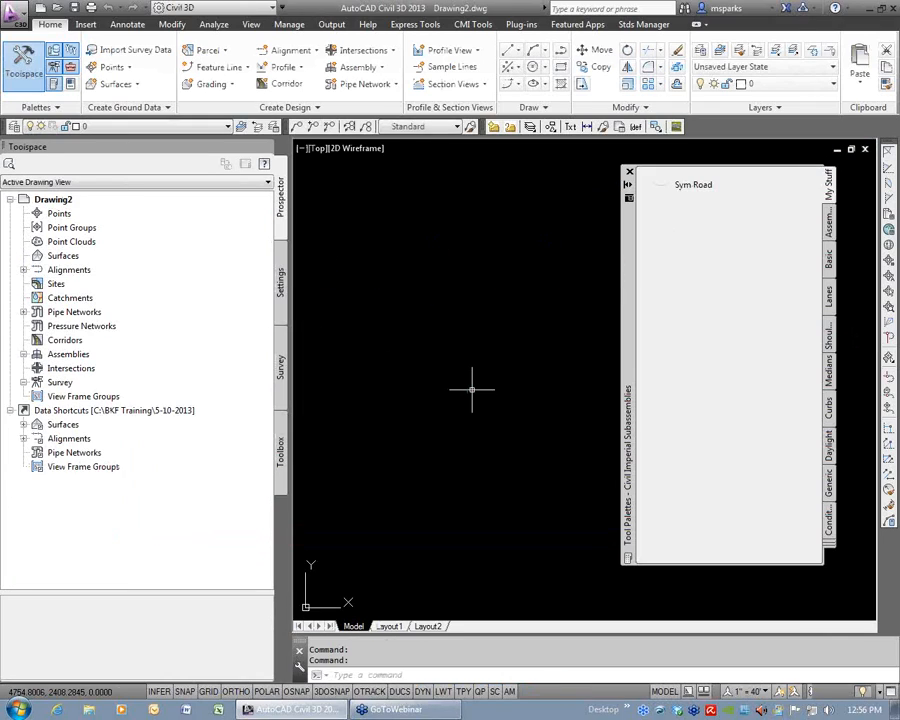
{"action": "left_click", "coordinate": [668, 188]}
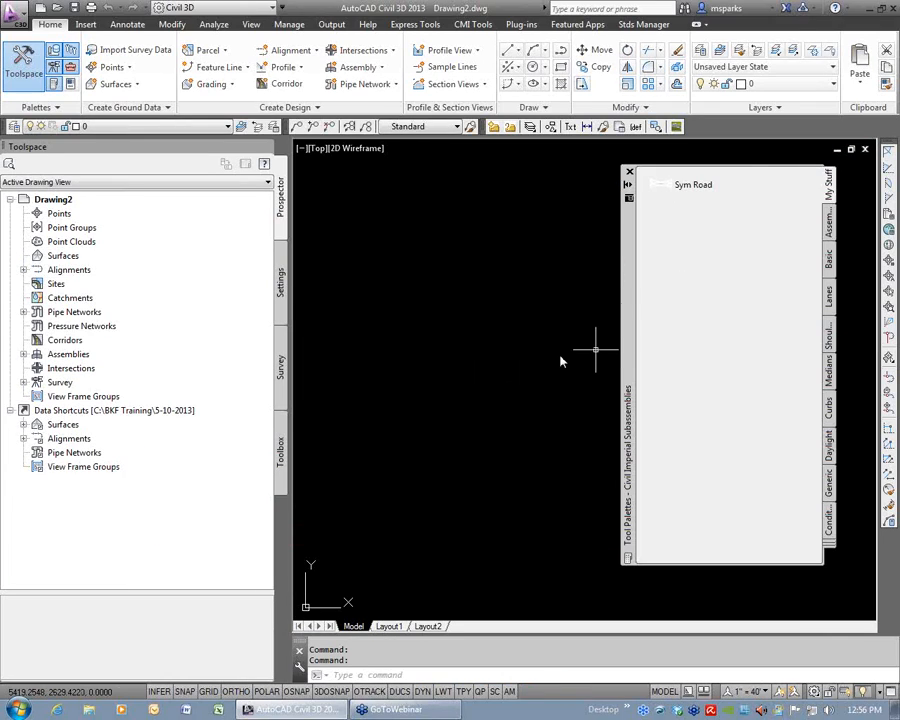
{"action": "left_click", "coordinate": [440, 437]}
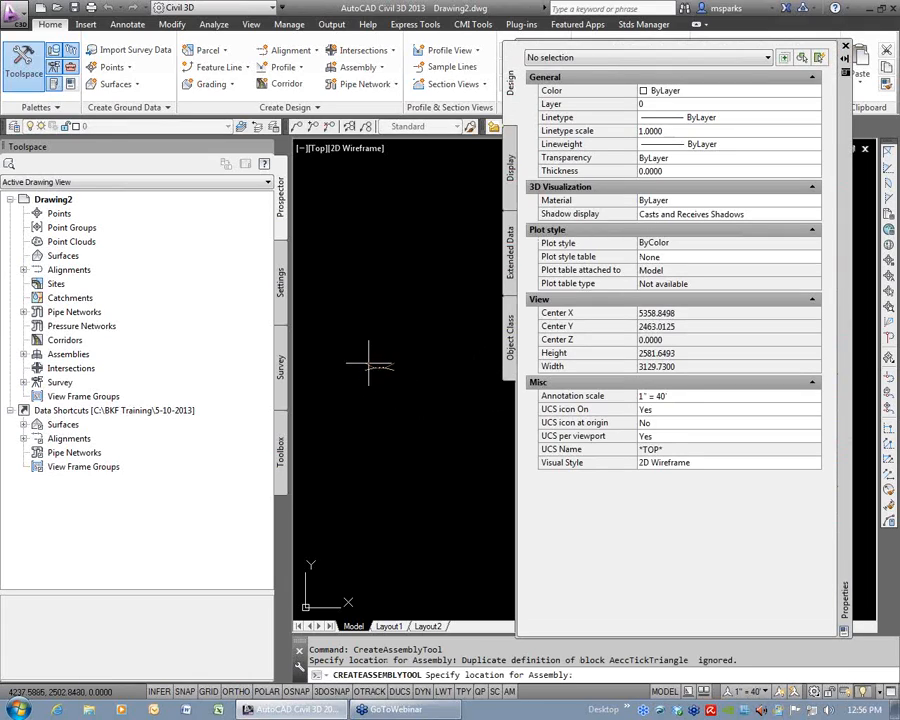
{"action": "key", "text": "Escape"}
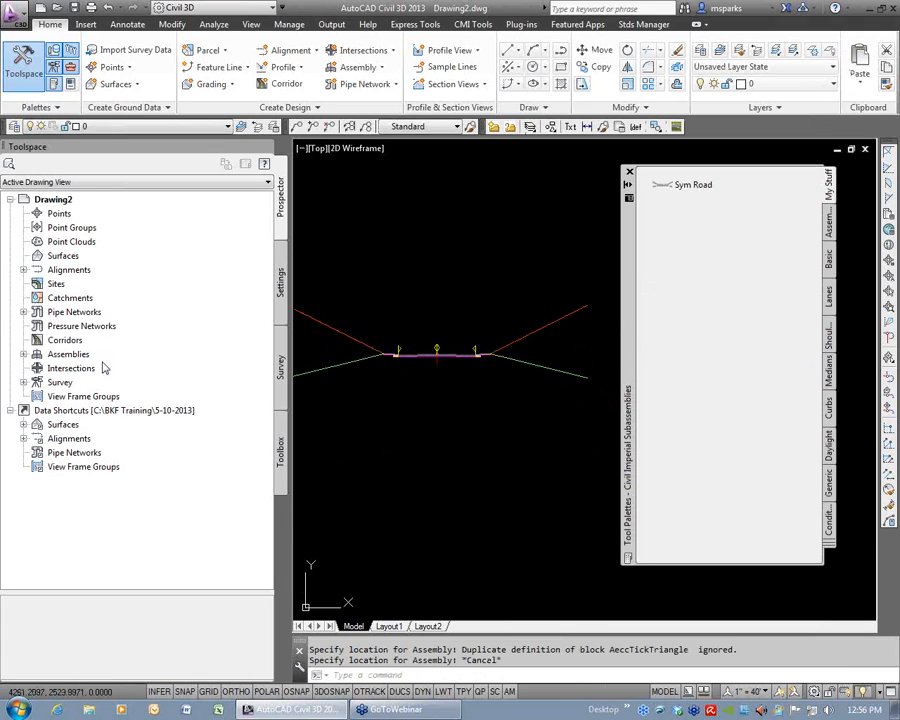
Expand the inserted Sym Road assembly down to its right and left subassemblies to check their names.
{"action": "left_click", "coordinate": [23, 354]}
{"action": "left_click", "coordinate": [37, 368]}
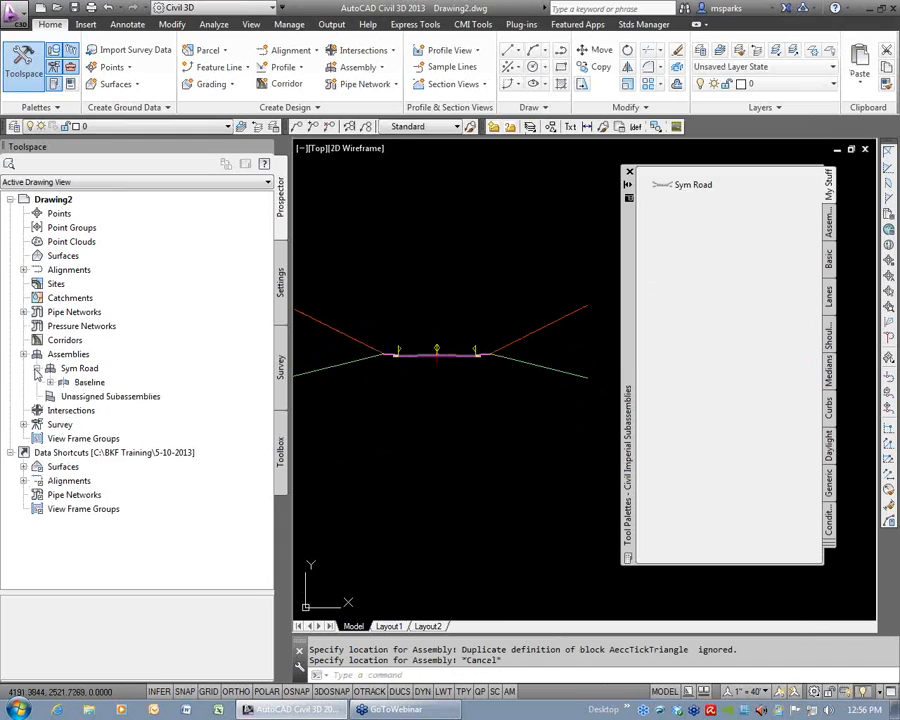
{"action": "left_click", "coordinate": [50, 382]}
{"action": "left_click", "coordinate": [64, 410]}
{"action": "left_click", "coordinate": [64, 396]}
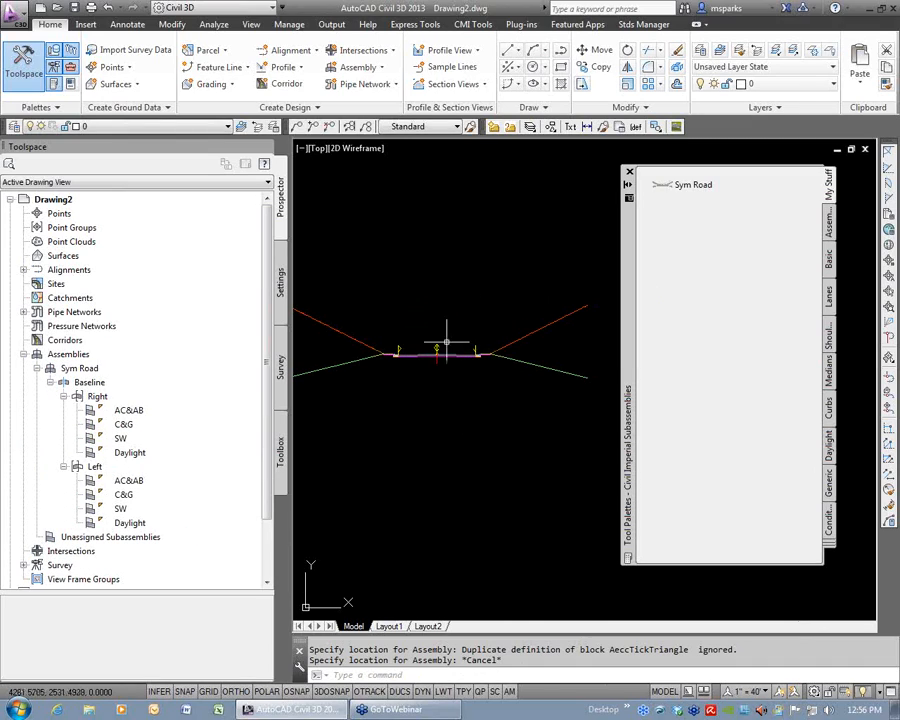
Close the test drawing without saving it, and dismiss the tool palettes in the AlignmentProfile drawing.
{"action": "left_click", "coordinate": [453, 278]}
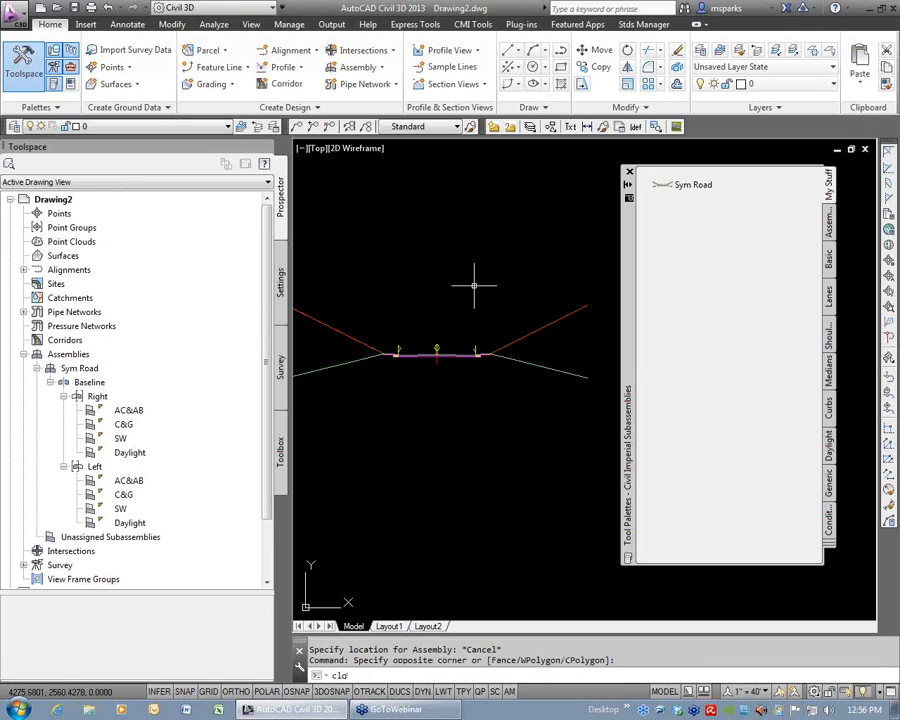
{"action": "key", "text": "Return"}
{"action": "key", "text": "n"}
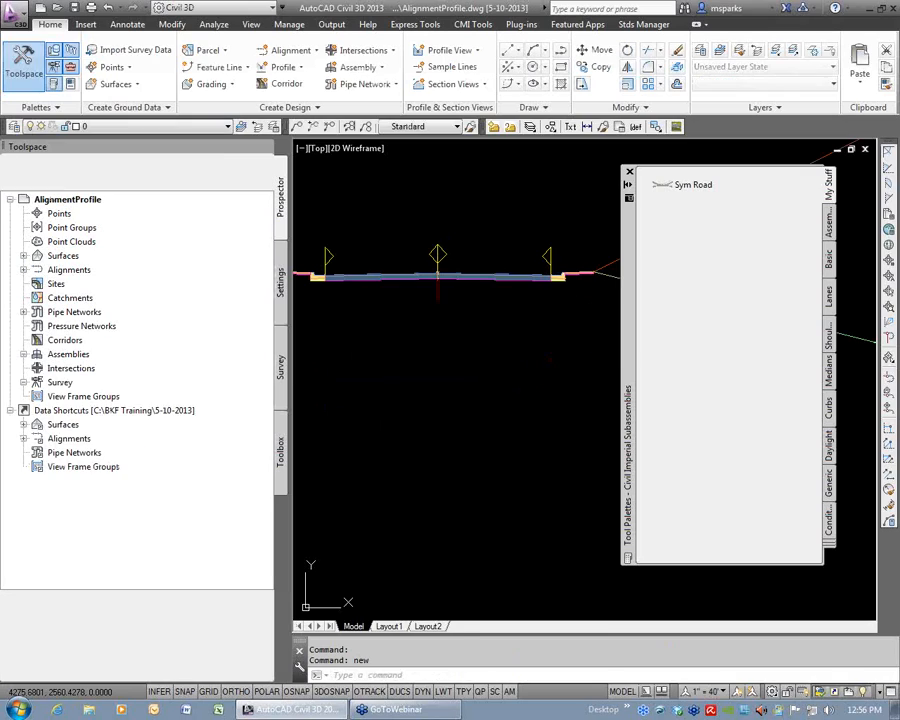
{"action": "left_click", "coordinate": [629, 172]}
Review the Main Street layout at the side street intersection, the building site and the connection to the existing road.
{"action": "scroll", "coordinate": [624, 284], "scroll_direction": "down", "scroll_amount": 9}
{"action": "middle_click_drag", "start_coordinate": [646, 333], "coordinate": [532, 201]}
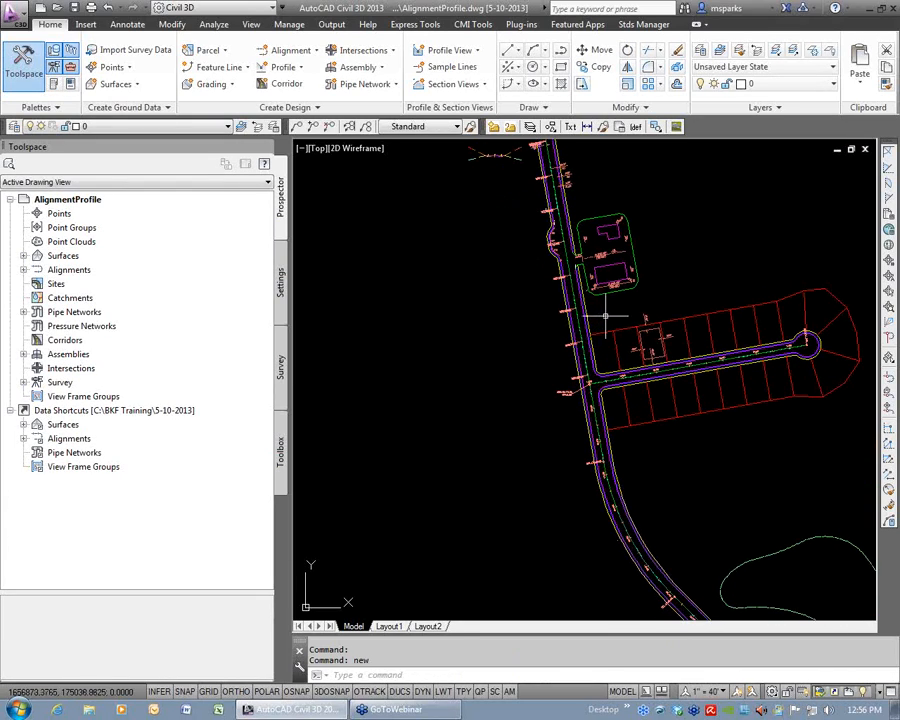
{"action": "scroll", "coordinate": [605, 316], "scroll_direction": "down", "scroll_amount": 5}
{"action": "middle_click_drag", "start_coordinate": [681, 506], "coordinate": [608, 496]}
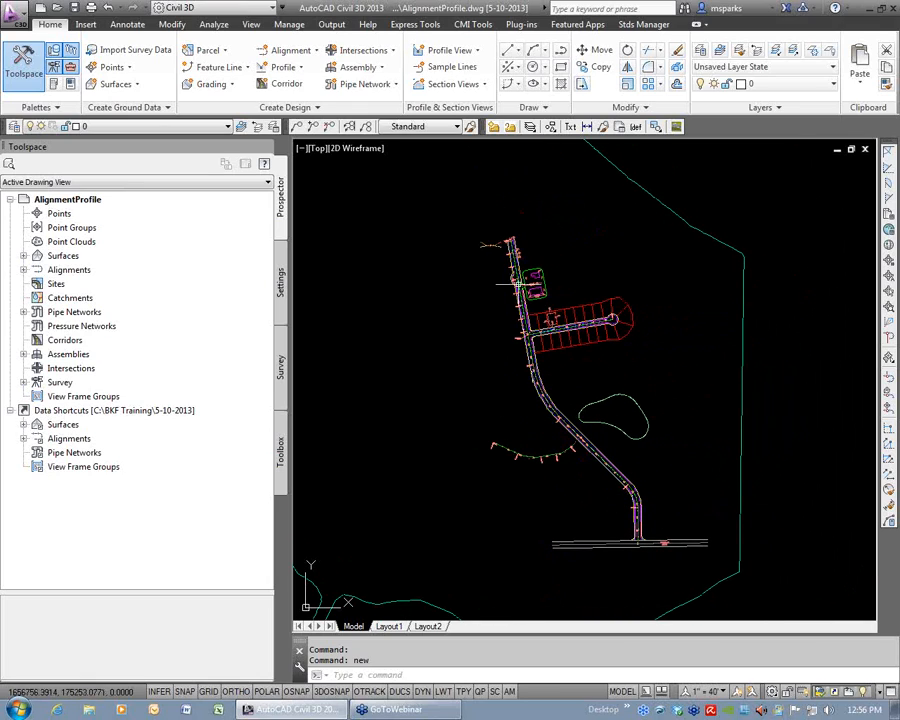
{"action": "scroll", "coordinate": [519, 325], "scroll_direction": "up", "scroll_amount": 7}
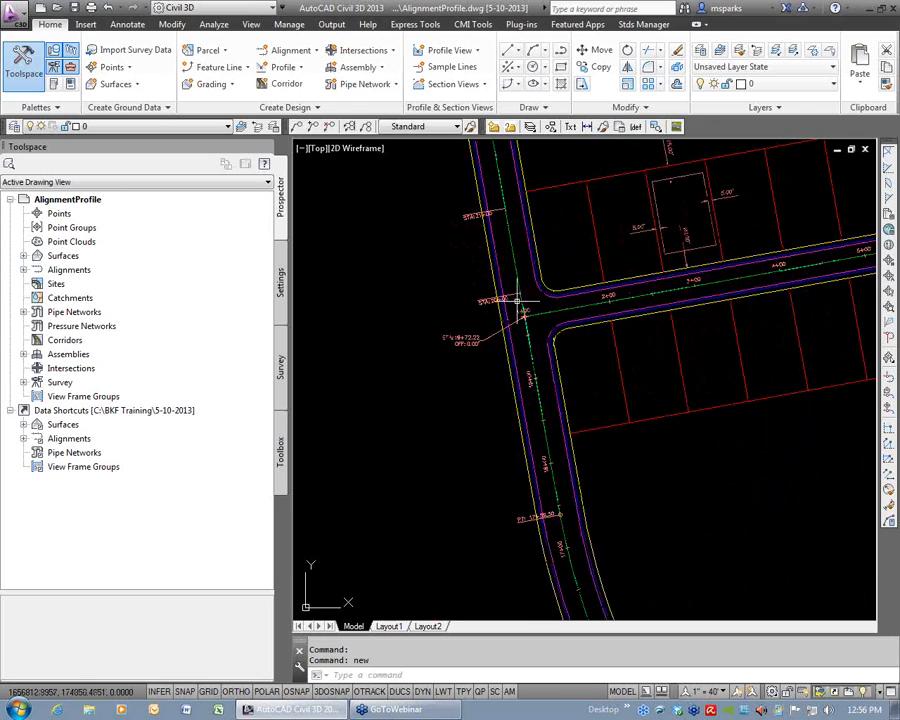
{"action": "scroll", "coordinate": [530, 320], "scroll_direction": "down", "scroll_amount": 5}
{"action": "middle_click_drag", "start_coordinate": [528, 264], "coordinate": [552, 400]}
{"action": "scroll", "coordinate": [547, 341], "scroll_direction": "up", "scroll_amount": 5}
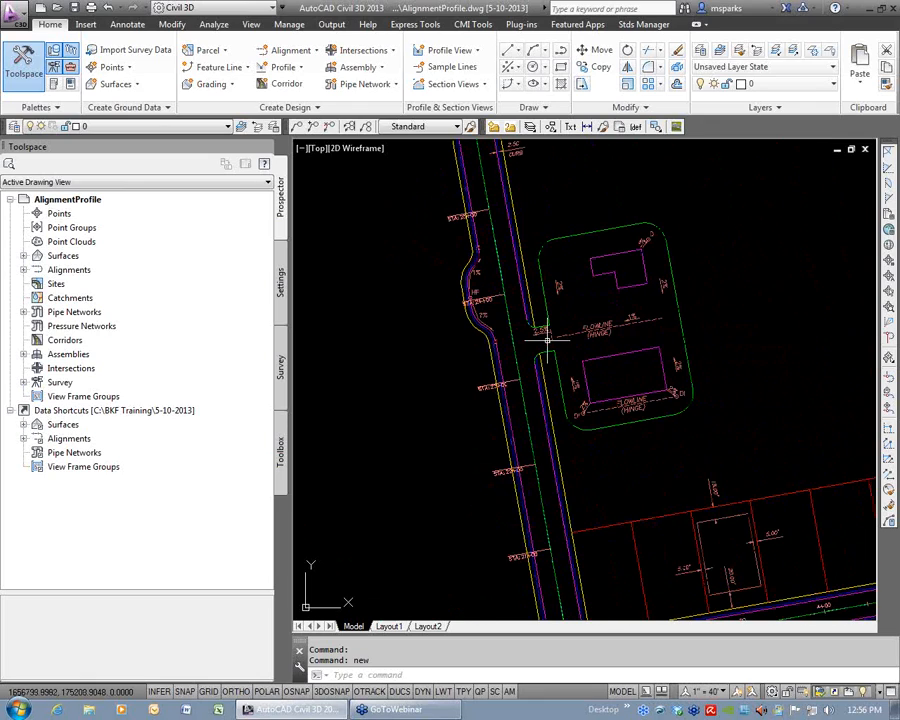
{"action": "scroll", "coordinate": [527, 352], "scroll_direction": "down", "scroll_amount": 7}
{"action": "middle_click_drag", "start_coordinate": [639, 527], "coordinate": [626, 452]}
{"action": "scroll", "coordinate": [625, 453], "scroll_direction": "up", "scroll_amount": 8}
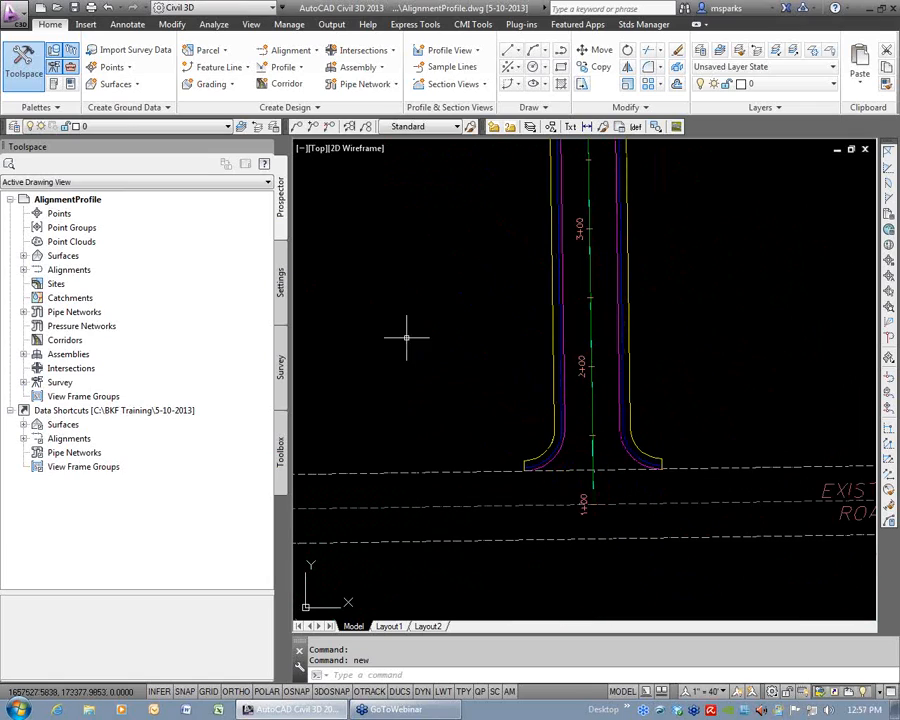
Start a corridor named Roads with the Main Street alignment and the Main-FG profile.
{"action": "left_click", "coordinate": [285, 86]}
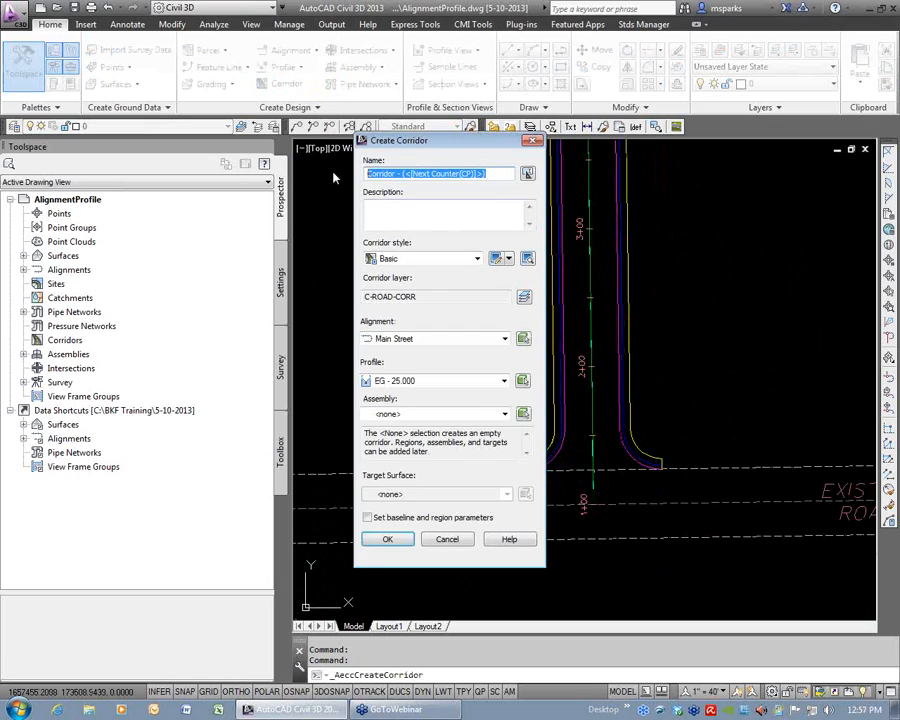
{"action": "type", "text": "Roads"}
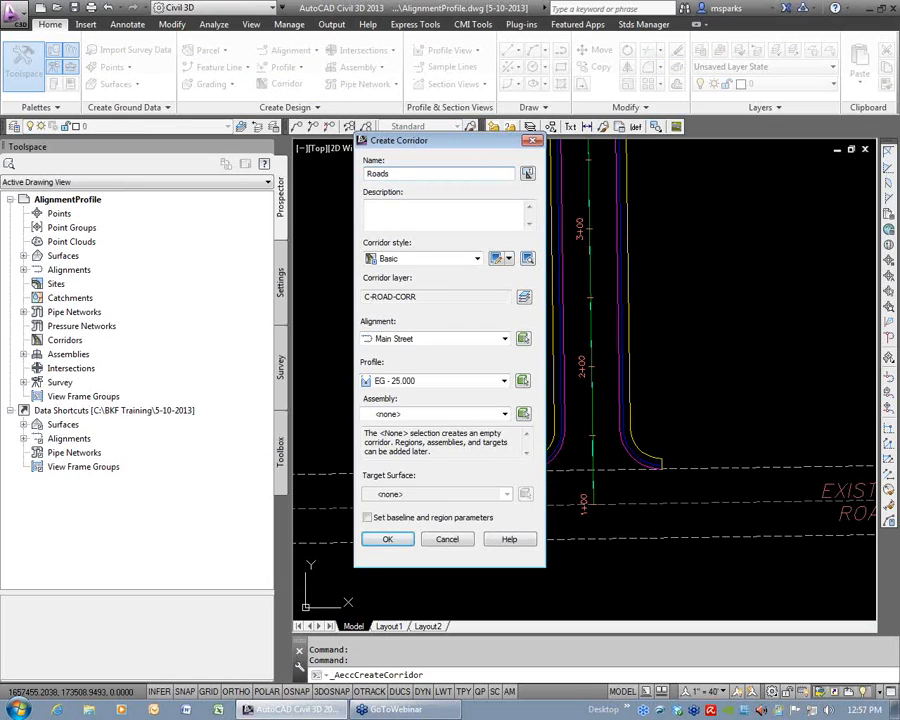
{"action": "left_click_drag", "start_coordinate": [440, 145], "coordinate": [374, 87]}
{"action": "left_click", "coordinate": [365, 282]}
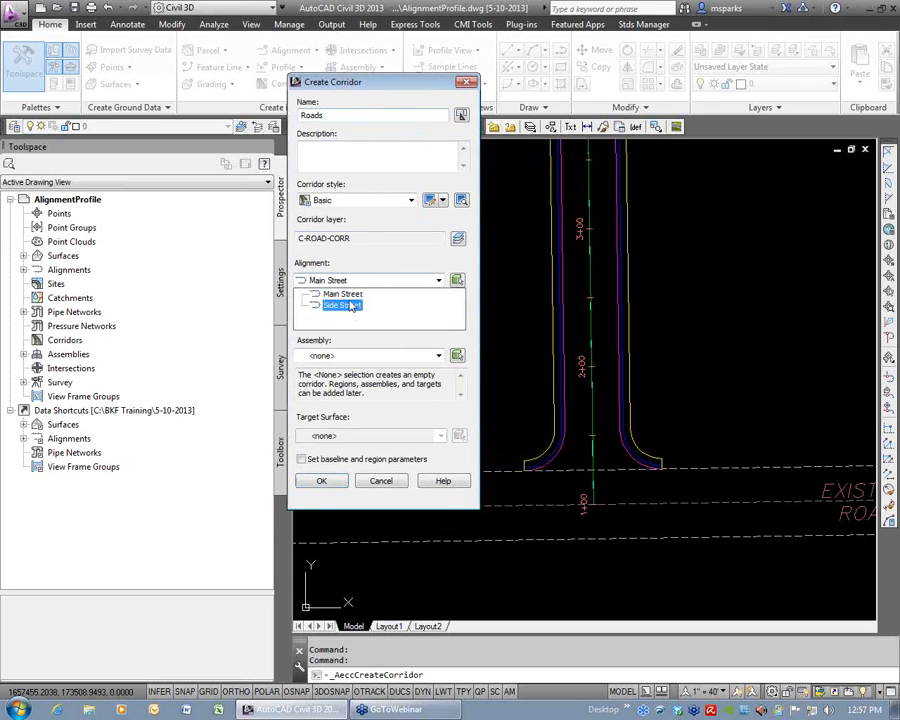
{"action": "left_click", "coordinate": [350, 293]}
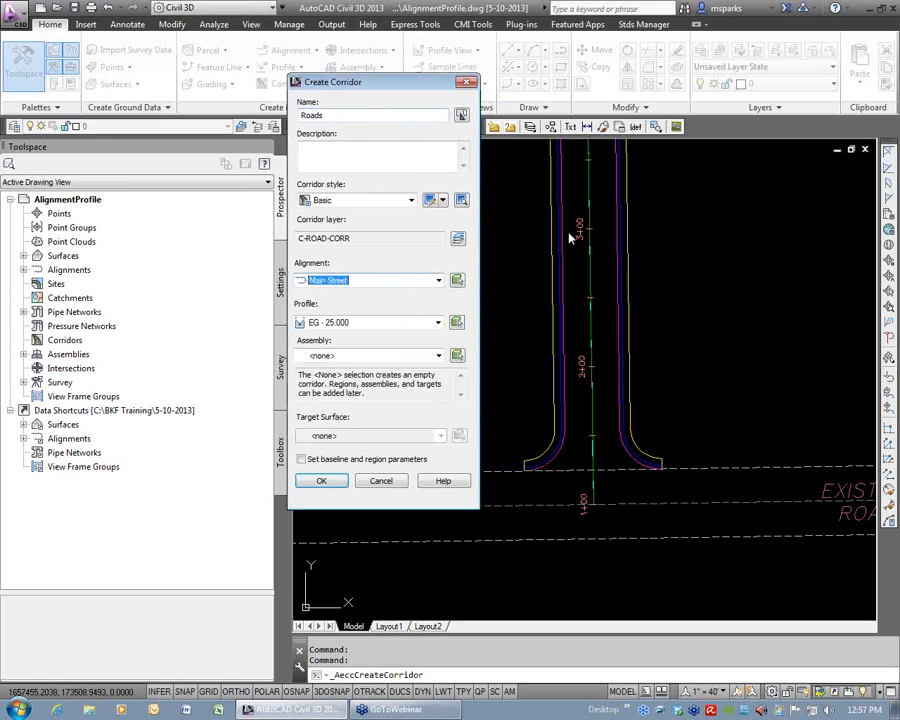
{"action": "left_click", "coordinate": [437, 323]}
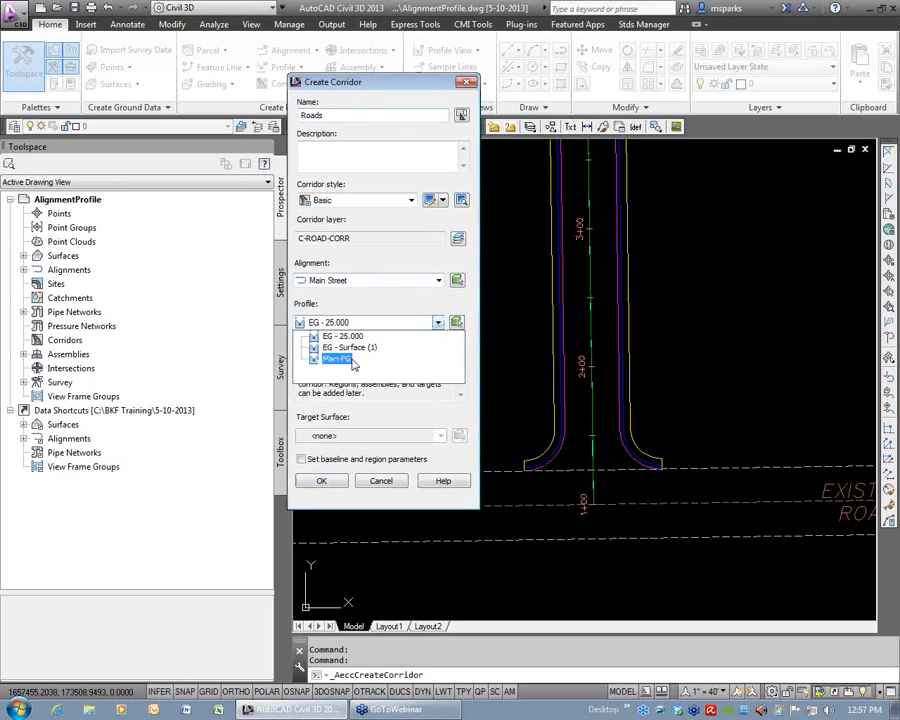
{"action": "left_click", "coordinate": [332, 335]}
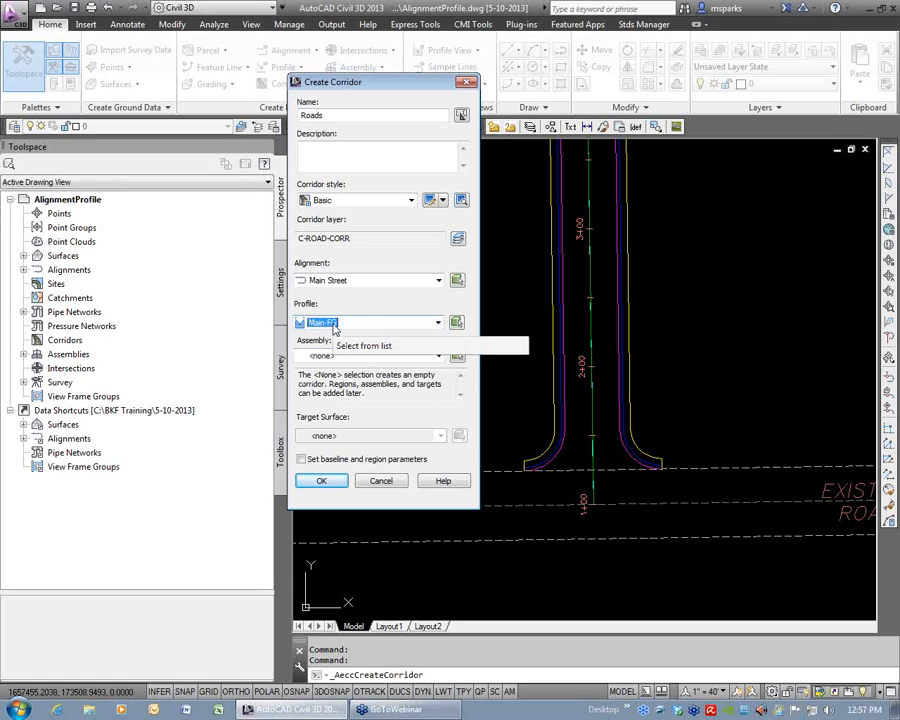
Assign the Sym Road assembly and EG target surface, turn off setting baseline and region parameters, and create the corridor.
{"action": "left_click", "coordinate": [393, 357]}
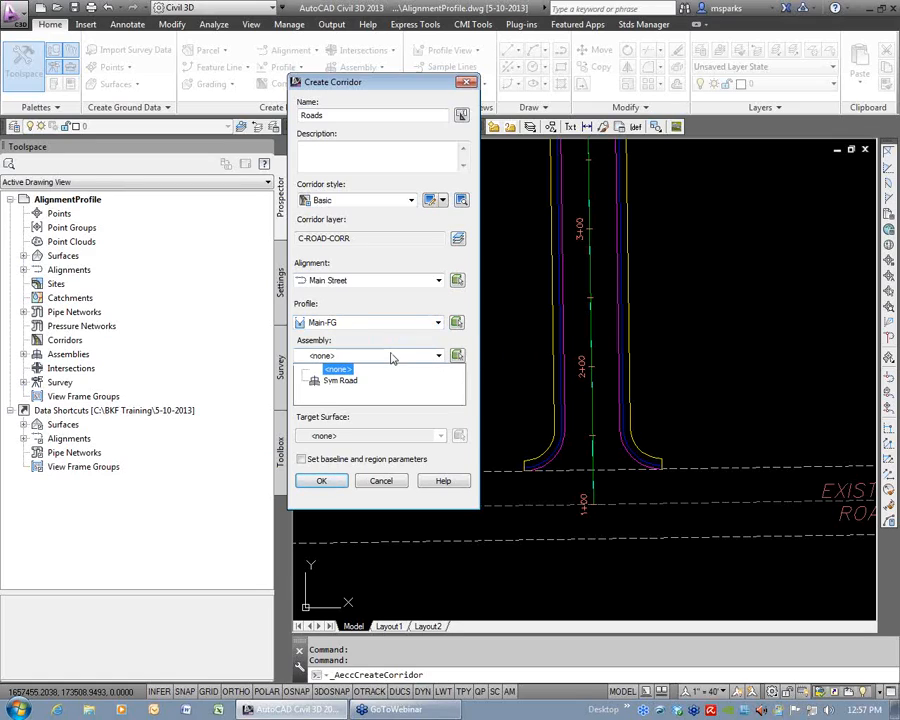
{"action": "left_click", "coordinate": [341, 380]}
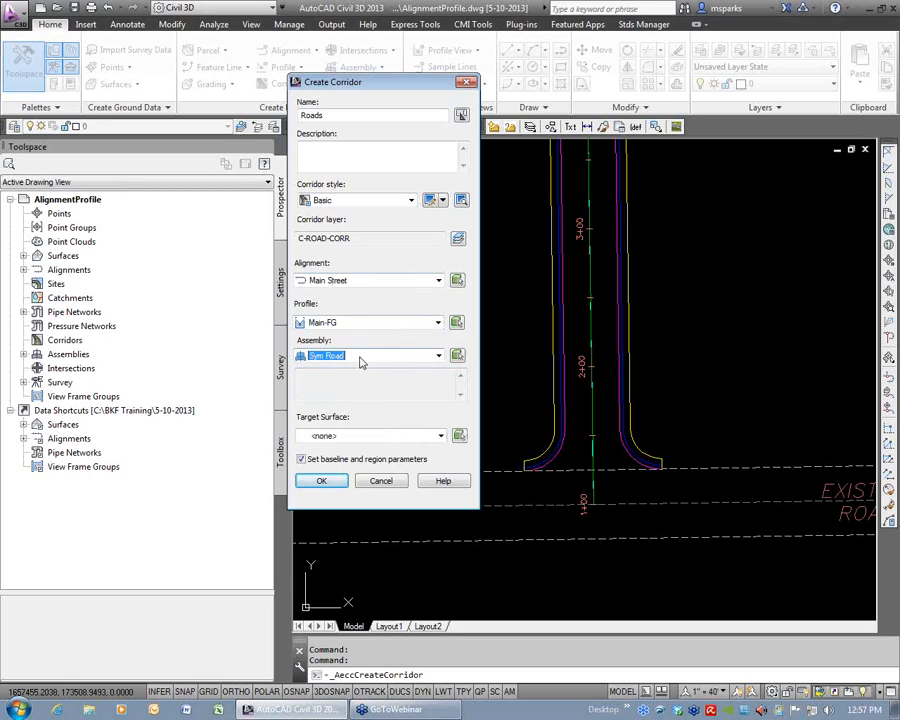
{"action": "left_click", "coordinate": [302, 460]}
{"action": "left_click", "coordinate": [438, 440]}
{"action": "left_click", "coordinate": [345, 447]}
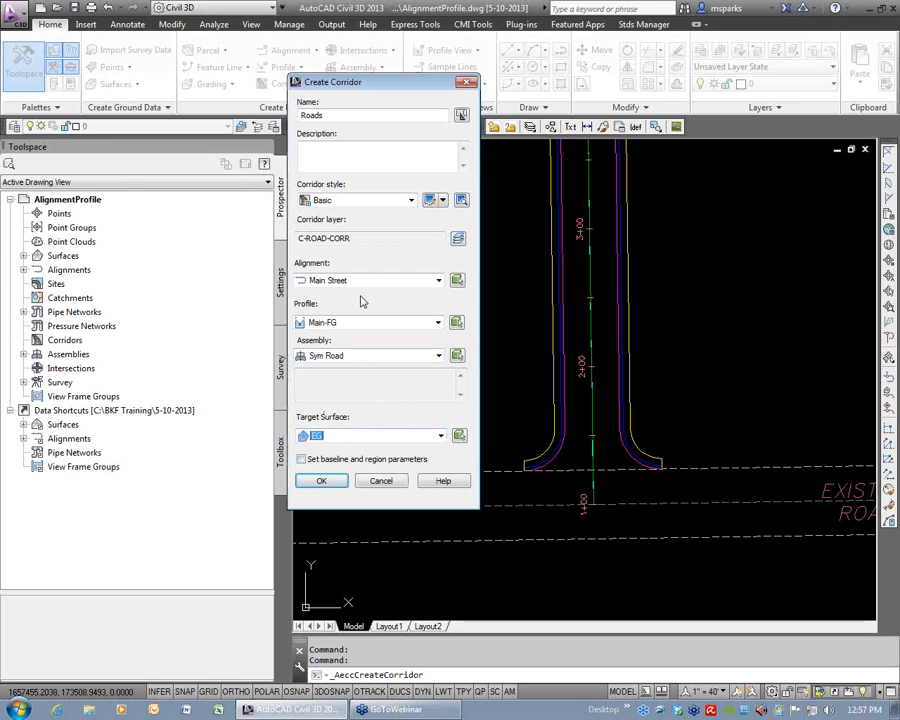
{"action": "left_click", "coordinate": [322, 482]}
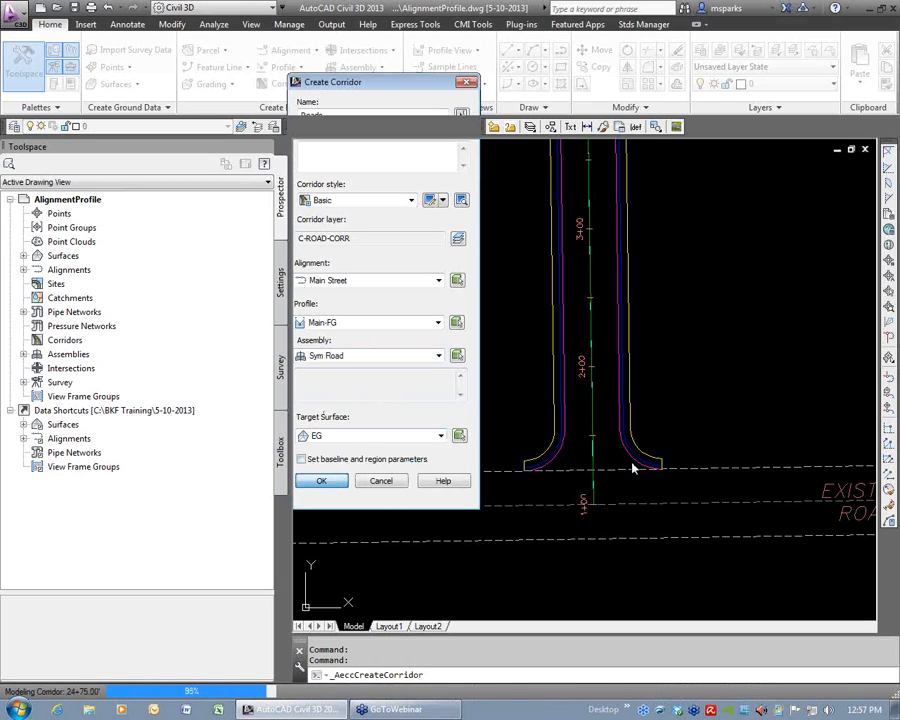
Review the Roads corridor along Main Street up to the side street and building site, and save the drawing.
{"action": "scroll", "coordinate": [620, 485], "scroll_direction": "down", "scroll_amount": 2}
{"action": "middle_click_drag", "start_coordinate": [614, 390], "coordinate": [615, 514]}
{"action": "middle_click_drag", "start_coordinate": [573, 365], "coordinate": [622, 477]}
{"action": "scroll", "coordinate": [577, 380], "scroll_direction": "up", "scroll_amount": 6}
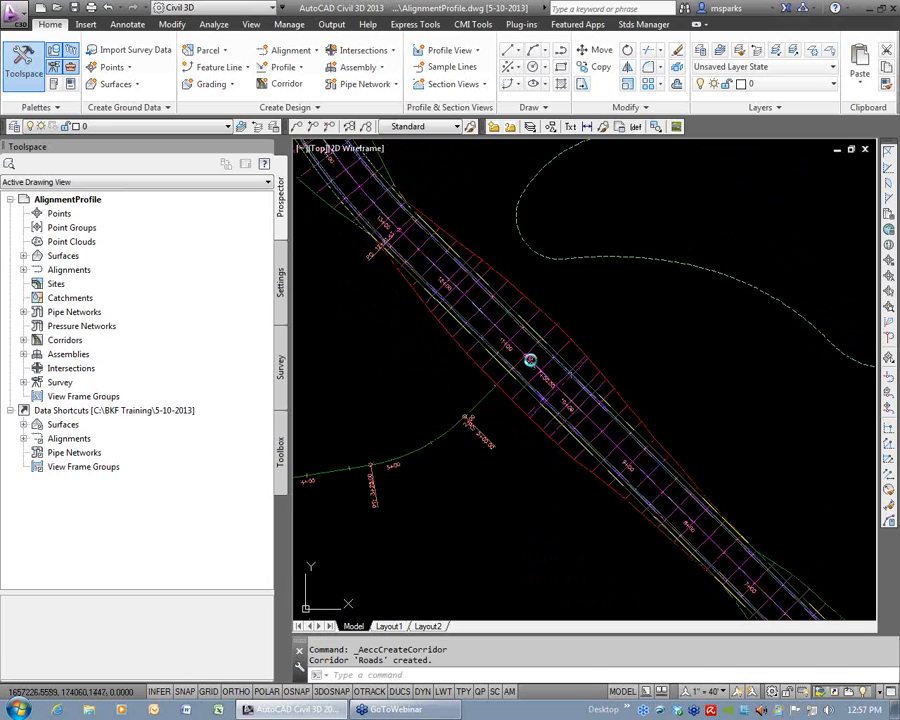
{"action": "scroll", "coordinate": [538, 402], "scroll_direction": "down", "scroll_amount": 4}
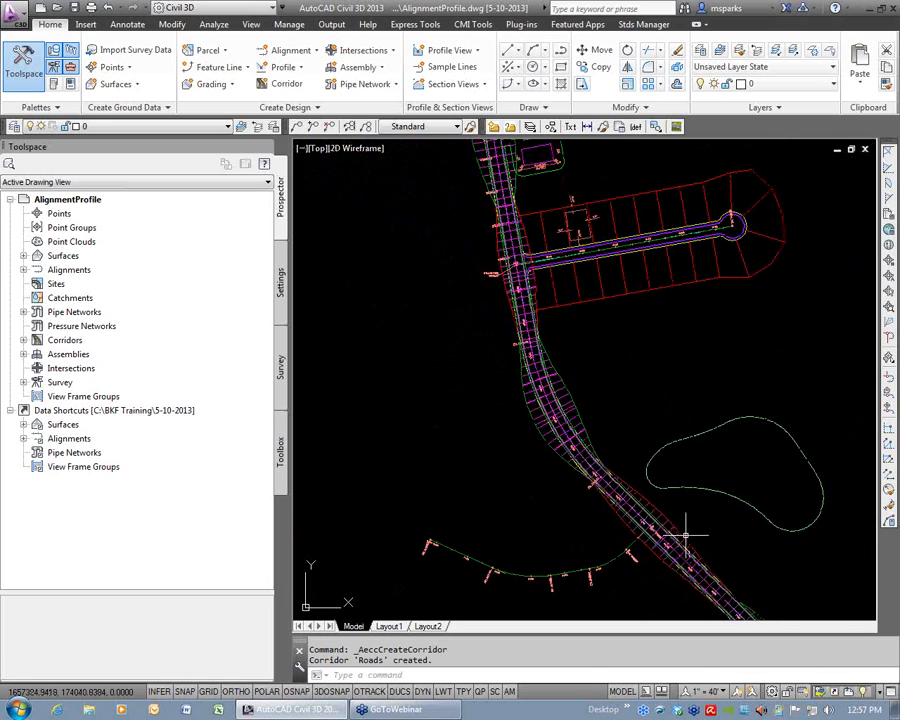
{"action": "scroll", "coordinate": [557, 391], "scroll_direction": "up", "scroll_amount": 3}
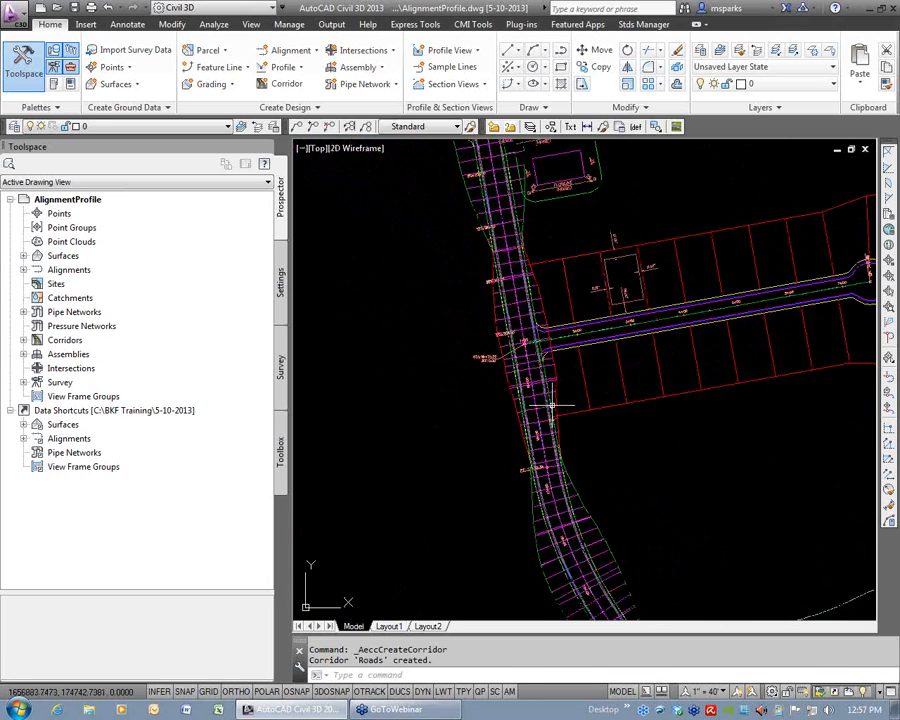
{"action": "middle_click_drag", "start_coordinate": [521, 280], "coordinate": [537, 432]}
{"action": "mouse_move", "coordinate": [520, 312]}
{"action": "middle_mouse_down"}
{"action": "mouse_move", "coordinate": [536, 446]}
{"action": "mouse_move", "coordinate": [518, 394]}
{"action": "mouse_move", "coordinate": [514, 262]}
{"action": "middle_mouse_up"}
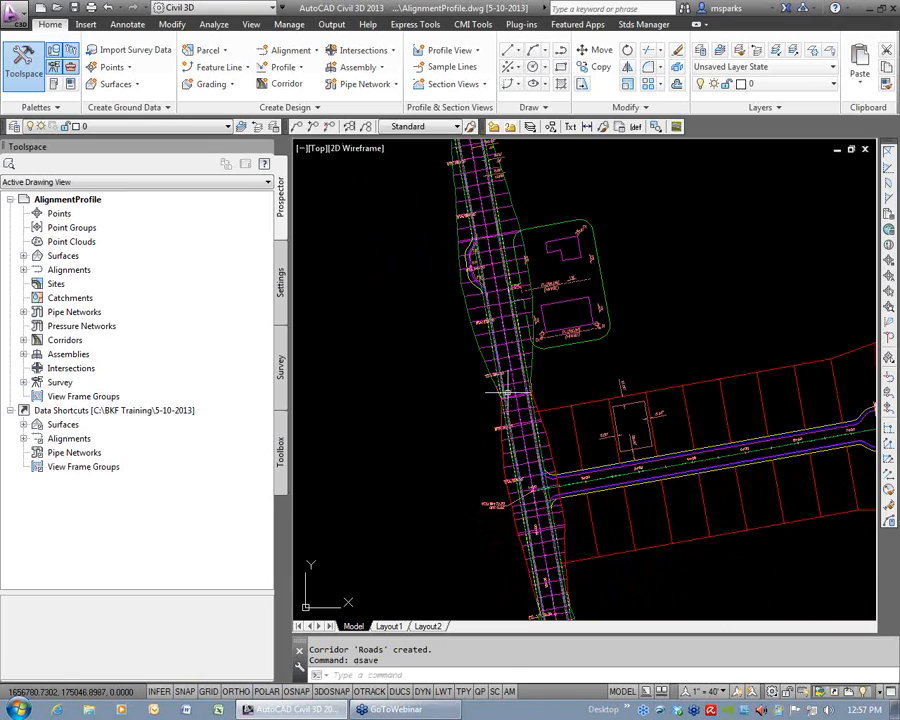
Show the Roads corridor in the Object Viewer with the 3dWireframe visual style.
{"action": "left_click", "coordinate": [513, 356]}
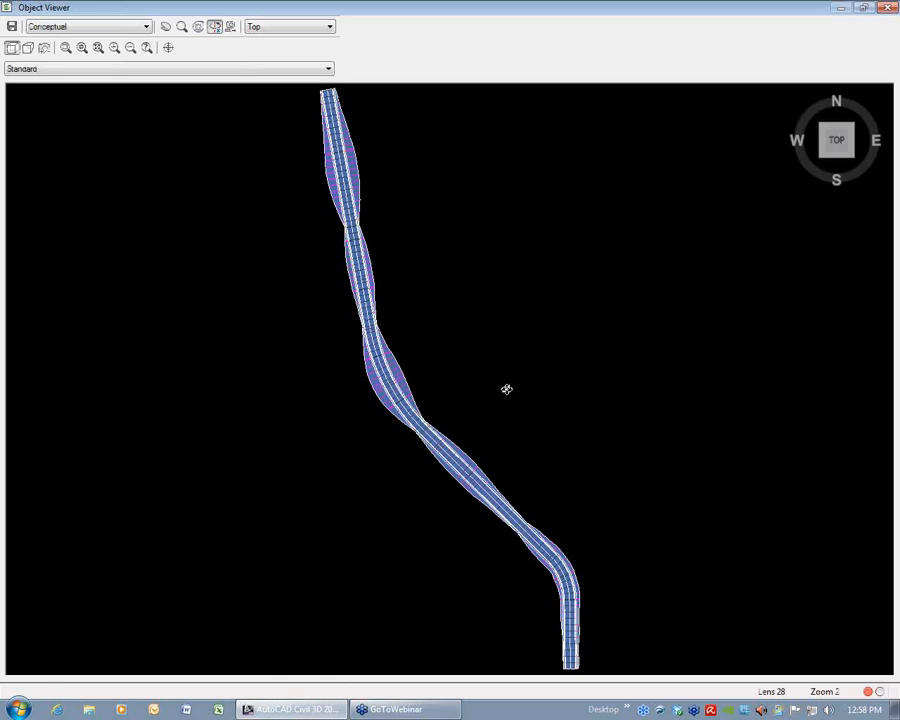
{"action": "left_click", "coordinate": [111, 30]}
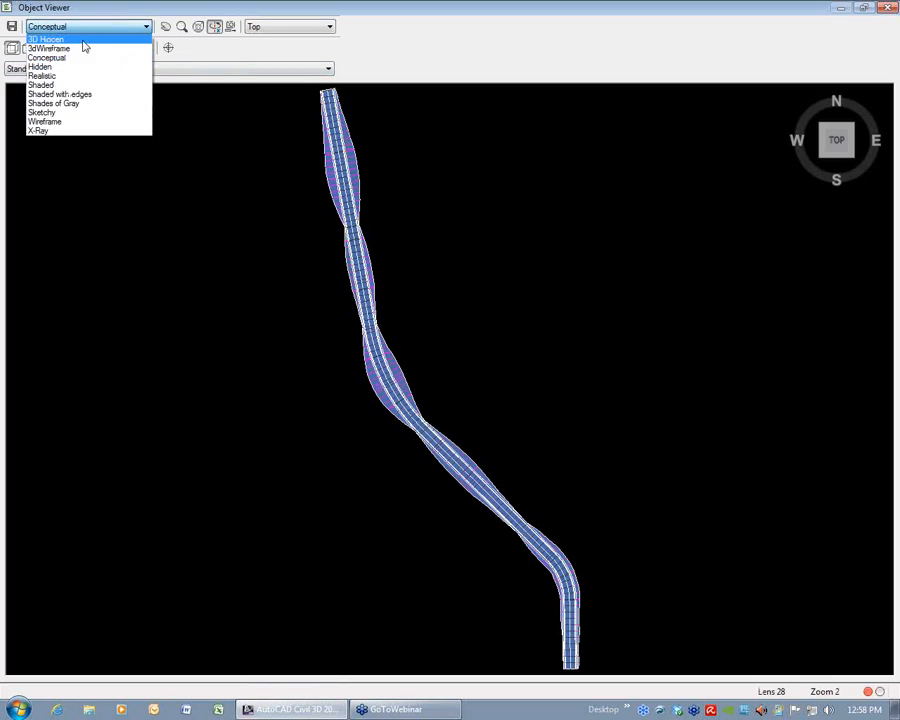
{"action": "left_click", "coordinate": [76, 50]}
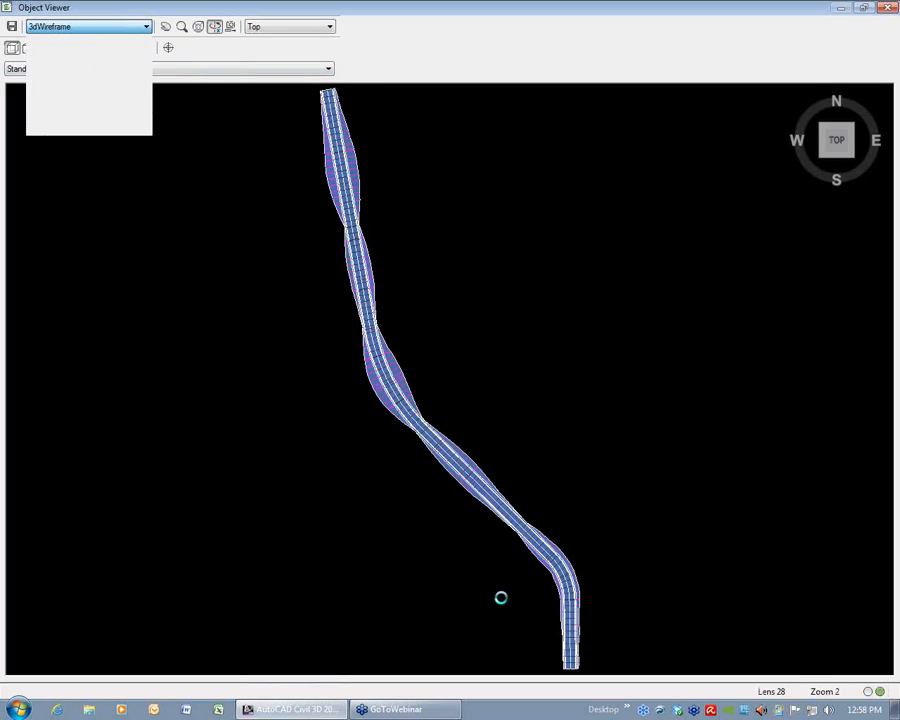
Inspect the corridor from a tilted 3D view and close up on its assembly sections, and close the Object Viewer.
{"action": "left_click_drag", "start_coordinate": [516, 614], "coordinate": [378, 411]}
{"action": "right_click", "coordinate": [382, 411]}
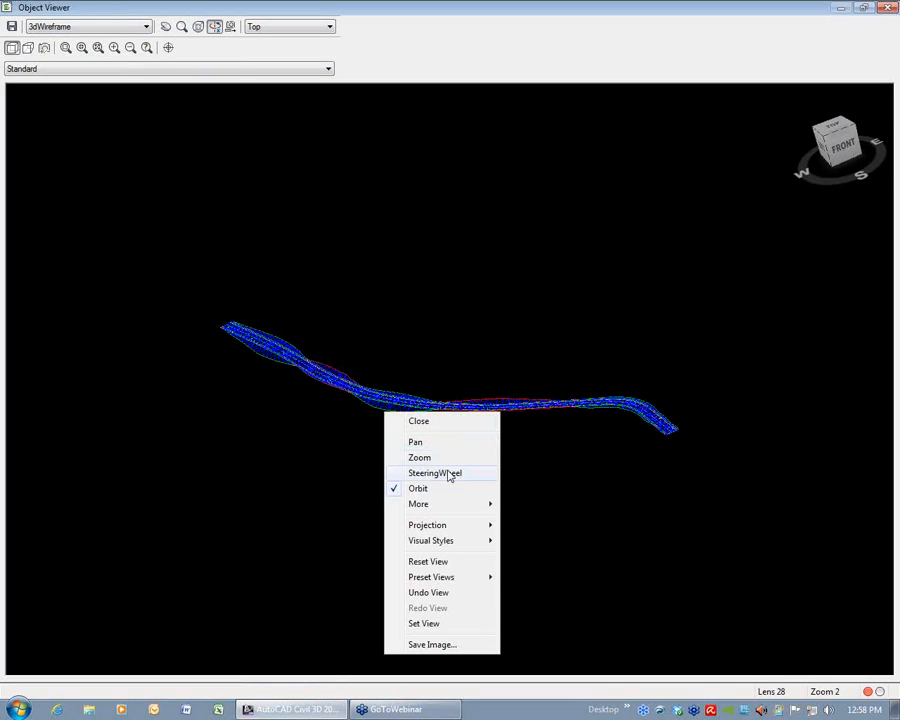
{"action": "mouse_move", "coordinate": [448, 504]}
{"action": "left_click", "coordinate": [550, 519]}
{"action": "left_click", "coordinate": [377, 389]}
{"action": "left_click", "coordinate": [411, 415]}
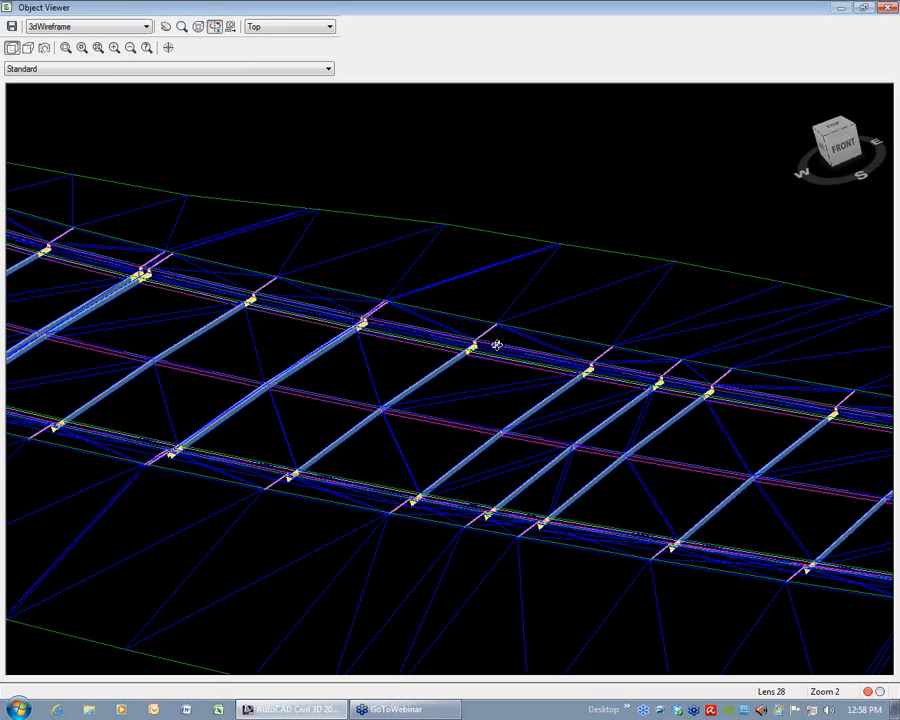
{"action": "left_click", "coordinate": [890, 9]}
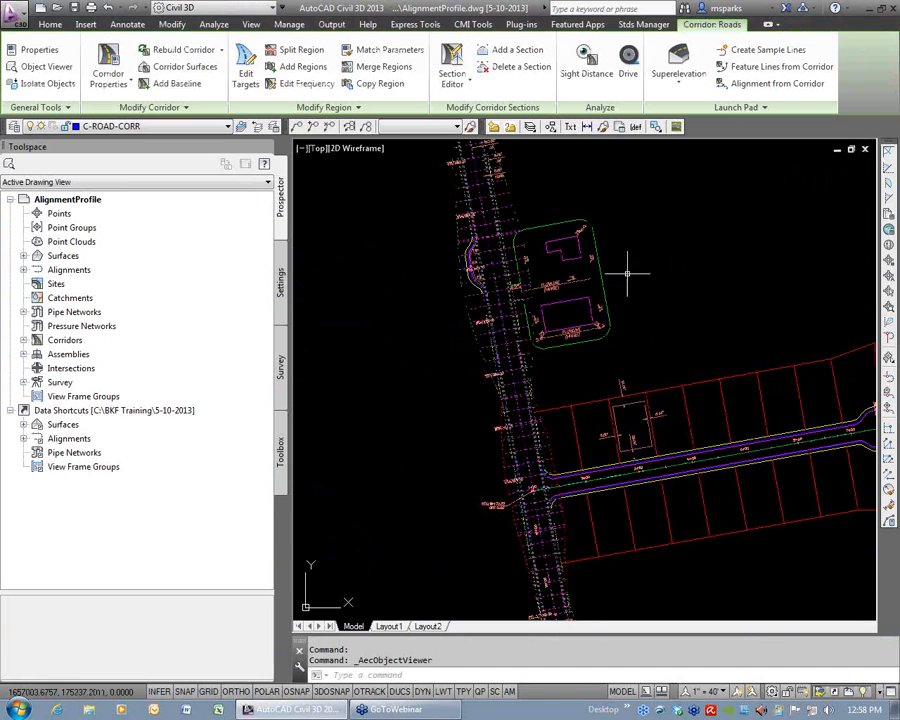
Stretch the start of the Roads corridor from the existing road's centerline to its near edge line, using a perpendicular snap.
{"action": "scroll", "coordinate": [590, 312], "scroll_direction": "down", "scroll_amount": 5}
{"action": "scroll", "coordinate": [637, 475], "scroll_direction": "up", "scroll_amount": 8}
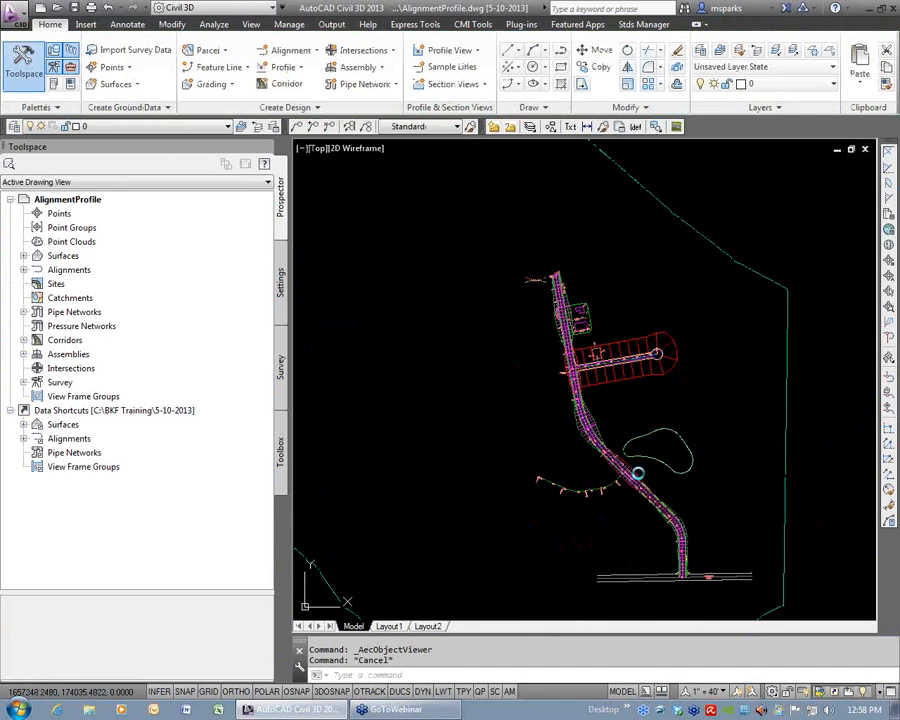
{"action": "scroll", "coordinate": [600, 455], "scroll_direction": "up", "scroll_amount": 5}
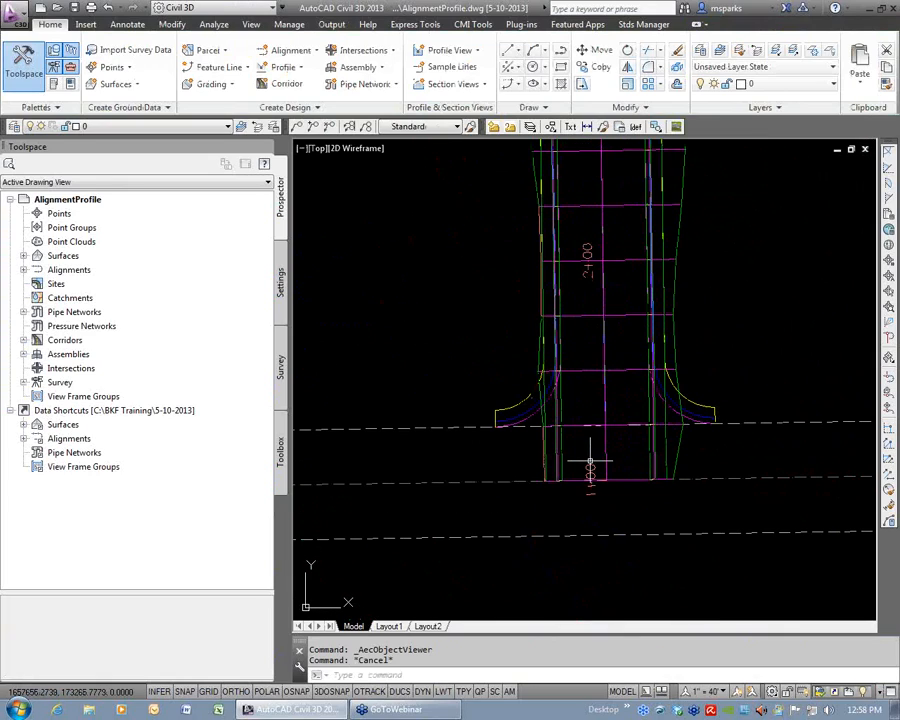
{"action": "left_click", "coordinate": [558, 470]}
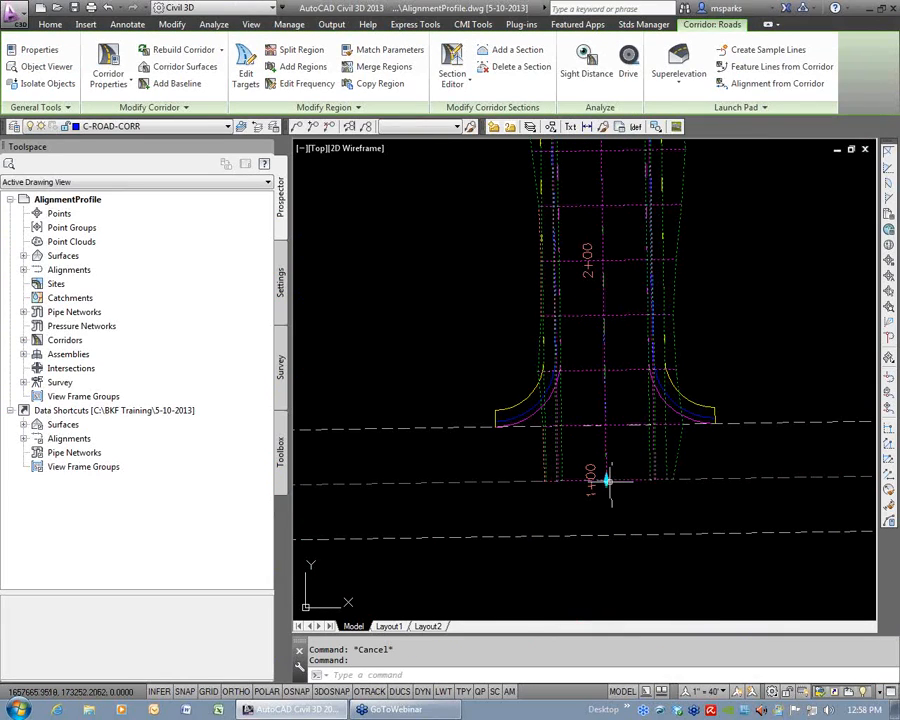
{"action": "left_click", "coordinate": [600, 477]}
{"action": "type", "text": "p"}
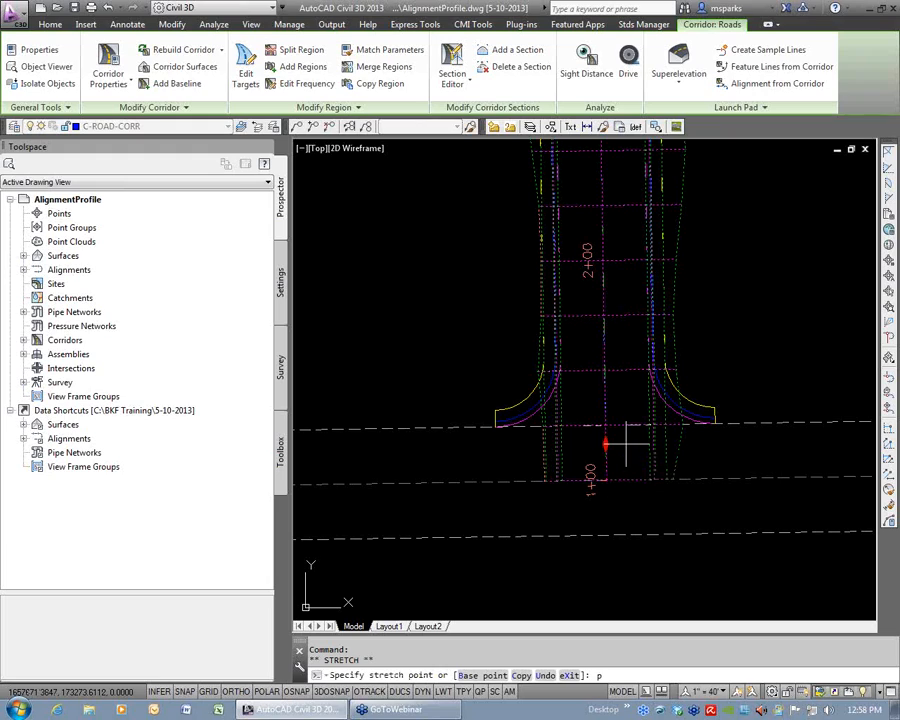
{"action": "left_click", "coordinate": [604, 425]}
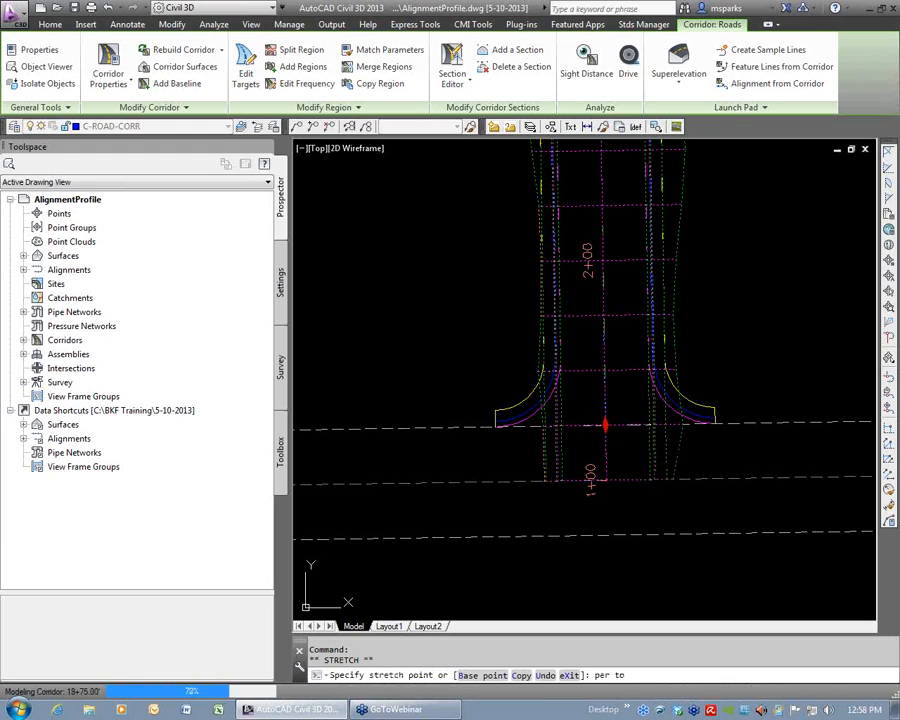
{"action": "key", "text": "Escape"}
Split the Sym Road region of the Roads corridor on Main Street near the side street centerline.
{"action": "scroll", "coordinate": [600, 256], "scroll_direction": "down", "scroll_amount": 5}
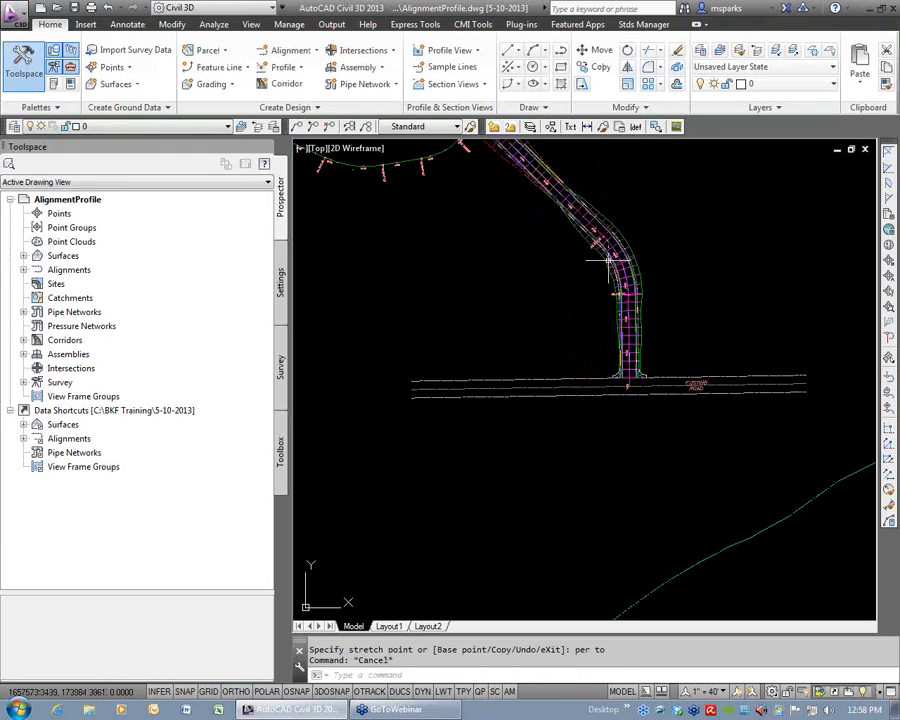
{"action": "scroll", "coordinate": [548, 246], "scroll_direction": "up", "scroll_amount": 4}
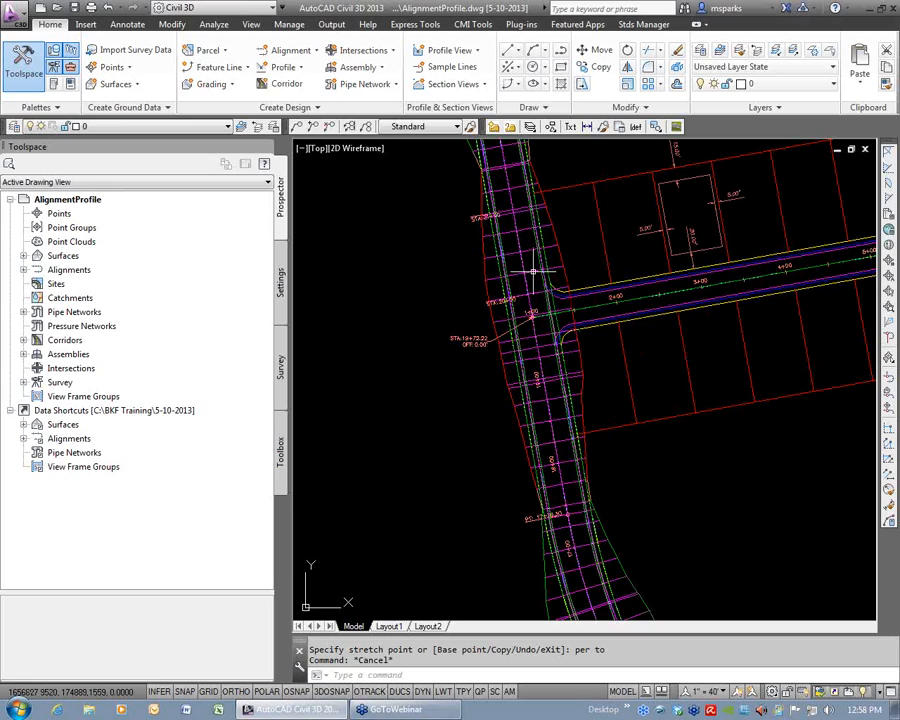
{"action": "left_click", "coordinate": [533, 271]}
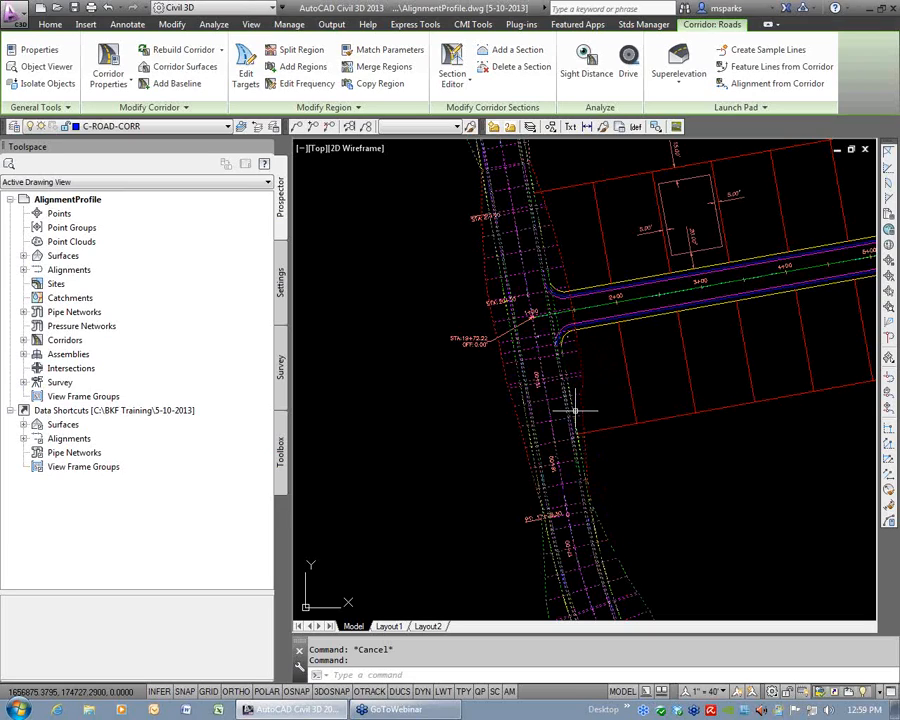
{"action": "scroll", "coordinate": [575, 410], "scroll_direction": "down", "scroll_amount": 1}
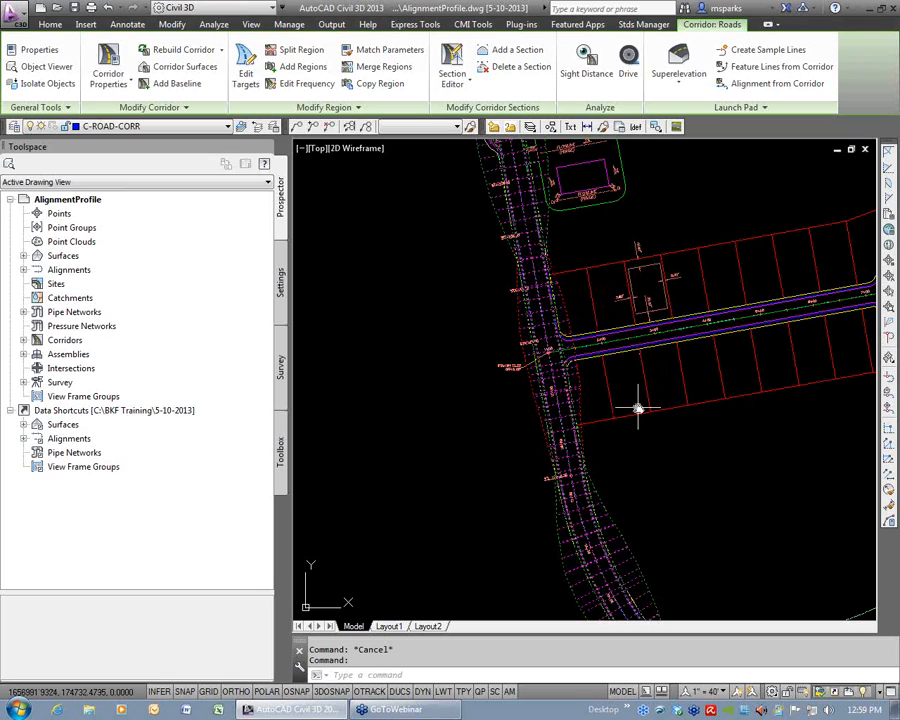
{"action": "middle_click_drag", "start_coordinate": [620, 366], "coordinate": [580, 336]}
{"action": "scroll", "coordinate": [565, 325], "scroll_direction": "up", "scroll_amount": 2}
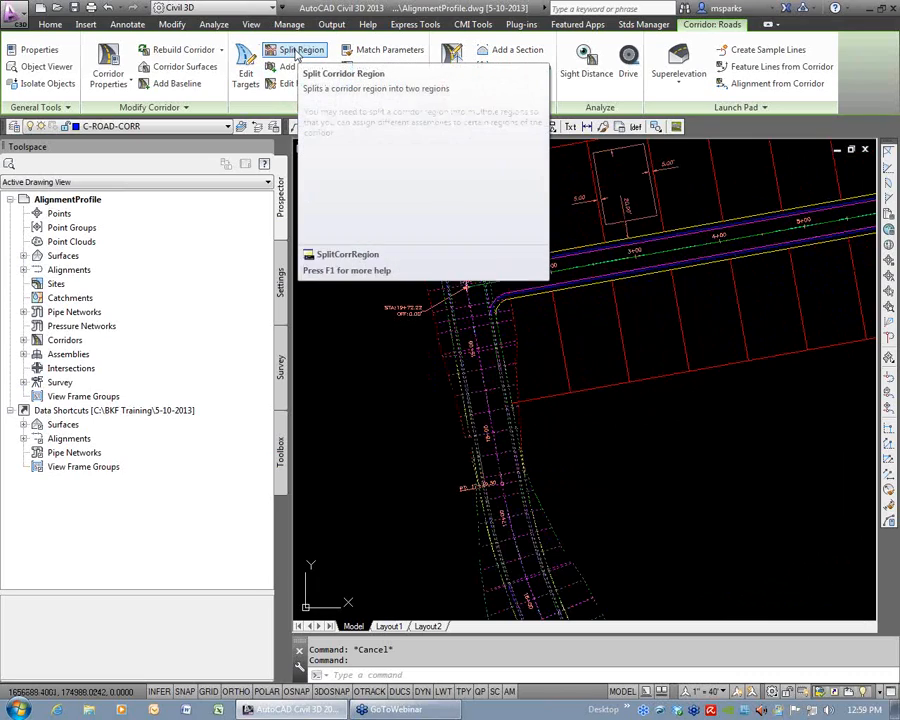
{"action": "left_click", "coordinate": [297, 50]}
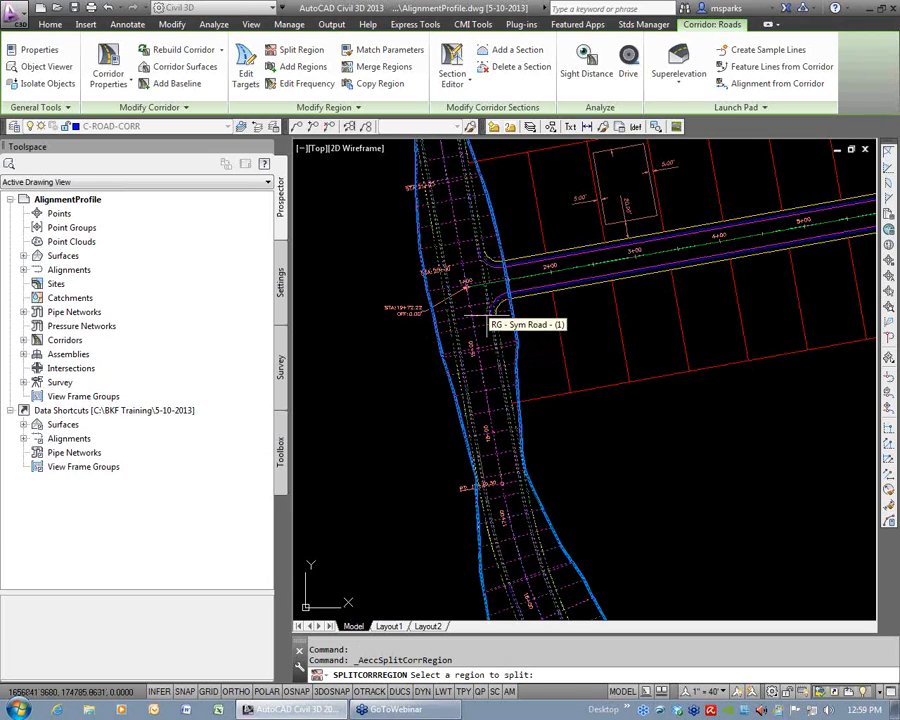
{"action": "left_click", "coordinate": [434, 298]}
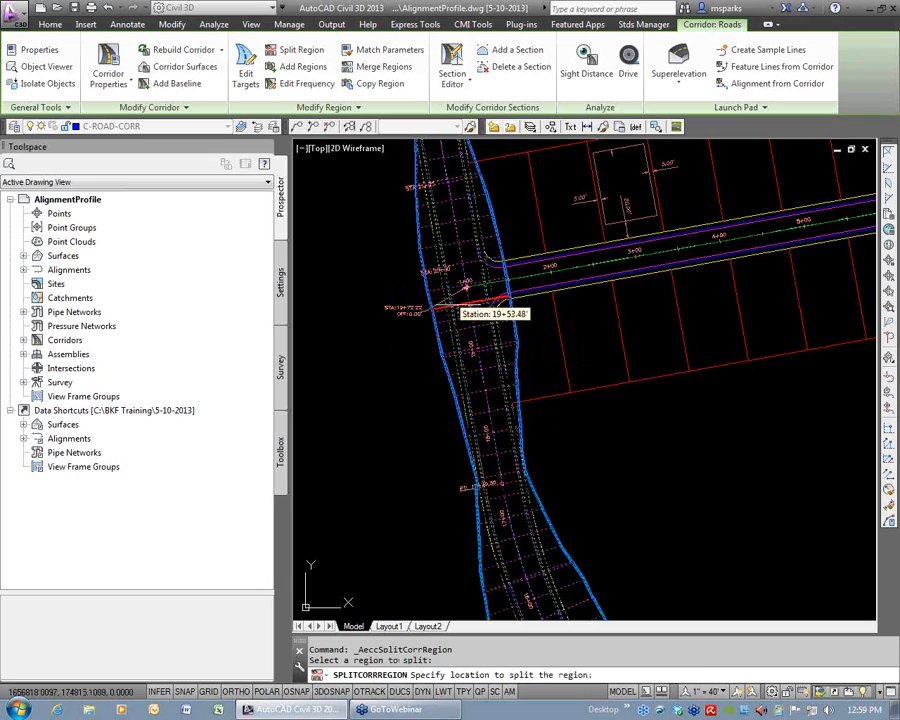
{"action": "left_click", "coordinate": [462, 293]}
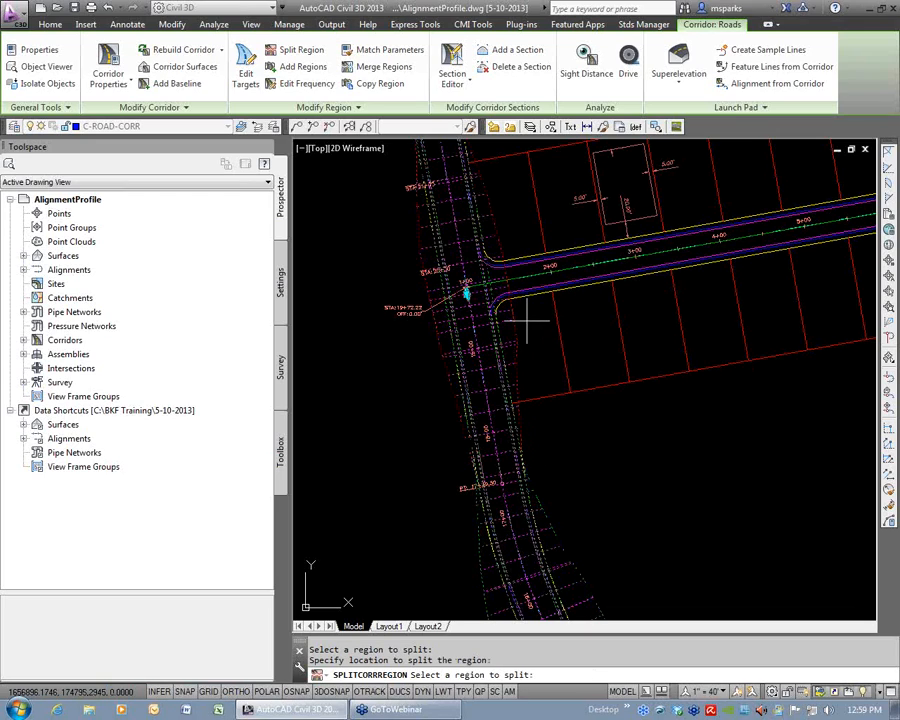
{"action": "key", "text": "Escape"}
{"action": "key", "text": "Escape"}
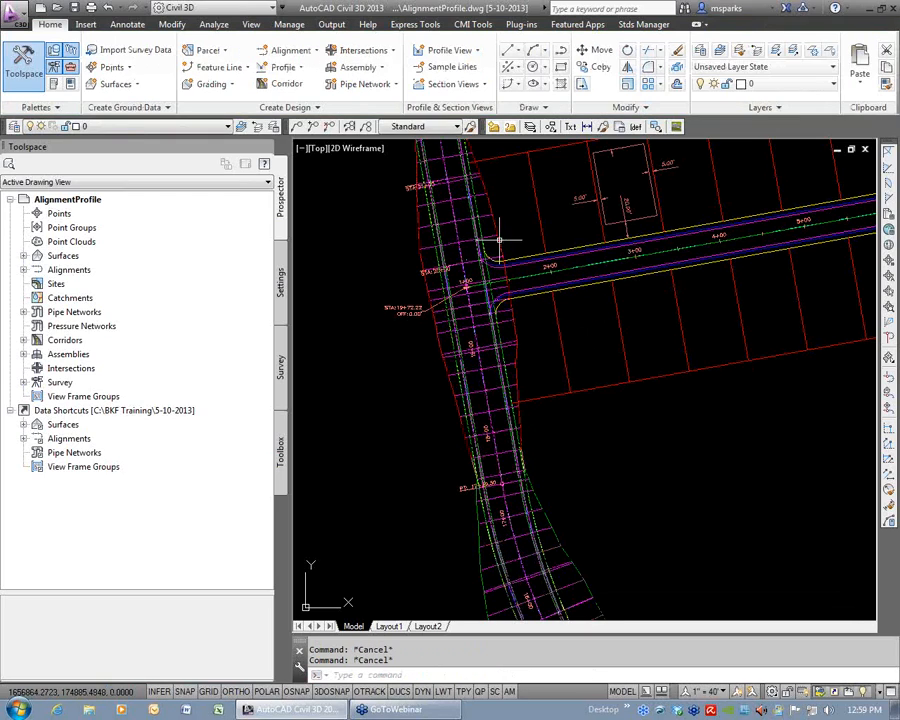
{"action": "key", "text": "Escape"}
Stretch the end of the first corridor region back to the start of the side street's curb return, about station 19+20.
{"action": "scroll", "coordinate": [463, 285], "scroll_direction": "up", "scroll_amount": 2}
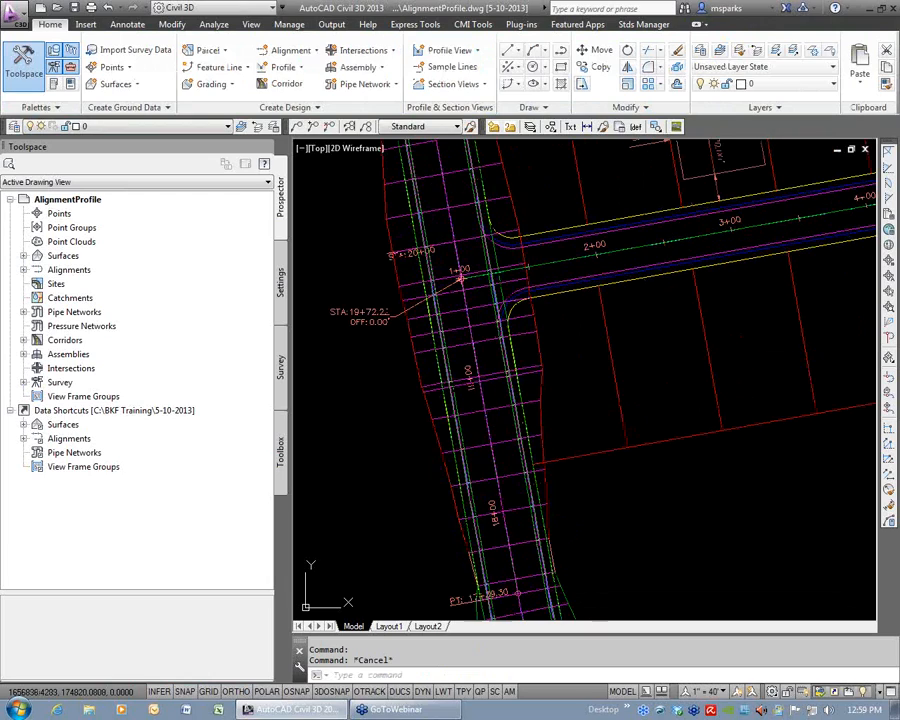
{"action": "left_click", "coordinate": [461, 288]}
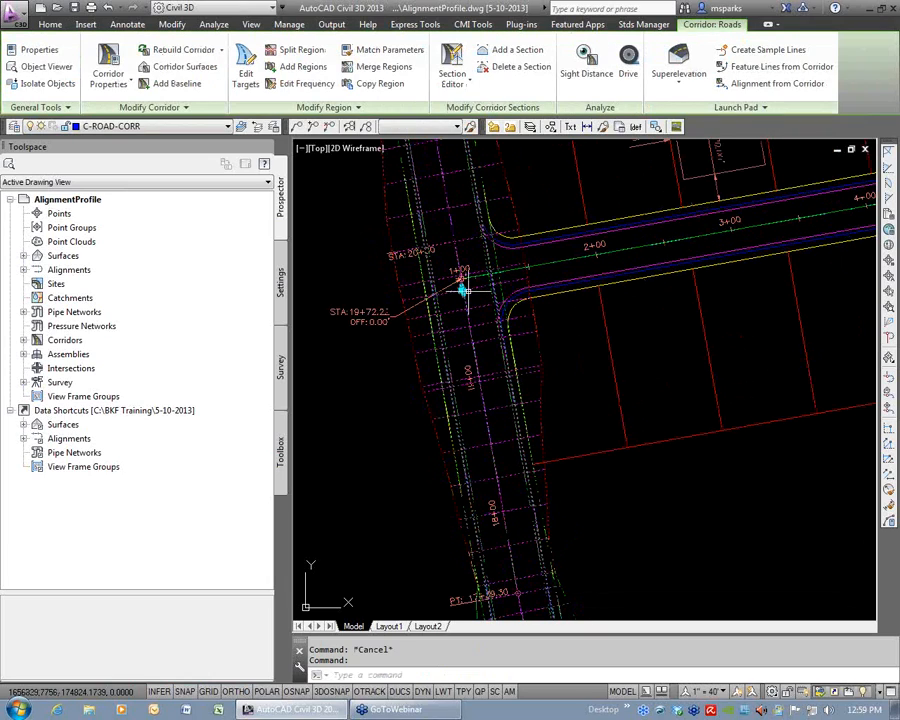
{"action": "scroll", "coordinate": [440, 285], "scroll_direction": "up", "scroll_amount": 5}
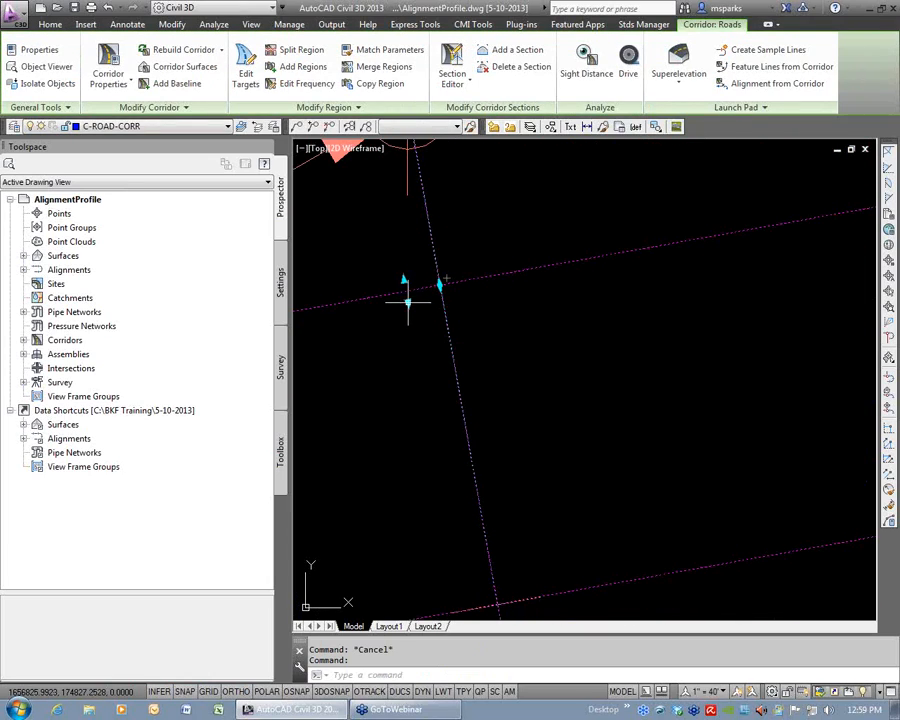
{"action": "left_click", "coordinate": [407, 302]}
{"action": "scroll", "coordinate": [425, 325], "scroll_direction": "down", "scroll_amount": 3}
{"action": "scroll", "coordinate": [488, 492], "scroll_direction": "down", "scroll_amount": 2}
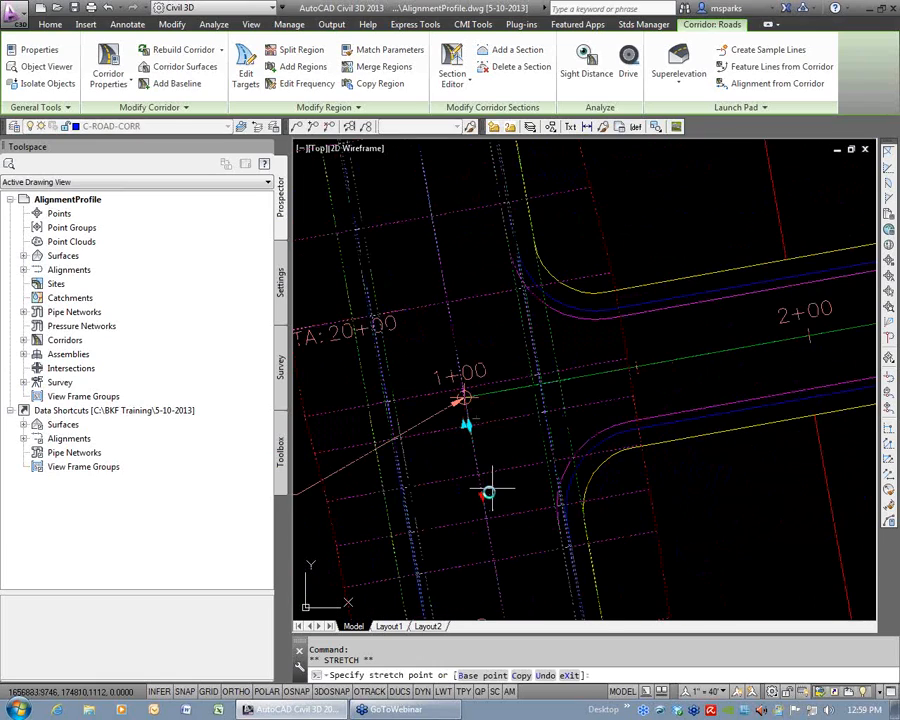
{"action": "scroll", "coordinate": [490, 490], "scroll_direction": "down", "scroll_amount": 2}
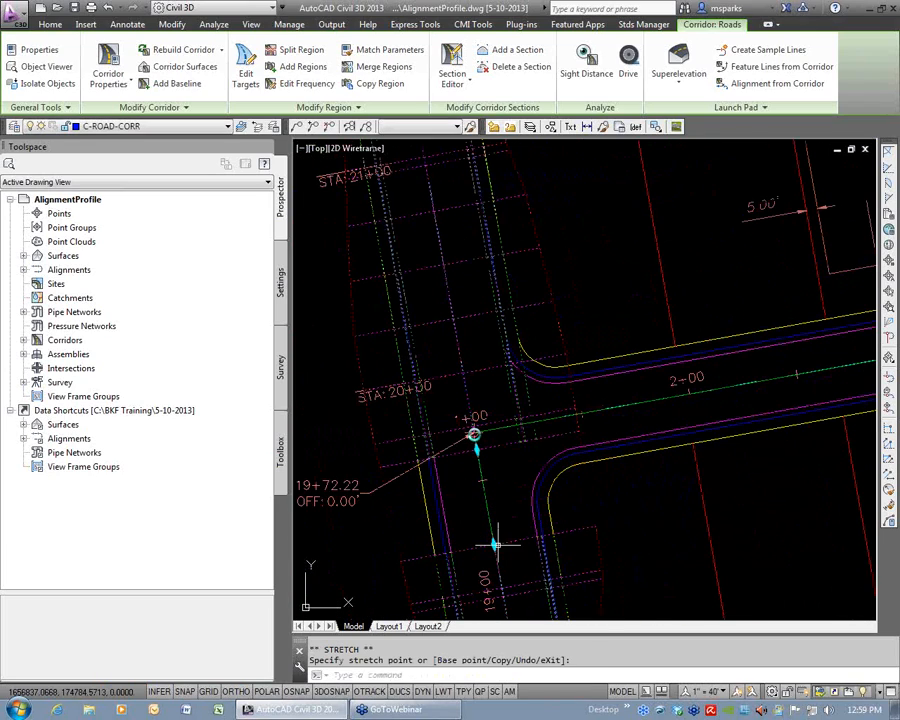
Stretch the start of the second corridor region past the side street's far curb return, to about station 20+33.
{"action": "left_click", "coordinate": [473, 436]}
{"action": "left_click", "coordinate": [450, 303]}
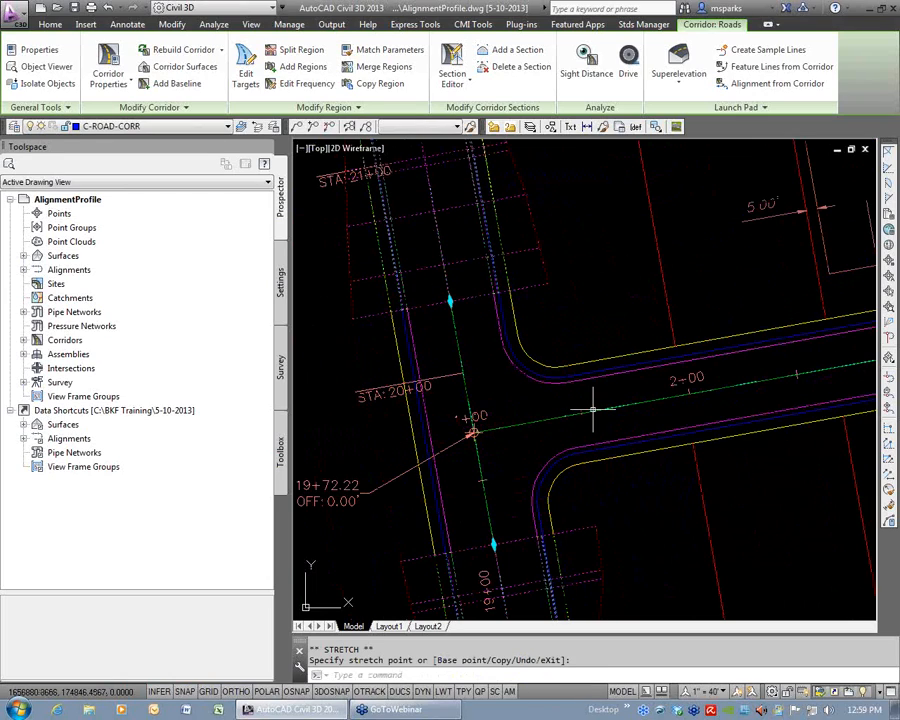
{"action": "key", "text": "Escape"}
{"action": "key", "text": "Escape"}
{"action": "scroll", "coordinate": [585, 400], "scroll_direction": "down", "scroll_amount": 3}
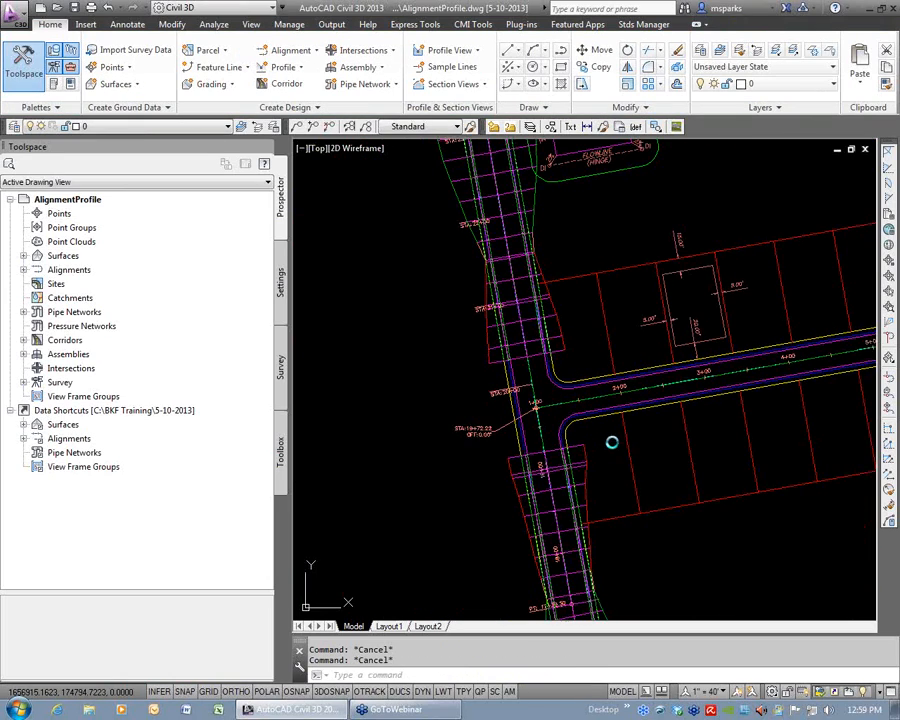
Open the Roads corridor properties at the baseline and region parameters.
{"action": "middle_click_drag", "start_coordinate": [612, 442], "coordinate": [559, 386]}
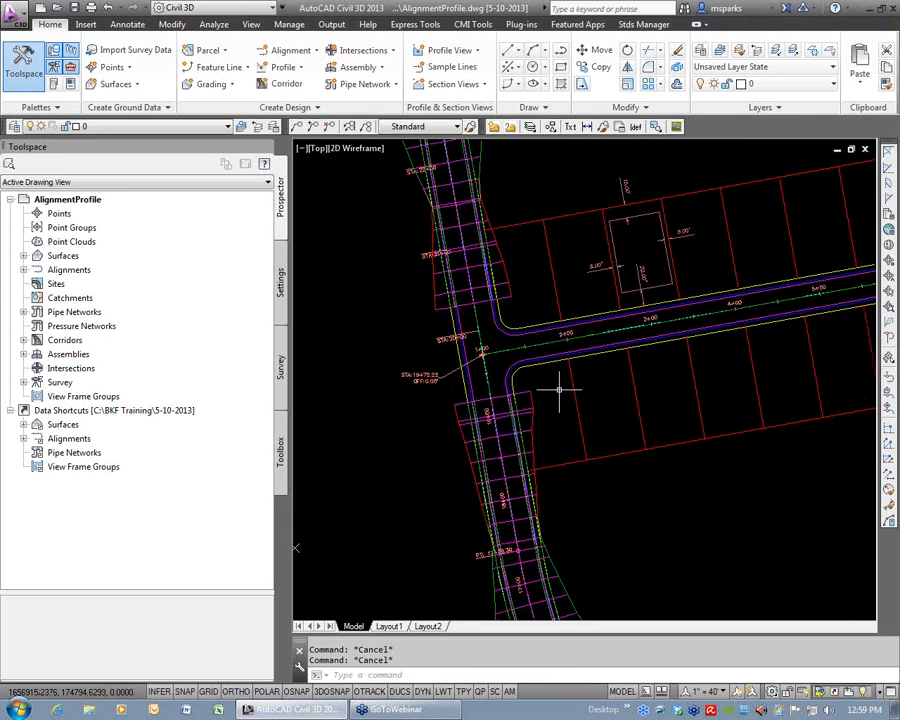
{"action": "left_click", "coordinate": [482, 288]}
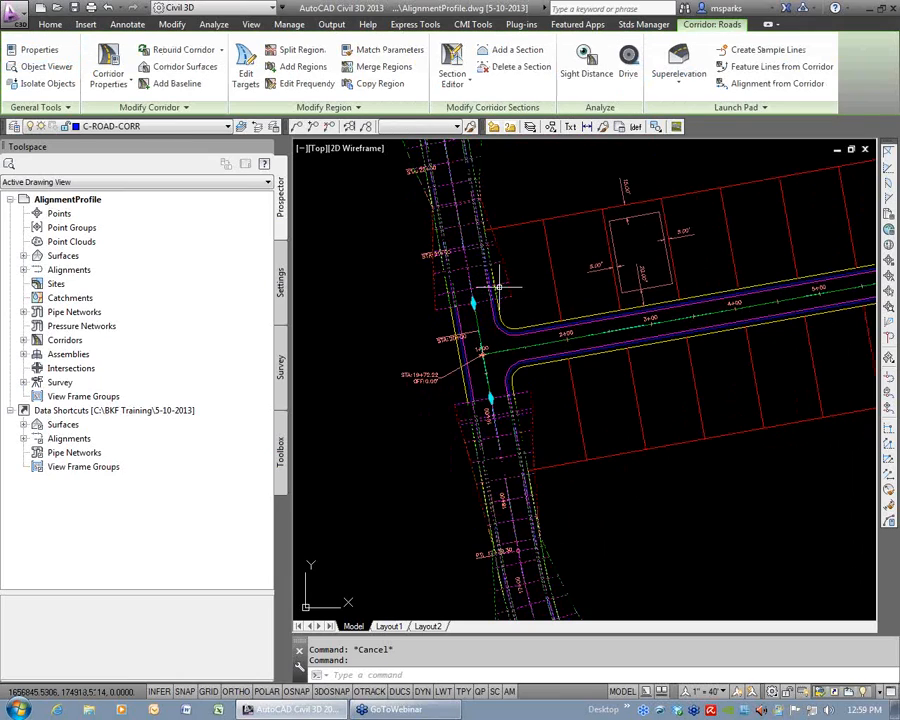
{"action": "left_click", "coordinate": [108, 62]}
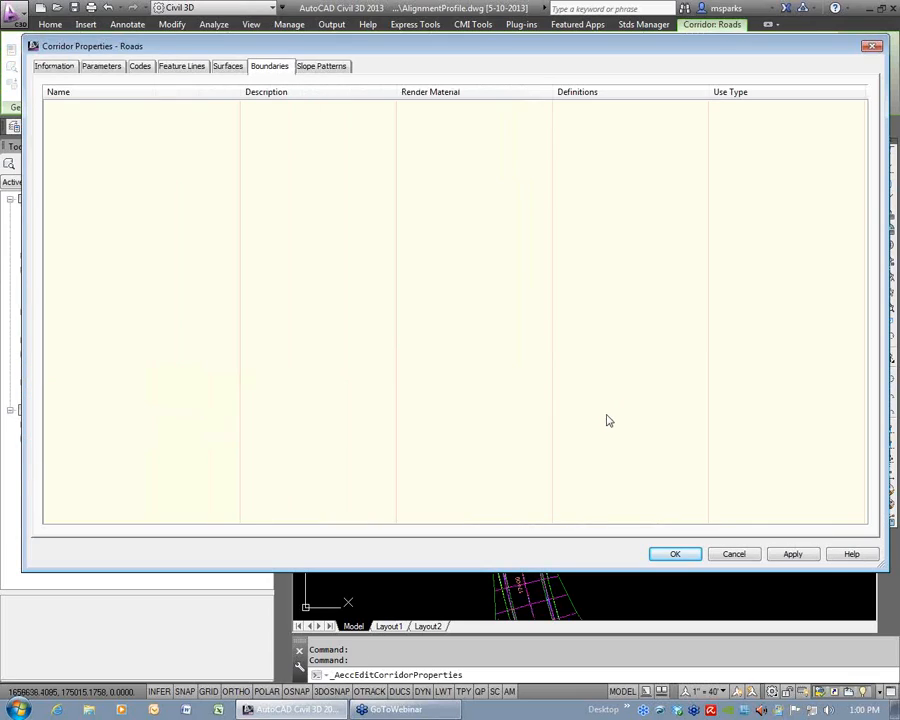
{"action": "left_click", "coordinate": [101, 66]}
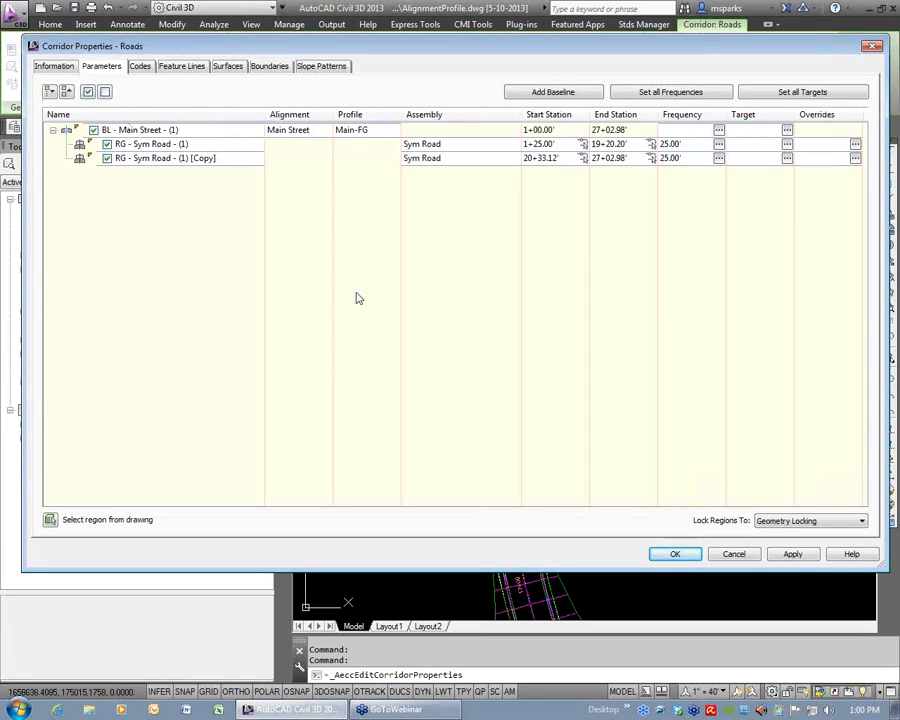
Highlight the Main Street baseline and each Sym Road region in turn to identify them in the drawing.
{"action": "left_click", "coordinate": [194, 130]}
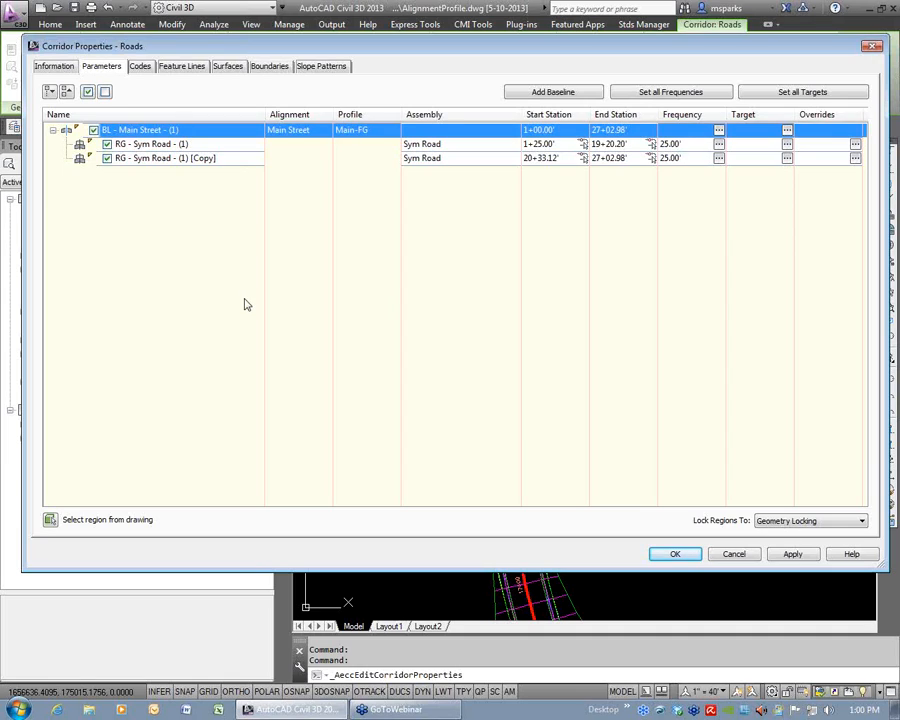
{"action": "left_click", "coordinate": [188, 144]}
{"action": "left_click", "coordinate": [192, 159]}
{"action": "left_click", "coordinate": [192, 145]}
{"action": "left_click", "coordinate": [194, 157]}
{"action": "left_click", "coordinate": [195, 143]}
{"action": "mouse_move", "coordinate": [536, 55]}
{"action": "left_mouse_down"}
{"action": "mouse_move", "coordinate": [899, 395]}
{"action": "mouse_move", "coordinate": [899, 188]}
{"action": "left_mouse_up"}
{"action": "left_click", "coordinate": [700, 291]}
{"action": "left_click", "coordinate": [695, 277]}
{"action": "left_click", "coordinate": [693, 264]}
{"action": "left_click", "coordinate": [688, 277]}
{"action": "left_click", "coordinate": [693, 291]}
{"action": "left_click", "coordinate": [691, 277]}
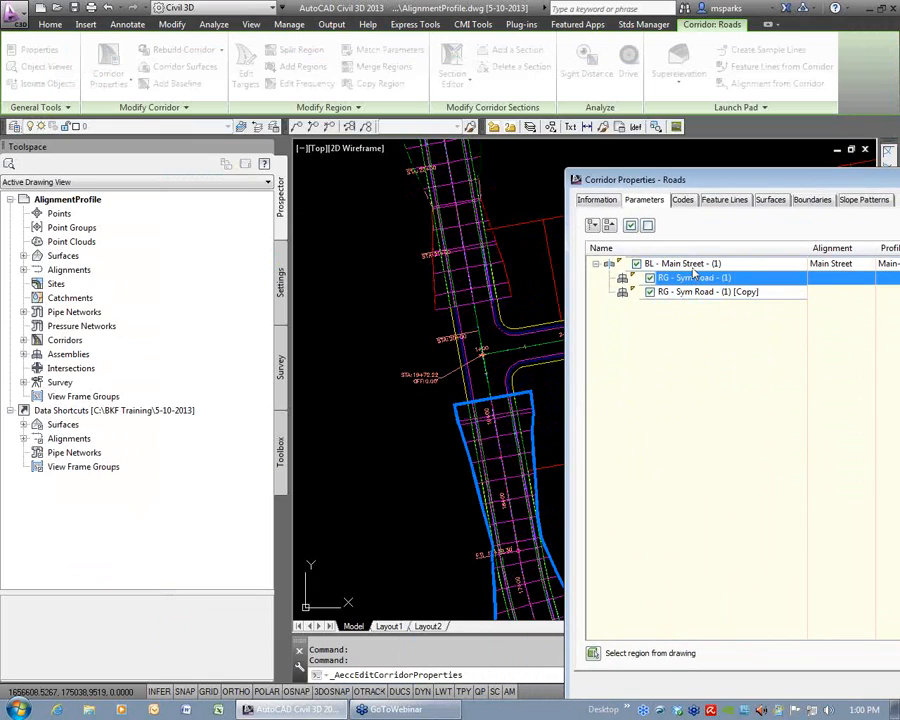
{"action": "left_click", "coordinate": [697, 263]}
Rename the first region Before Int and the second region After Int, and check the assembly assigned to Before Int.
{"action": "left_click_drag", "start_coordinate": [707, 182], "coordinate": [200, 55]}
{"action": "left_click", "coordinate": [216, 147]}
{"action": "left_click", "coordinate": [216, 147]}
{"action": "type", "text": "B"}
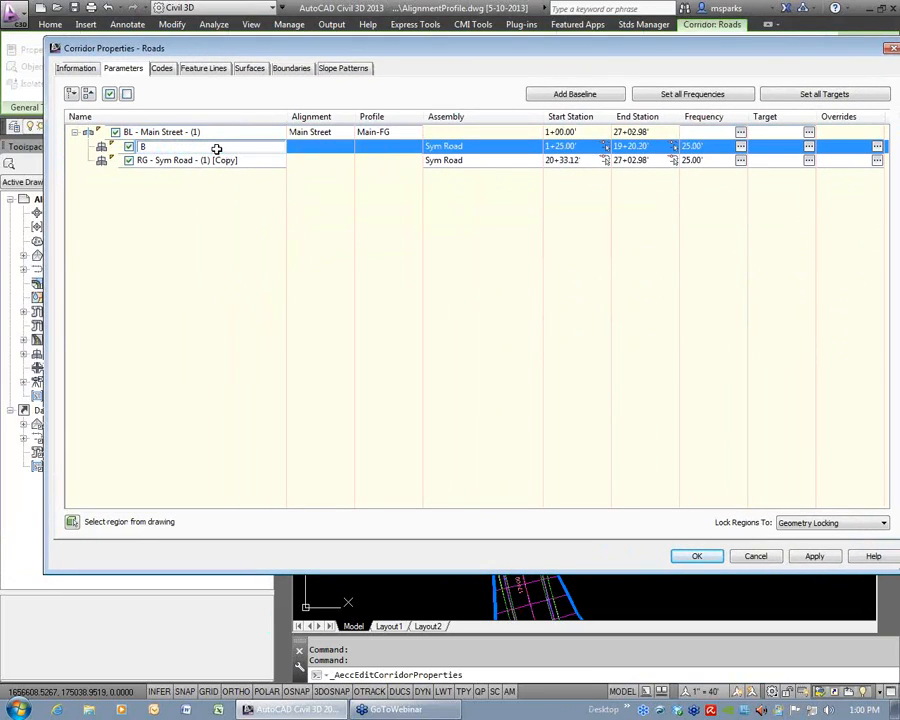
{"action": "type", "text": "efore Int"}
{"action": "left_click", "coordinate": [254, 162]}
{"action": "left_click", "coordinate": [254, 162]}
{"action": "type", "text": "After"}
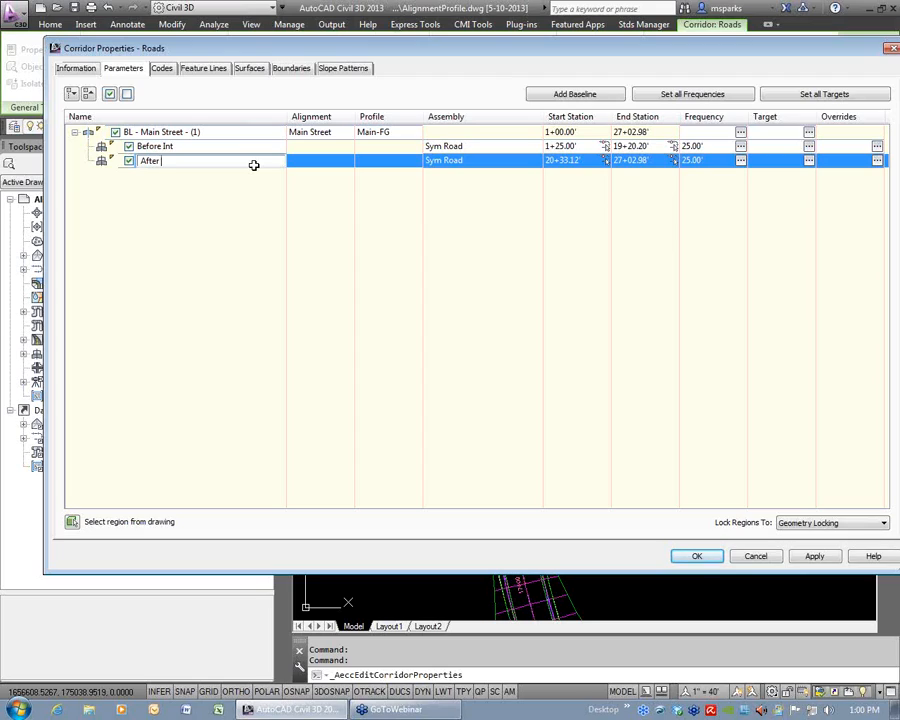
{"action": "type", "text": " Int"}
{"action": "key", "text": "Return"}
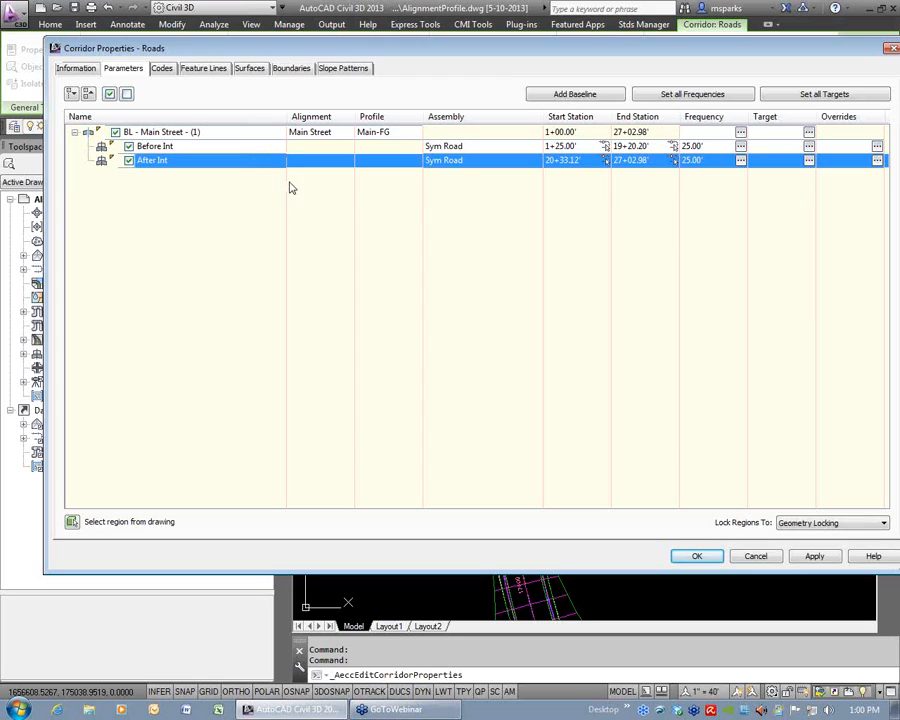
{"action": "left_click", "coordinate": [448, 147]}
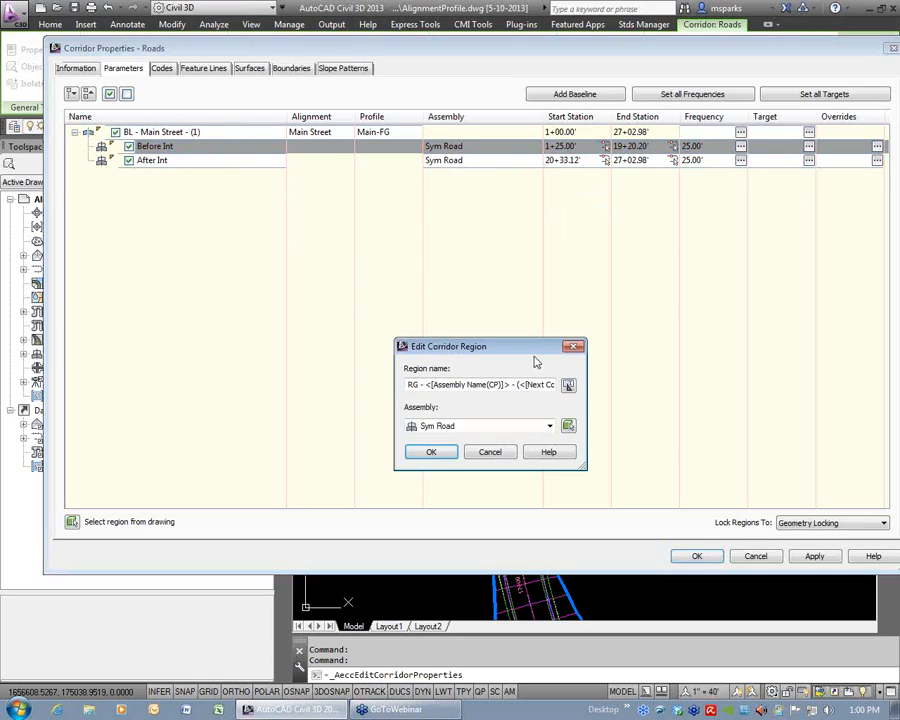
{"action": "left_click", "coordinate": [500, 452]}
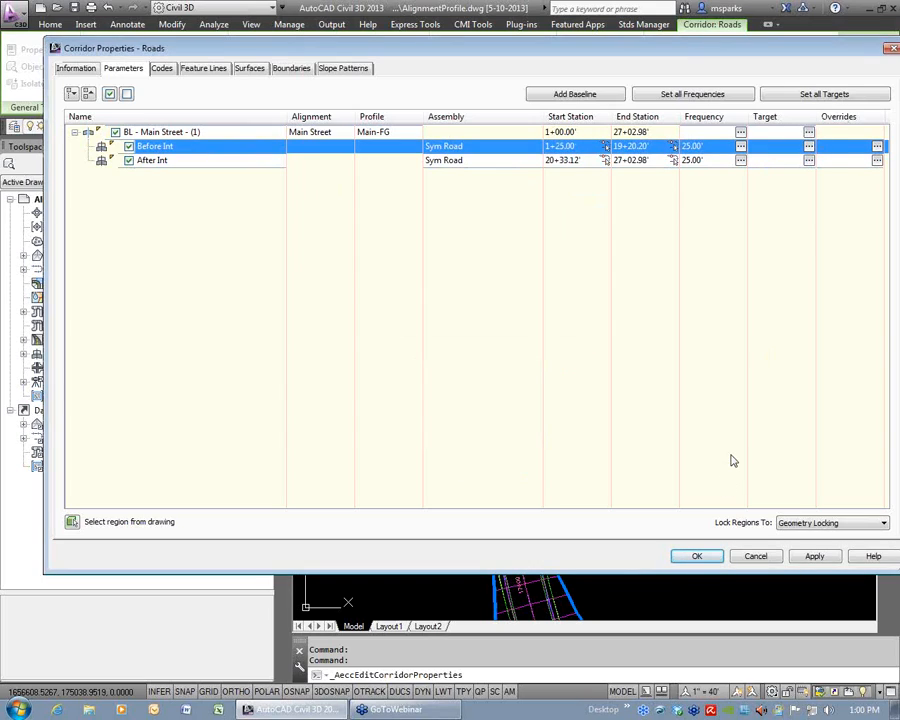
Accept the Before Int and After Int region changes in the corridor properties and deselect the Roads corridor.
{"action": "left_click", "coordinate": [697, 556]}
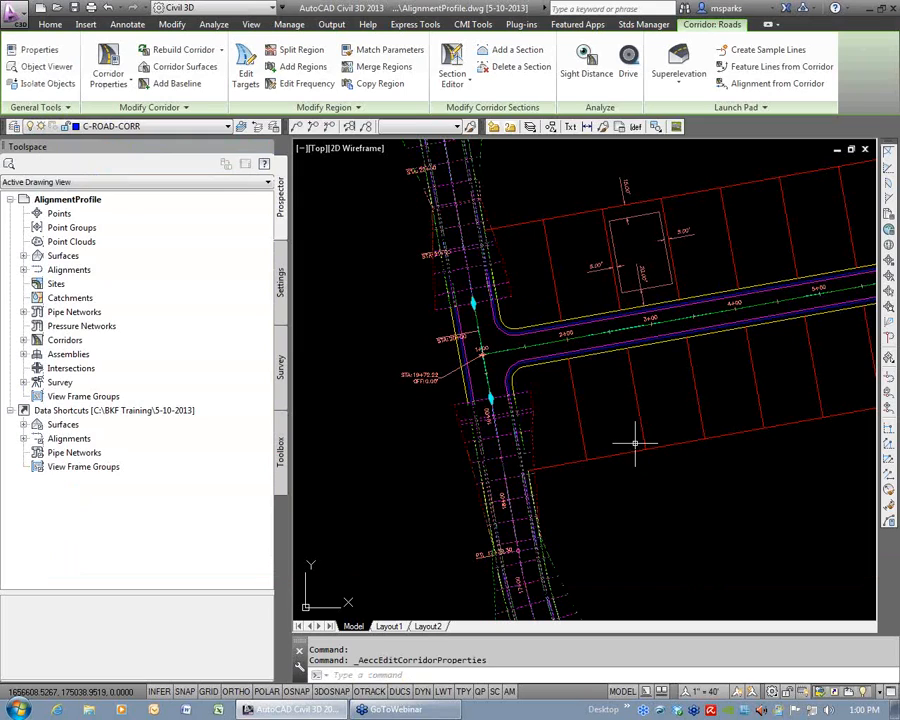
{"action": "key", "text": "Escape"}
{"action": "key", "text": "Escape"}
Review the Main Street alignment in plan, the available alignment creation methods and the Main Street profile view.
{"action": "scroll", "coordinate": [587, 347], "scroll_direction": "down", "scroll_amount": 5}
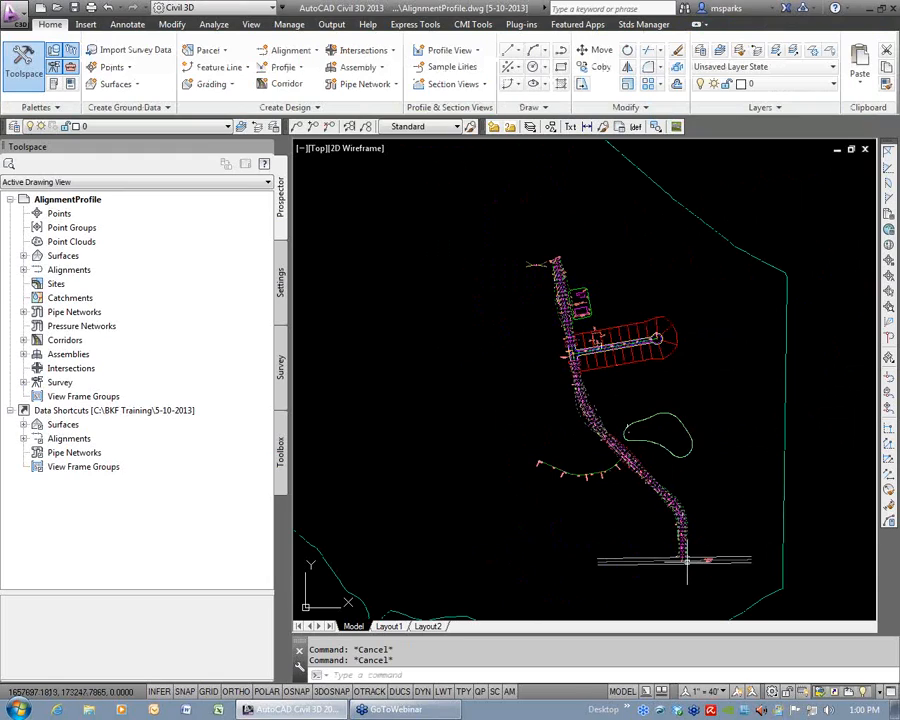
{"action": "scroll", "coordinate": [683, 559], "scroll_direction": "up", "scroll_amount": 4}
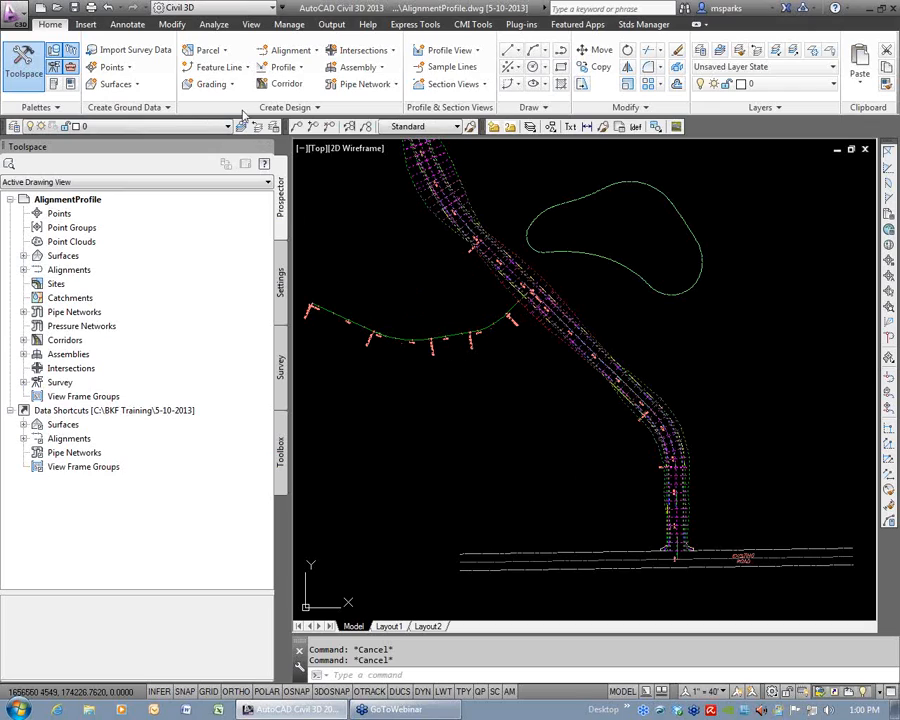
{"action": "left_click", "coordinate": [288, 50]}
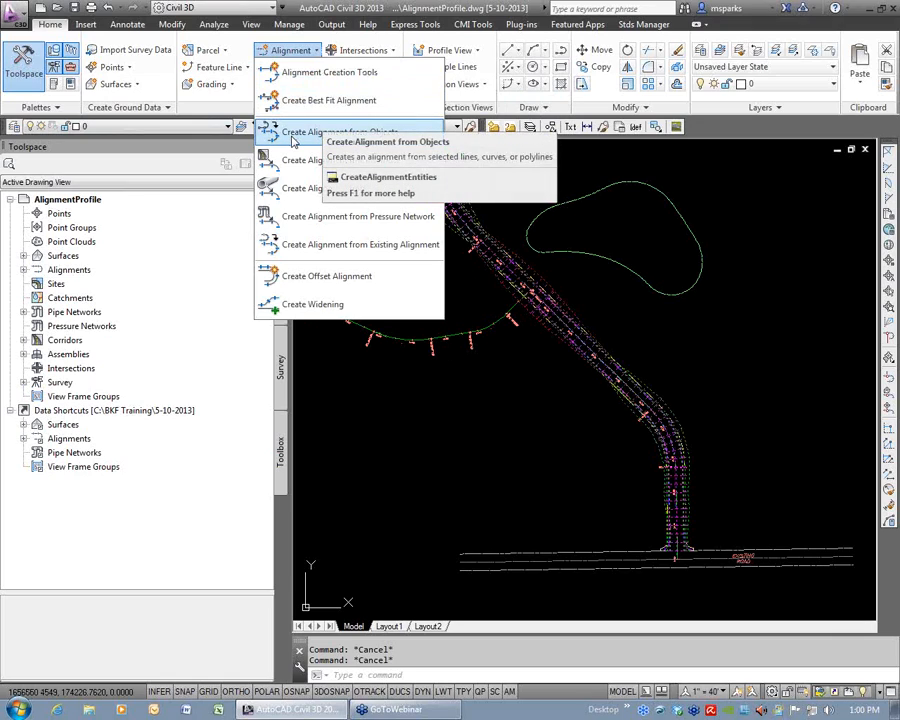
{"action": "left_click", "coordinate": [543, 399]}
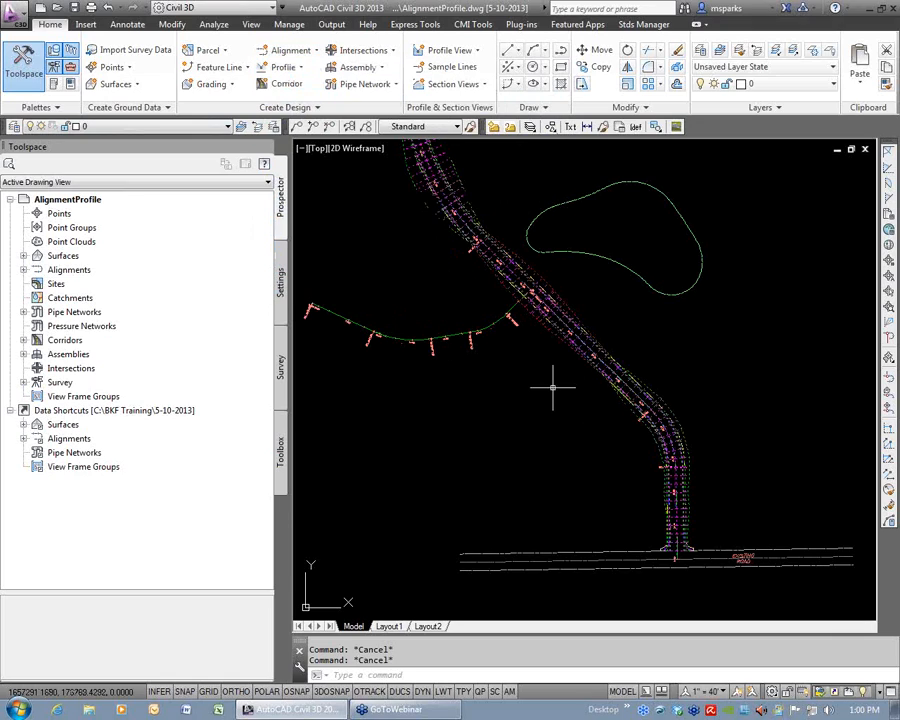
{"action": "scroll", "coordinate": [548, 388], "scroll_direction": "down", "scroll_amount": 6}
{"action": "middle_click_drag", "start_coordinate": [703, 298], "coordinate": [418, 356]}
{"action": "scroll", "coordinate": [516, 317], "scroll_direction": "up", "scroll_amount": 6}
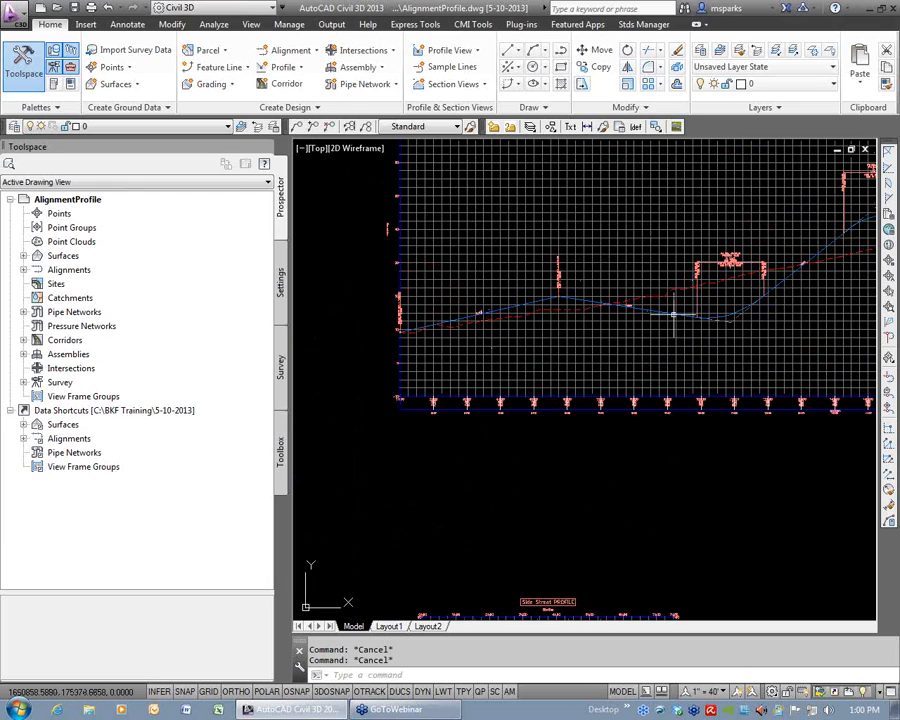
Examine the Sym Road assembly from its baseline marker out to the lanes, curbs, sidewalks and daylight slopes.
{"action": "scroll", "coordinate": [590, 351], "scroll_direction": "down", "scroll_amount": 8}
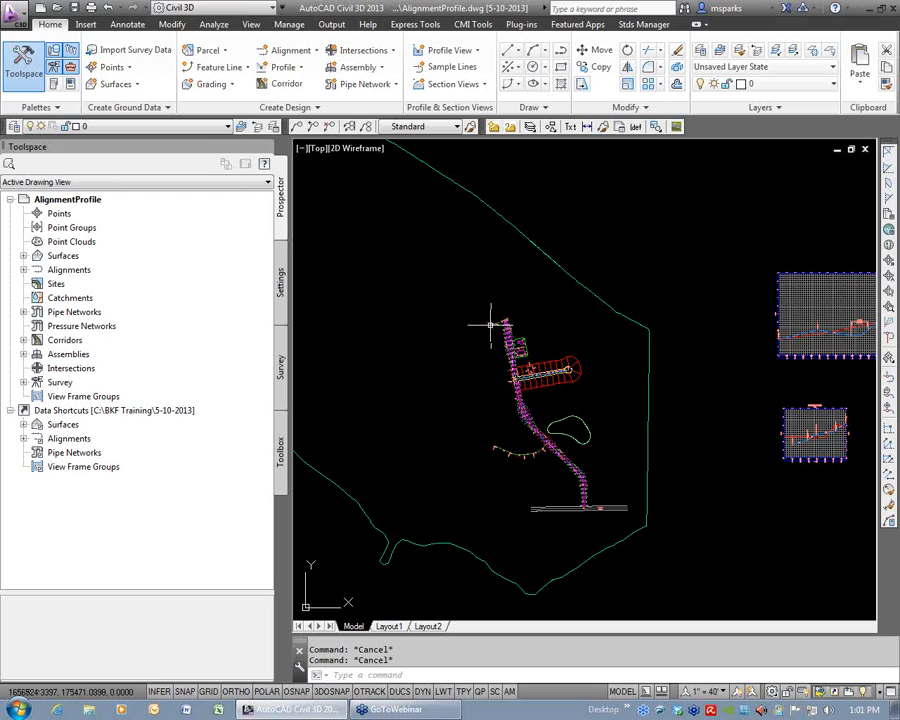
{"action": "scroll", "coordinate": [490, 330], "scroll_direction": "up", "scroll_amount": 10}
{"action": "scroll", "coordinate": [578, 382], "scroll_direction": "up", "scroll_amount": 5}
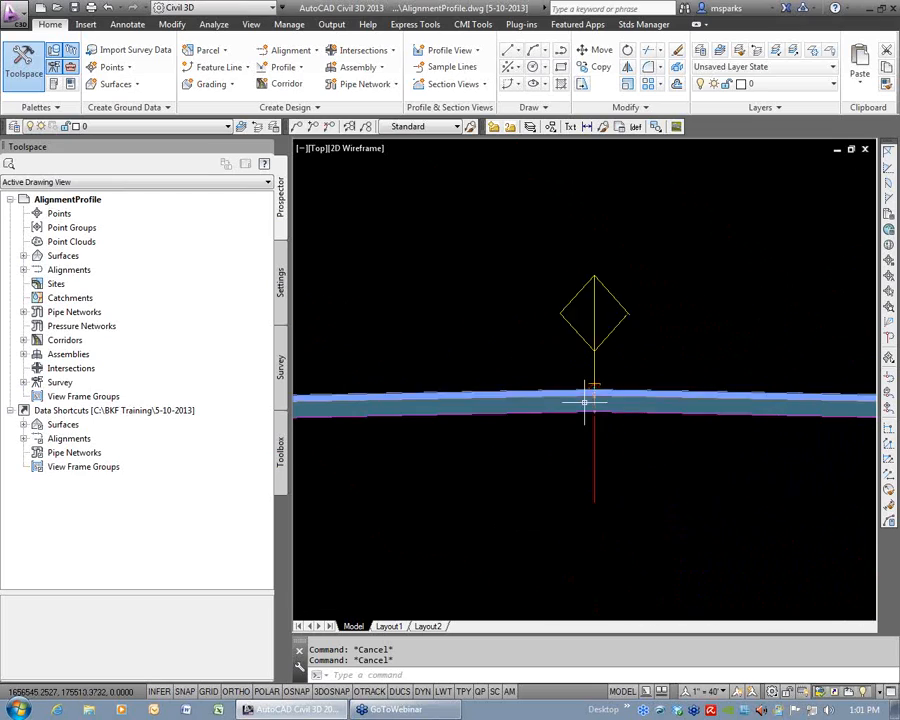
{"action": "scroll", "coordinate": [595, 400], "scroll_direction": "down", "scroll_amount": 1}
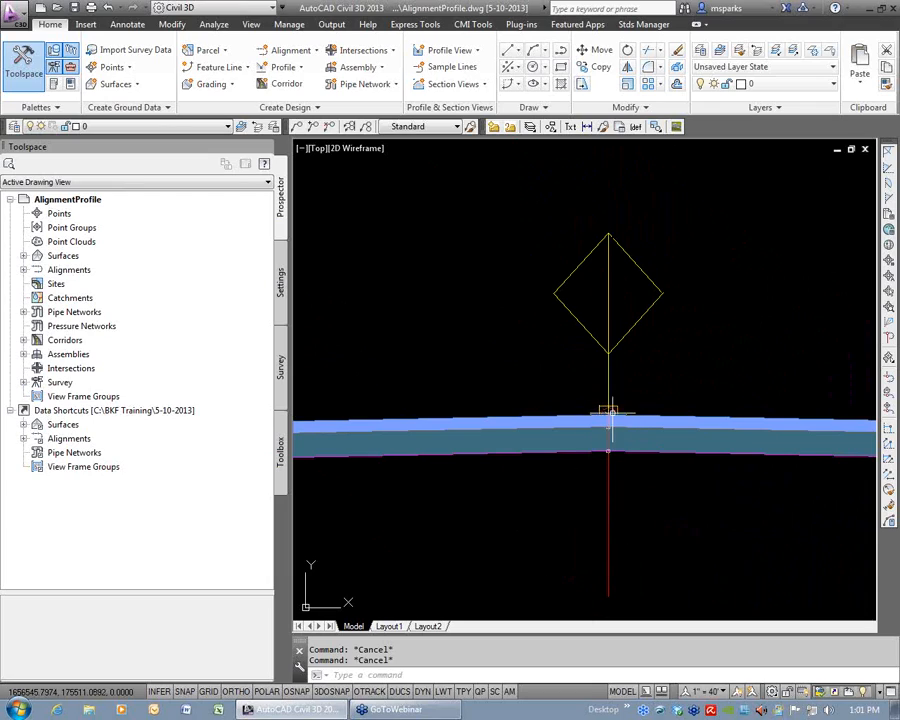
{"action": "mouse_move", "coordinate": [689, 526]}
{"action": "scroll", "coordinate": [689, 522], "scroll_direction": "down", "scroll_amount": 10}
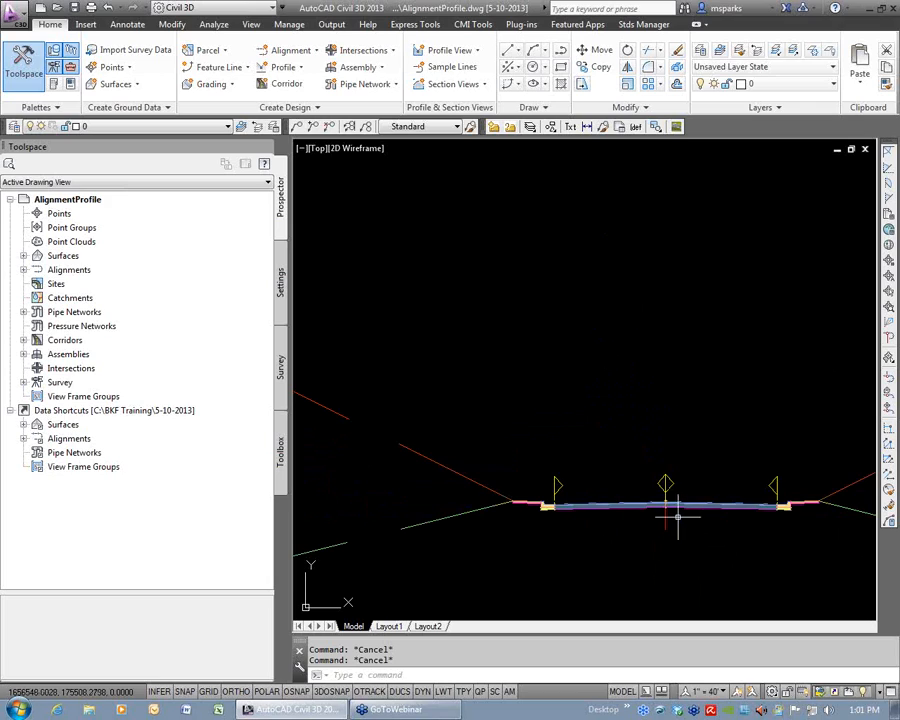
{"action": "middle_click_drag", "start_coordinate": [713, 541], "coordinate": [492, 215]}
{"action": "middle_click_drag", "start_coordinate": [637, 500], "coordinate": [634, 418]}
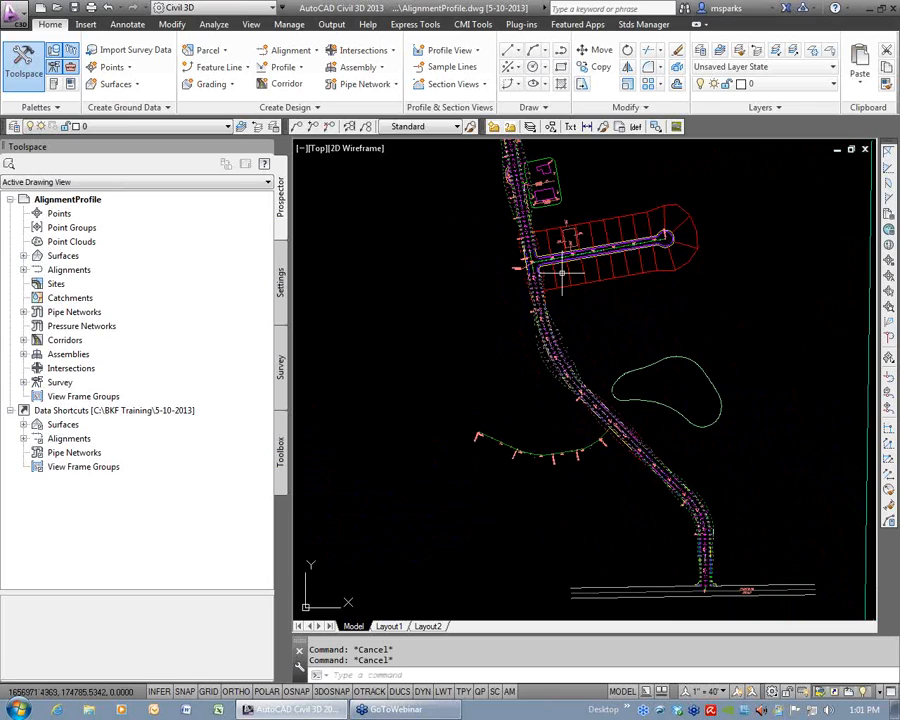
Regenerate the drawing and review the Roads corridor along Main Street and the gap at the side street intersection.
{"action": "scroll", "coordinate": [562, 272], "scroll_direction": "up", "scroll_amount": 4}
{"action": "scroll", "coordinate": [582, 260], "scroll_direction": "down", "scroll_amount": 2}
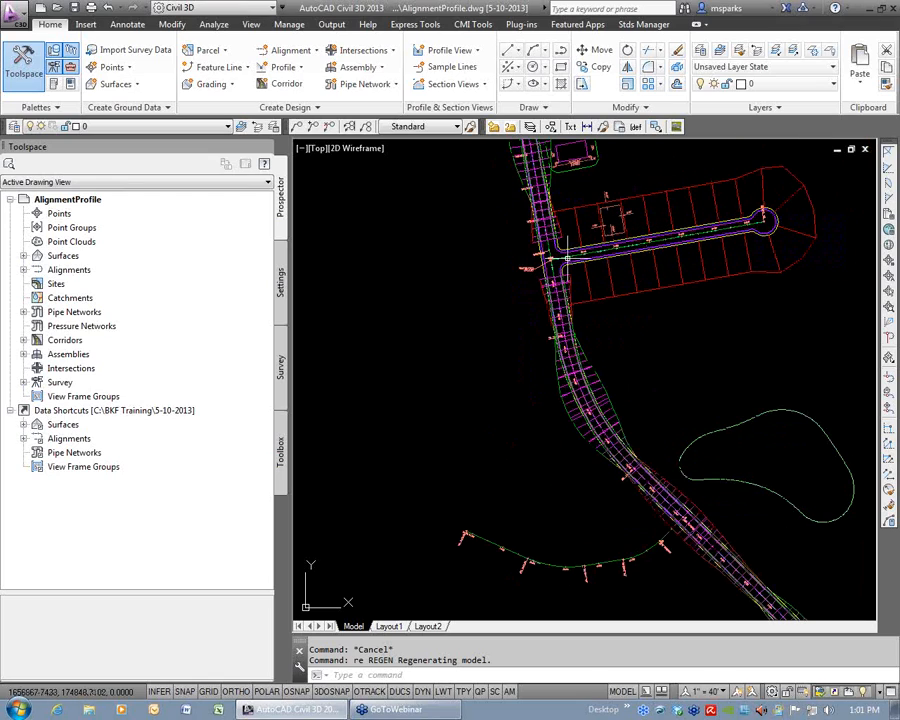
{"action": "middle_click_drag", "start_coordinate": [653, 207], "coordinate": [677, 345]}
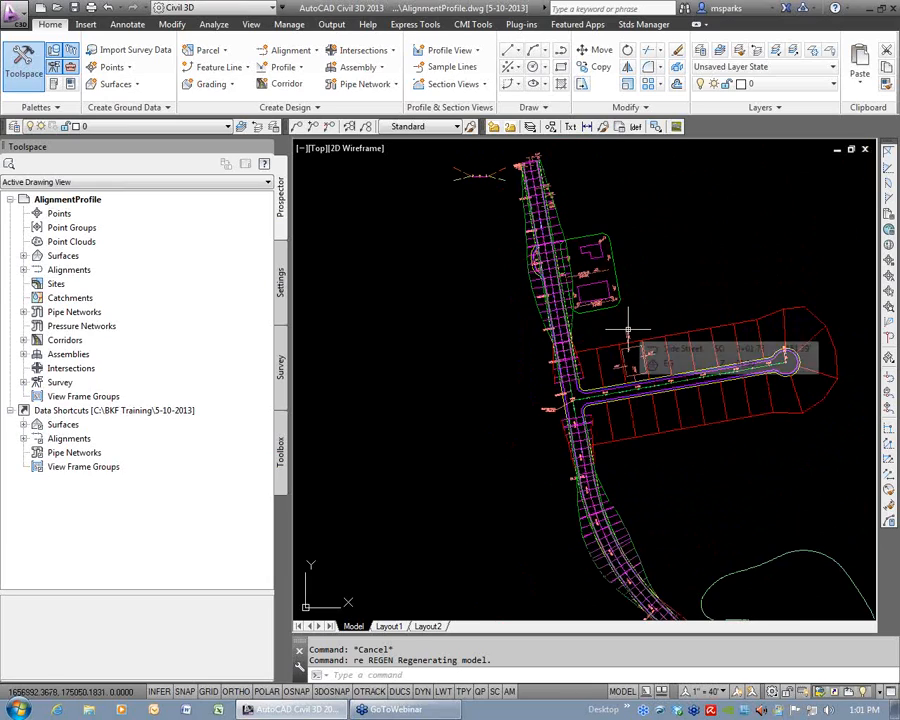
{"action": "scroll", "coordinate": [628, 330], "scroll_direction": "down", "scroll_amount": 6}
{"action": "middle_click_drag", "start_coordinate": [655, 364], "coordinate": [556, 366]}
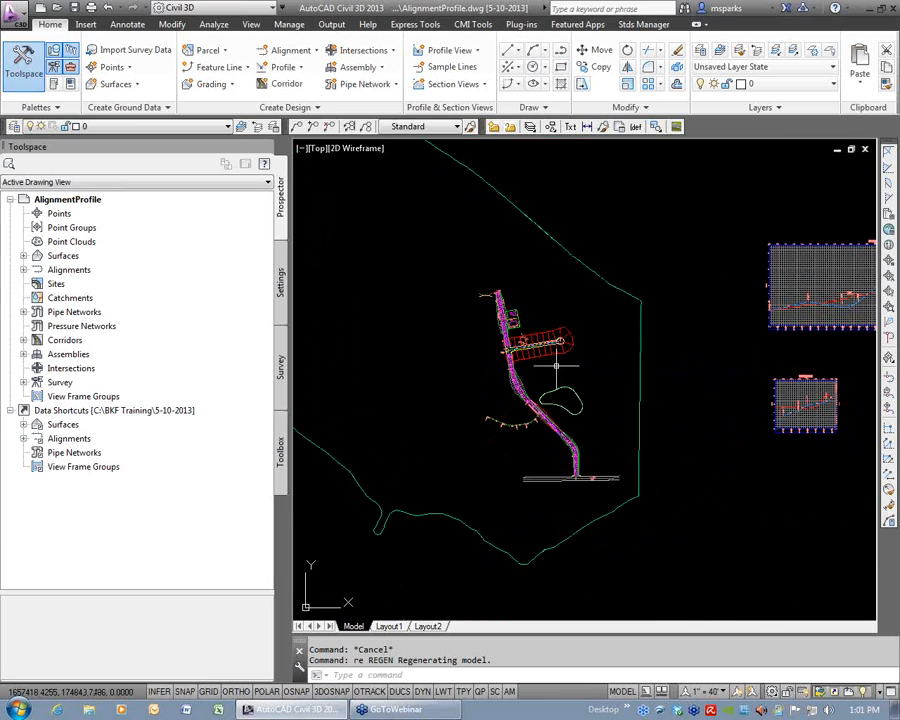